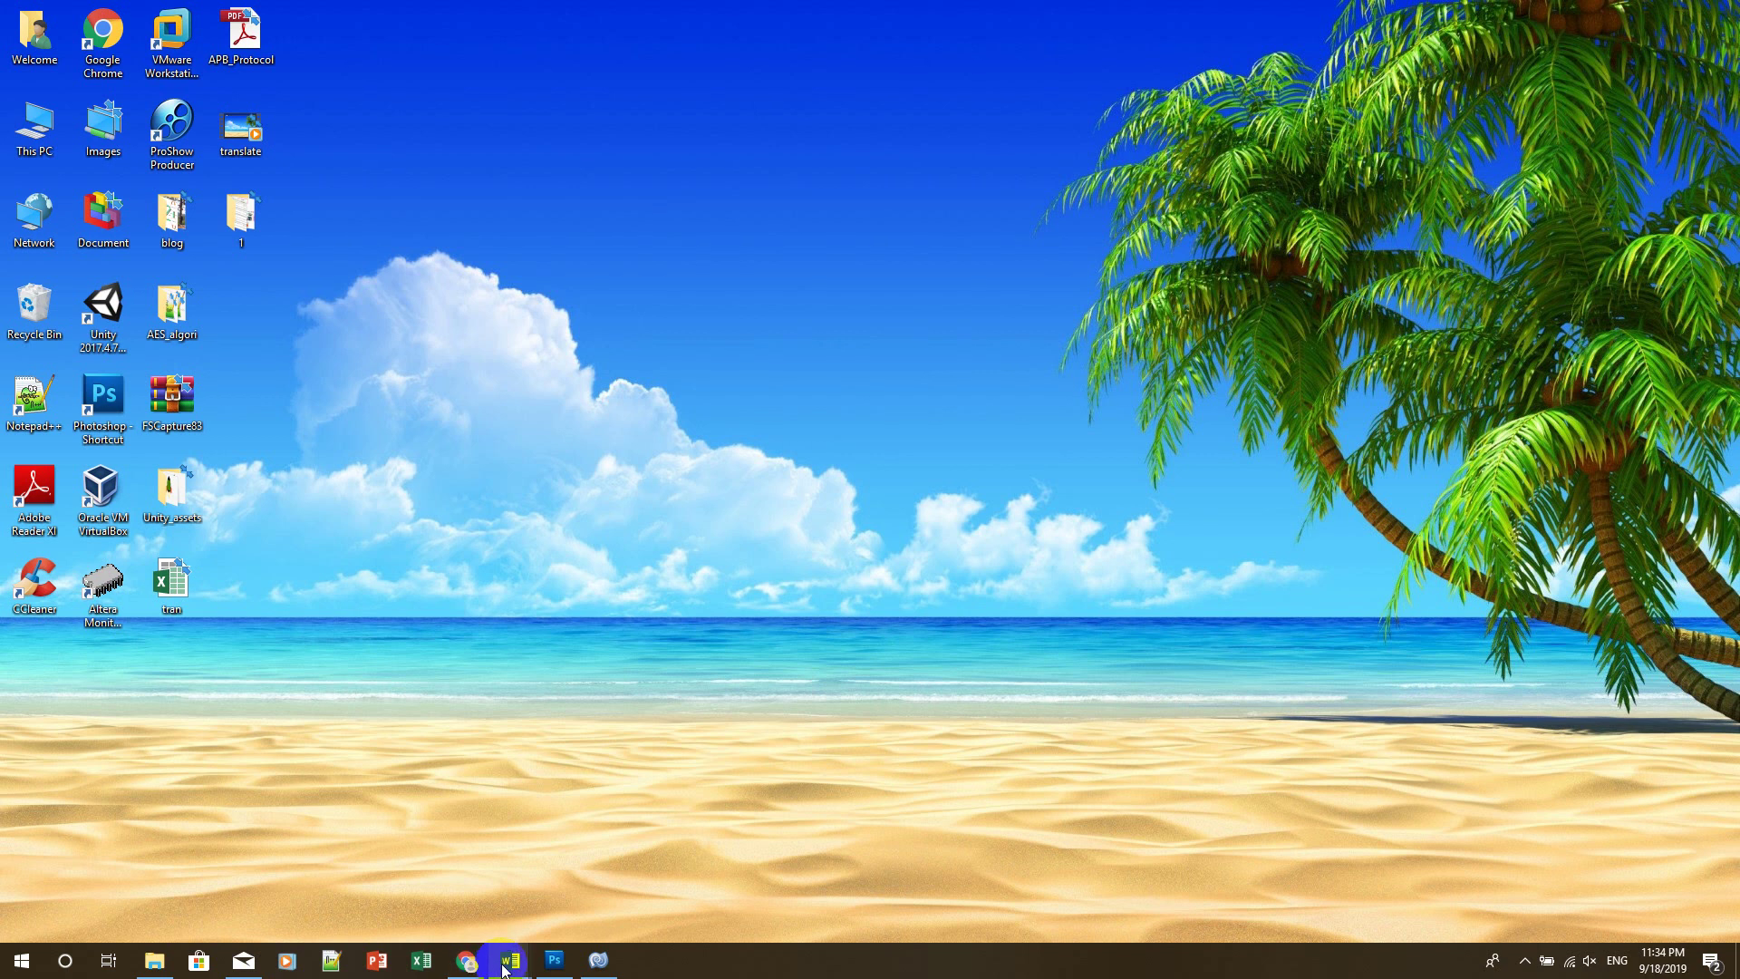
Colour the phrase 'make a basic shooting game' red in the tutorial document
left_click(431, 904)
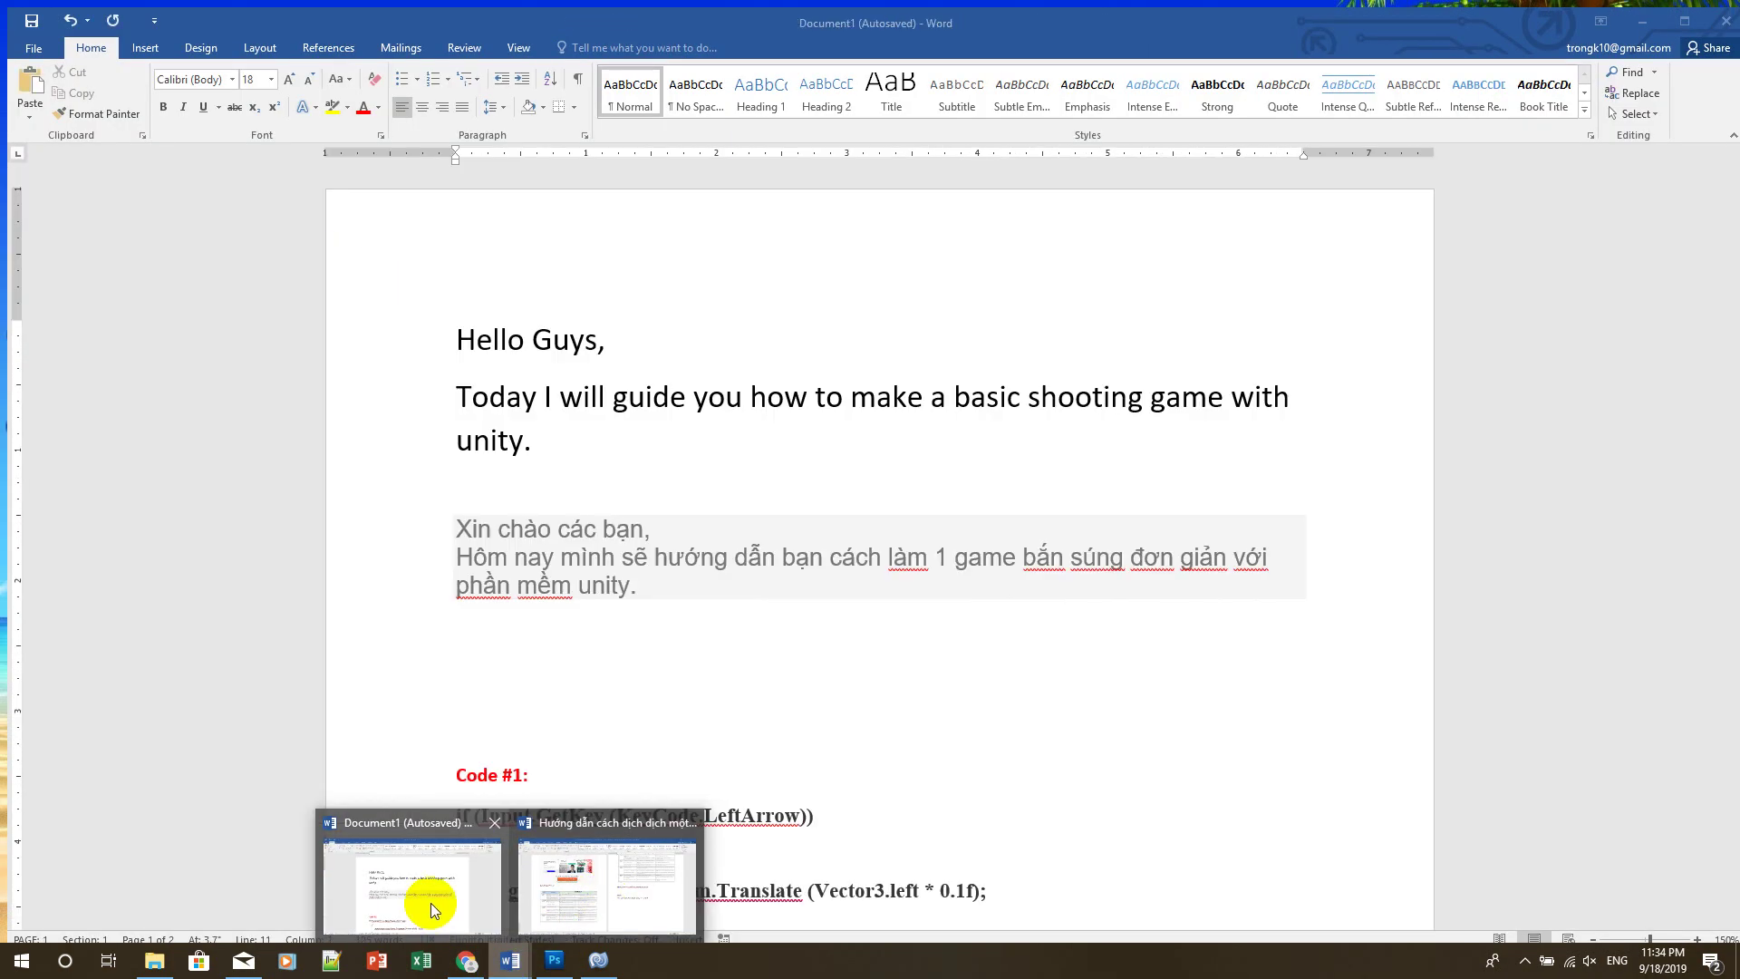
left_click(432, 903)
left_click(547, 362)
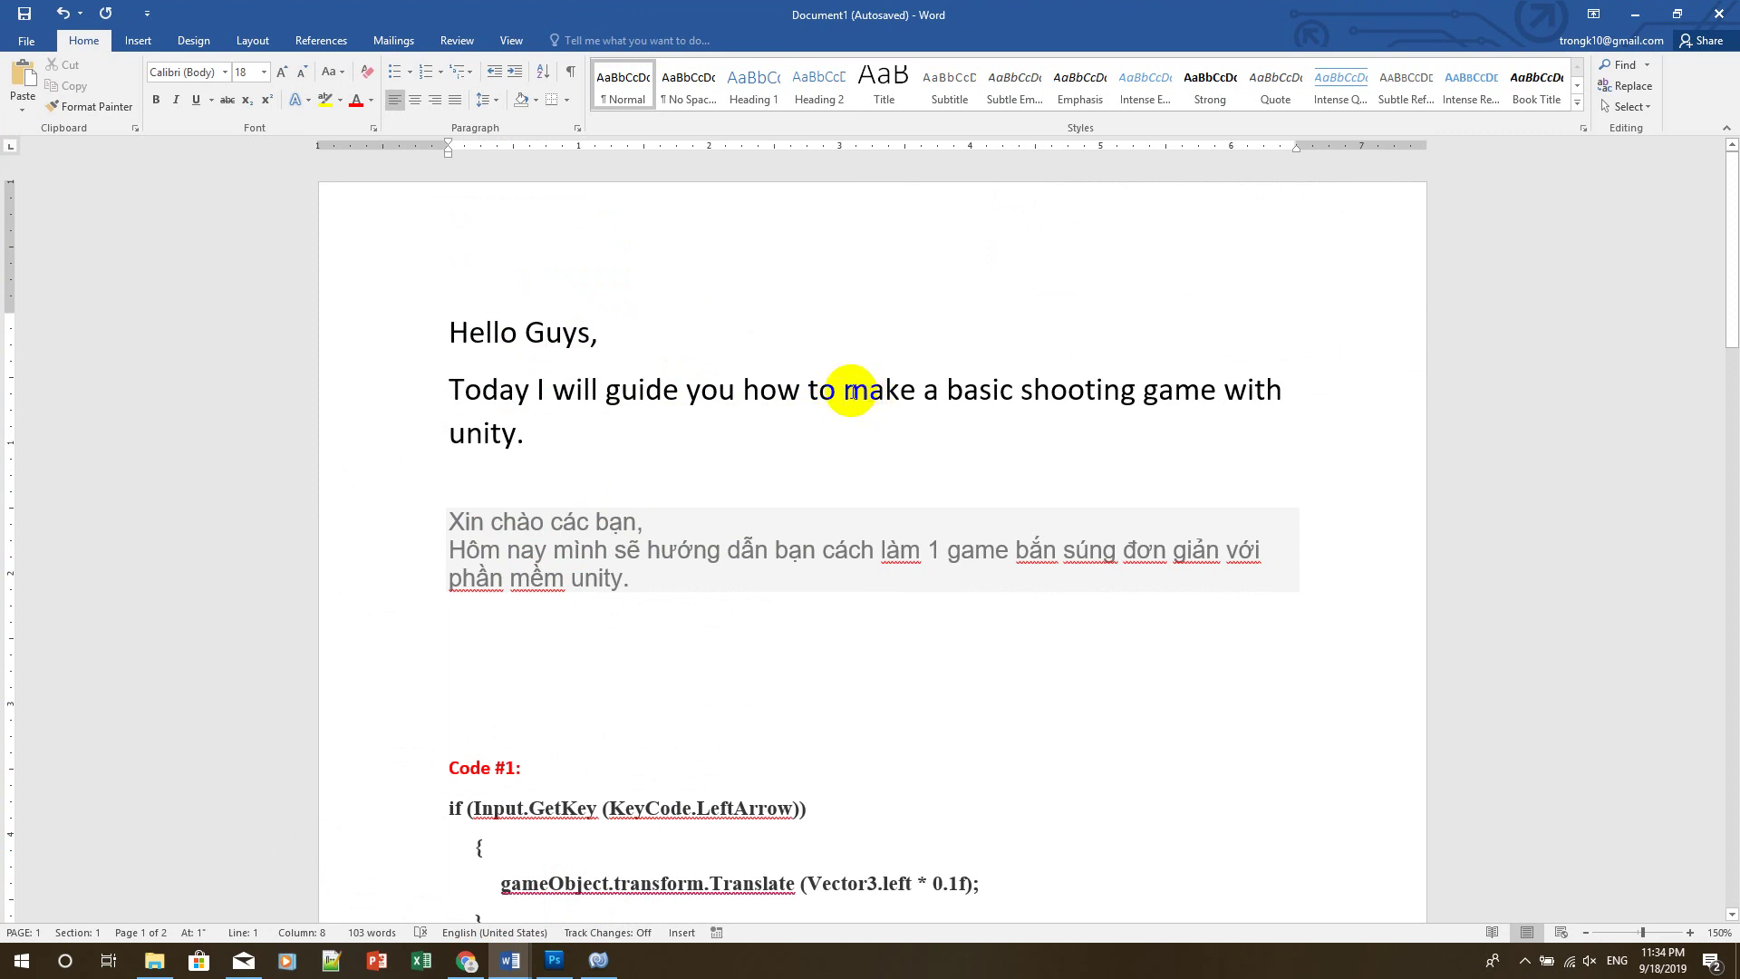
left_click_drag(843, 391, 1187, 391)
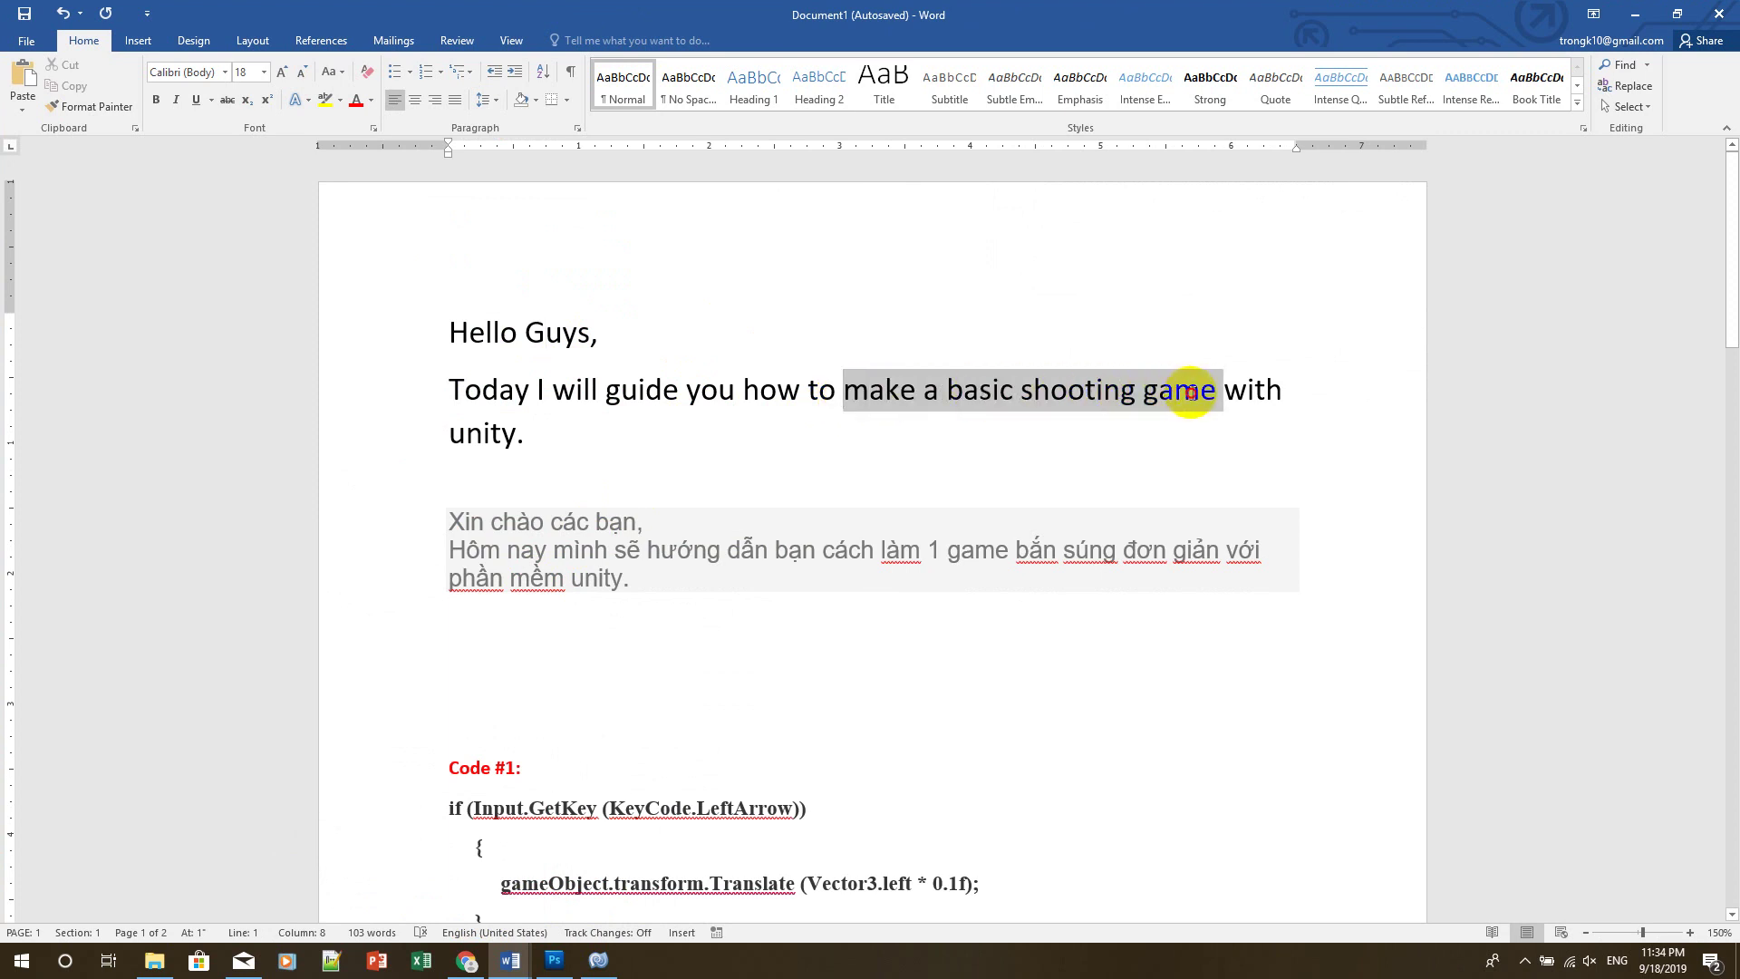
left_click(353, 104)
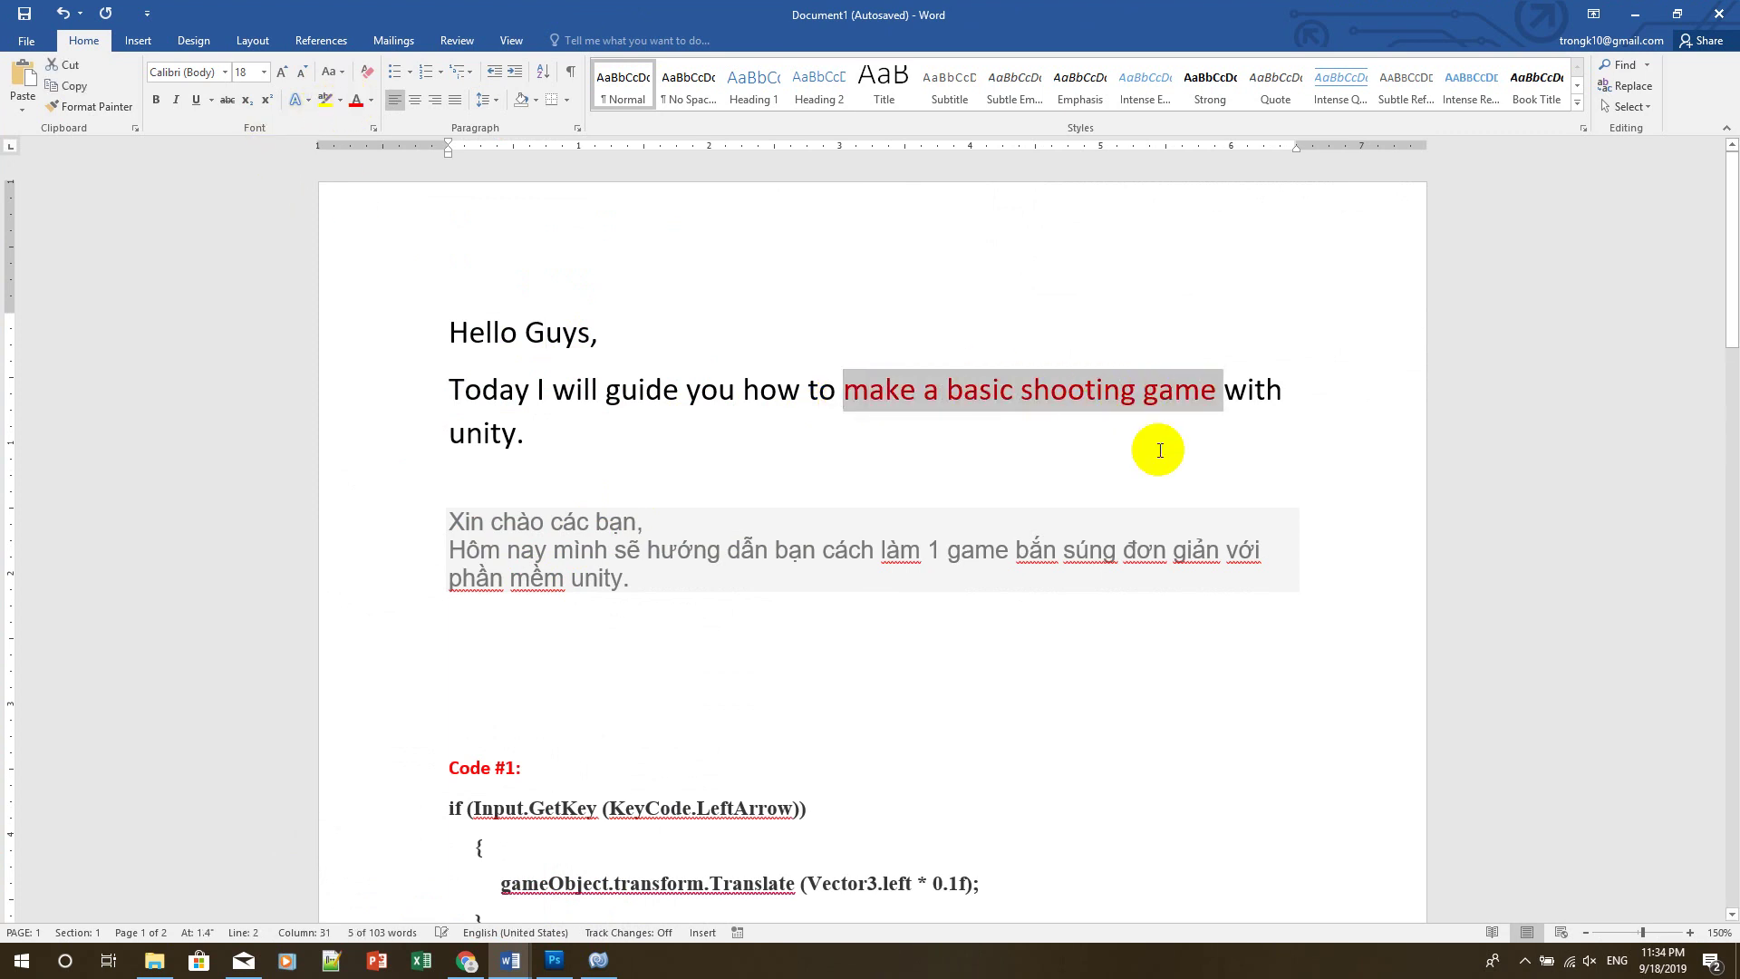
Insert '2D' after the red phrase, then minimize Word
left_click(1222, 391)
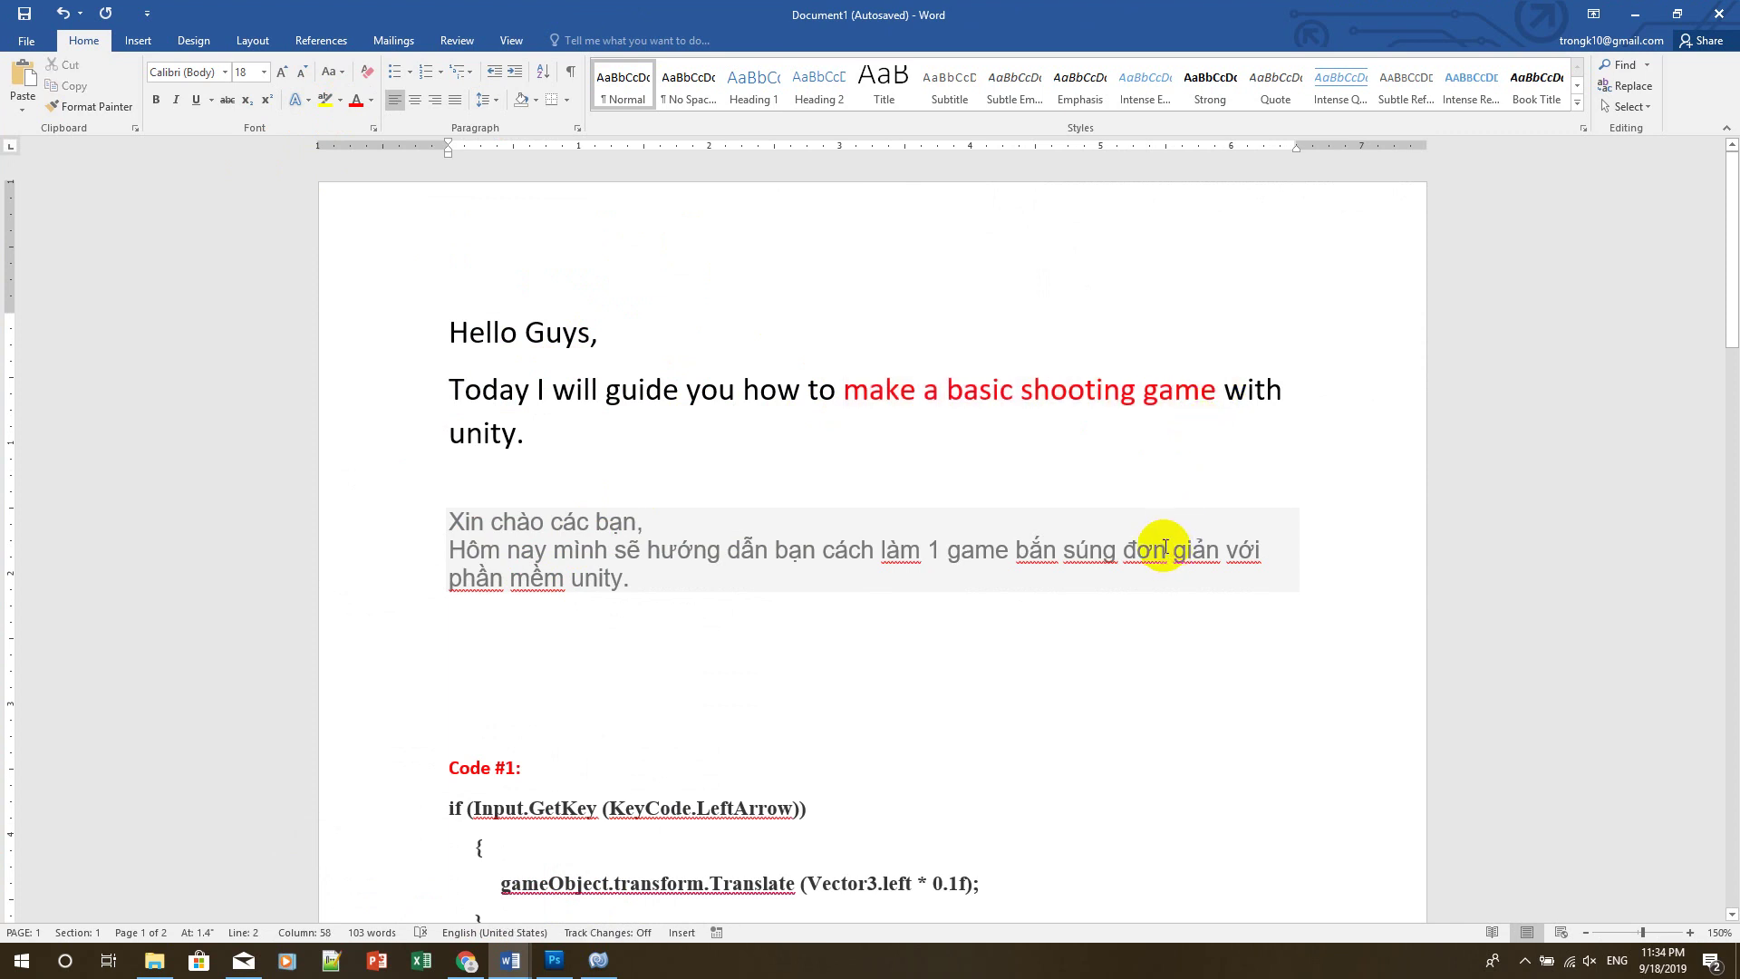
type("2D")
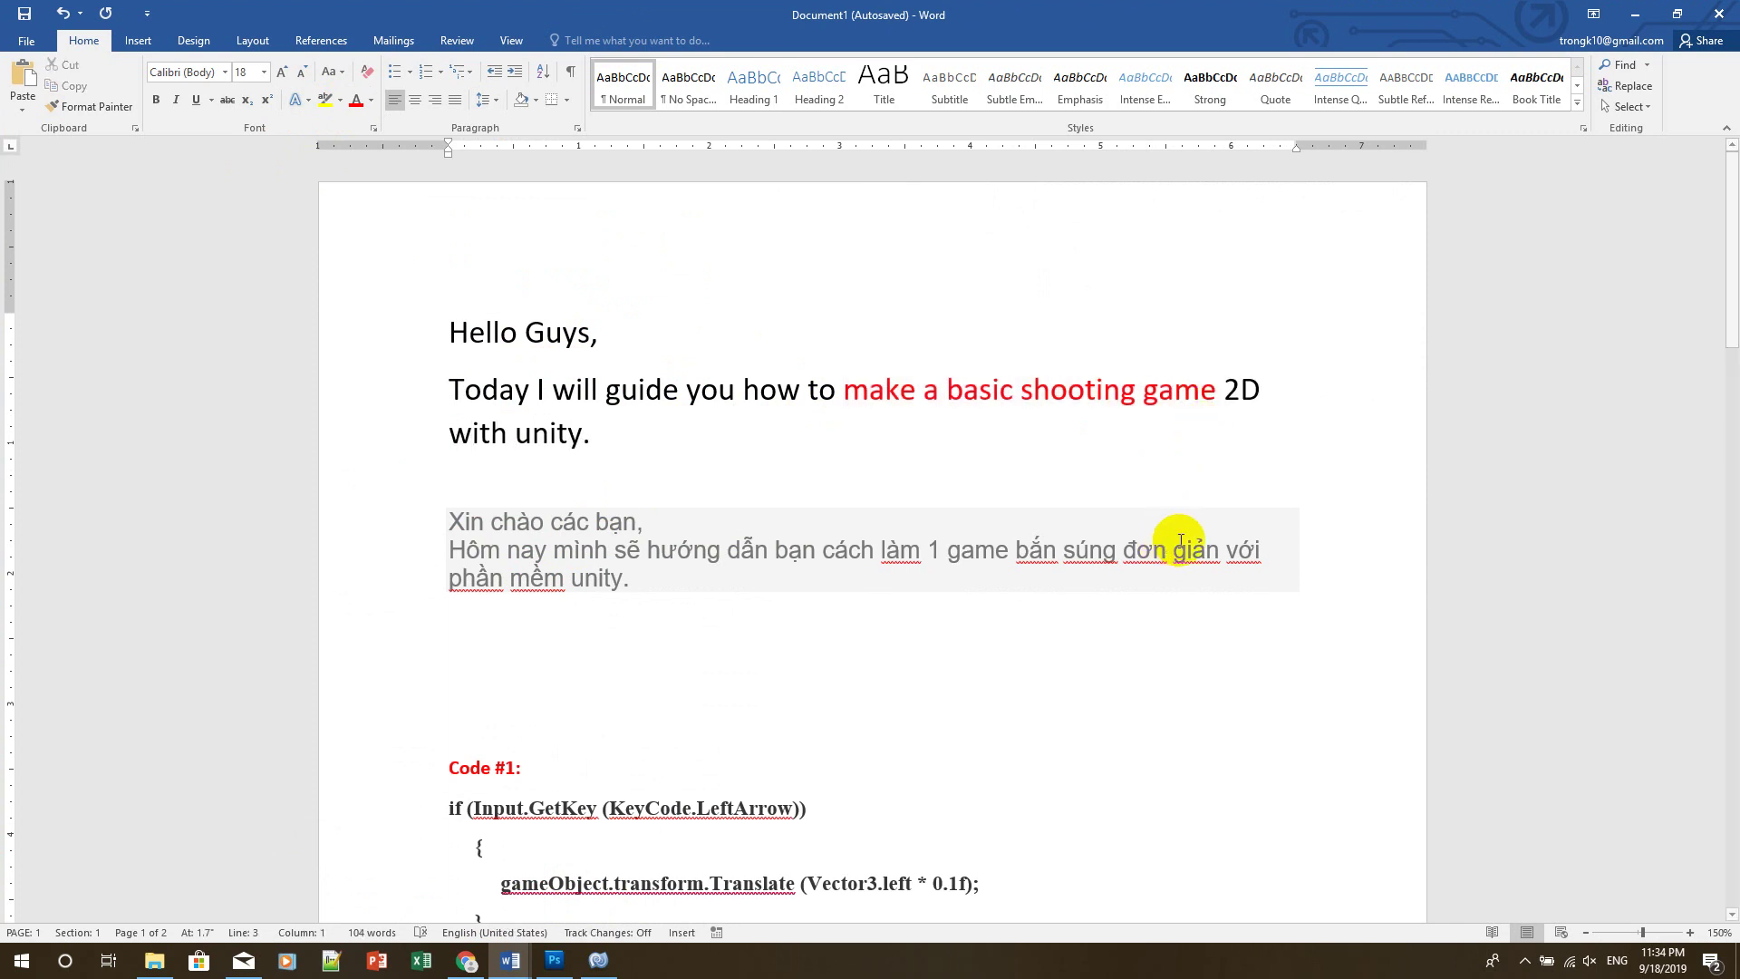
left_click(689, 436)
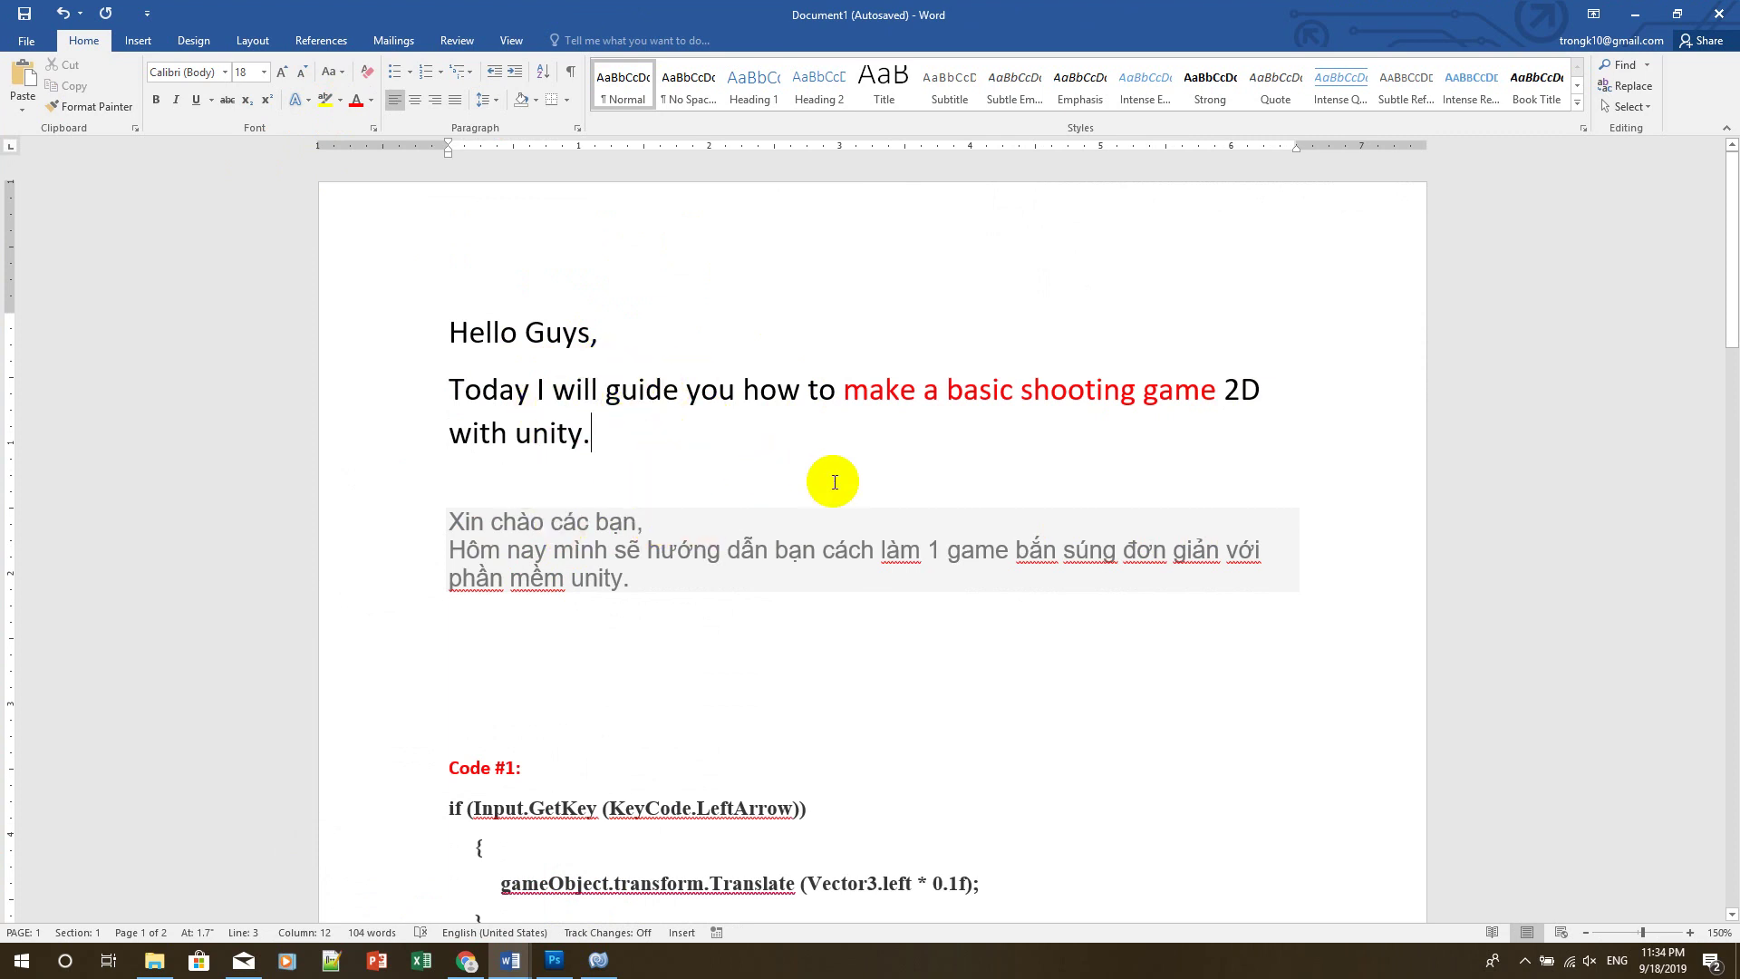
left_click(1636, 15)
Launch Unity and create a new project named Shooting_Project with the 2D template
double_click(102, 313)
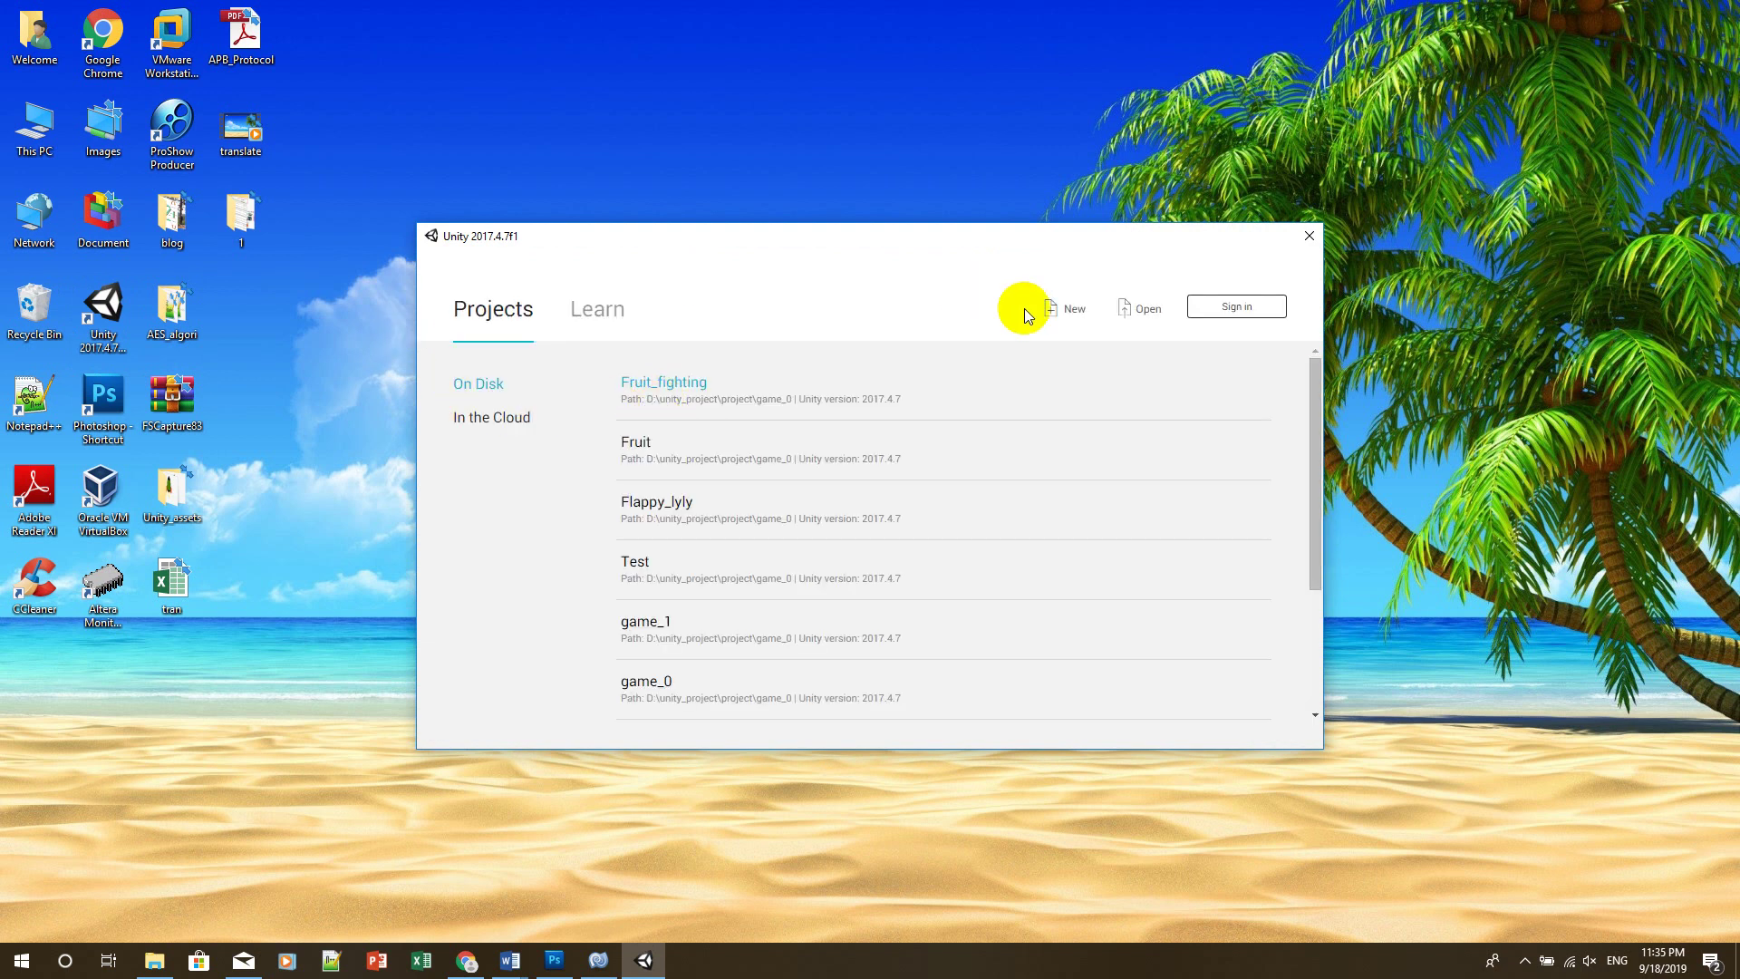
left_click(1063, 312)
left_click(1065, 312)
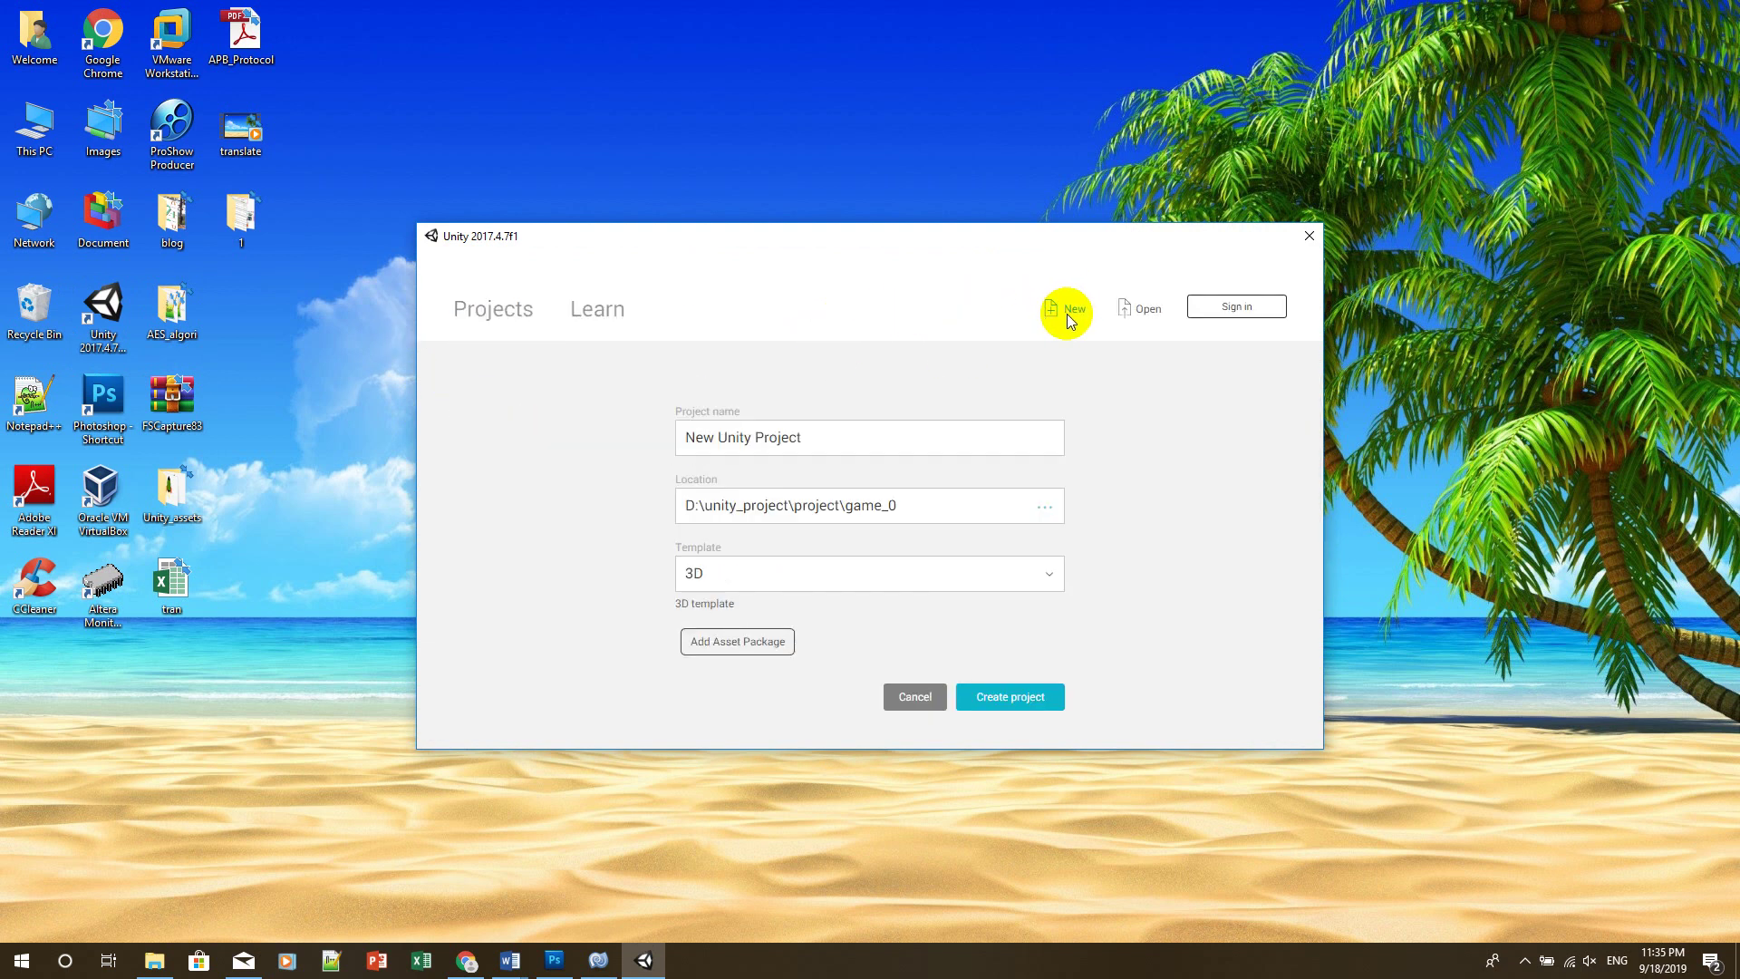
left_click(816, 438)
left_click_drag(816, 438, 540, 436)
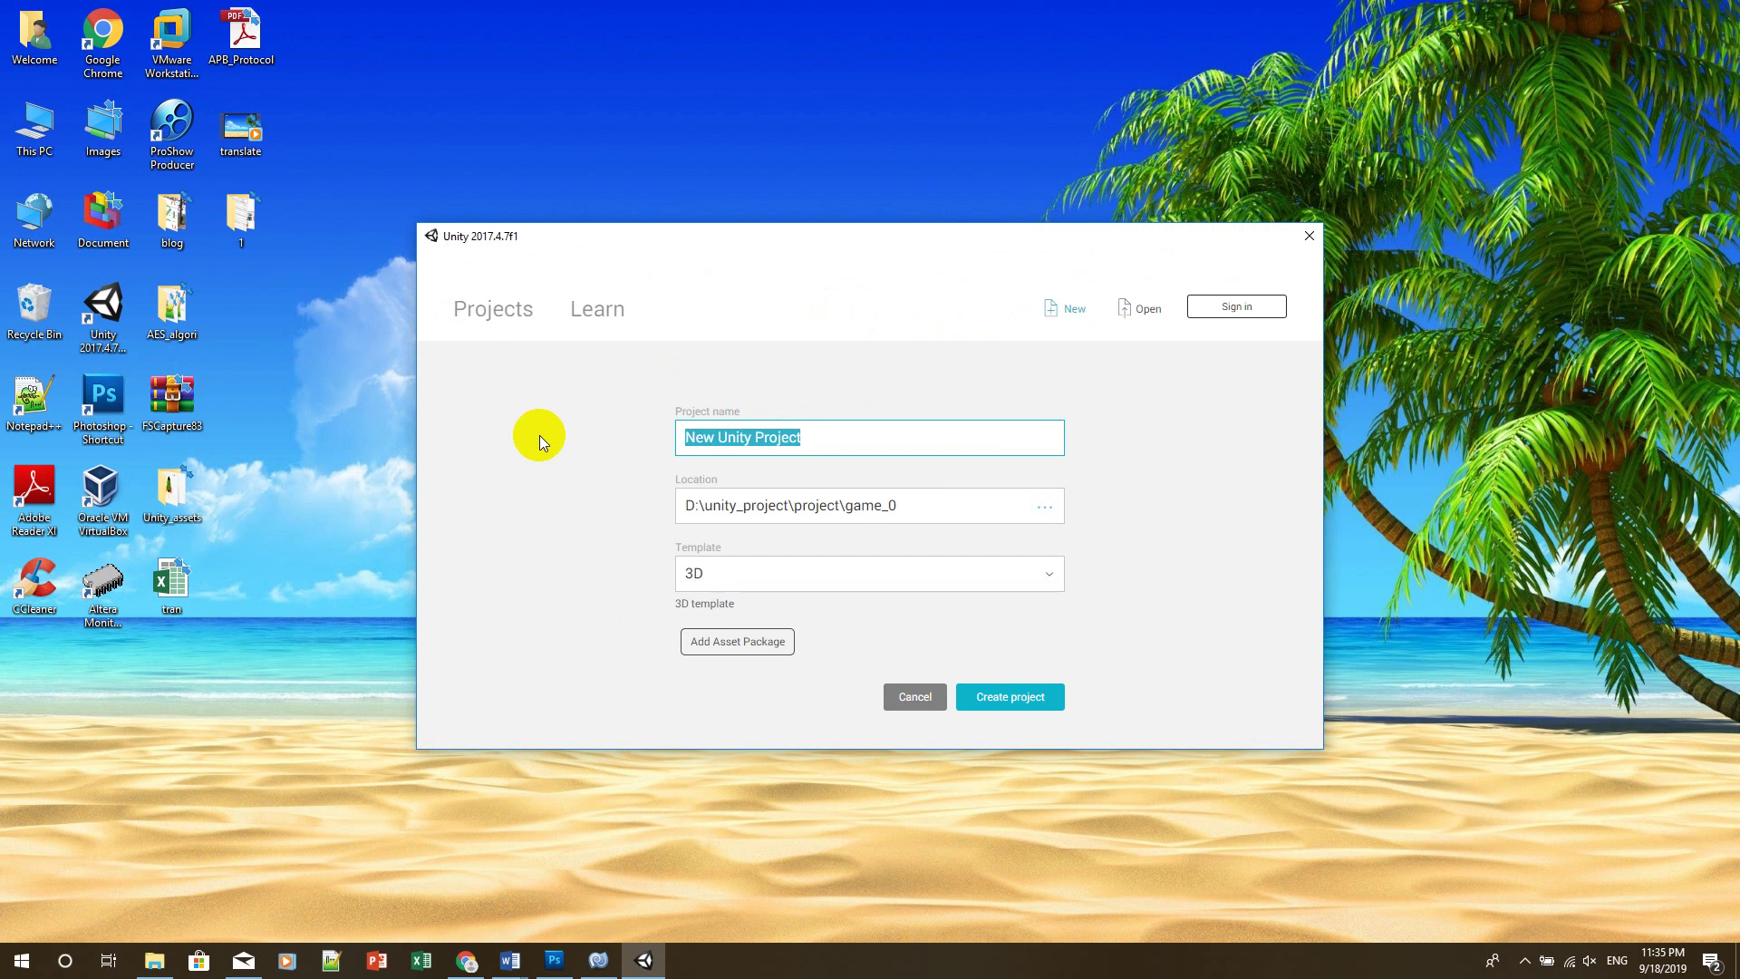
type("Shooting_")
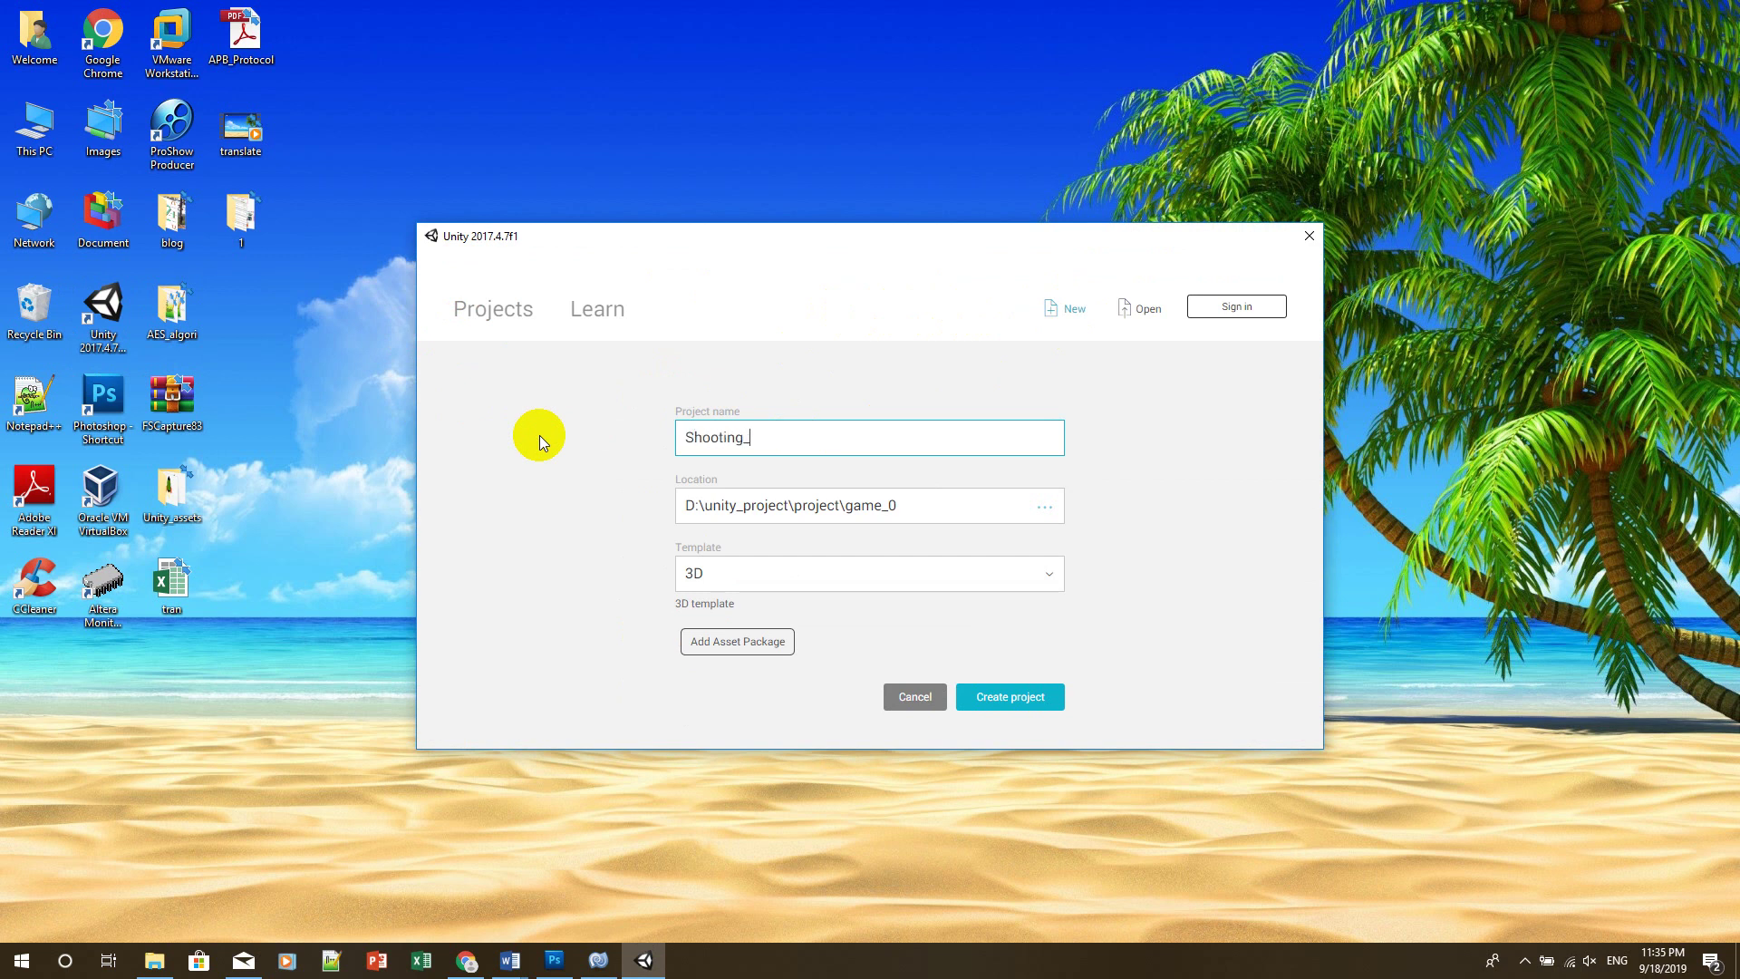
type("Project")
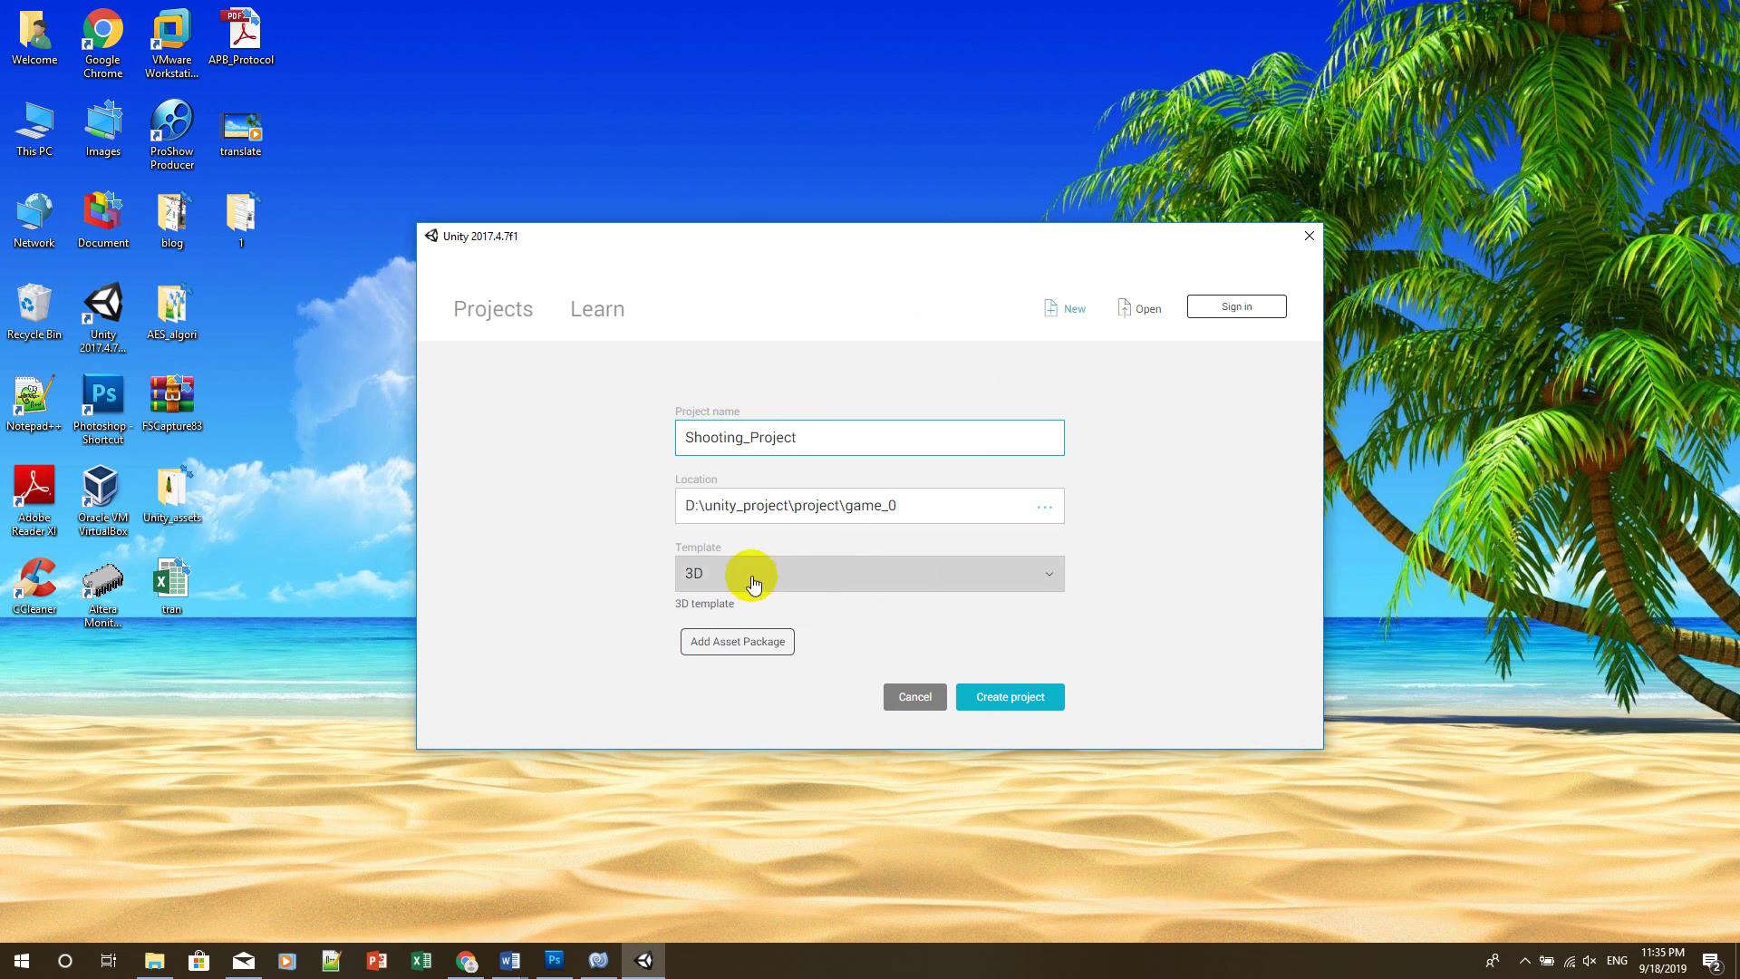
left_click(753, 584)
left_click(721, 570)
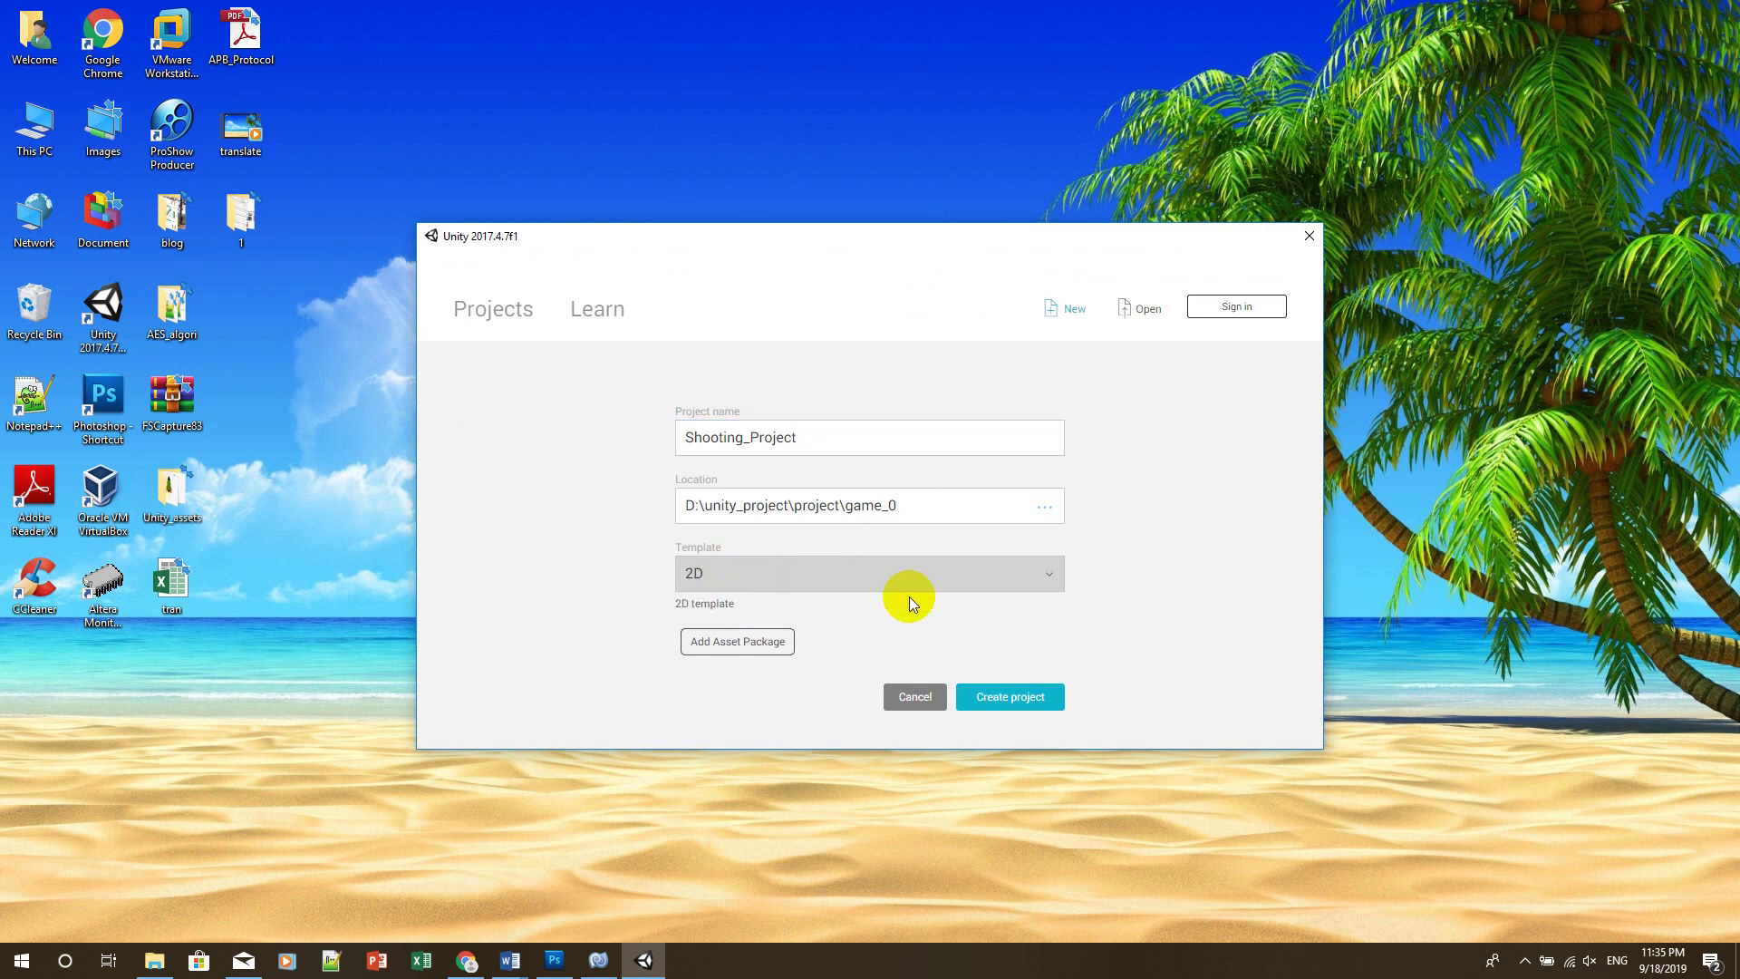
left_click(1009, 696)
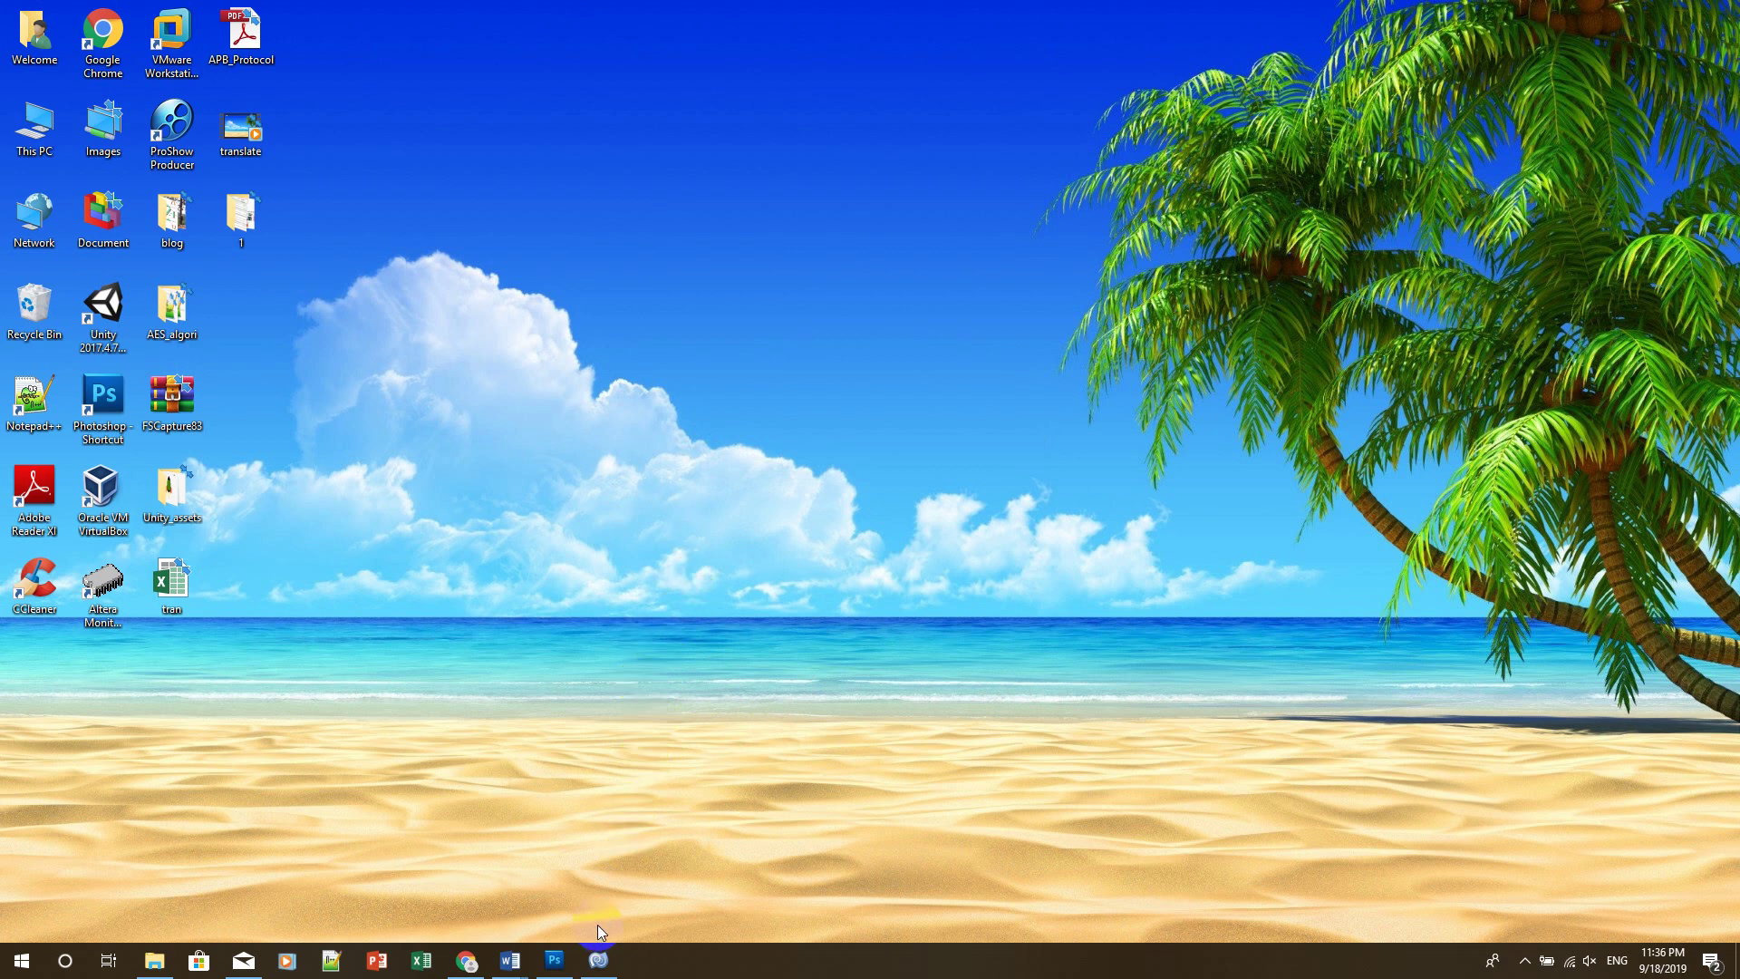
Create two folders in Assets named Spites and Prefabs
right_click(675, 575)
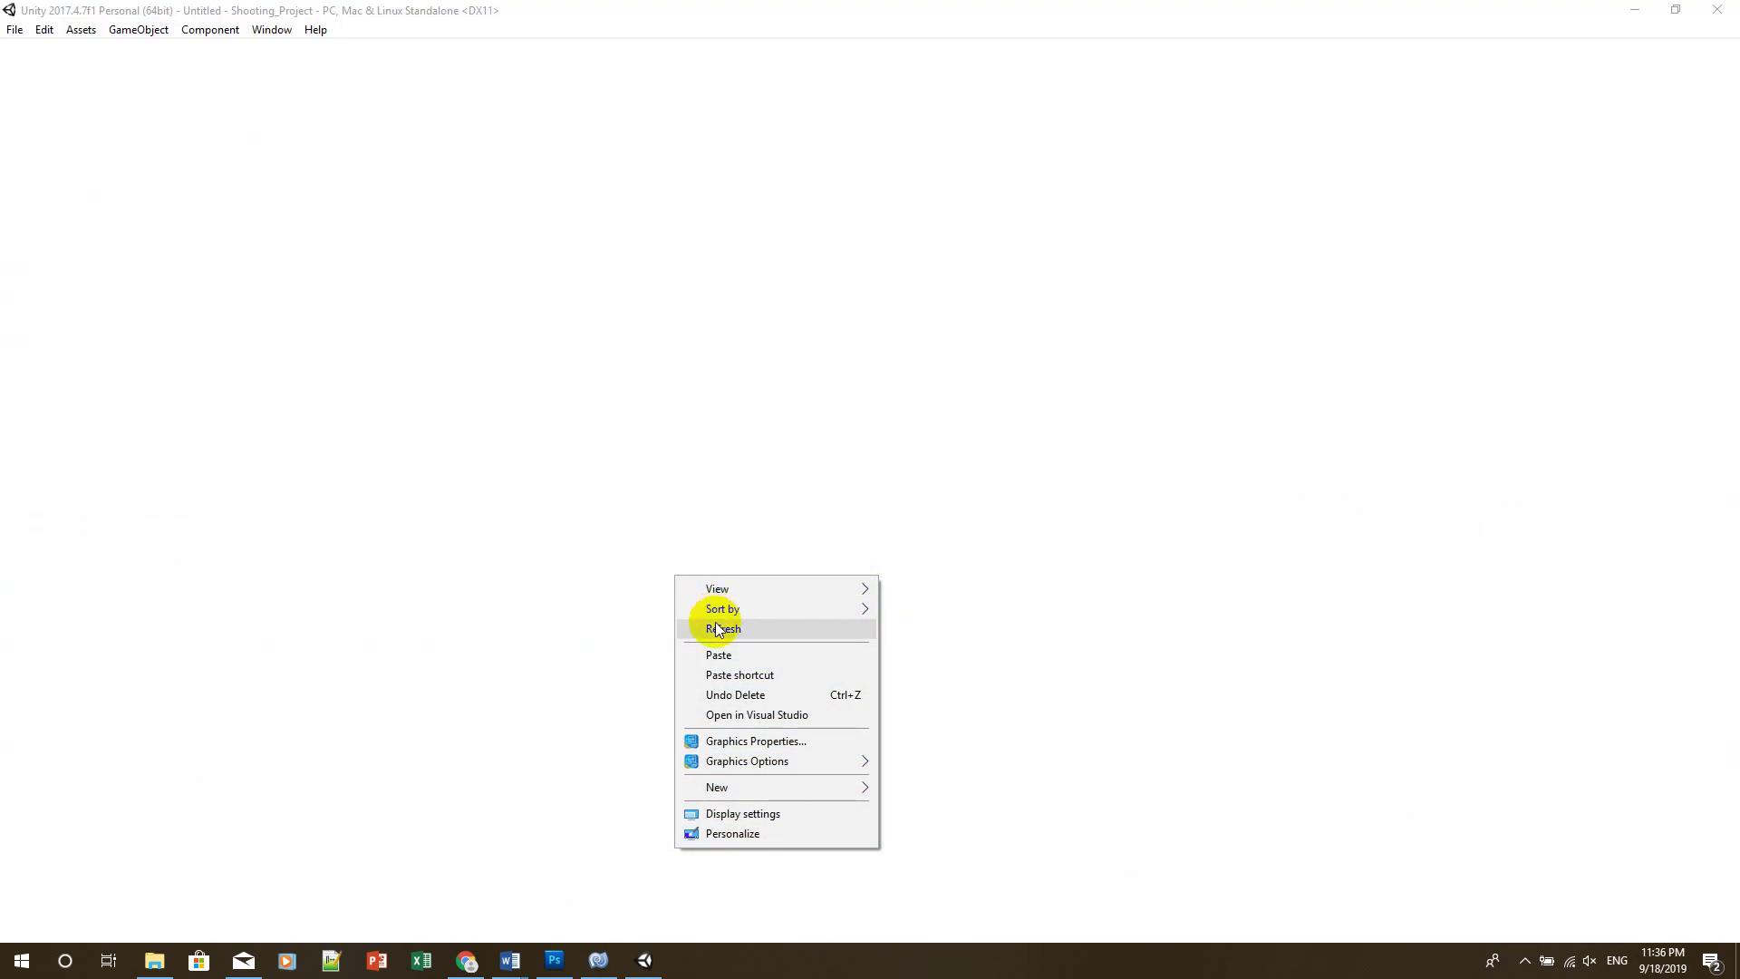
left_click(890, 497)
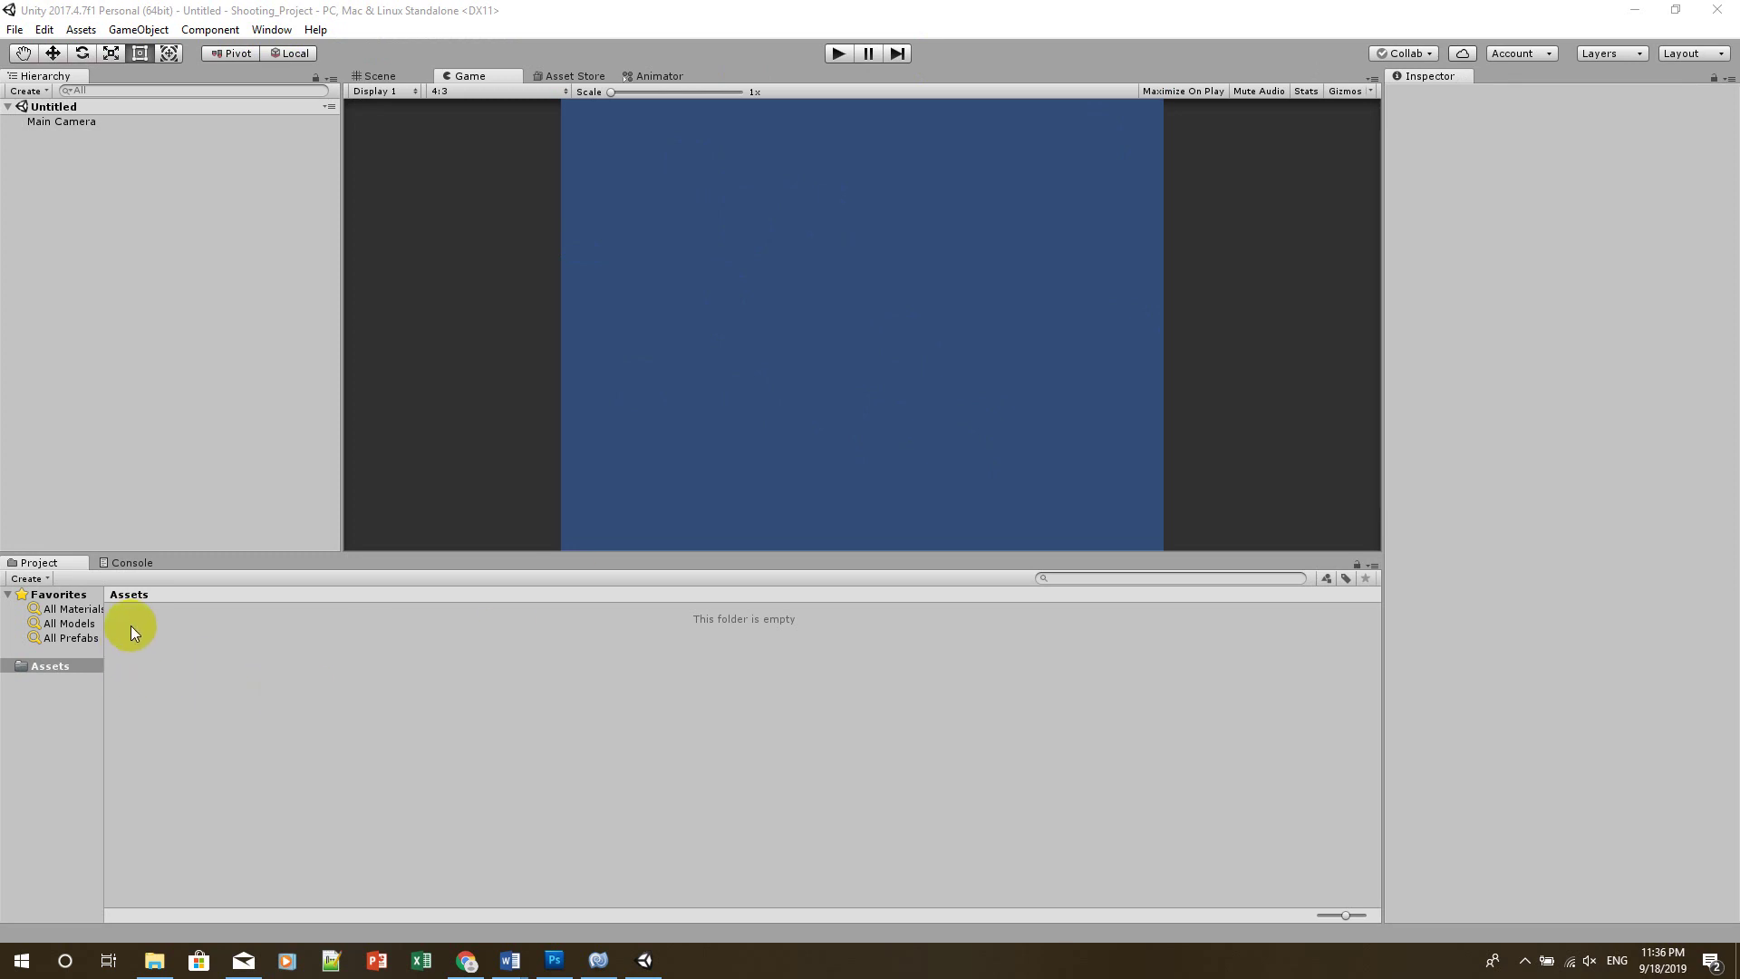
right_click(210, 637)
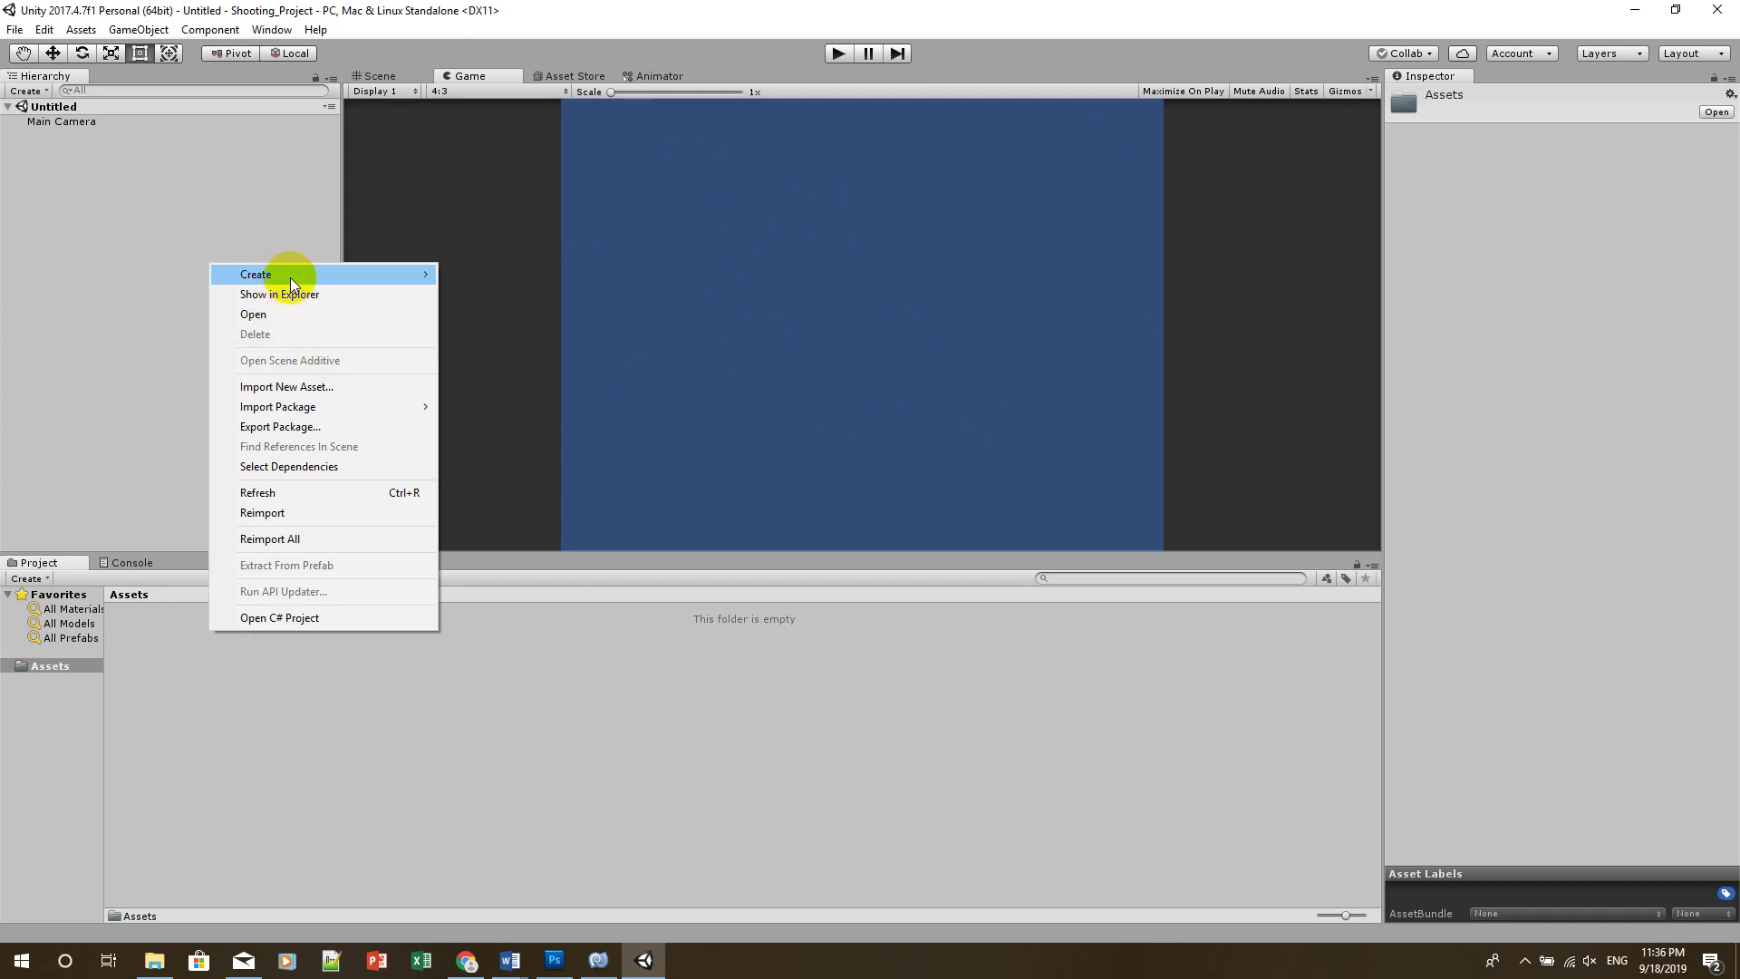
mouse_move(290, 277)
left_click(485, 275)
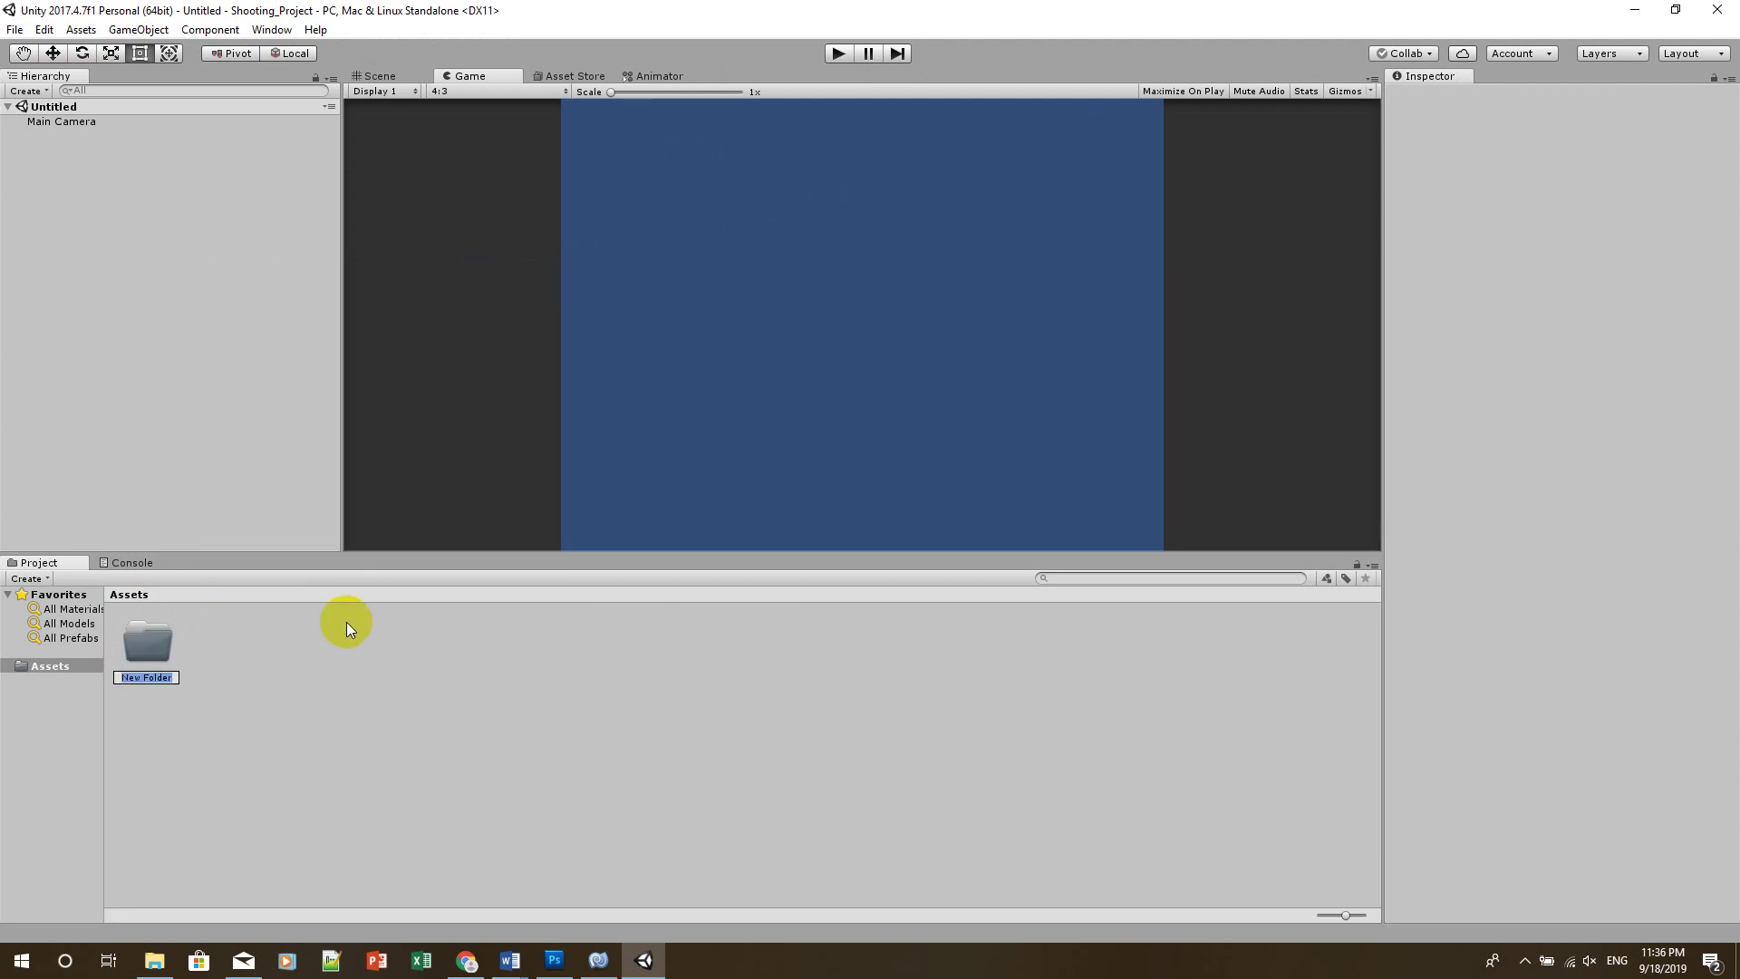
type("Spites")
key("Return")
right_click(334, 654)
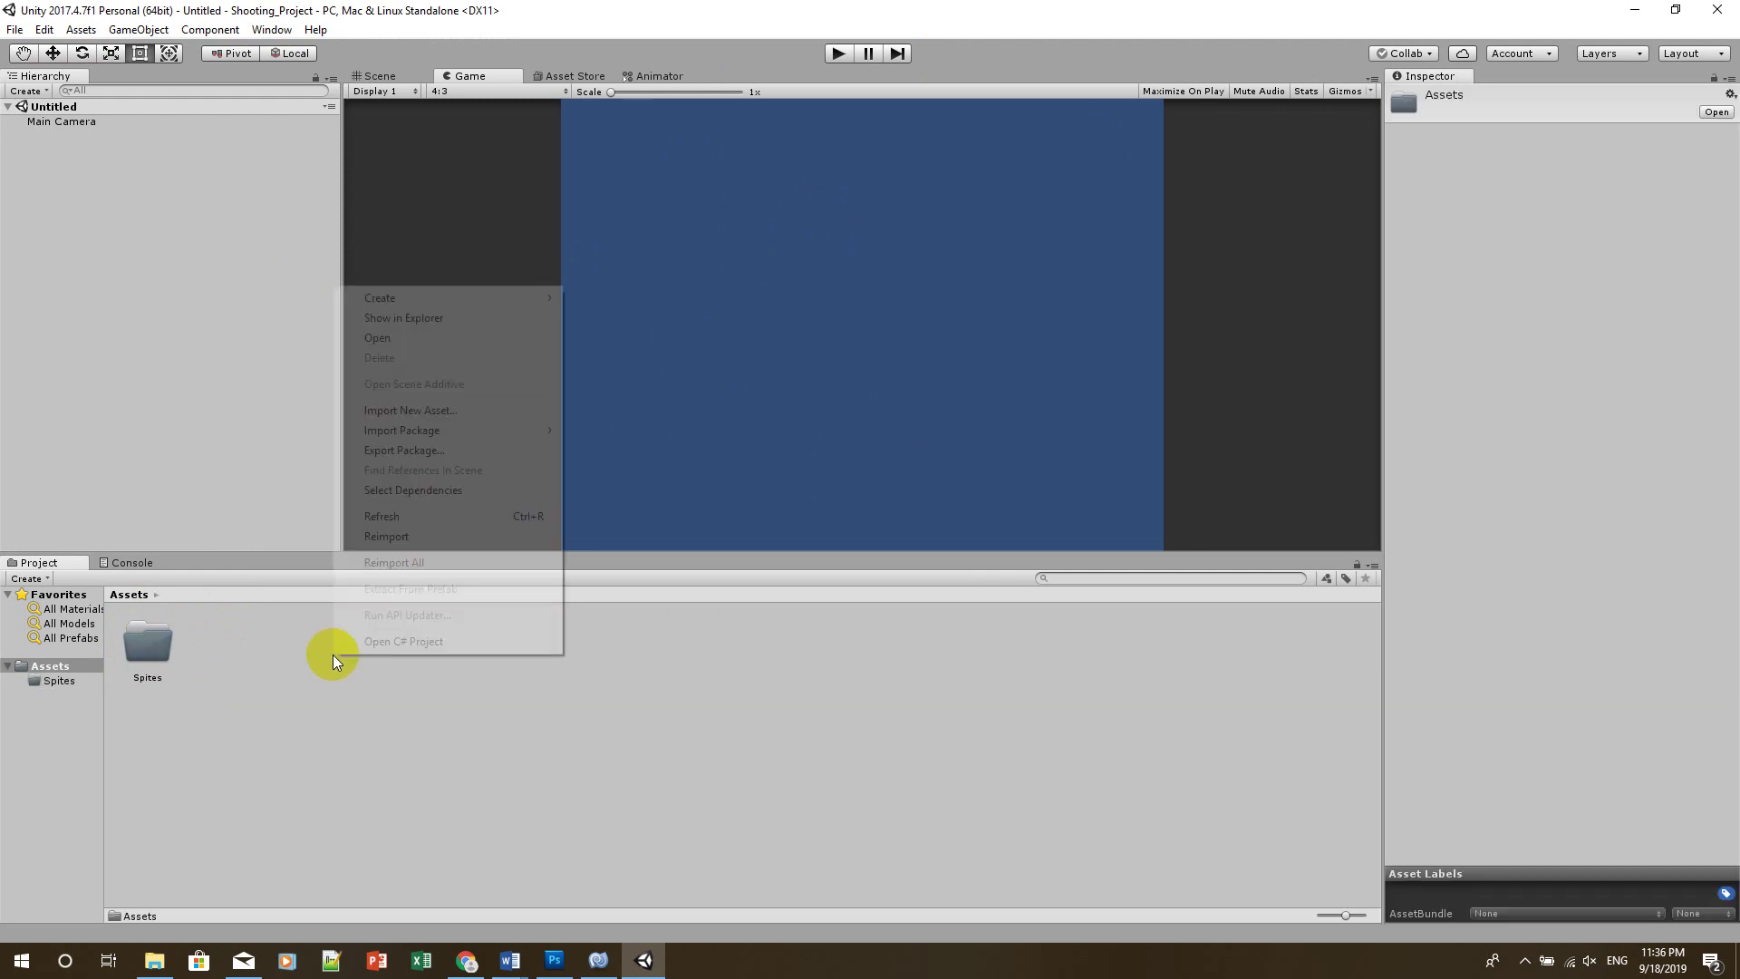
mouse_move(428, 297)
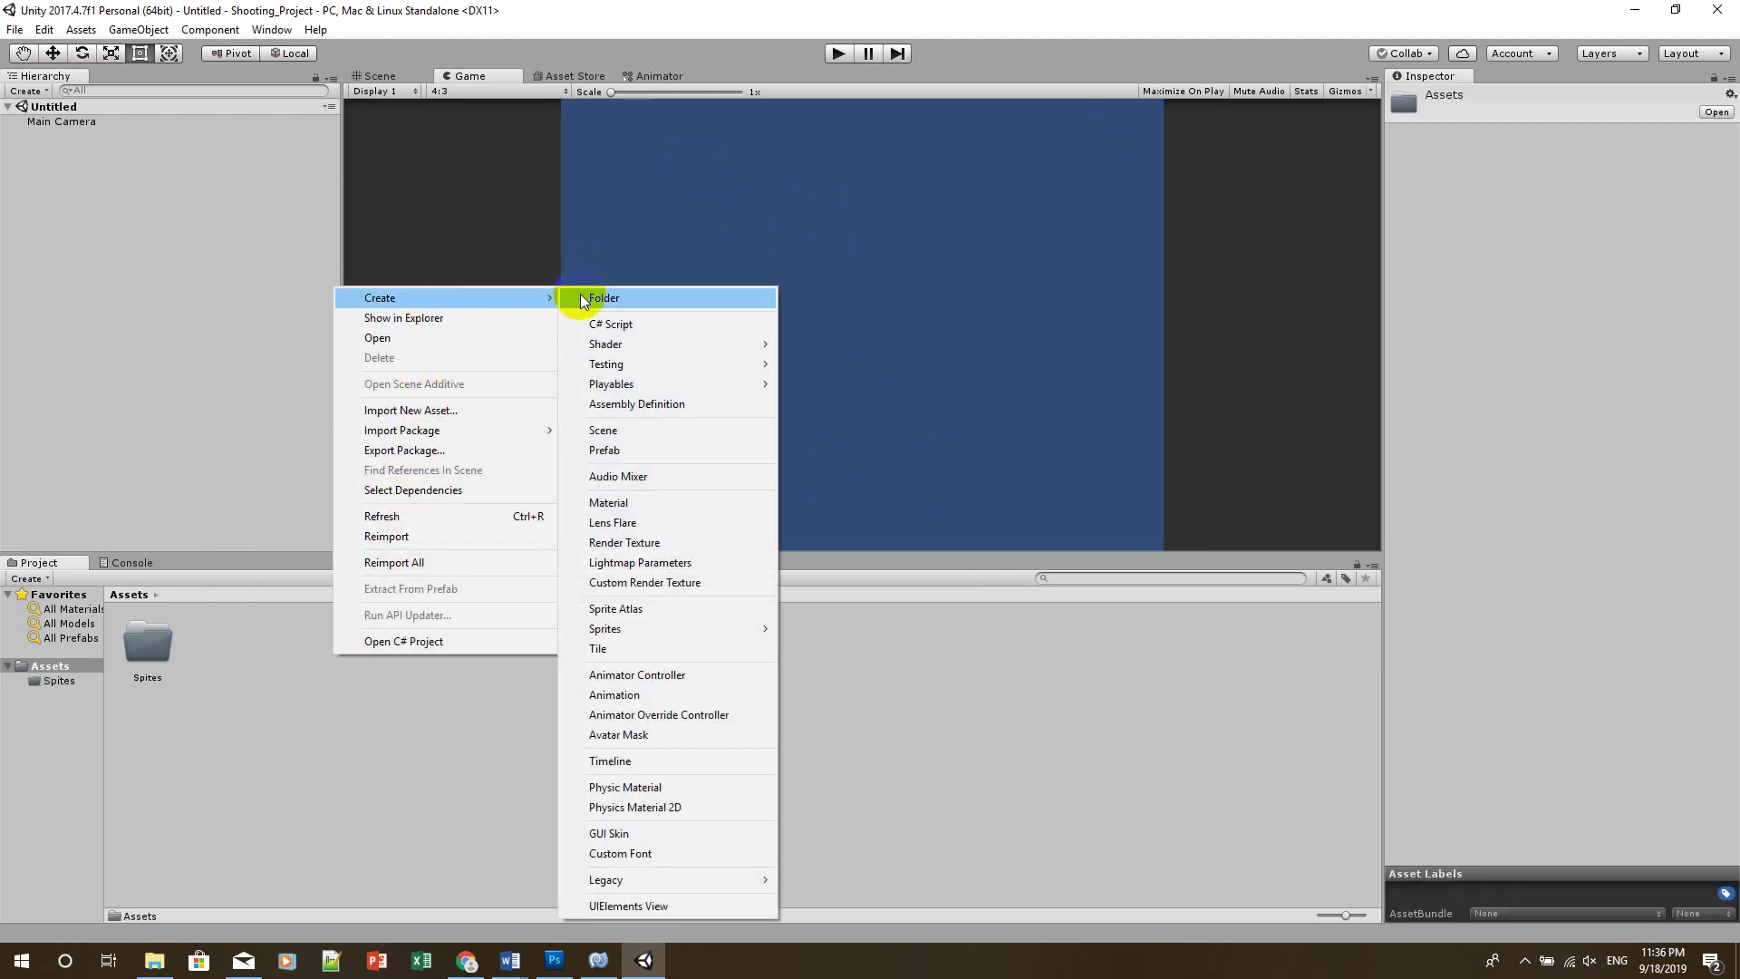
left_click(574, 297)
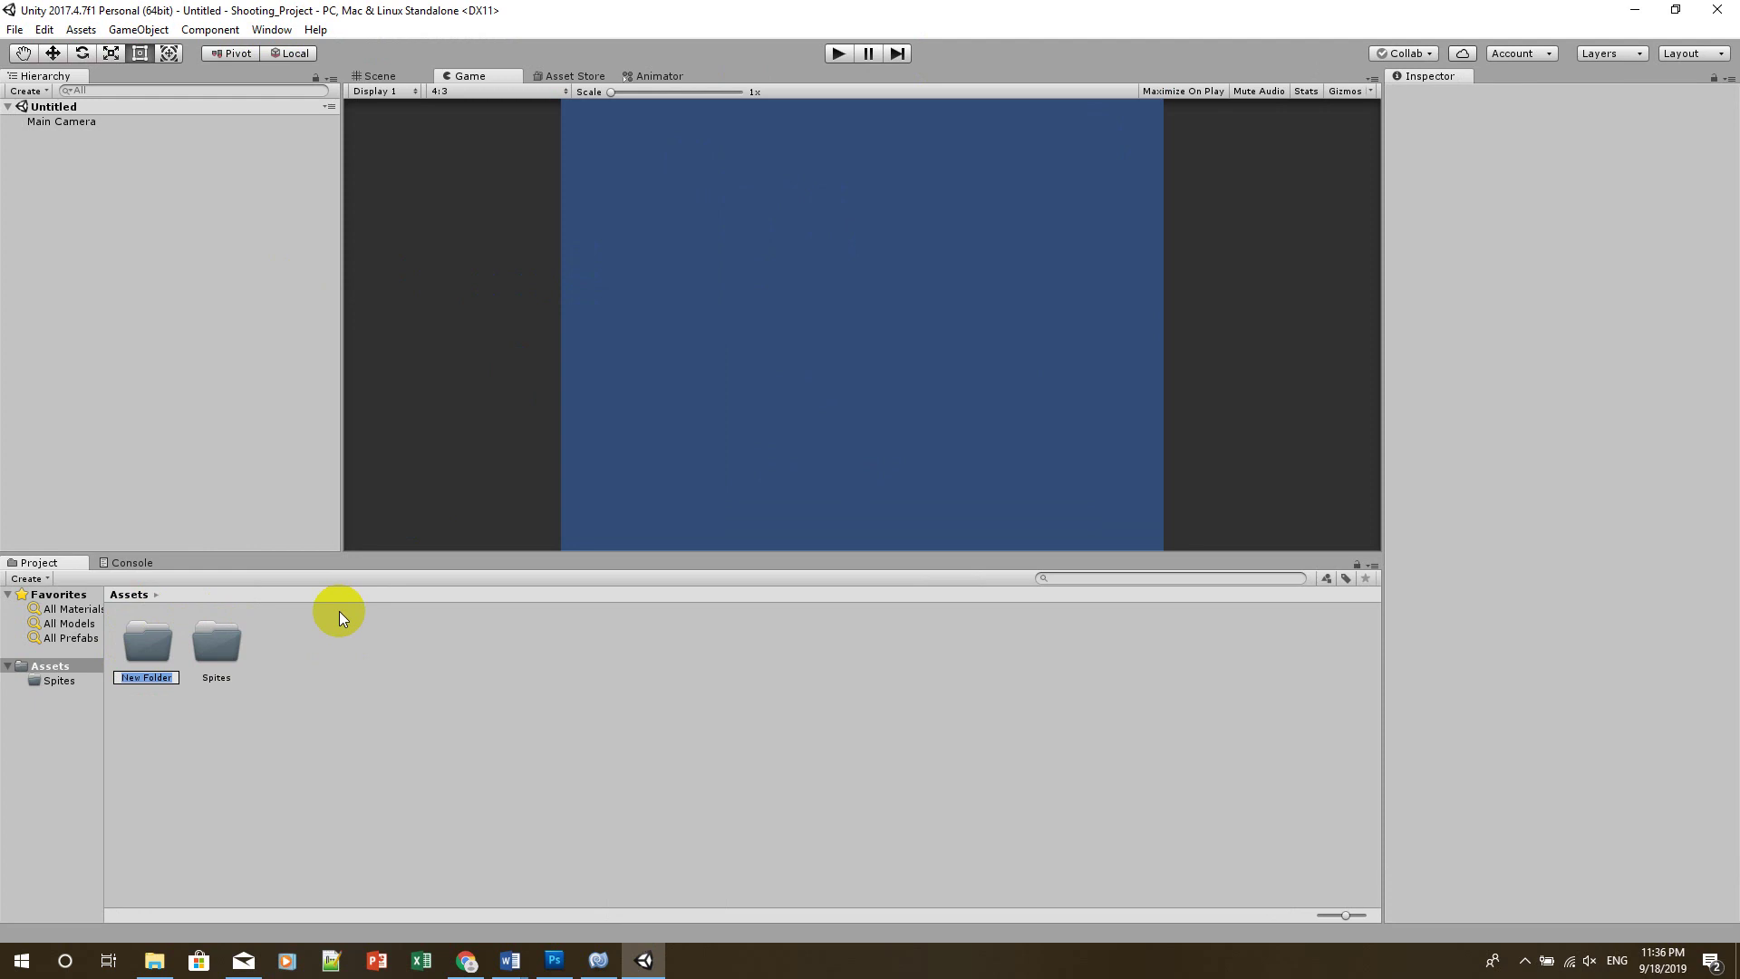
type("Prefabs")
key("Return")
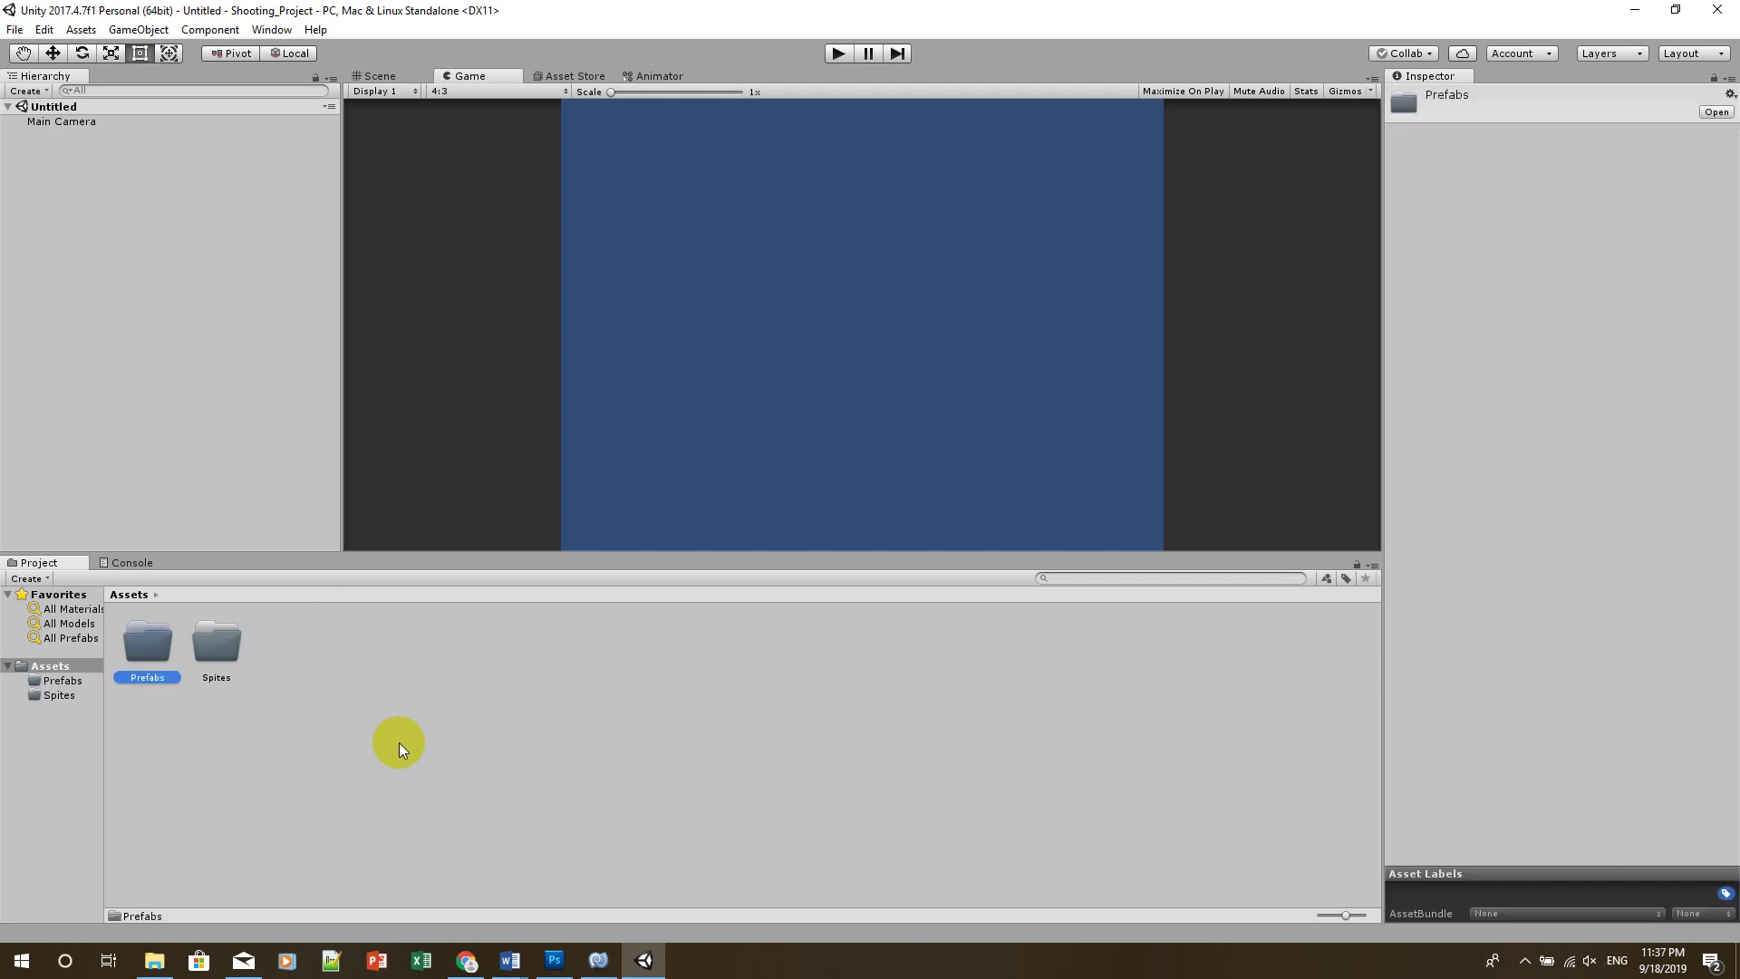
Open the empty Spites folder
right_click(398, 731)
left_click(331, 722)
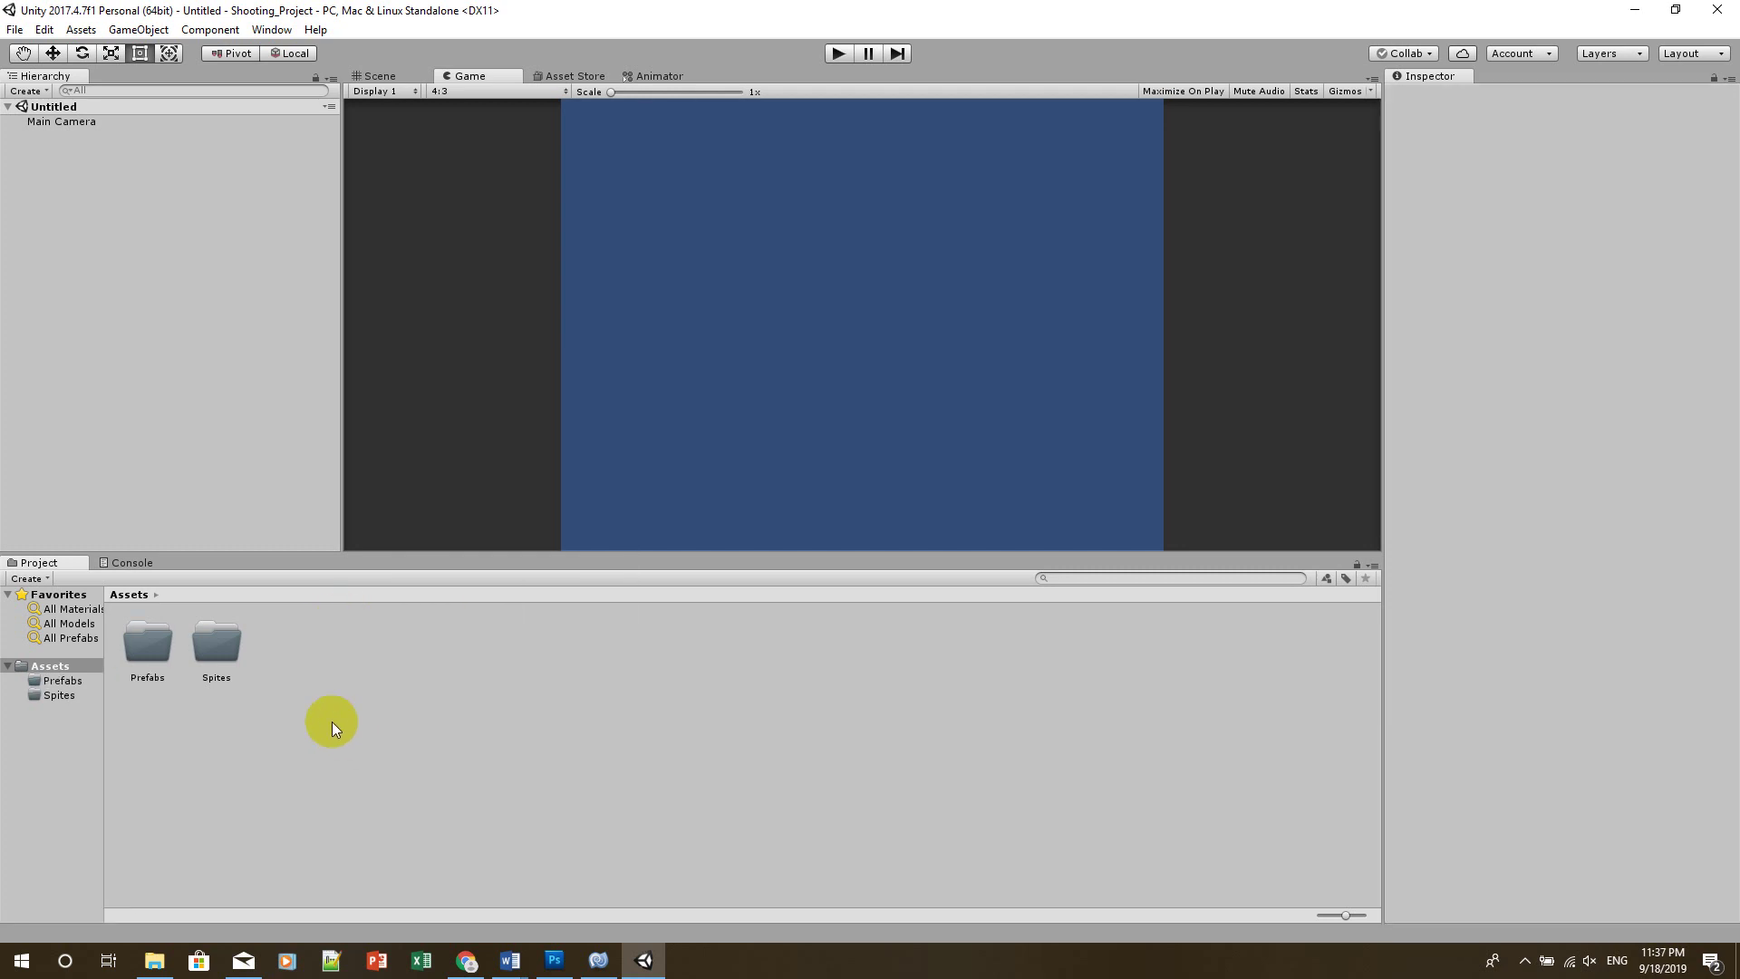
left_click(201, 643)
double_click(201, 643)
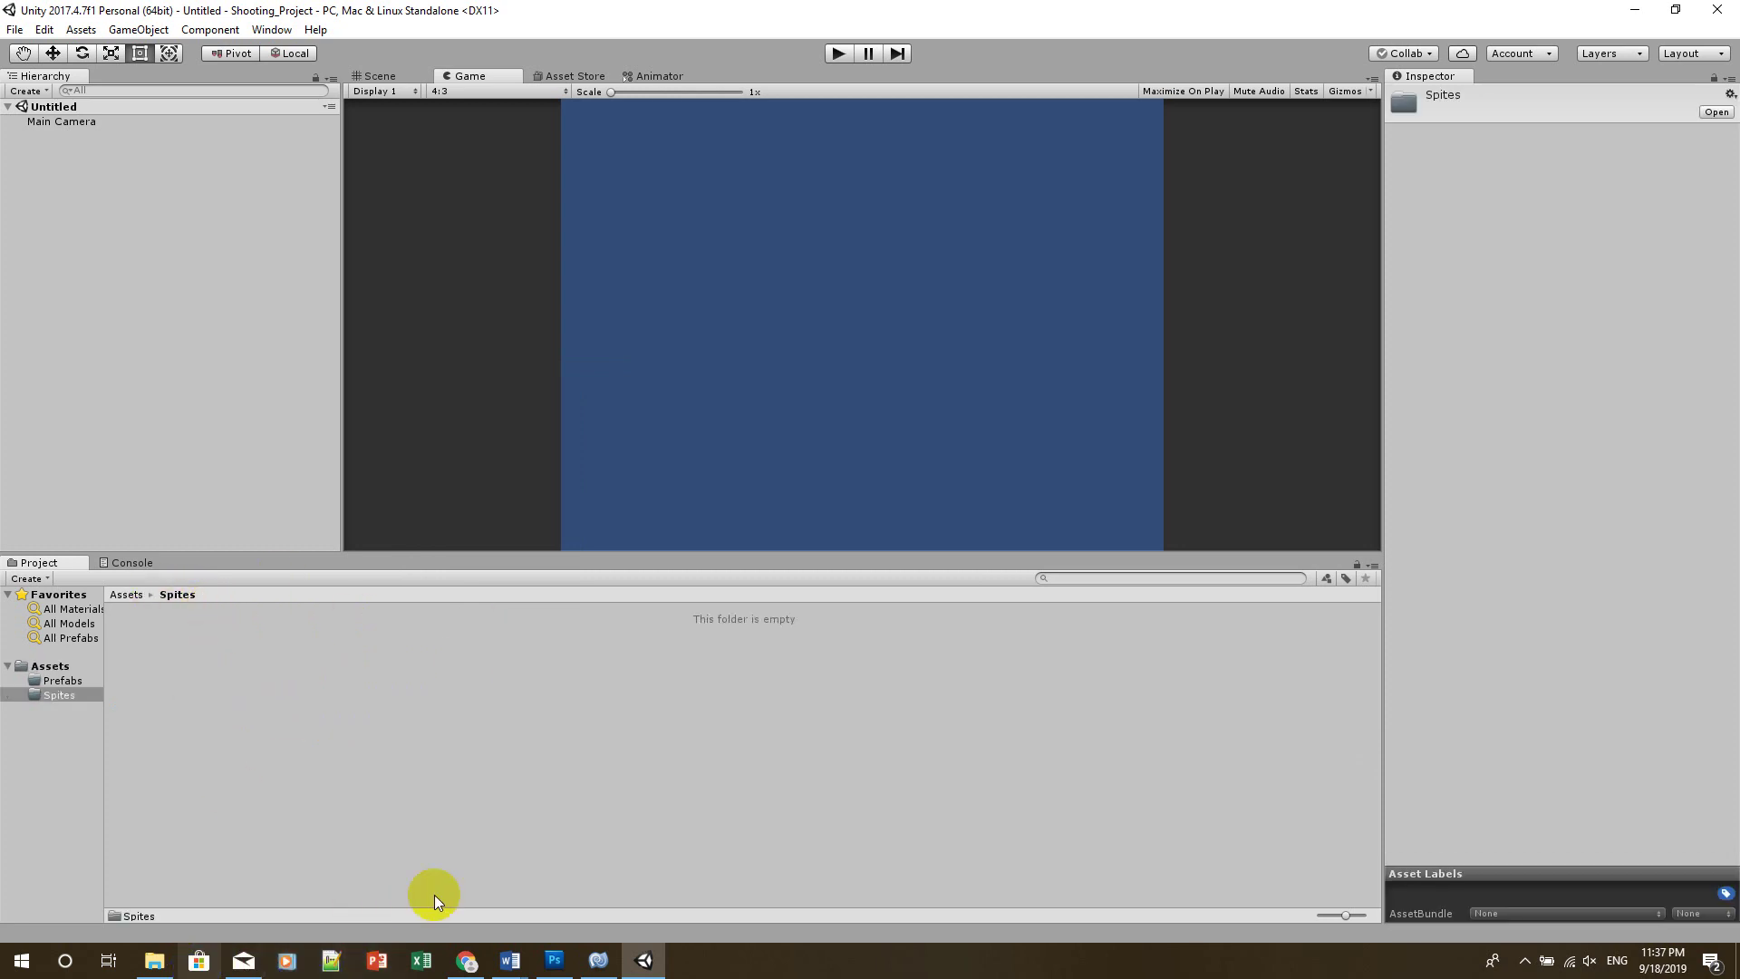
Open the Unity_assets folder and place it beside Unity's Spites folder
left_click(1634, 10)
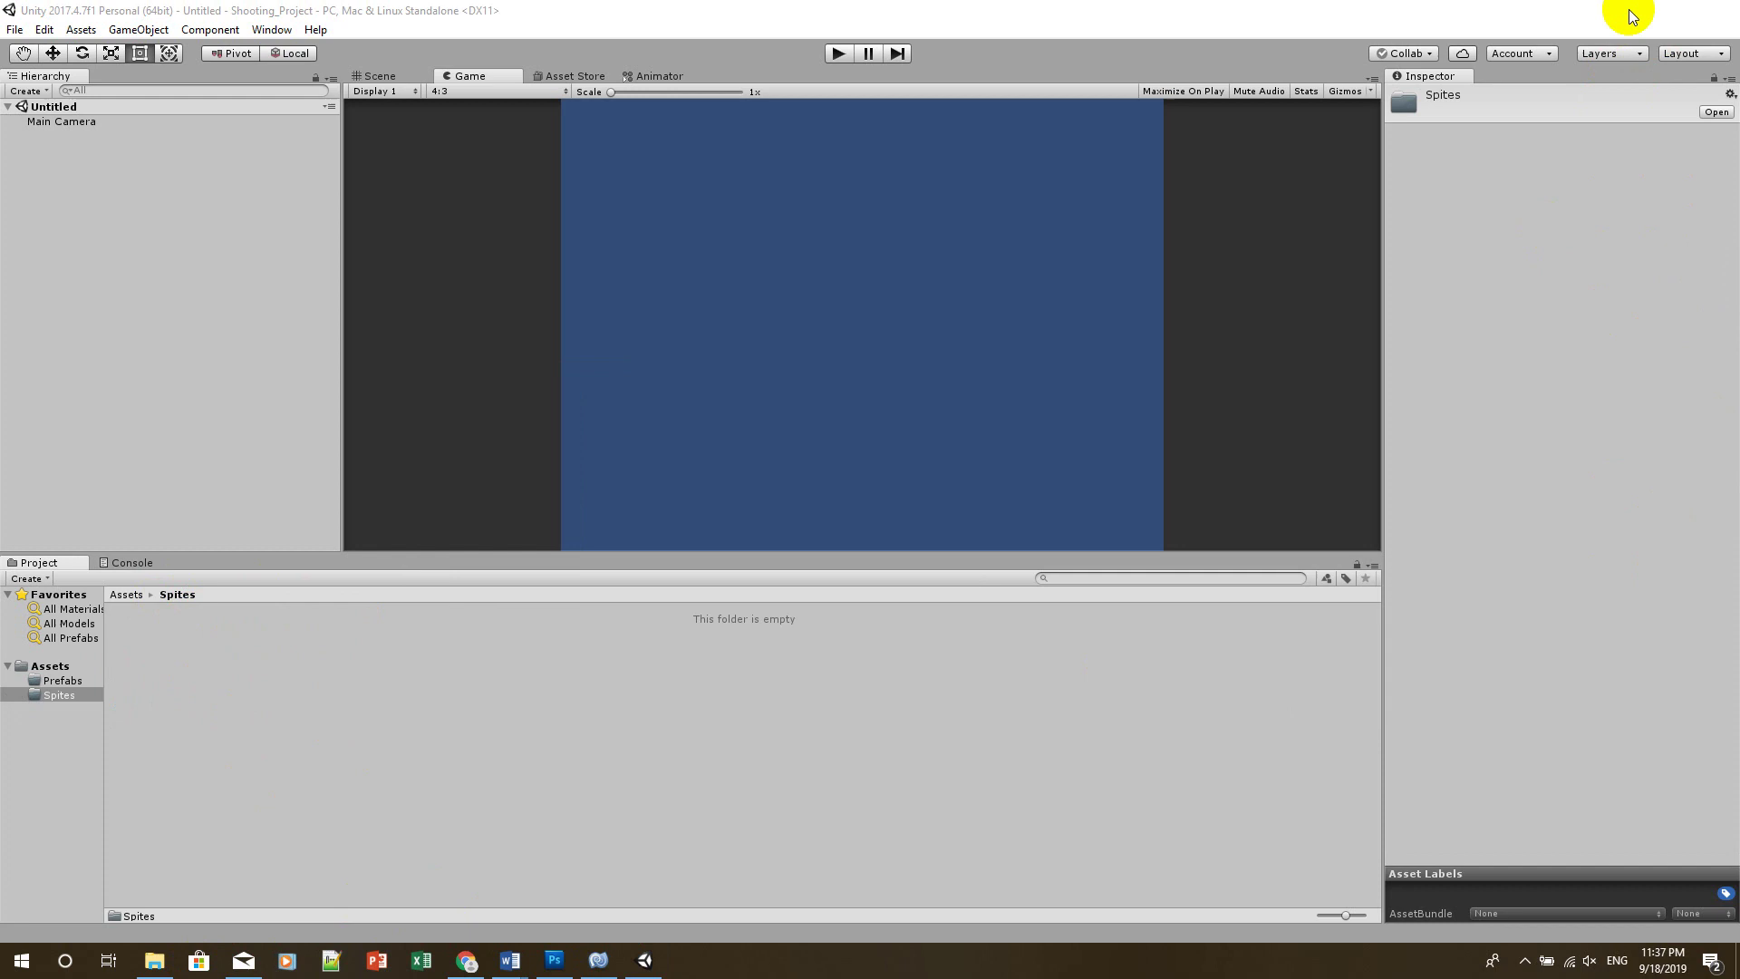
double_click(171, 492)
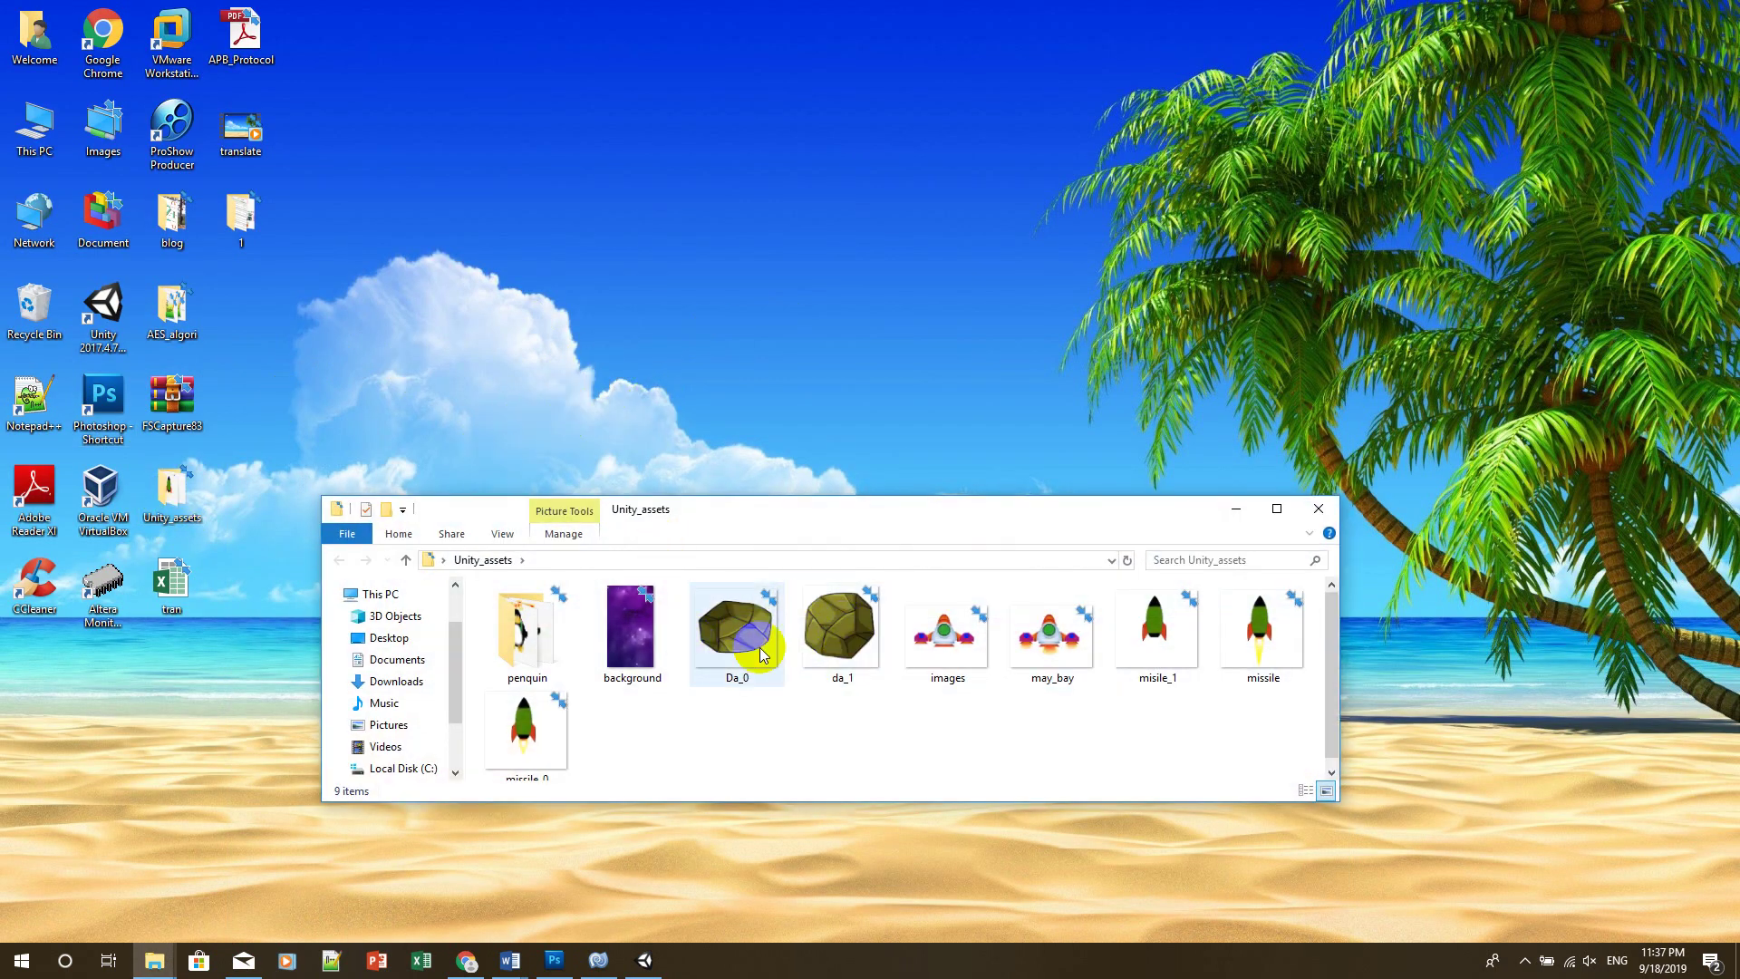
left_click(616, 968)
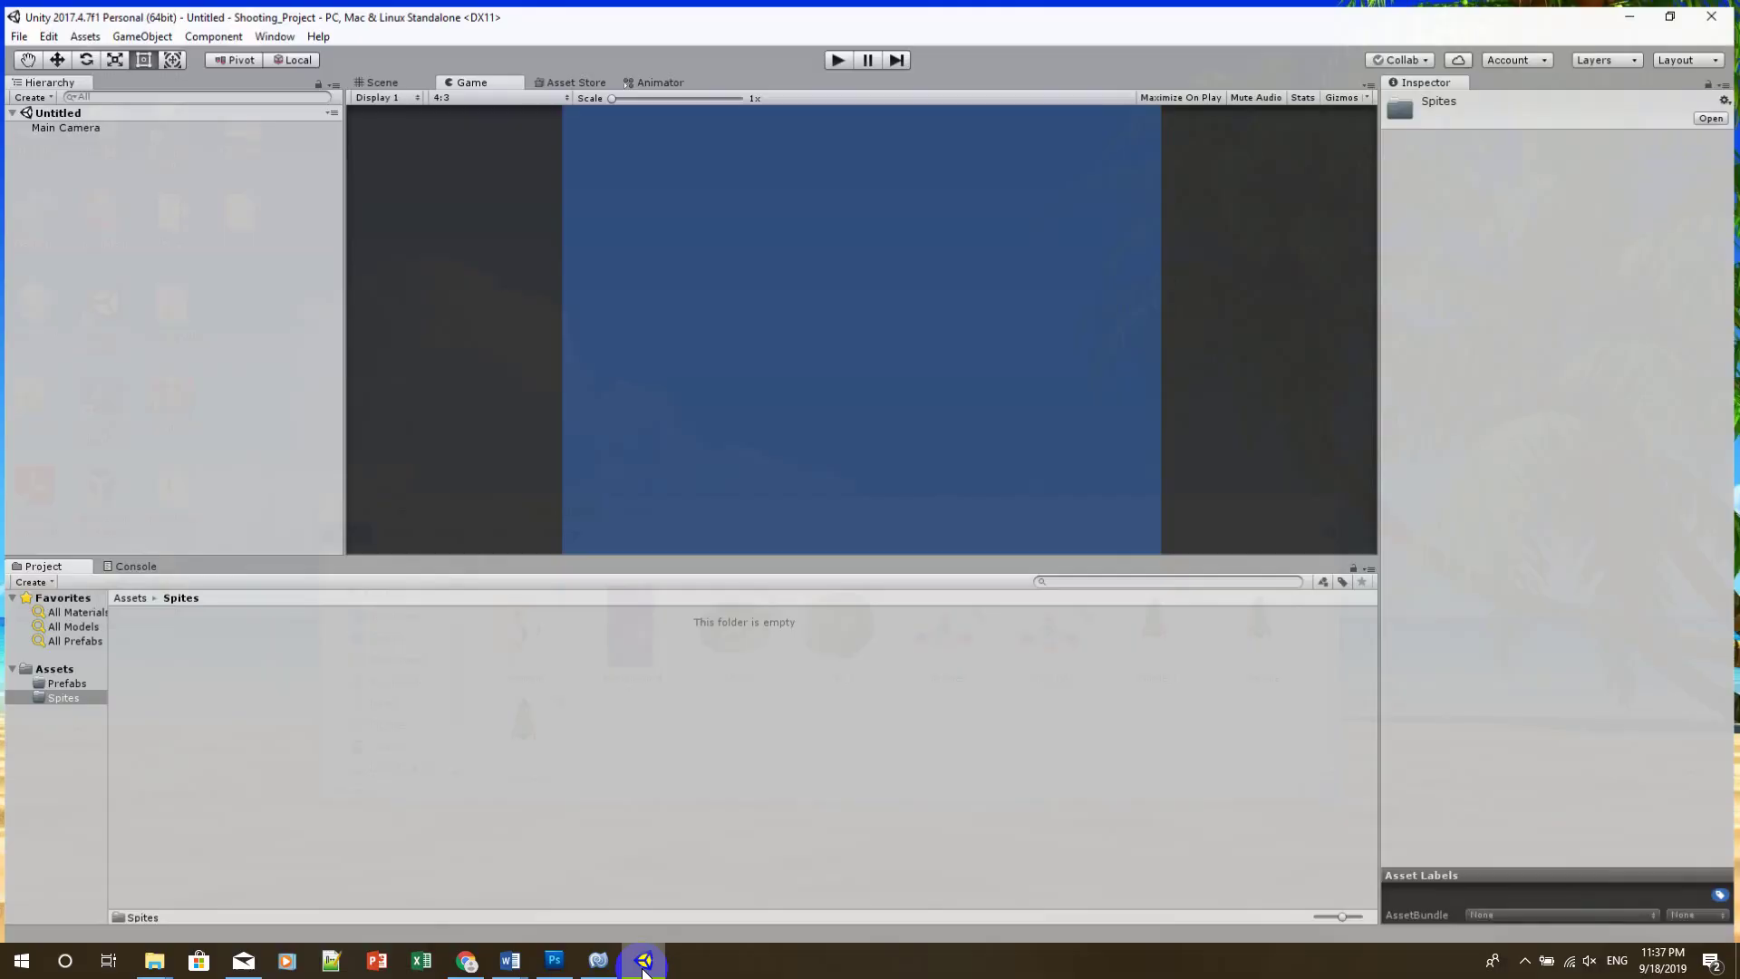
left_click(1674, 10)
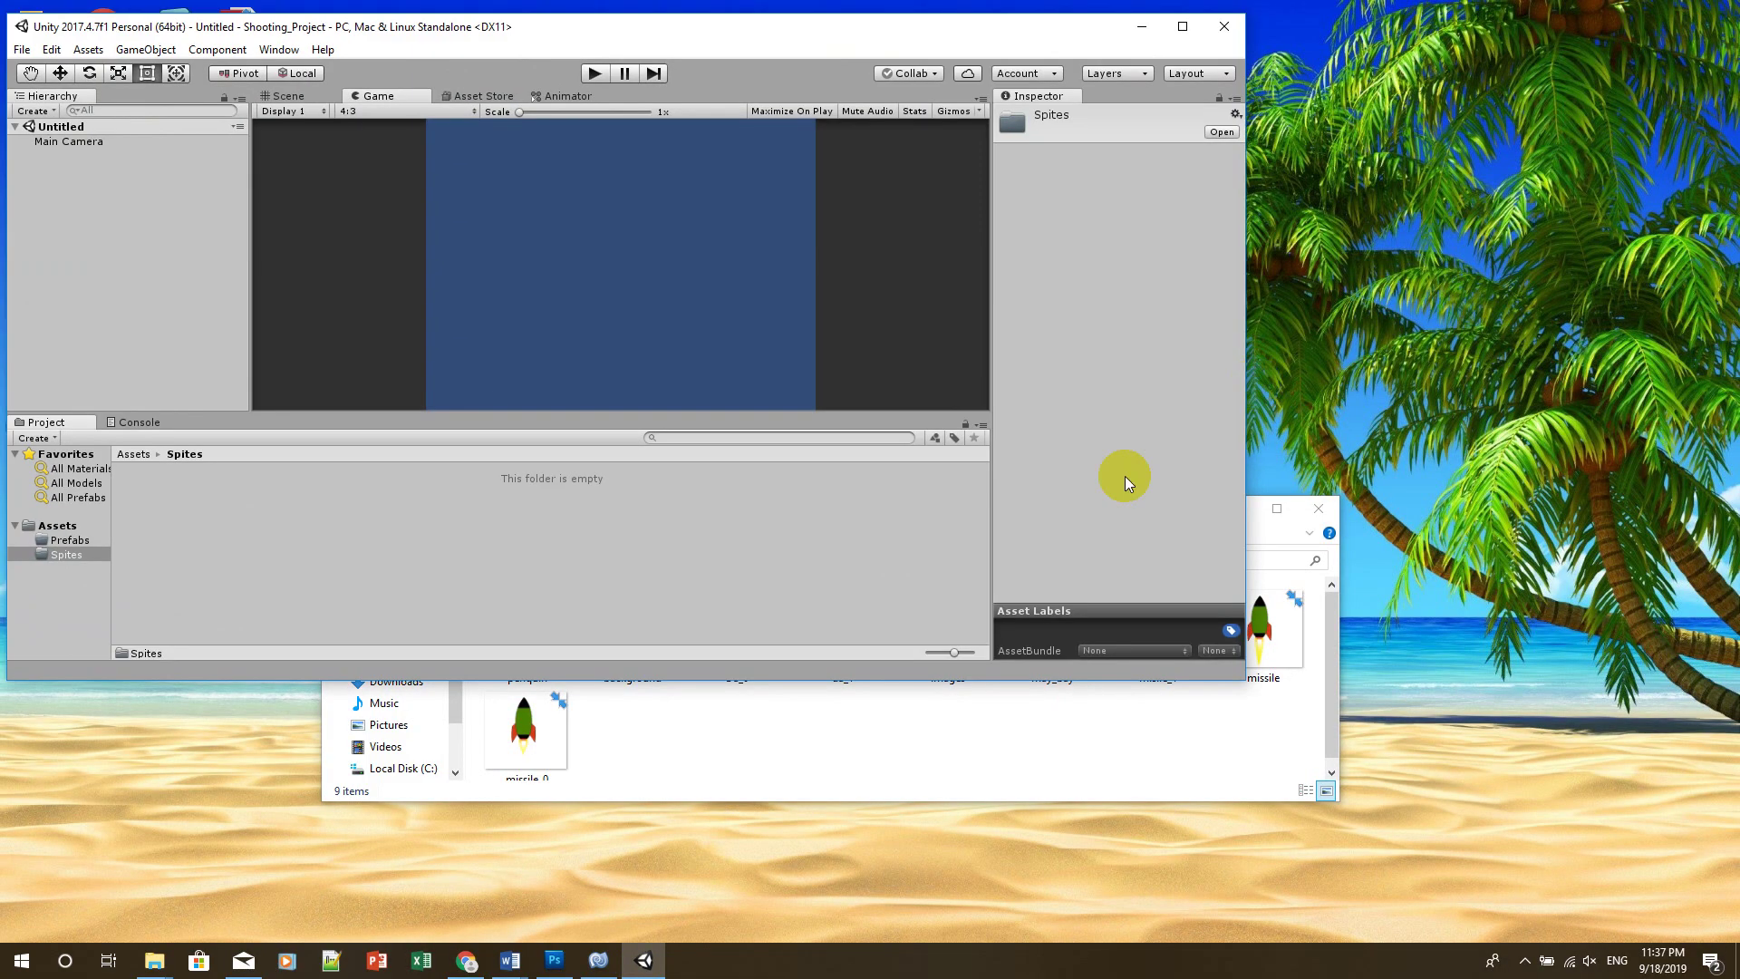
left_click_drag(863, 41, 1061, 46)
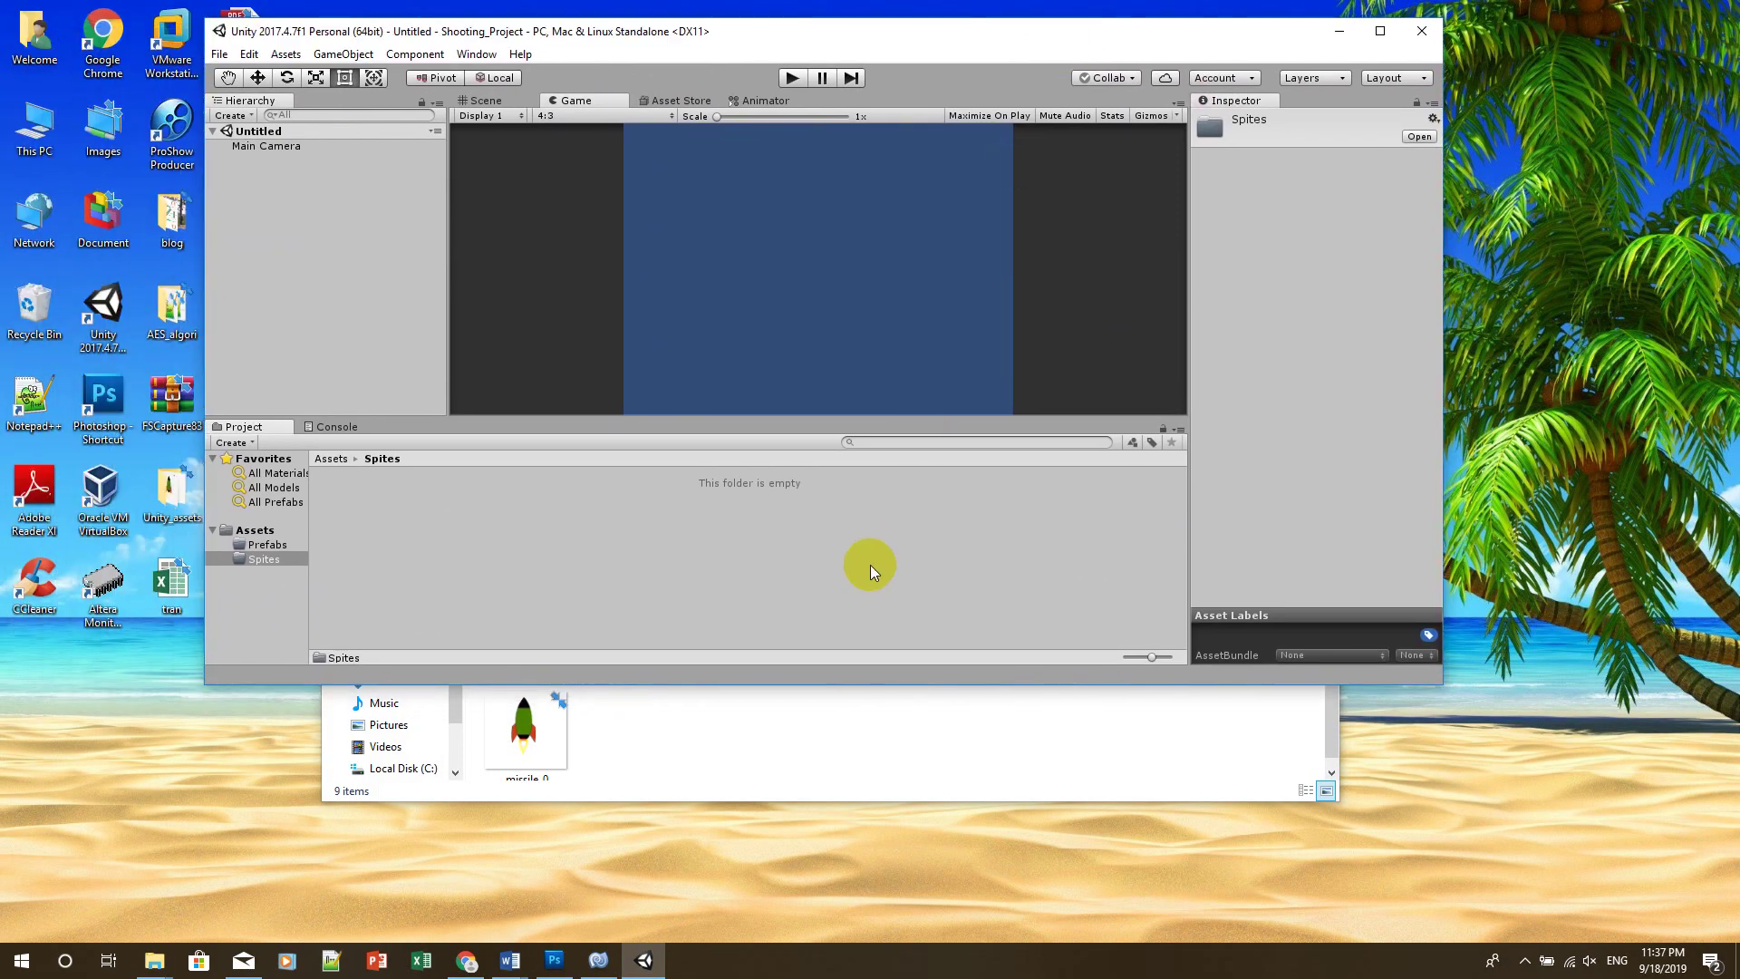
left_click_drag(782, 723, 788, 838)
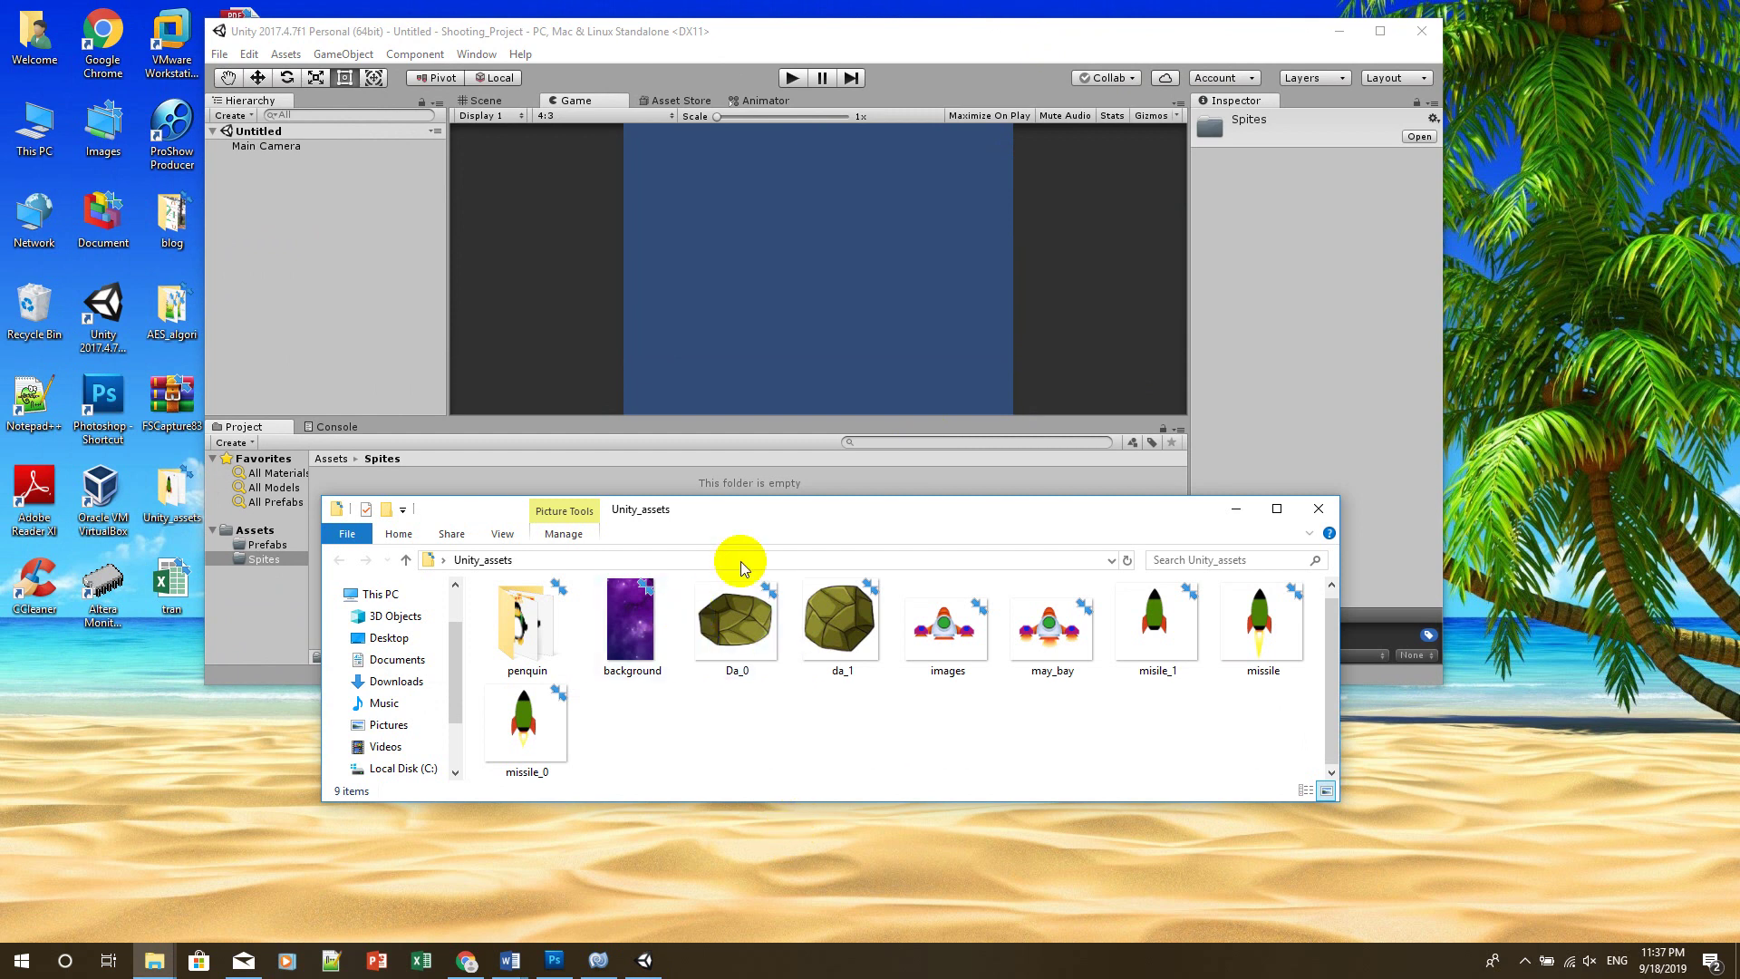
left_click_drag(870, 509, 861, 709)
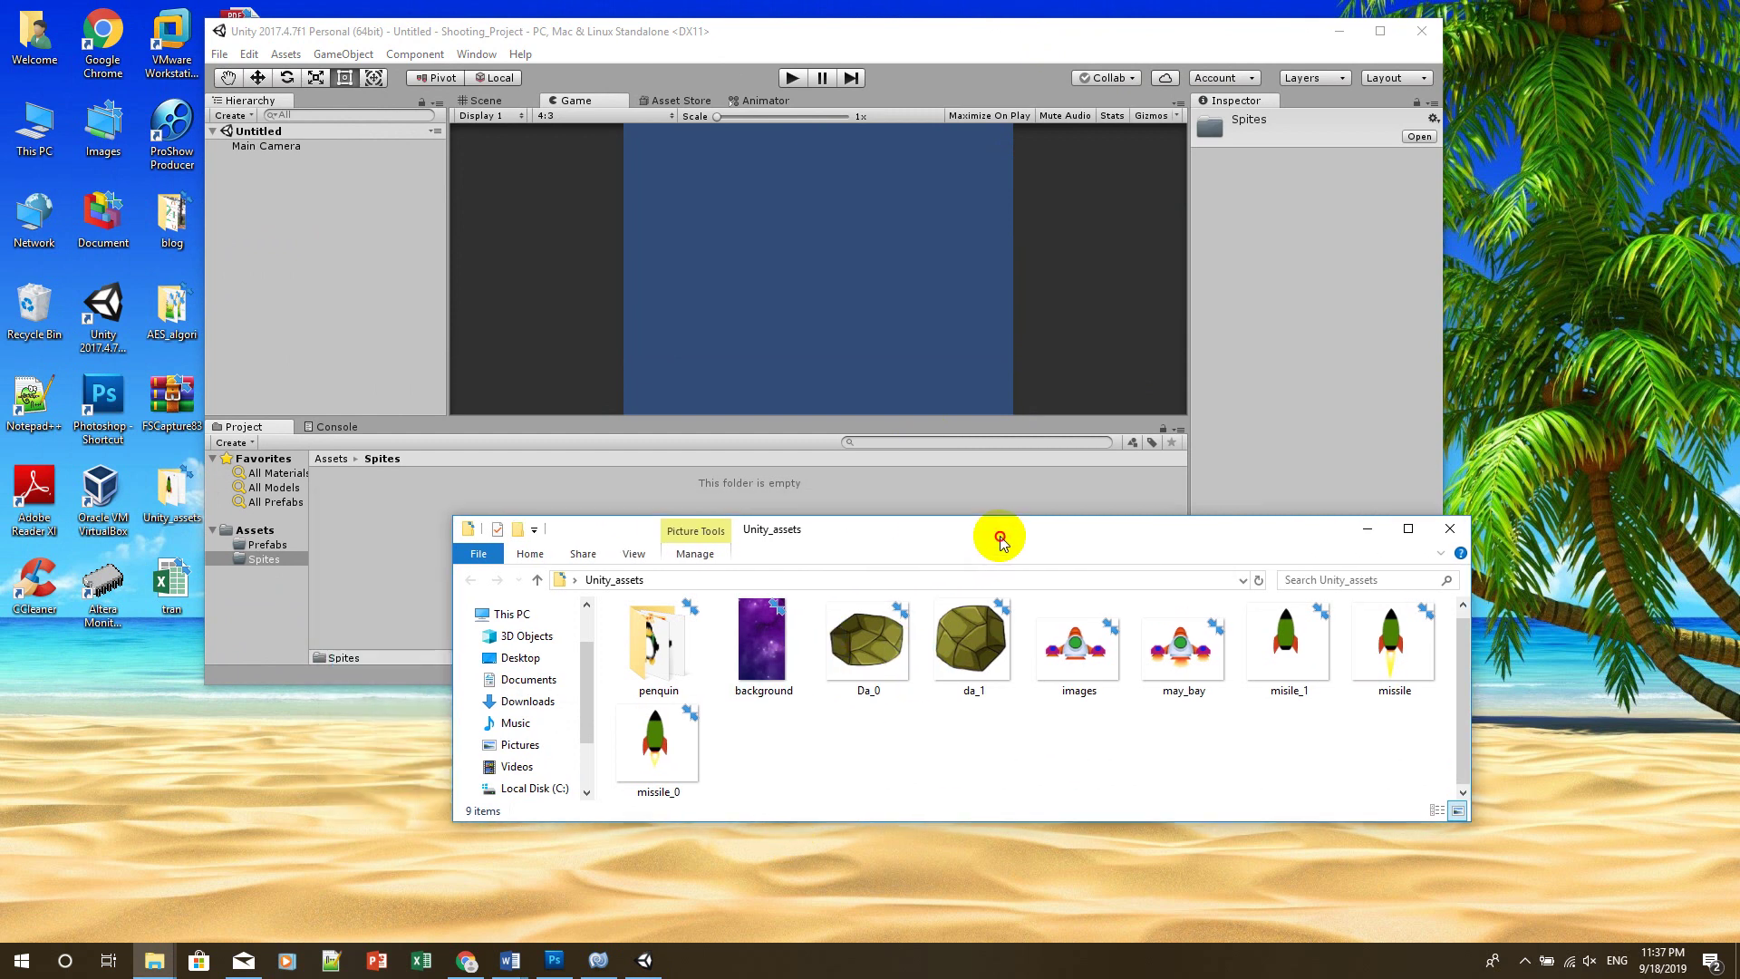
Drag background, Da_0, da_1, misile_1, missile and missile_0 into Spites, then close Explorer
left_click(544, 517)
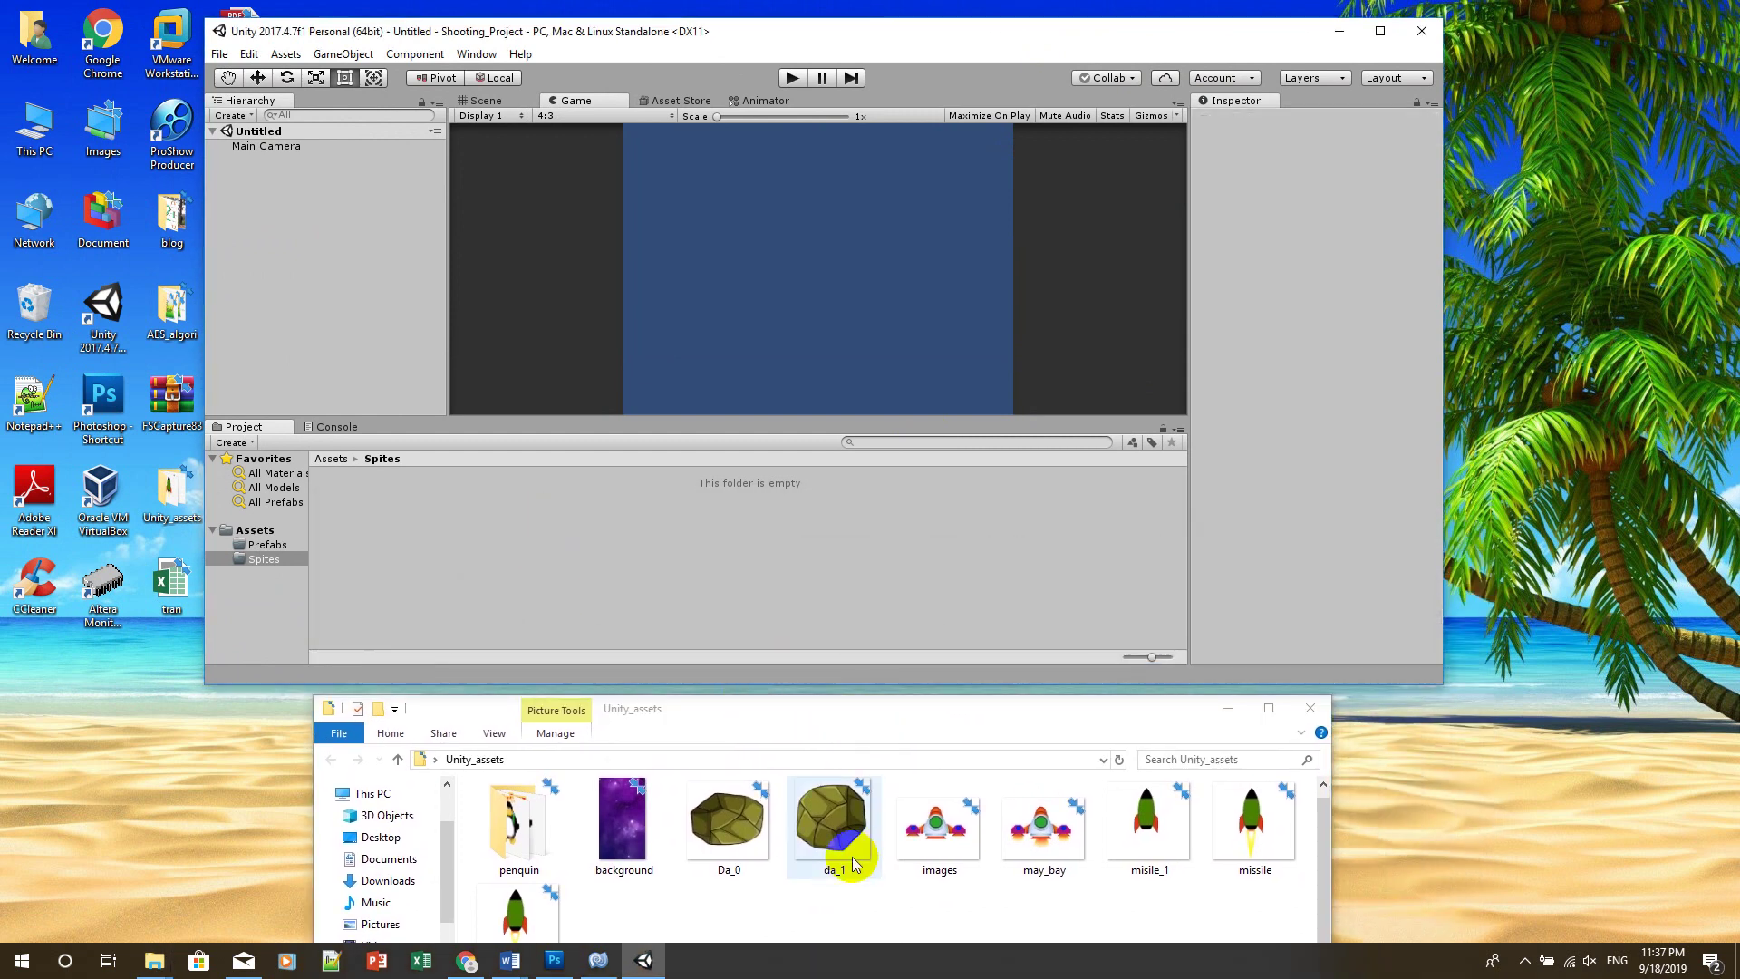
left_click(618, 824)
left_click(727, 825, "ctrl")
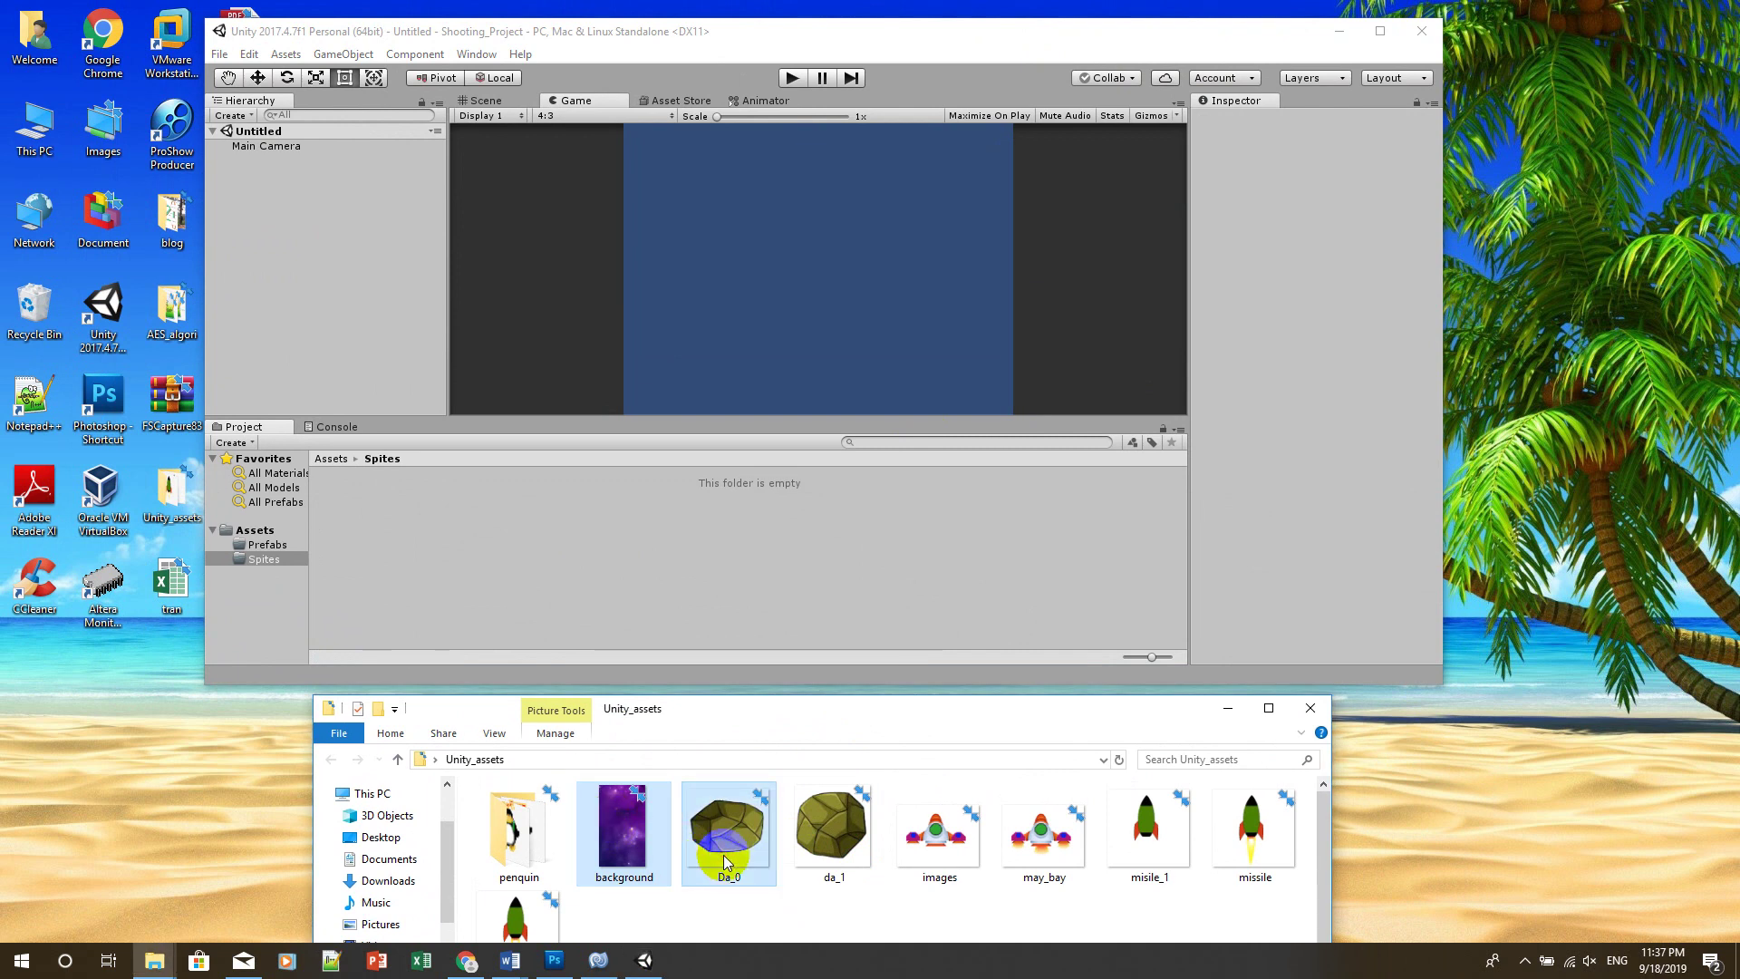
left_click(832, 825, "ctrl")
left_click(952, 839, "ctrl")
left_click(1147, 829, "ctrl")
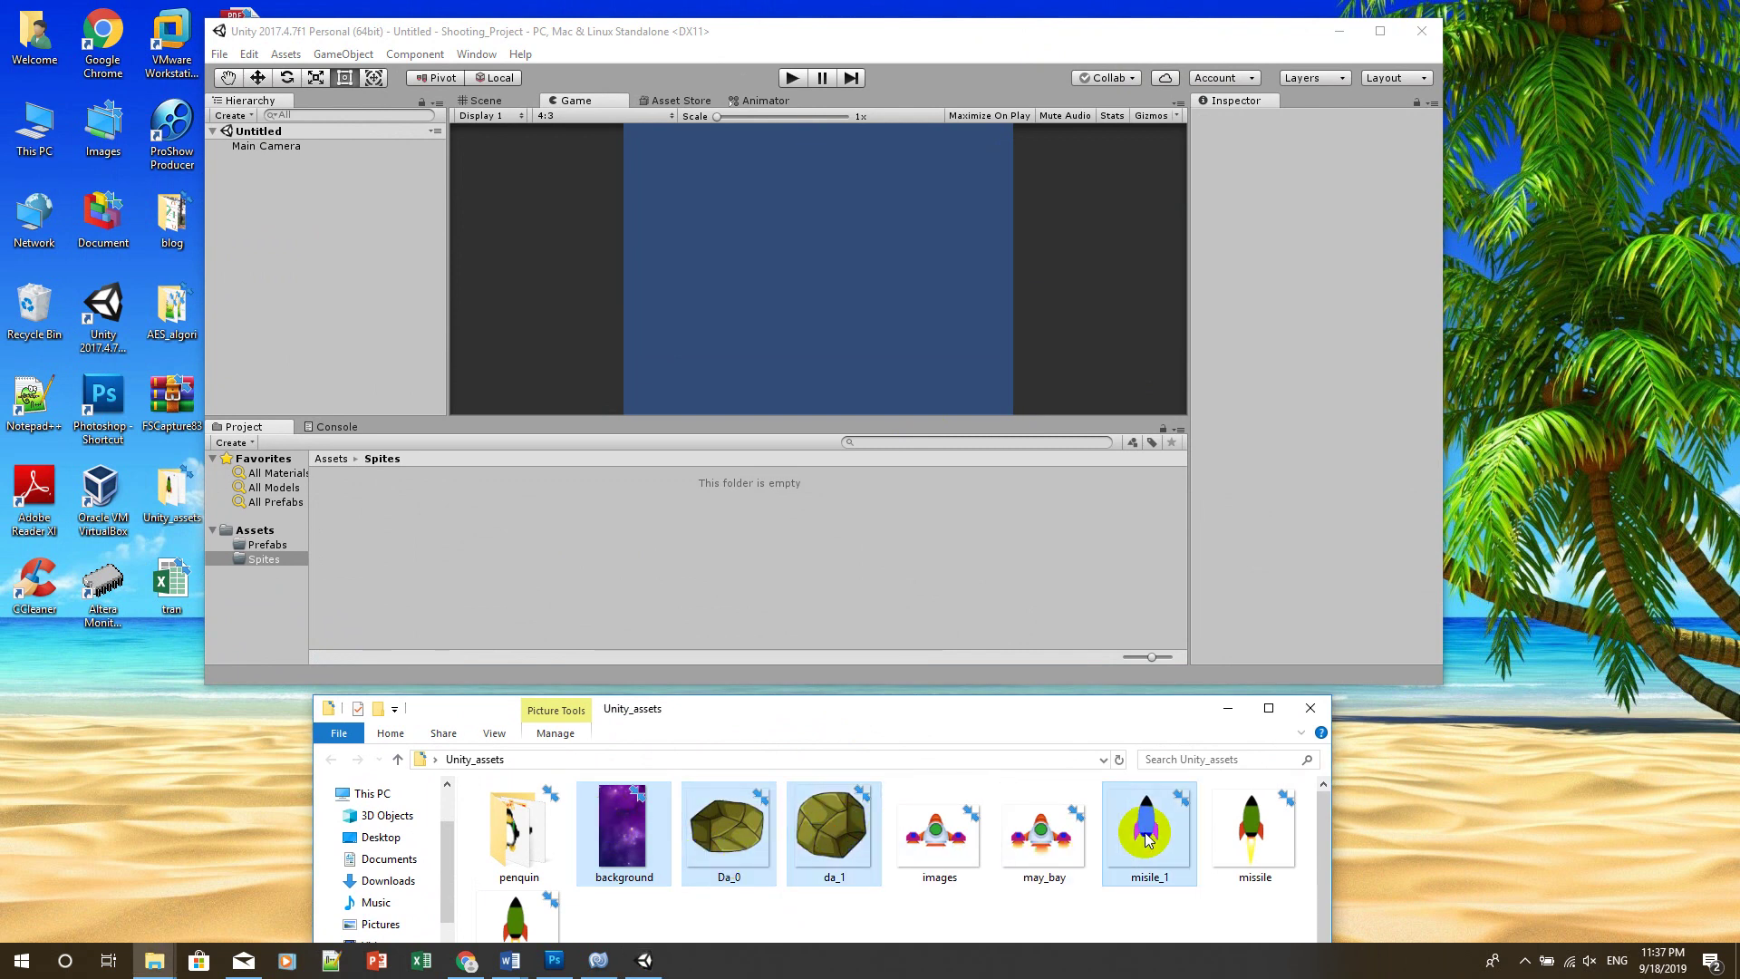
left_click(1253, 830, "ctrl")
left_click(532, 919, "ctrl")
mouse_move(532, 919)
left_mouse_down()
mouse_move(473, 540)
mouse_move(507, 540)
left_mouse_up()
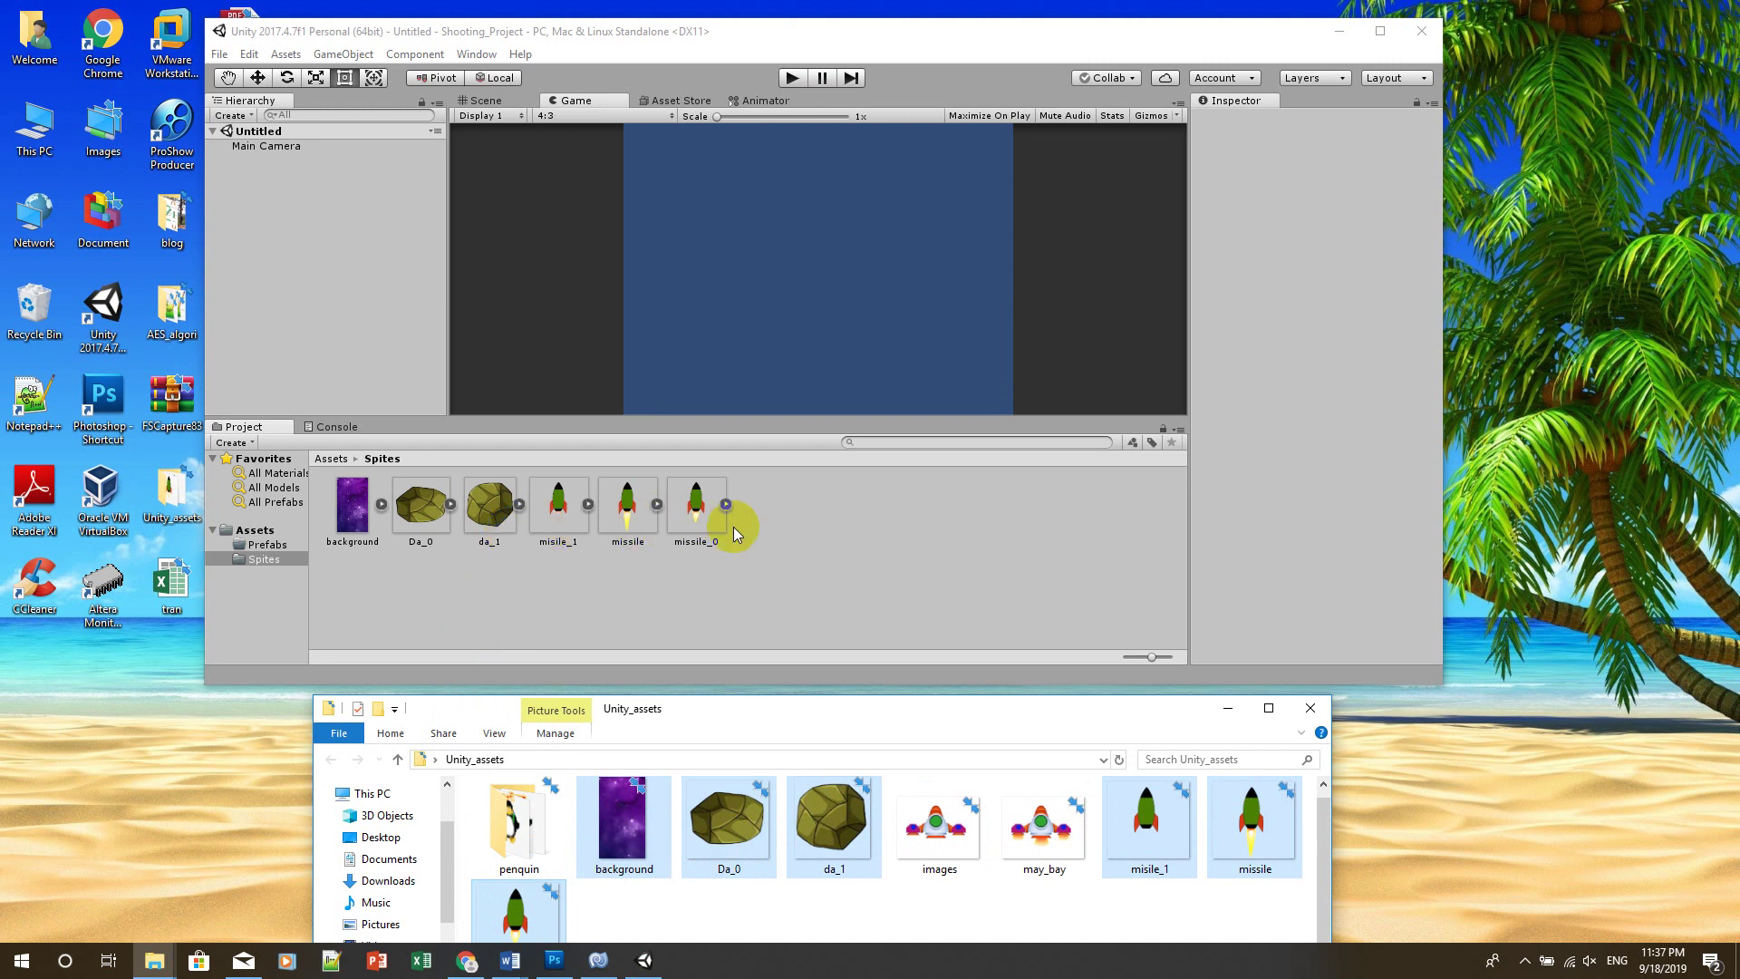
left_click(1310, 707)
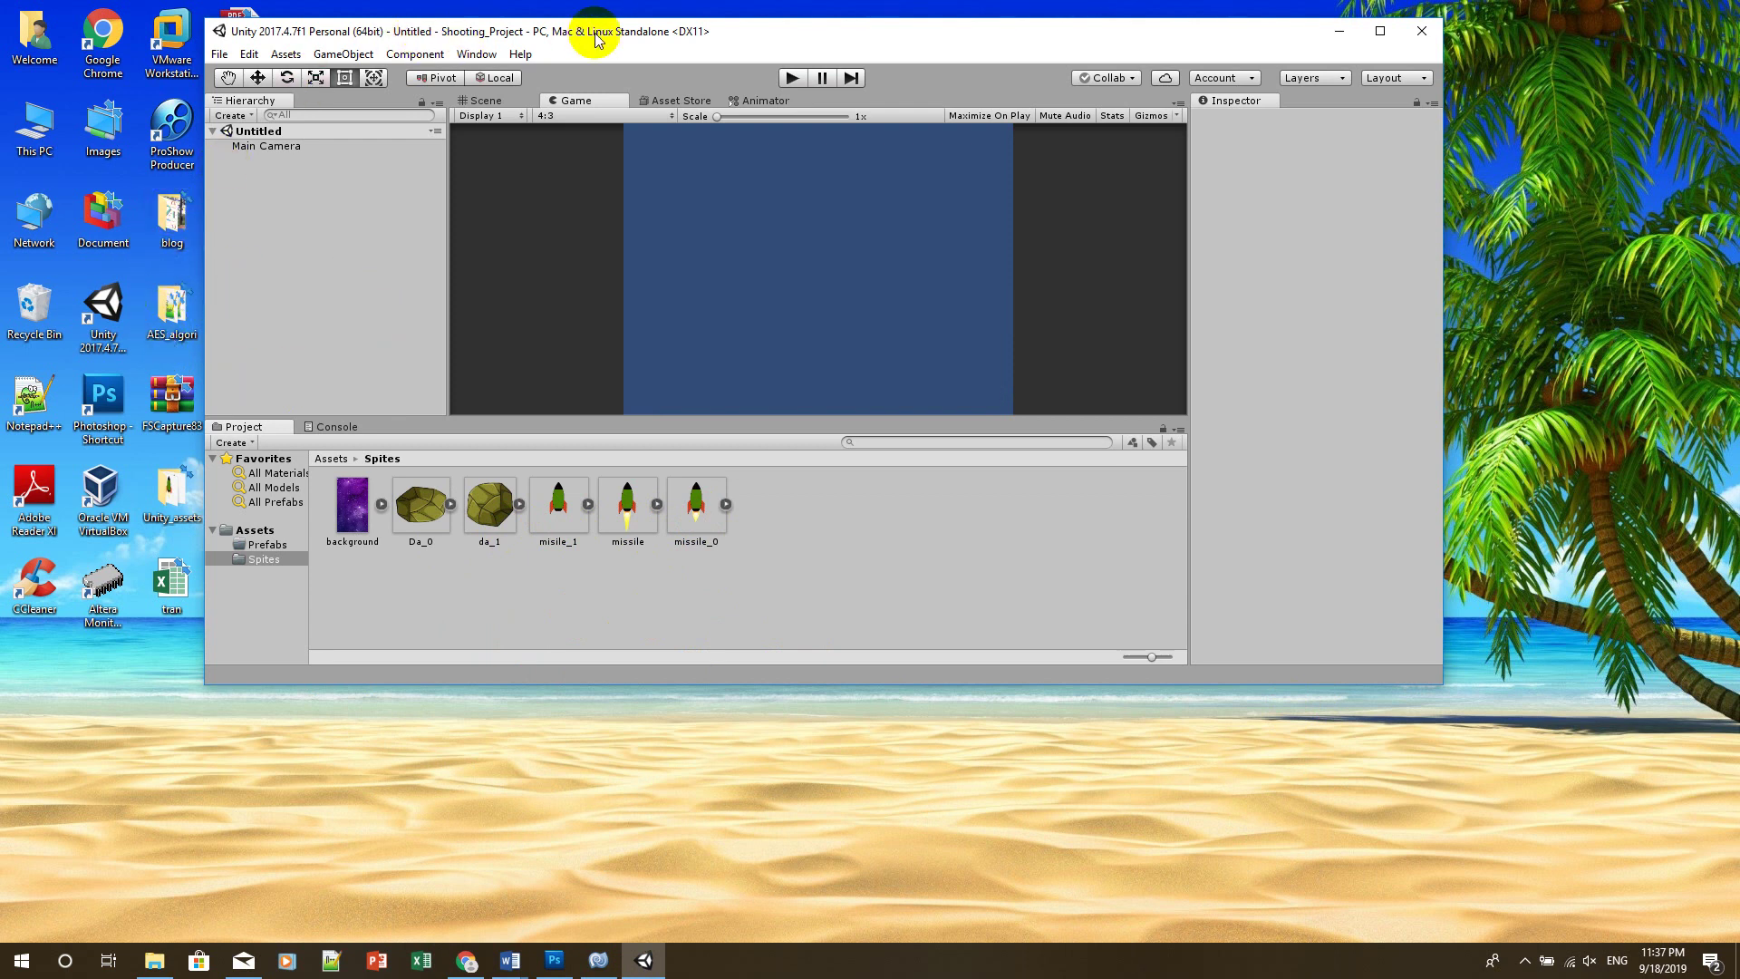
Drag dua.png from Images\fruit\after_process into Spites and close Explorer
mouse_move(787, 34)
left_mouse_down()
mouse_move(935, 34)
mouse_move(921, 70)
left_mouse_up()
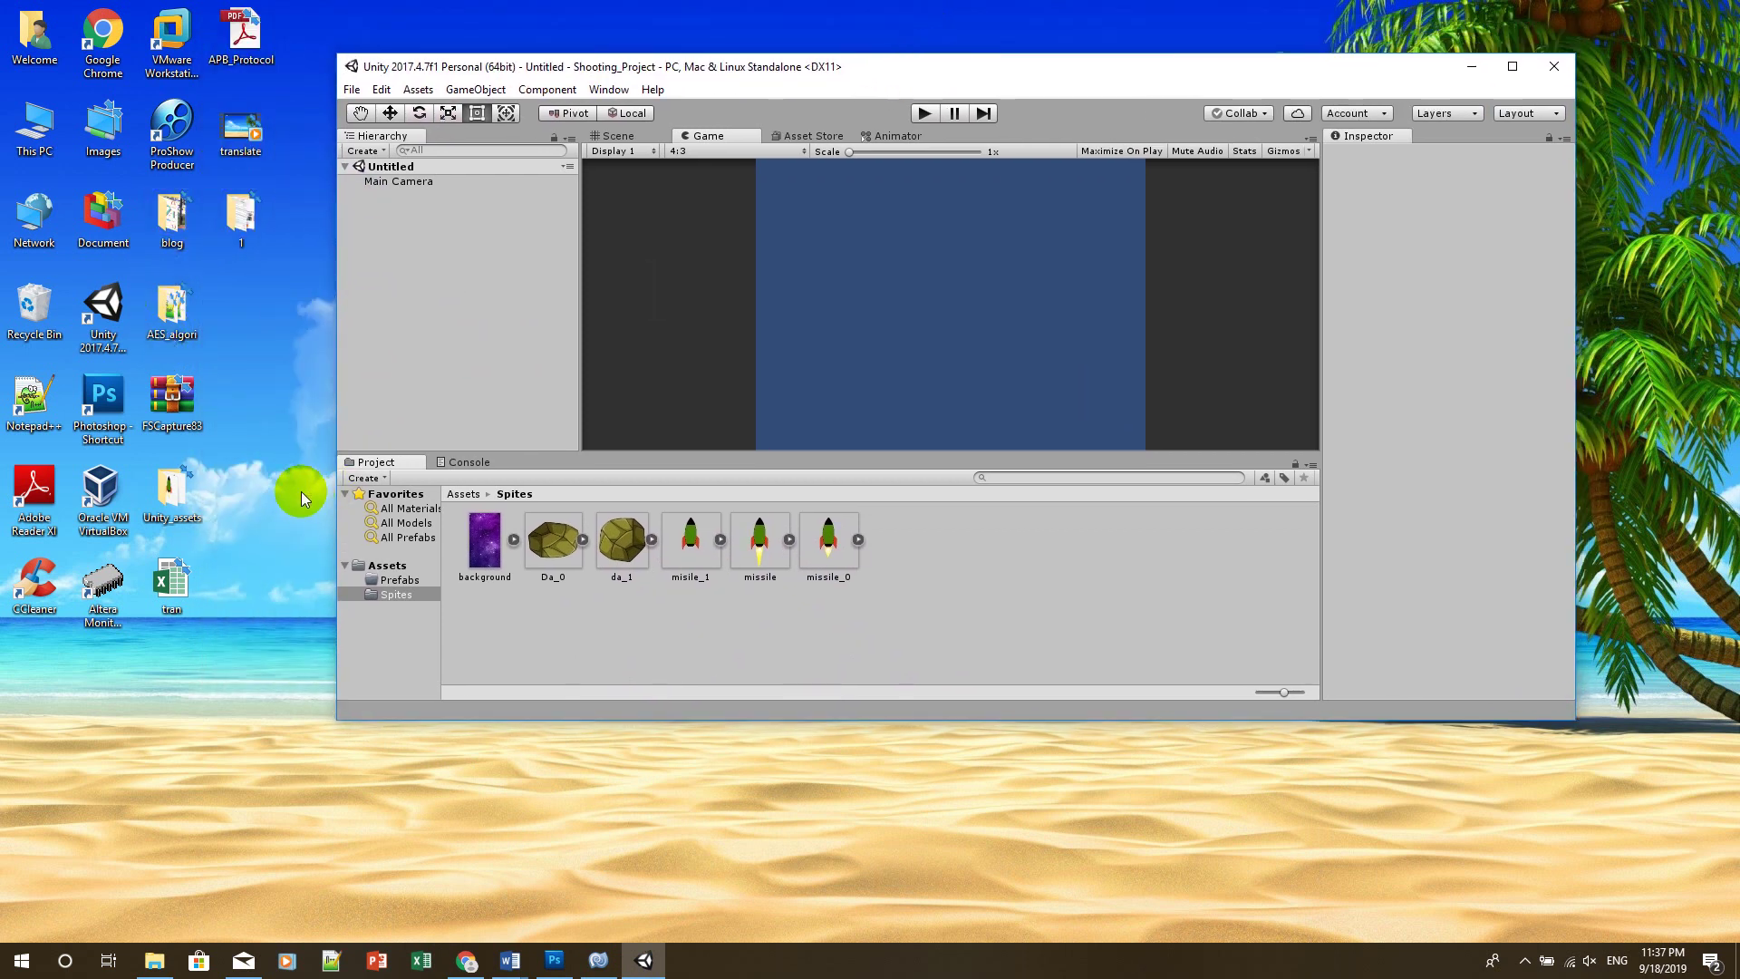
double_click(103, 127)
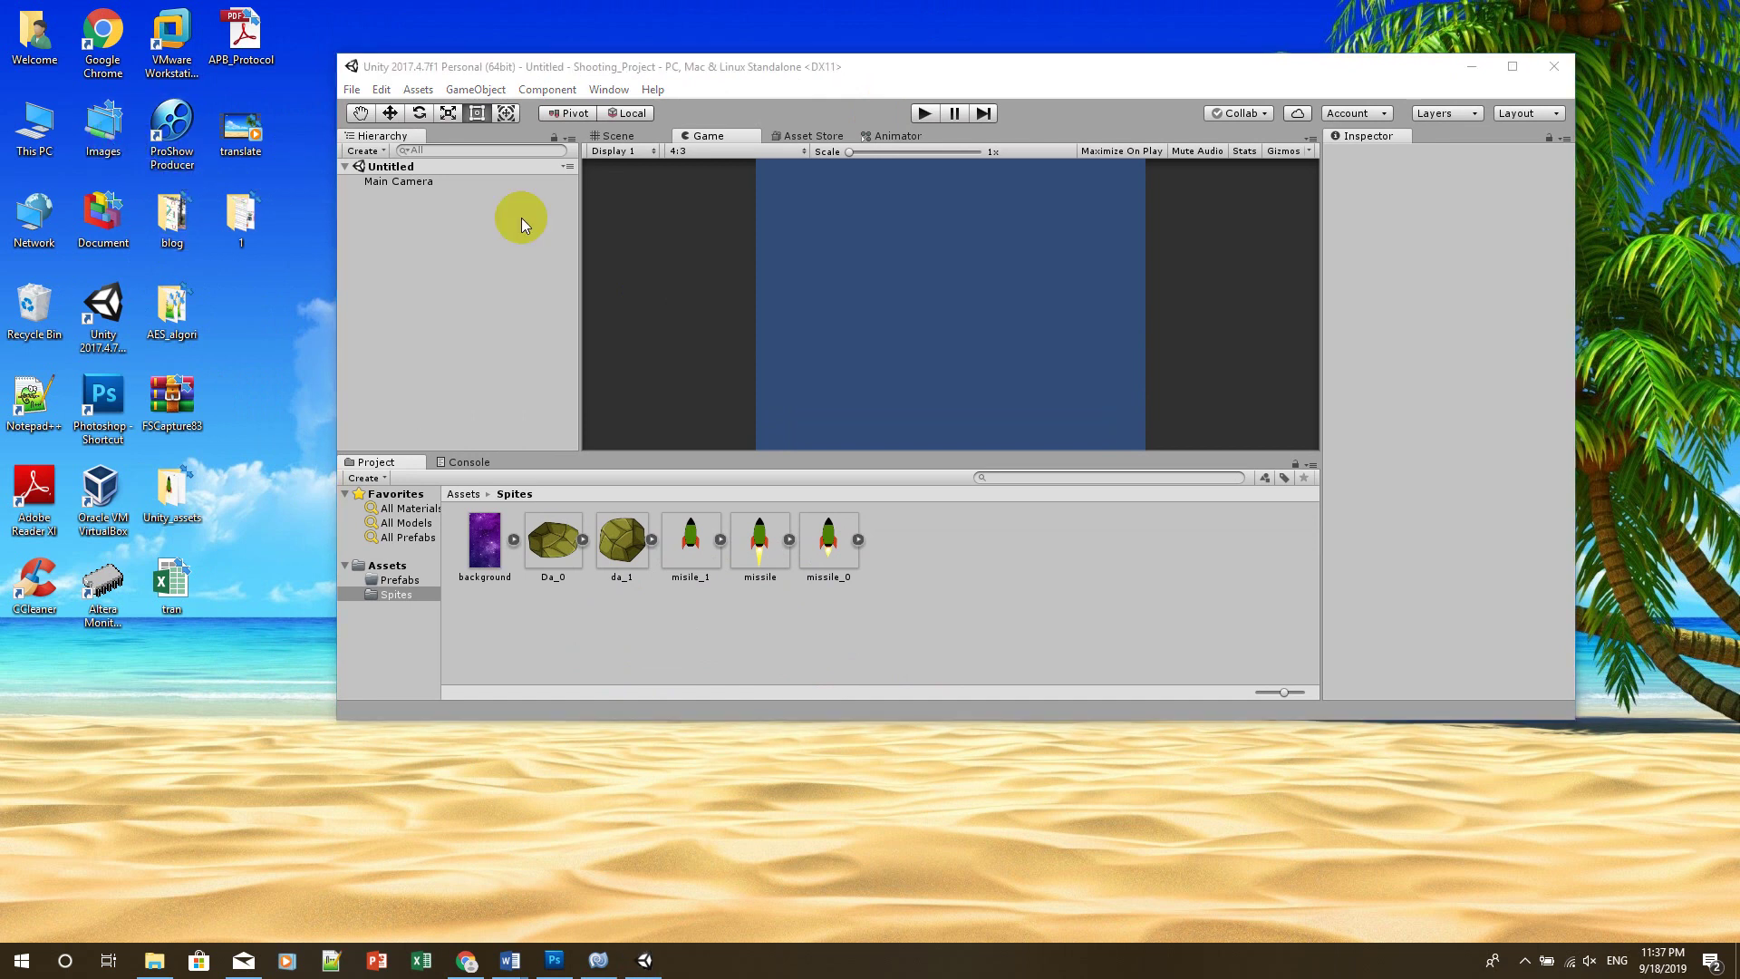
double_click(504, 785)
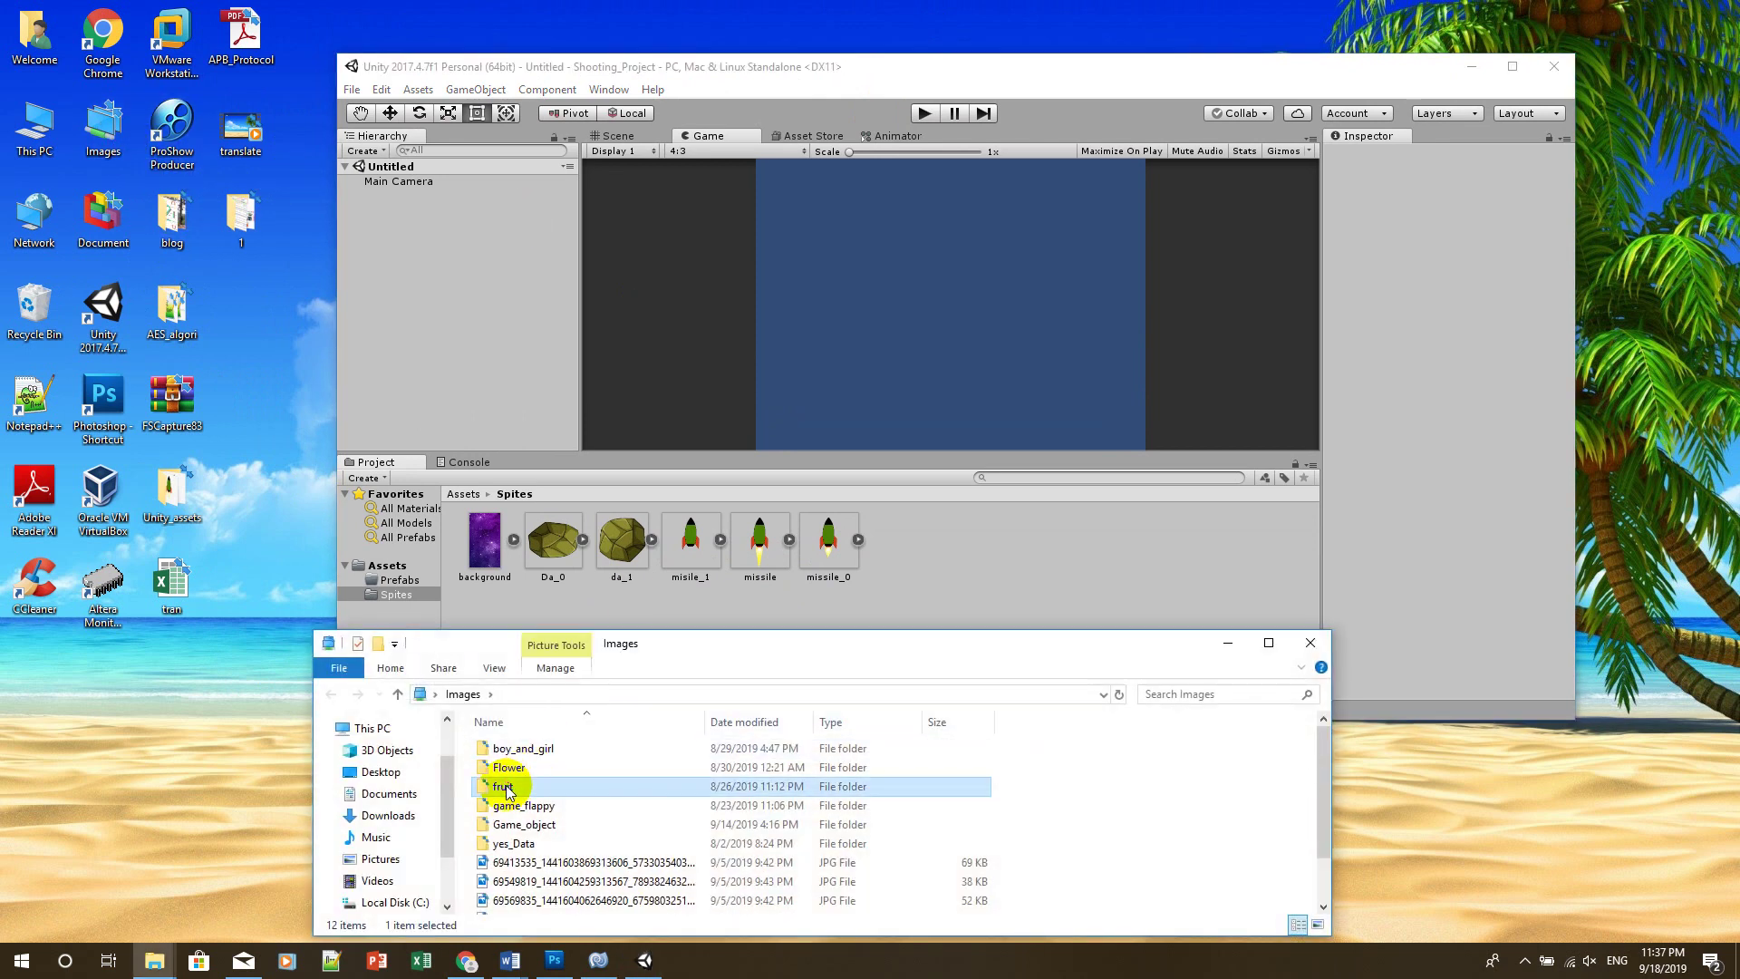
double_click(519, 765)
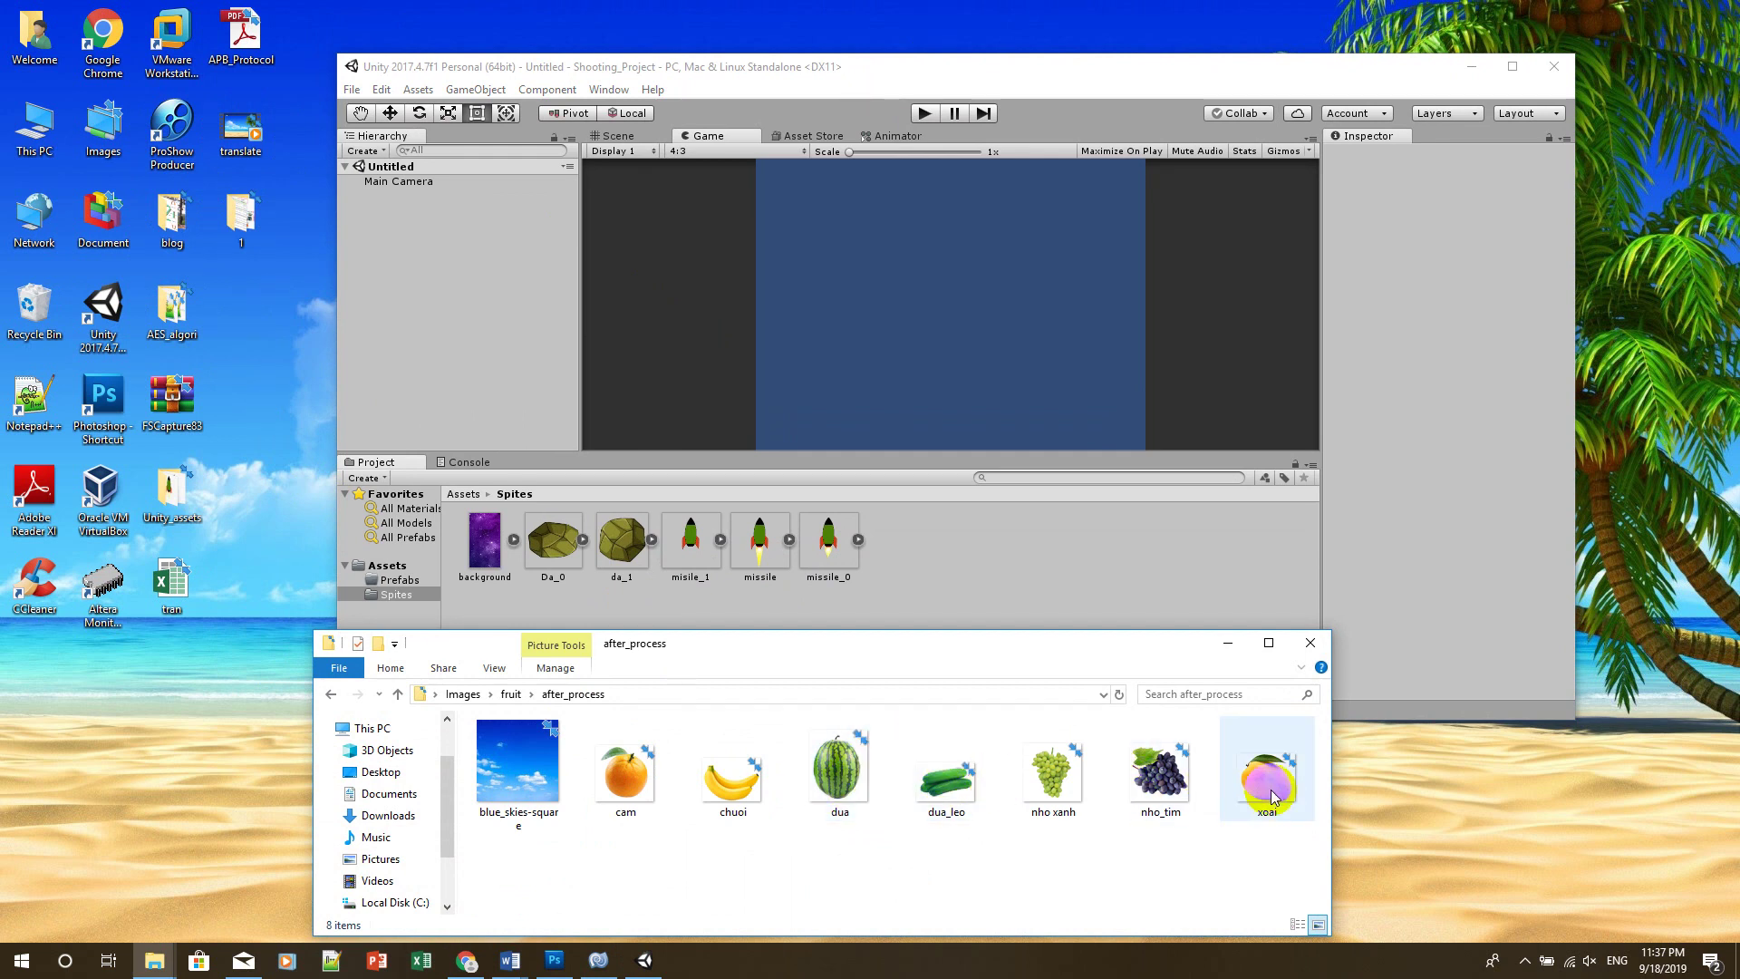
left_click(832, 771)
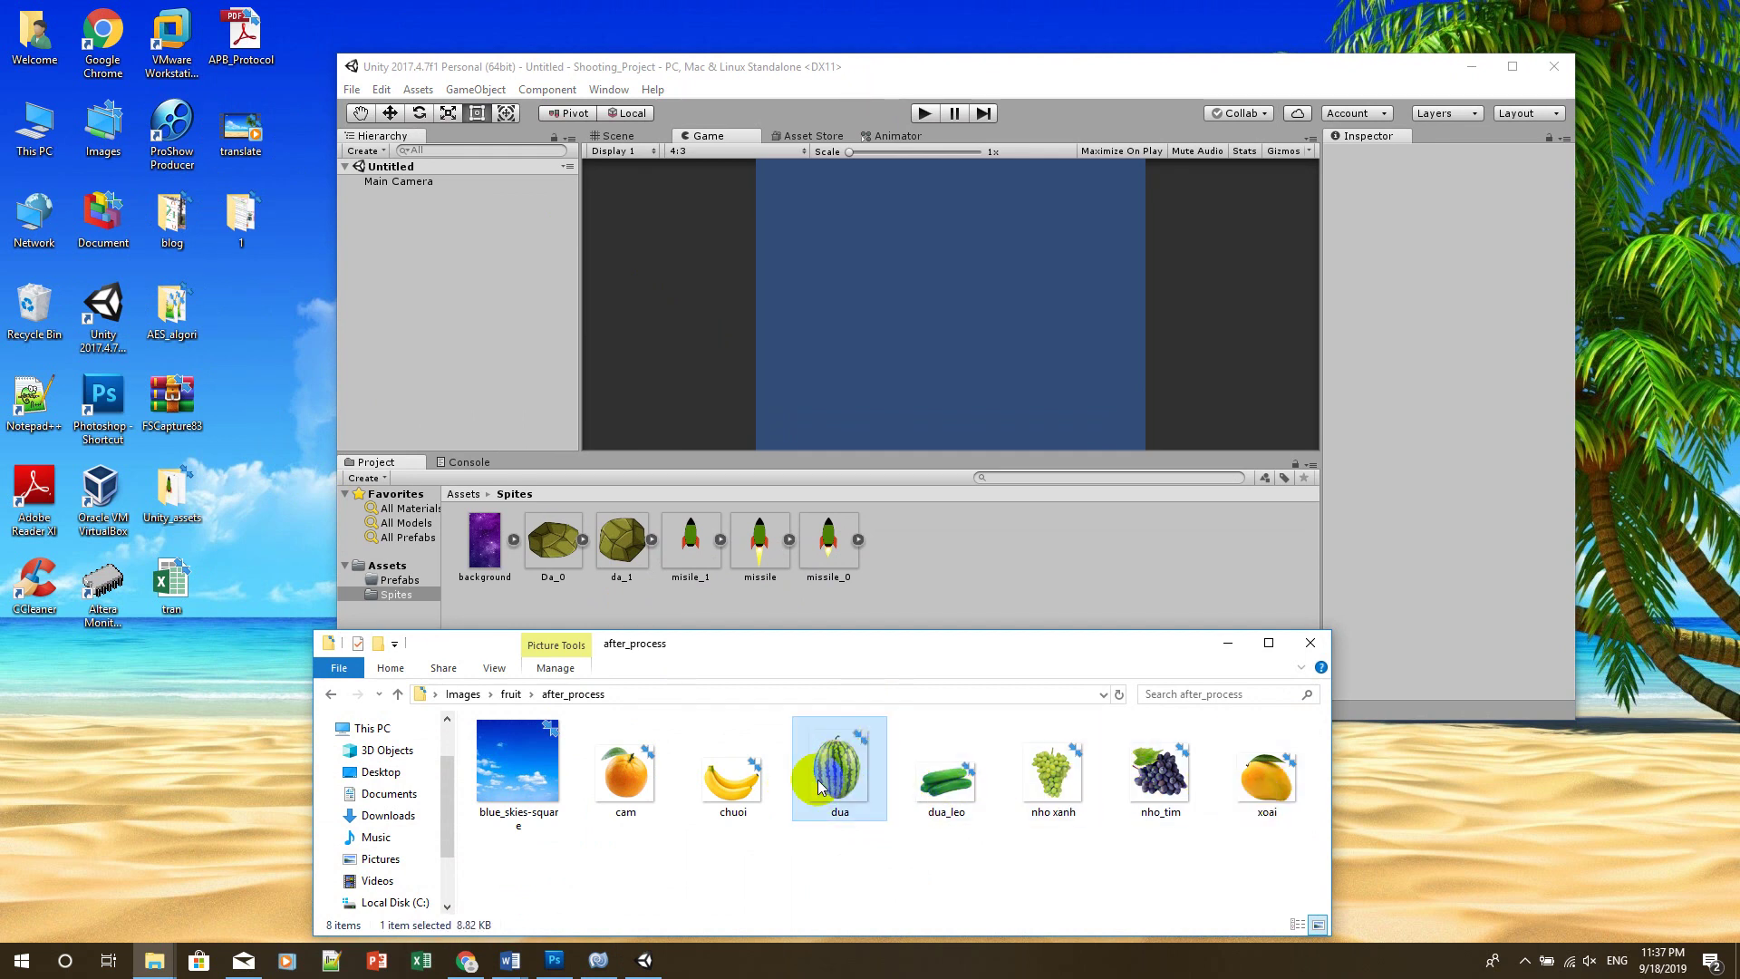
left_click_drag(829, 772, 931, 569)
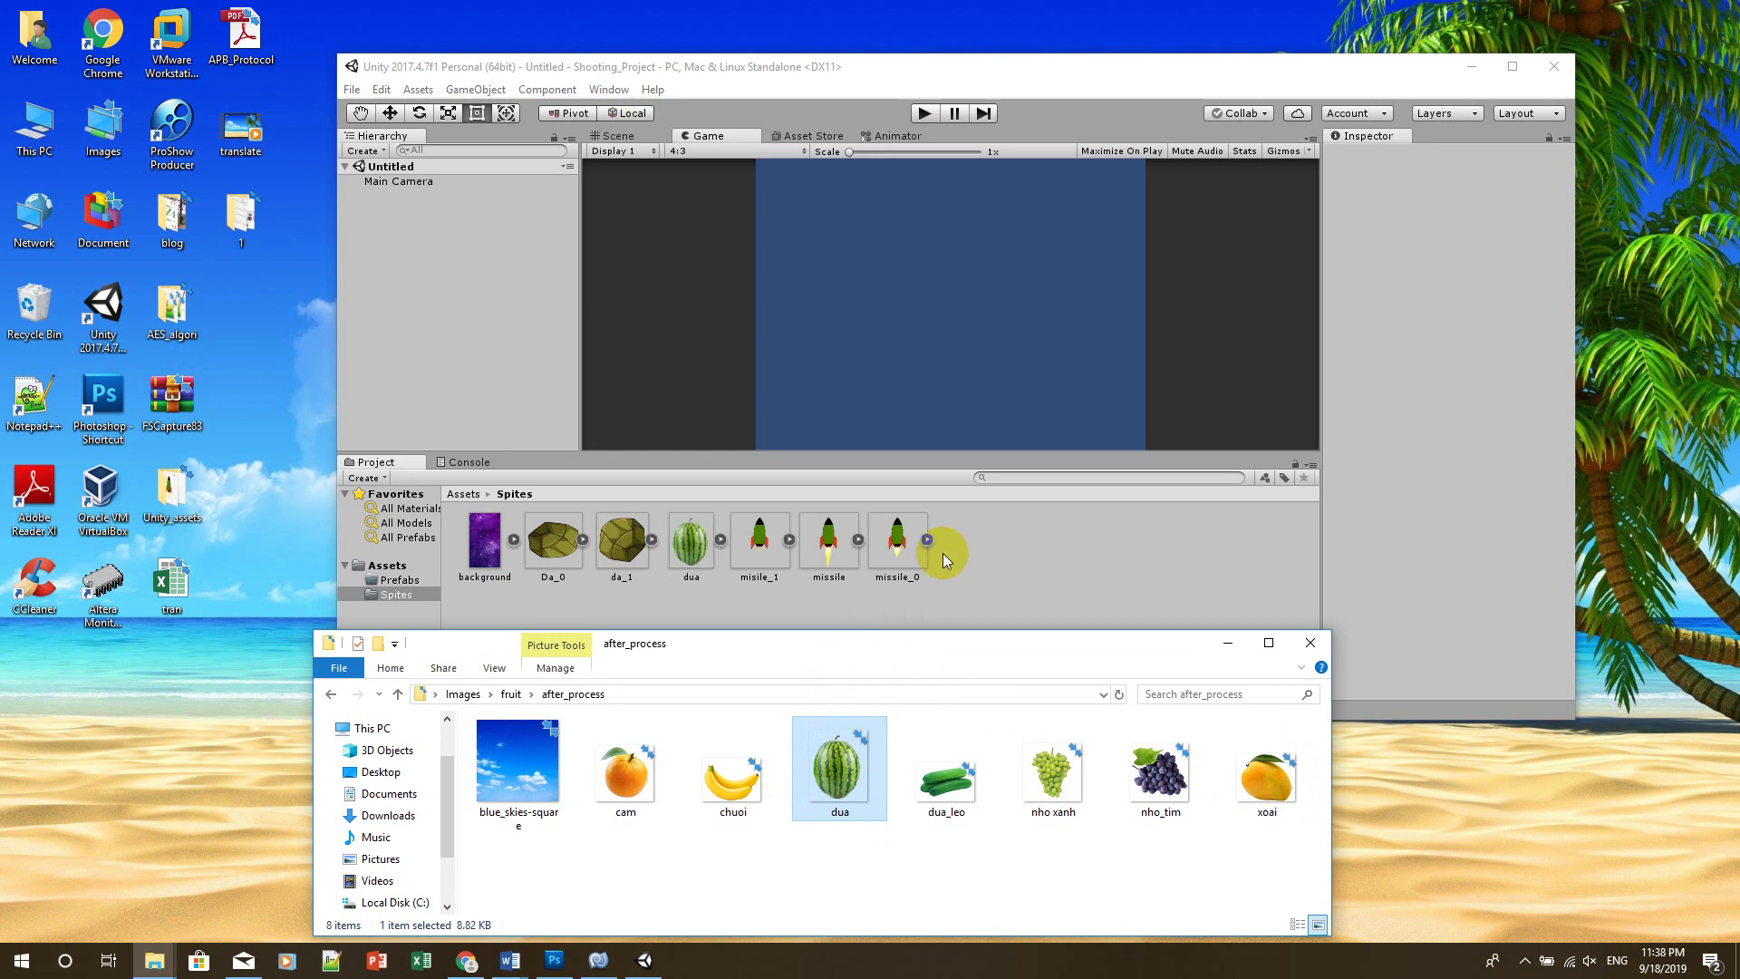
left_click(1310, 642)
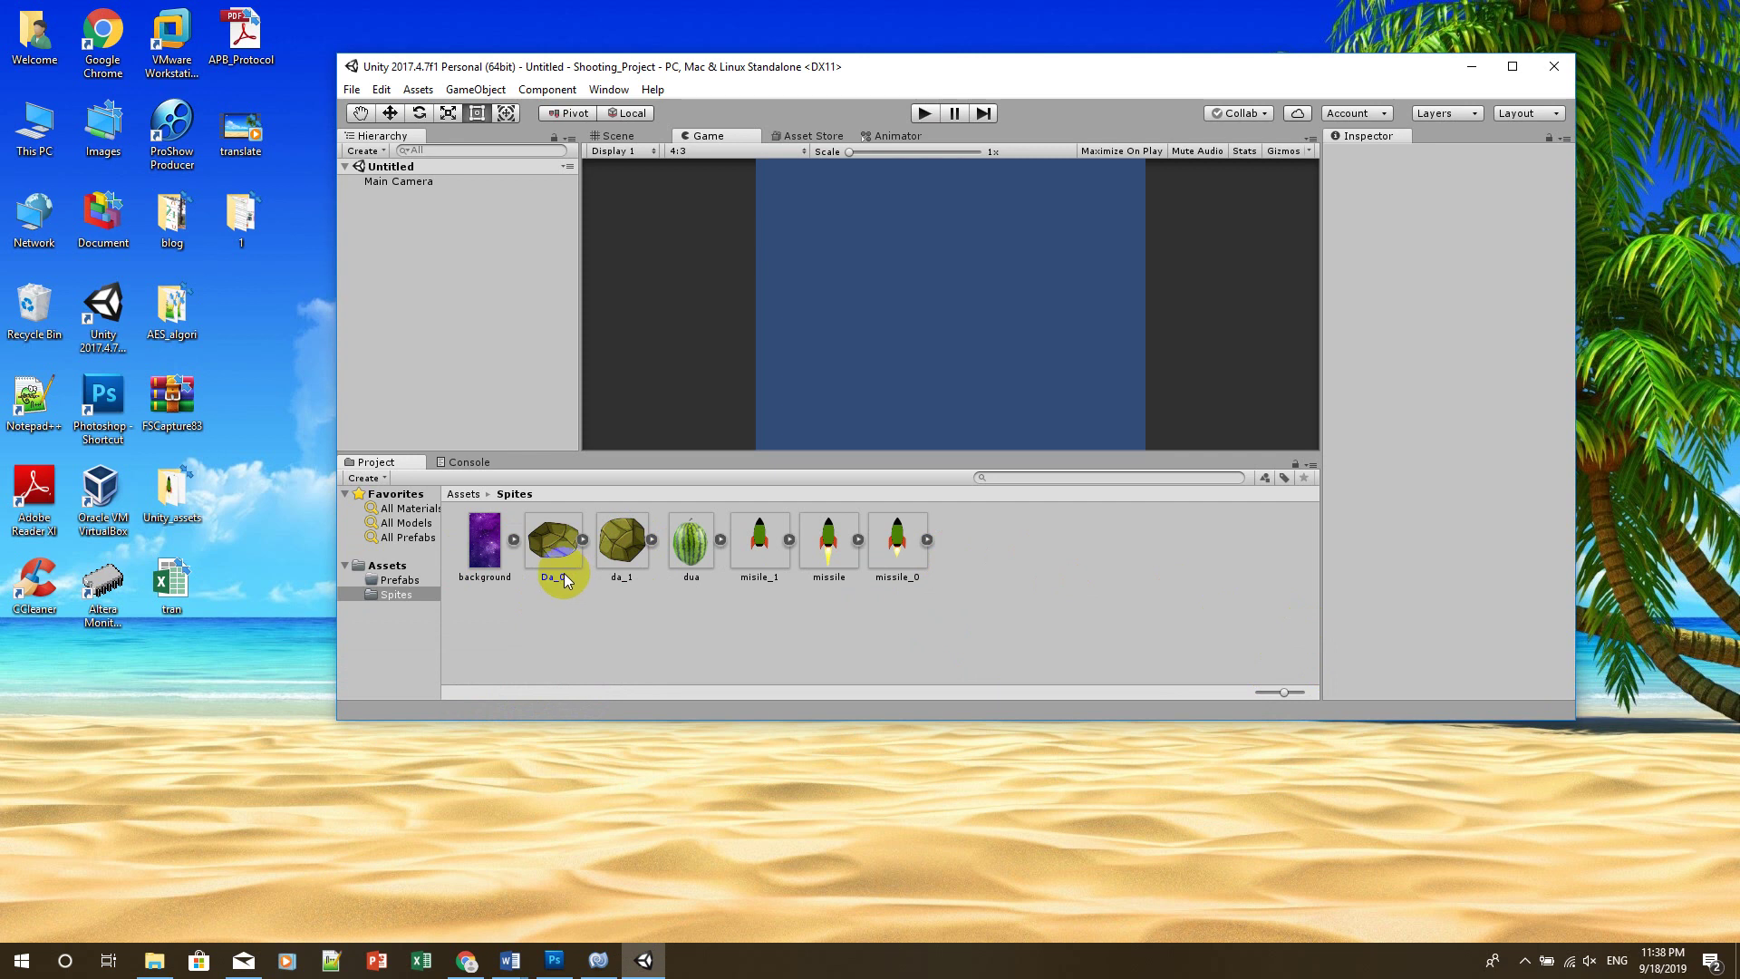
Edit missile_0's Pixels Per Unit field and apply its import settings
left_click(754, 558)
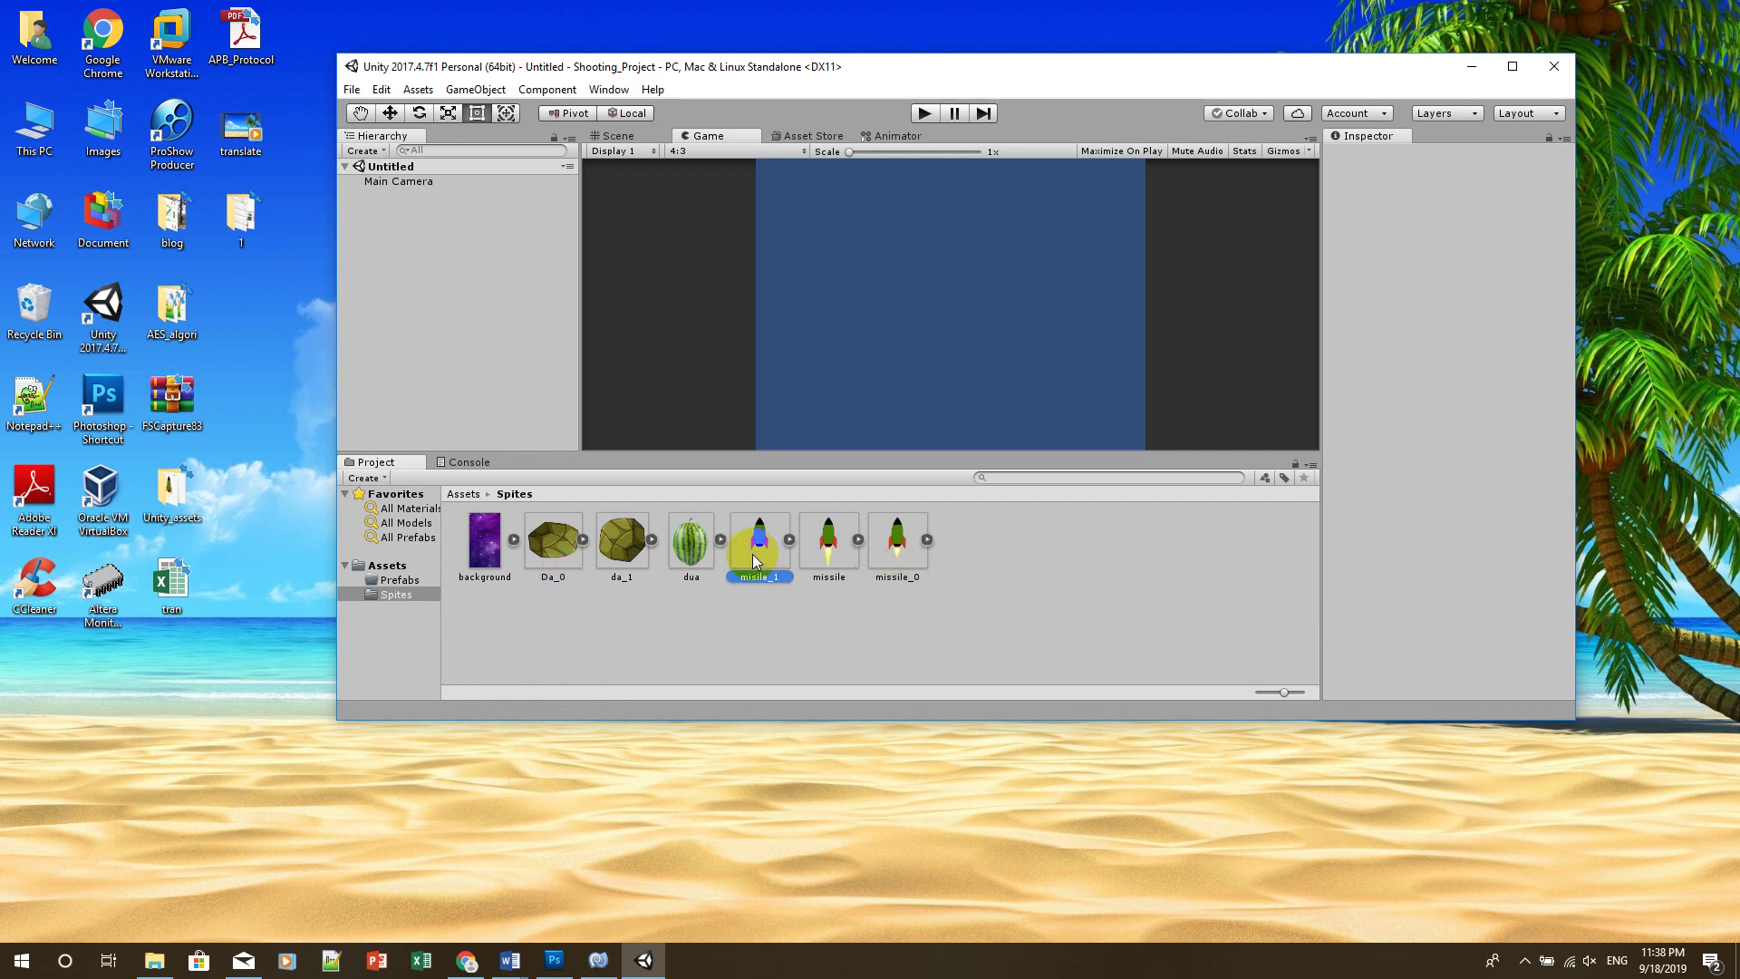
left_click(832, 568)
left_click(897, 544)
left_click(1456, 273)
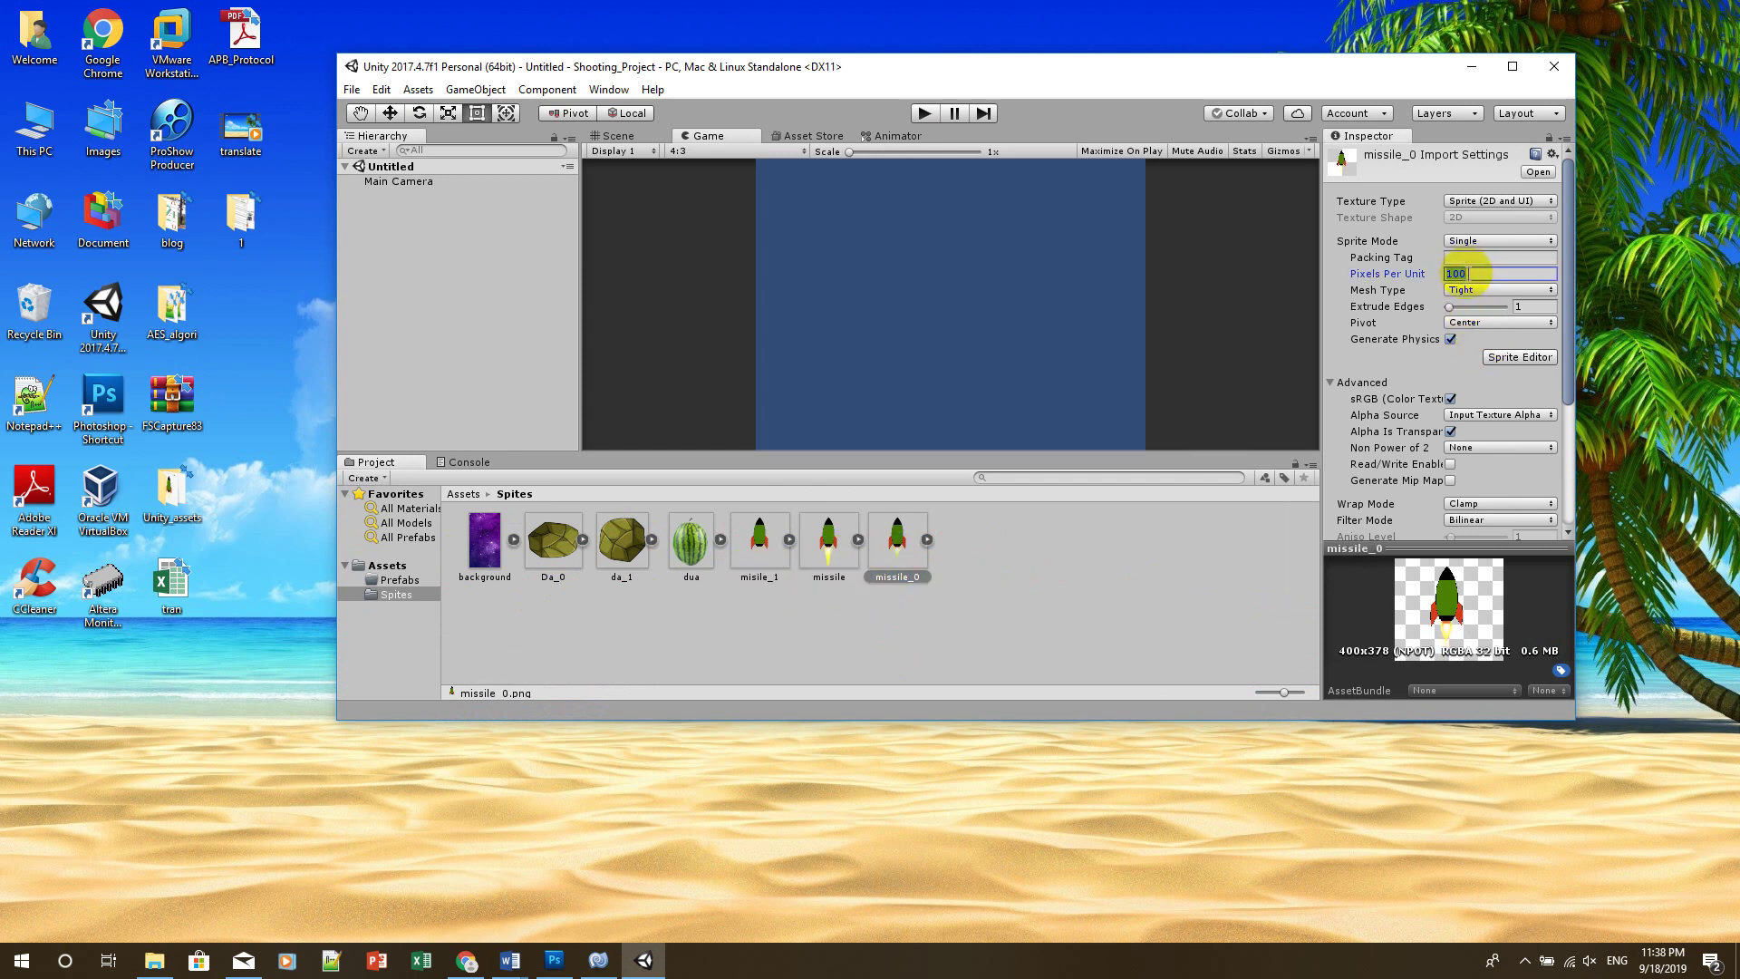
type("2")
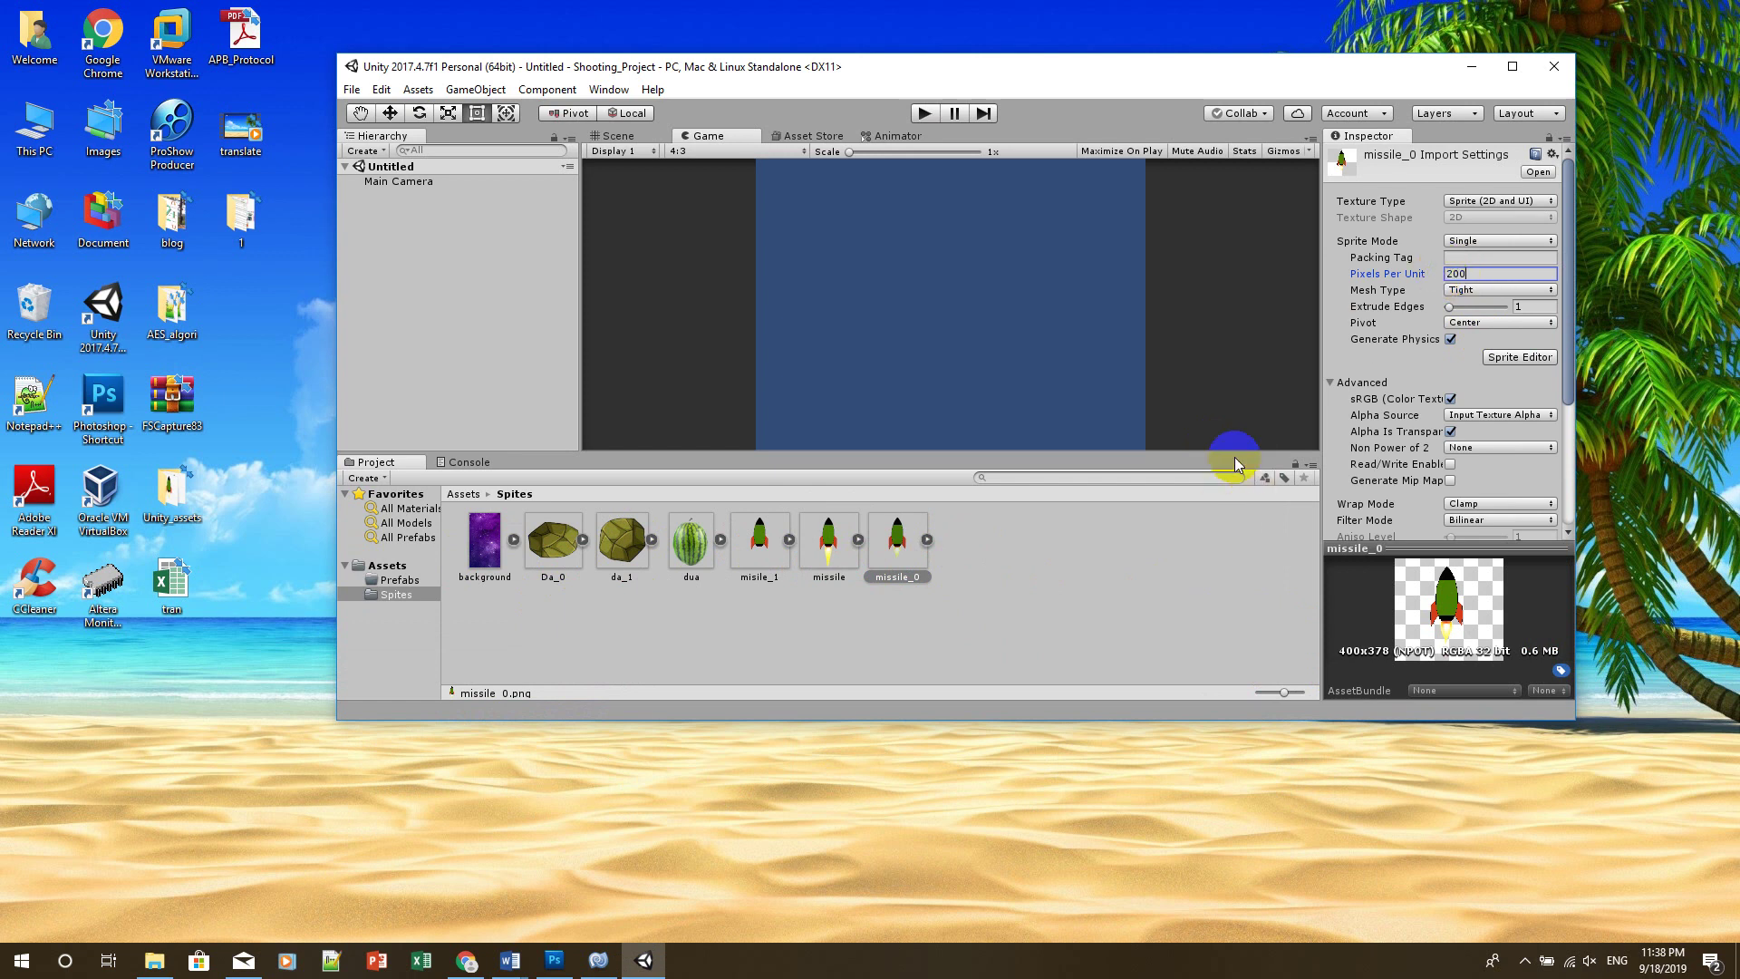
key("BackSpace")
key("BackSpace")
key("BackSpace")
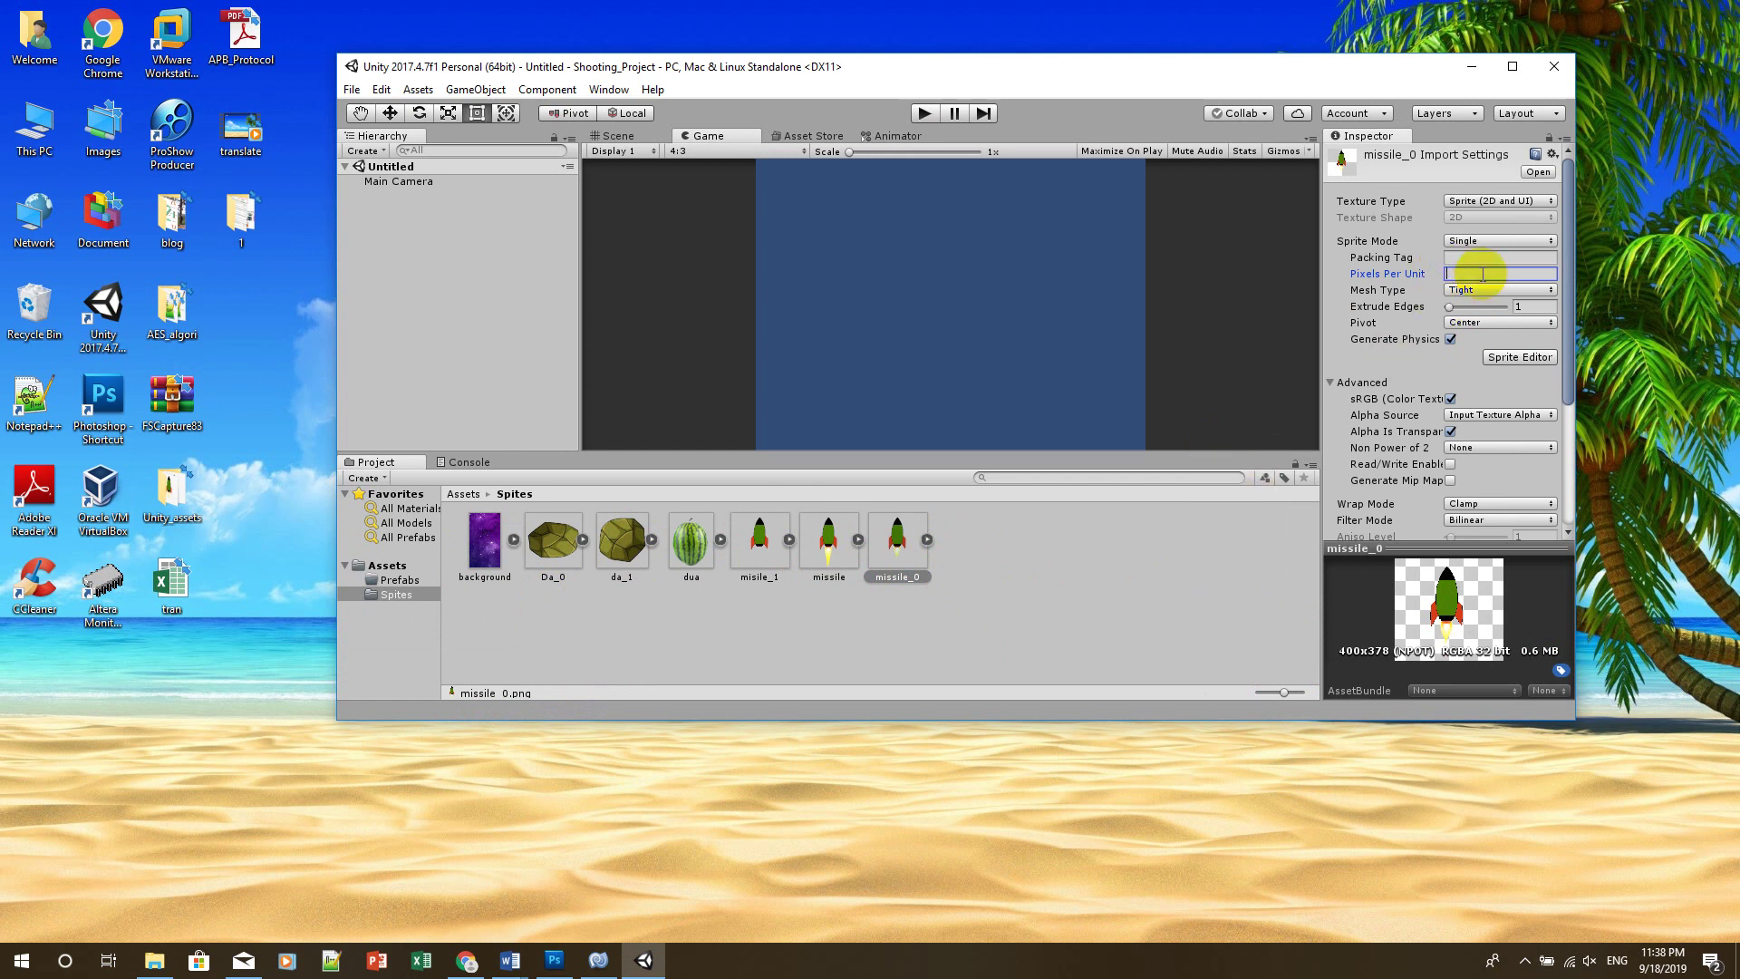
left_click(1035, 633)
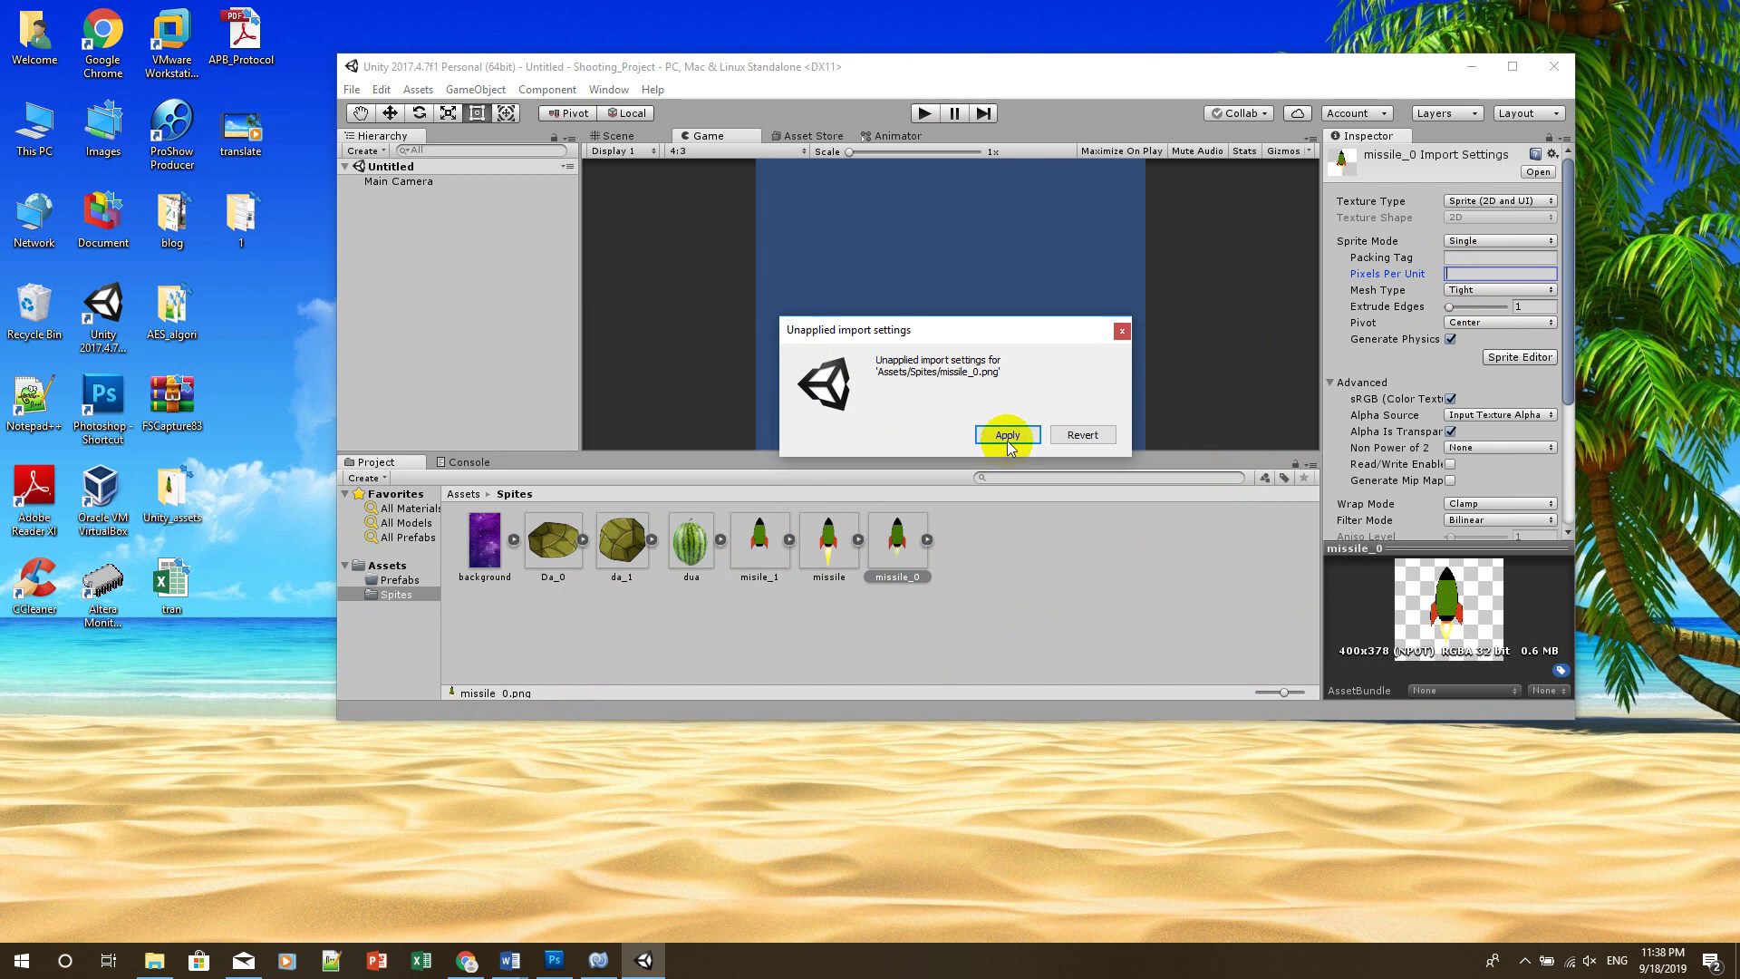
left_click(1078, 436)
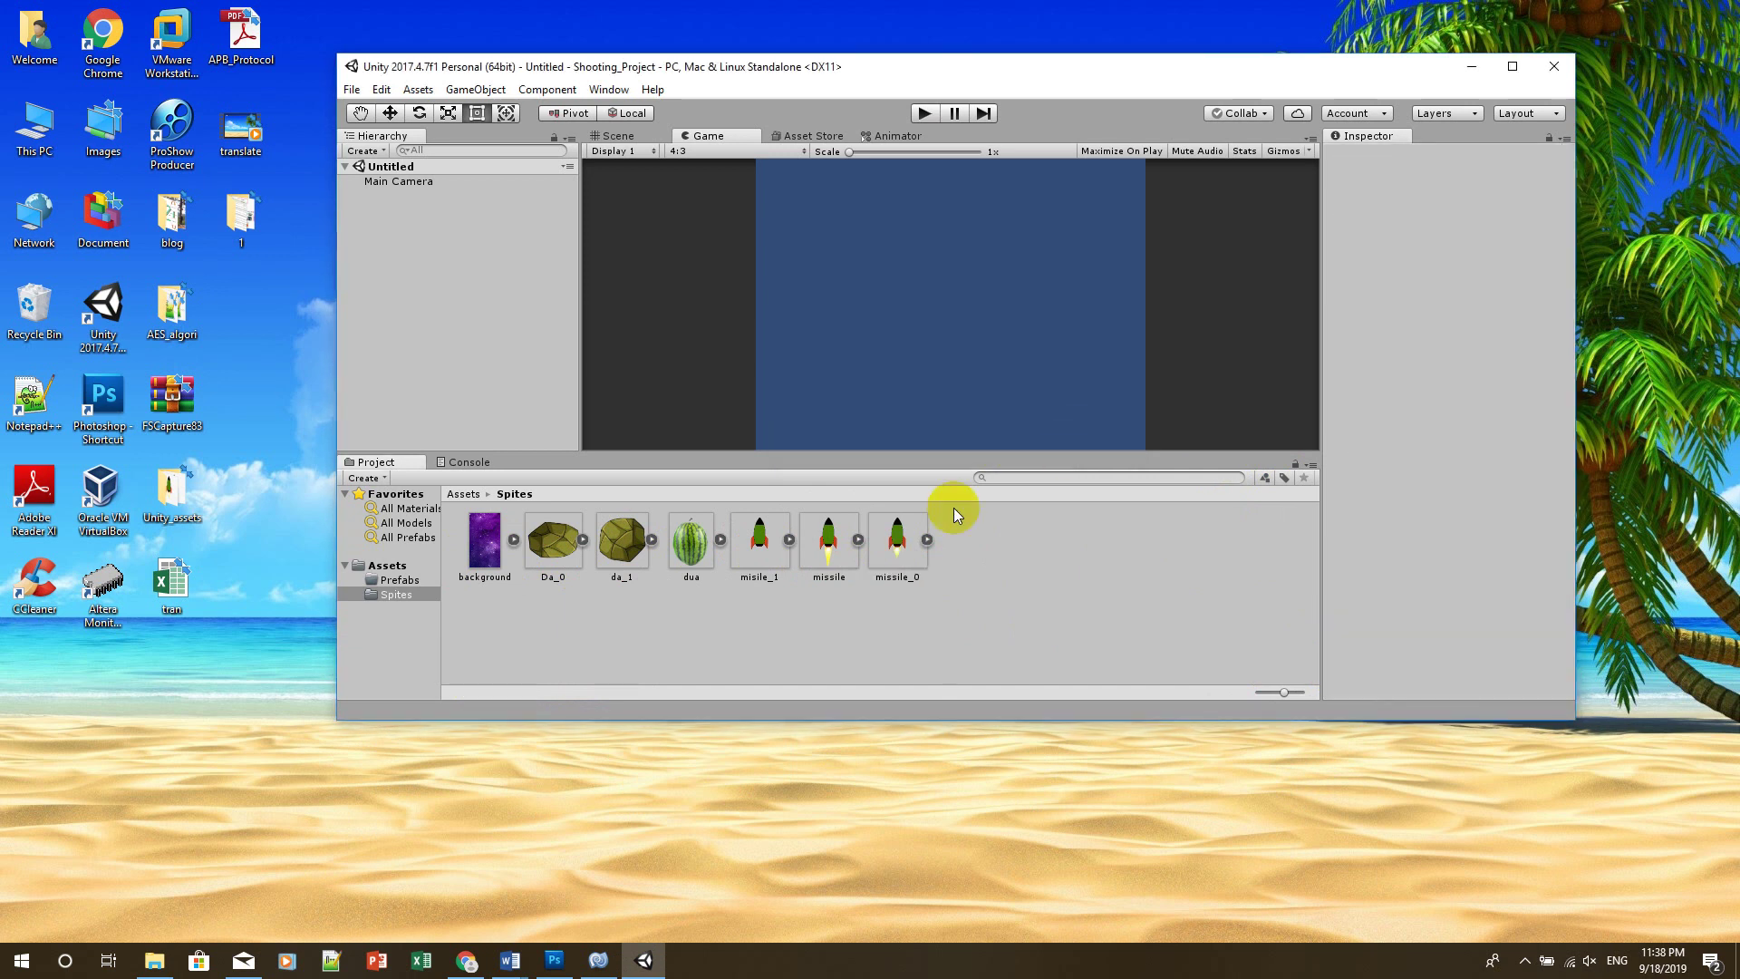
Set Pixels Per Unit to 200 for misile_1, missile and missile_0, apply, and verify
left_click(763, 555)
left_click(828, 548, "ctrl")
left_click(908, 554, "ctrl")
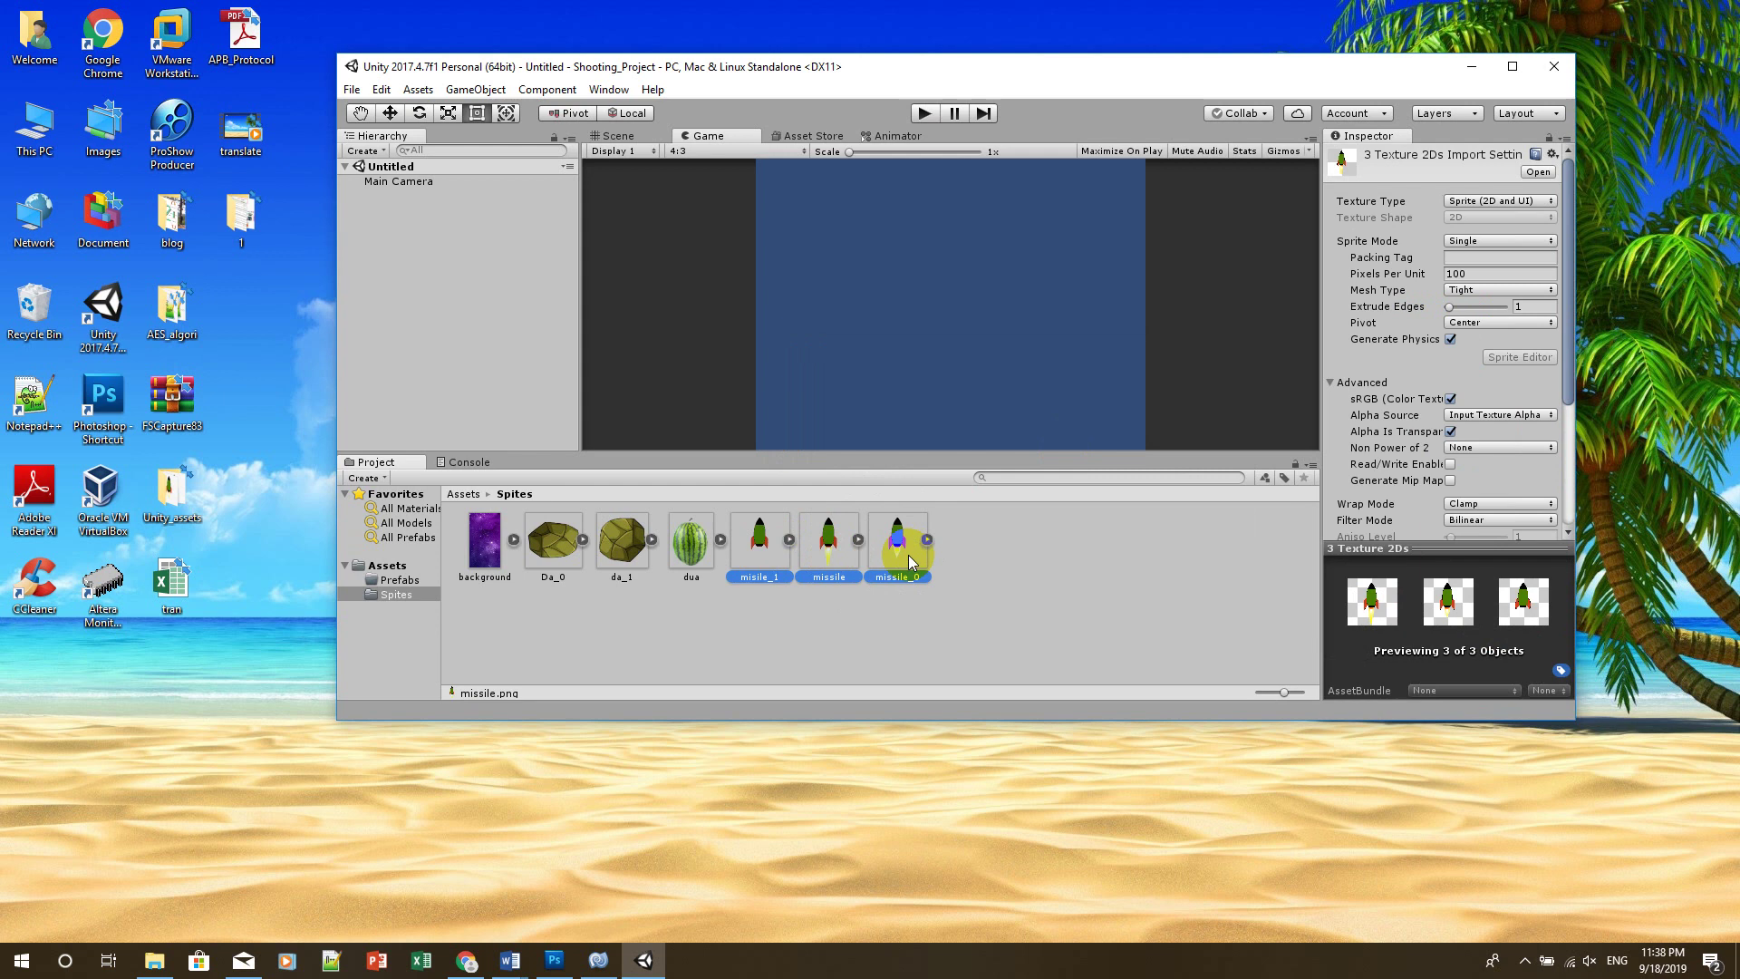
left_click(1482, 272)
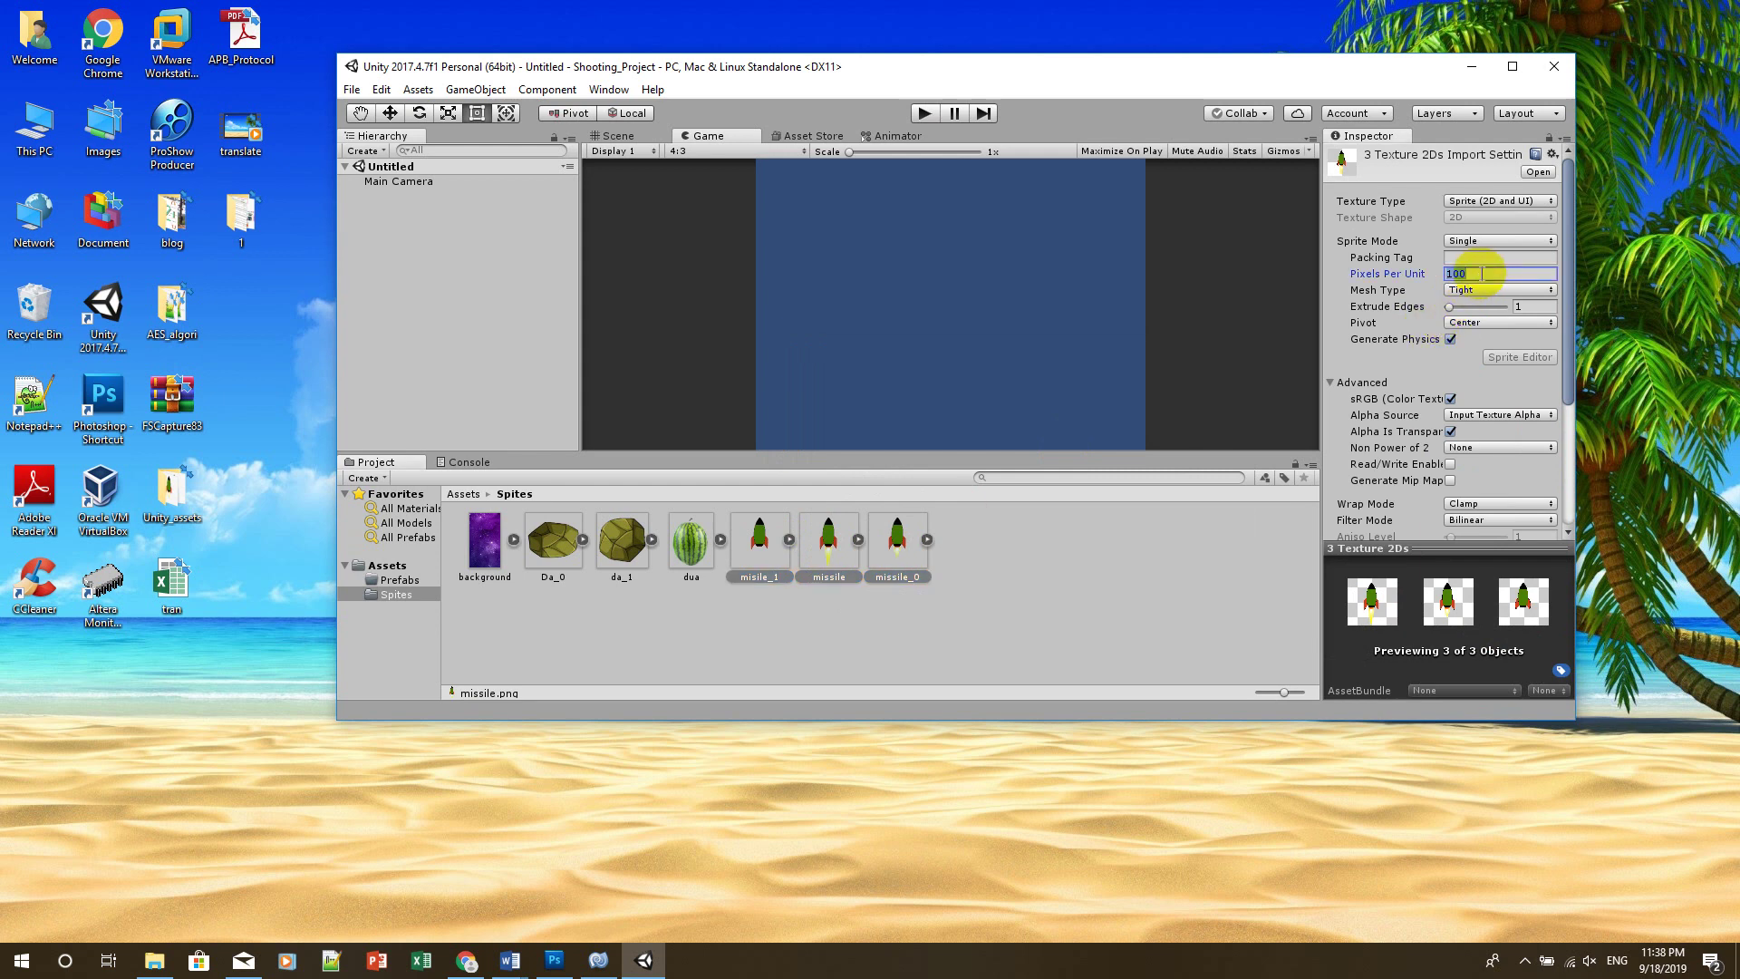
type("2")
left_click(1088, 589)
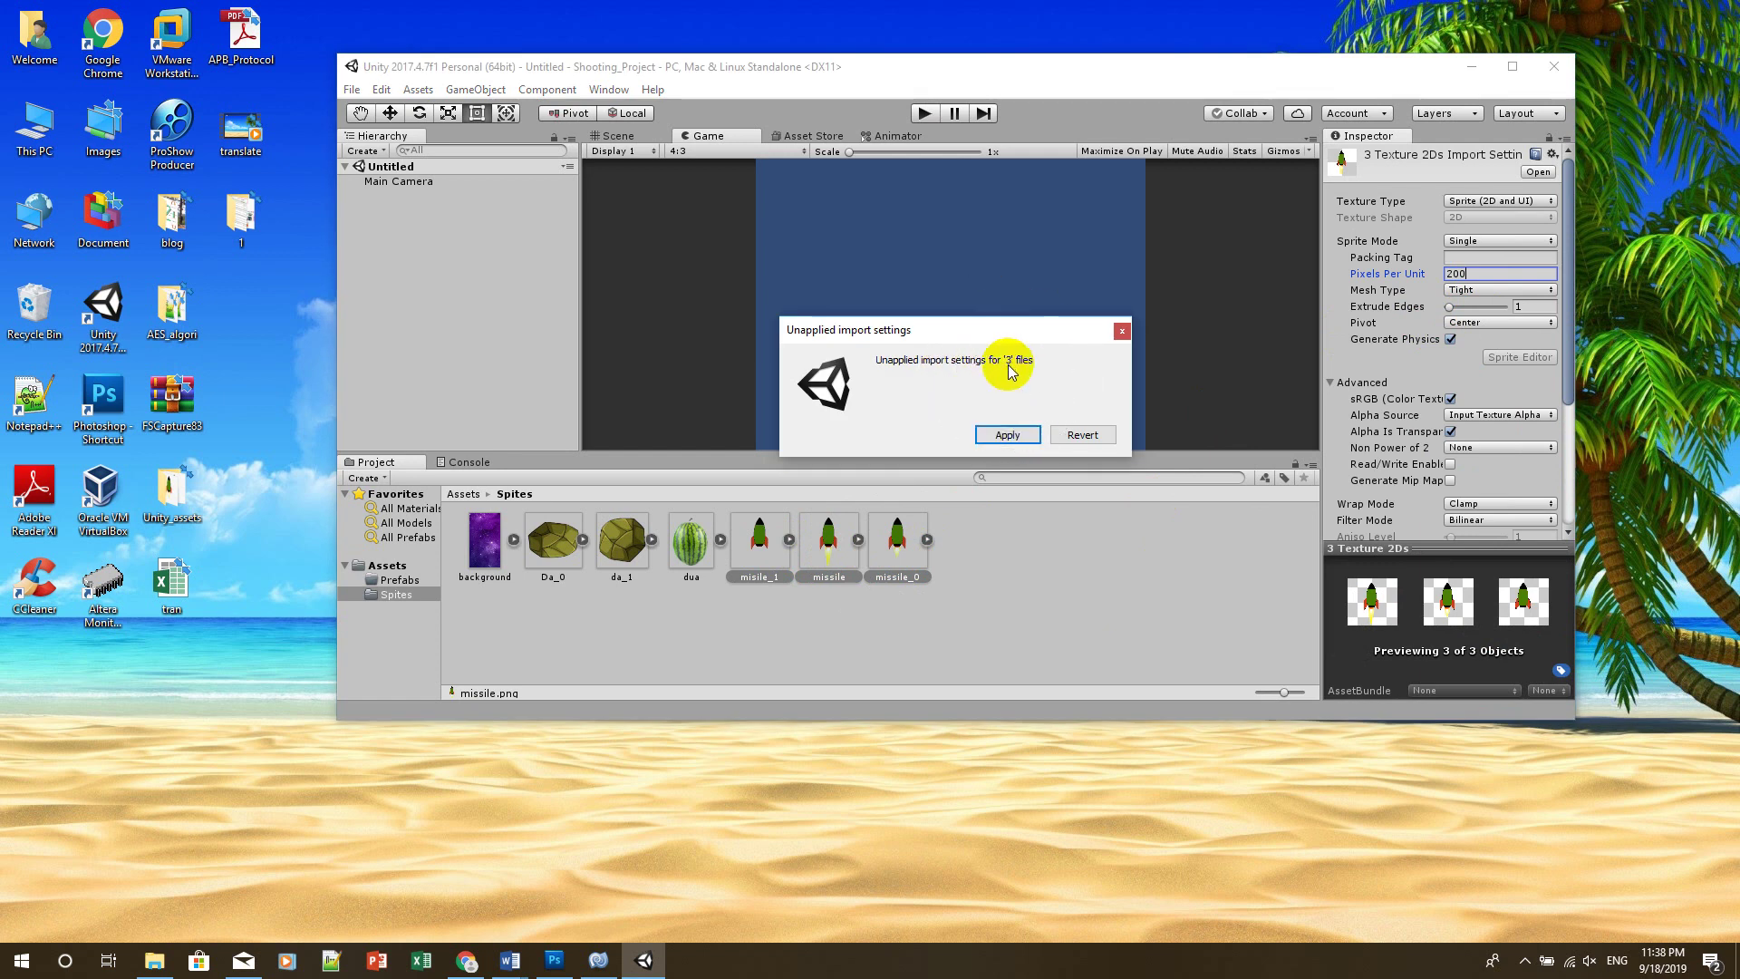
left_click(1006, 435)
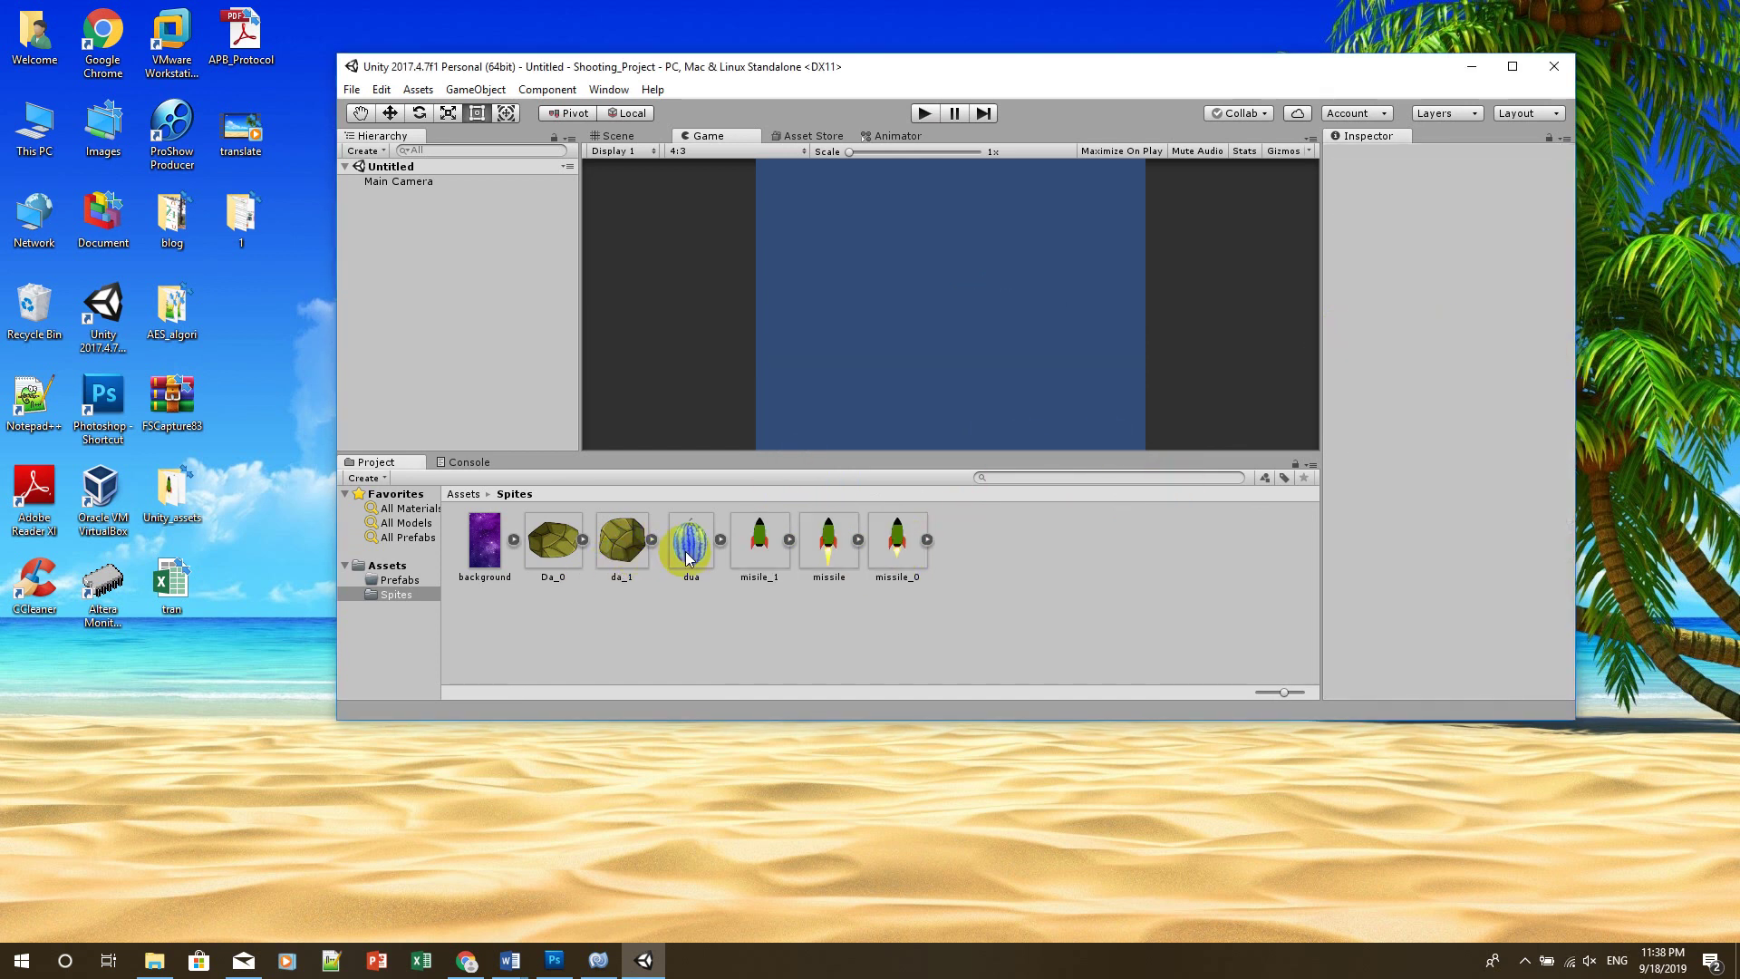
left_click(783, 547)
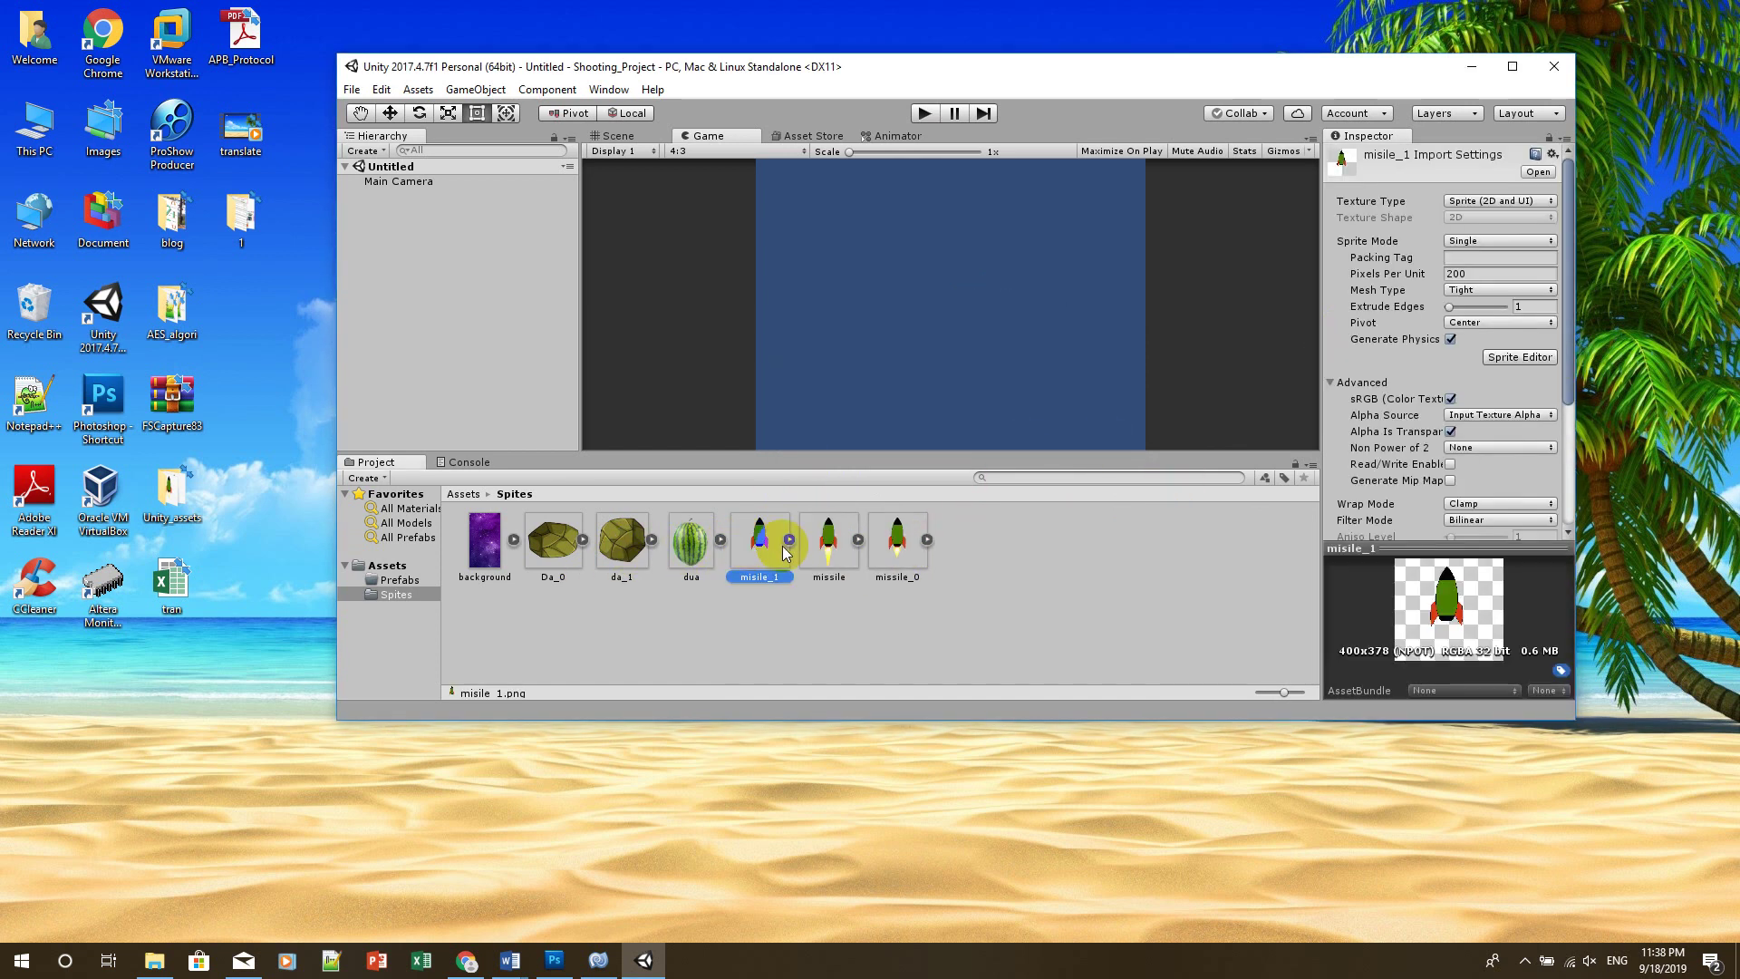
left_click(844, 554, "ctrl")
left_click(891, 549, "ctrl")
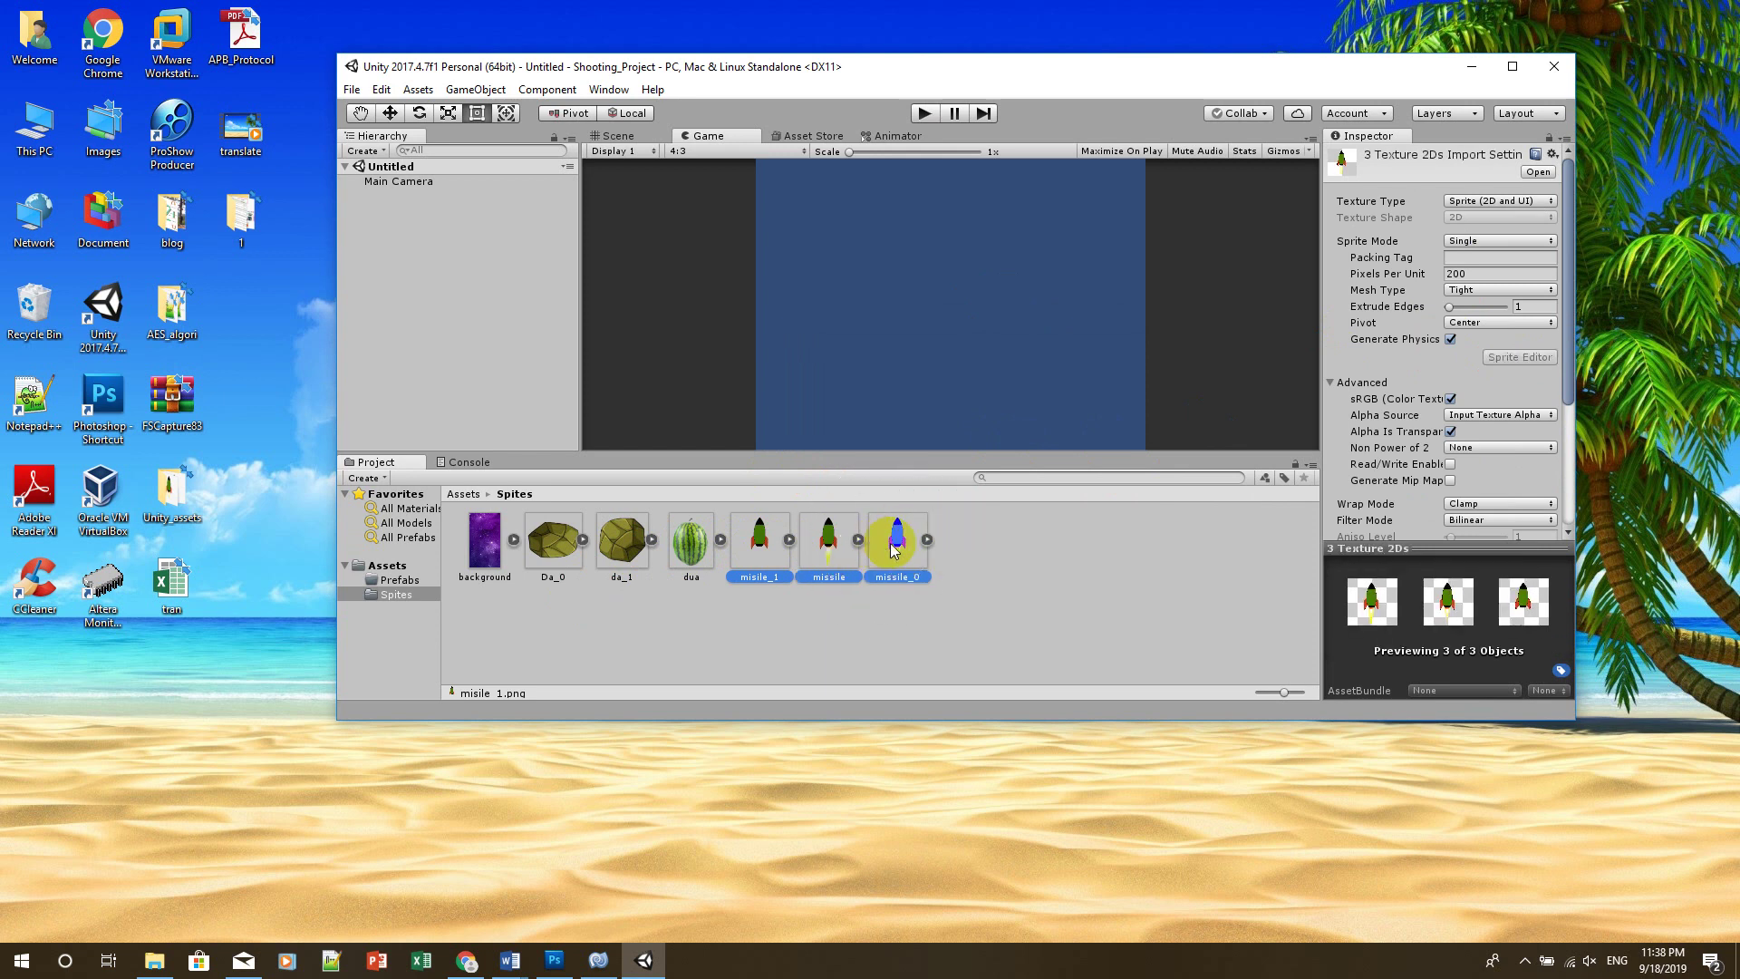
Drop the three missile sprites into the scene and save the animation as 'player'
left_click_drag(903, 554, 416, 245)
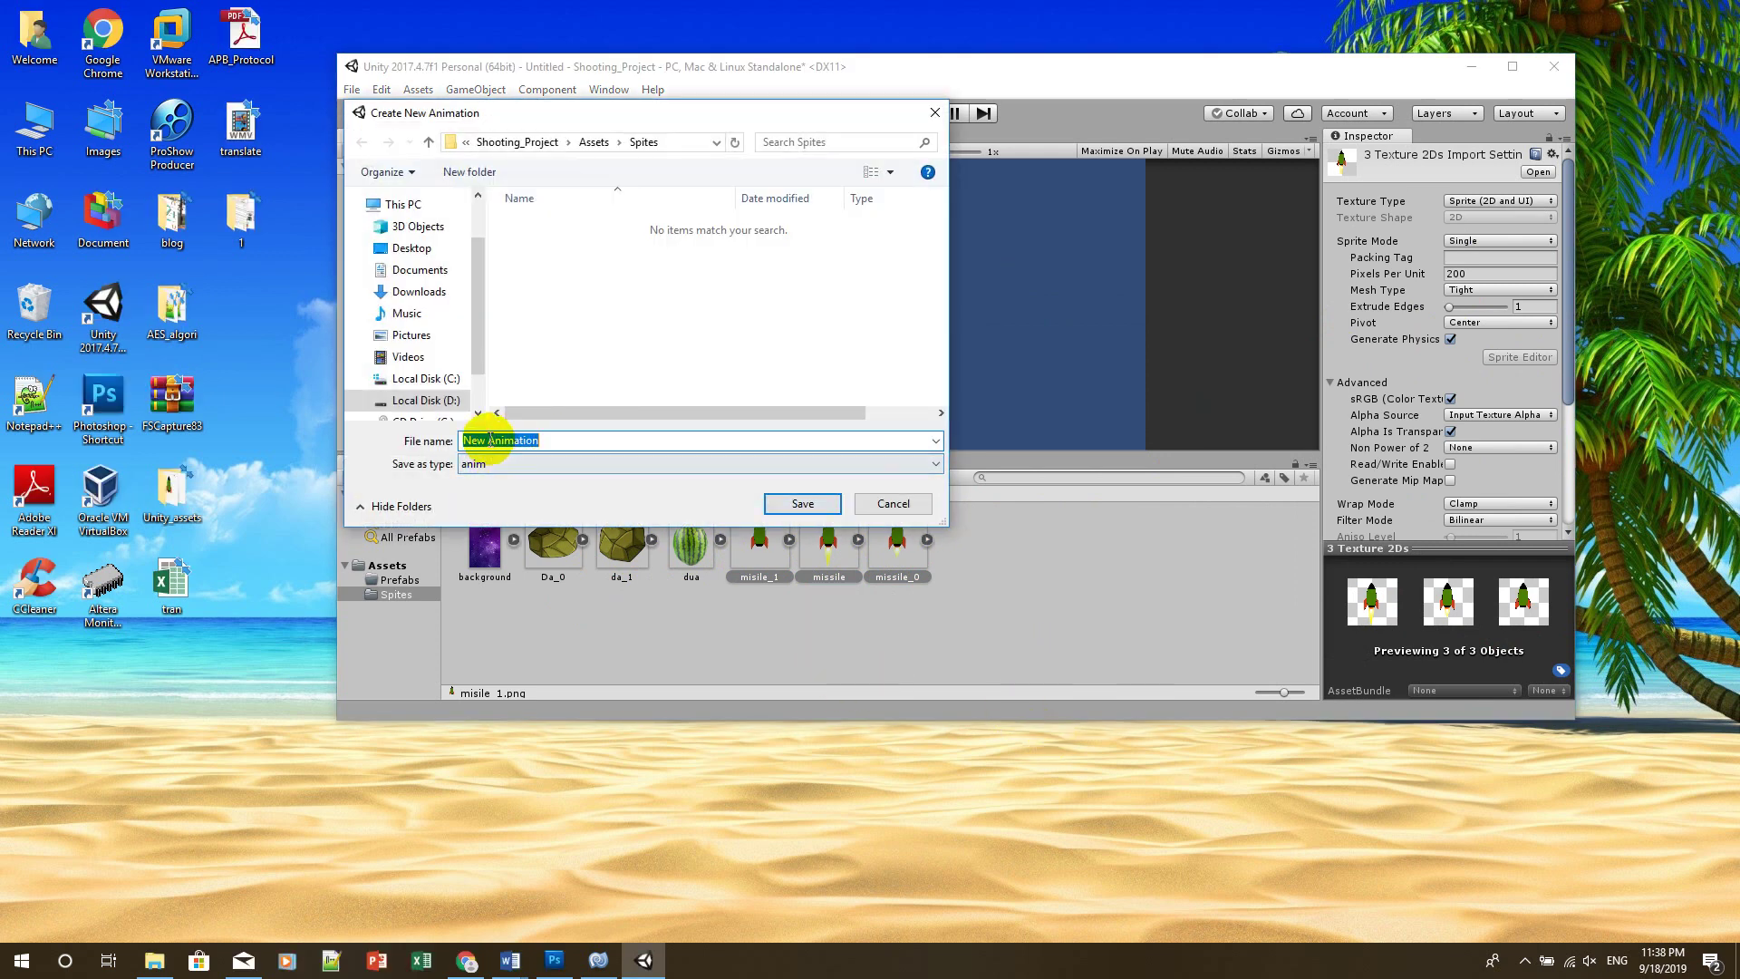
left_click(560, 439)
left_click_drag(560, 439, 413, 441)
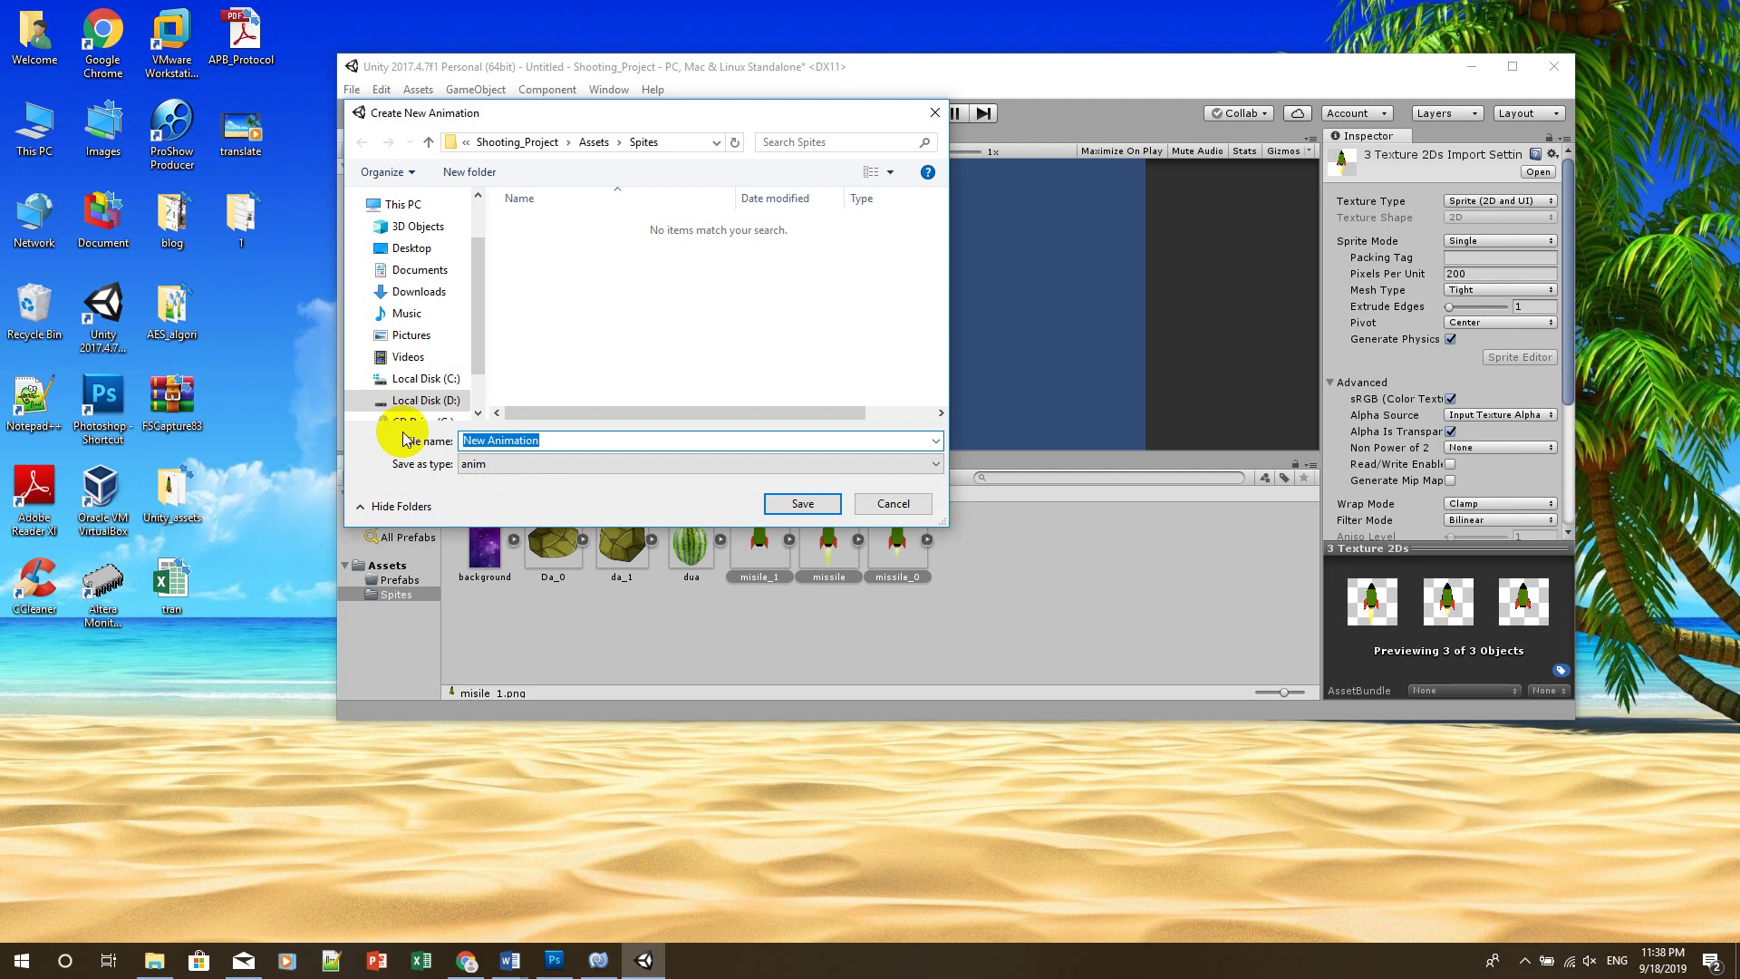
type("player")
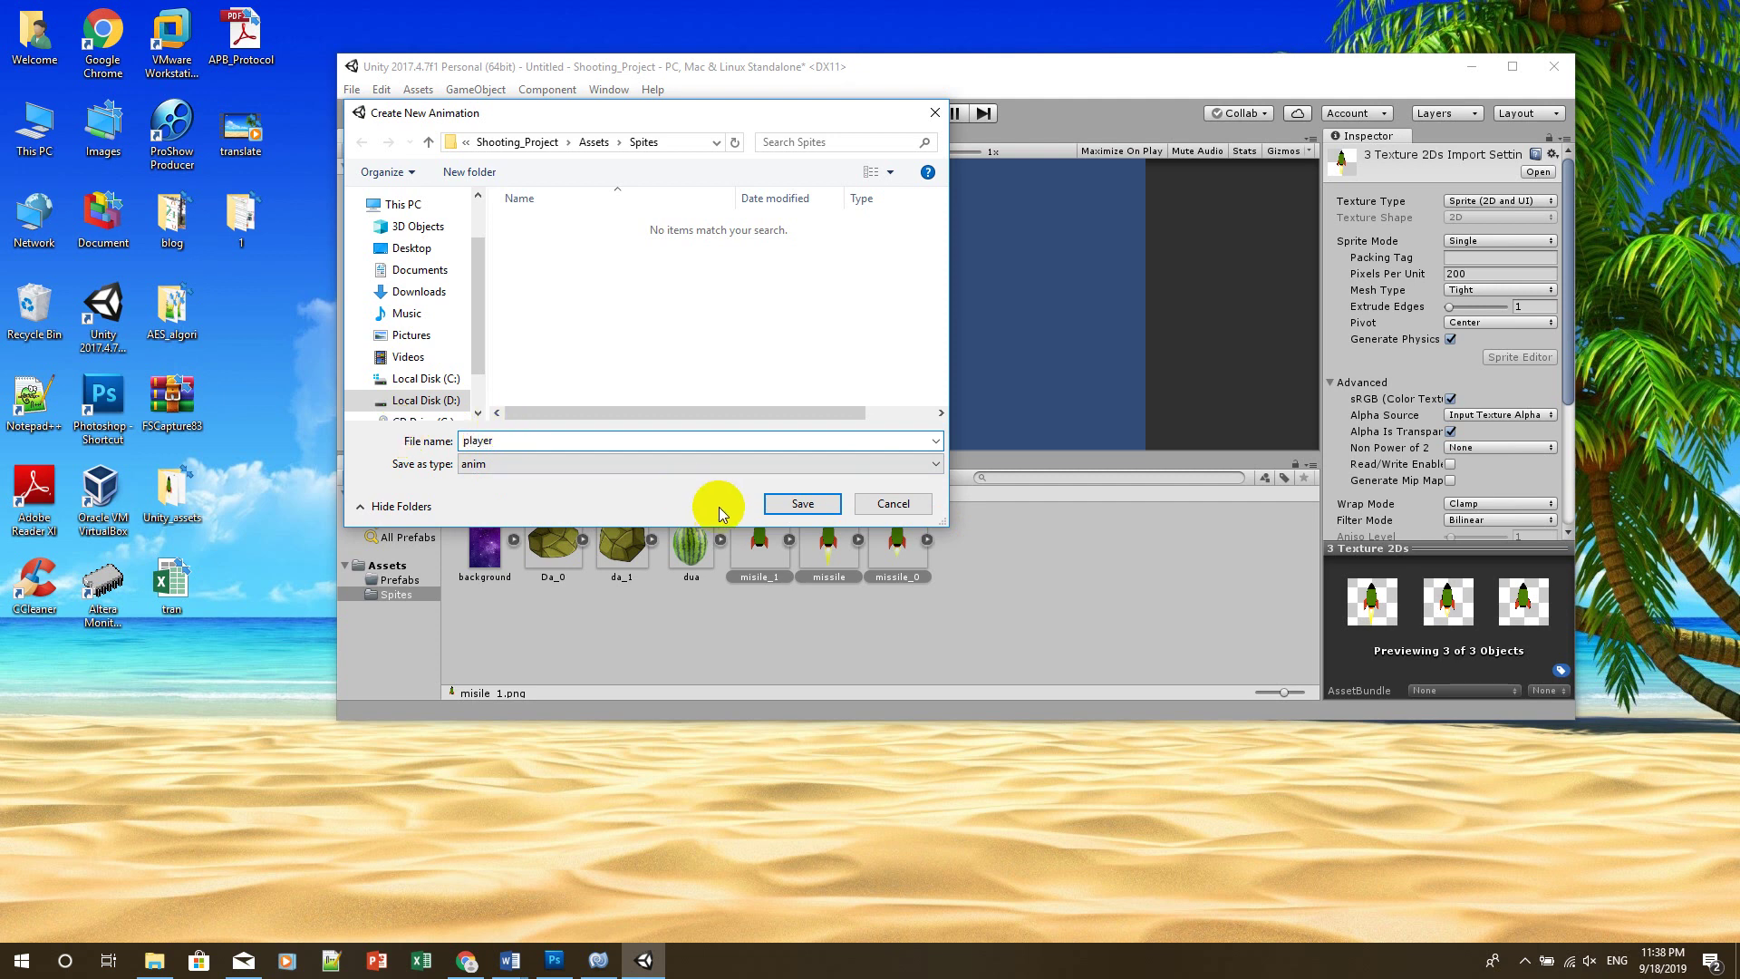
left_click(810, 504)
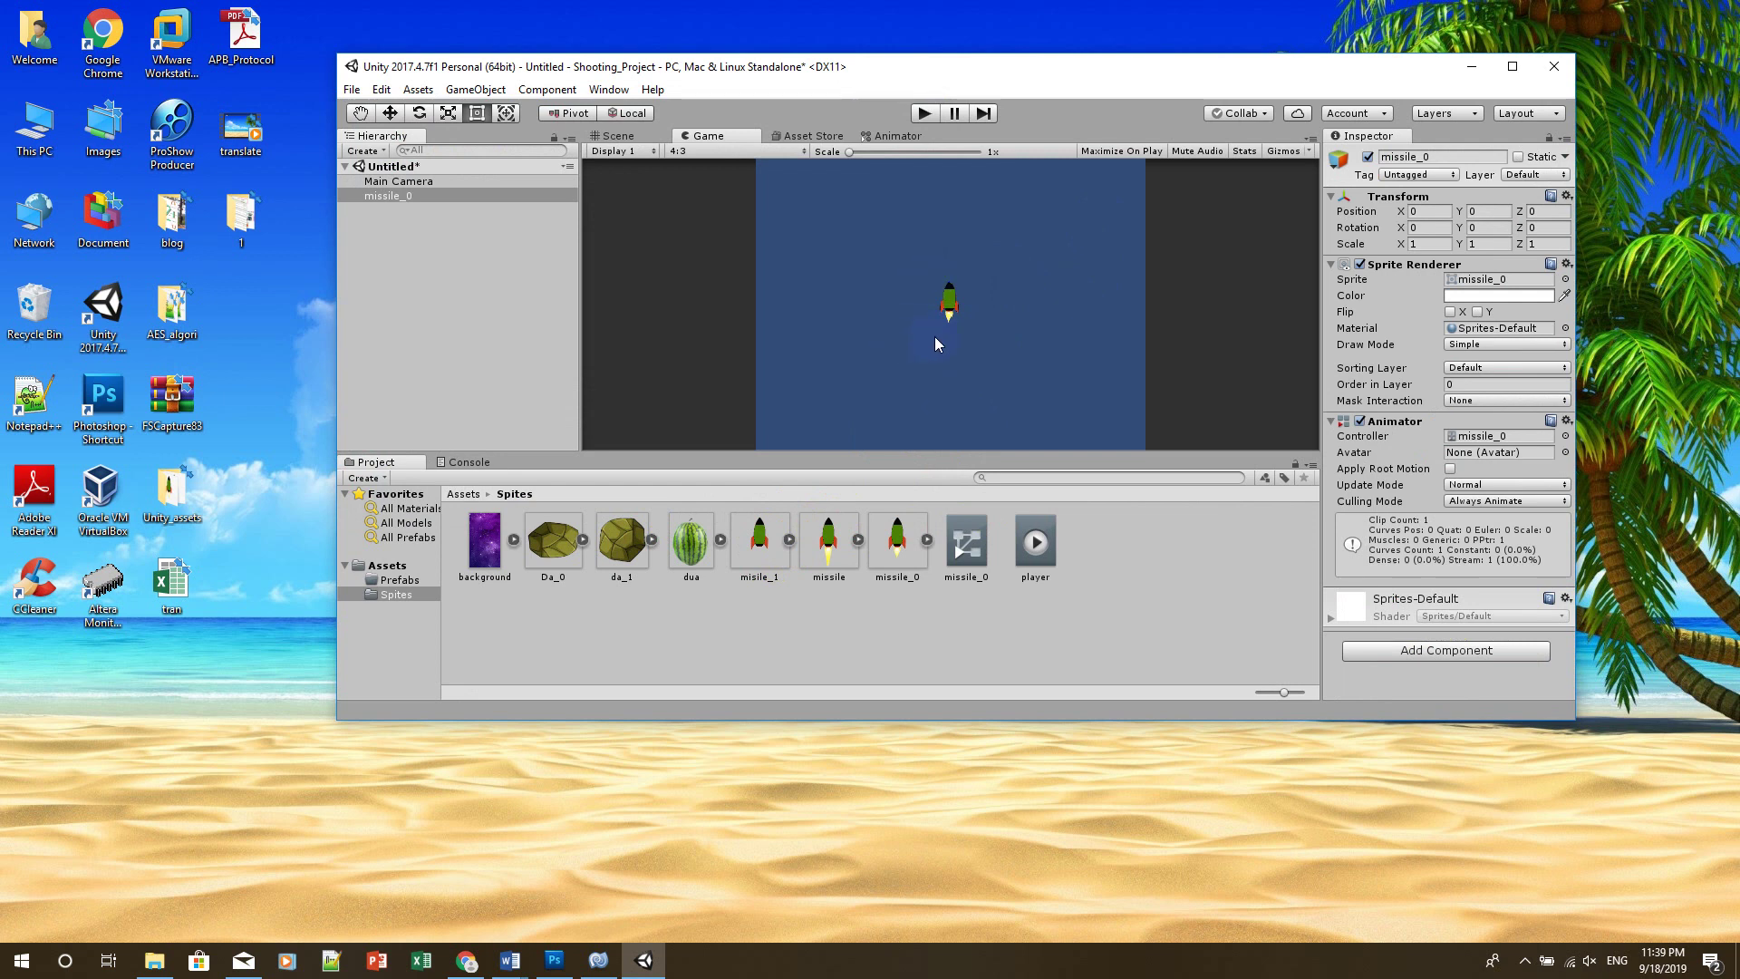
Select the missile and missile_0 sprite assets, then the missile_0 scene object
left_click(824, 559)
key("Right")
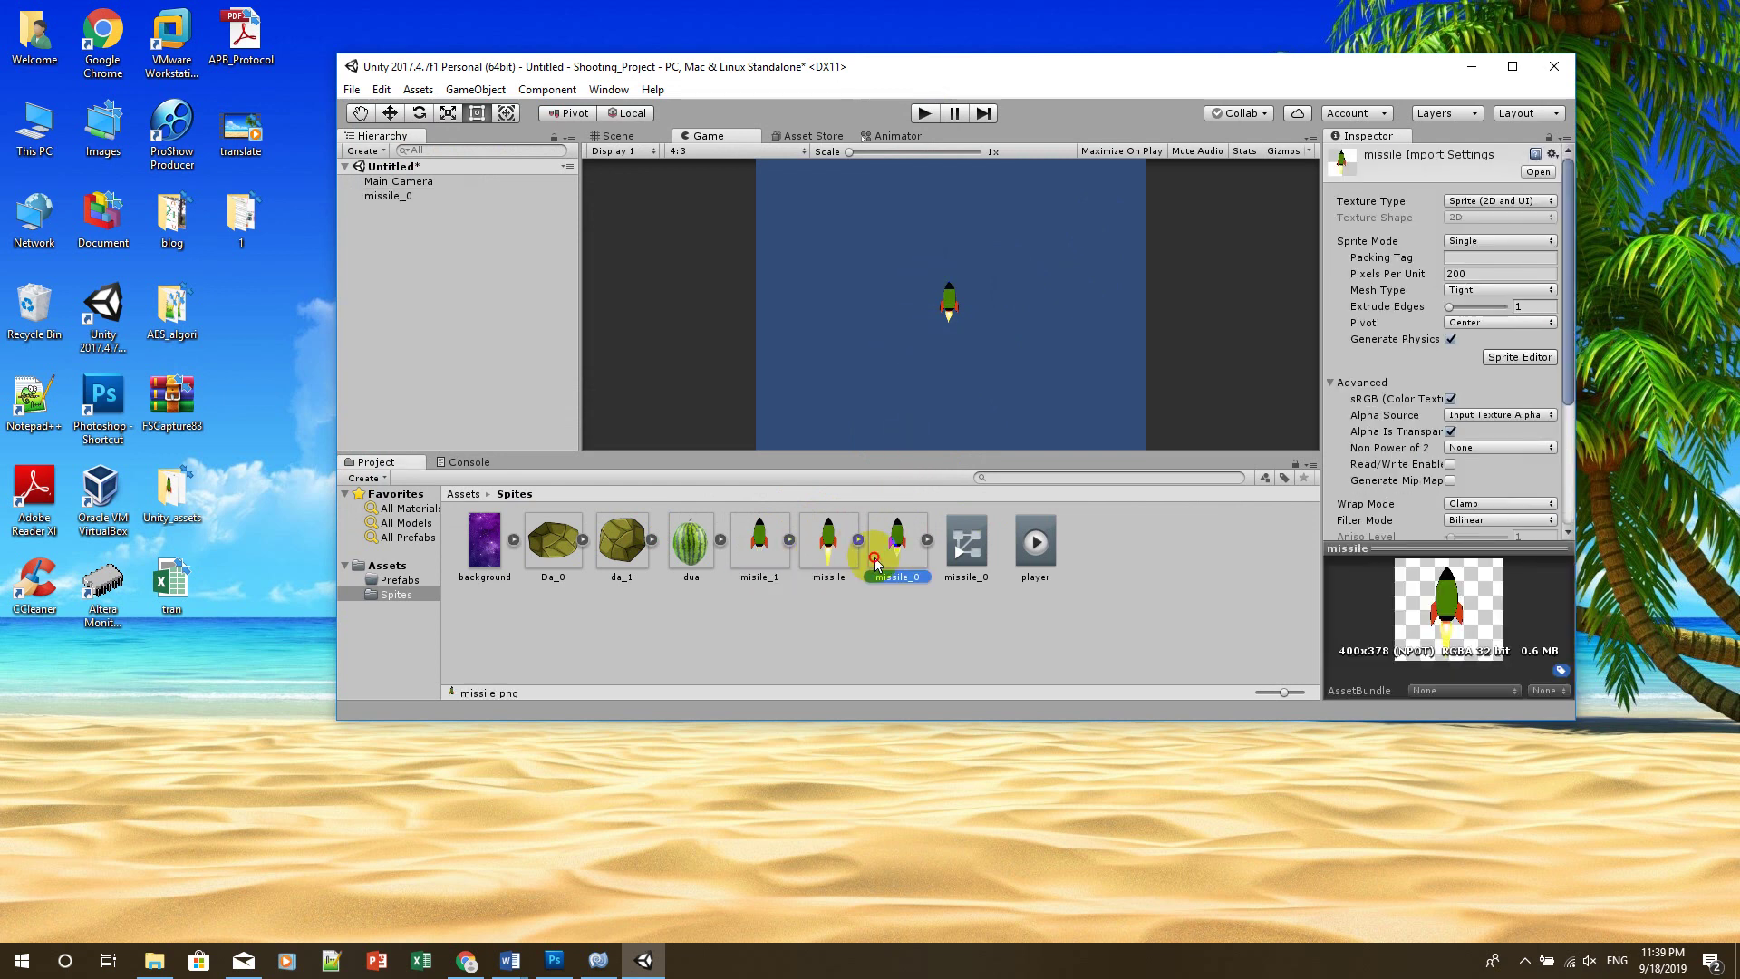
left_click(405, 200)
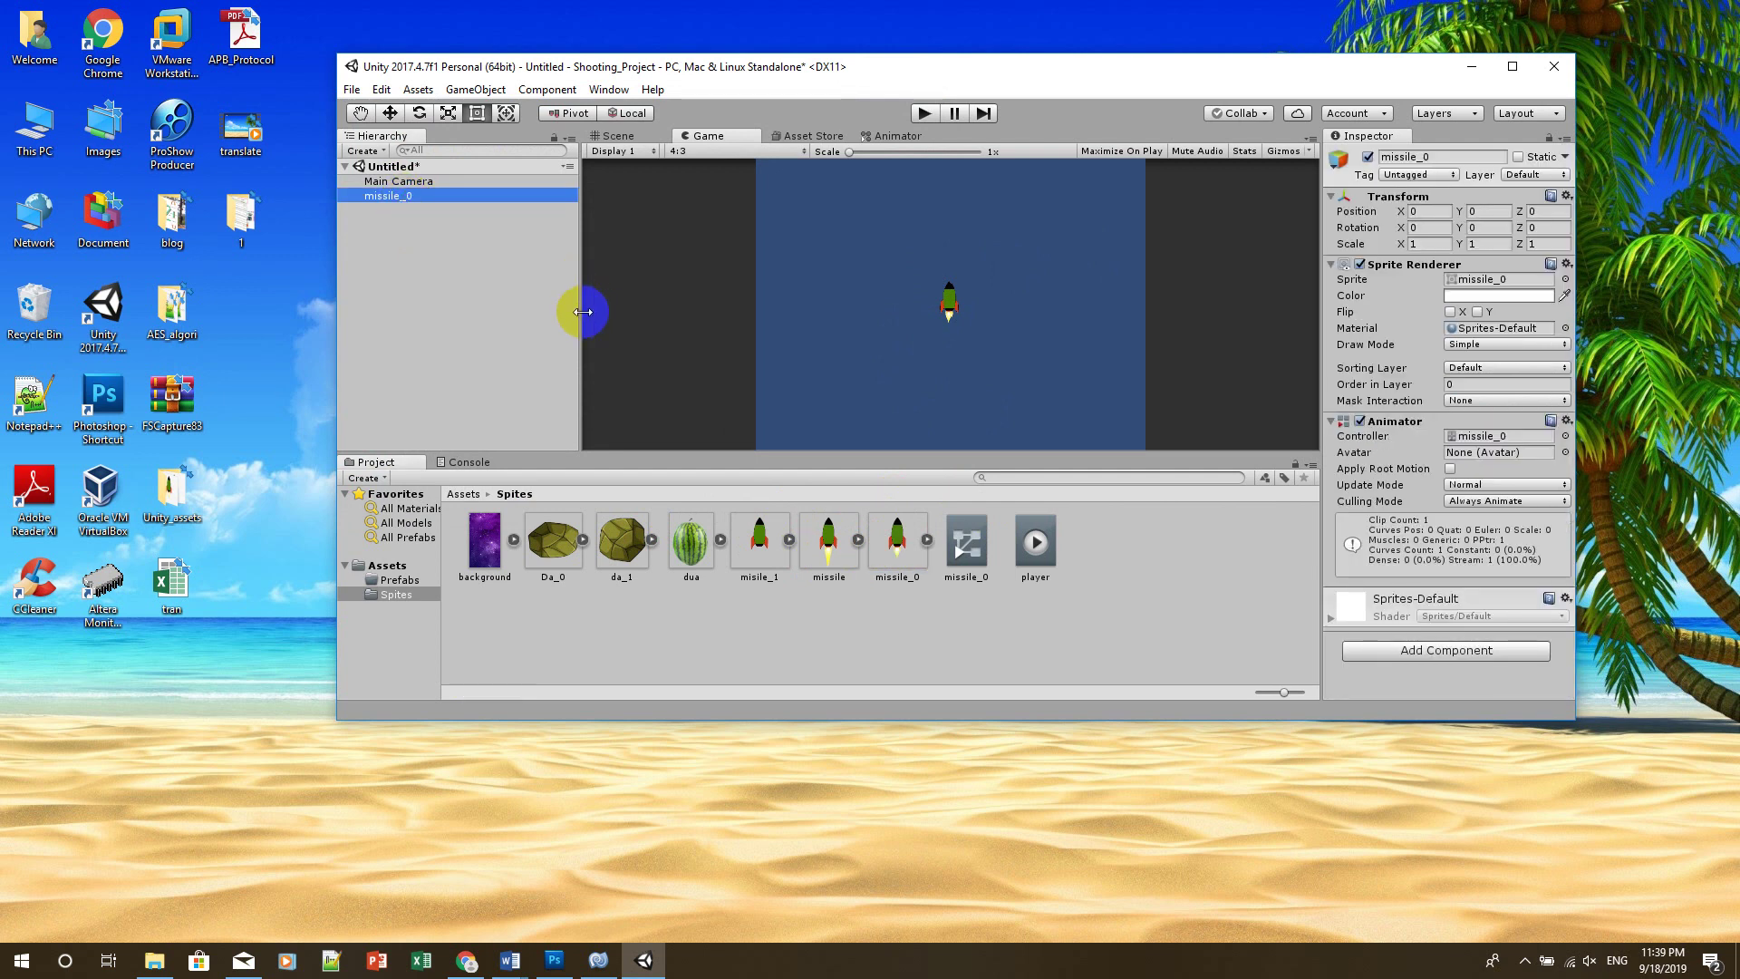
Delete missile_0 and drop misile_1, missile_0 and missile into the scene again
key("Delete")
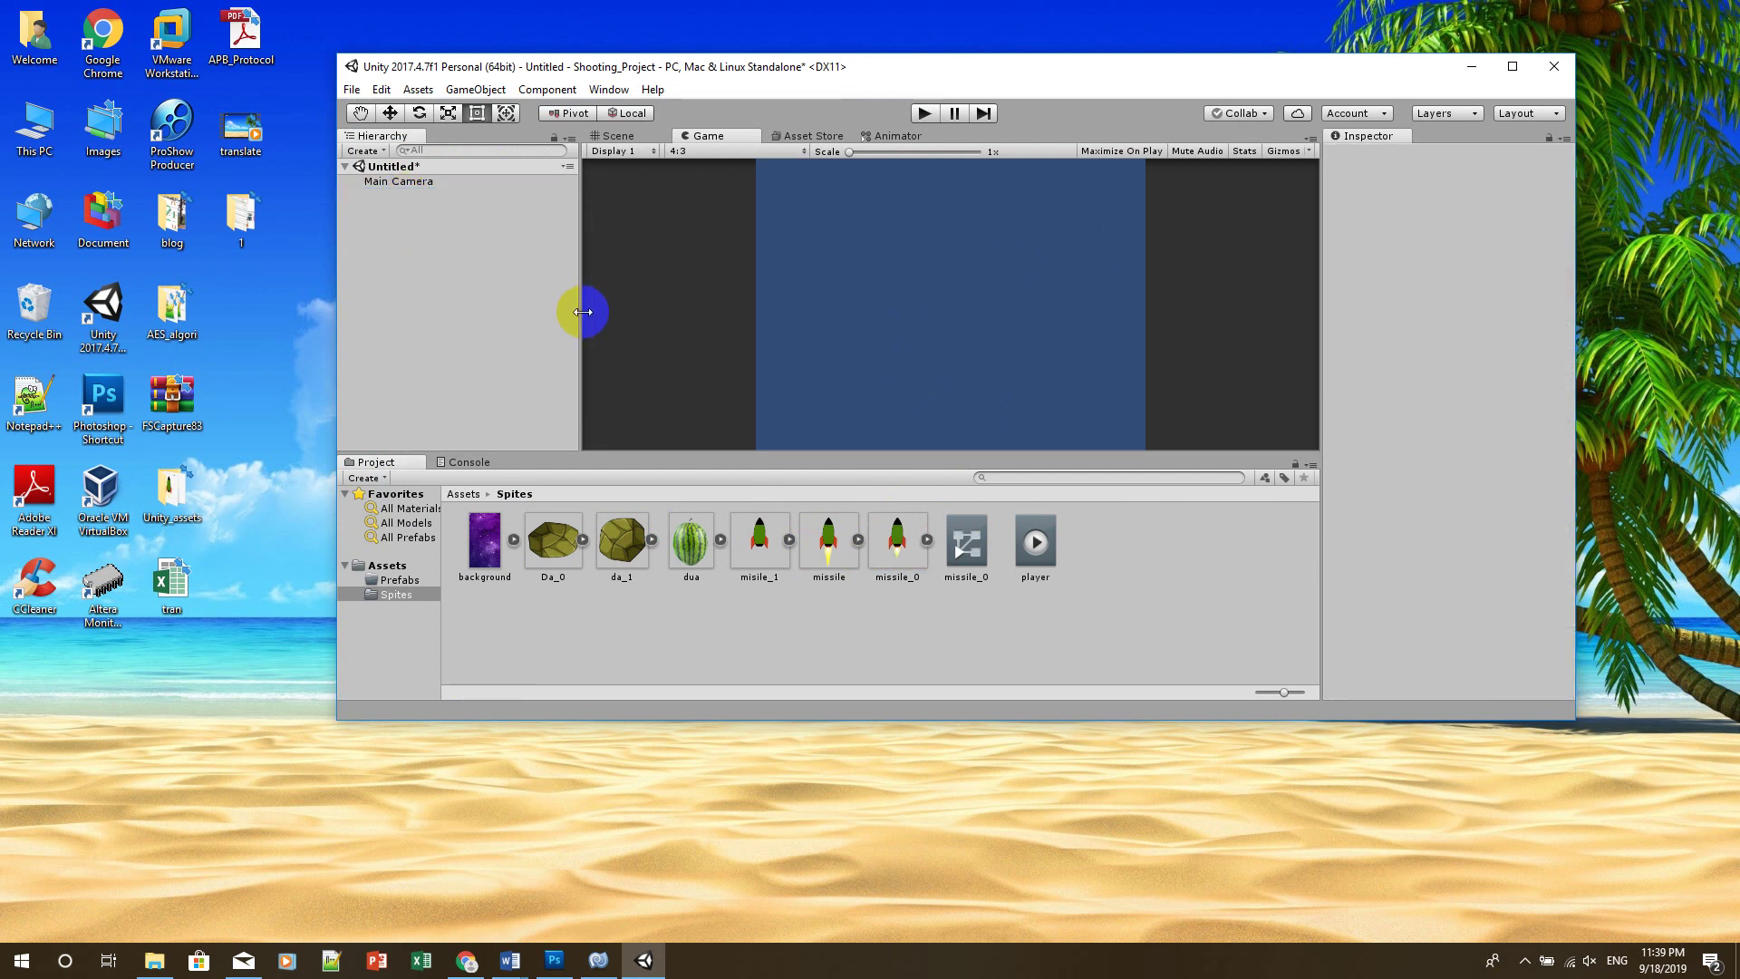
left_click(771, 571)
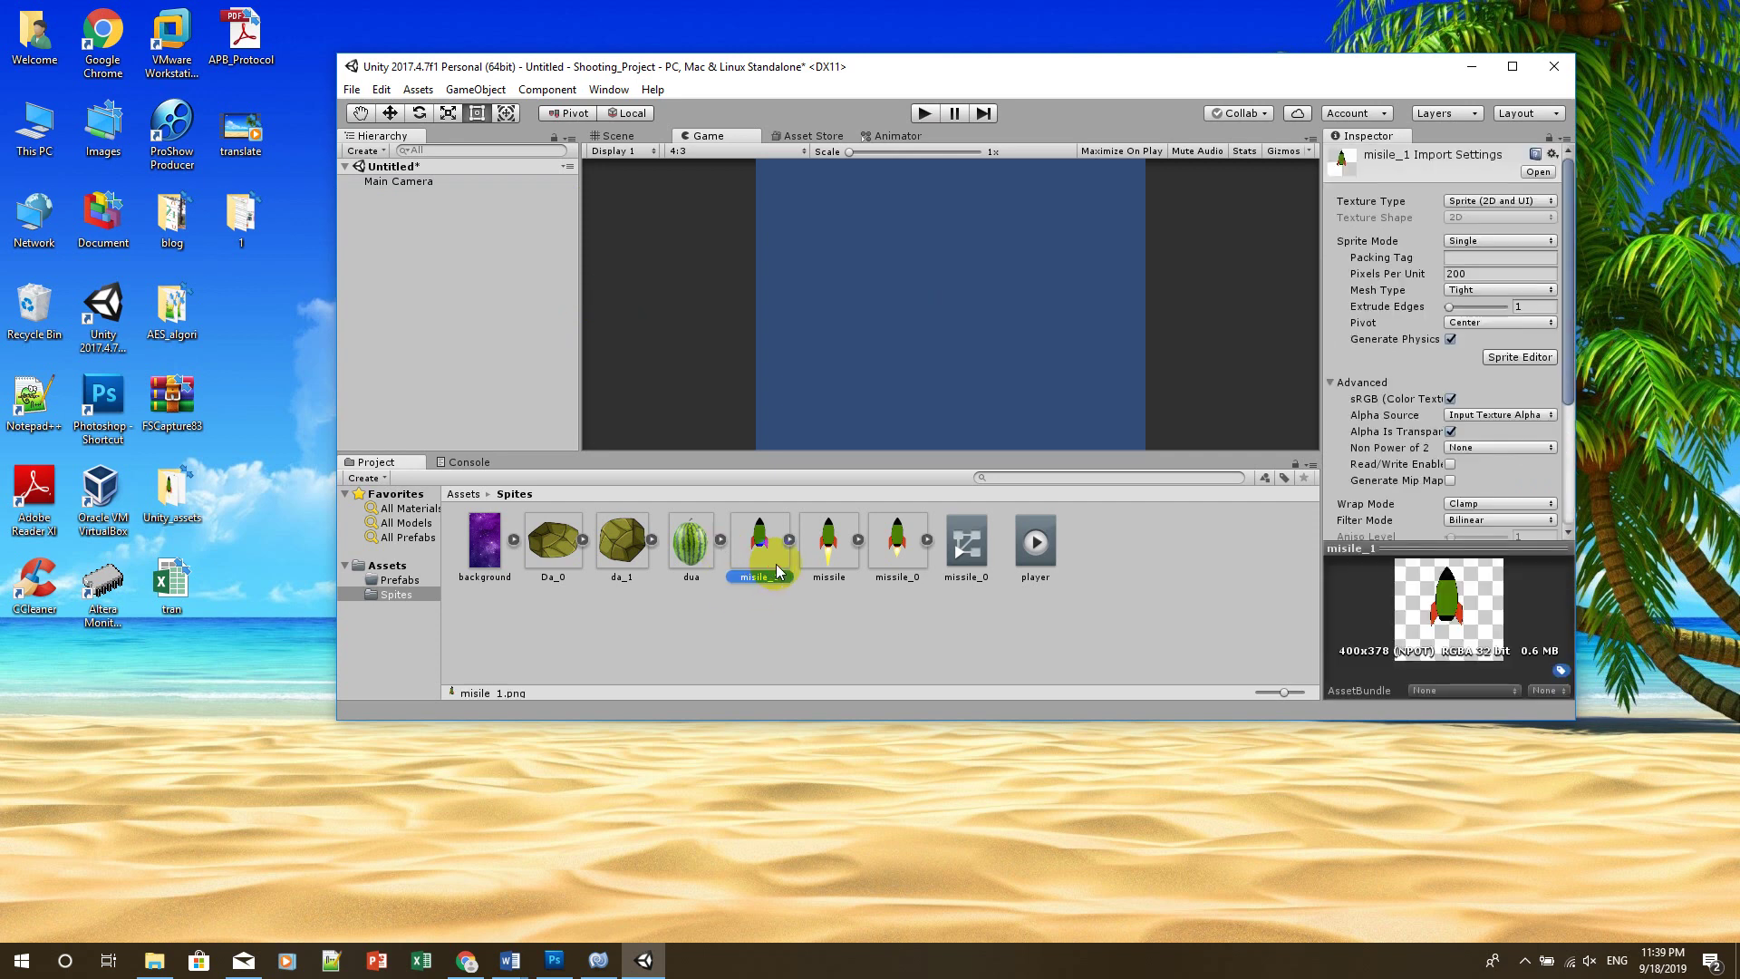
left_click(903, 564, "ctrl")
left_click(826, 555, "ctrl")
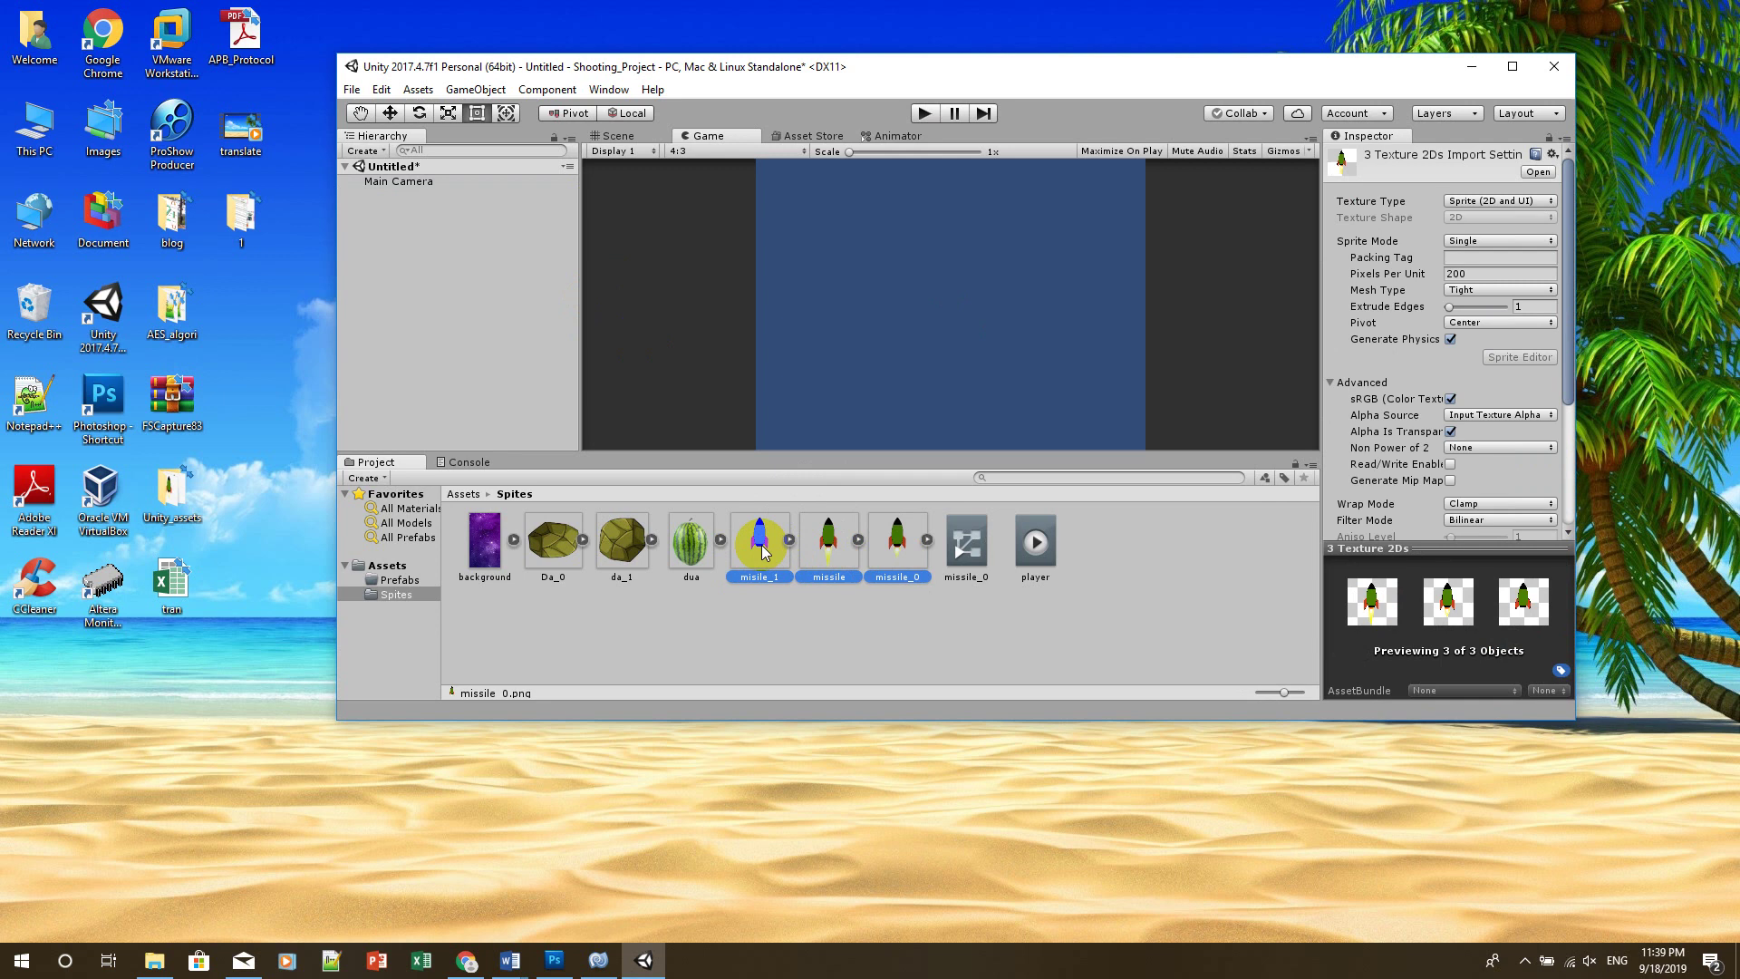
left_click_drag(762, 551, 435, 294)
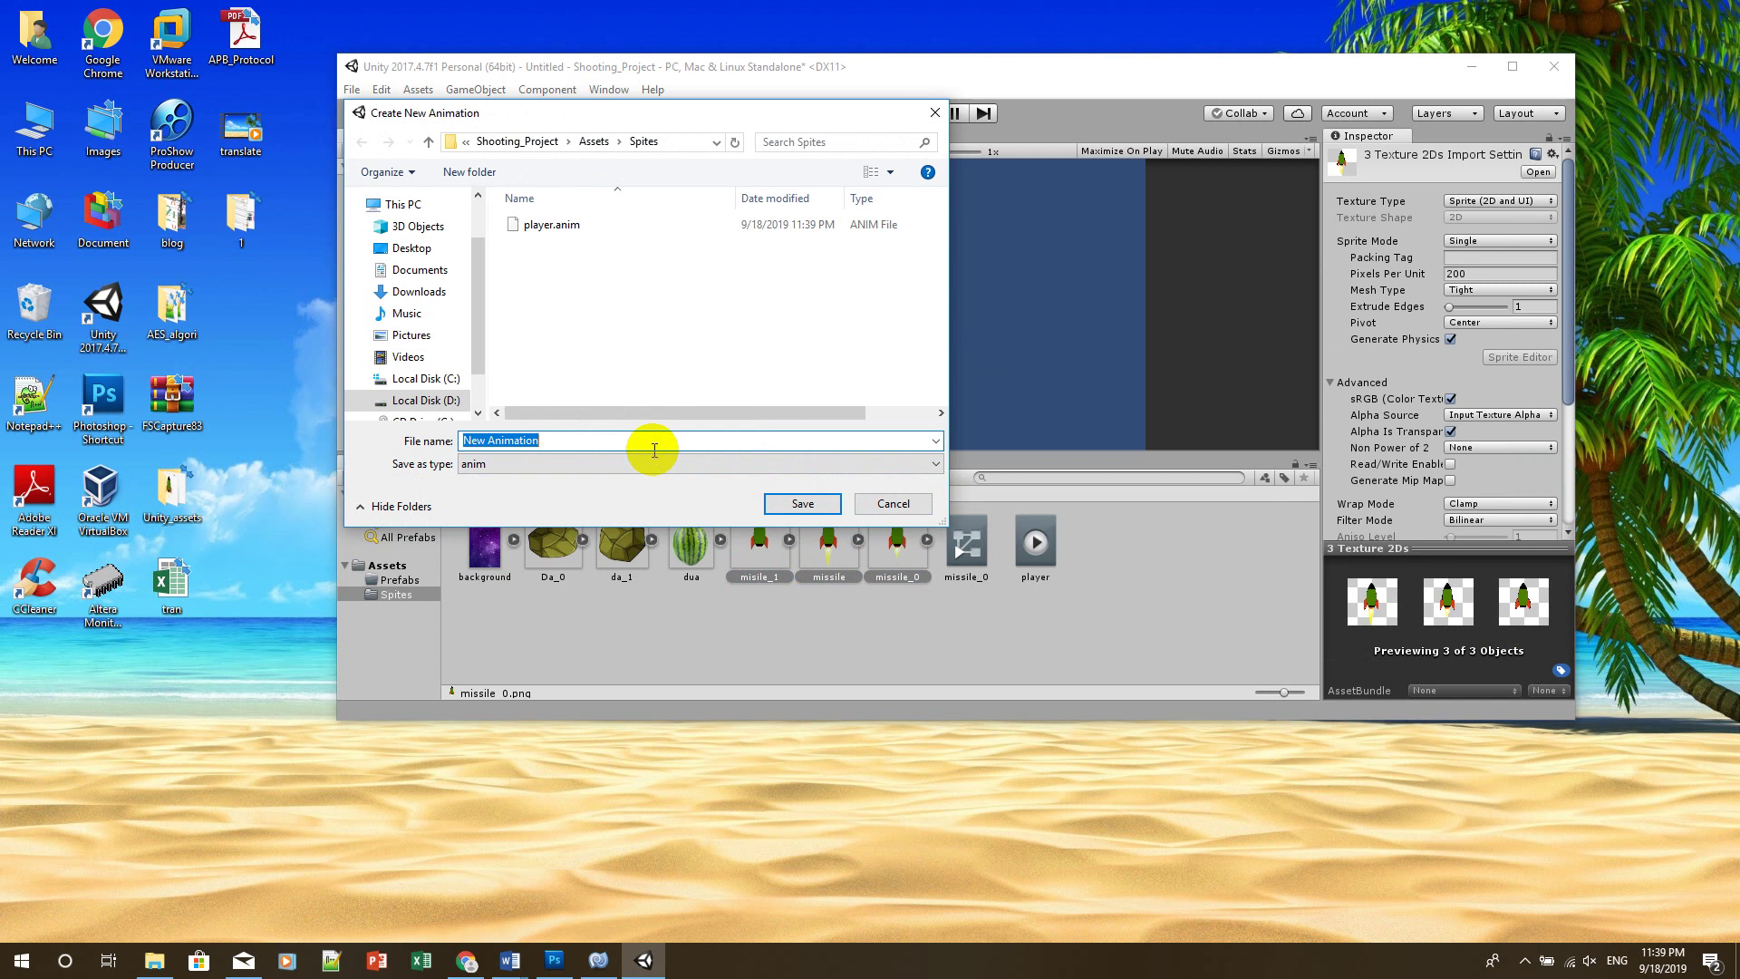
Delete the old player.anim file and save the new rocket animation
left_click(569, 230)
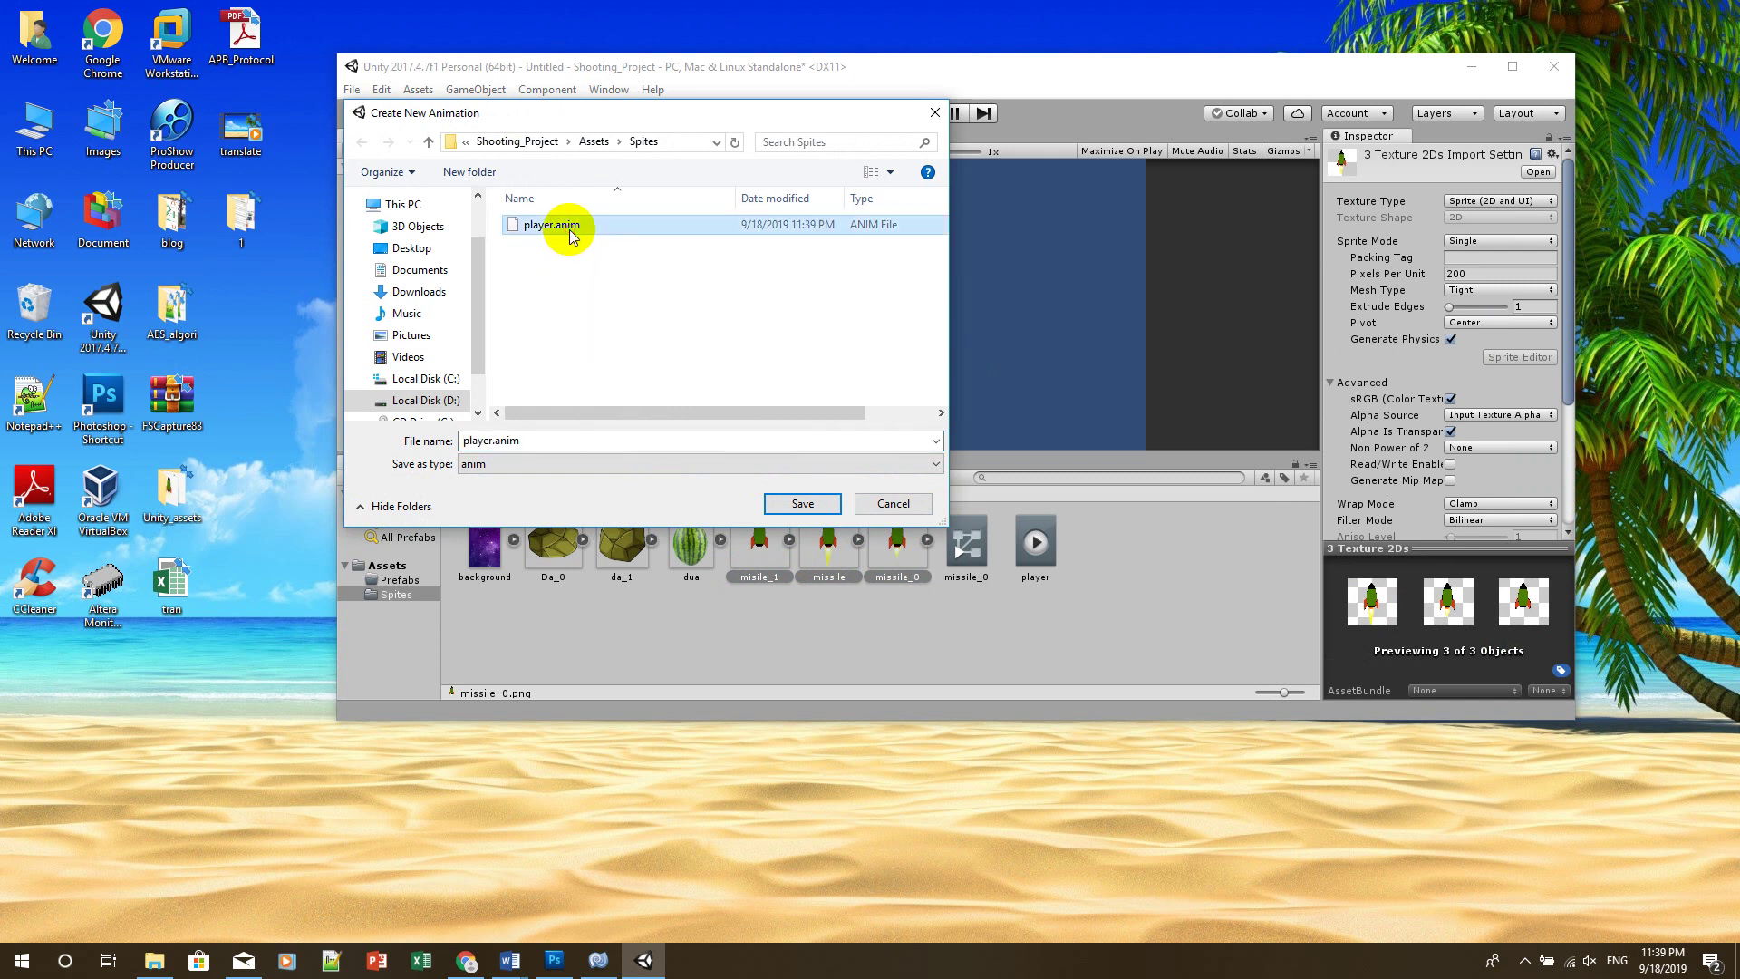
right_click(570, 232)
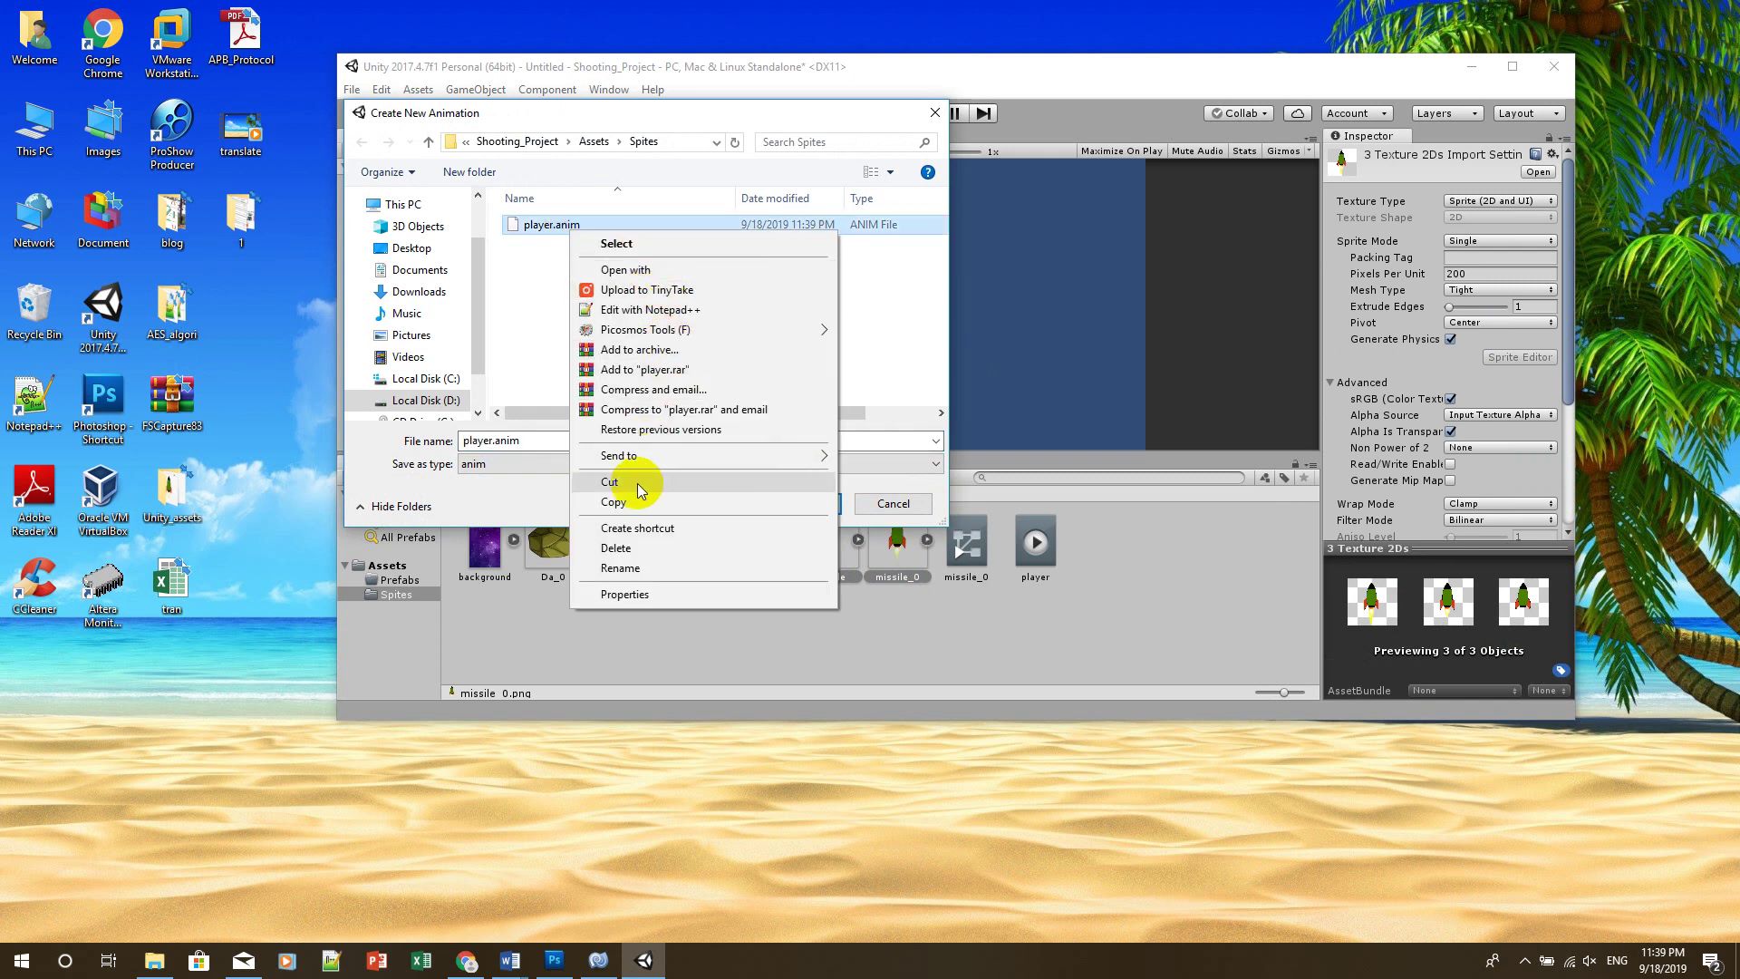
left_click(616, 547)
left_click(548, 443)
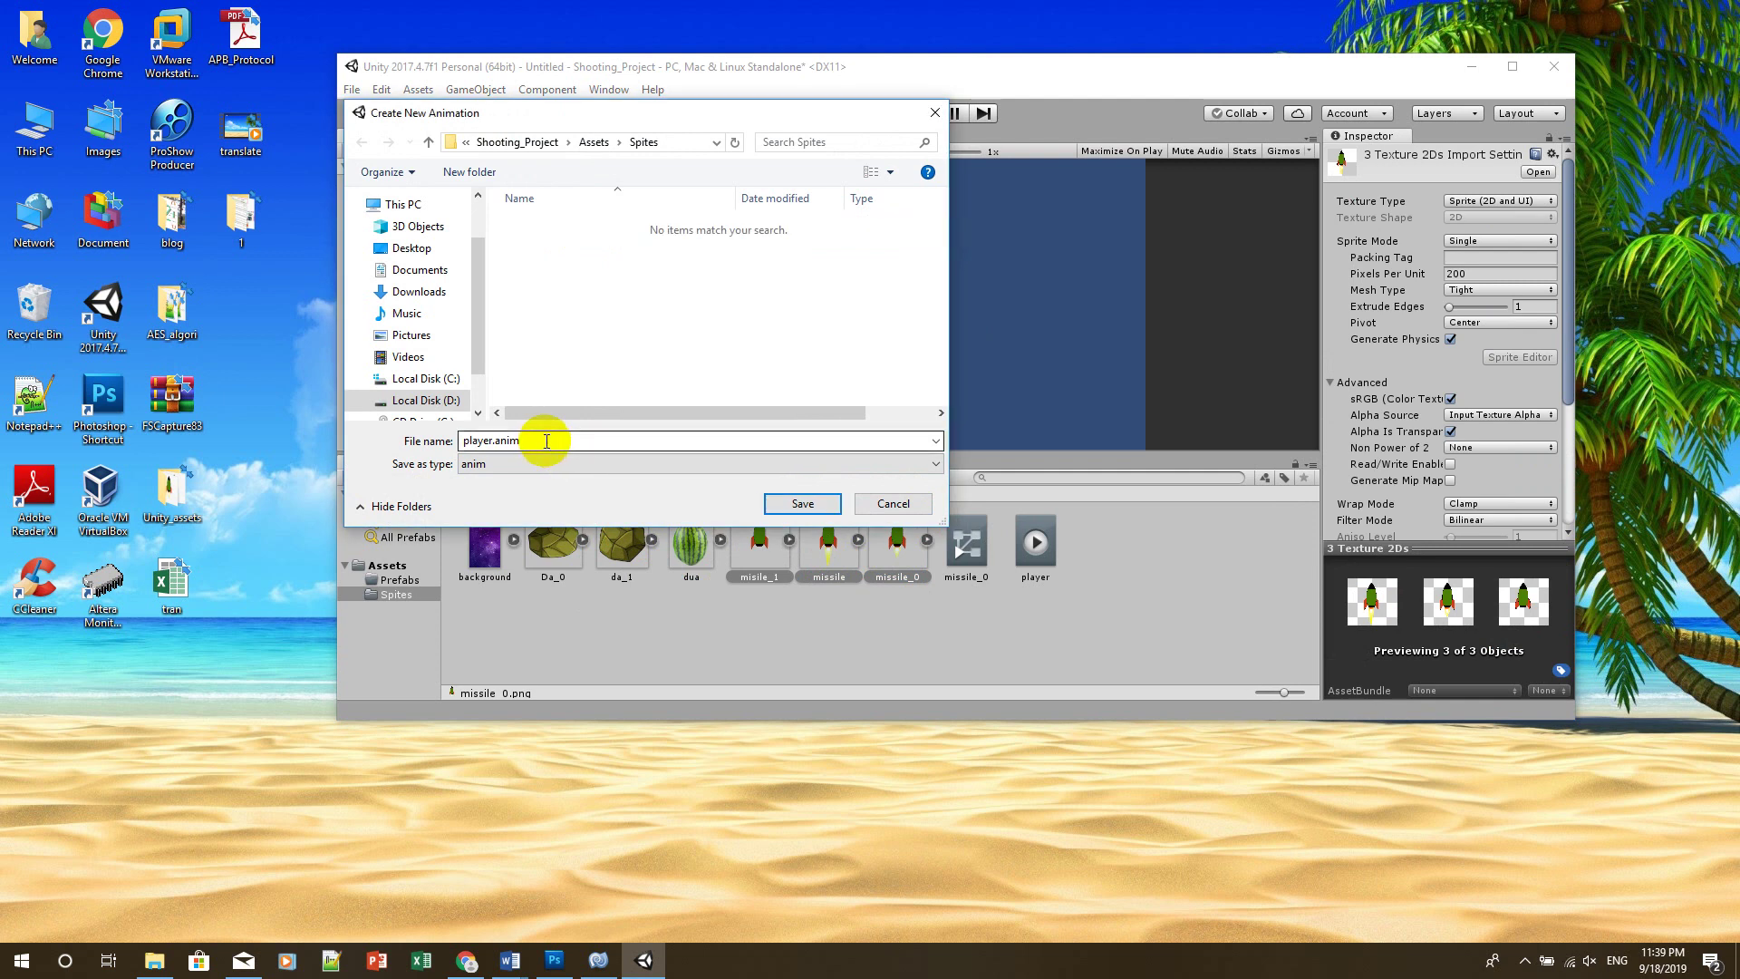
double_click(547, 442)
left_click(546, 441)
double_click(547, 441)
left_click(547, 441)
key("BackSpace")
key("BackSpace")
key("BackSpace")
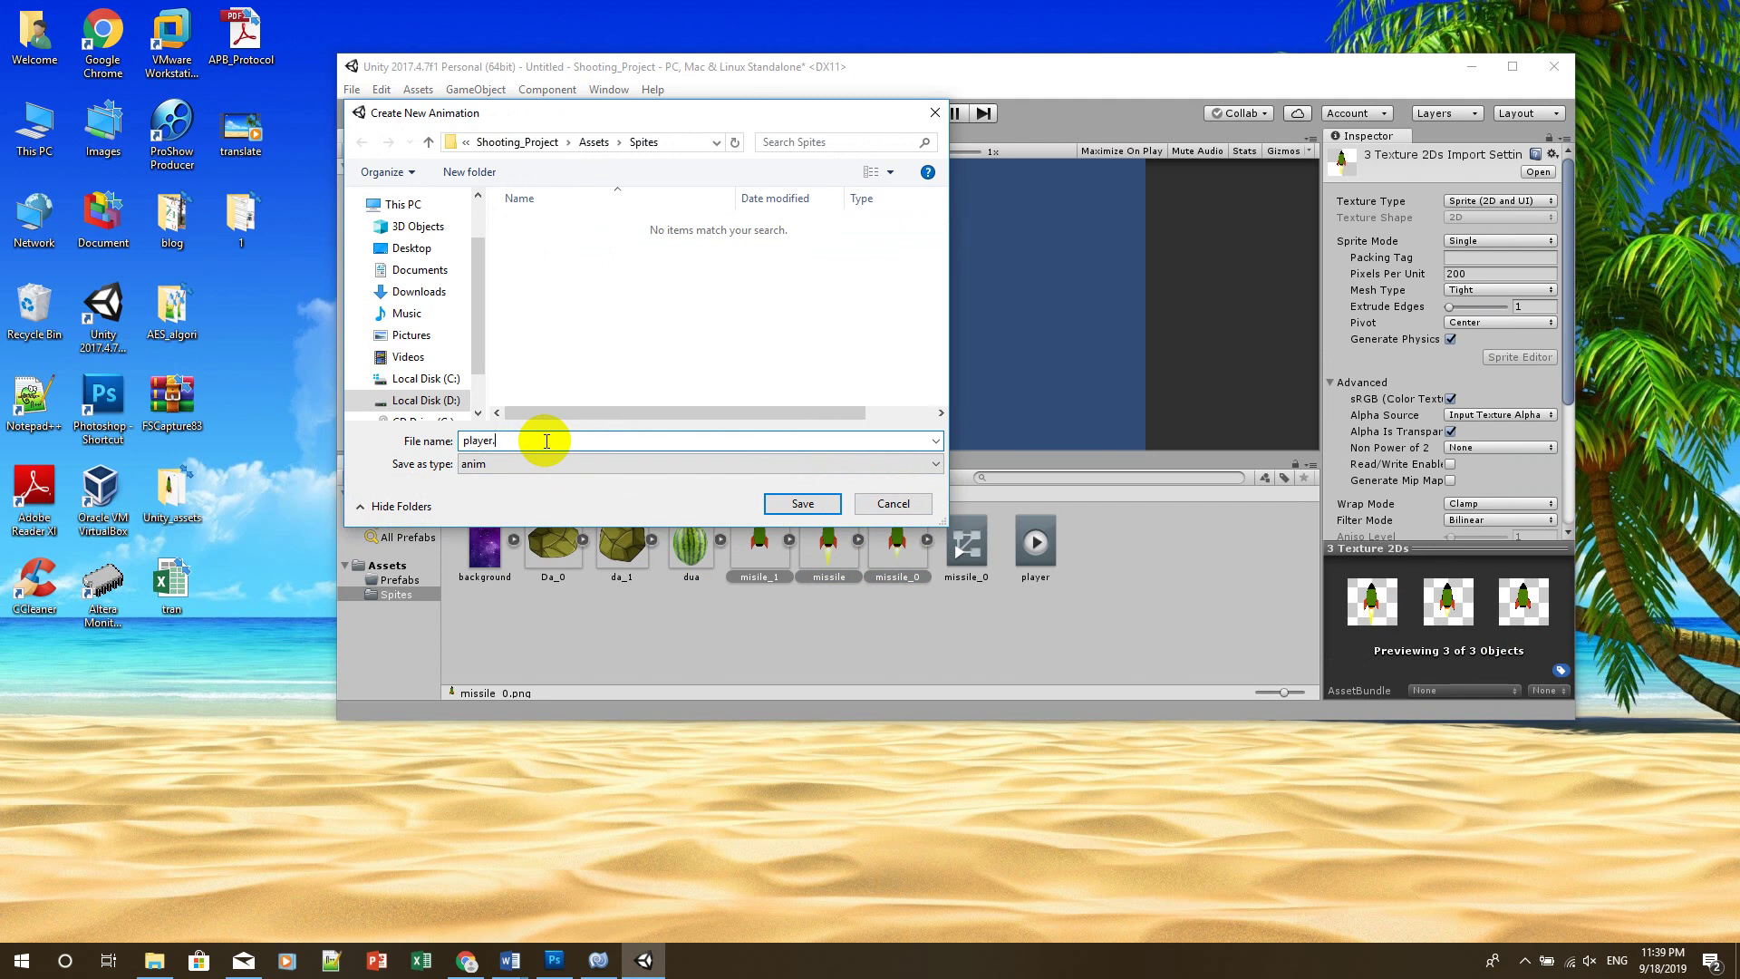
left_click(802, 503)
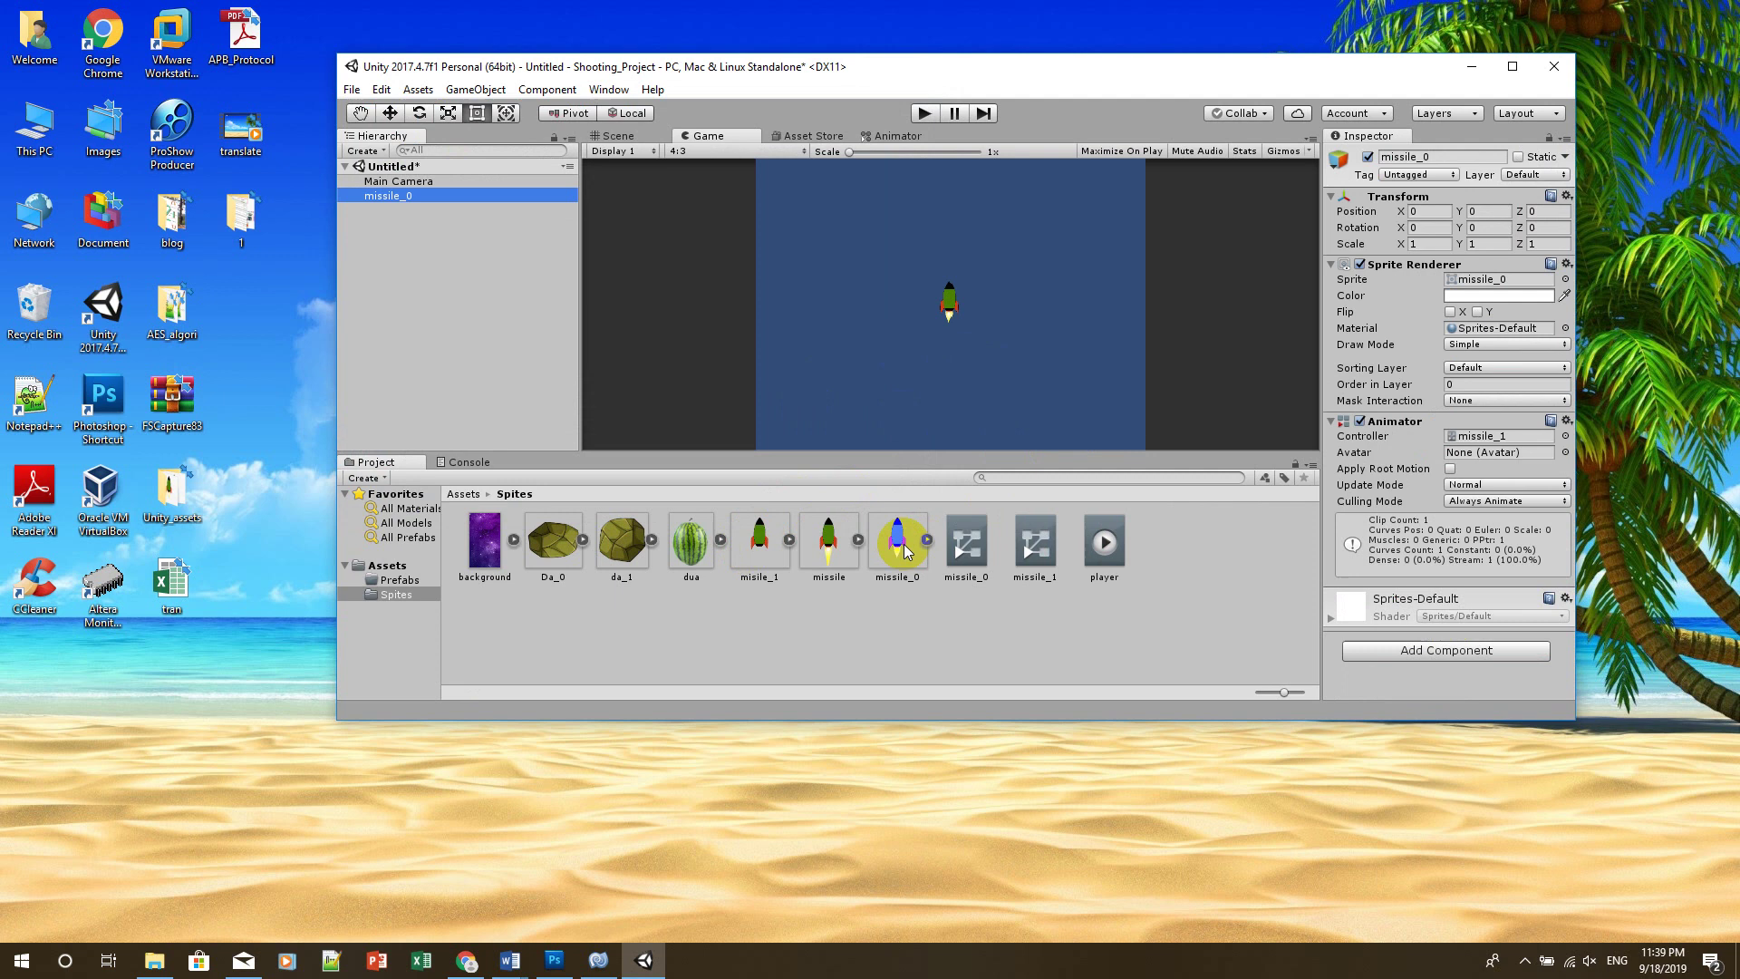
Run the game in Play mode to preview the animated rocket
left_click(885, 568)
left_click(828, 543)
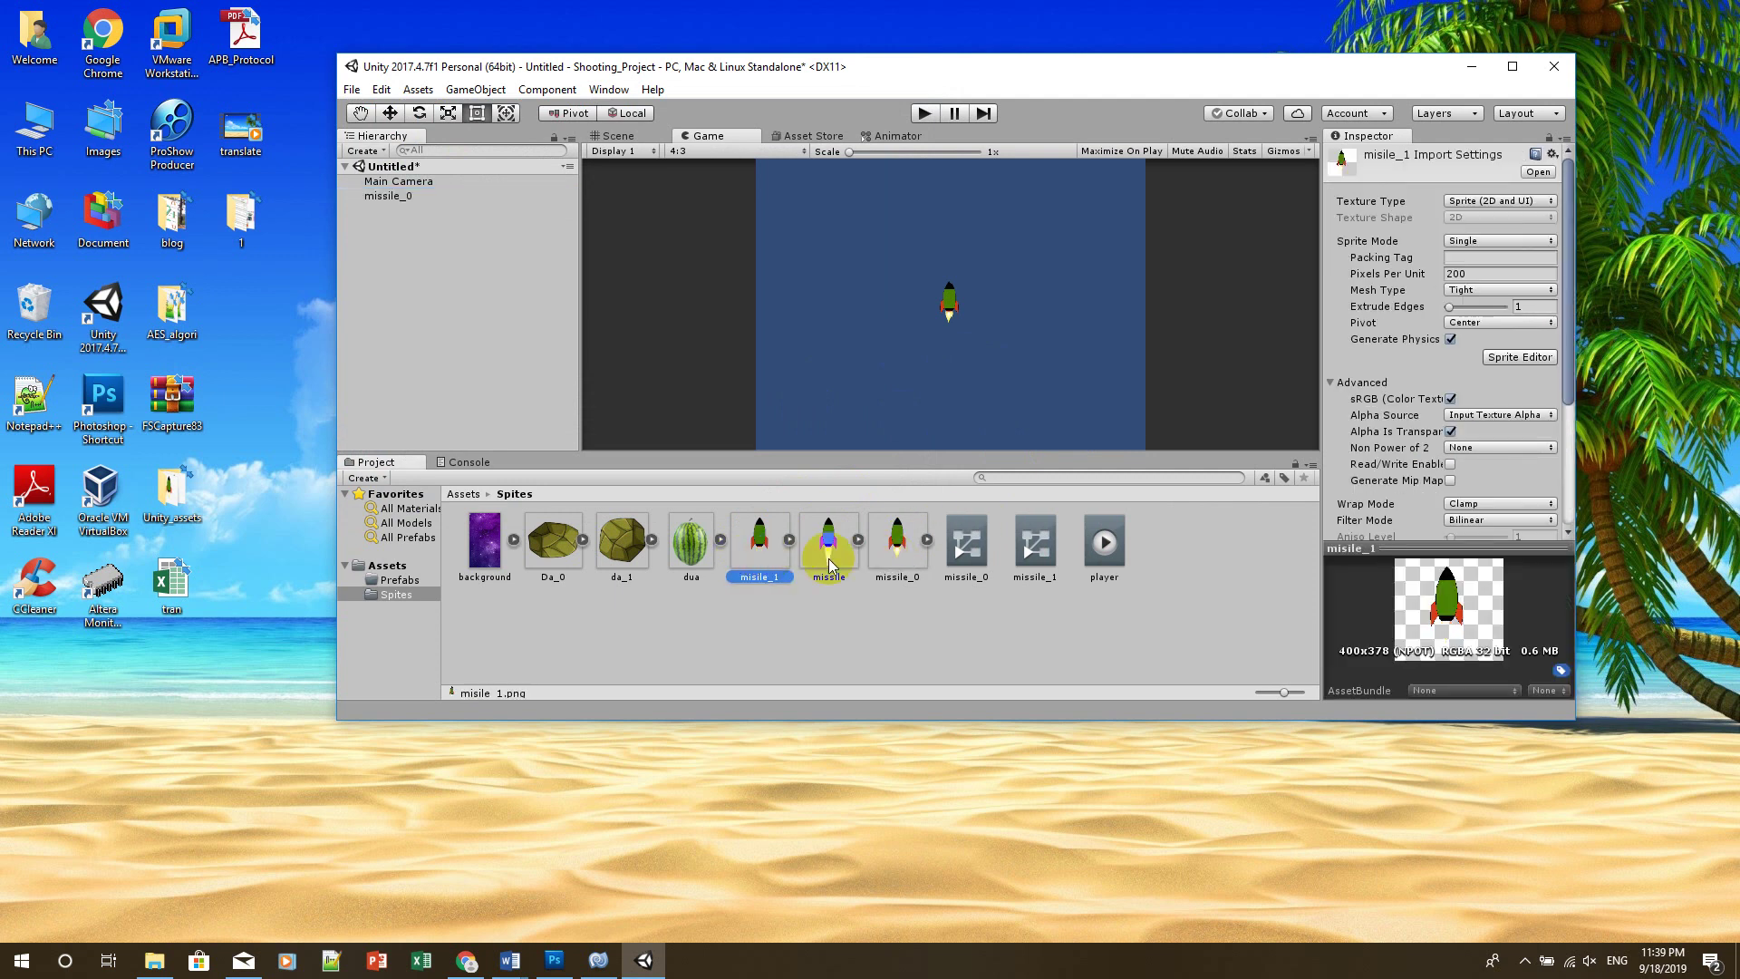
left_click(925, 113)
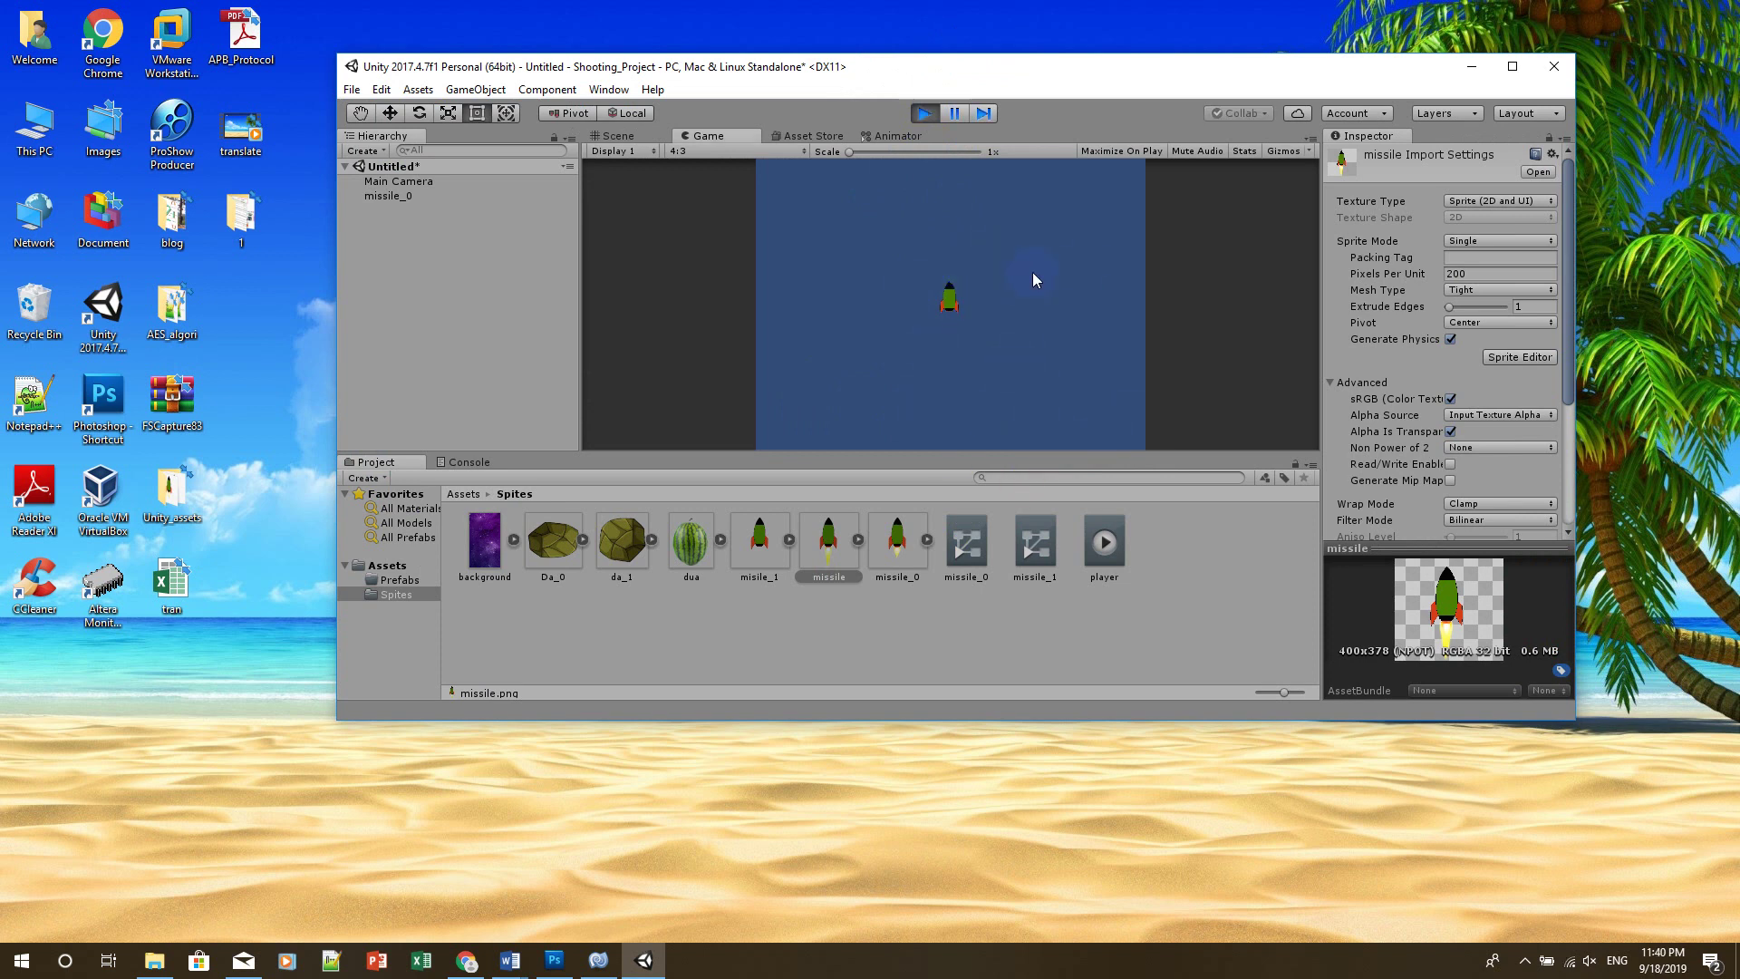
Stop the game and drag missile_0 into Prefabs to create a missile_0 prefab
left_click(923, 115)
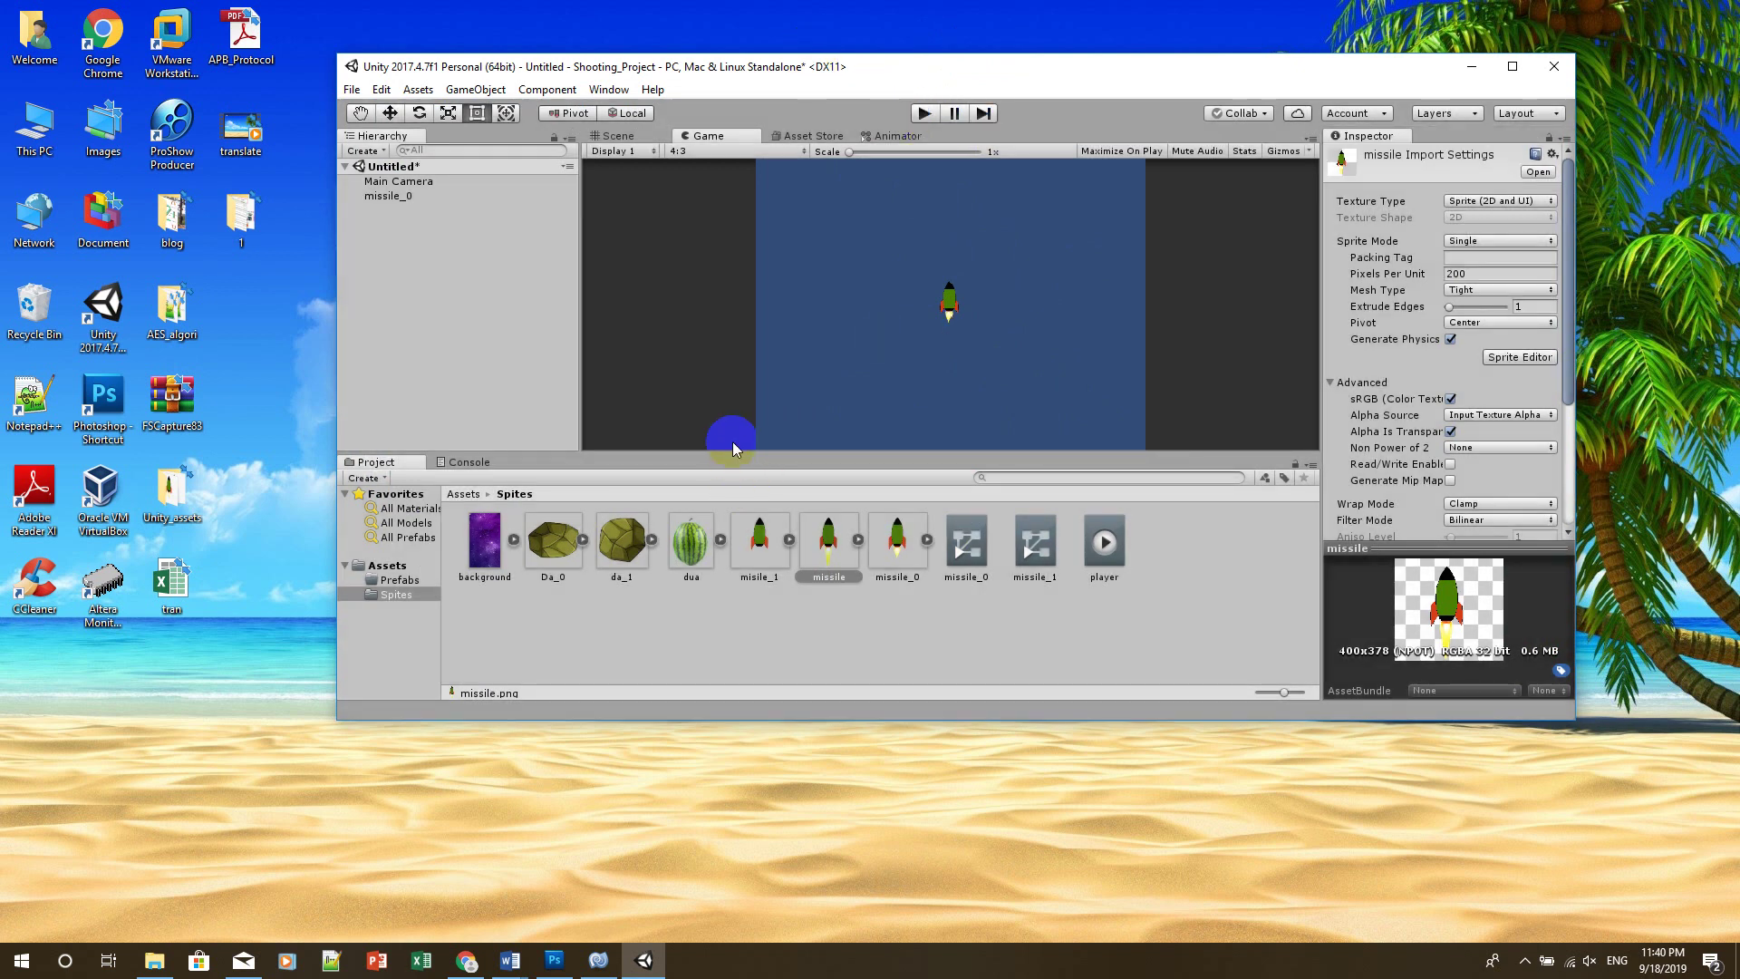
left_click(480, 548)
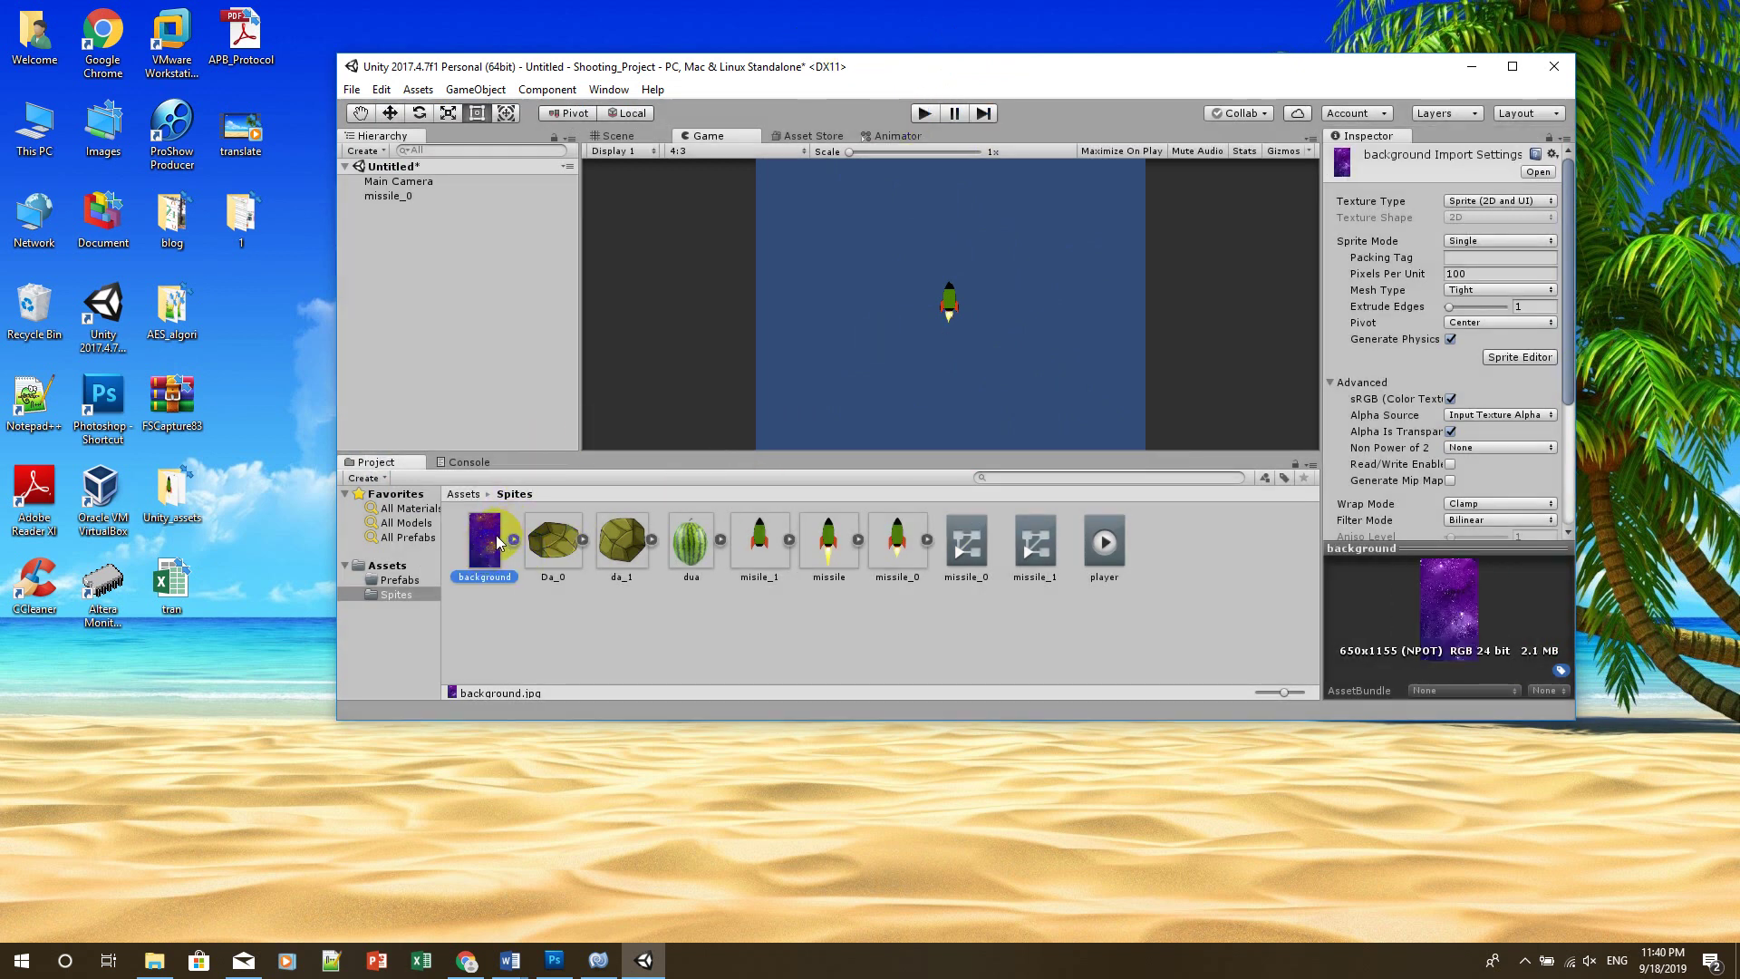
left_click(398, 580)
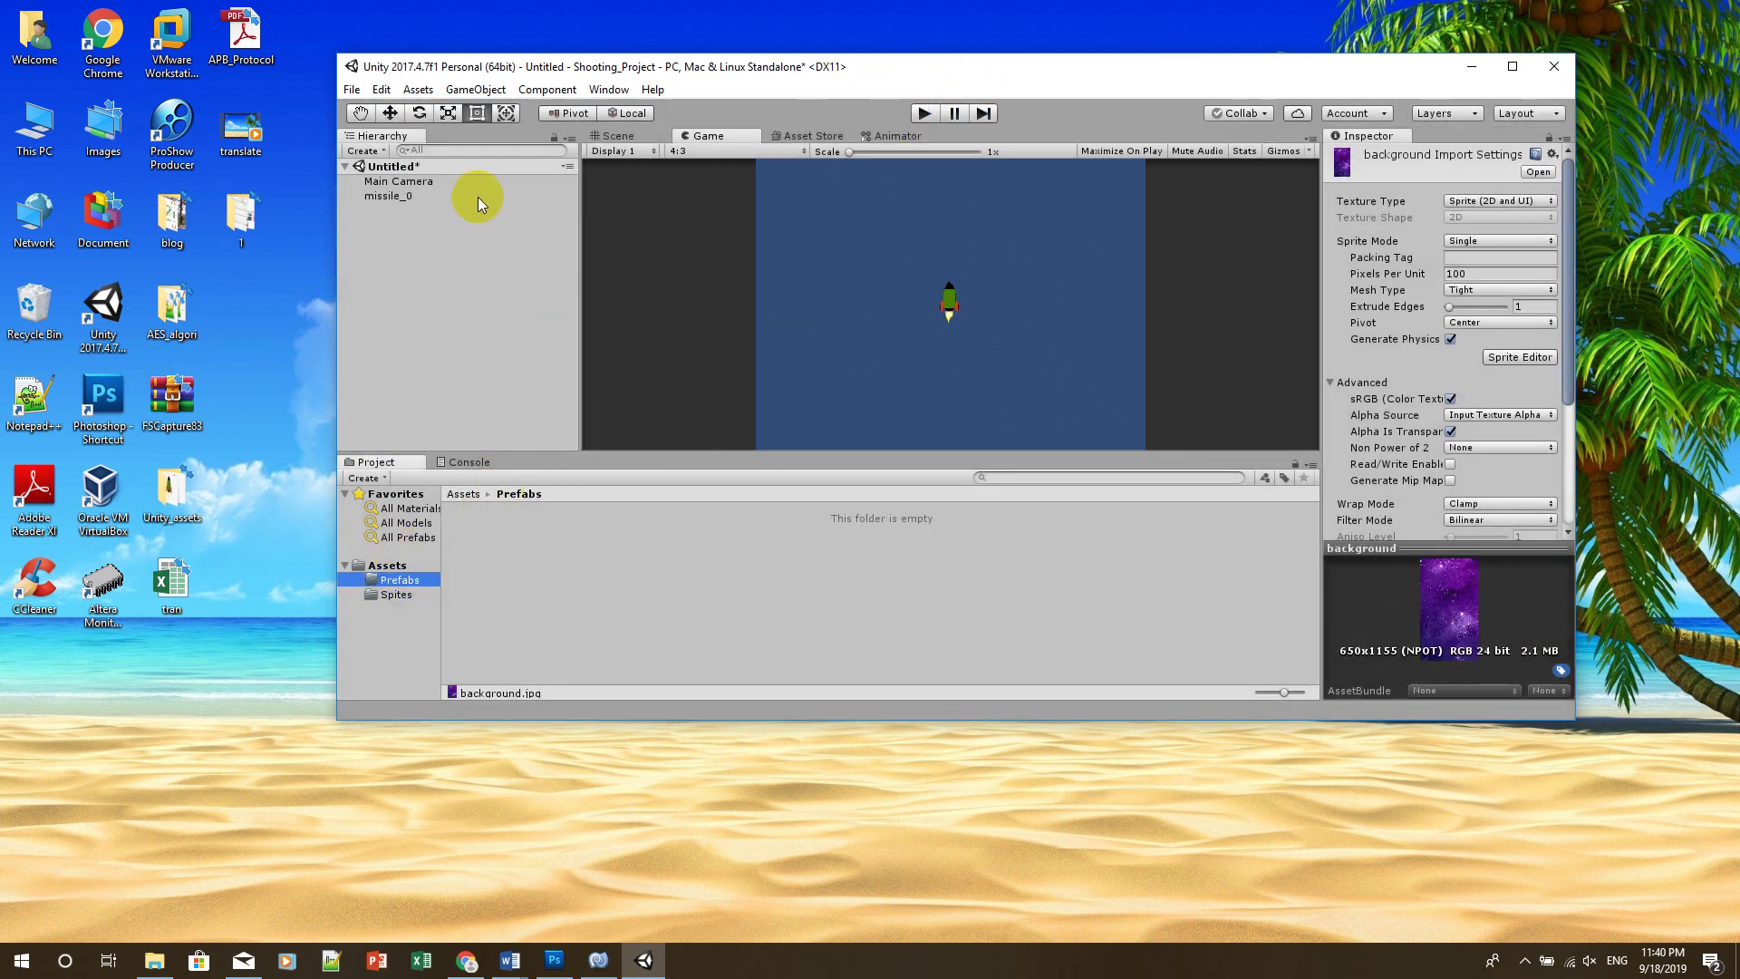
mouse_move(392, 196)
left_mouse_down()
mouse_move(573, 563)
mouse_move(547, 500)
left_mouse_up()
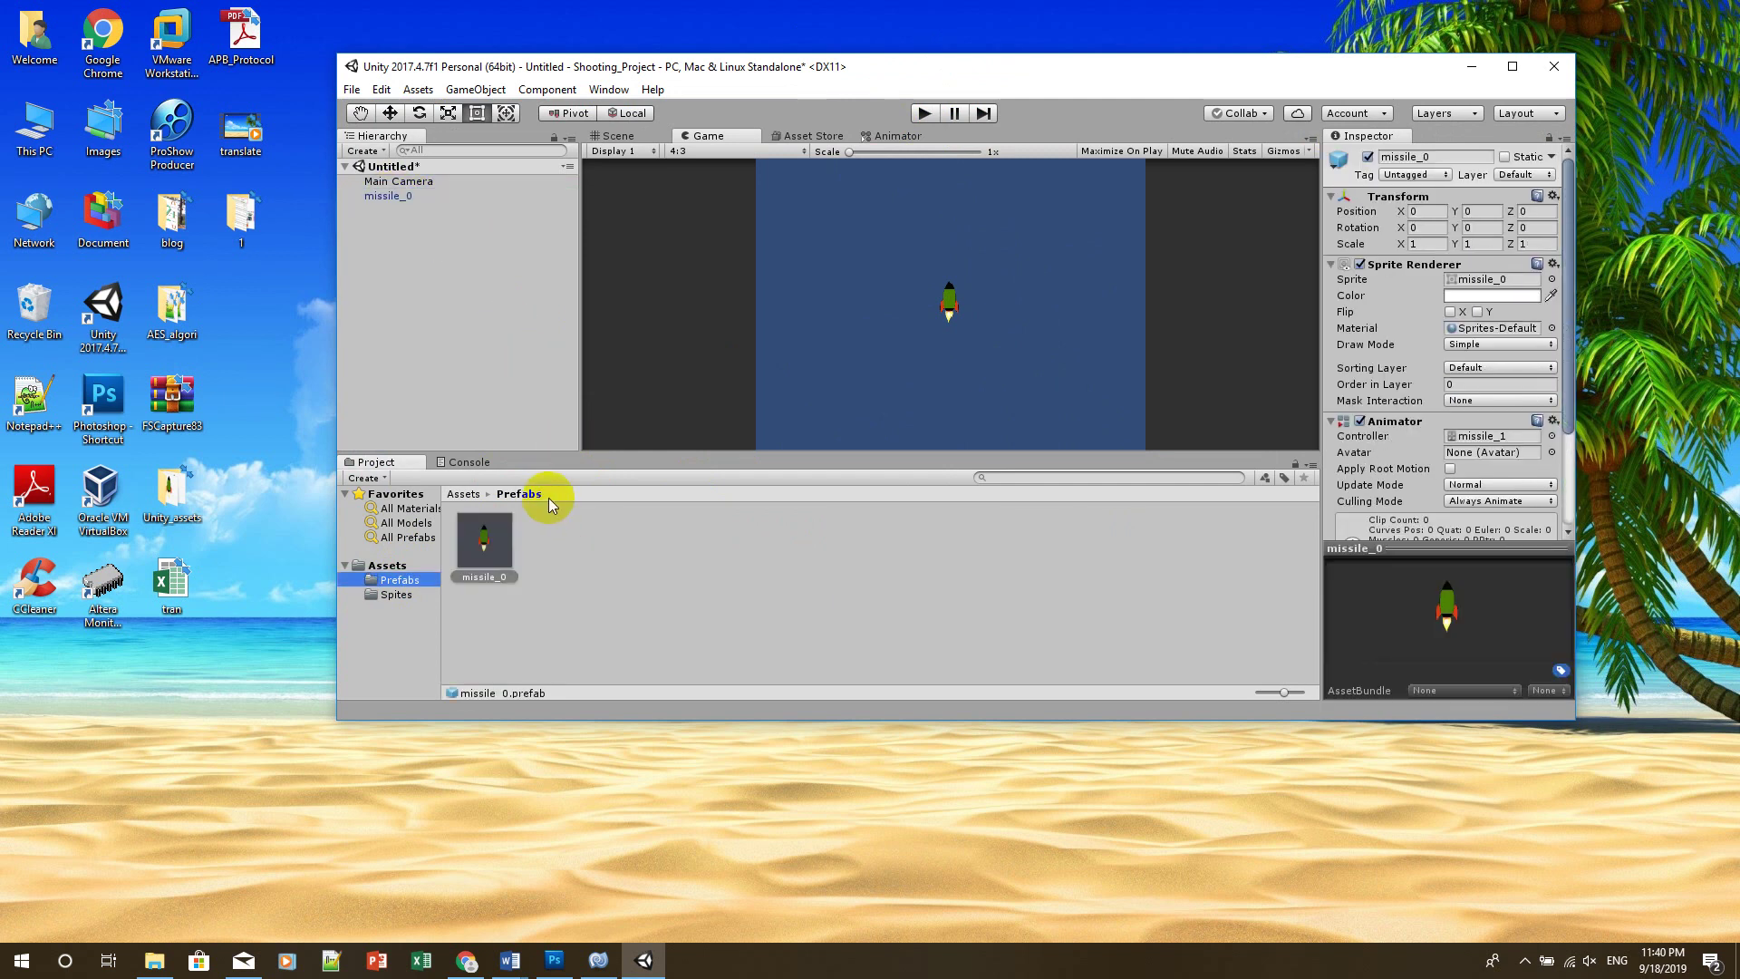
left_click(478, 566)
left_click(789, 572)
left_click(499, 544)
left_click(667, 522)
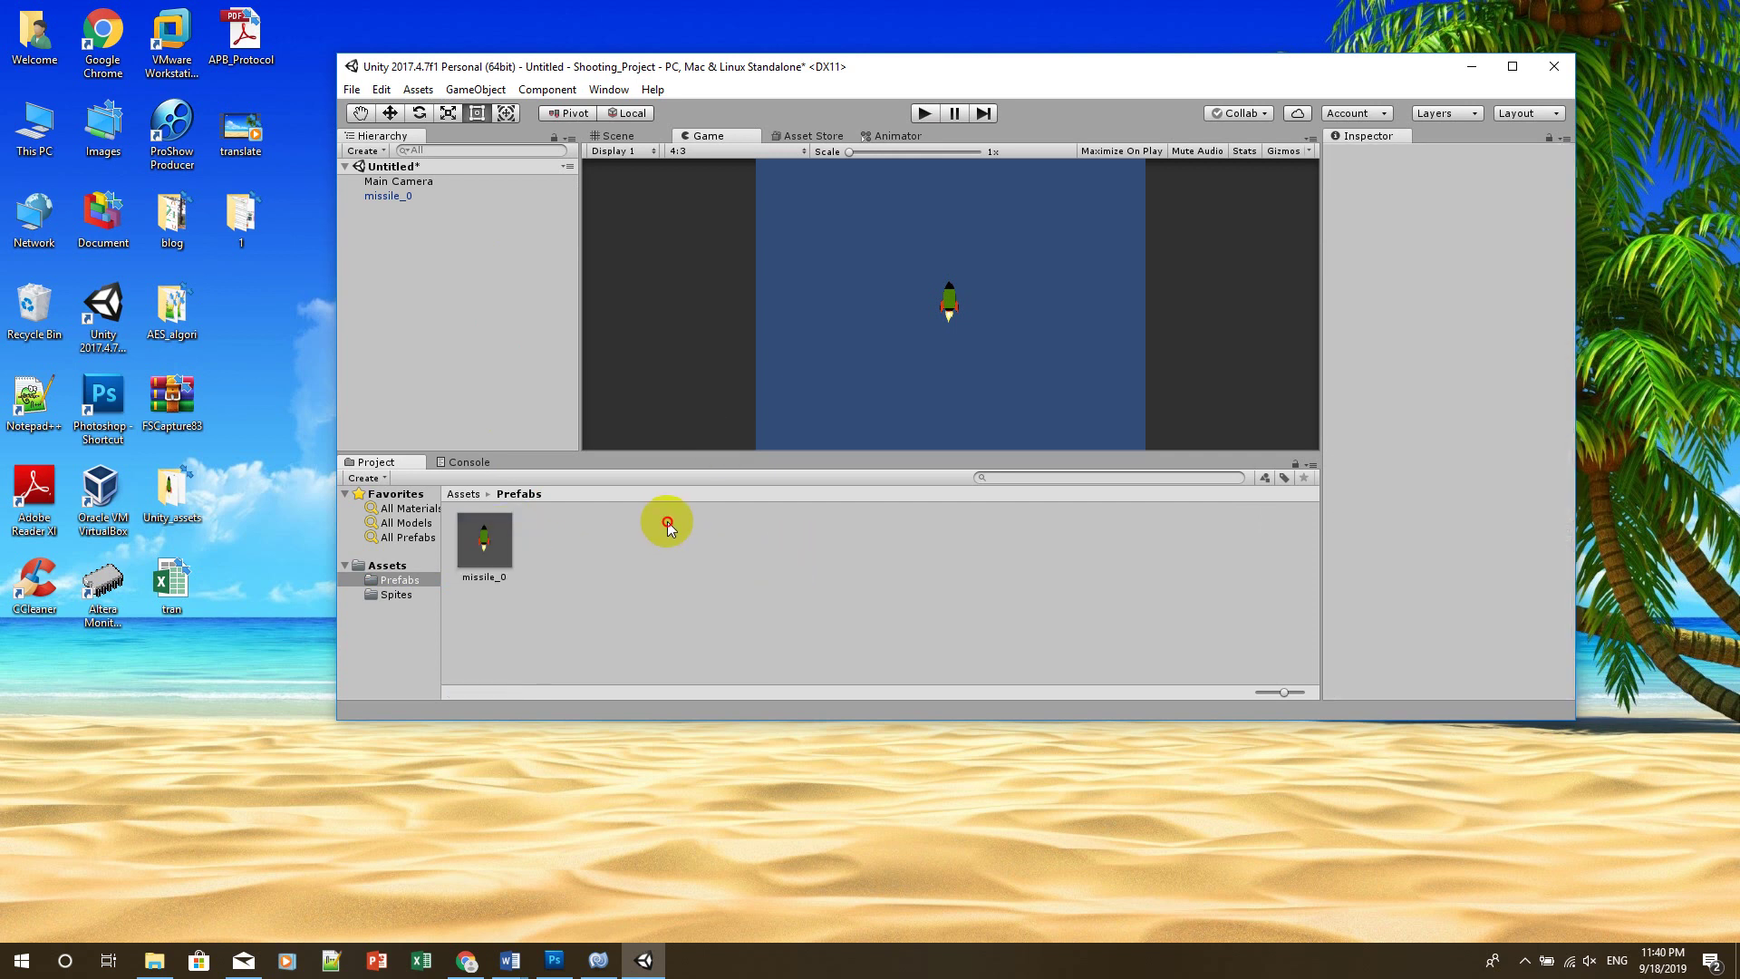
Replace the scene's missile_0 object with an instance of the missile_0 prefab
left_click(400, 195)
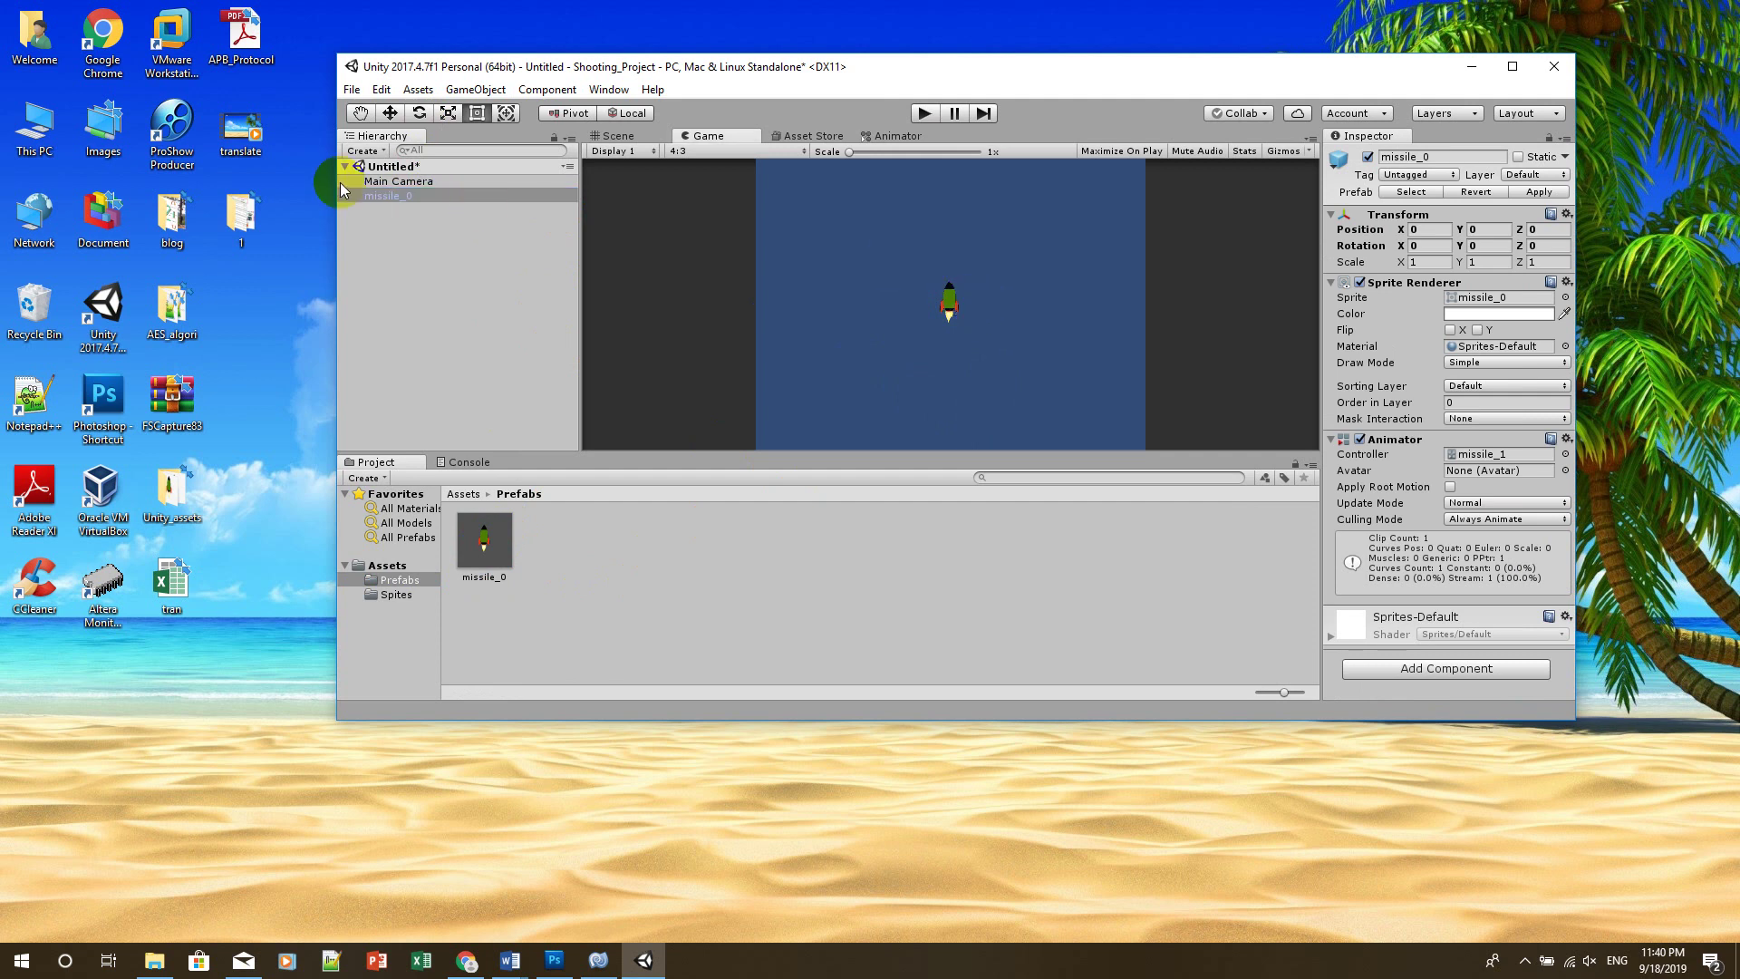
left_click(377, 241)
left_click(383, 197)
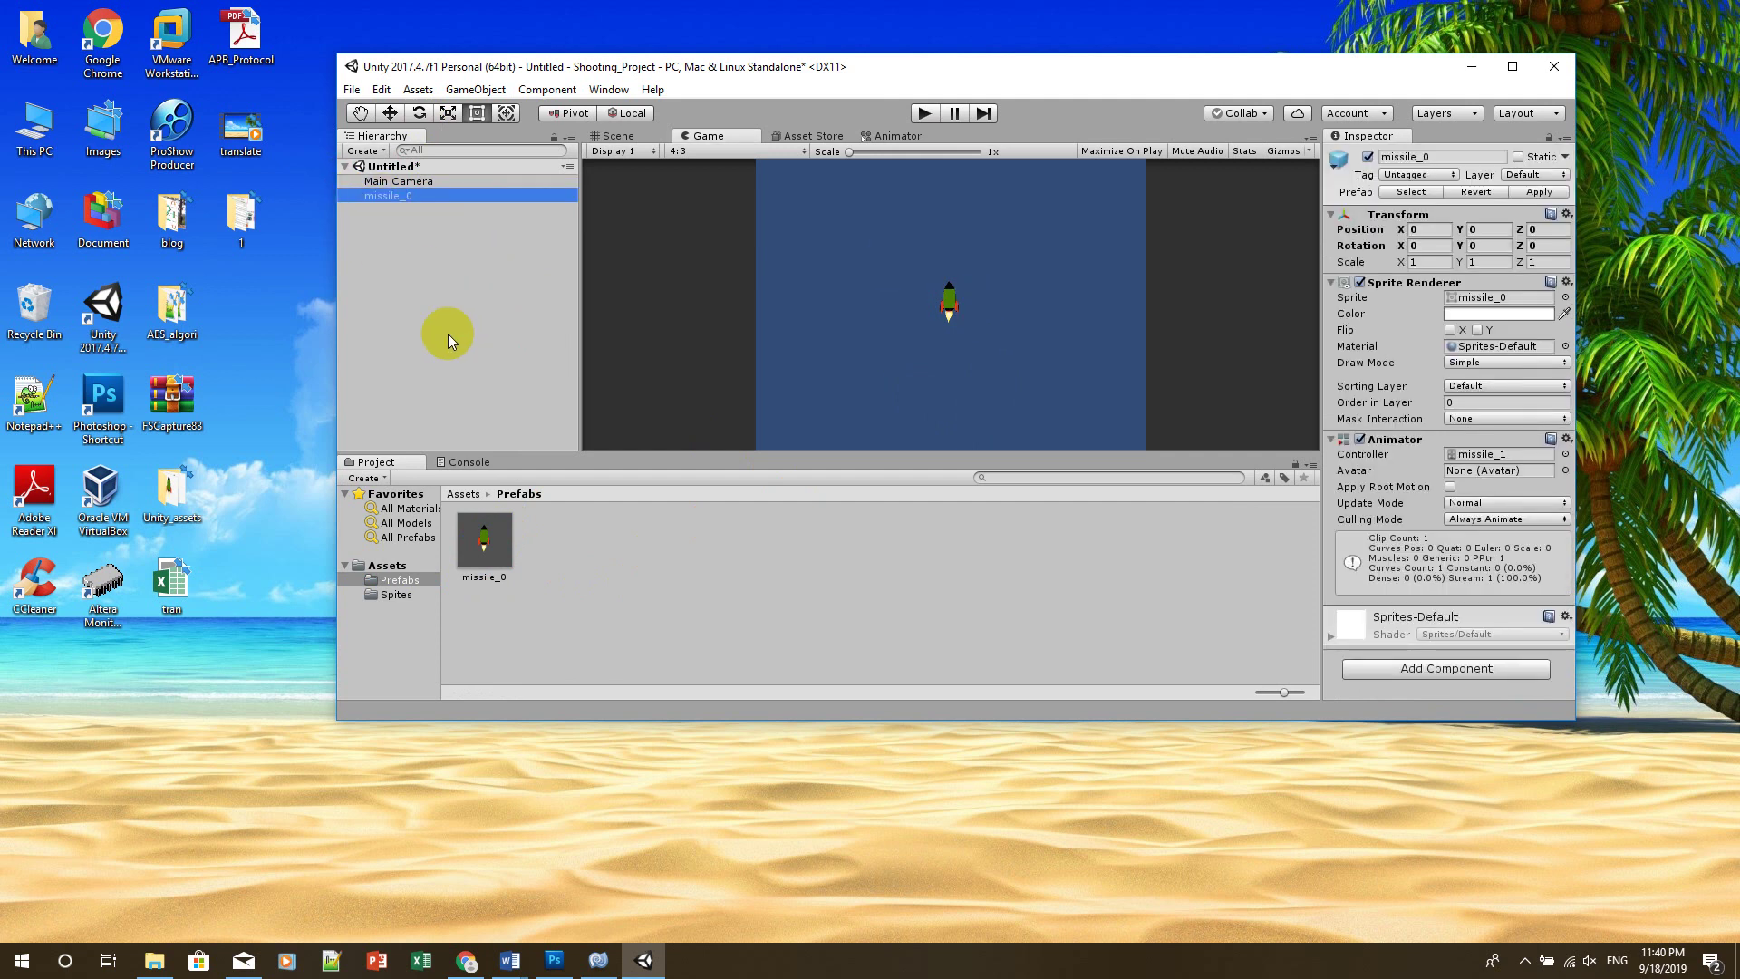
key("Delete")
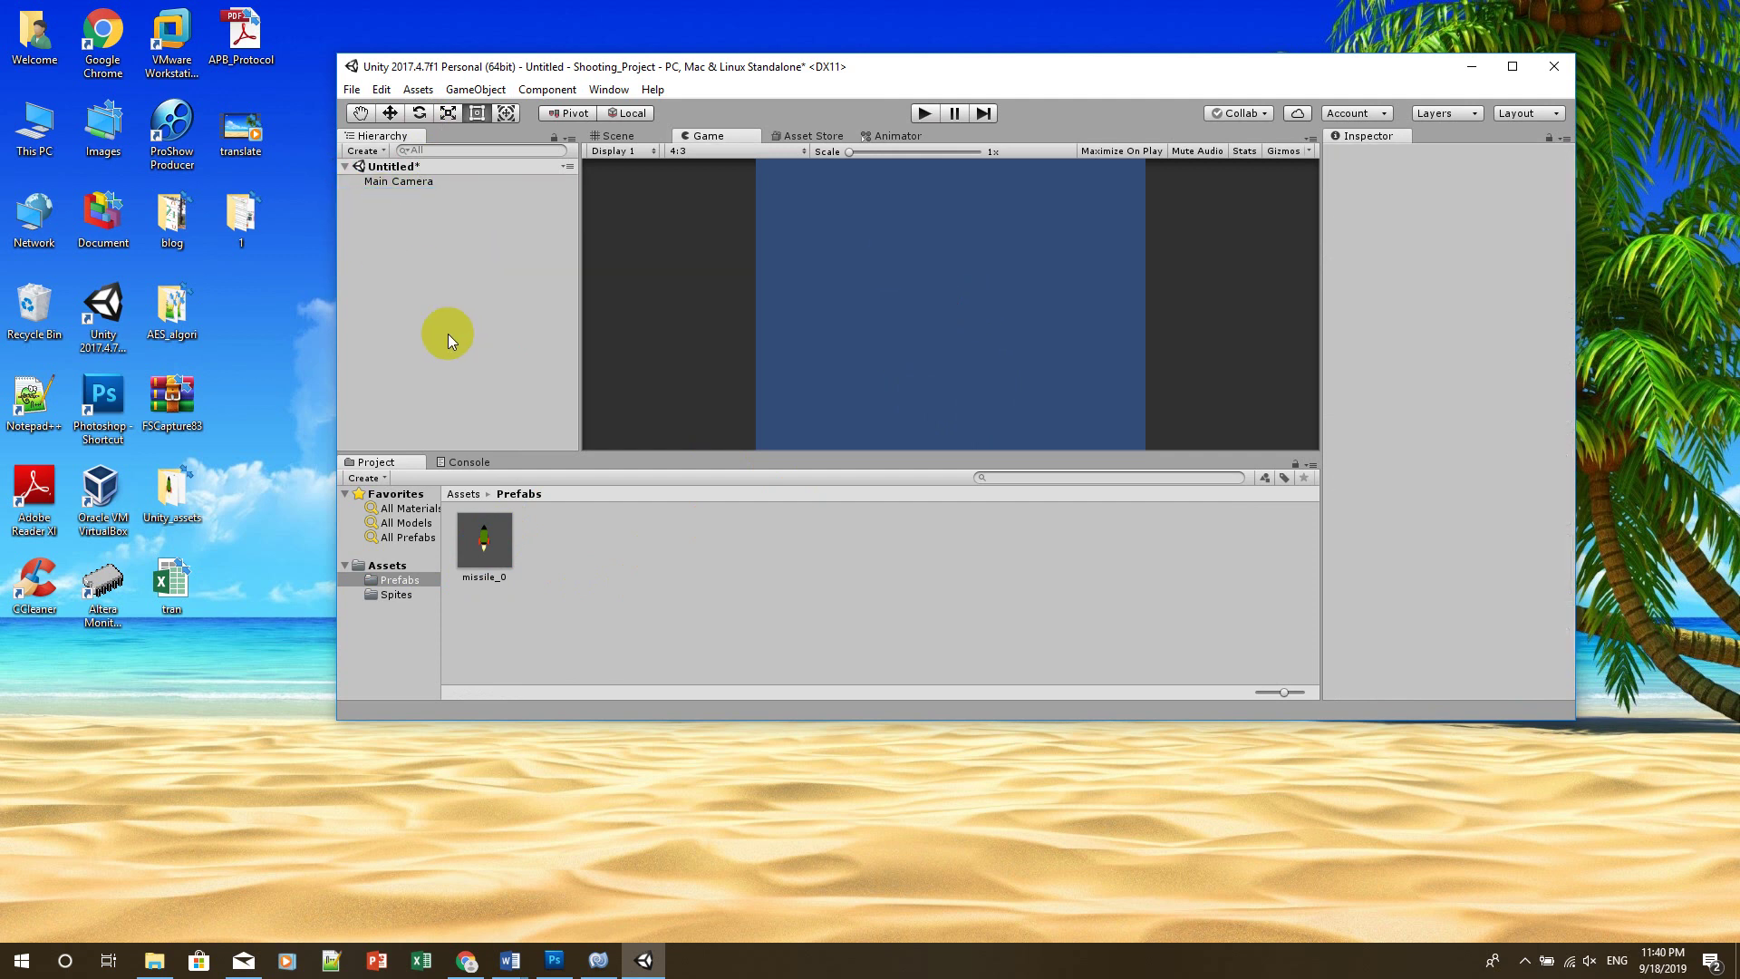
left_click_drag(485, 560, 438, 256)
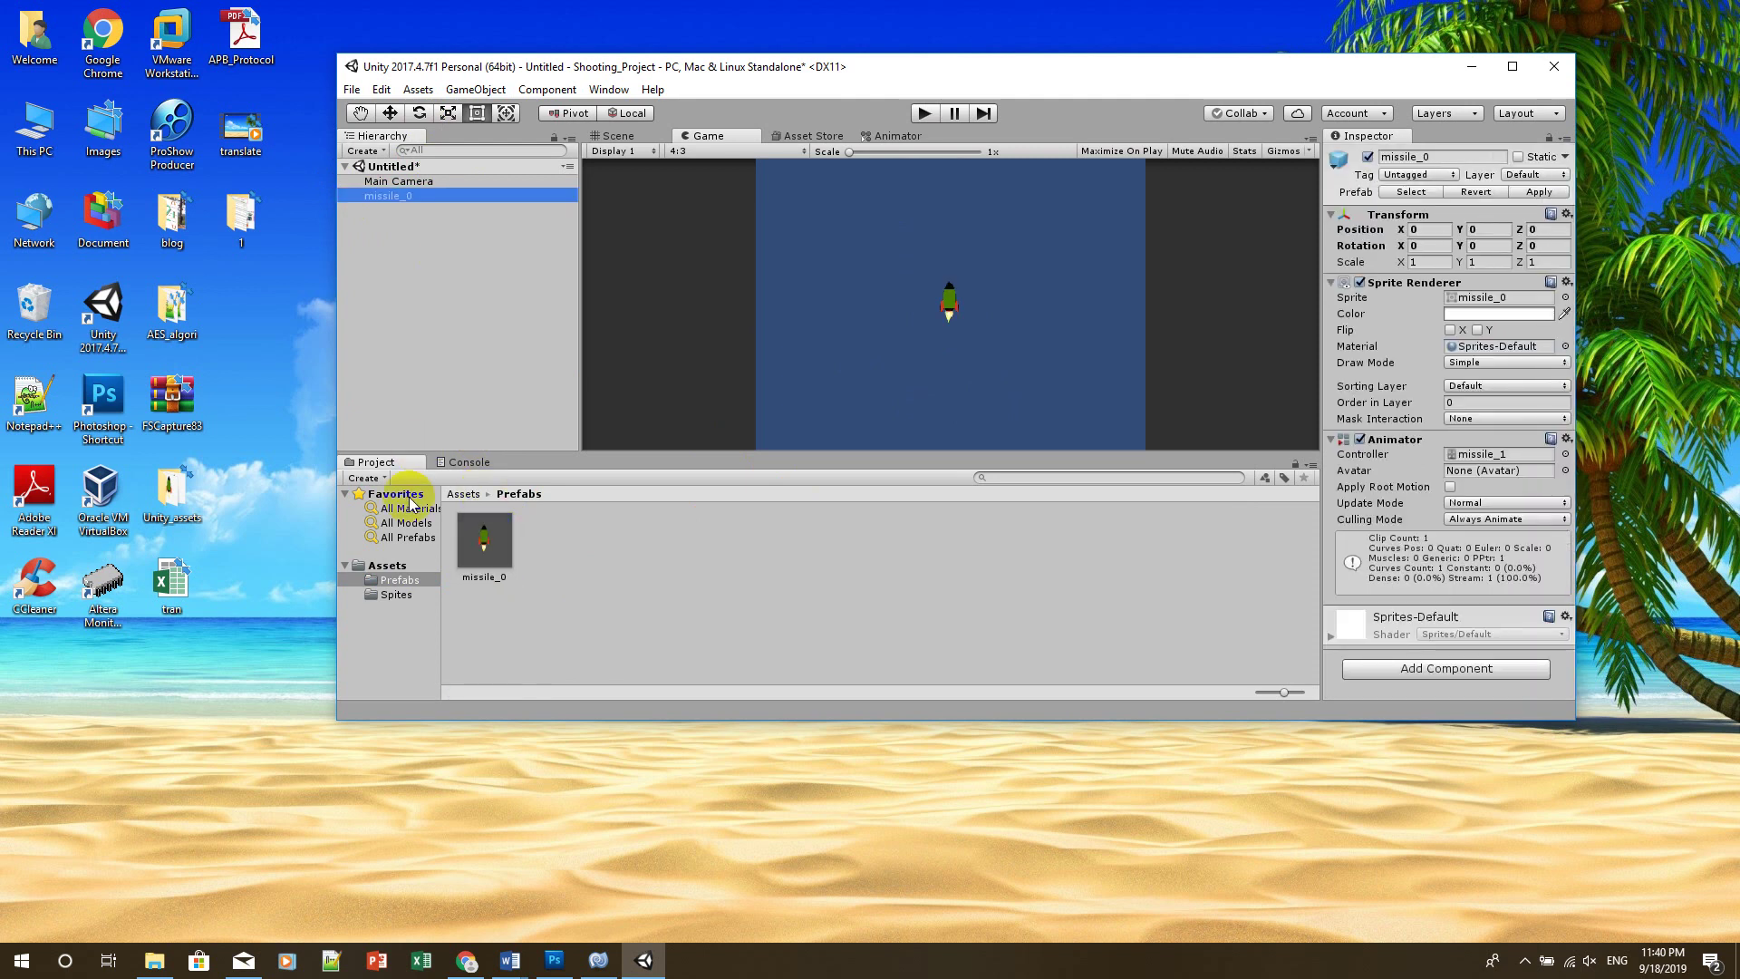
left_click(395, 590)
left_click(487, 544)
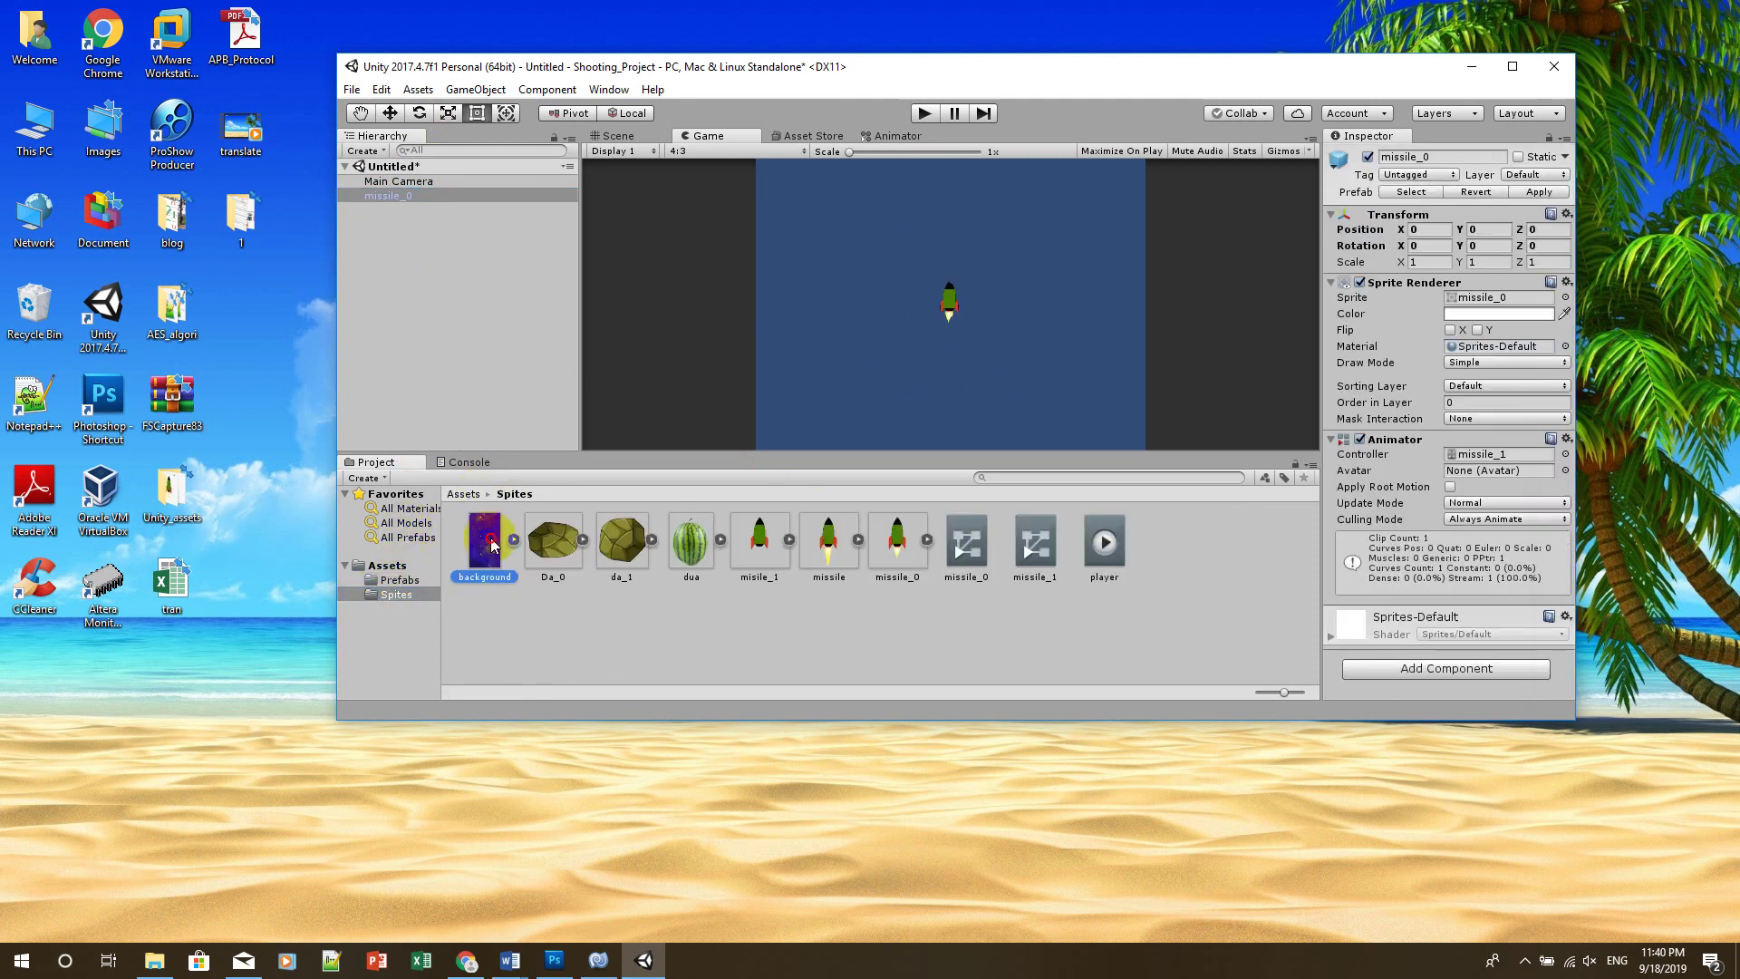
Add the background sprite to the scene with Order in Layer -1, behind the rocket
left_click_drag(492, 544, 415, 268)
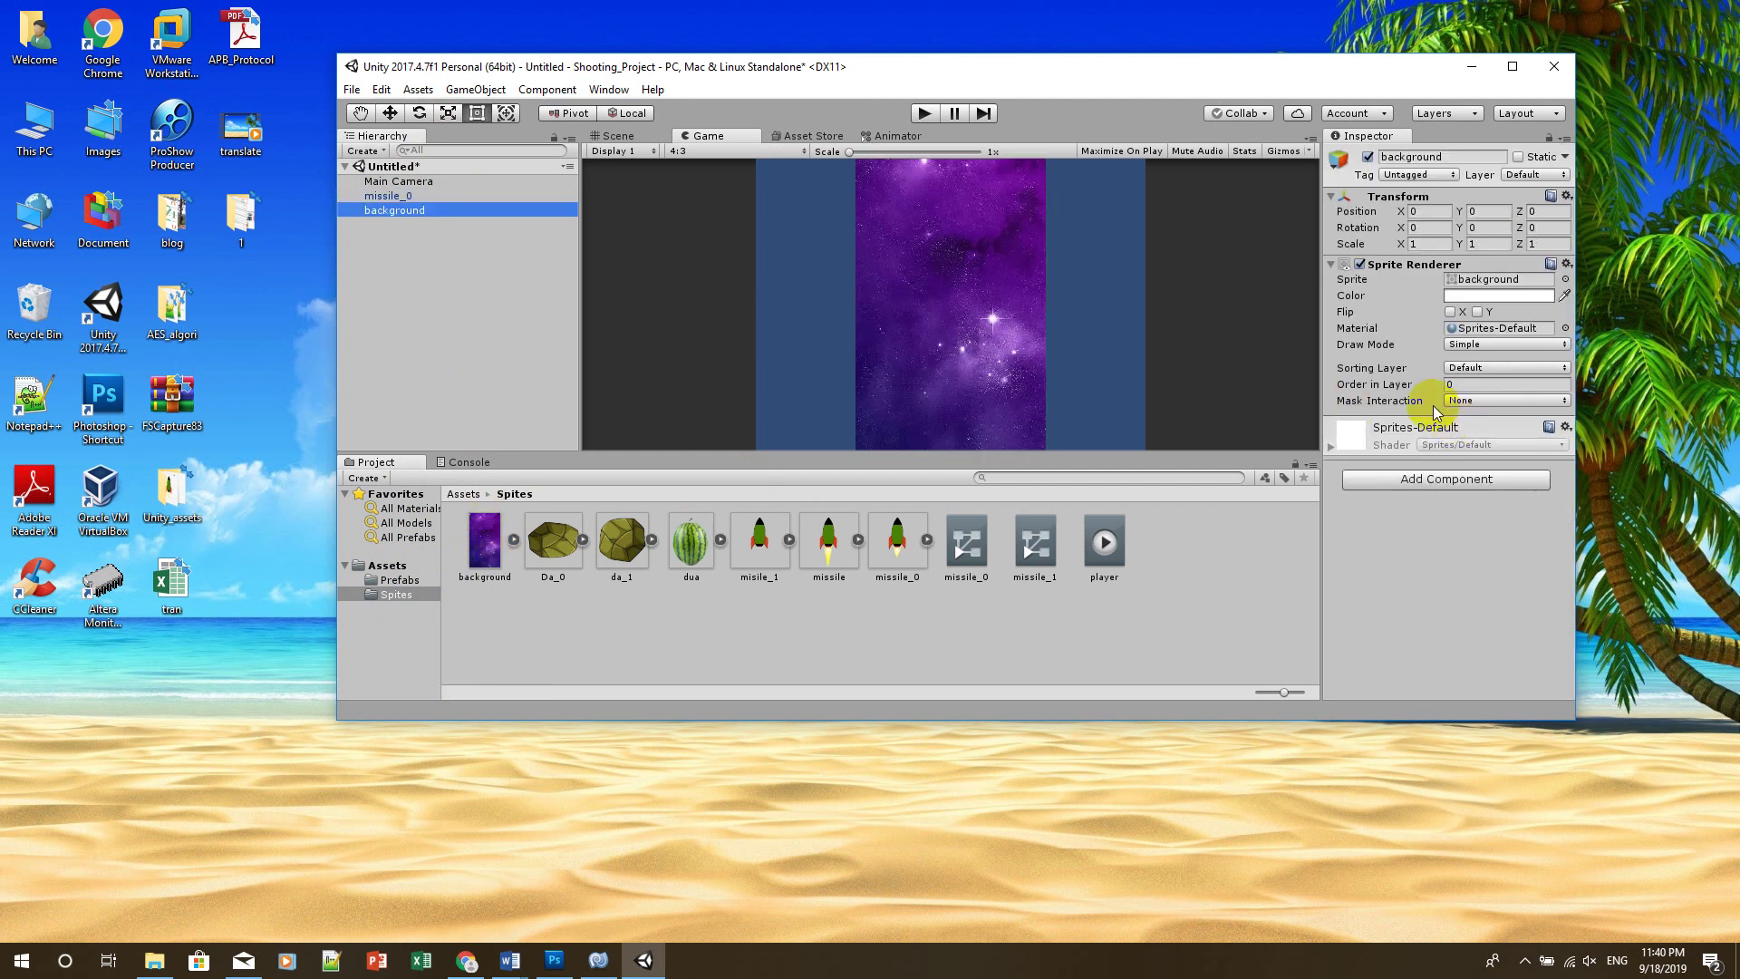
left_click(1466, 384)
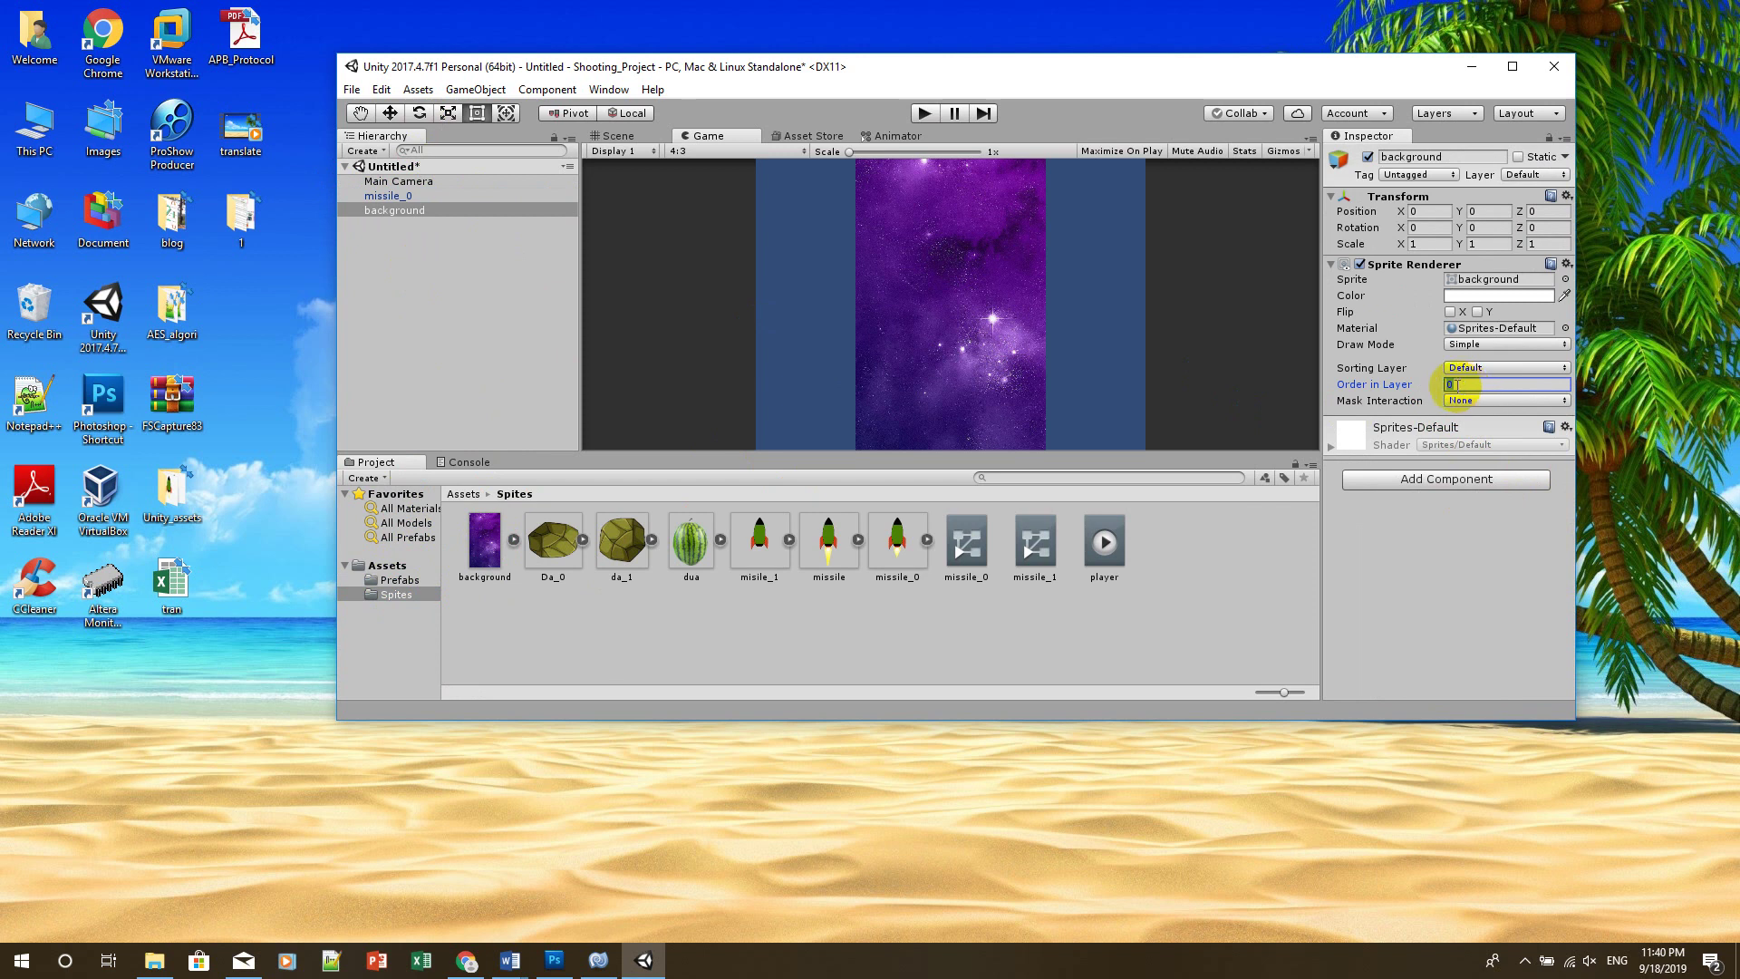
left_click(389, 196)
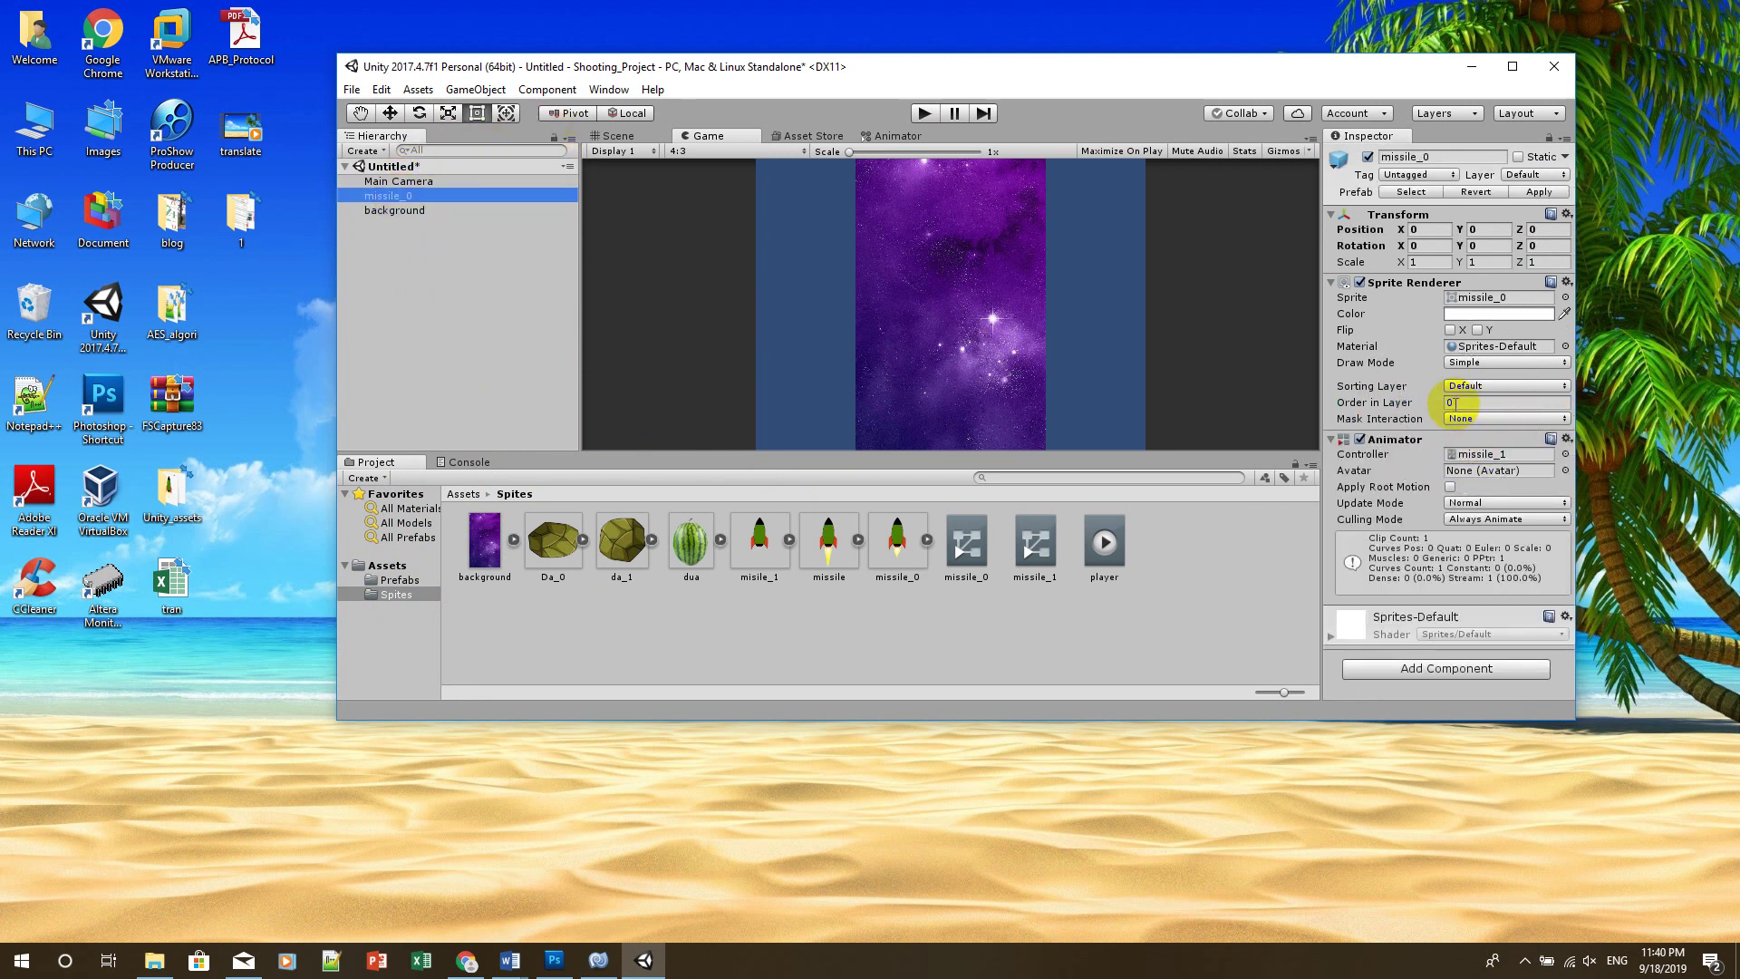
left_click(1452, 404)
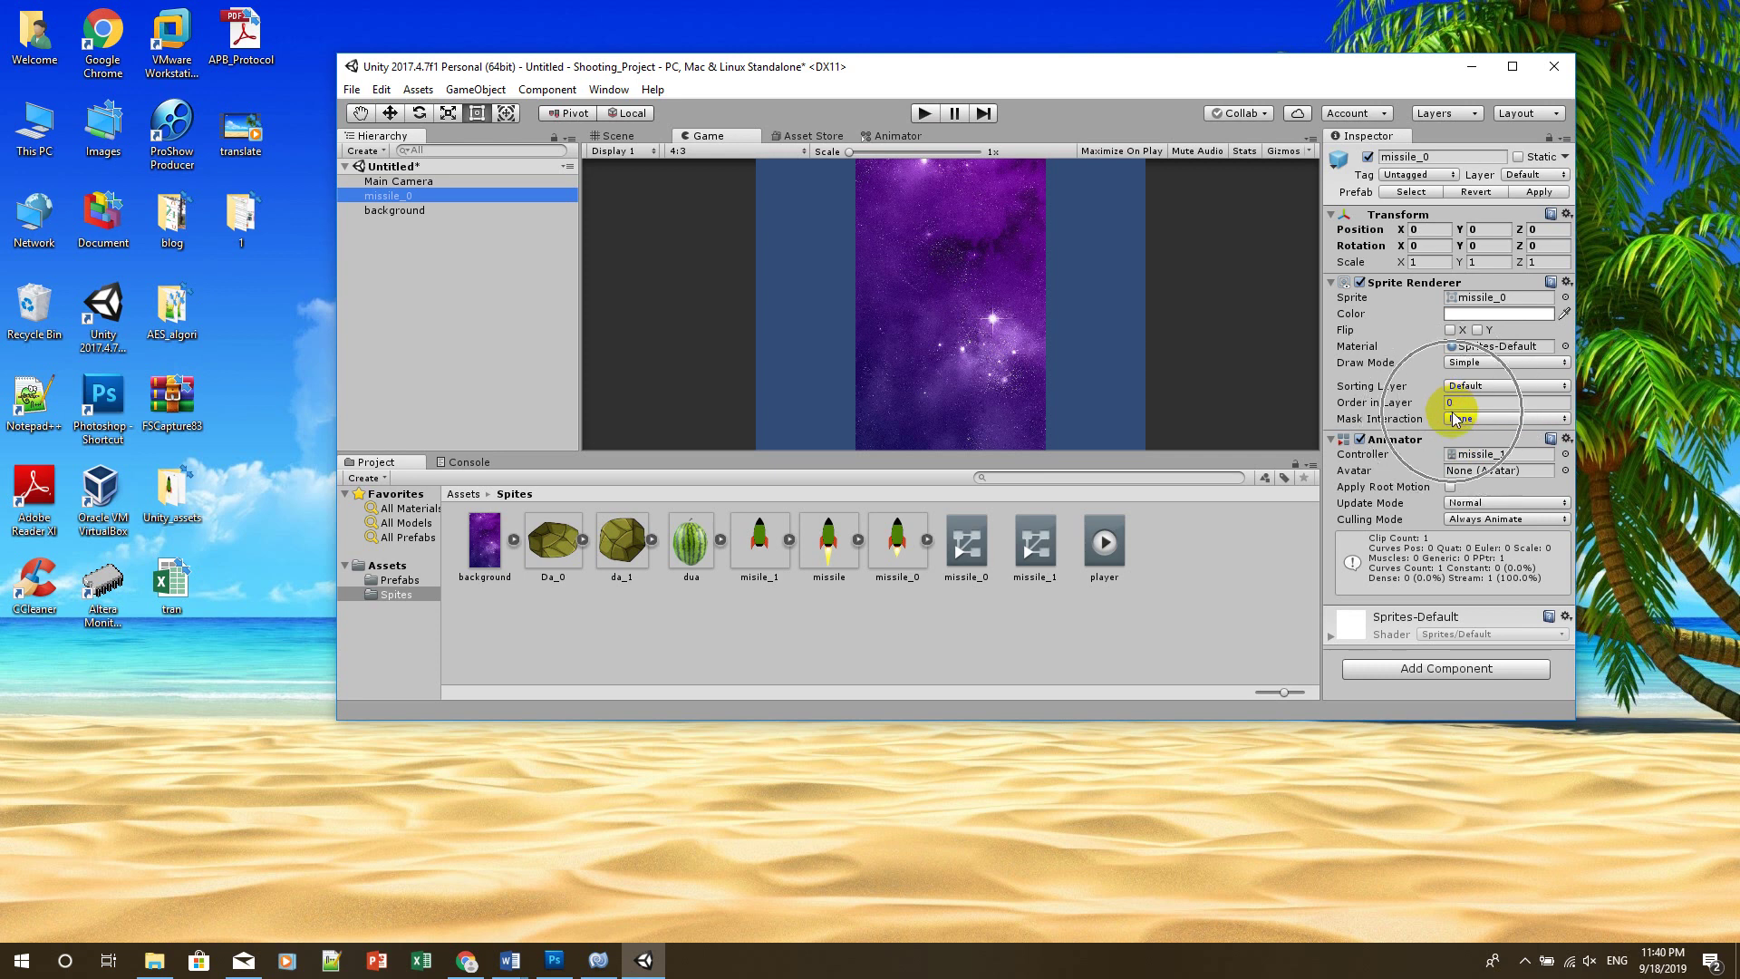
left_click(403, 209)
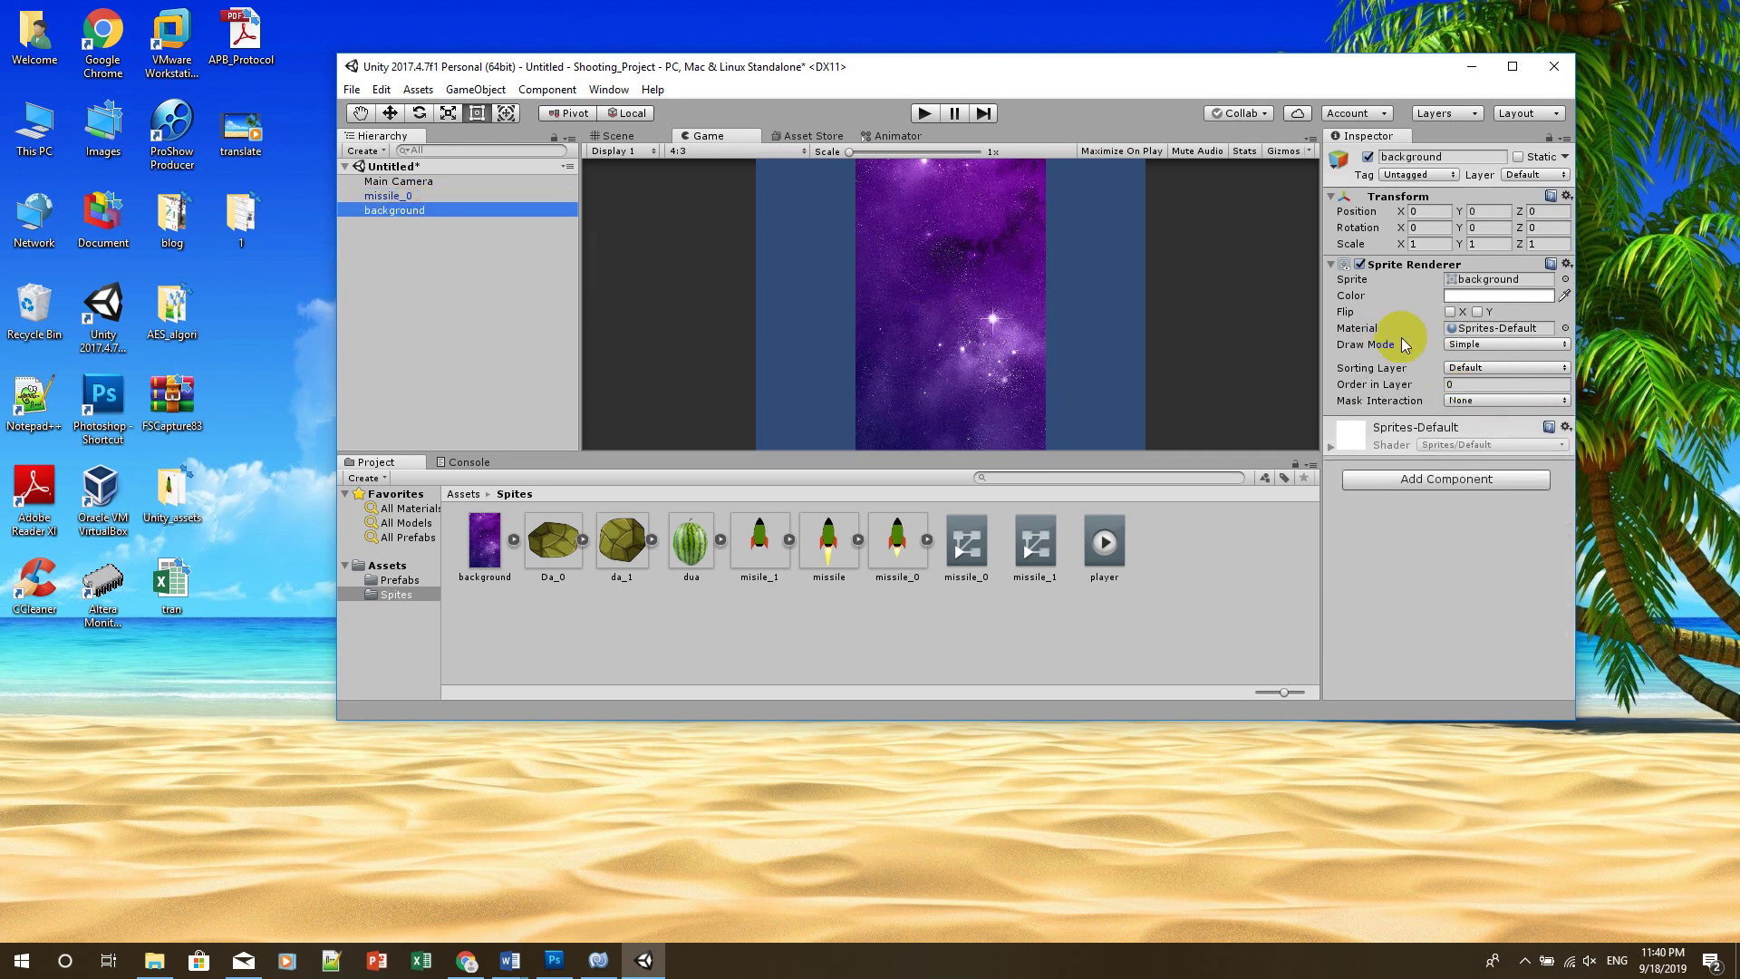
left_click(1461, 383)
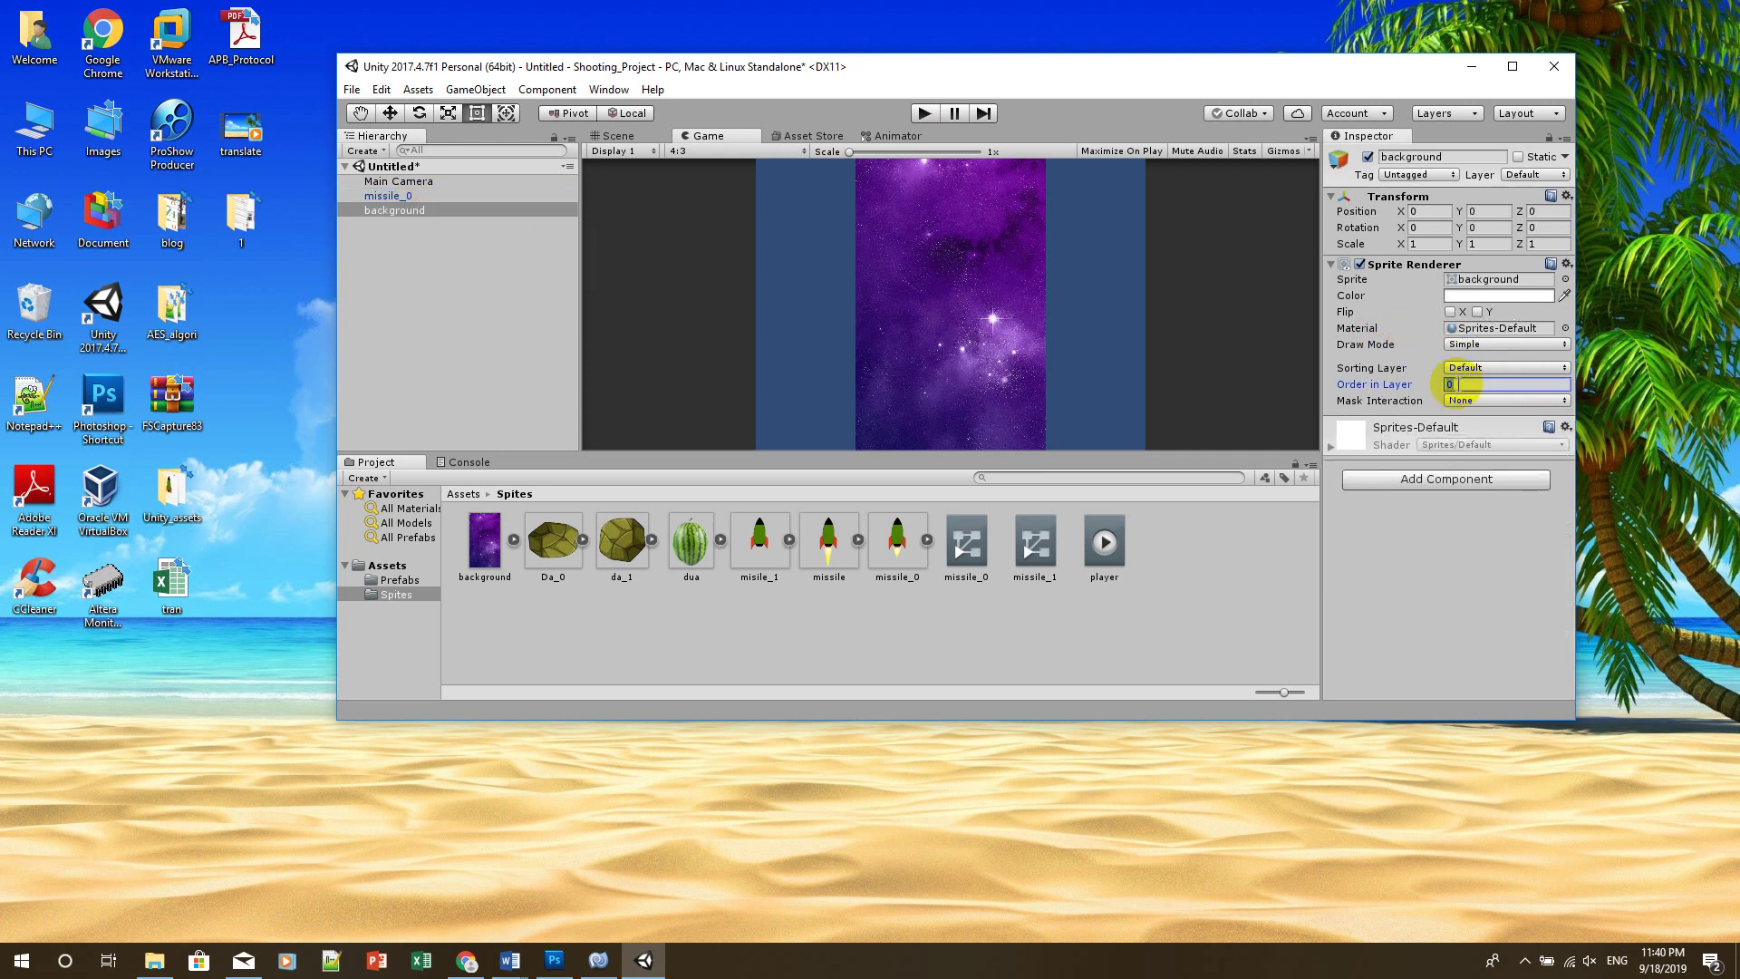
type("-1")
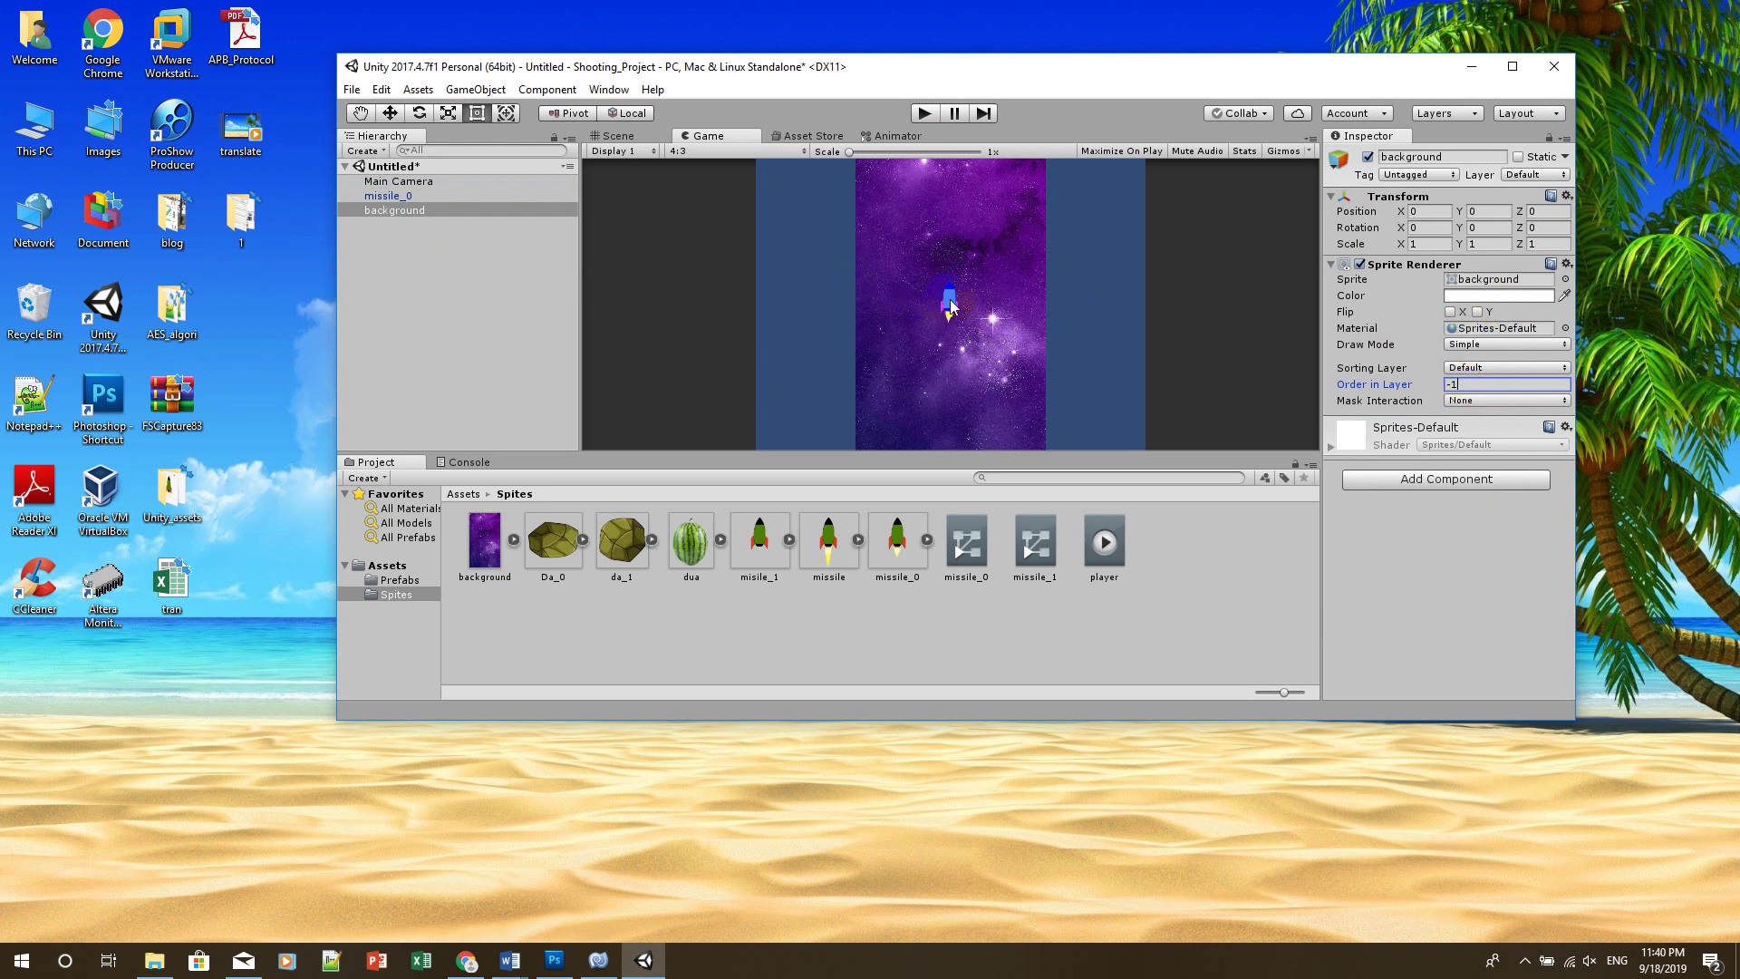
left_click(1248, 549)
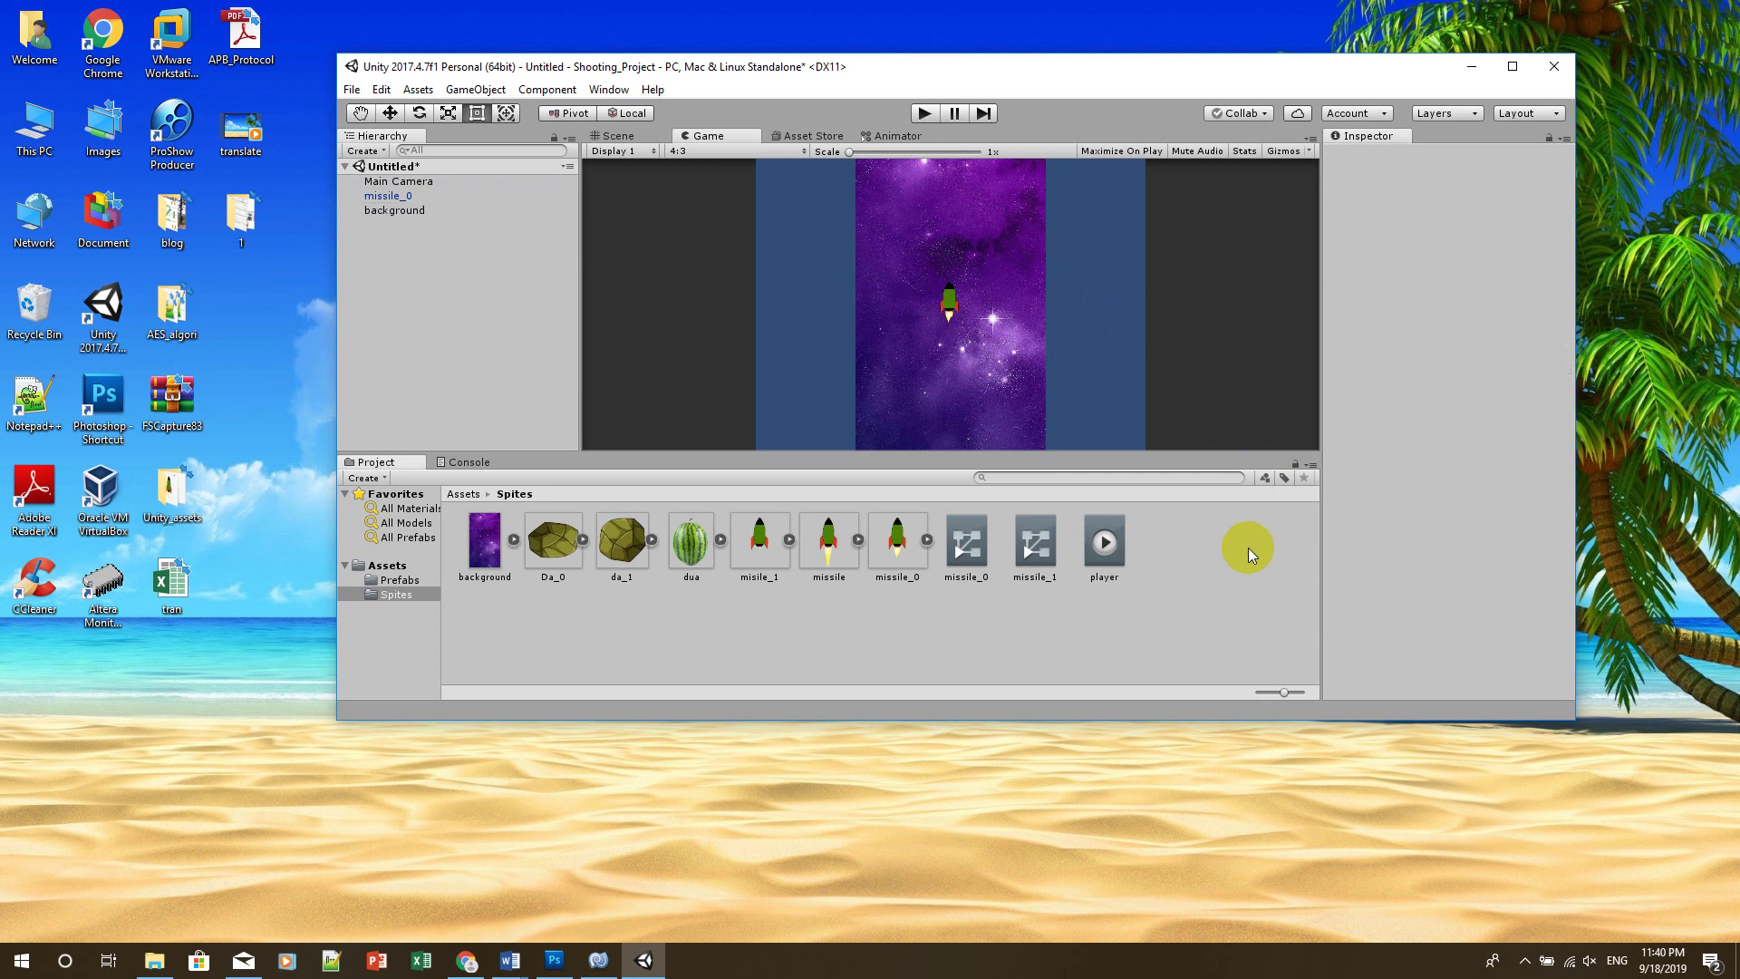
Set the background sprite's Pixels Per Unit to 50 and apply the import settings
left_click(473, 552)
left_click(1456, 274)
type("50")
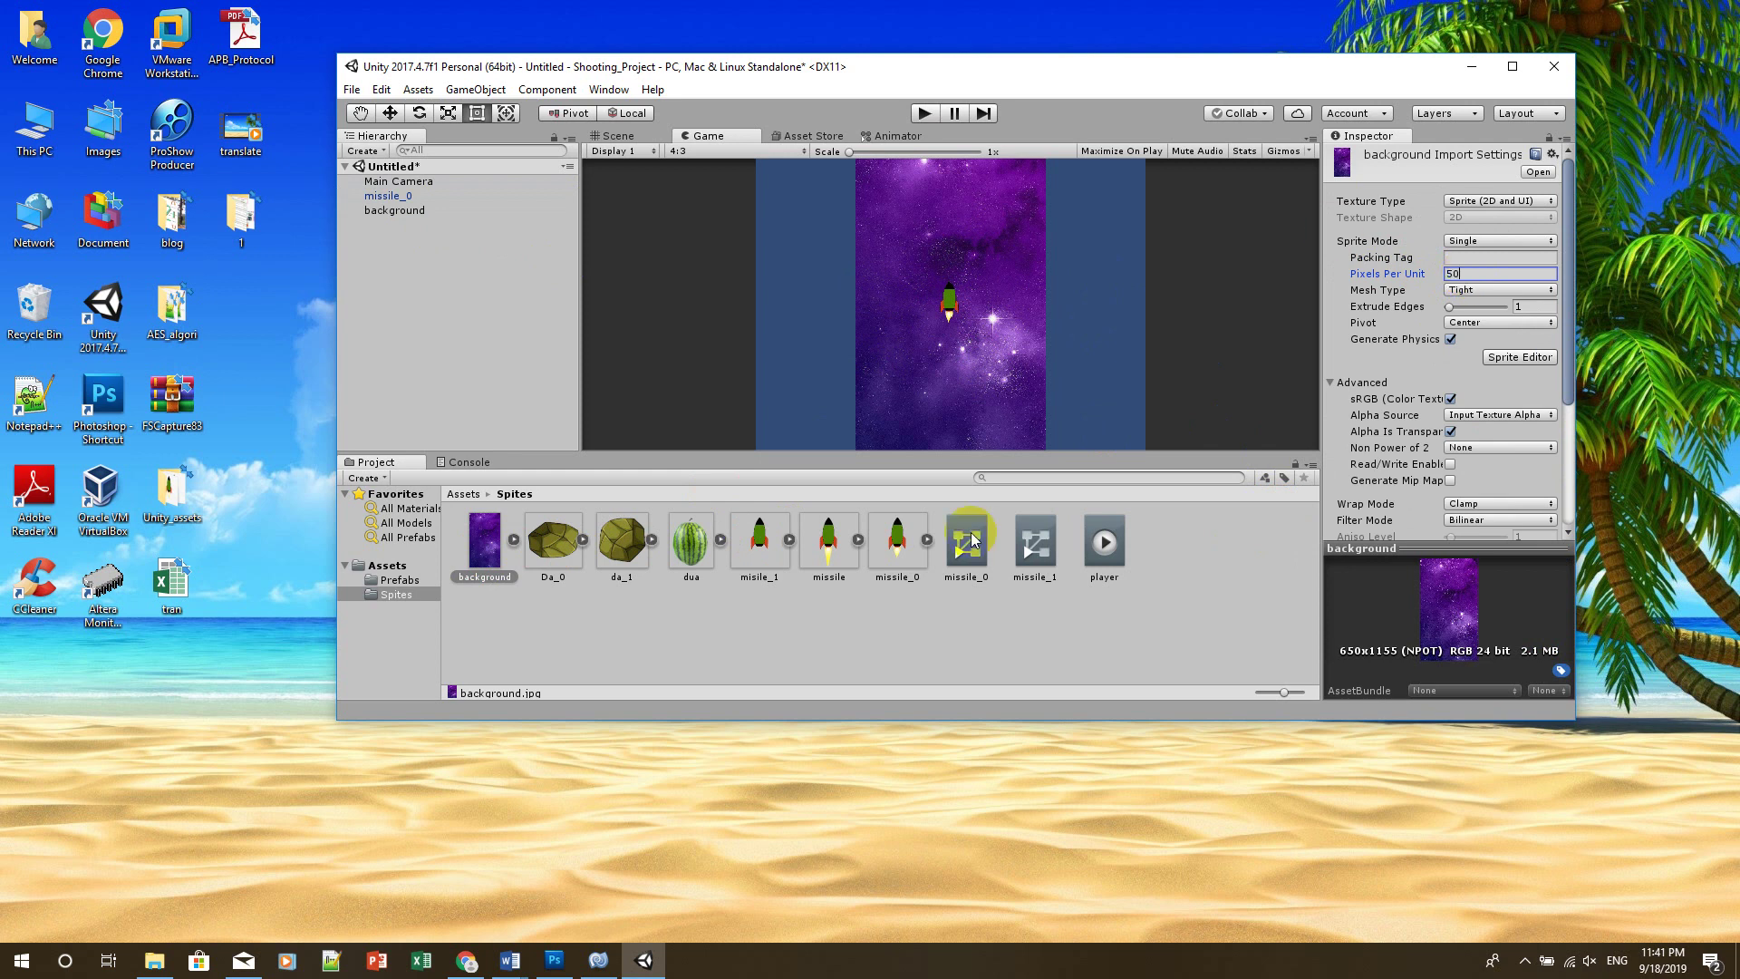
left_click(1466, 274)
left_click(900, 551)
Zoom in and out in the Game view to confirm the starfield fills the screen
left_click(1005, 434)
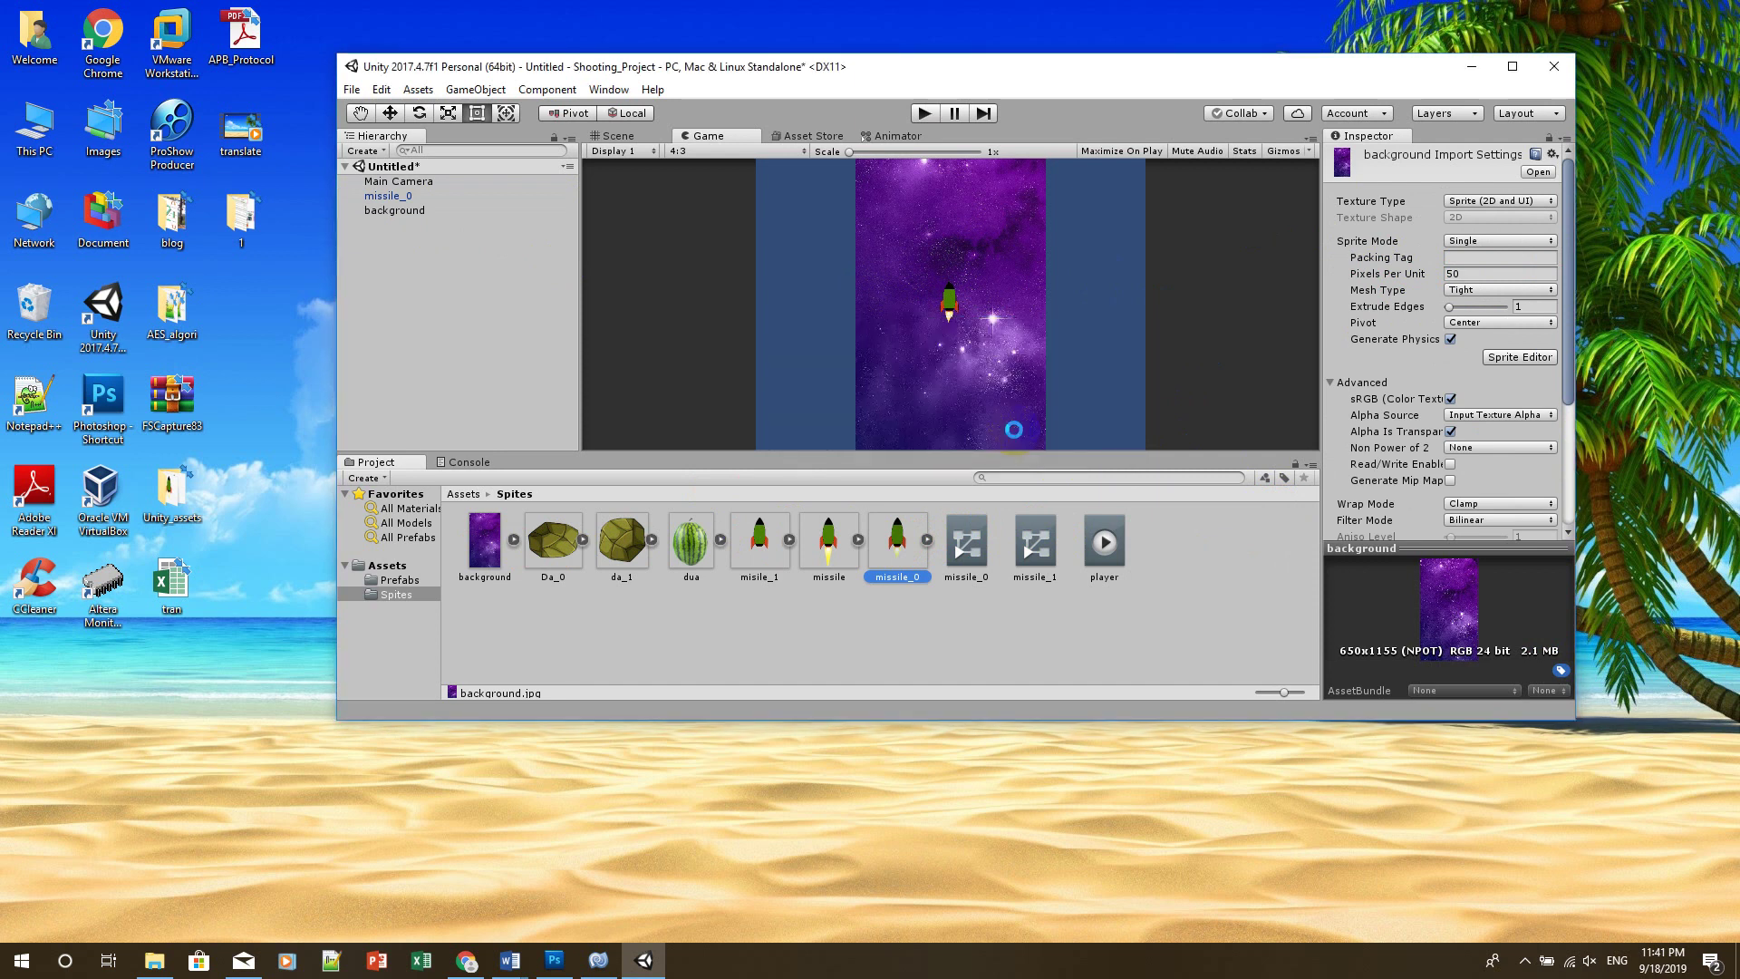
left_click(1028, 334)
left_click(1106, 398)
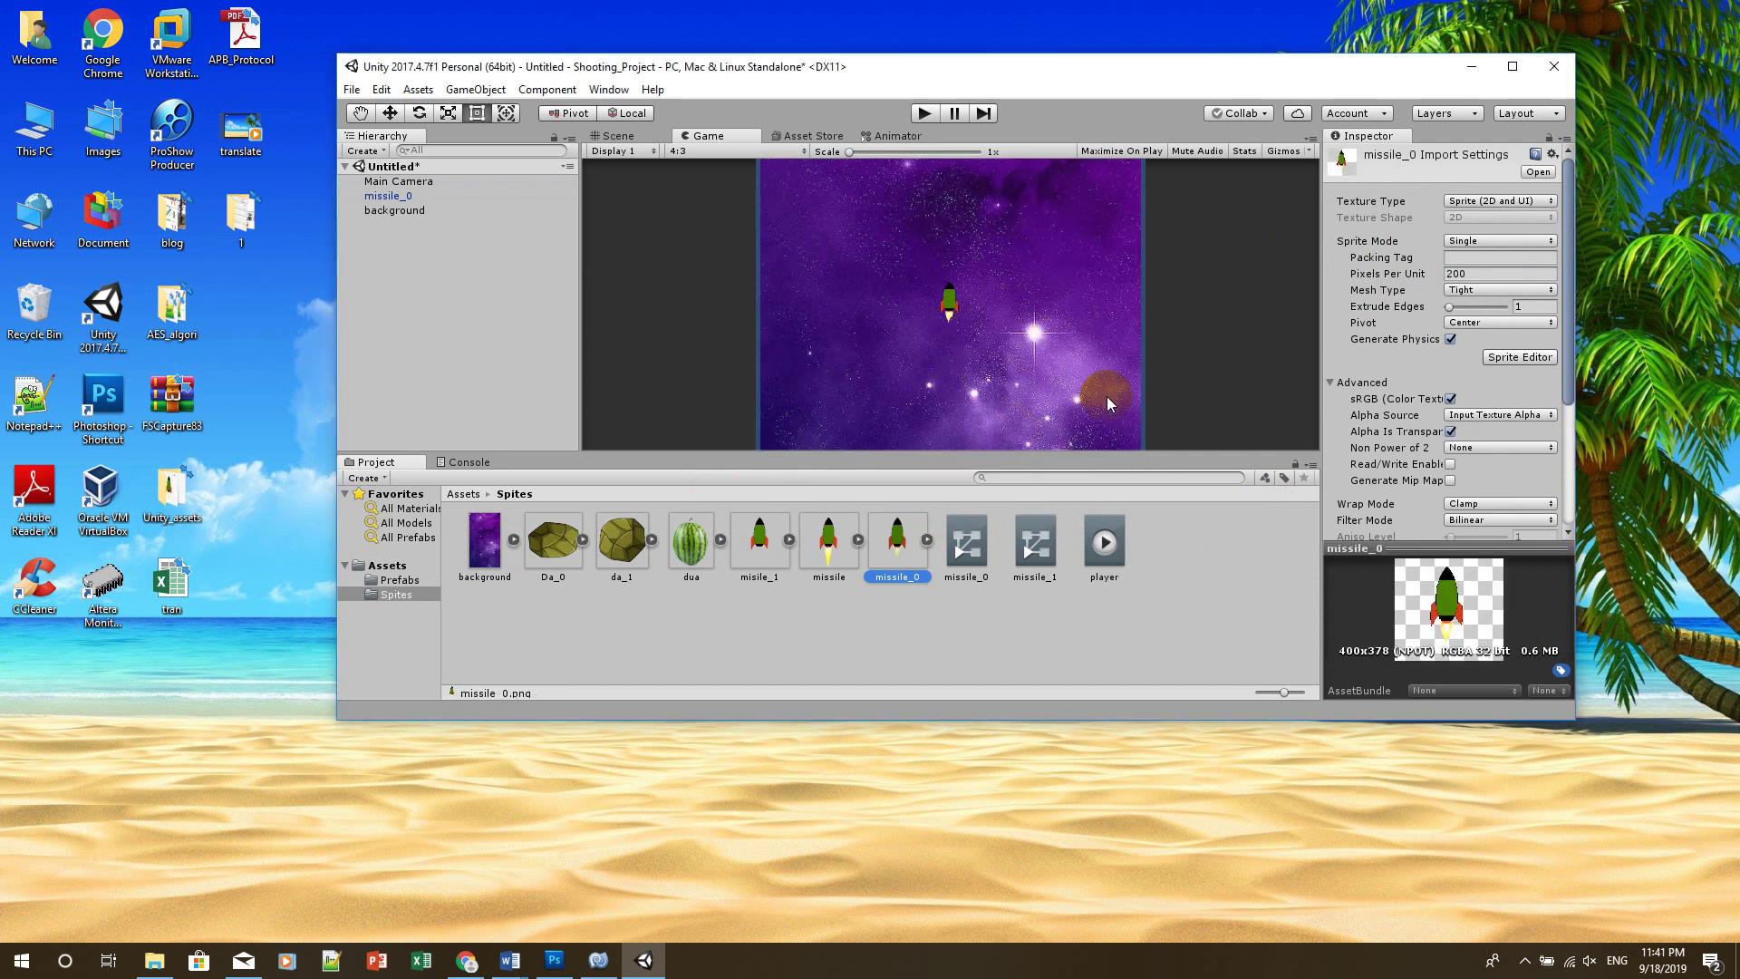
scroll(928, 248, "up", 1)
scroll(928, 248, "up", 1)
scroll(928, 248, "up", 2)
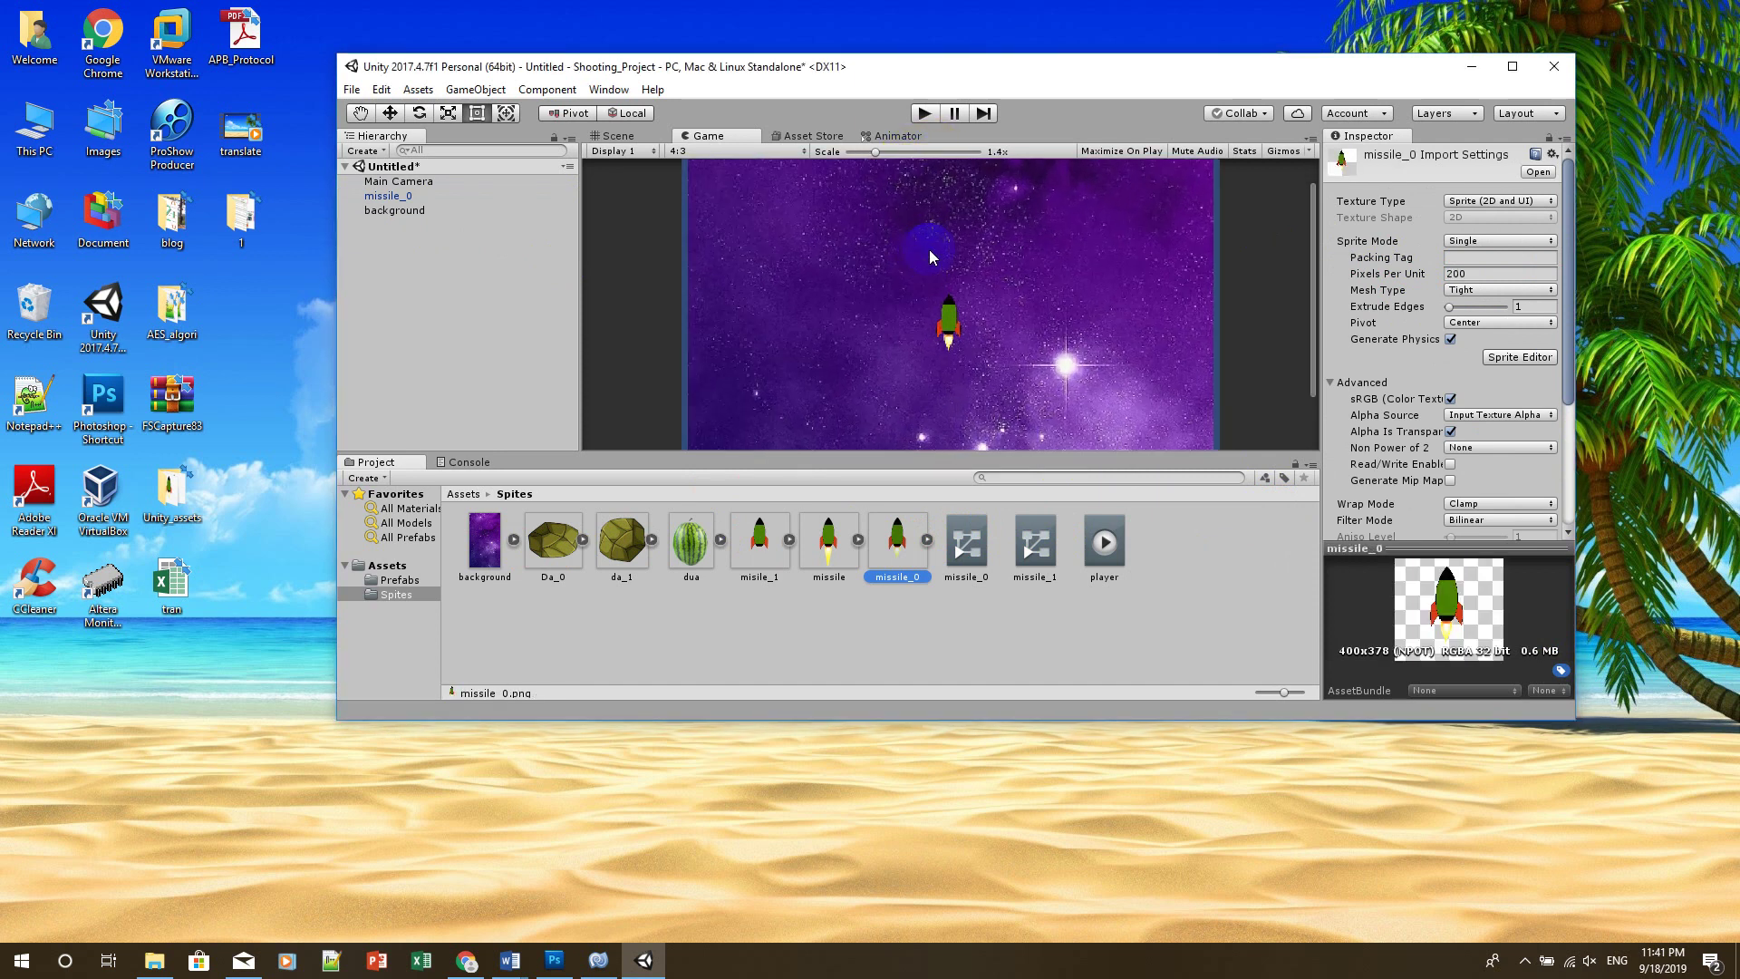
scroll(928, 248, "up", 1)
scroll(928, 249, "down", 1)
scroll(928, 248, "down", 1)
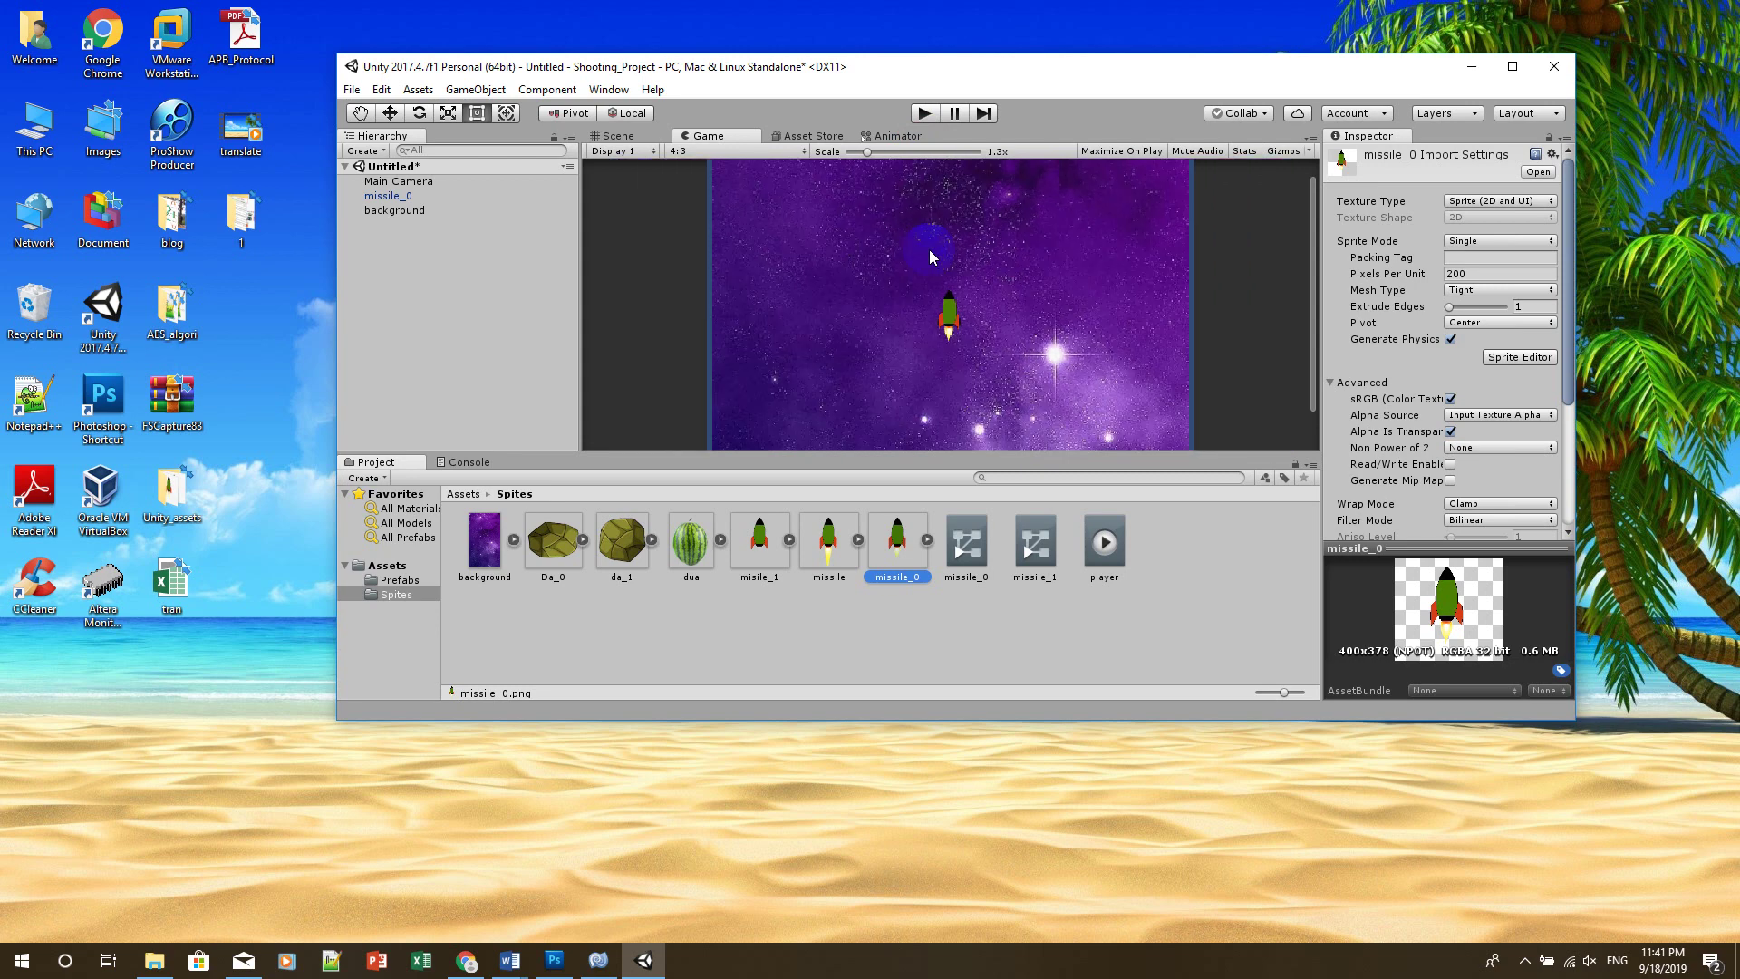
scroll(928, 249, "down", 2)
scroll(928, 248, "down", 2)
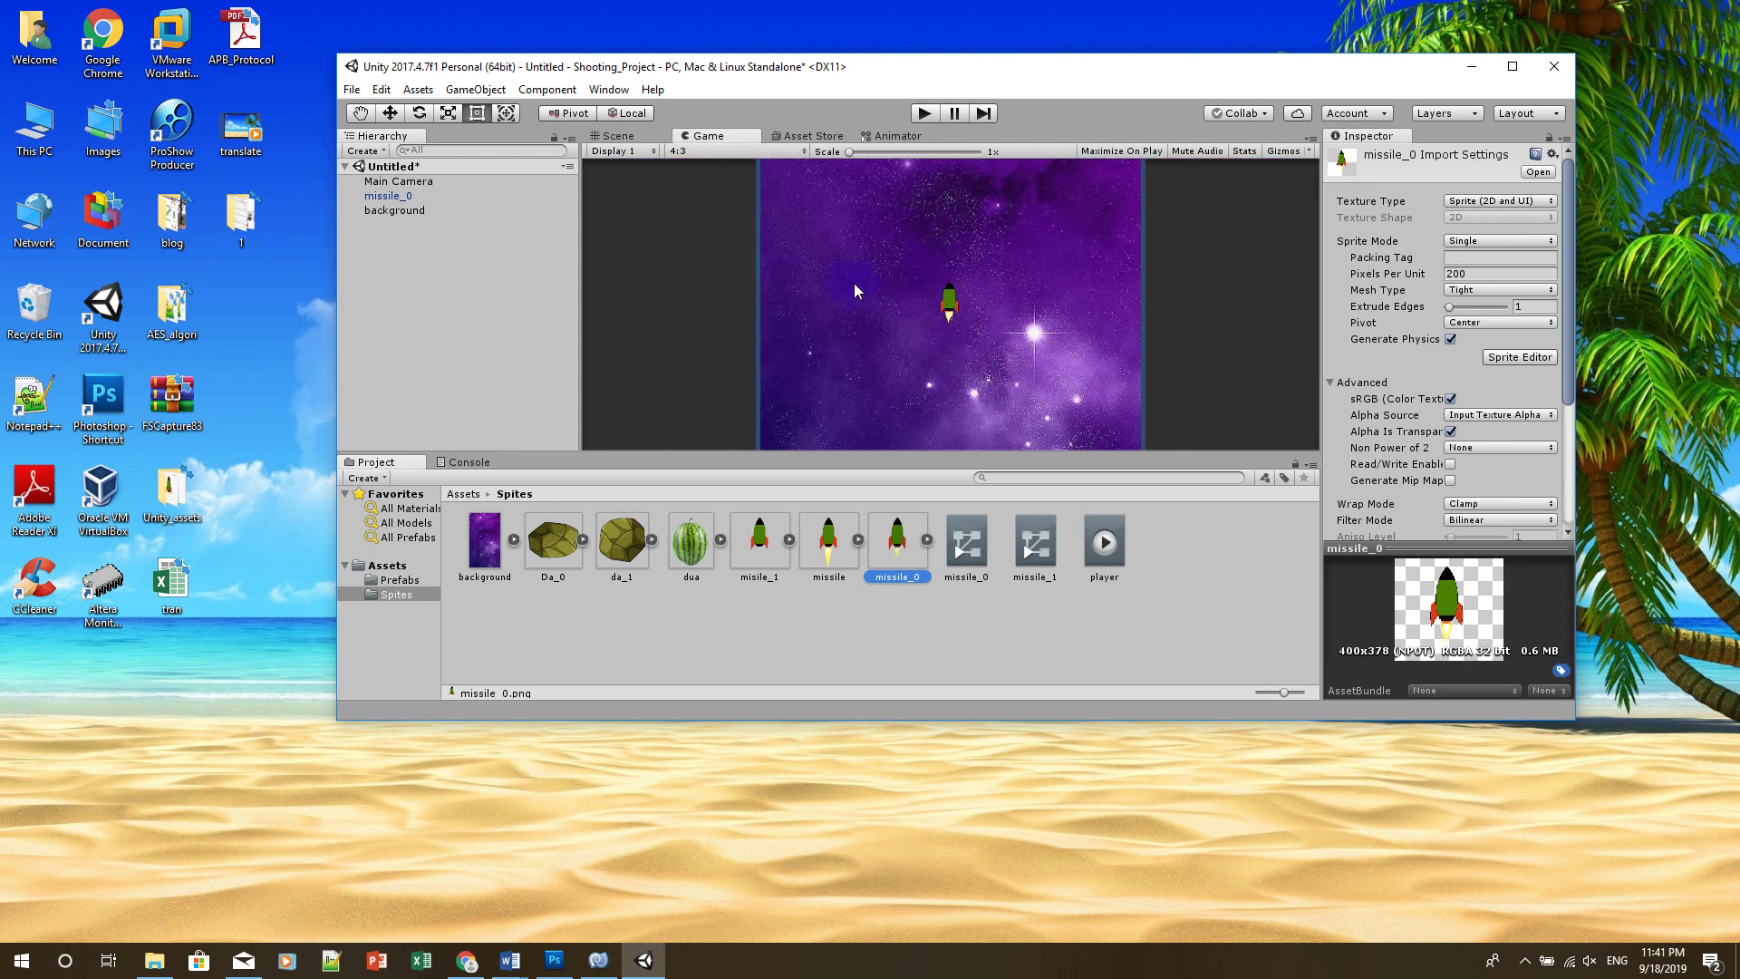
Drag the background object into Assets/Prefabs to make it a prefab
left_click(404, 212)
left_click(397, 197)
left_click(400, 212)
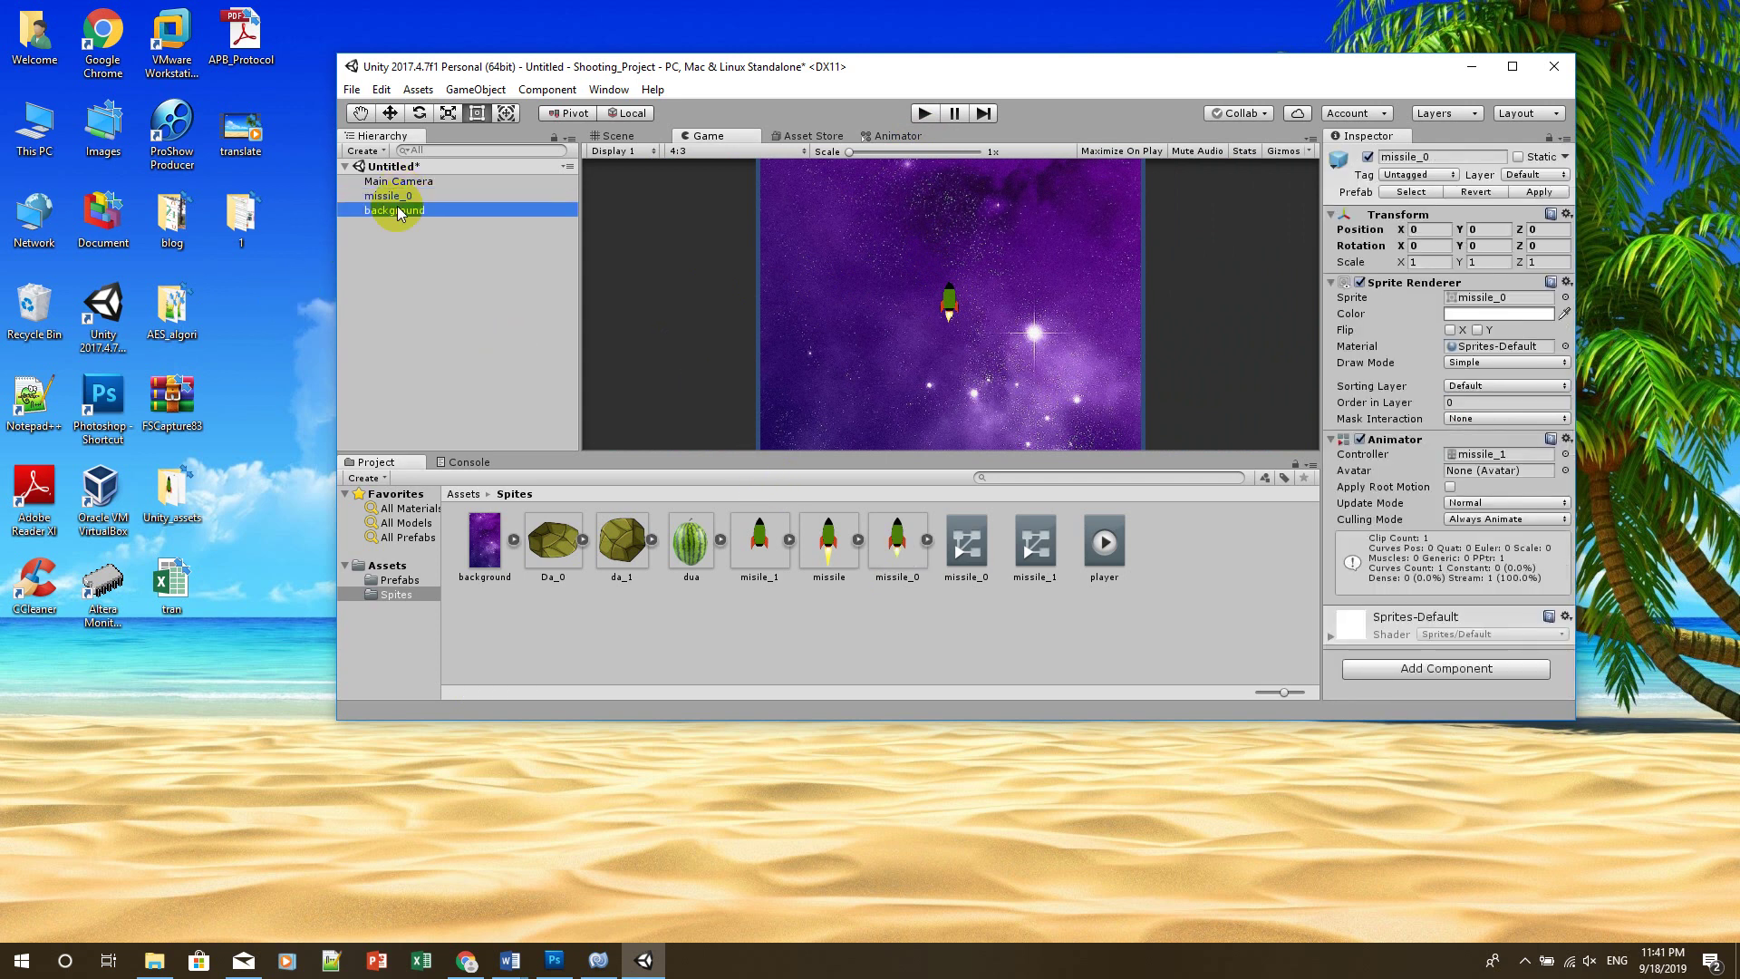
left_click(399, 580)
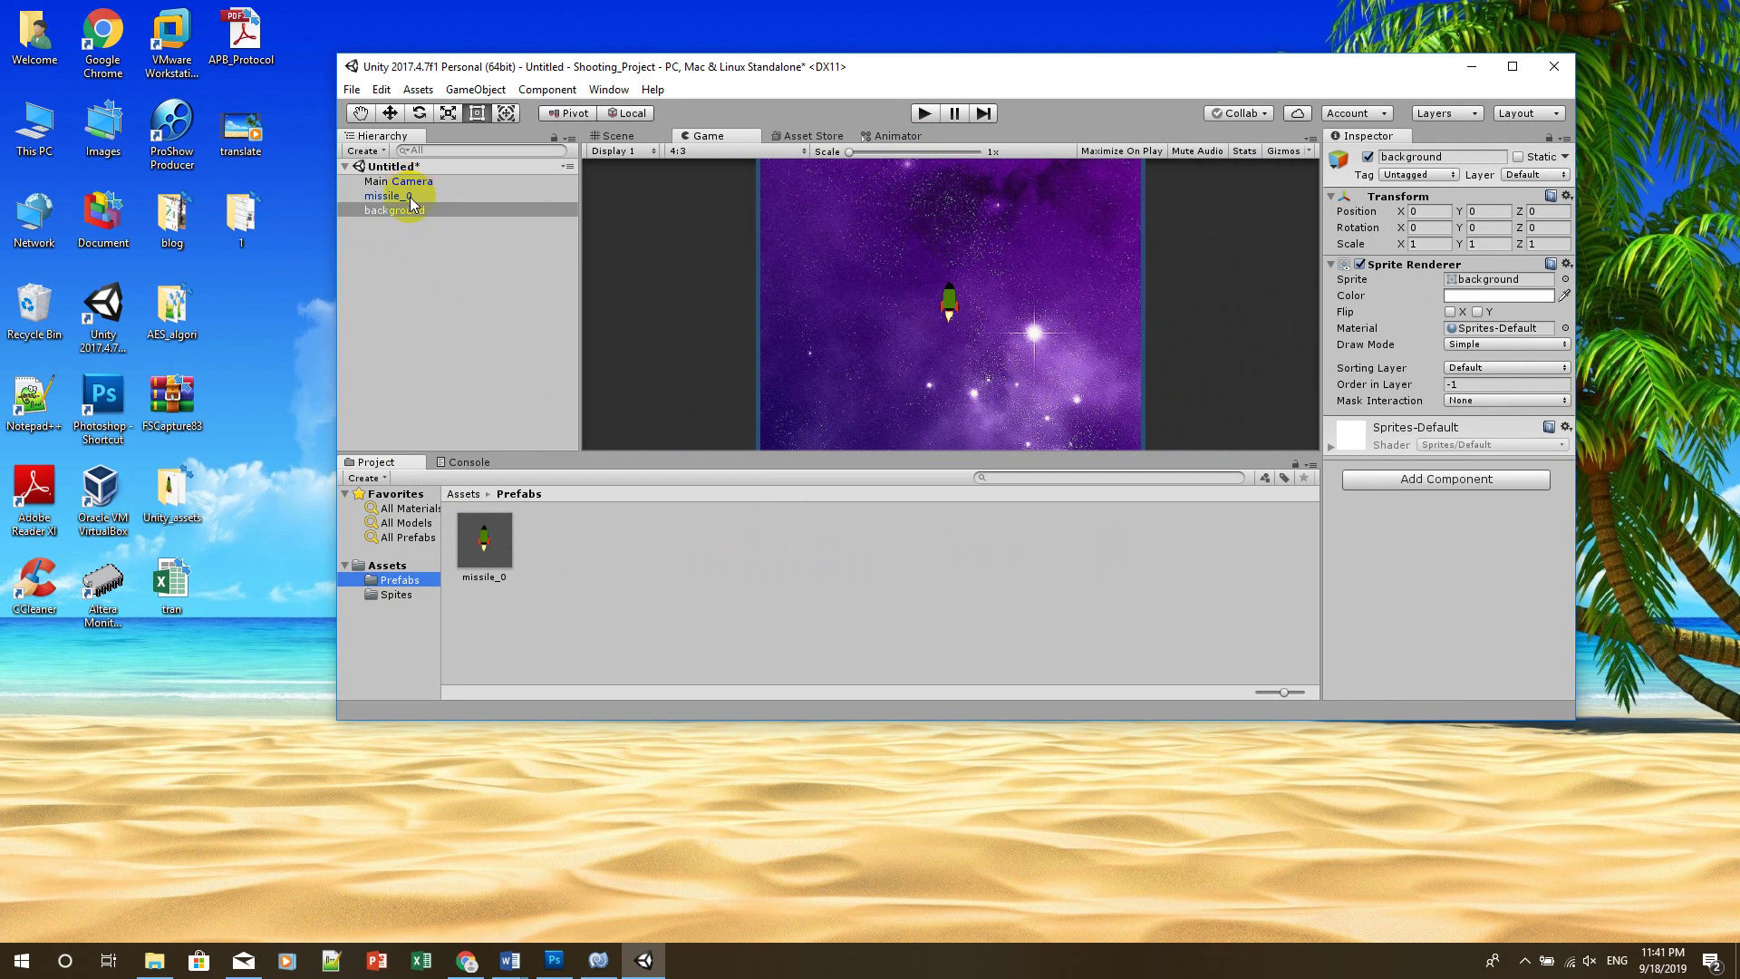
left_click_drag(404, 211, 632, 584)
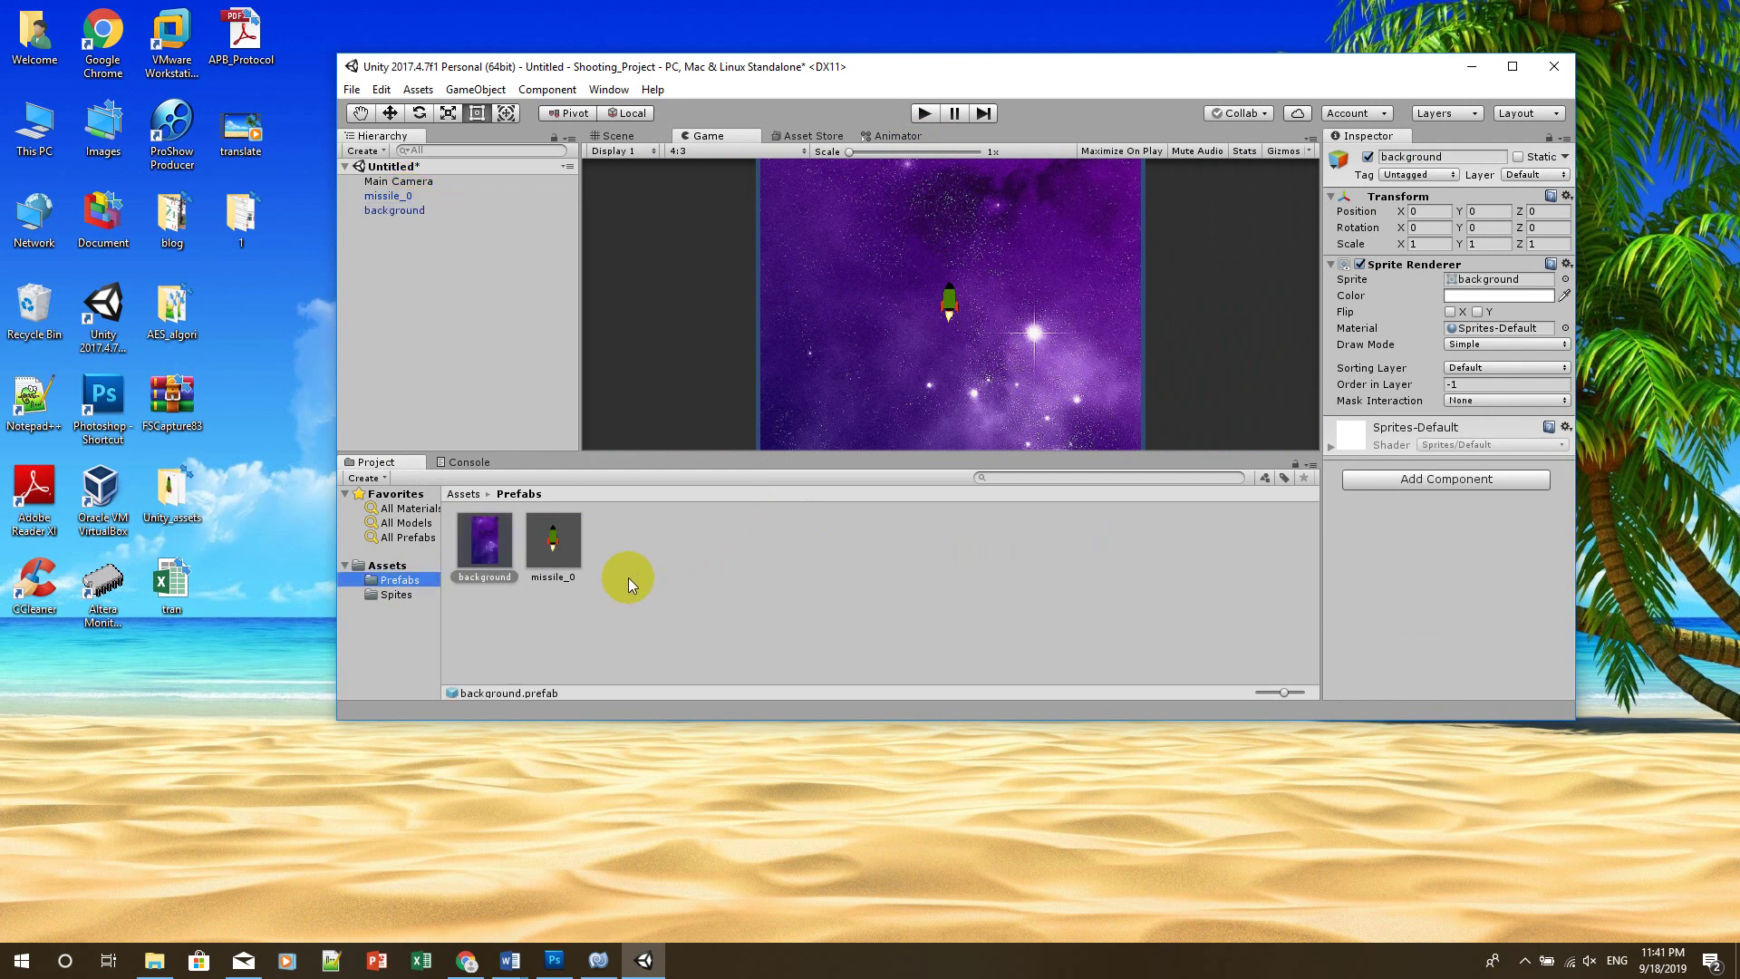
Delete the scene's background and drag the background prefab back into the Hierarchy
left_click(384, 211)
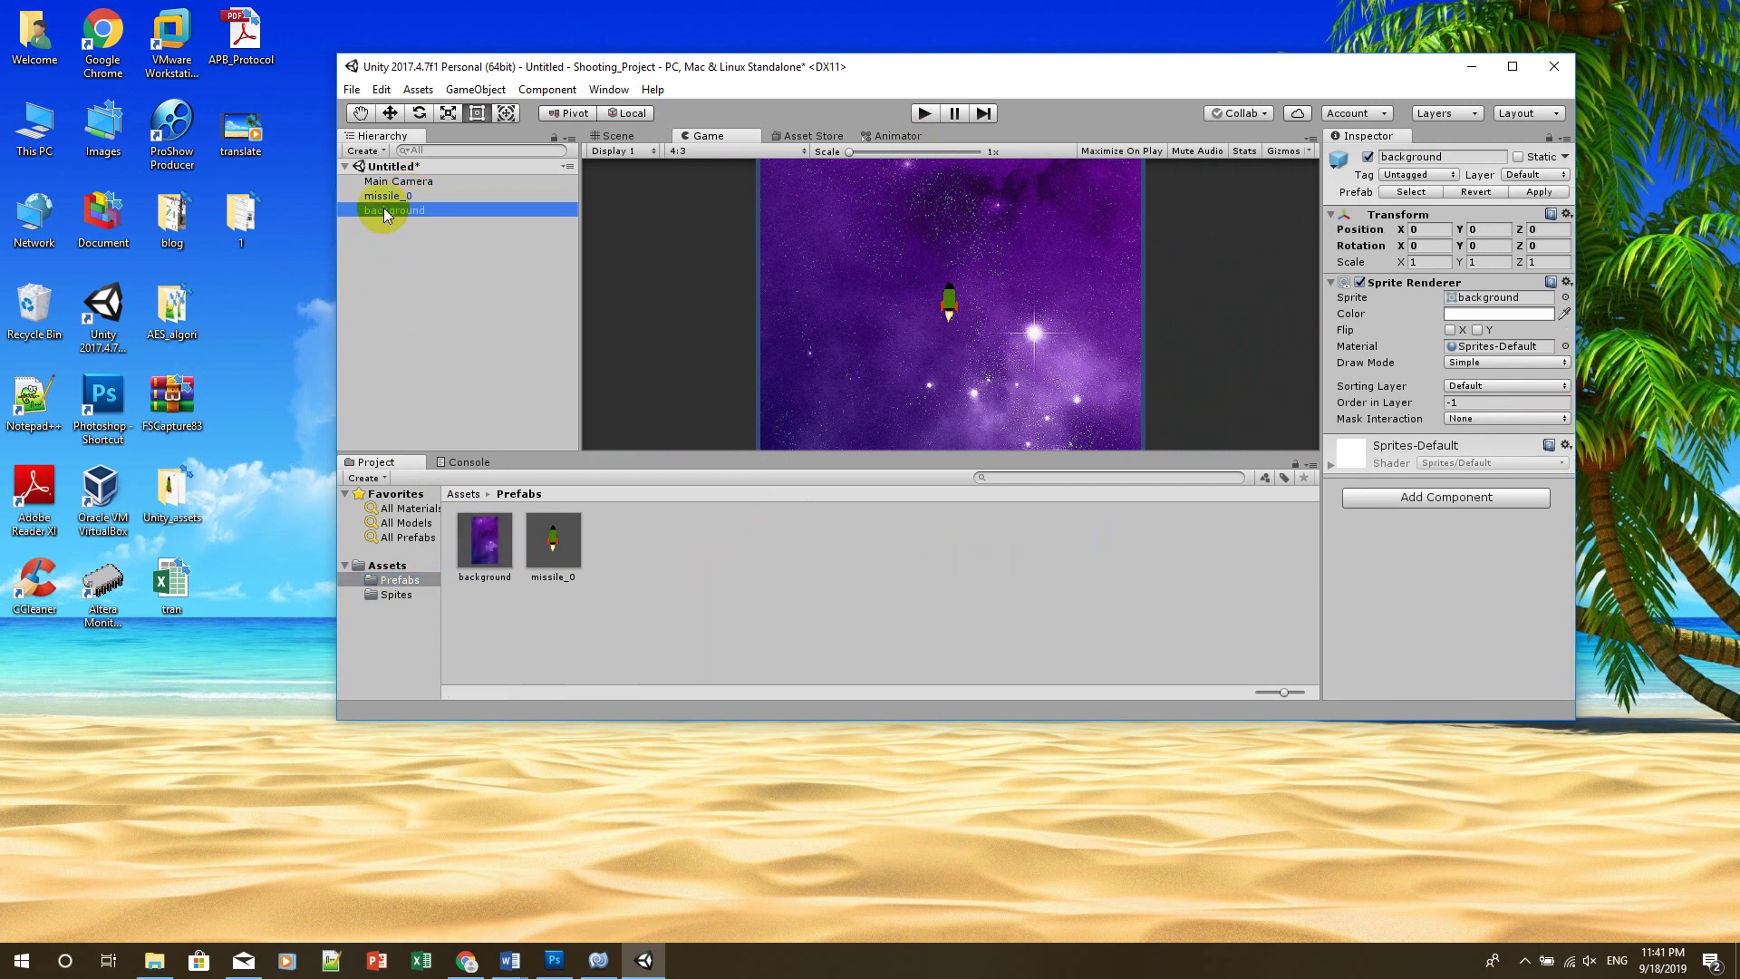
key("Delete")
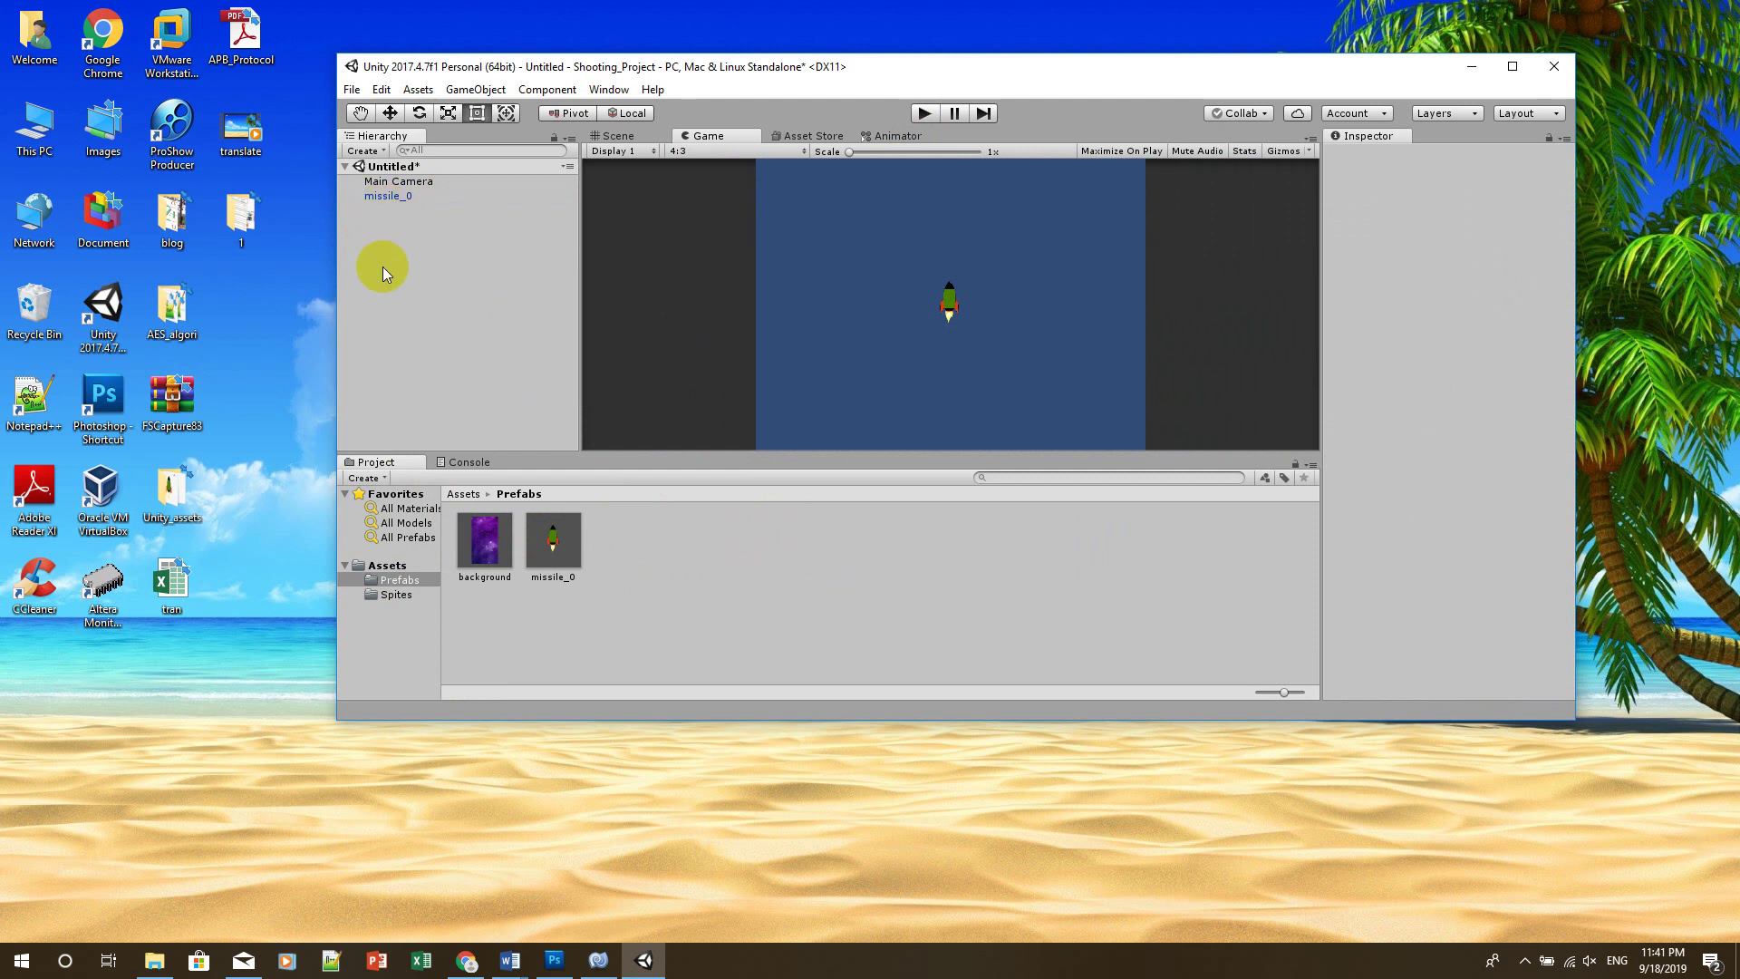
left_click_drag(484, 539, 432, 249)
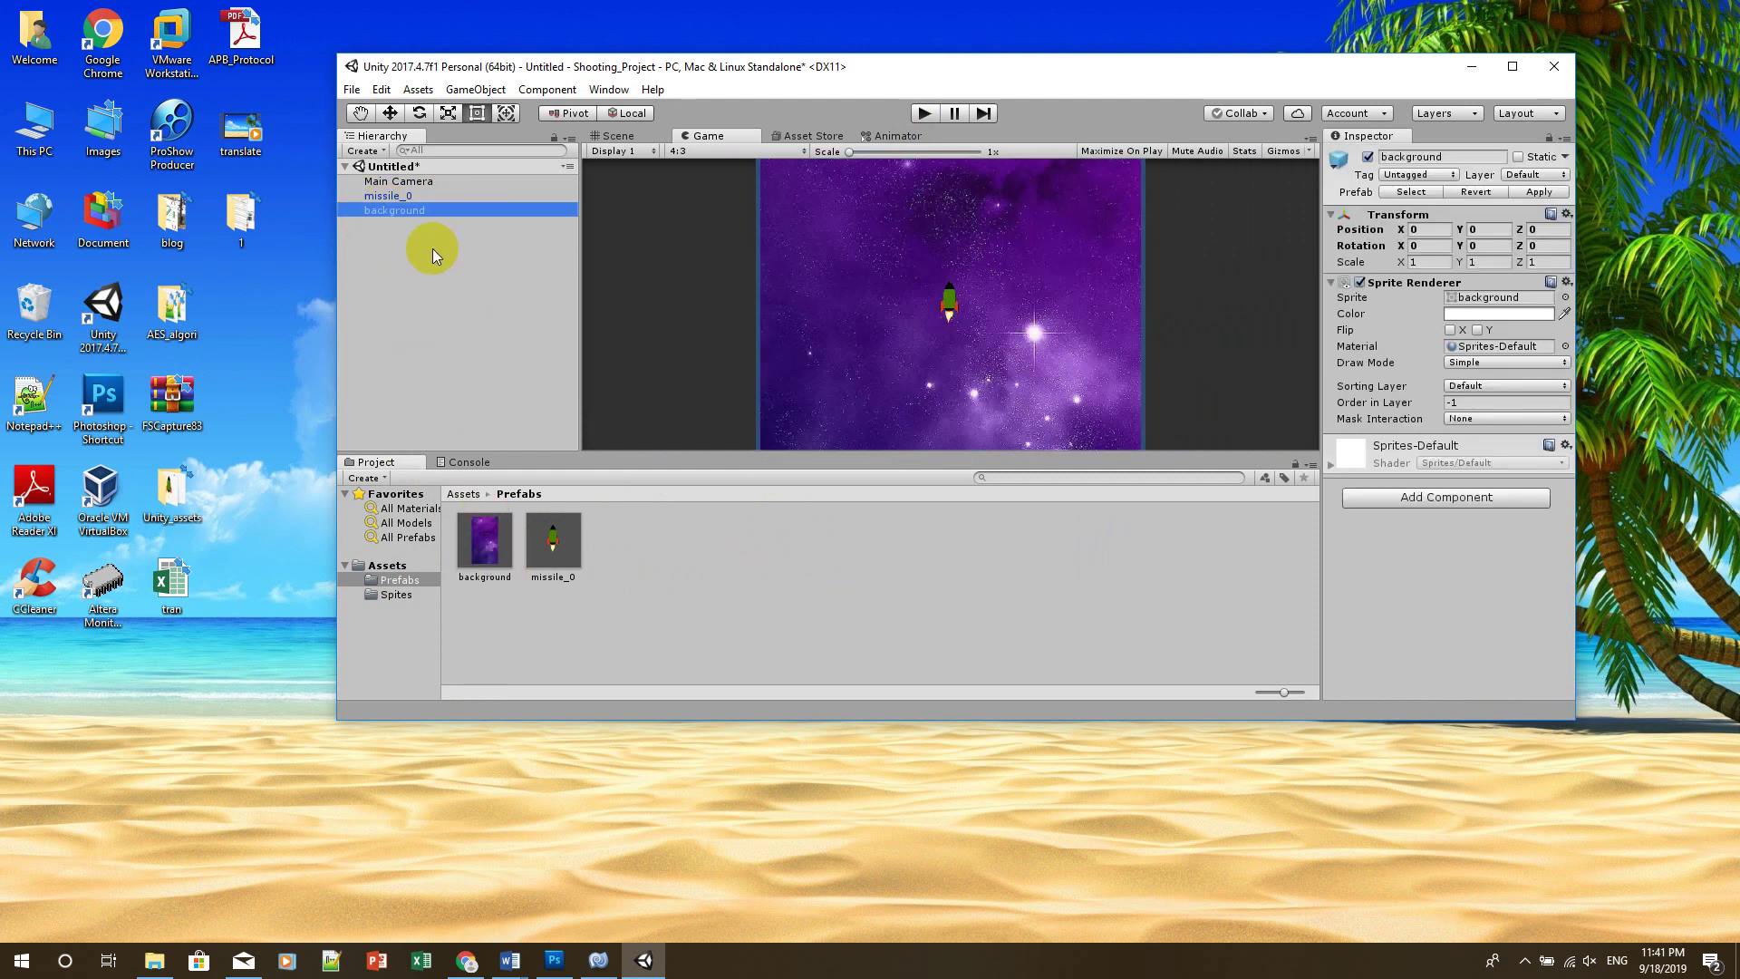
left_click(916, 320)
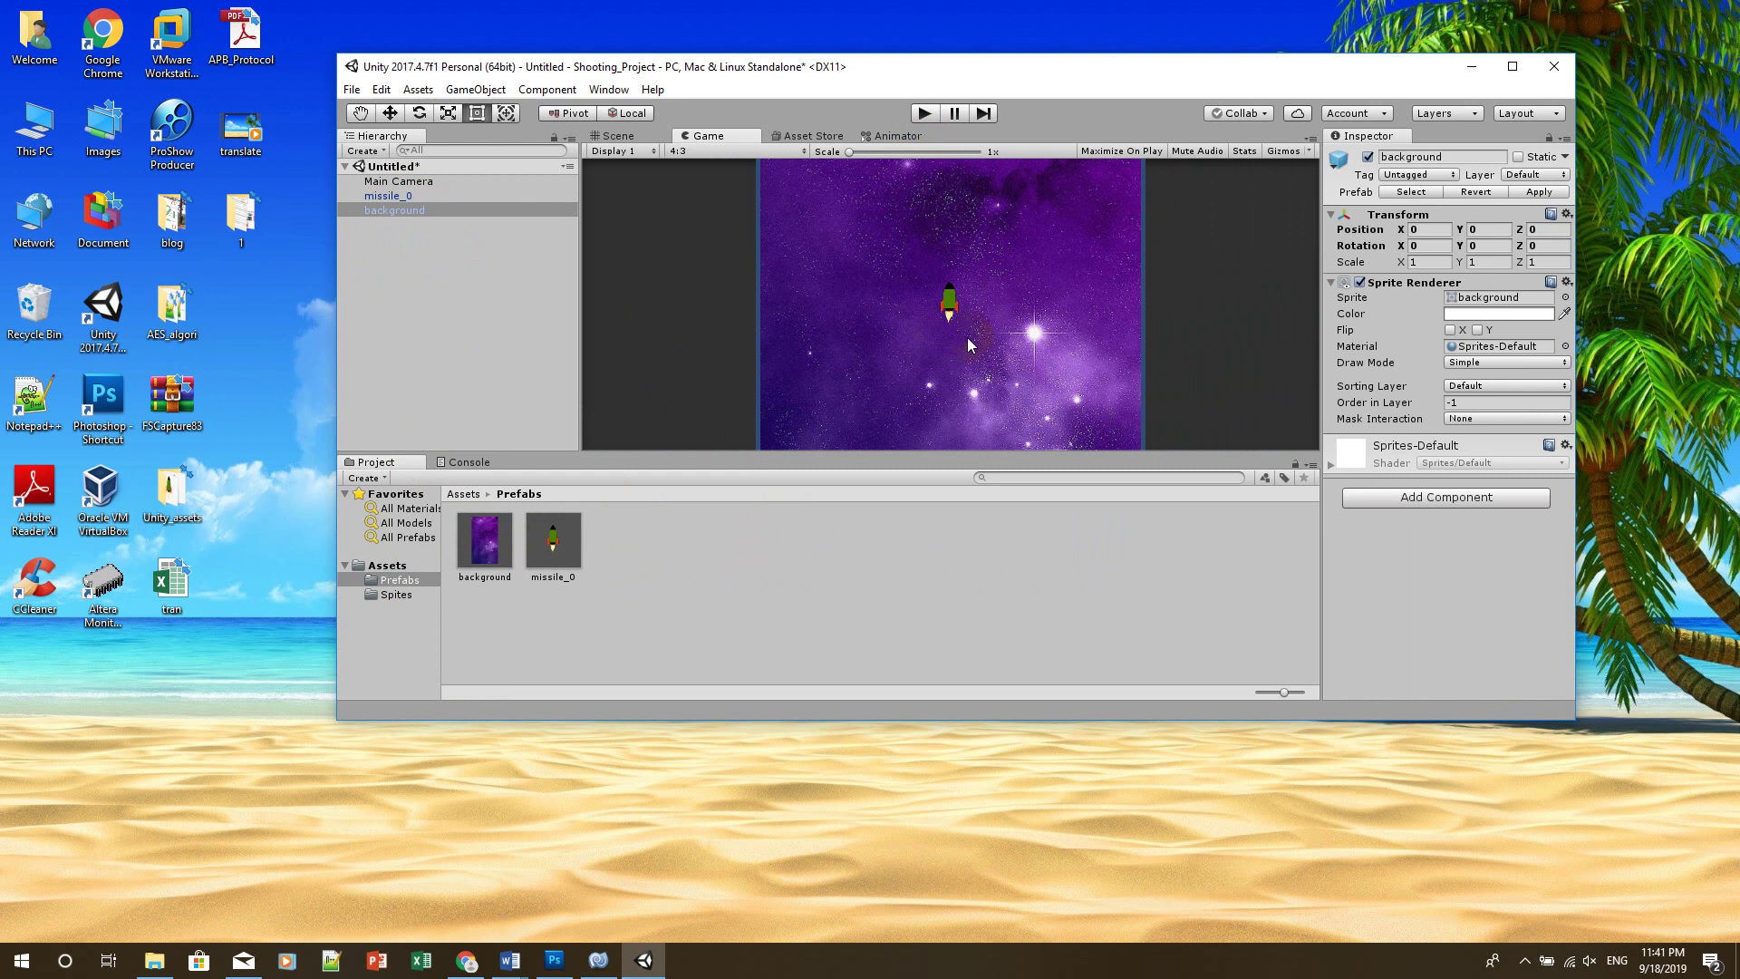
Set missile_0's Transform Position Y to -4, then run the game in Play mode
left_click(390, 197)
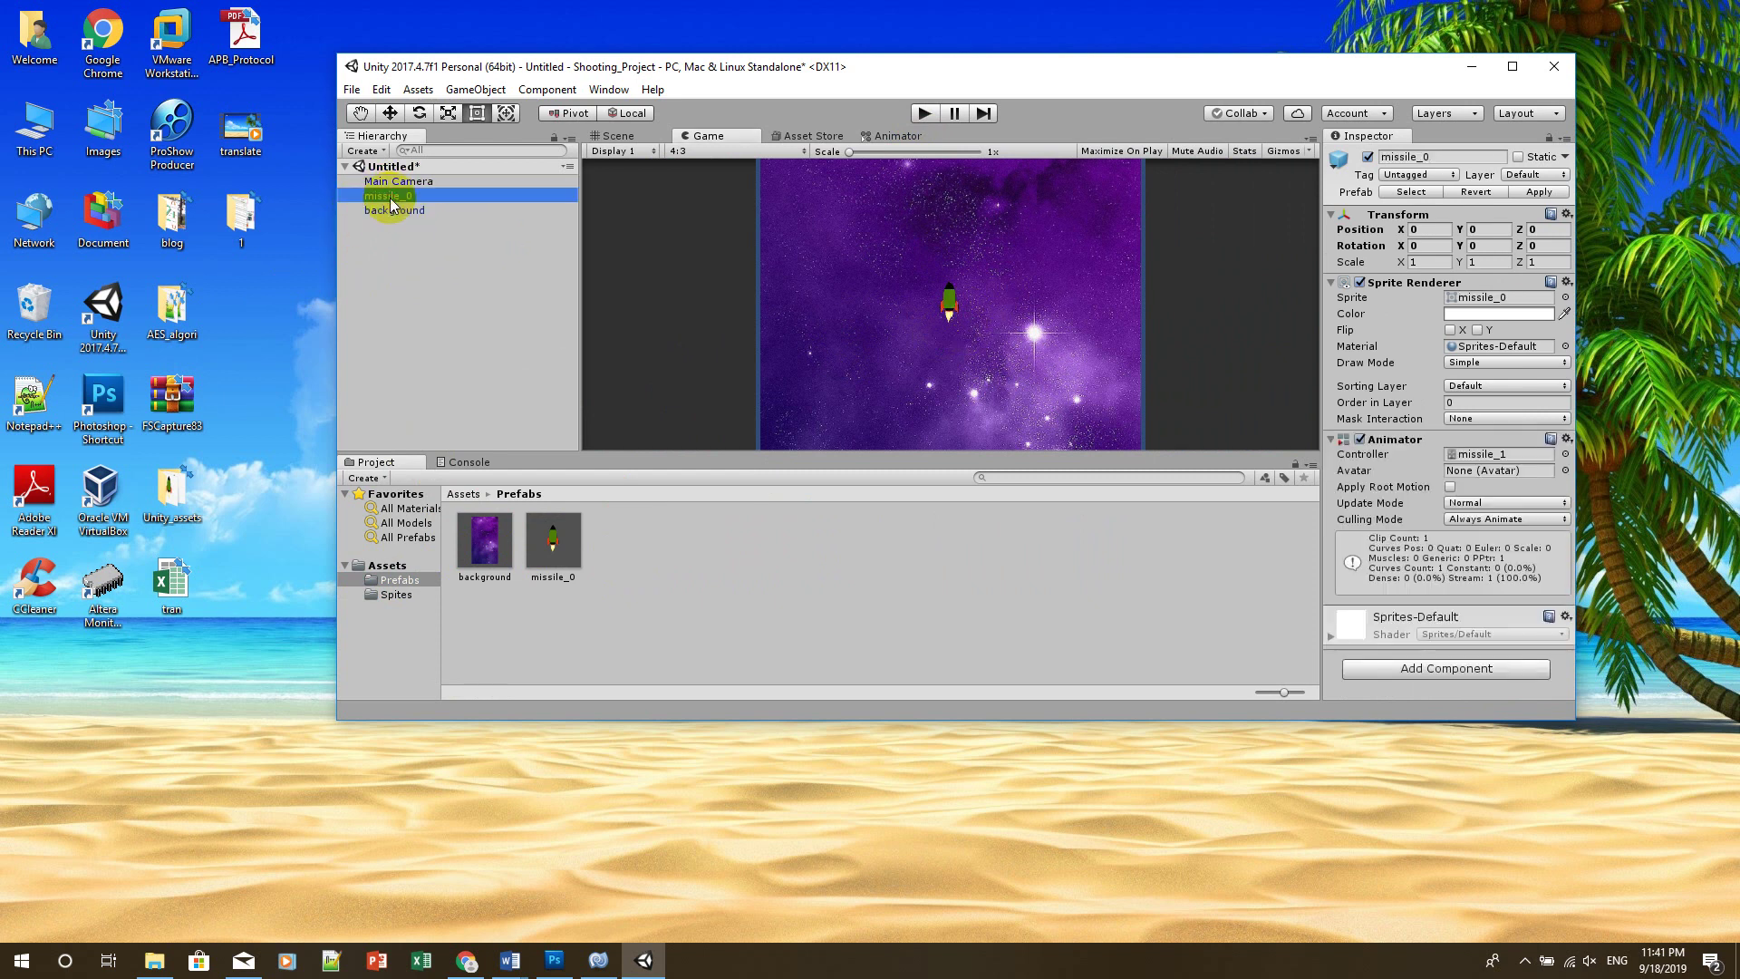
left_click(1481, 229)
type("-4")
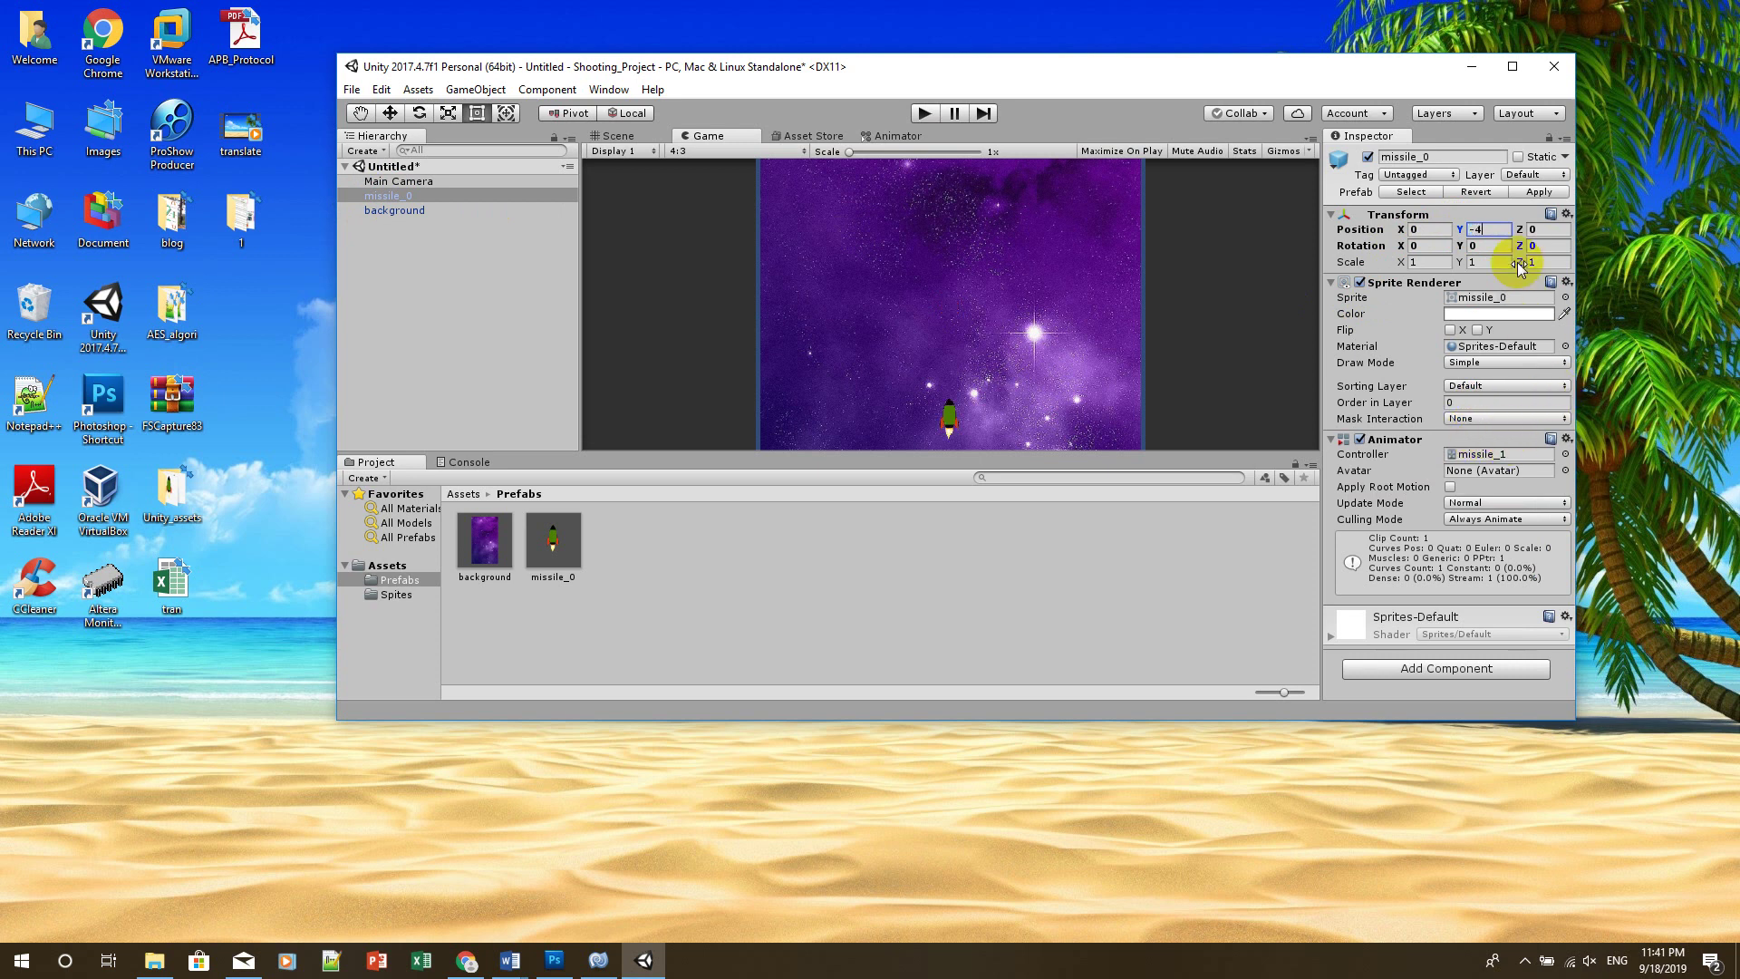
left_click(956, 587)
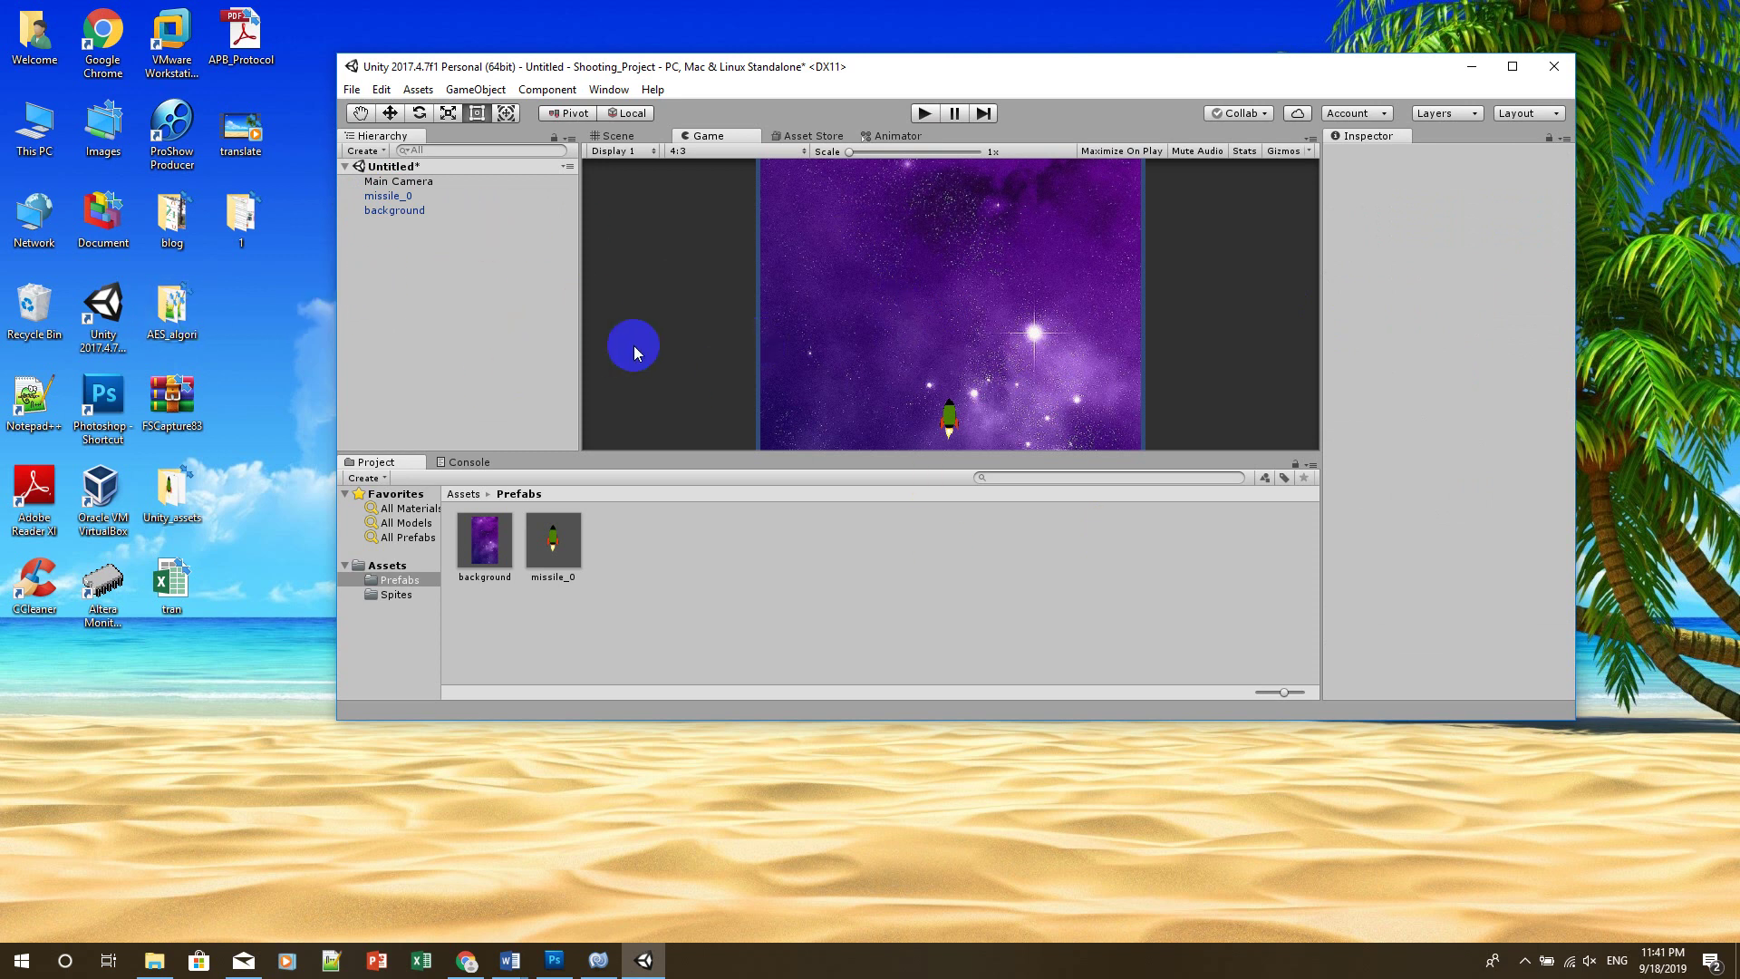
left_click(926, 115)
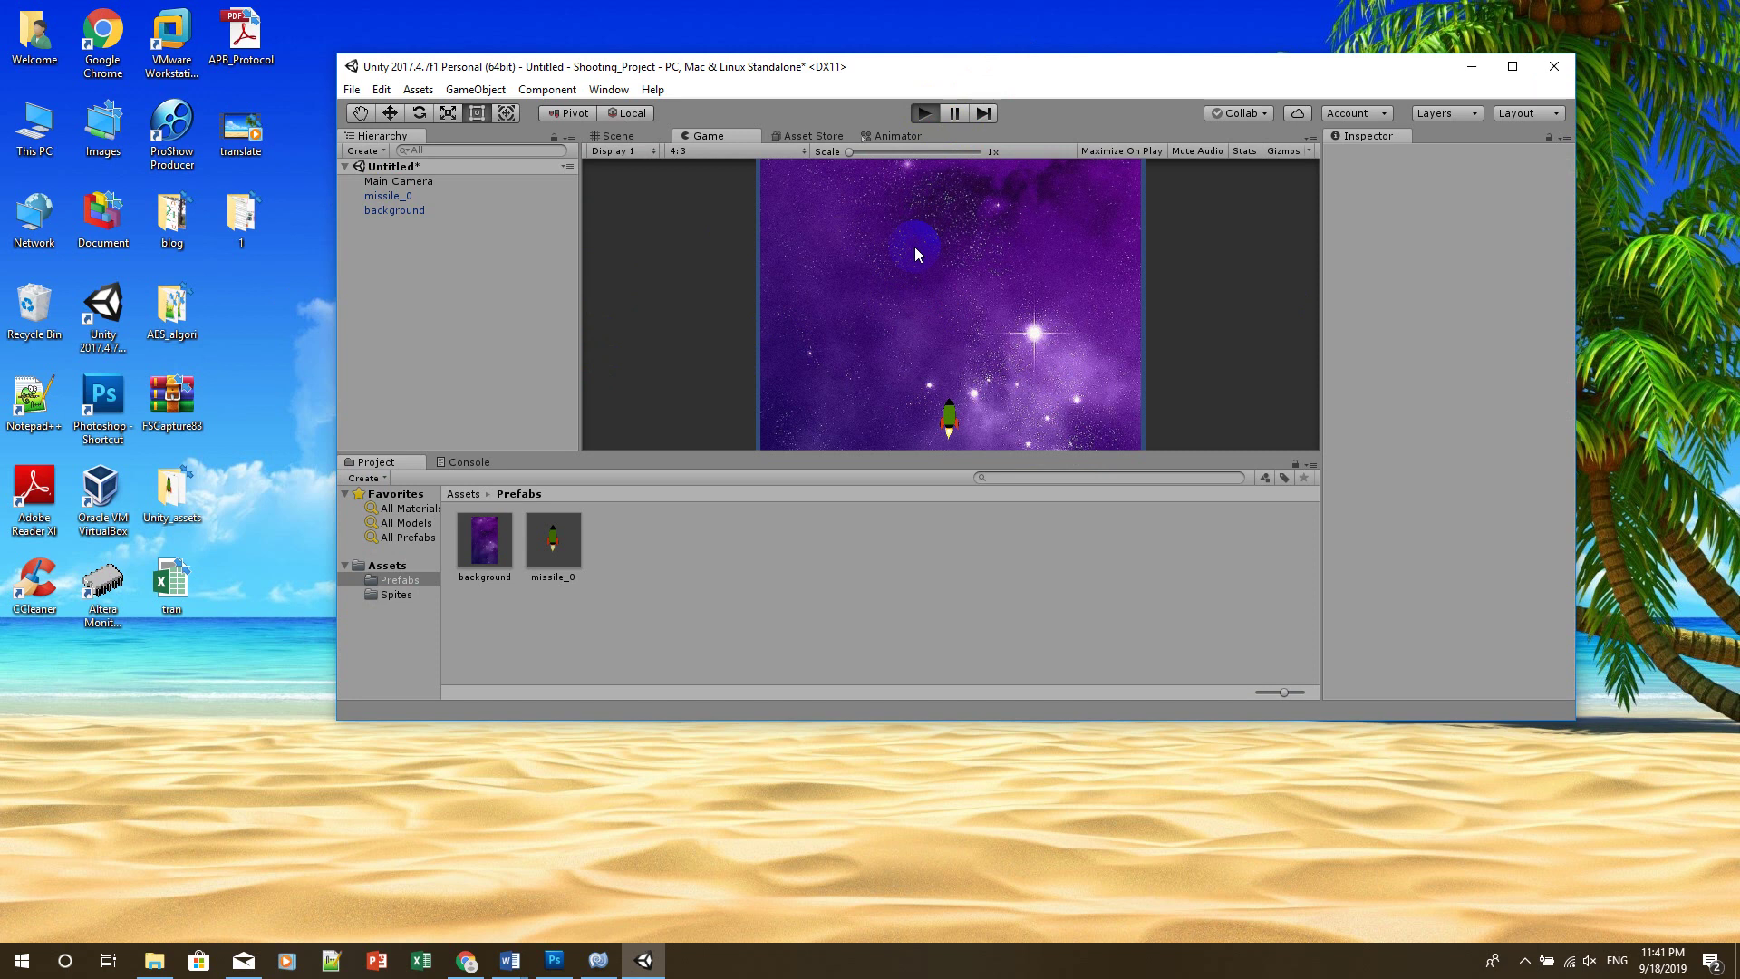
Maximize the Unity editor and stop the running game
left_click(1511, 73)
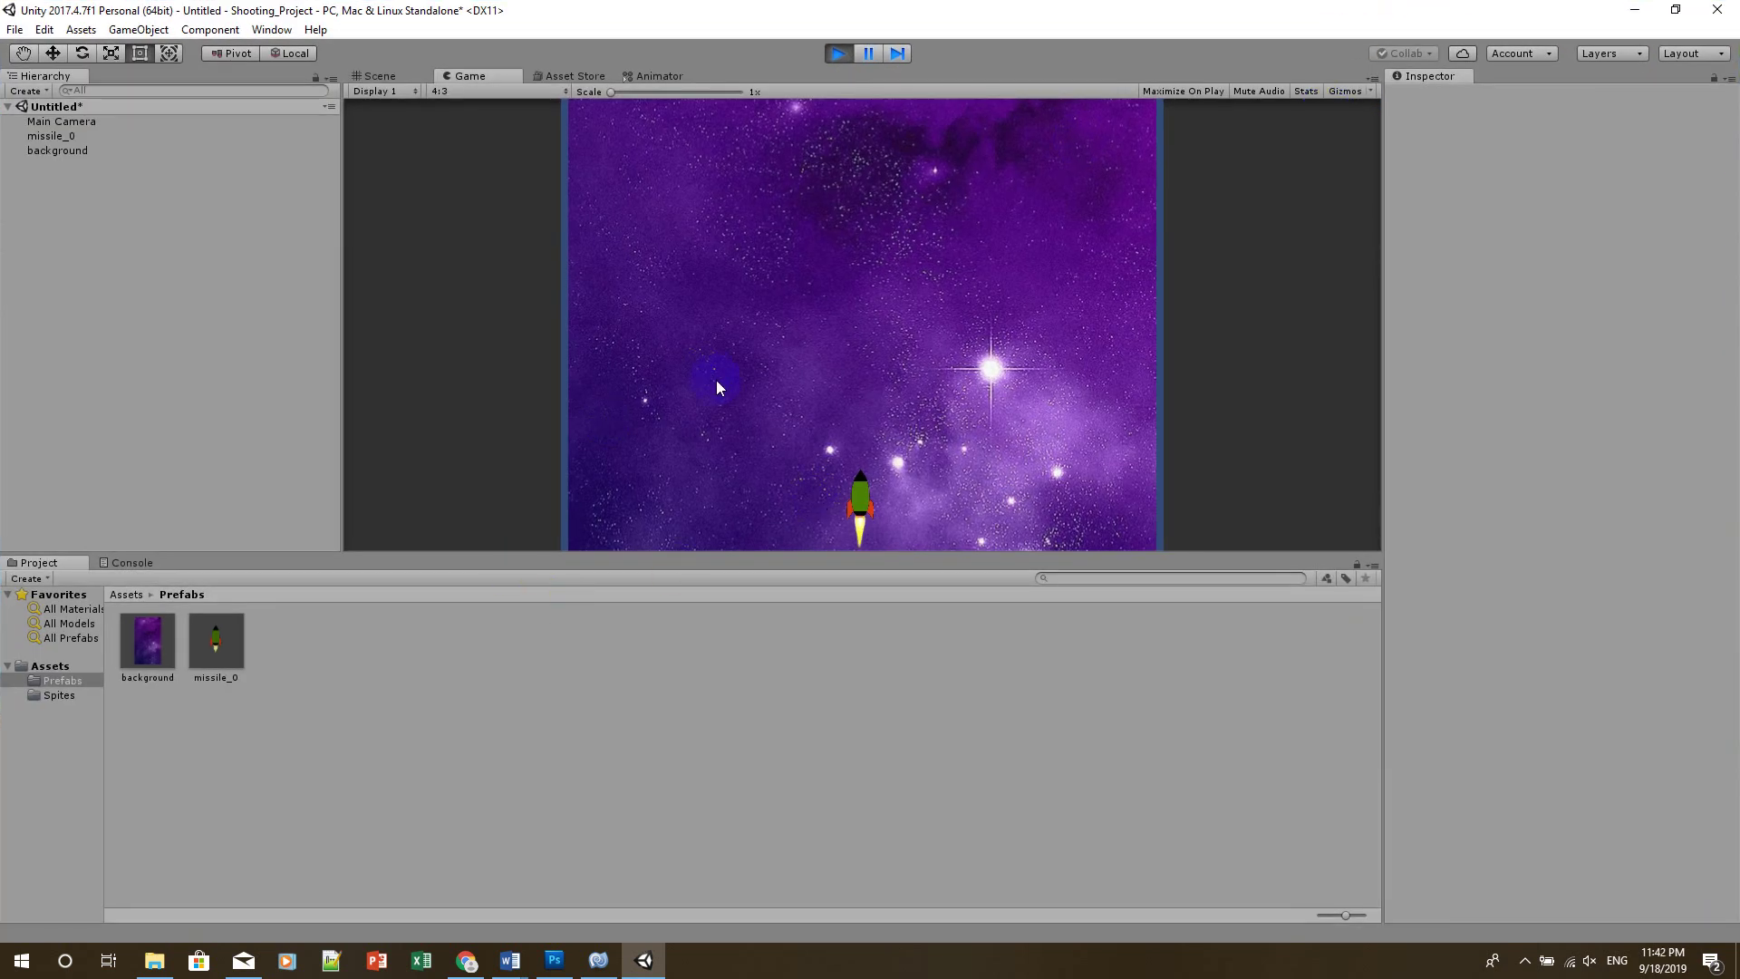
left_click(871, 465)
left_click(834, 60)
left_click(167, 644)
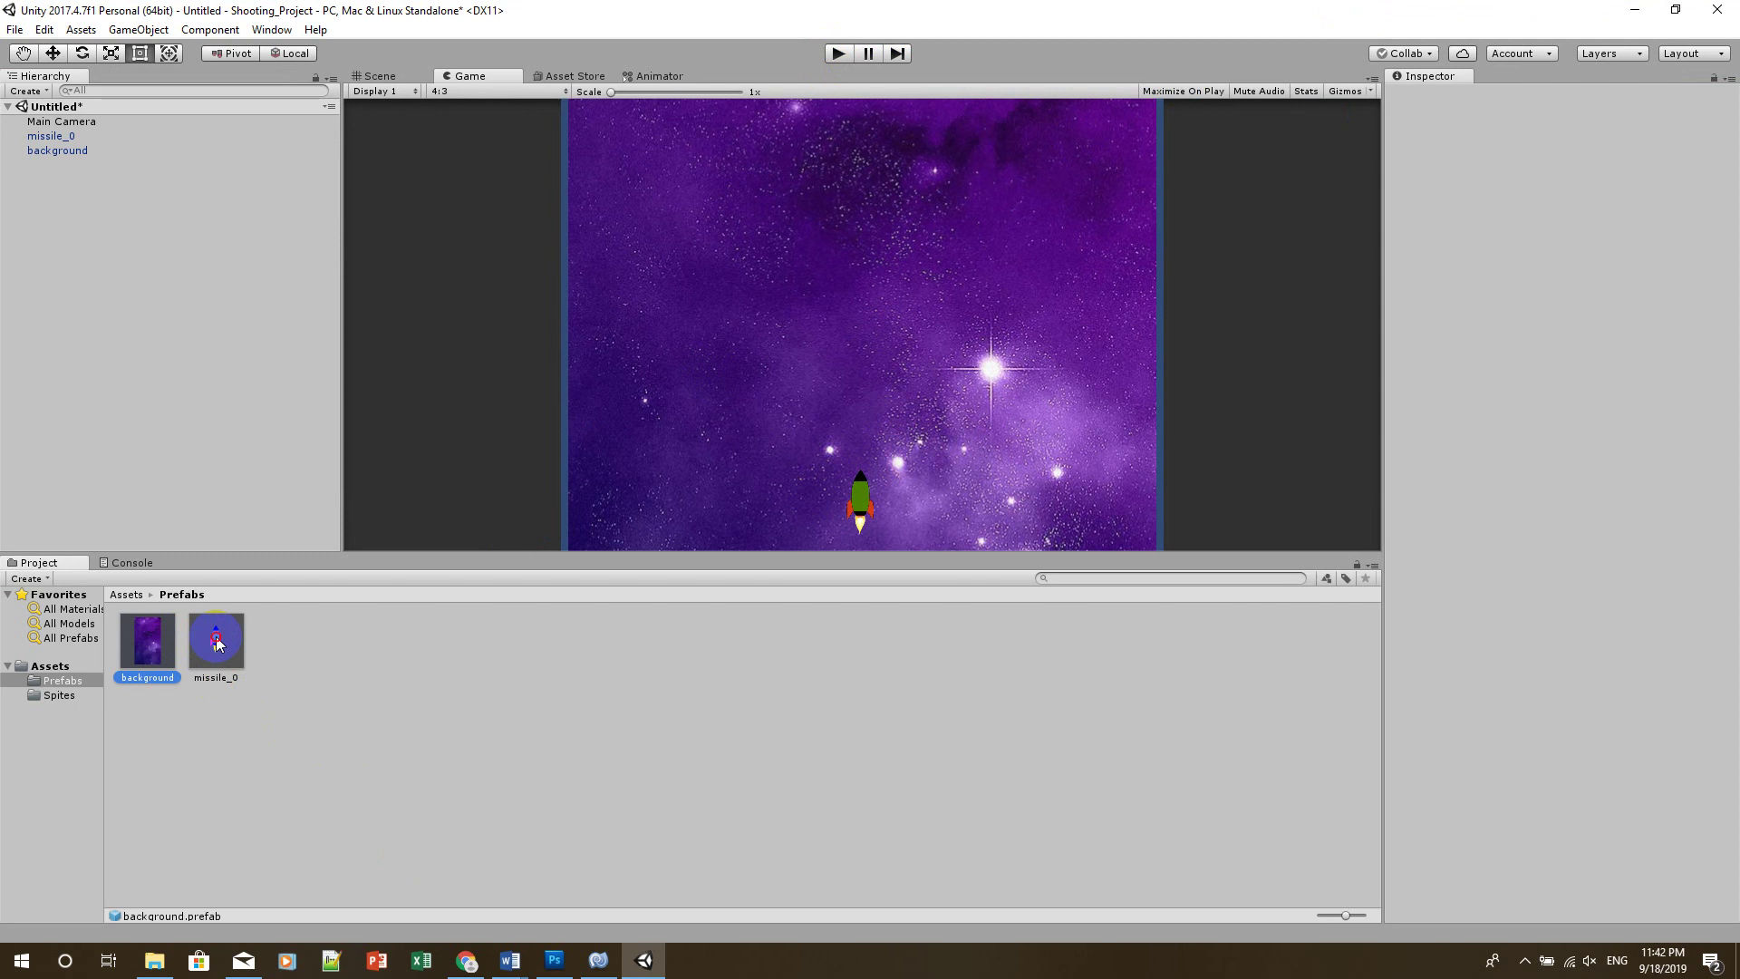
left_click(216, 639)
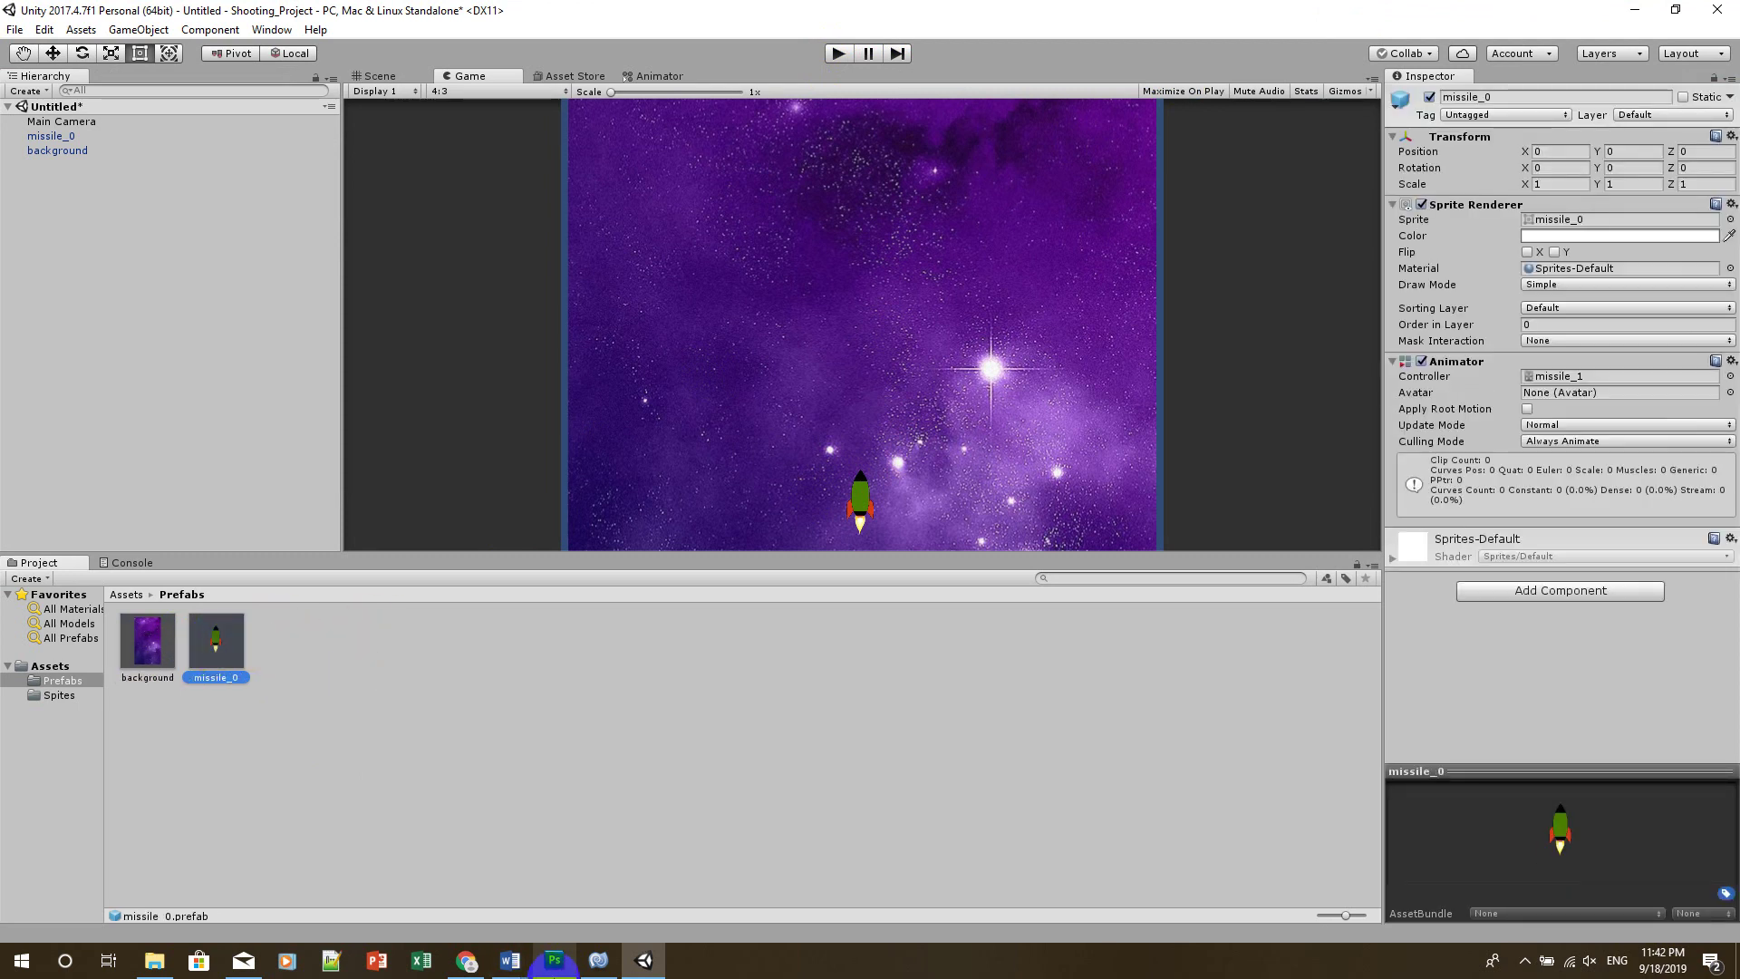
left_click(510, 962)
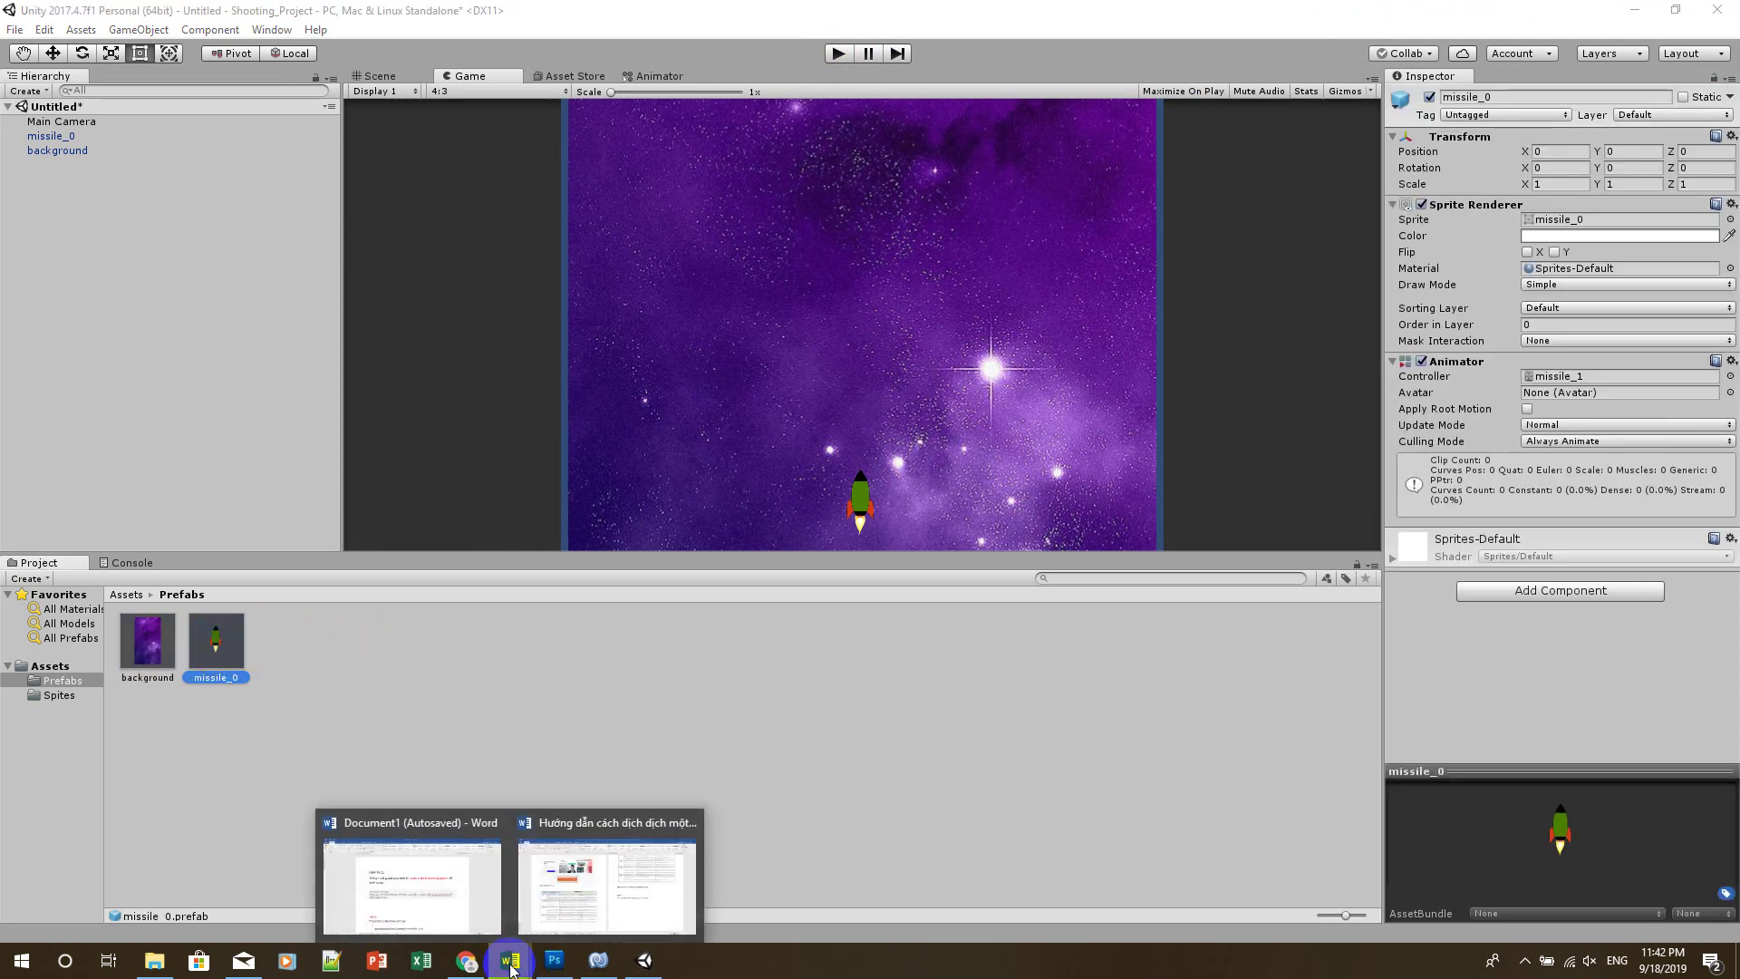
Rename the missile_0 object in the Hierarchy to player
left_click(61, 138)
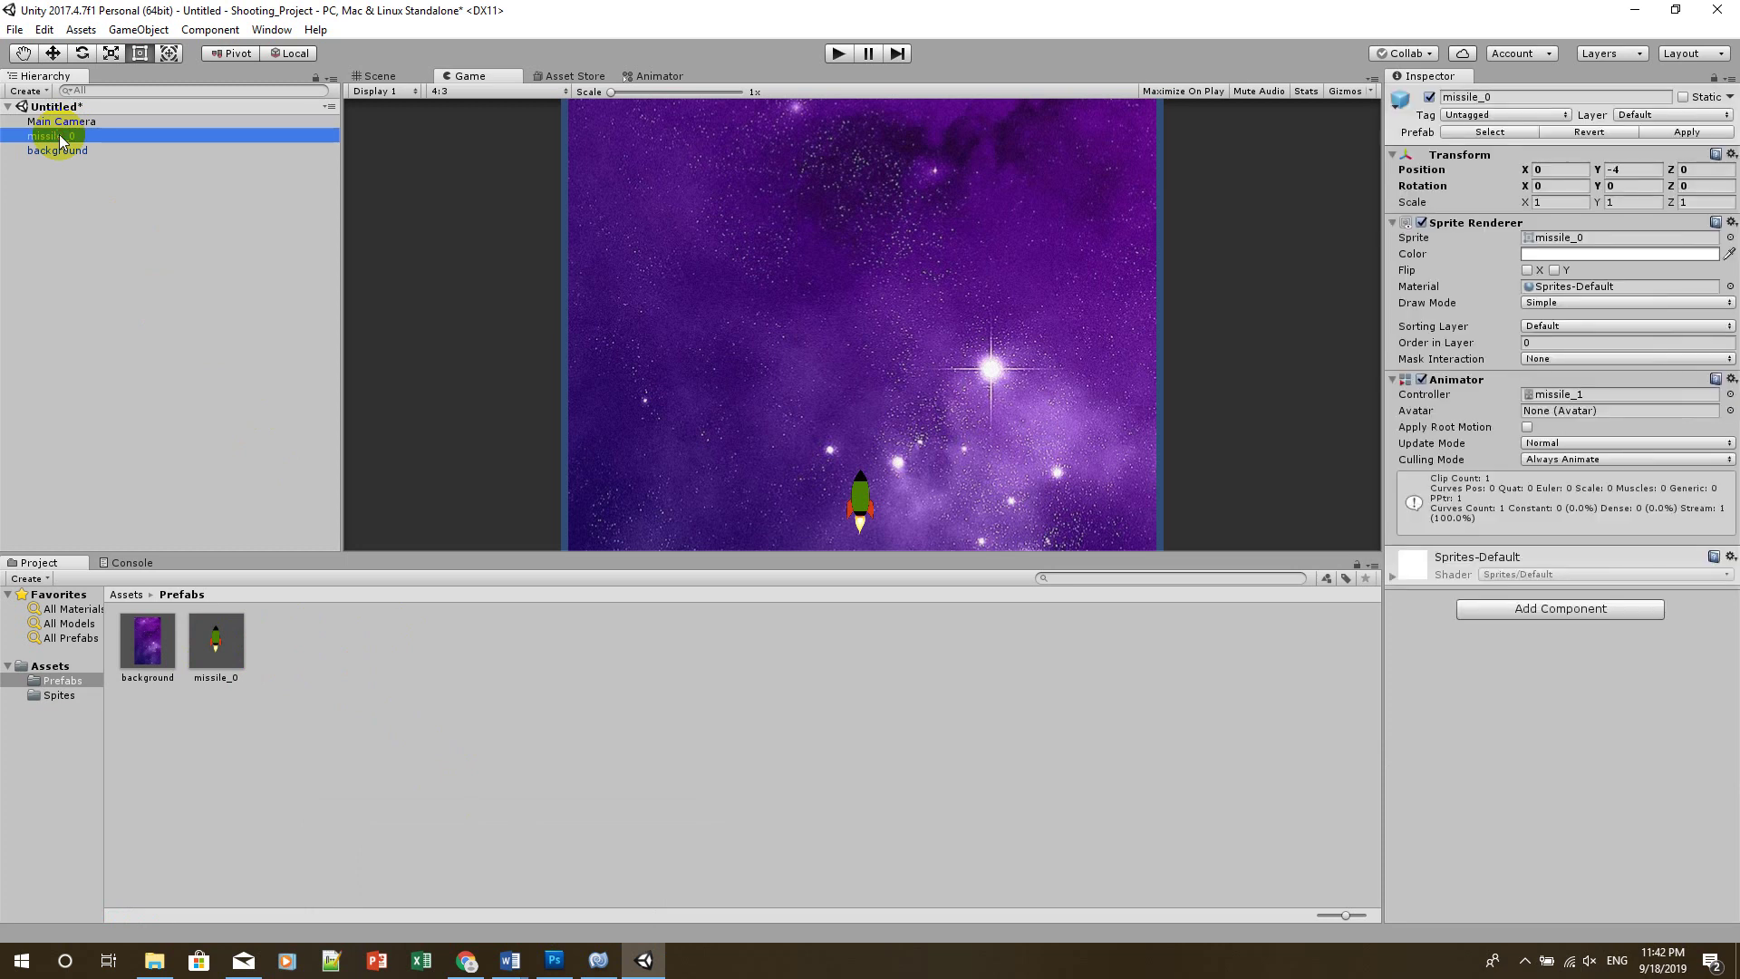
right_click(62, 141)
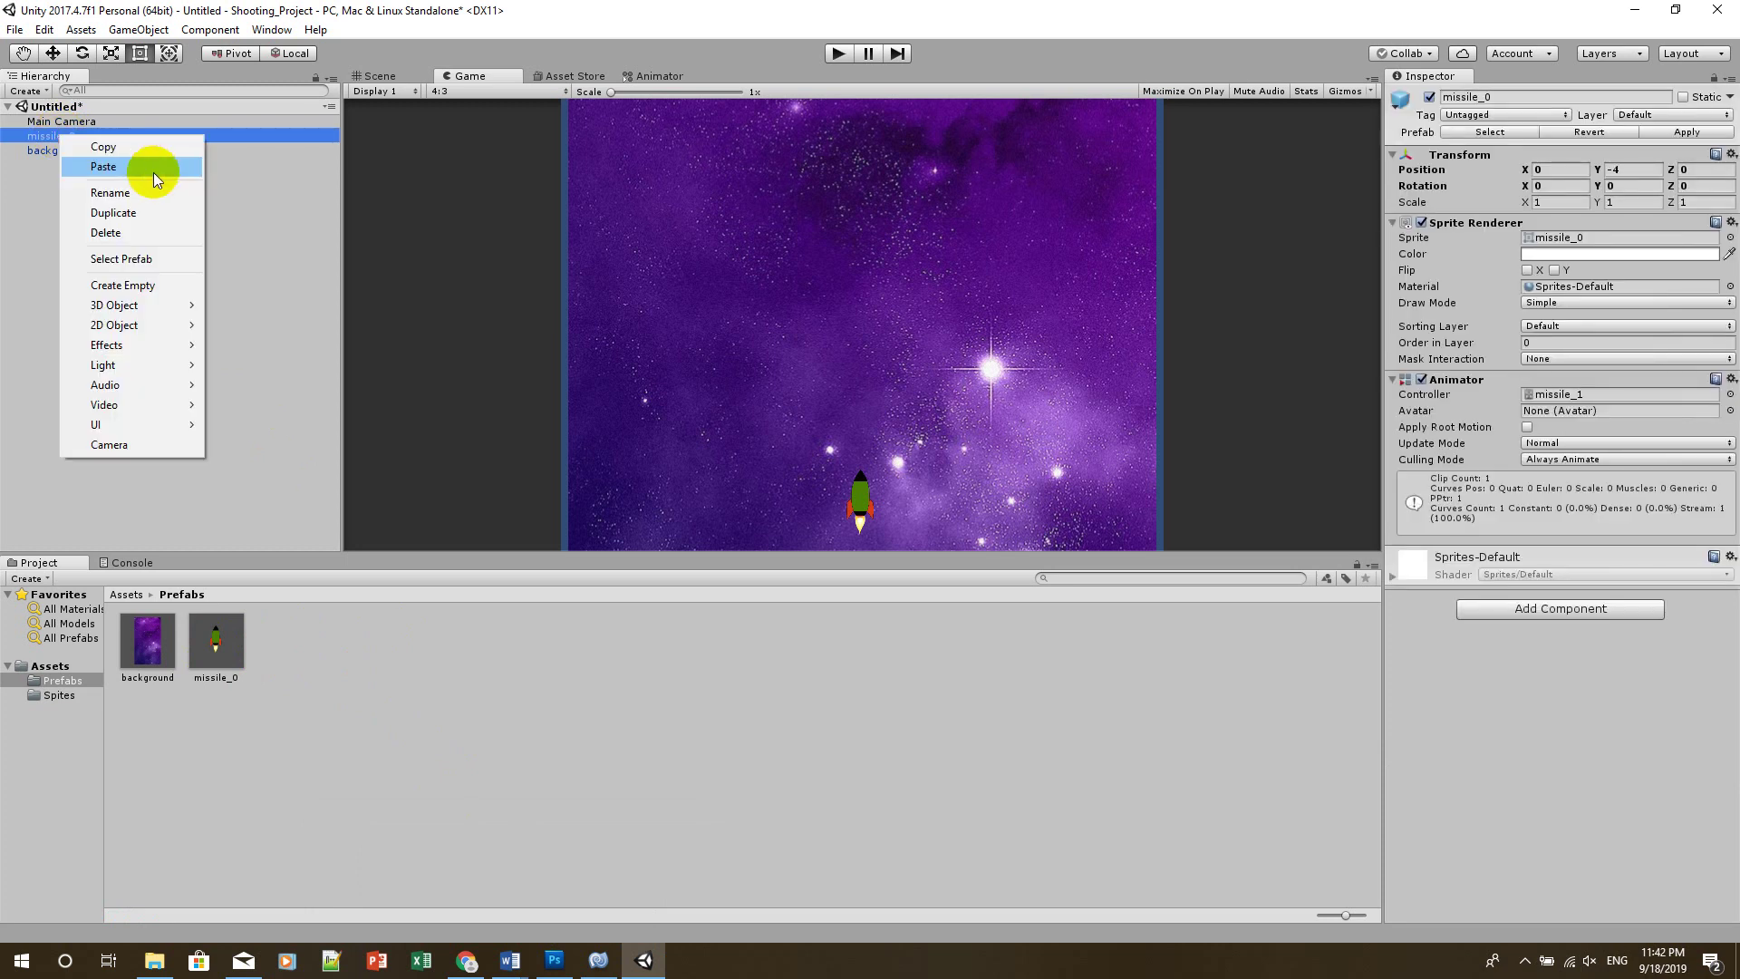
left_click(110, 194)
type("player")
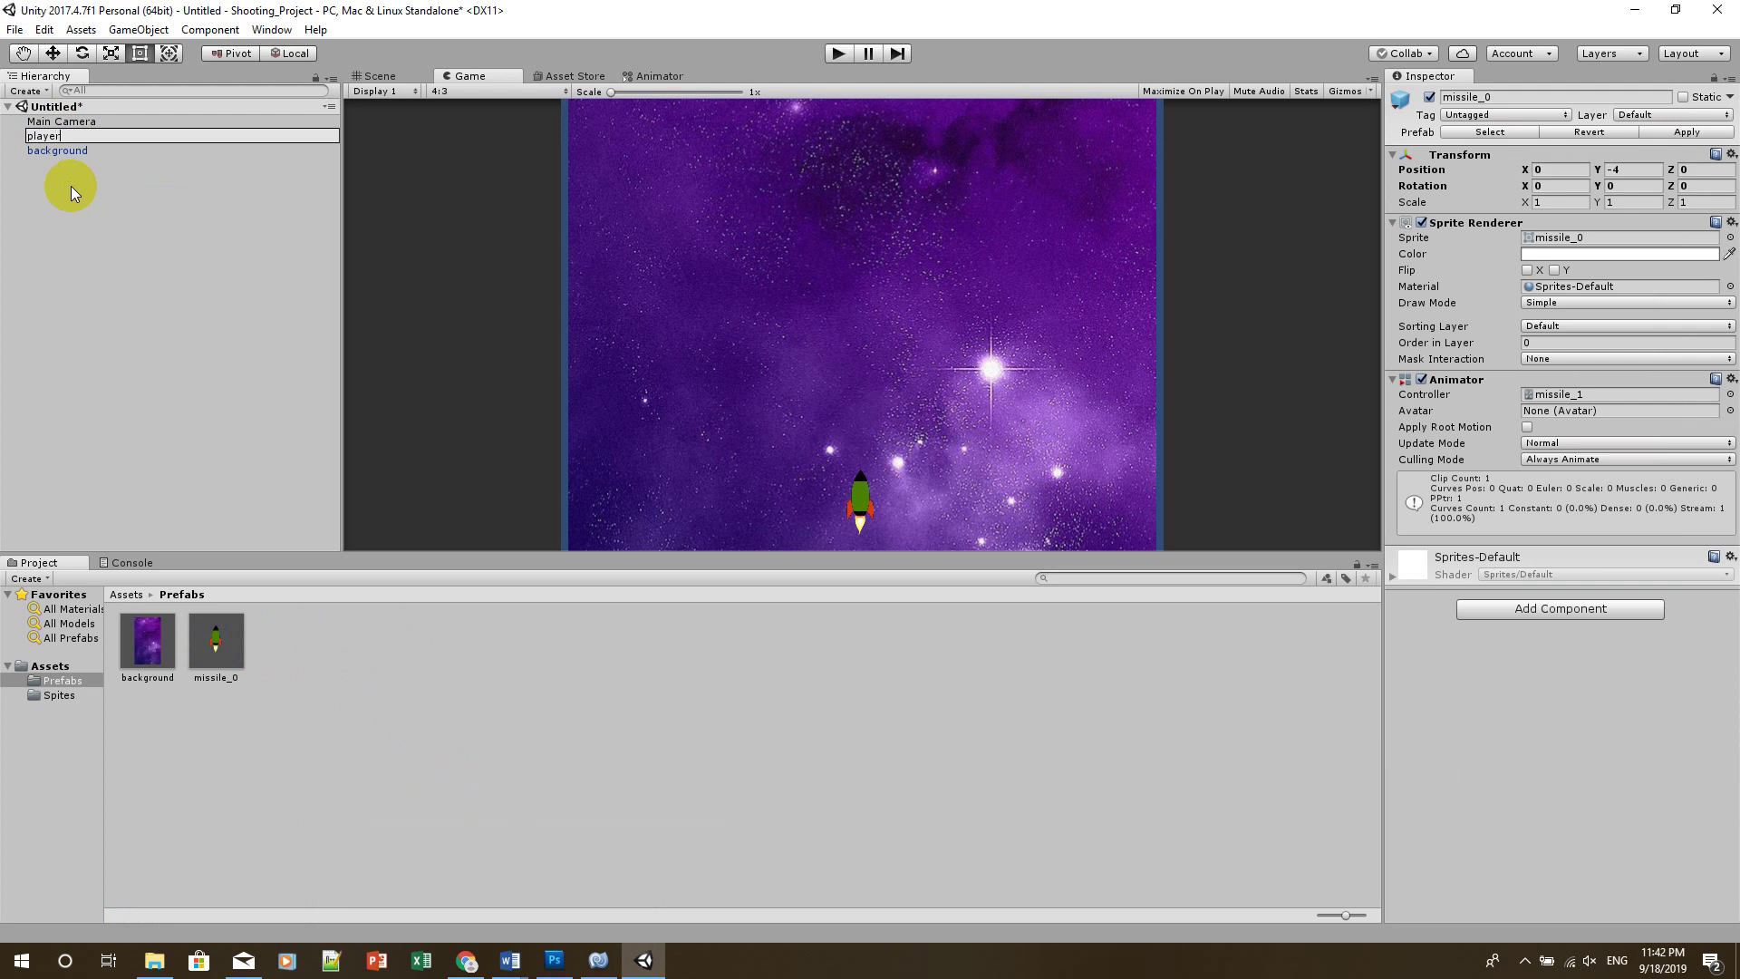
left_click(73, 190)
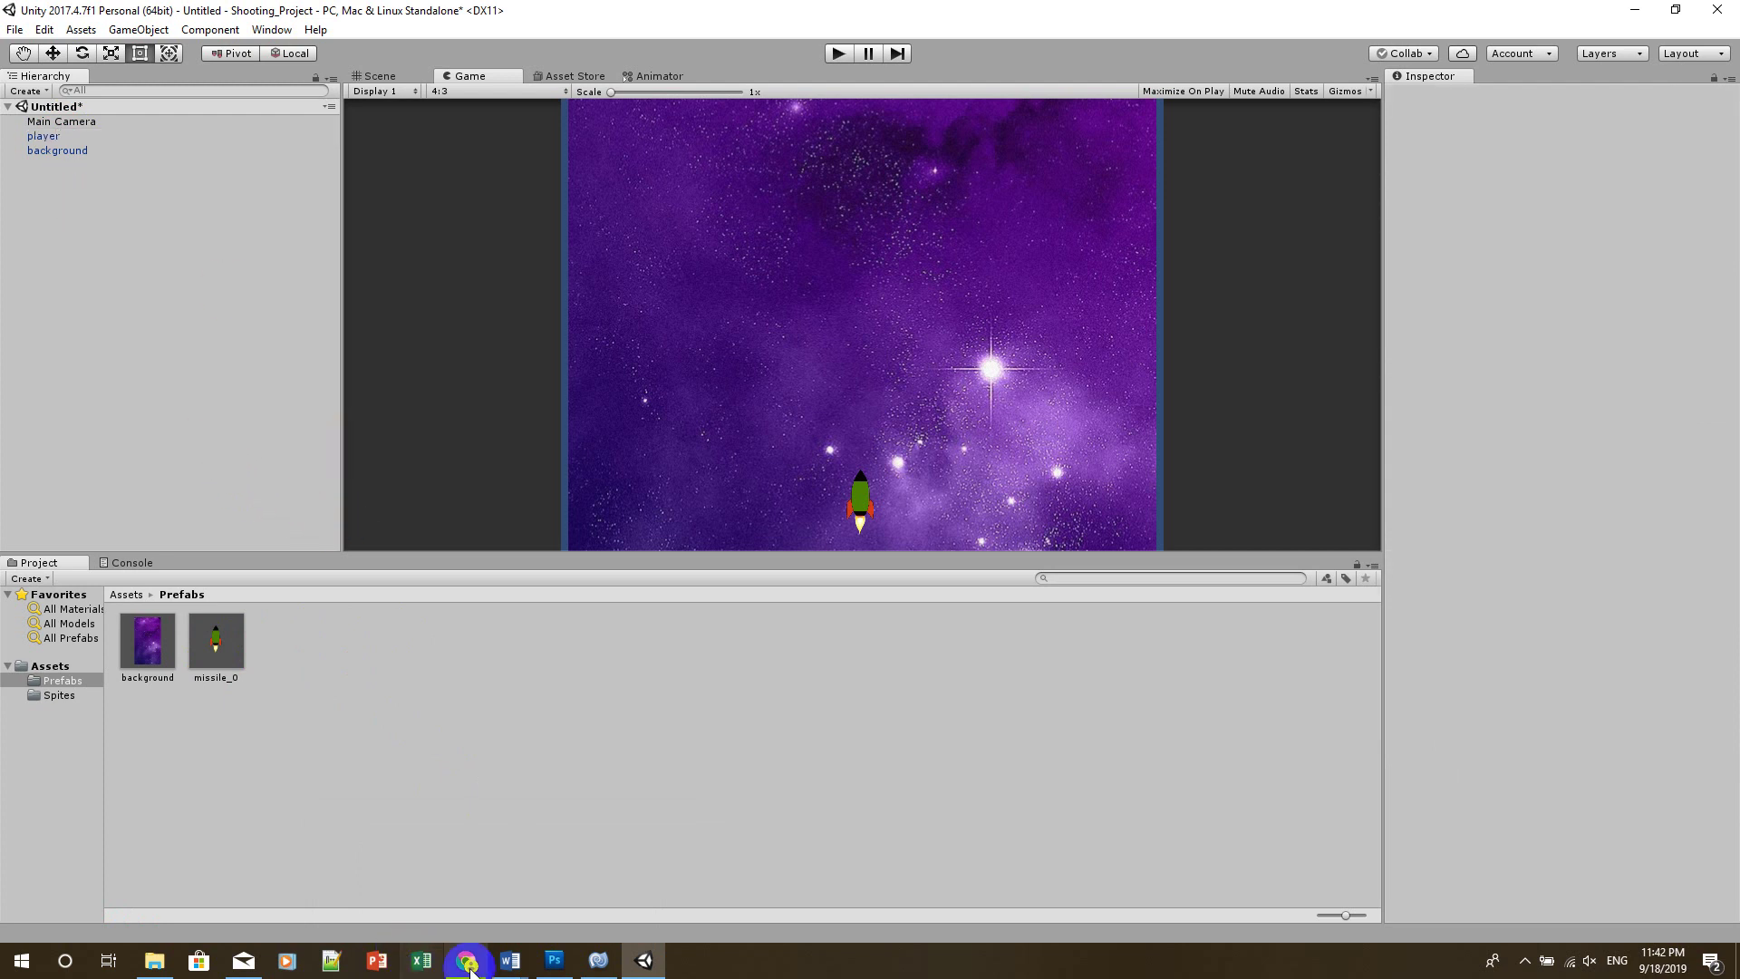
In Word, type 'Now, We will write a script for object player' above Code #1
left_click(511, 960)
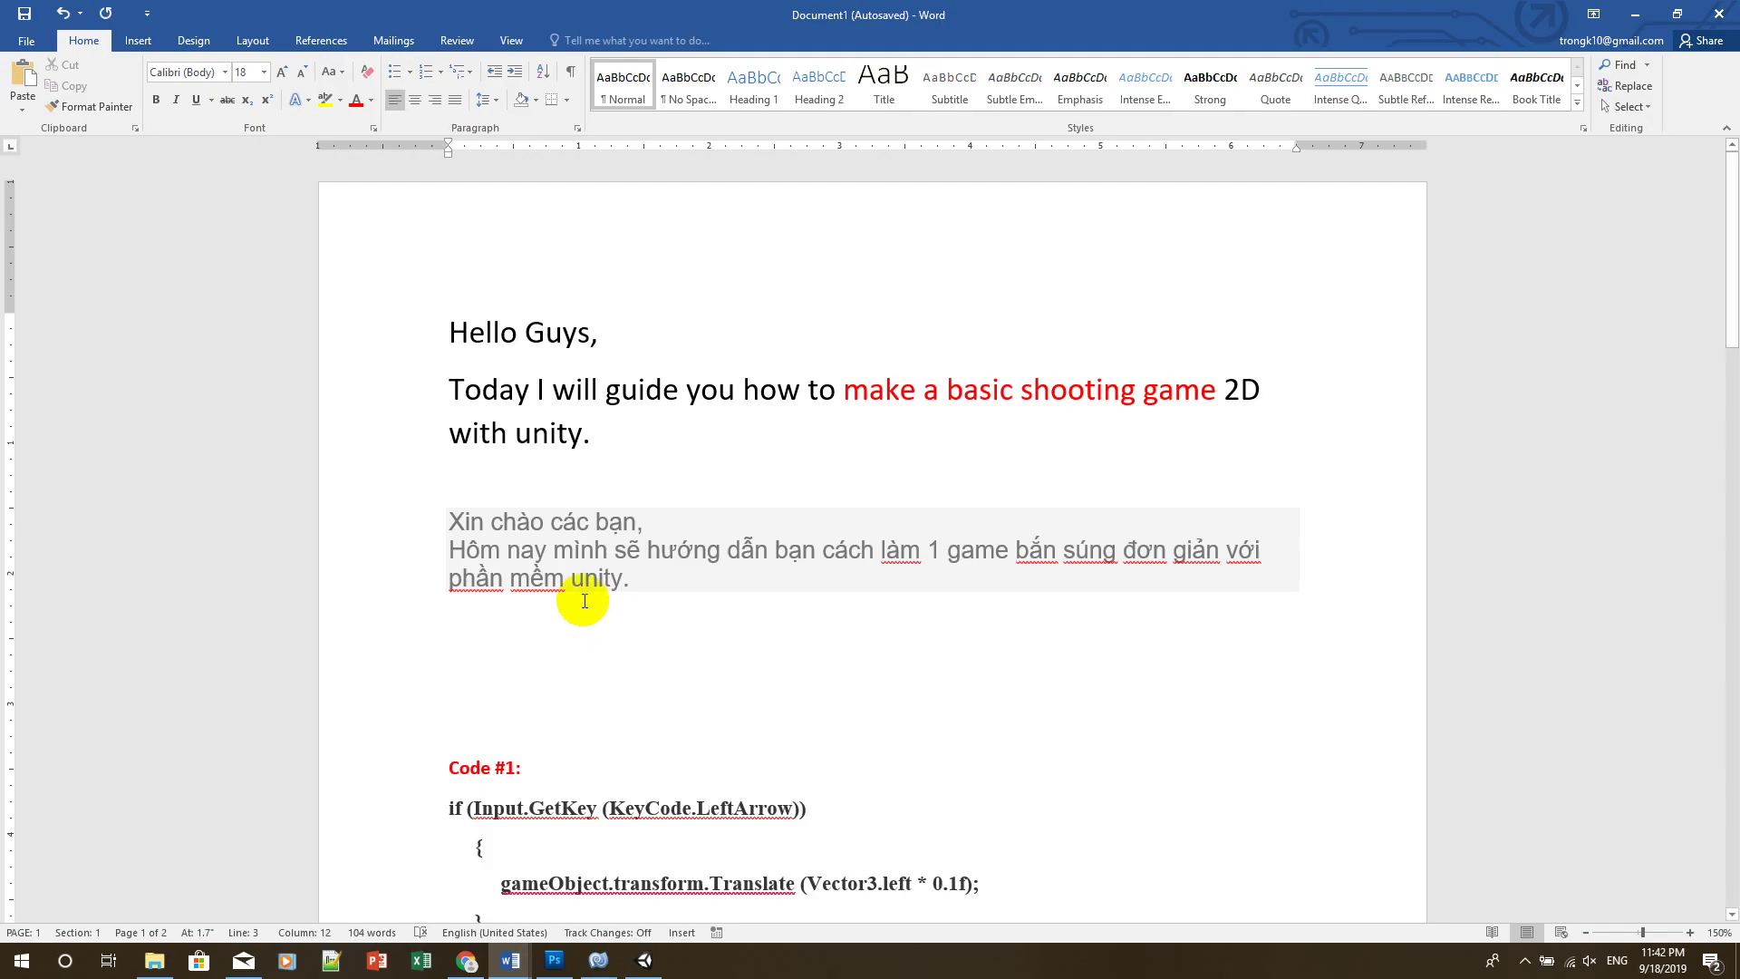
key("Return")
key("Return")
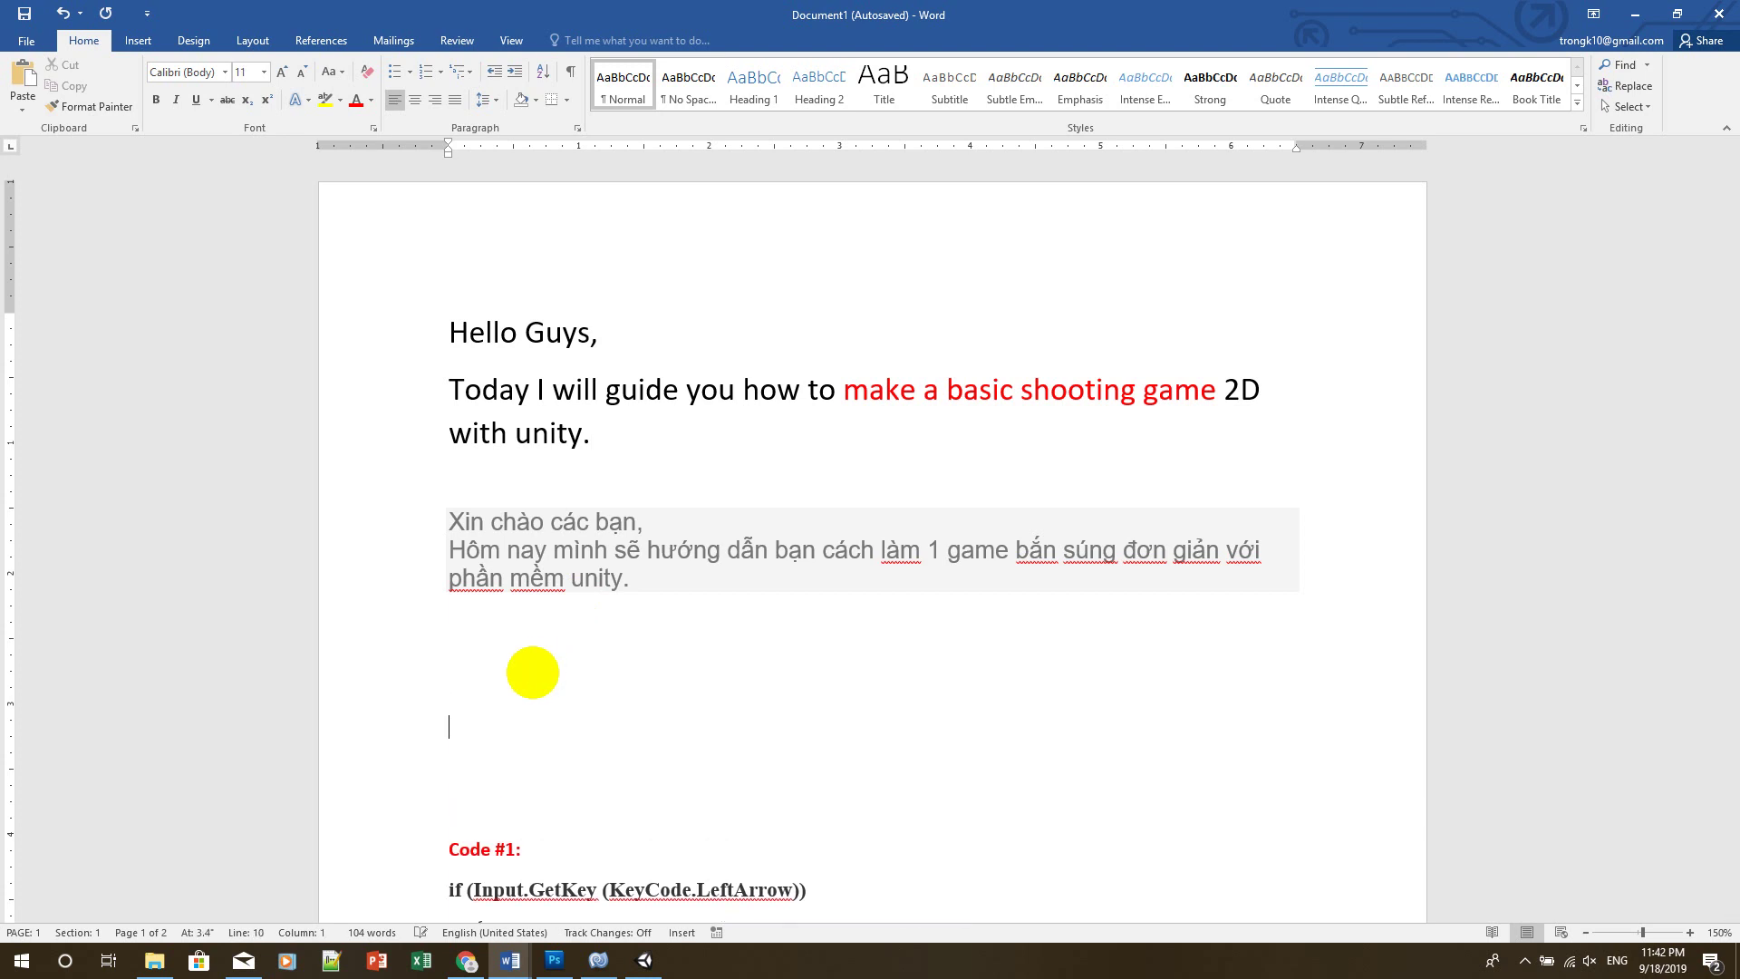
type("Now, We will ")
type("write a scri")
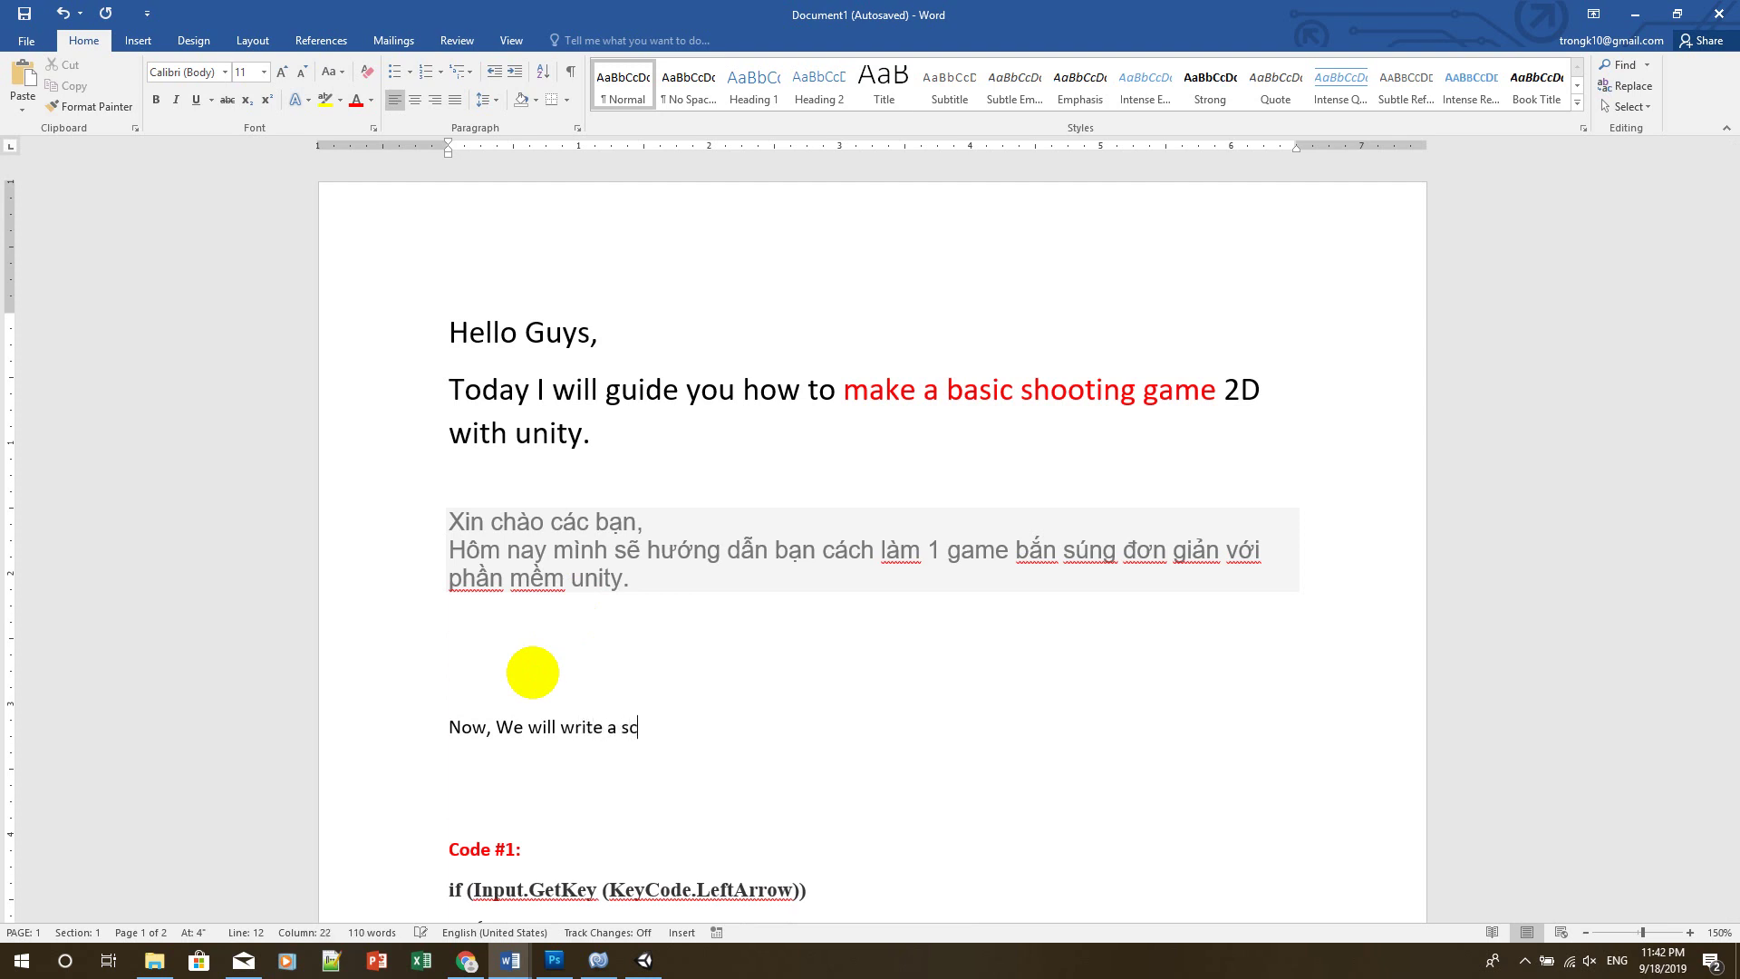
type("pt for object p")
type("layer")
key("Return")
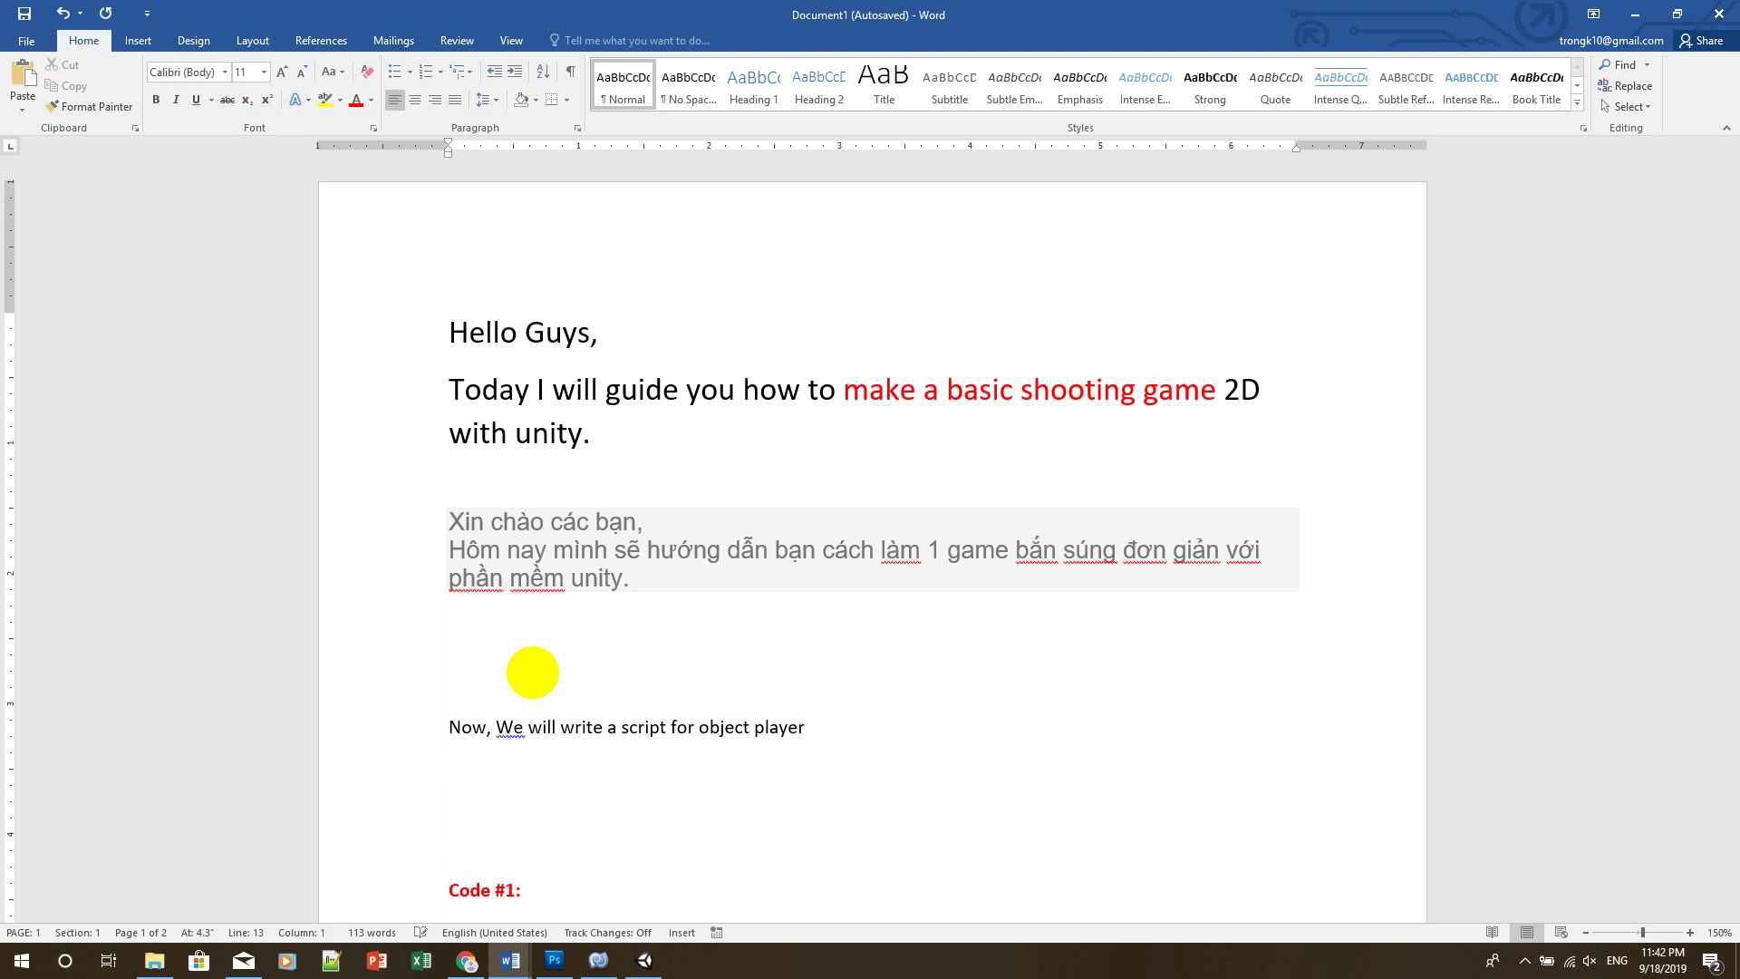
Append ' to move left, right, up, down.' to that sentence and start a new paragraph
scroll(537, 681, "down", 3)
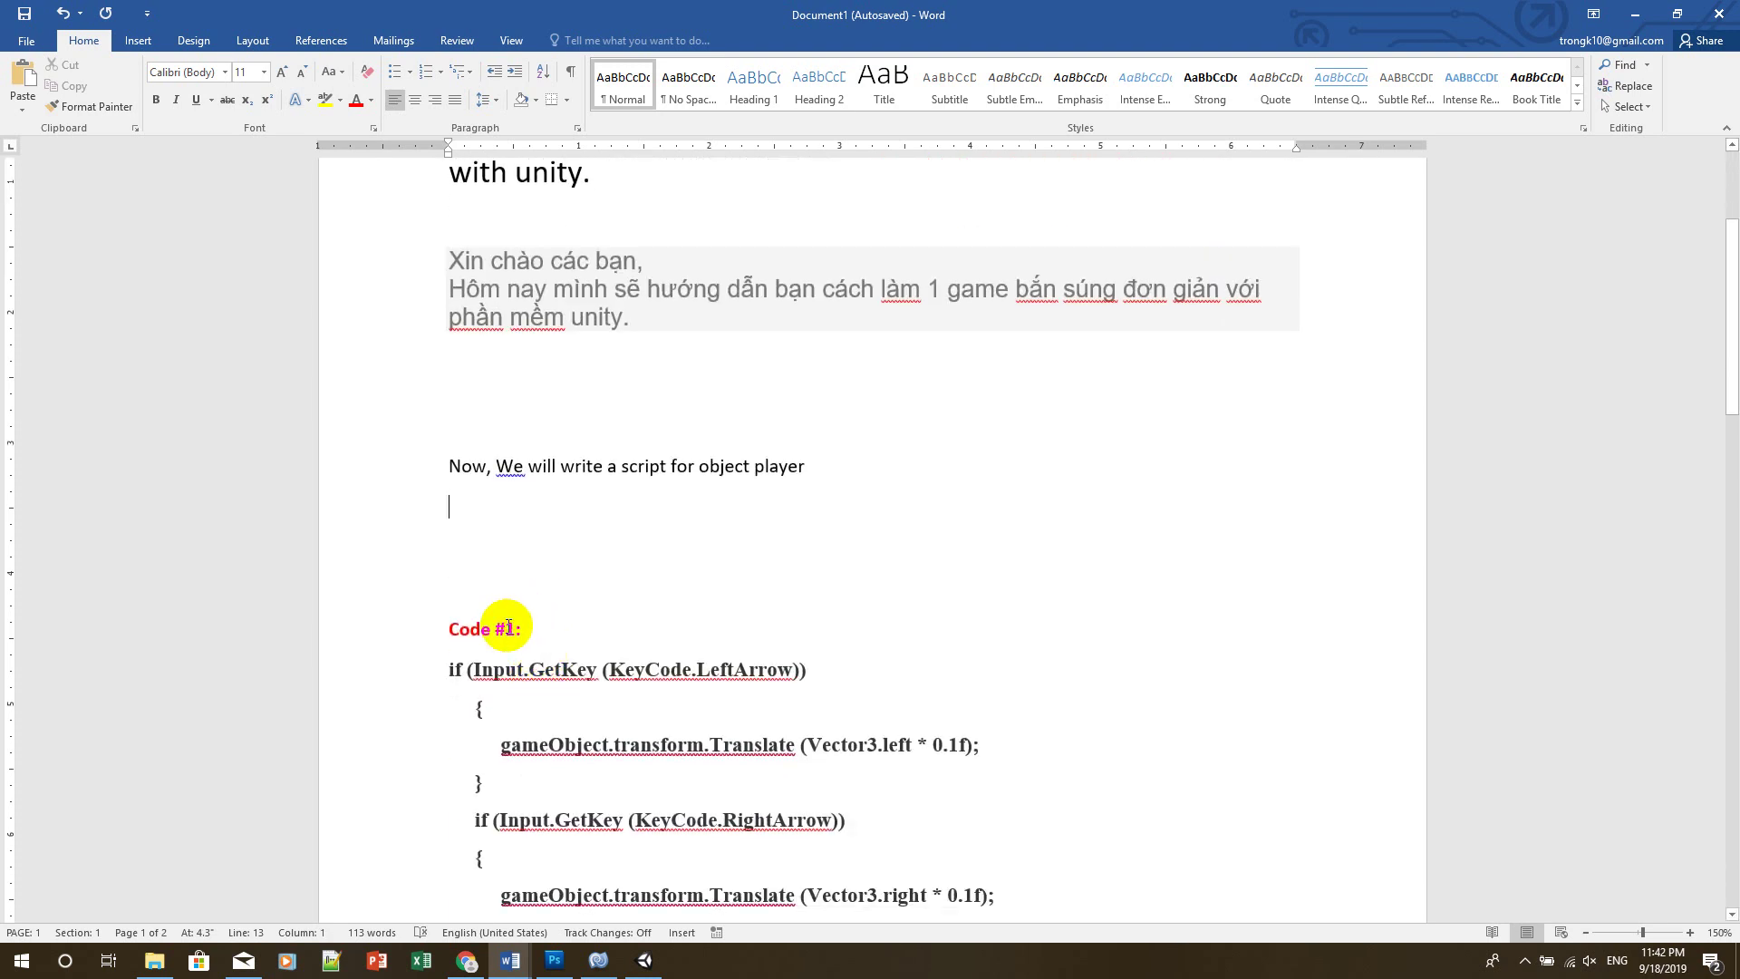
scroll(497, 621, "down", 3)
left_click(583, 410)
scroll(633, 489, "up", 2)
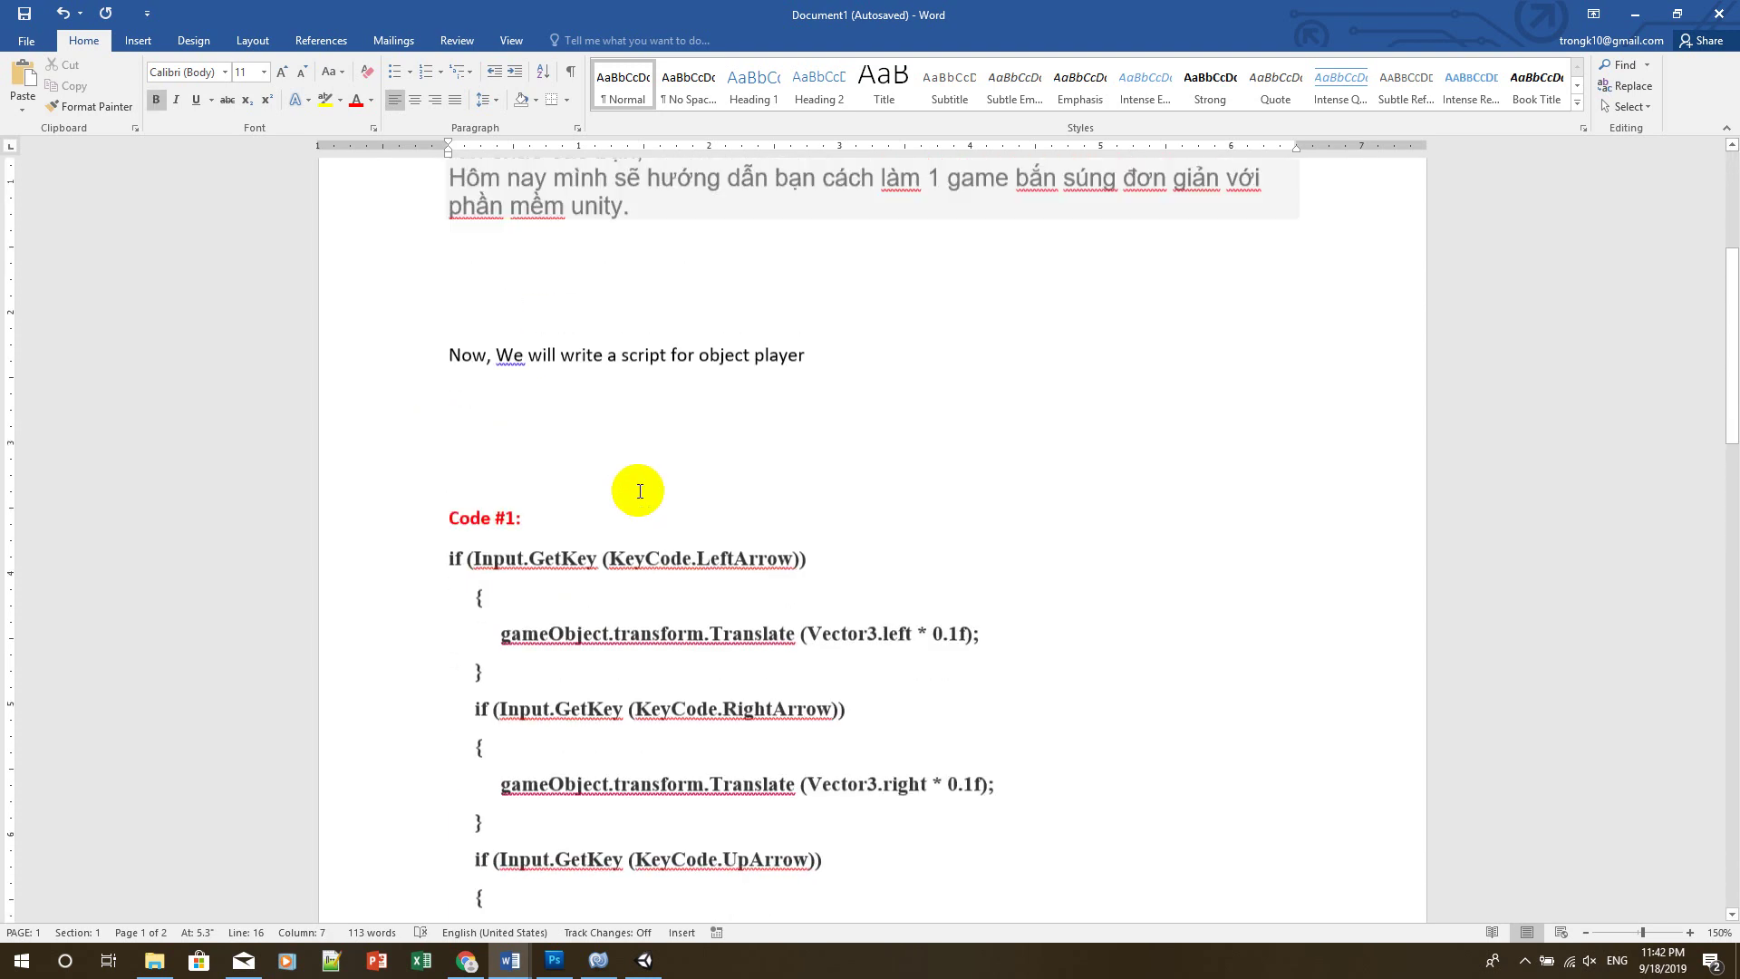
scroll(842, 543, "up", 3)
left_click(847, 555)
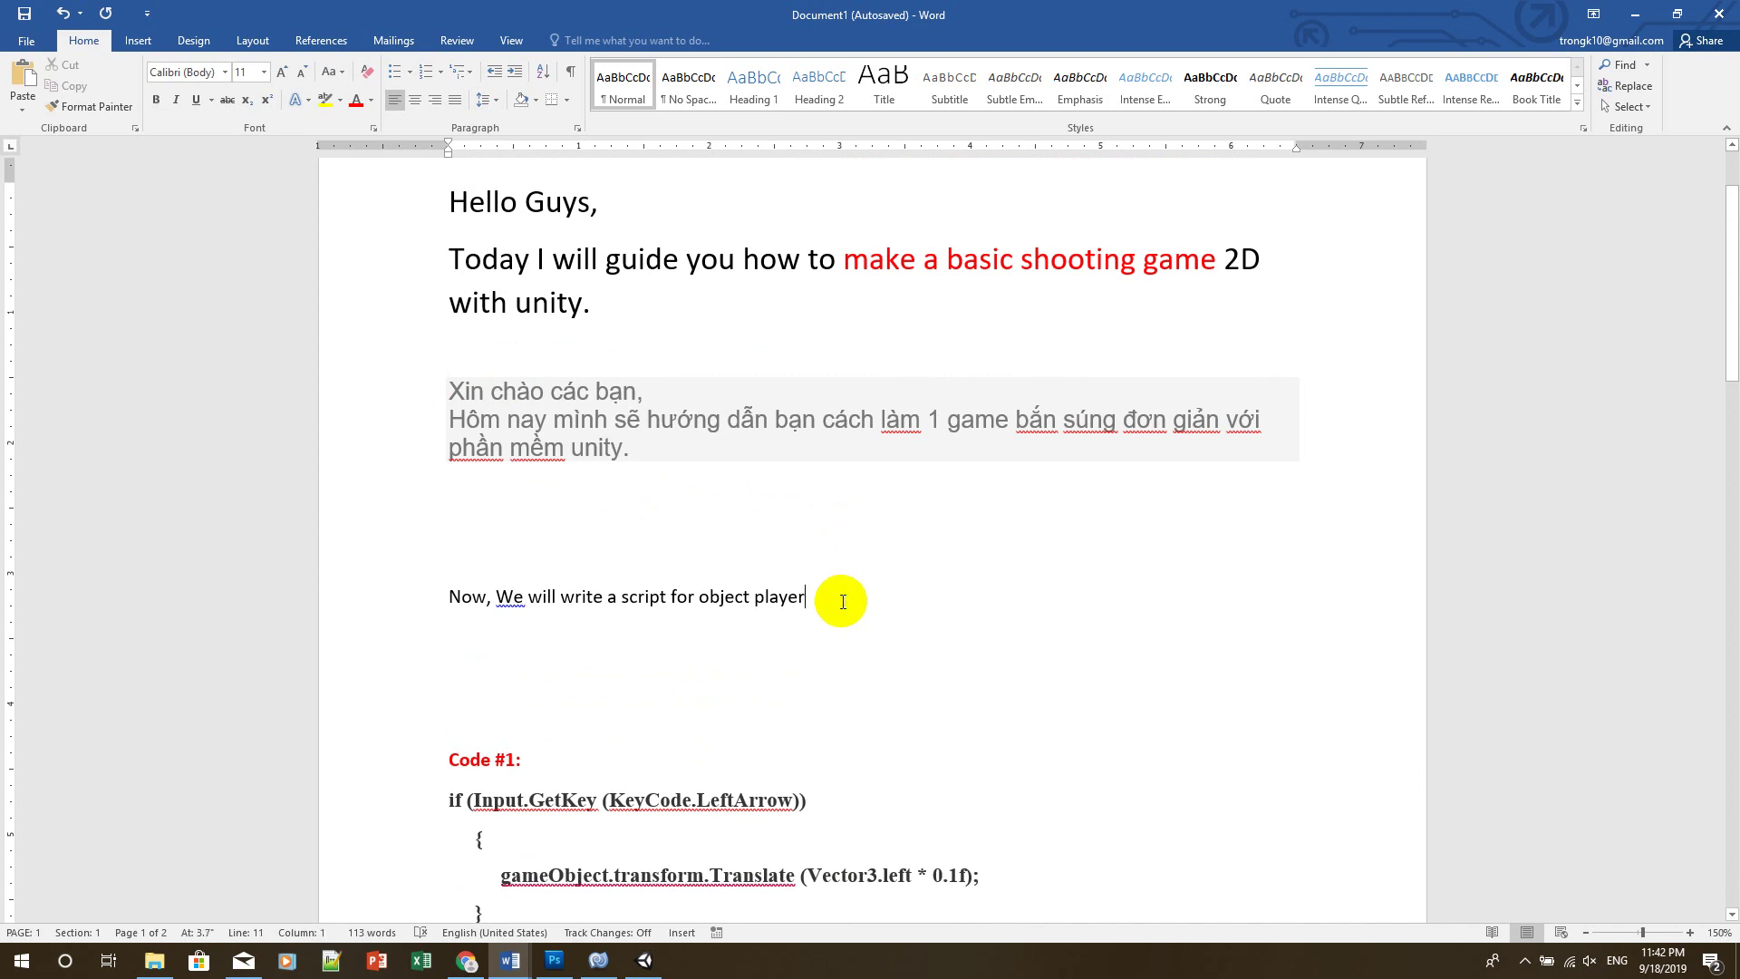
type(" to move left,")
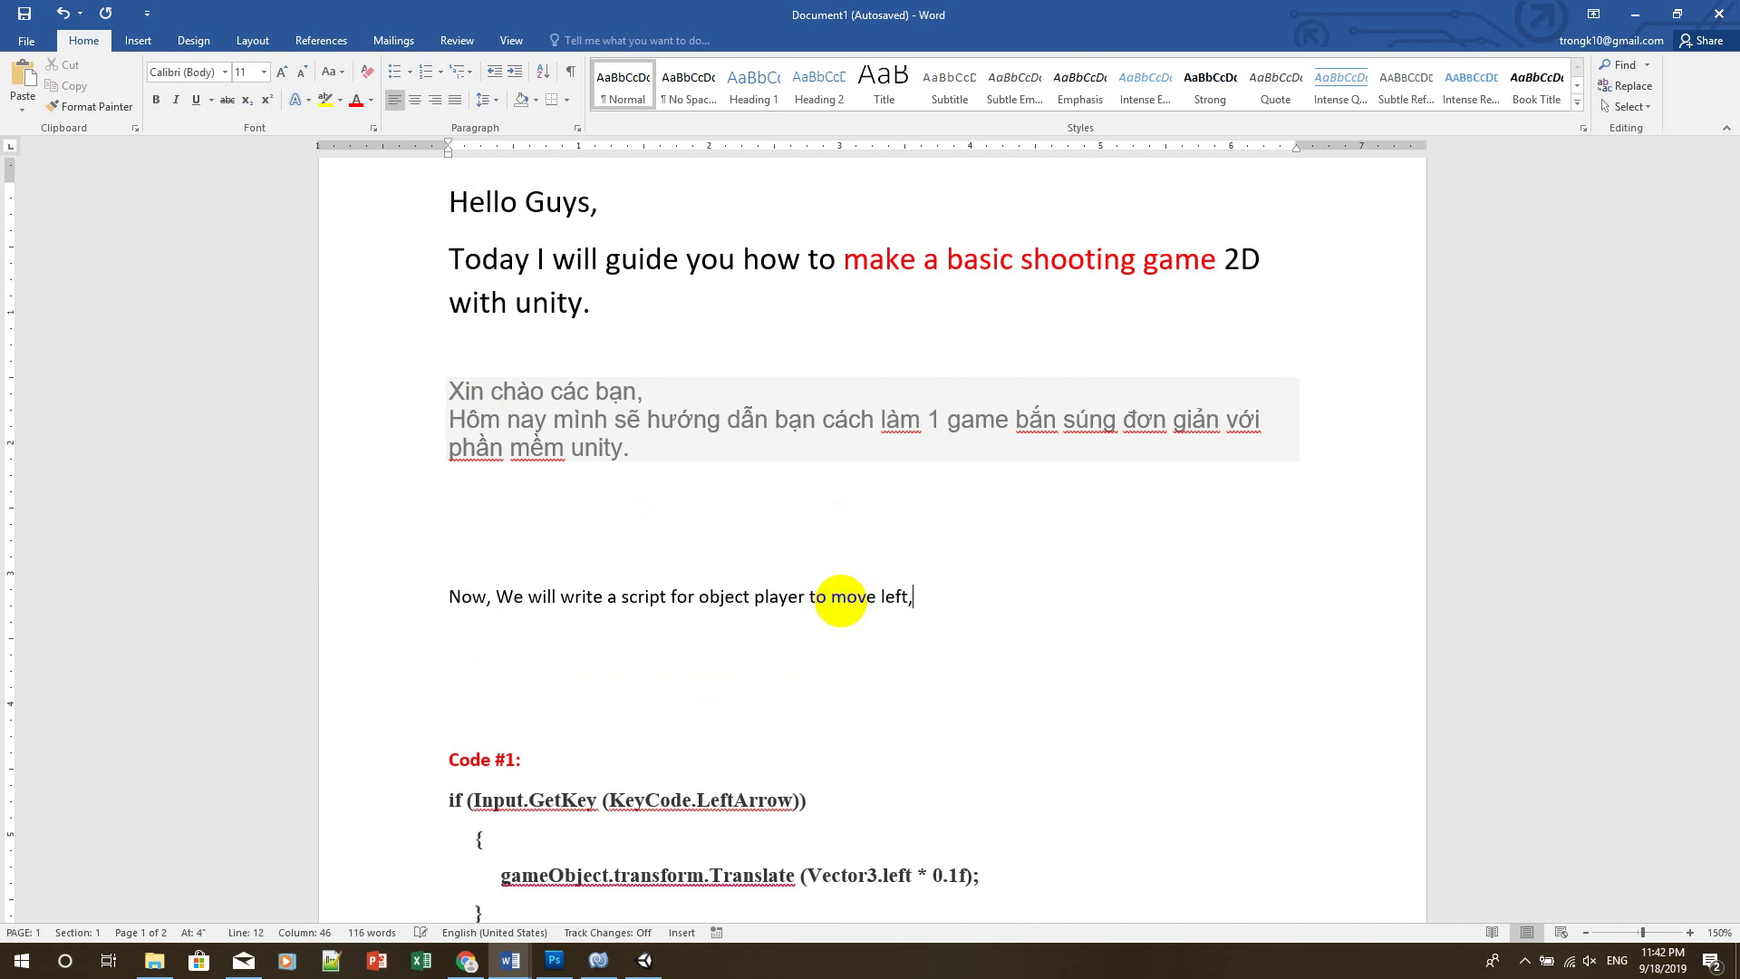
type(" righ")
type("t, up")
type("down")
key("BackSpace")
key("BackSpace")
key("Return")
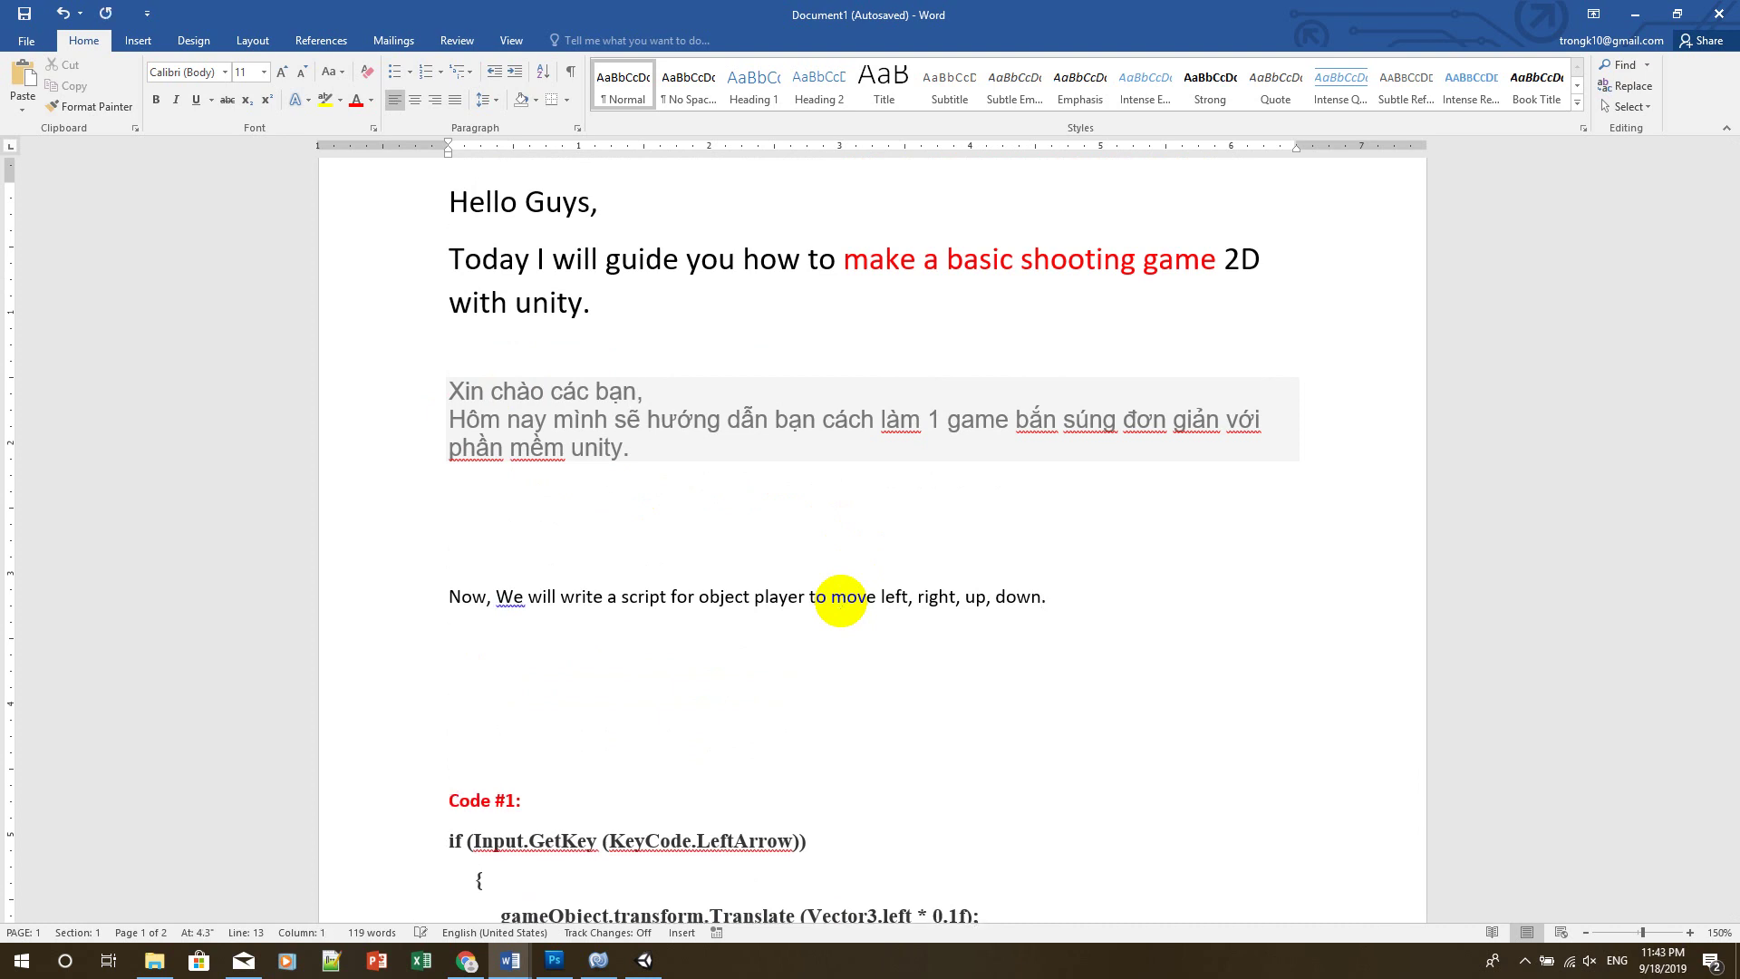
scroll(548, 591, "down", 2)
scroll(551, 478, "down", 1)
scroll(471, 540, "down", 1)
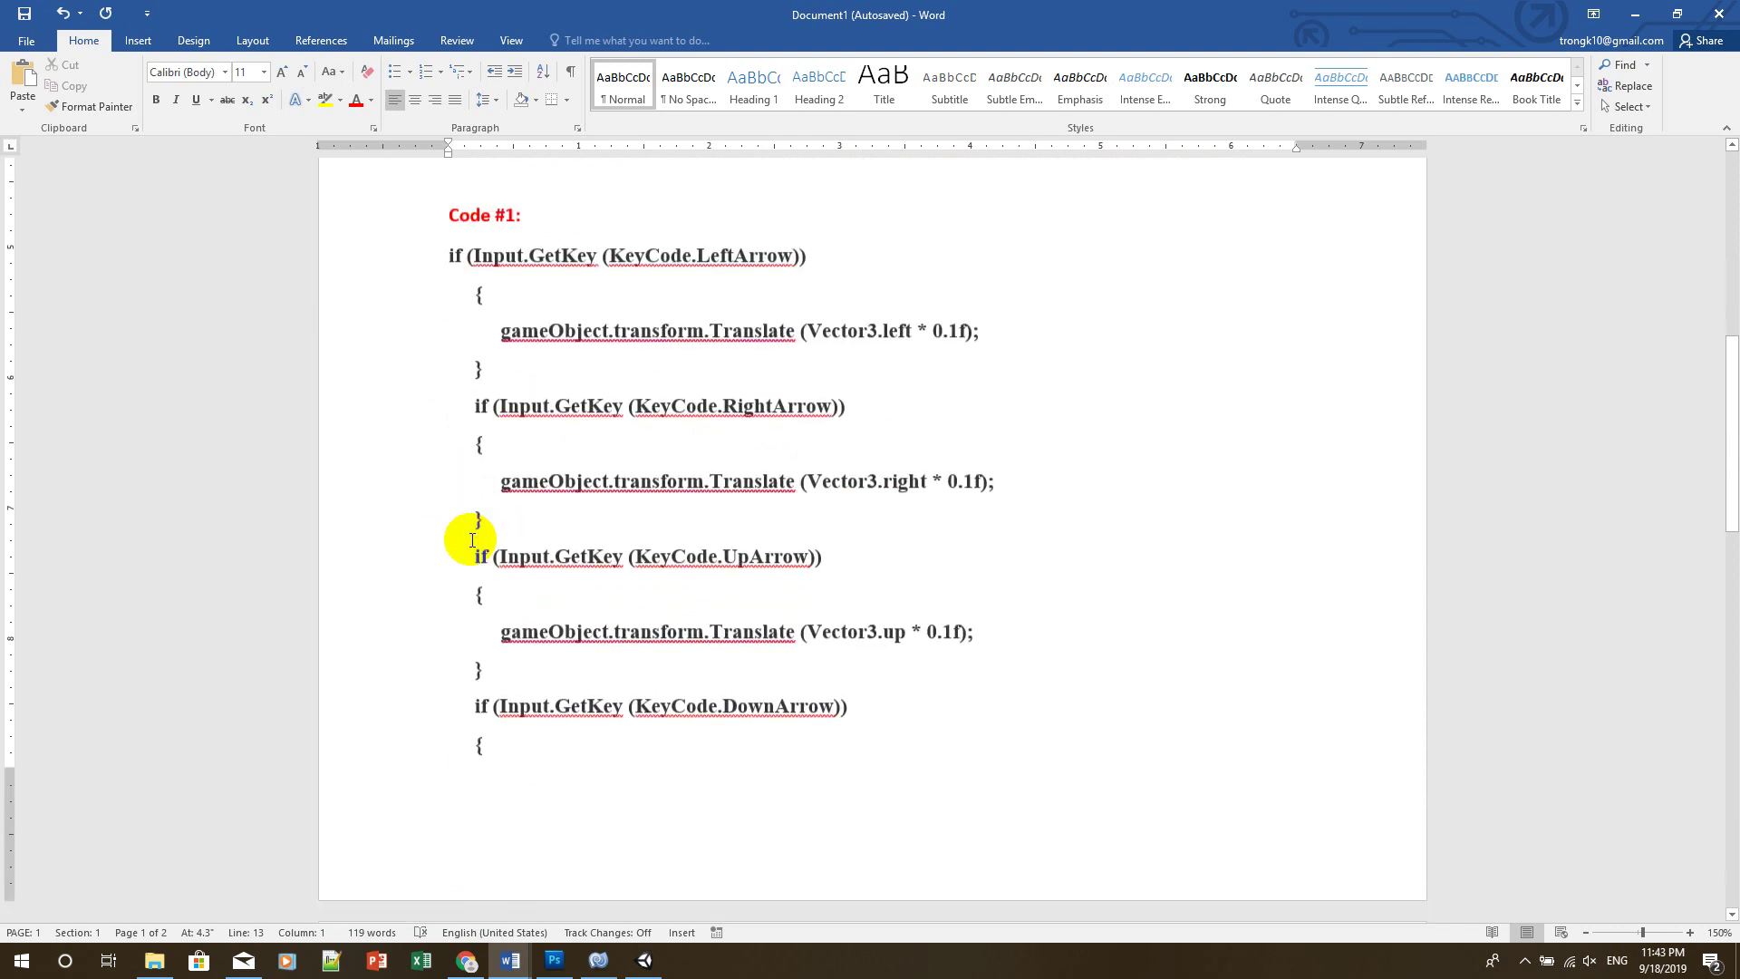
scroll(493, 535, "down", 2)
scroll(493, 540, "down", 1)
scroll(719, 388, "up", 3)
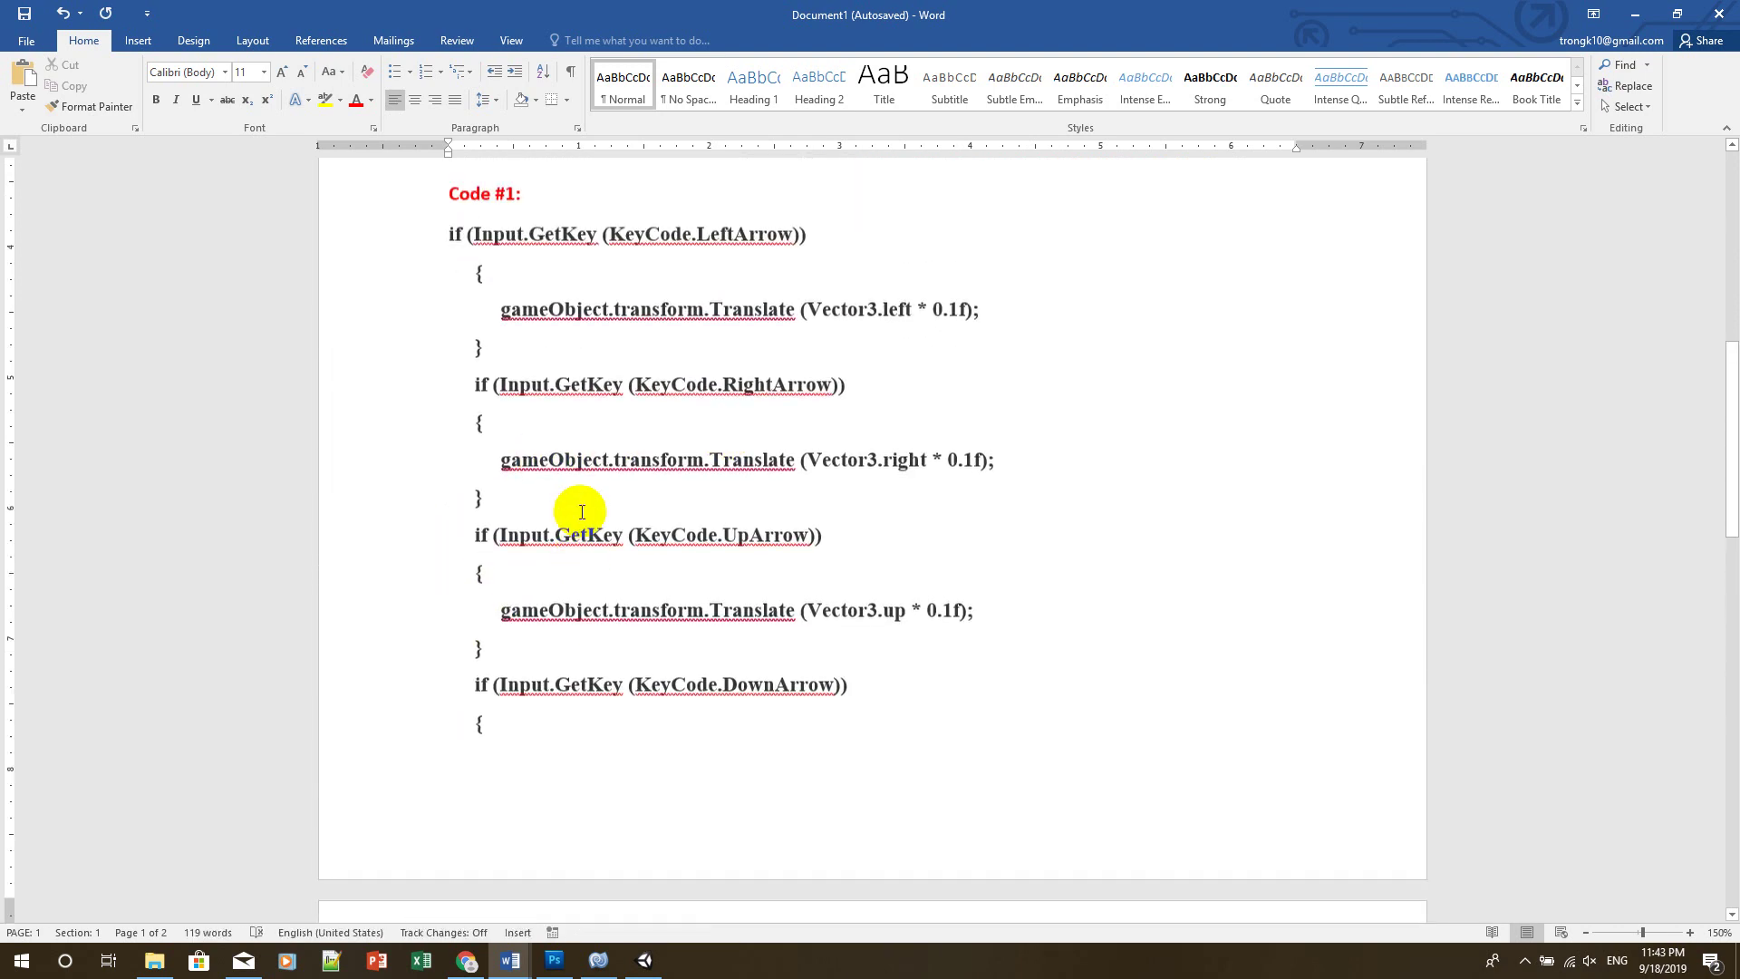
scroll(581, 512, "up", 2)
Add a C# script named player to the Prefabs folder and open it in MonoDevelop
left_click(645, 960)
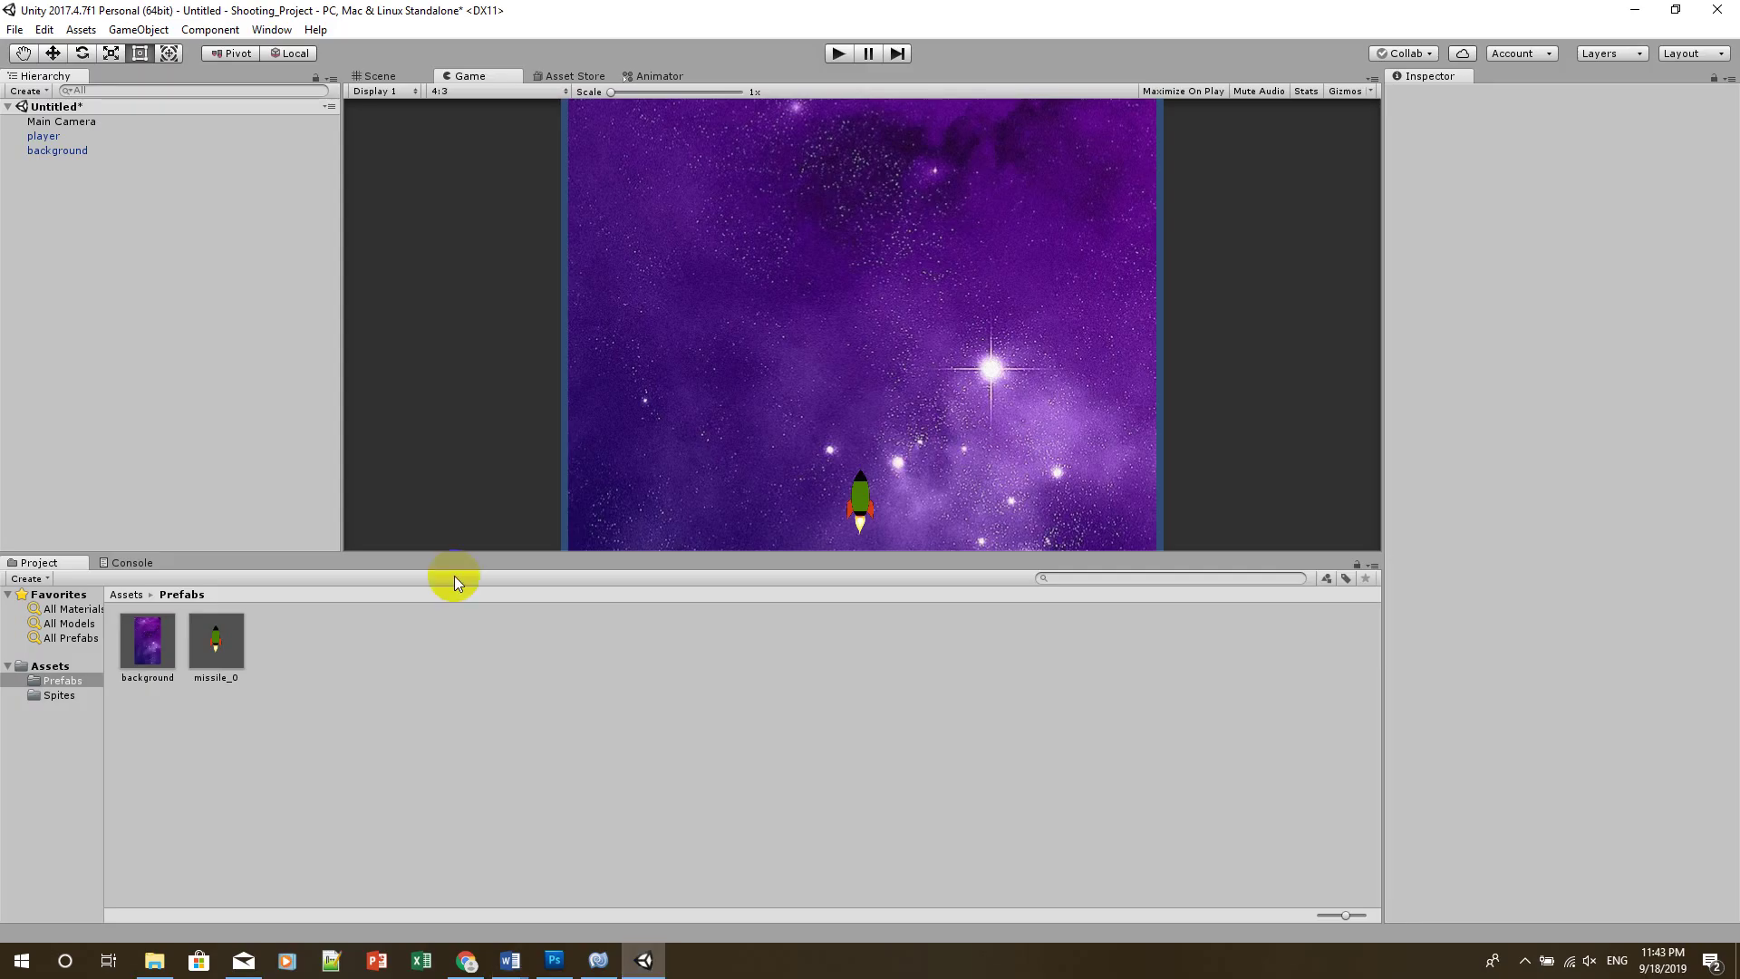
right_click(340, 665)
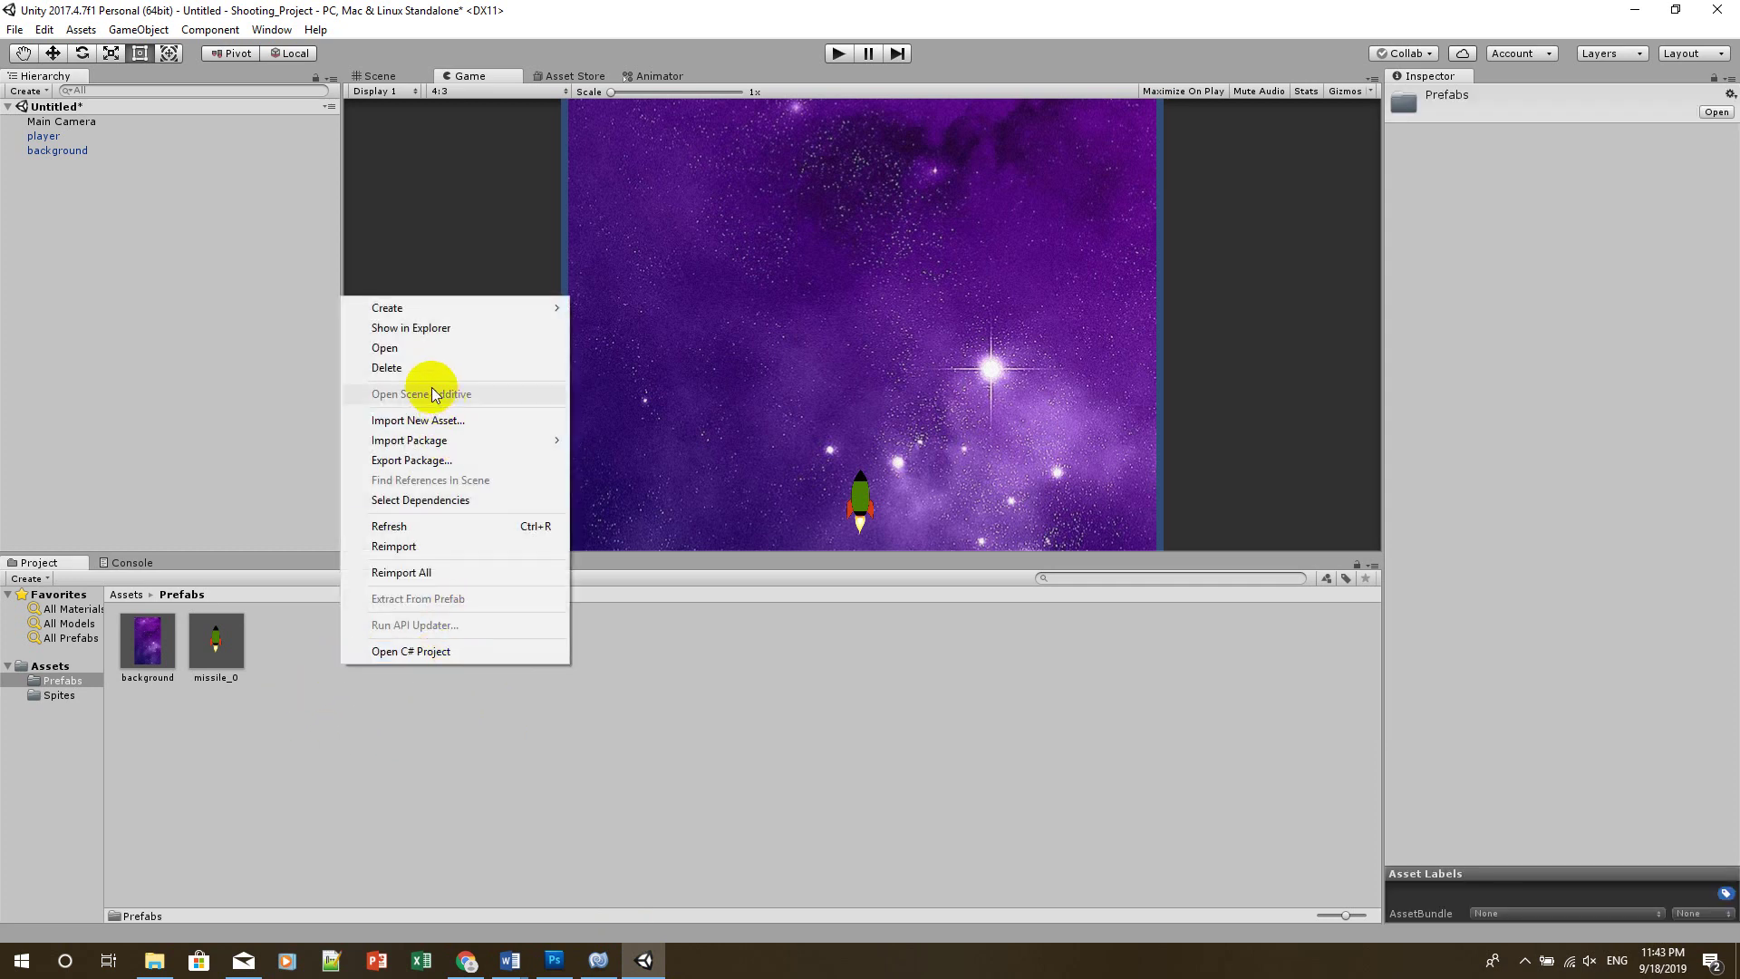
mouse_move(395, 309)
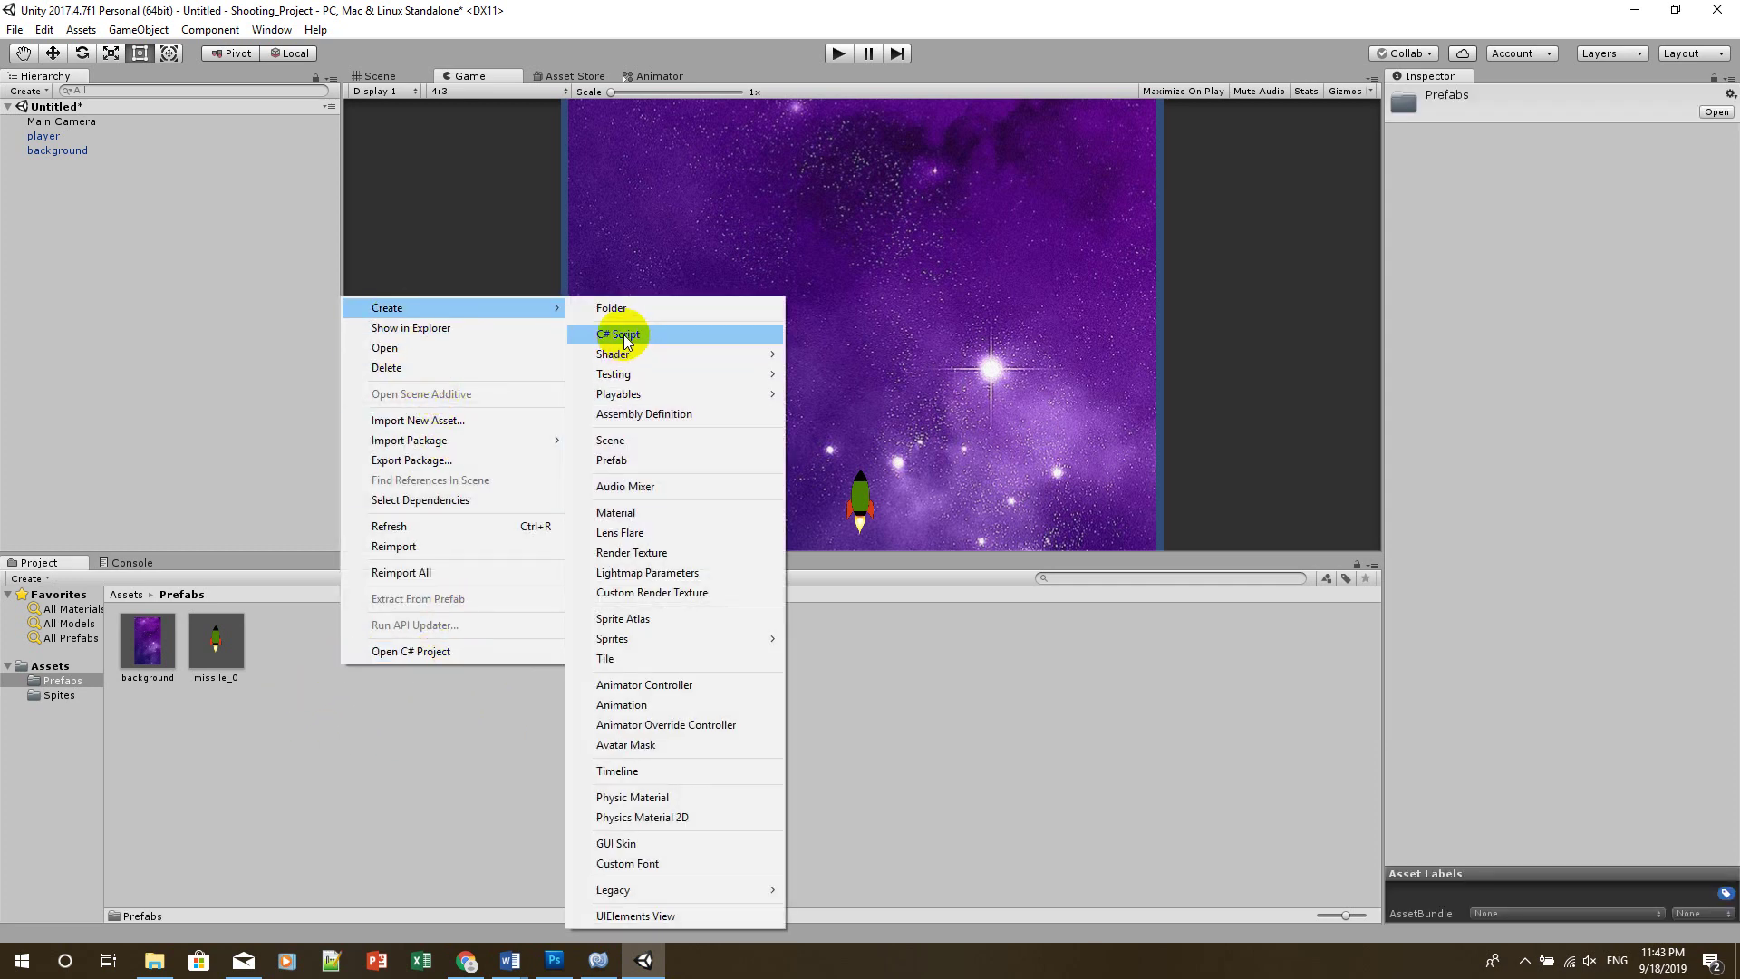
left_click(648, 334)
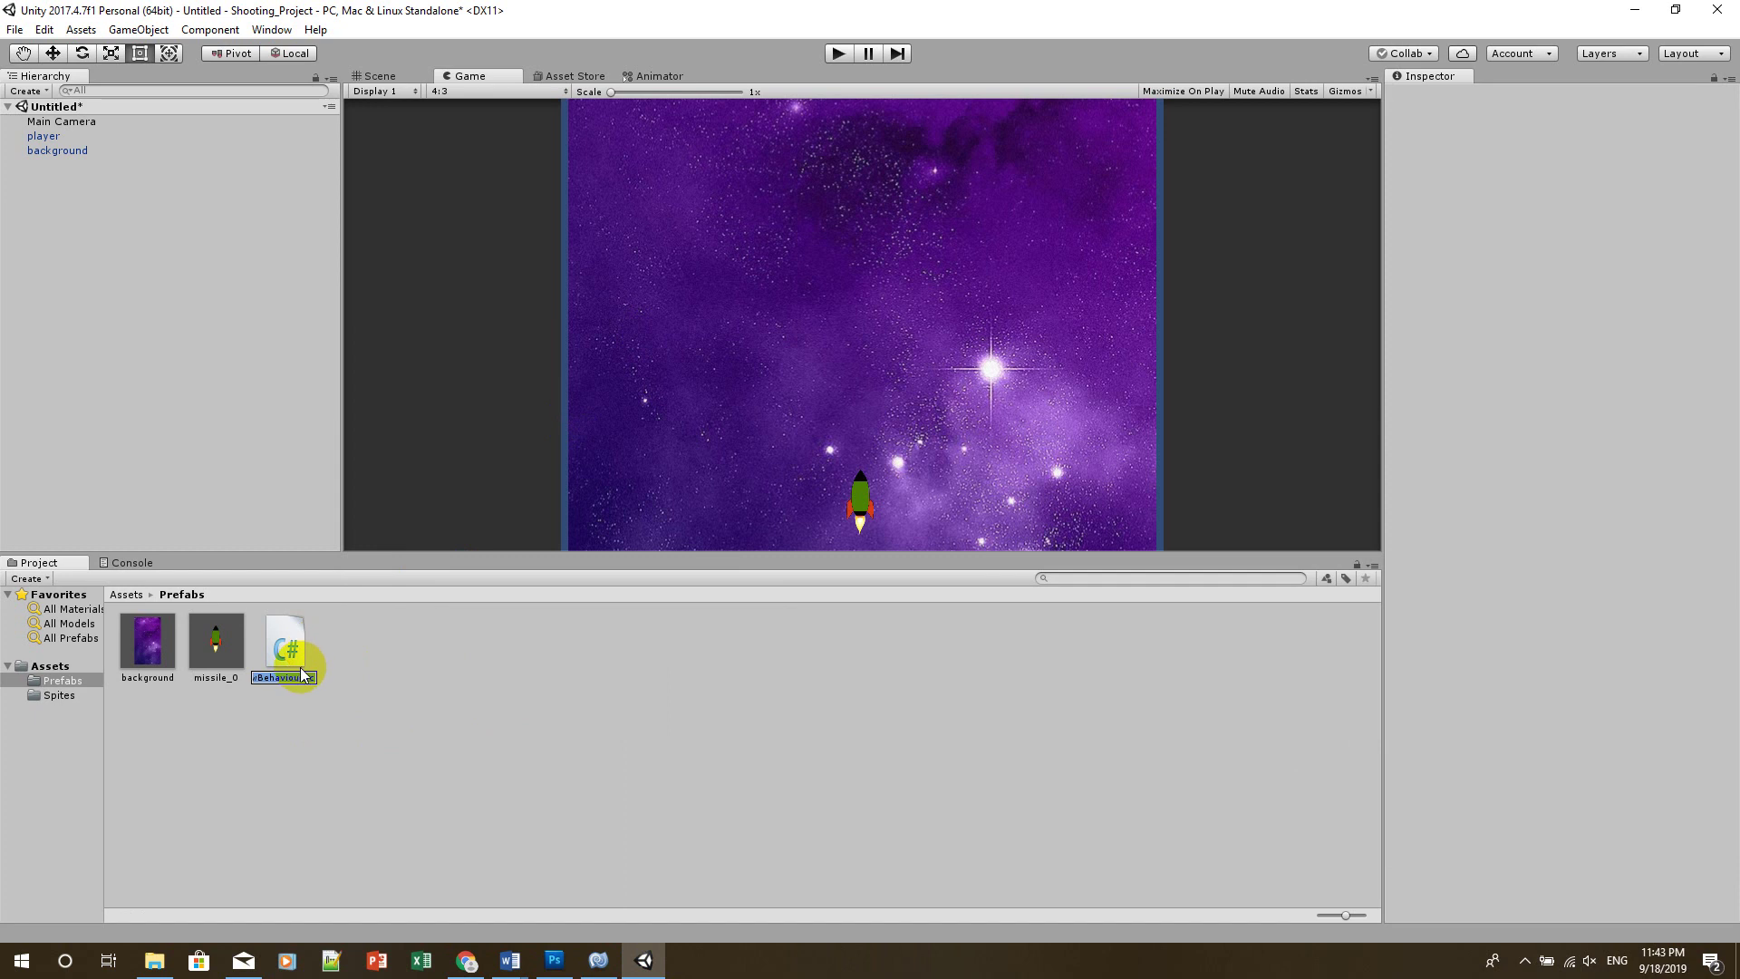
type("player")
key("Return")
left_click(287, 664)
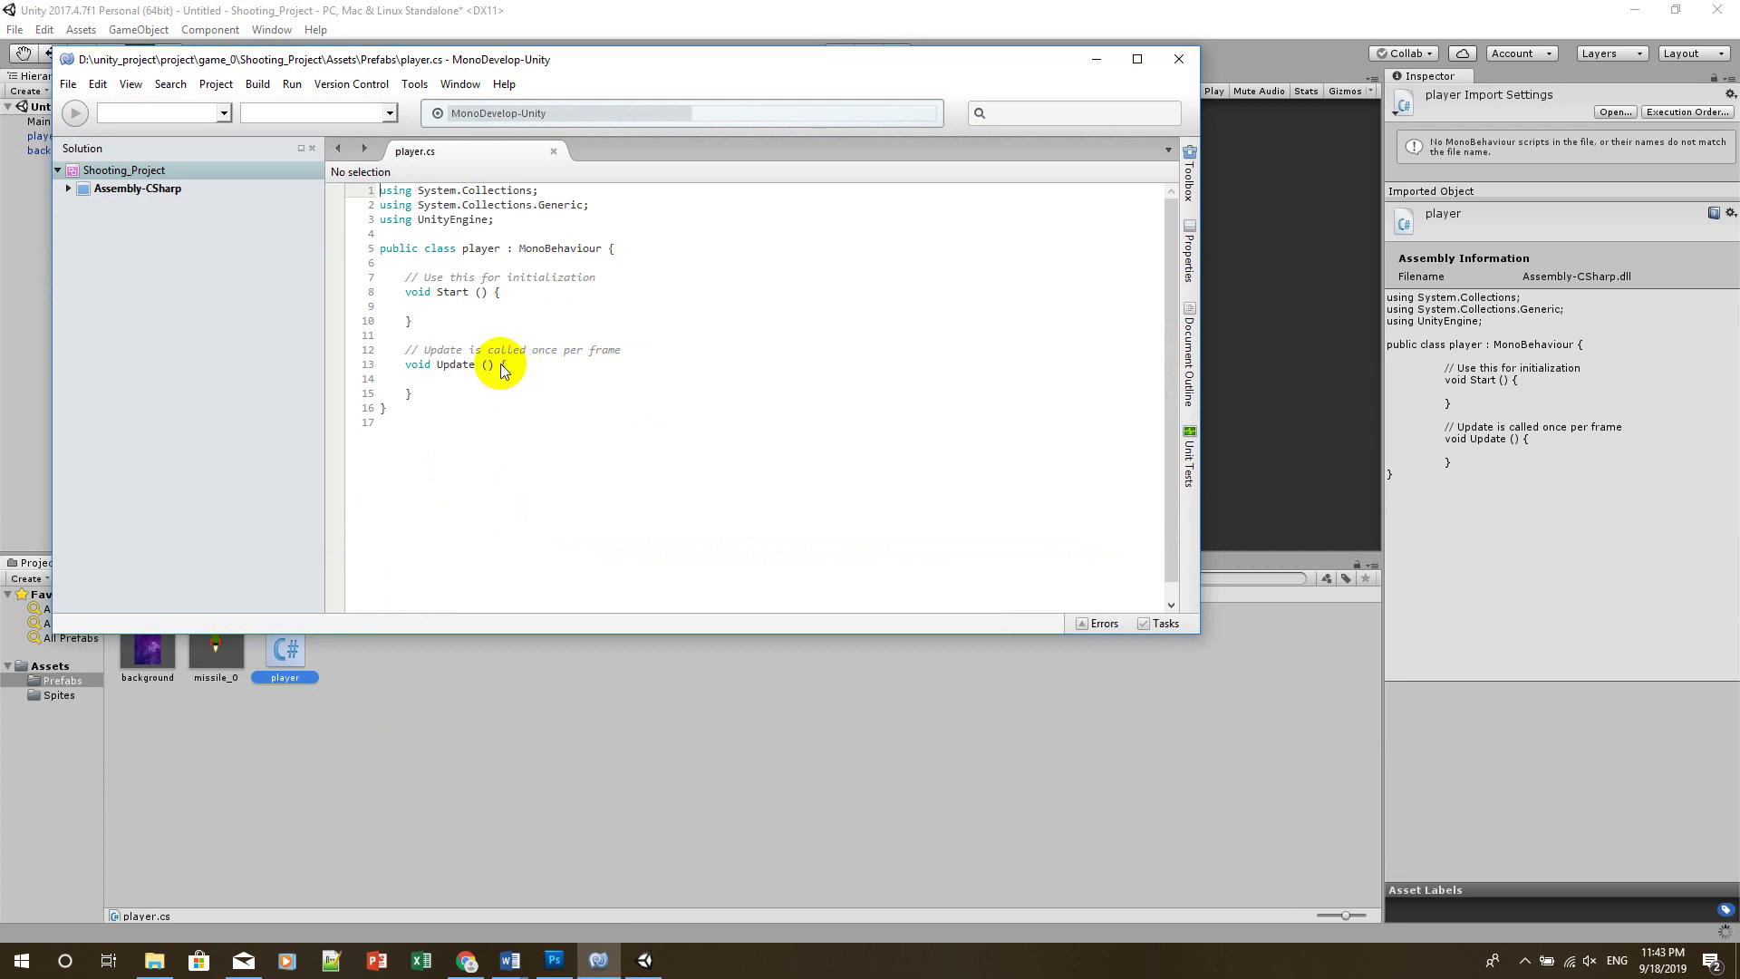
Copy the Code #1 movement blocks from the Word notes
left_click(503, 365)
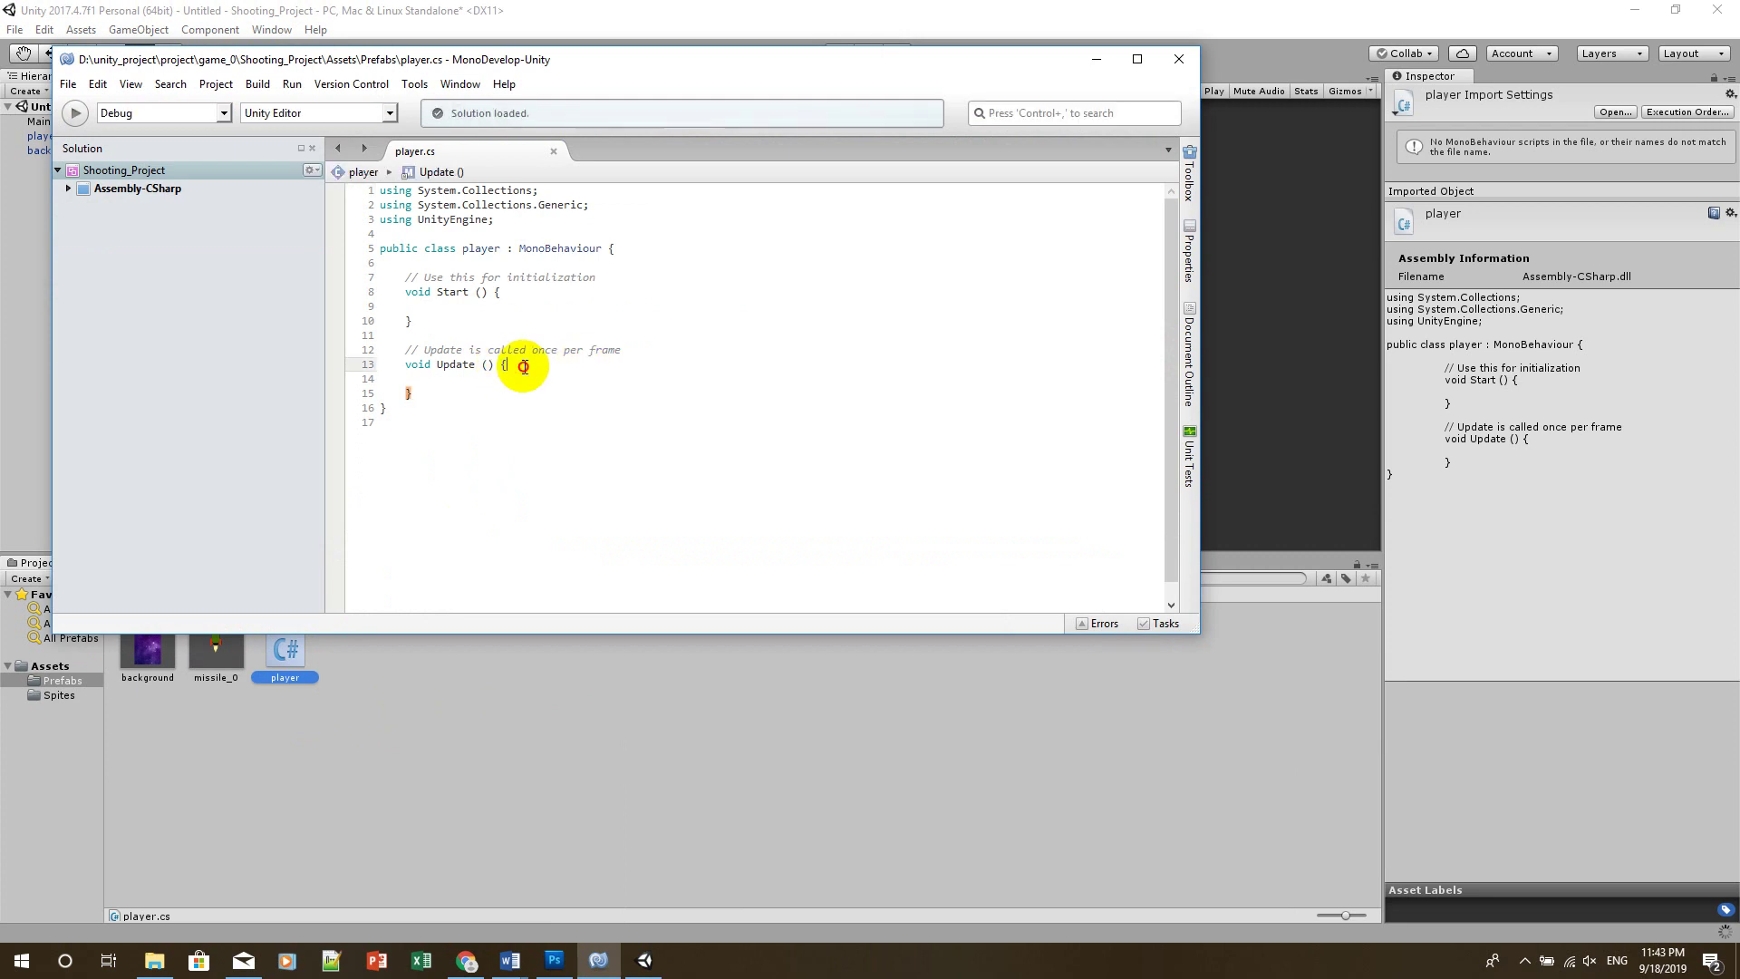
mouse_move(521, 970)
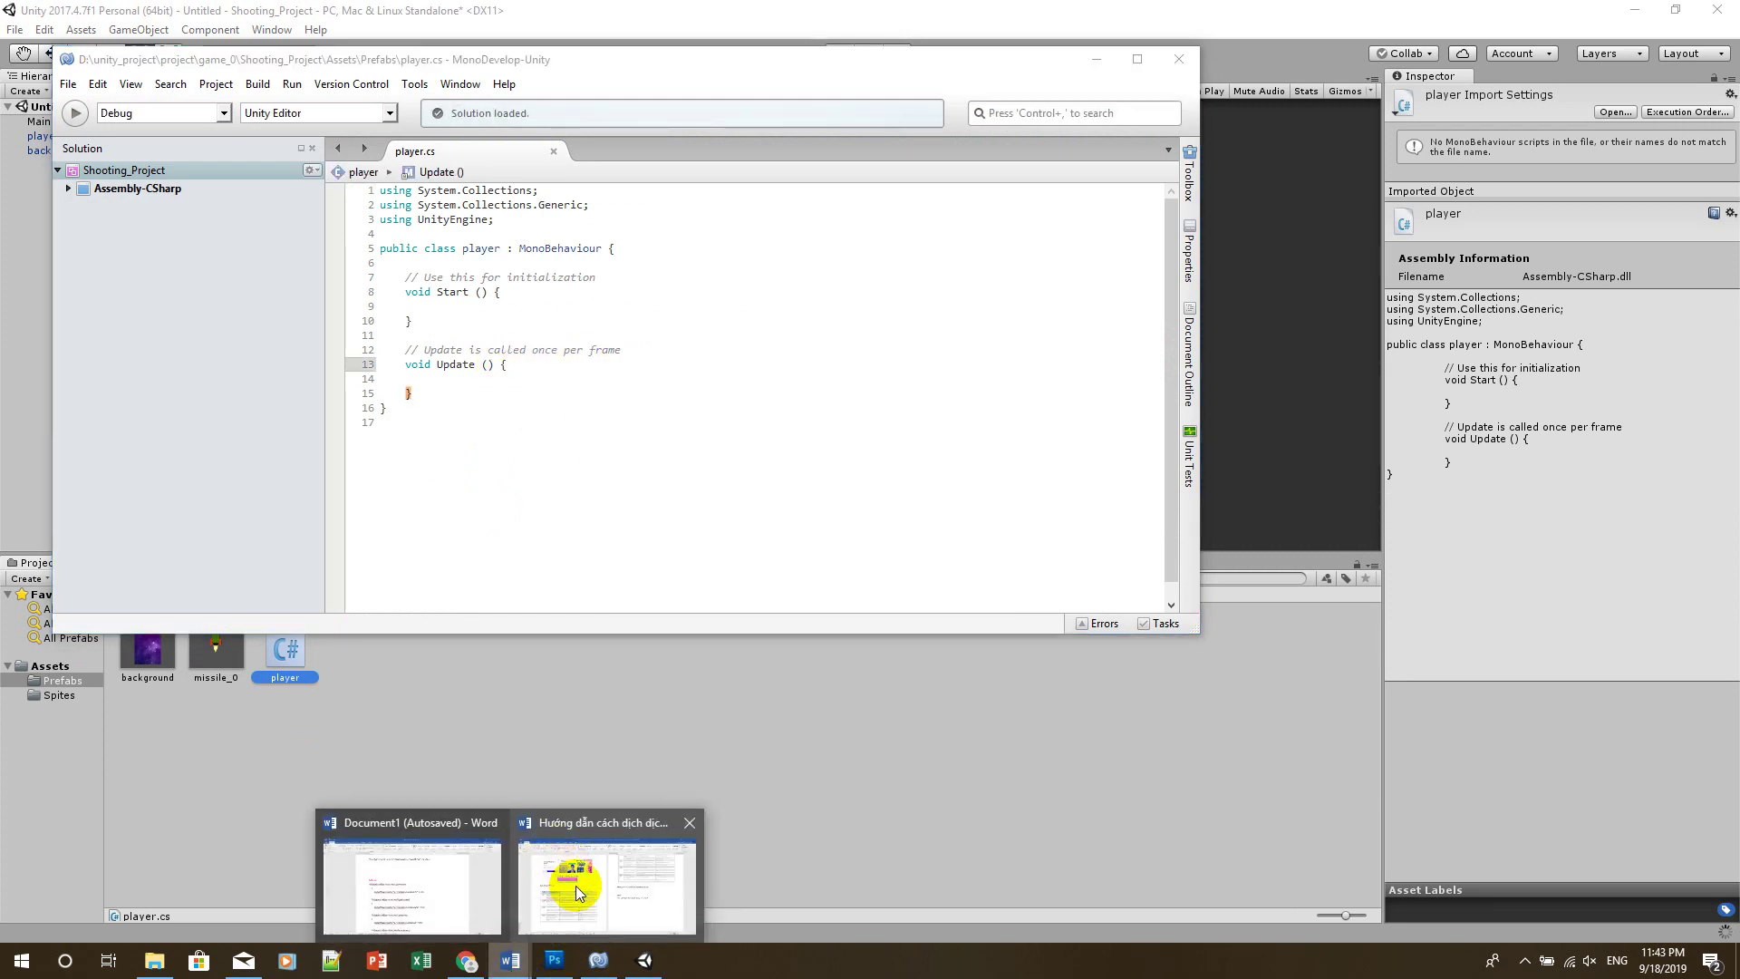
left_click(477, 835)
scroll(481, 577, "down", 2)
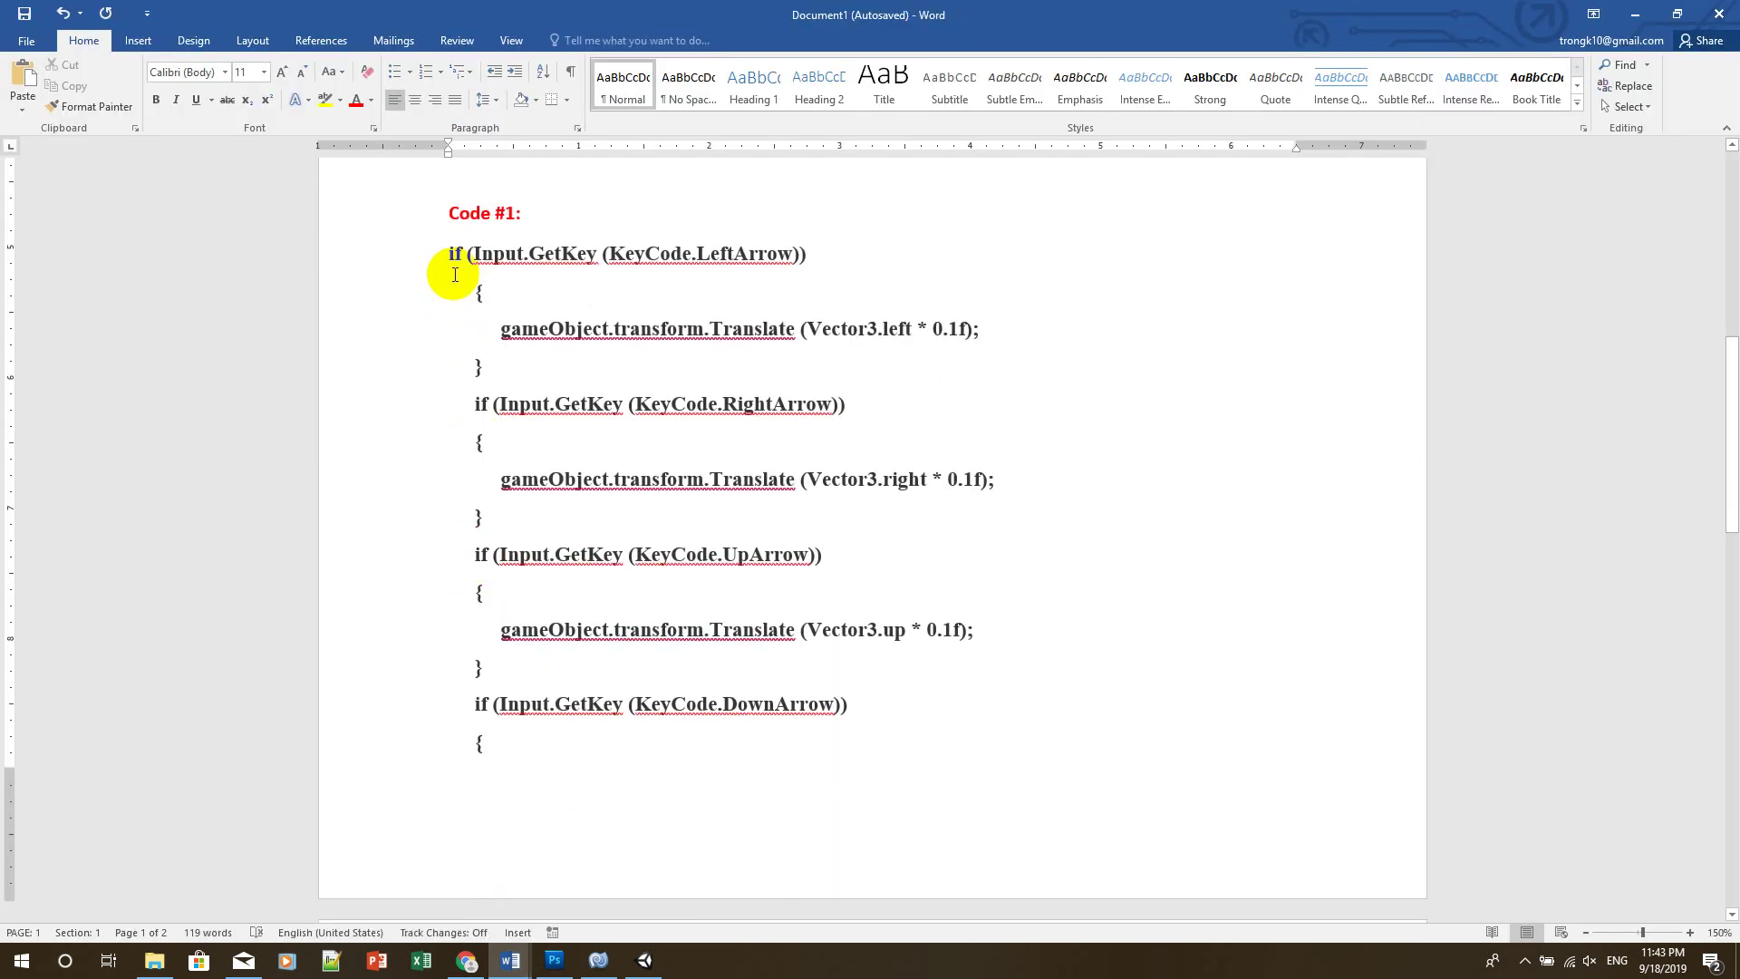
mouse_move(450, 253)
left_mouse_down()
mouse_move(617, 406)
mouse_move(514, 632)
left_mouse_up()
right_click(506, 615)
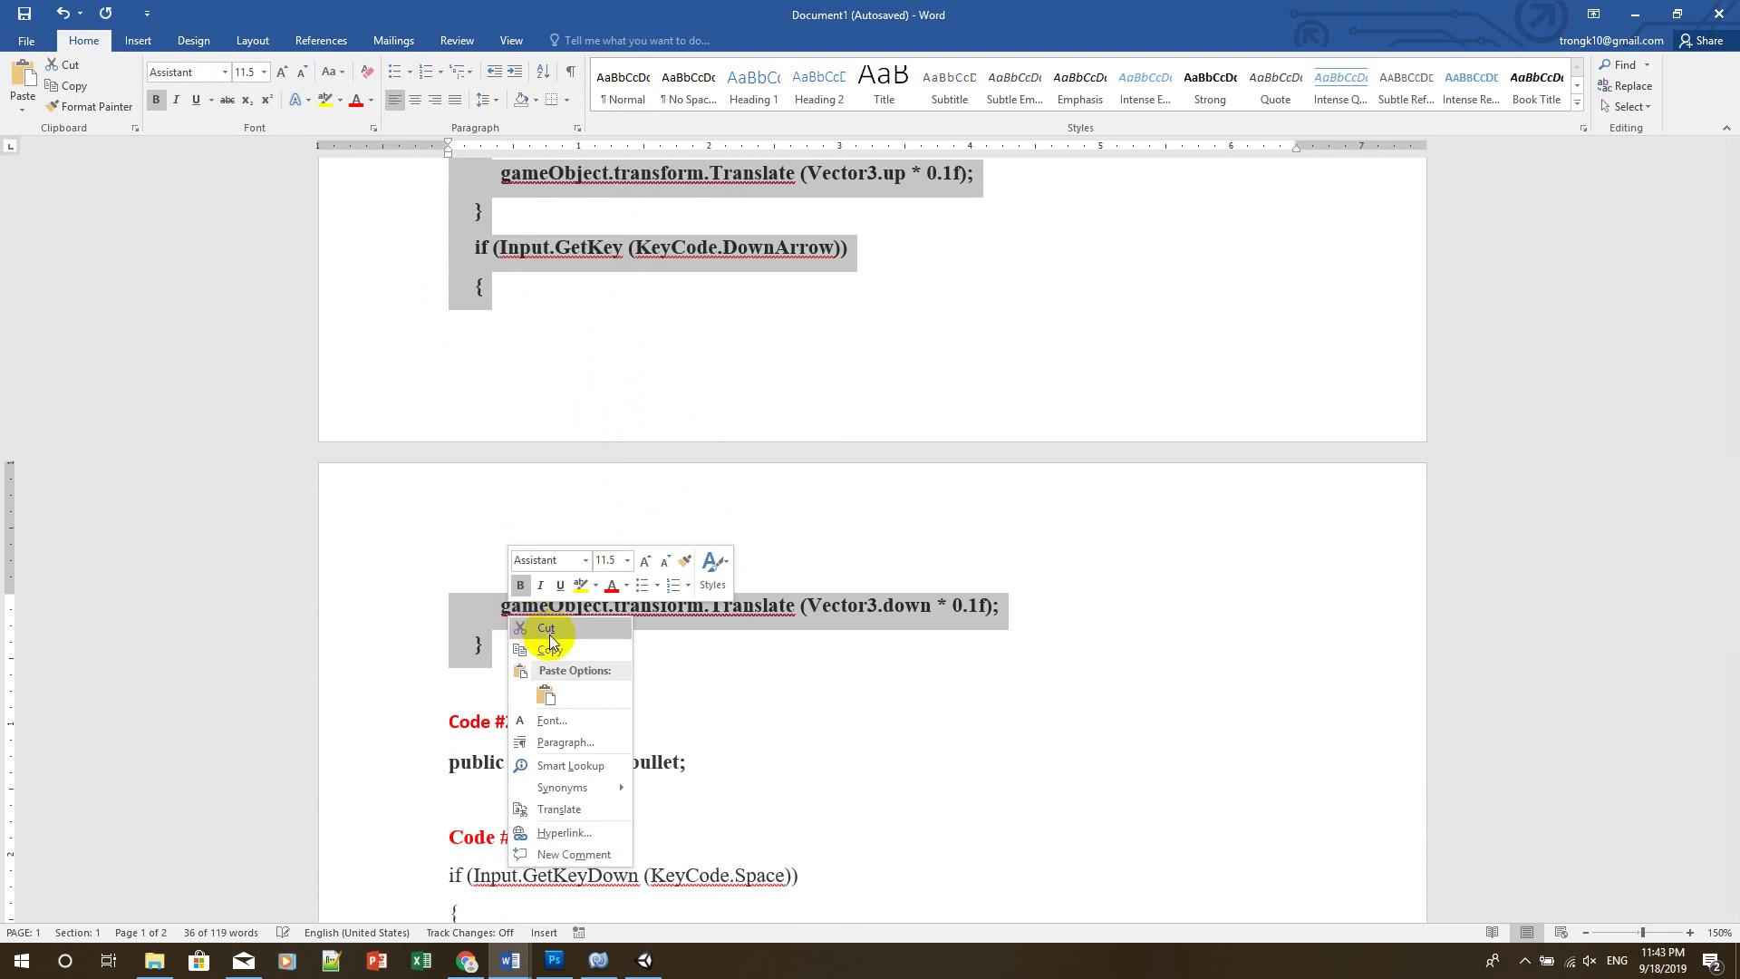
left_click(556, 651)
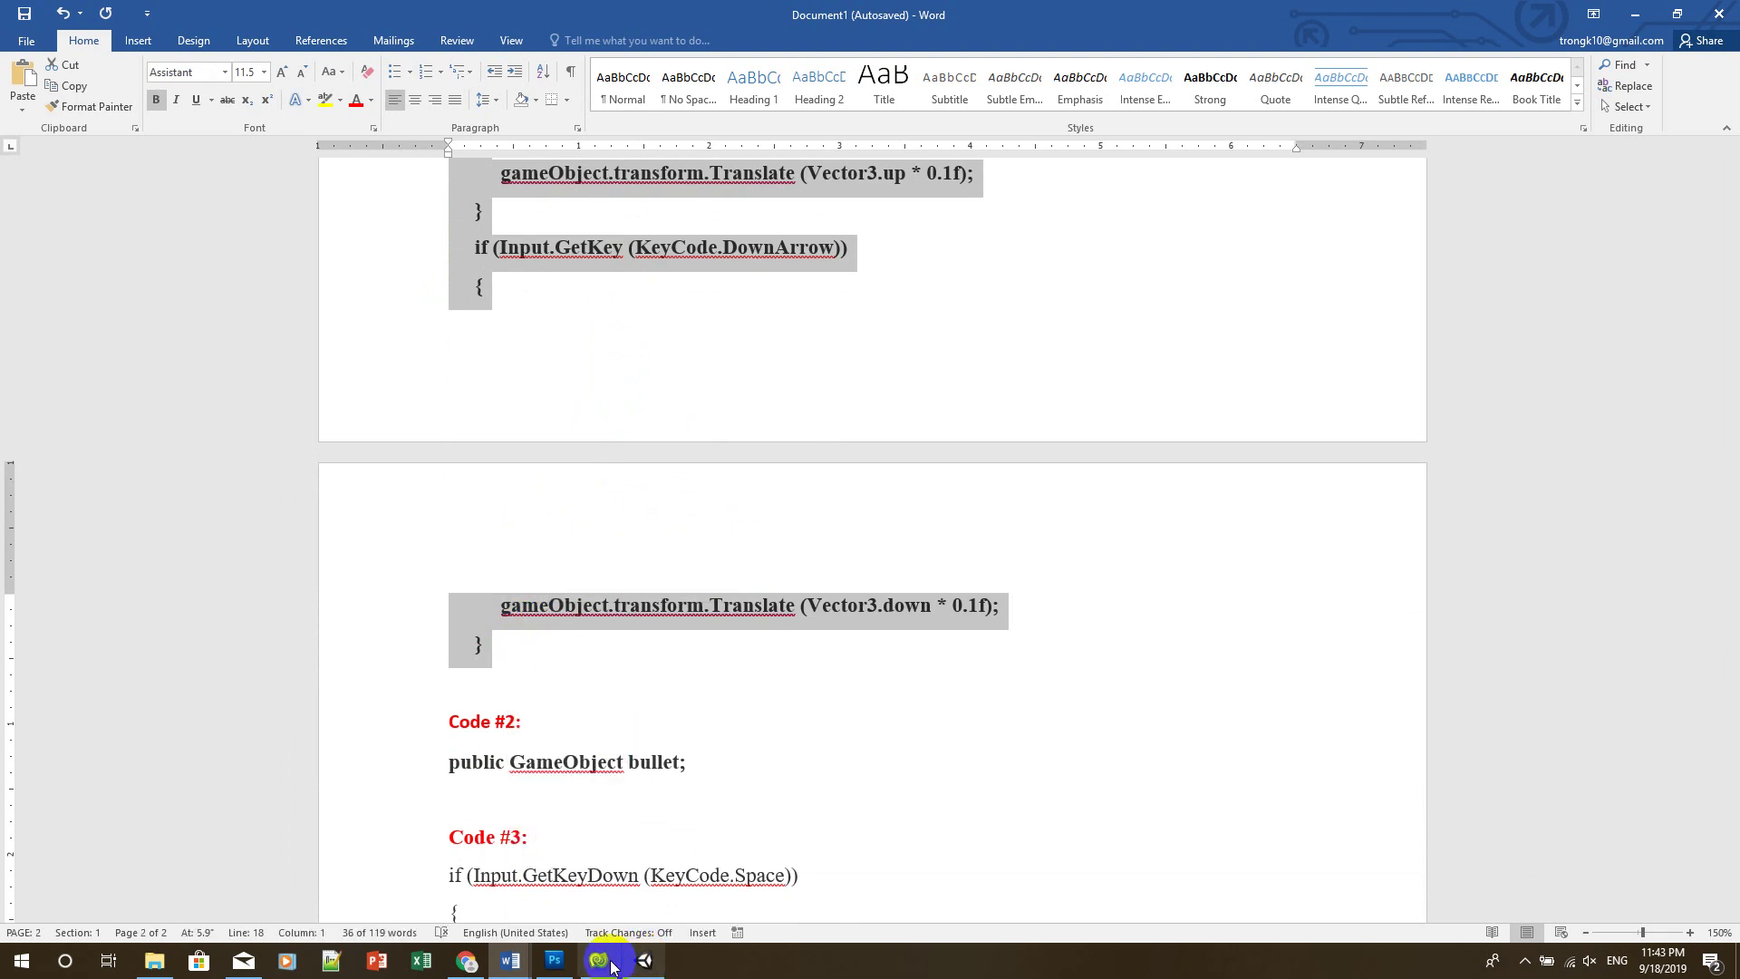
Paste the code into Update() in player.cs, remove the blank line, and save
left_click(598, 961)
key("Return")
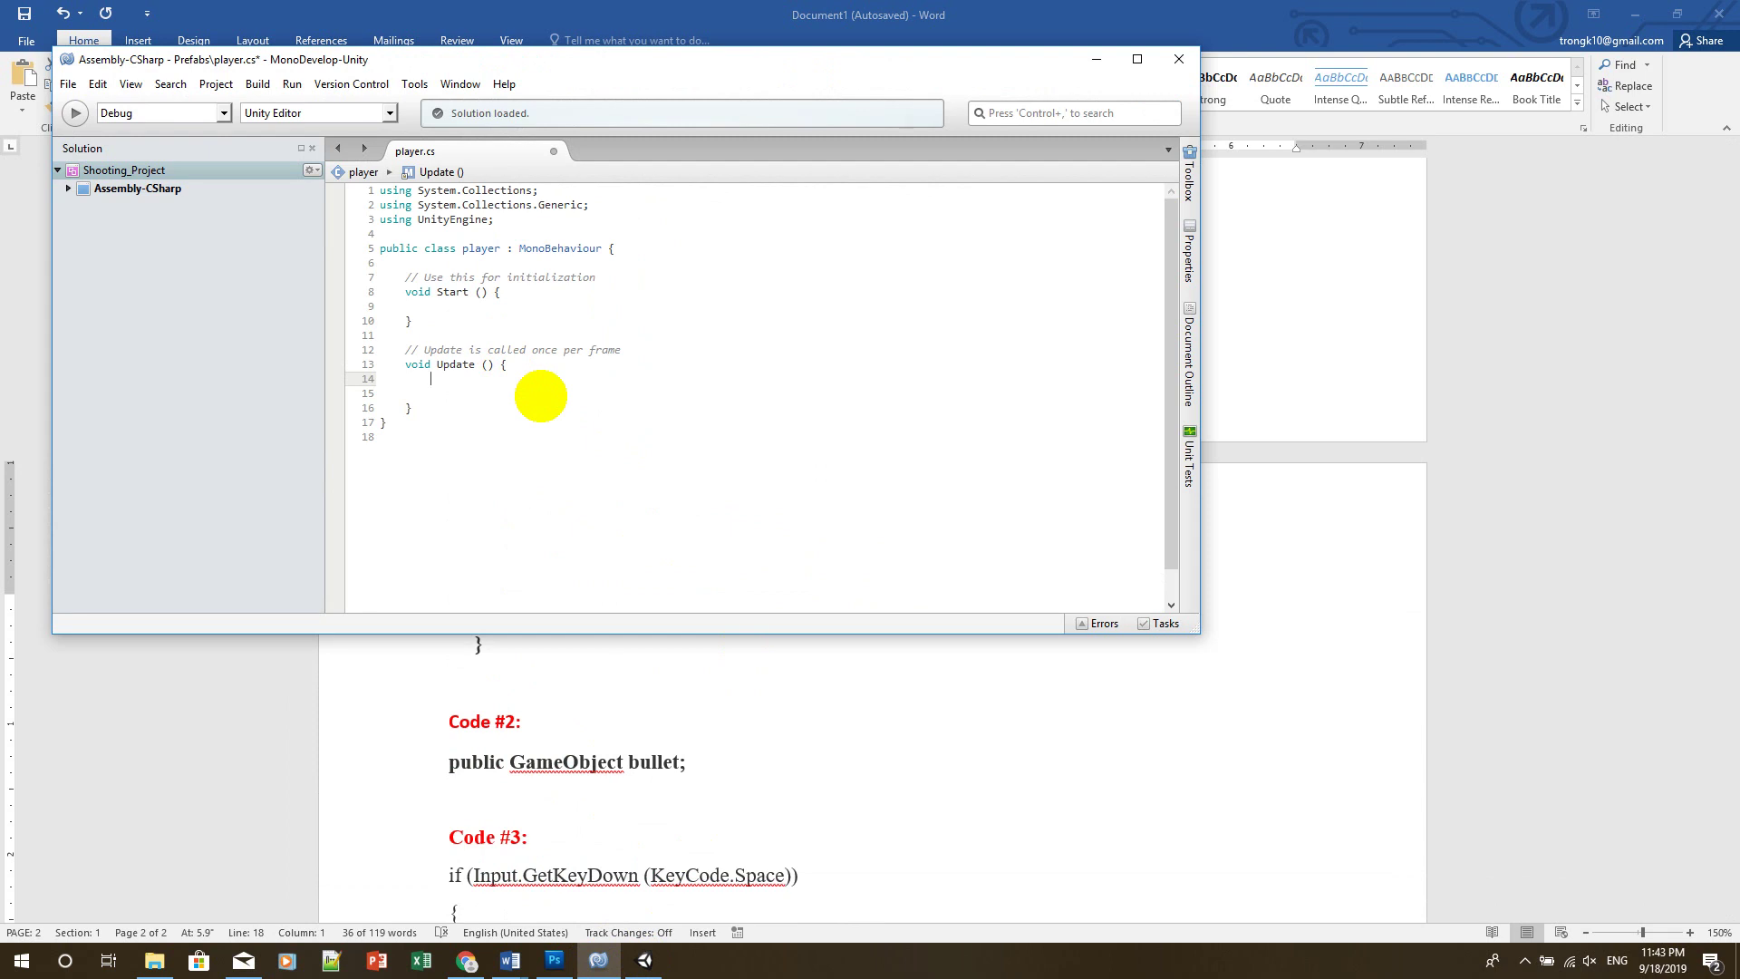
key("ctrl+v")
scroll(542, 397, "down", 3)
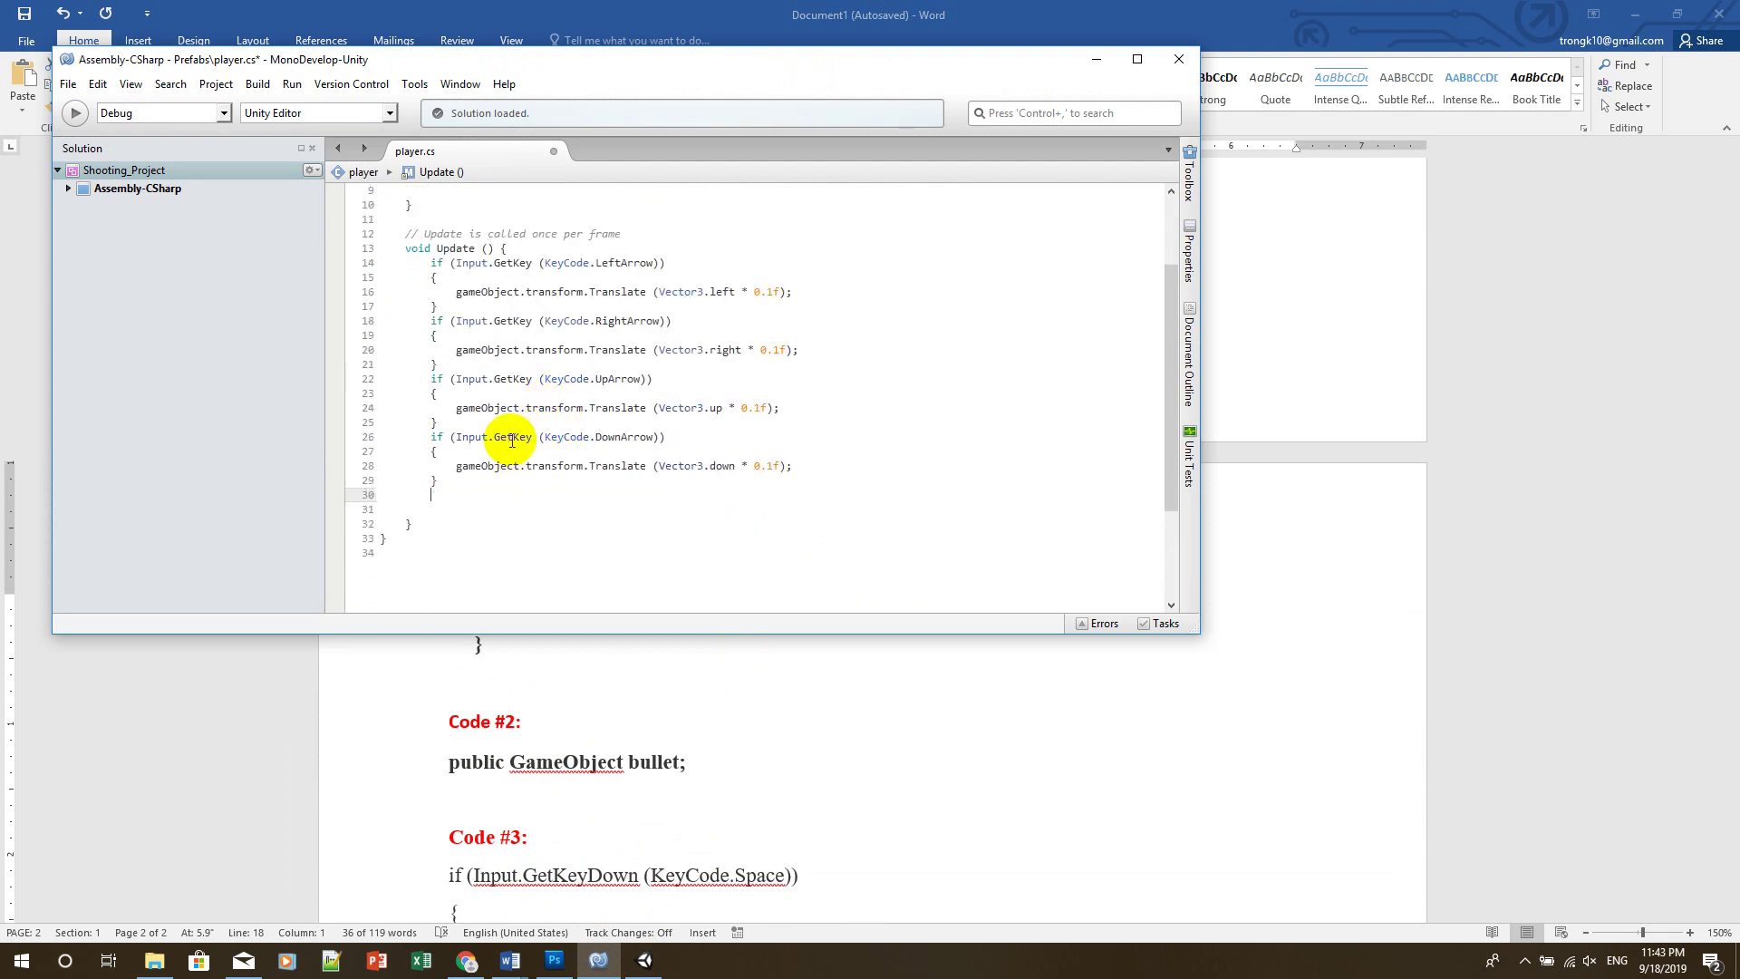
key("BackSpace")
scroll(458, 512, "up", 3)
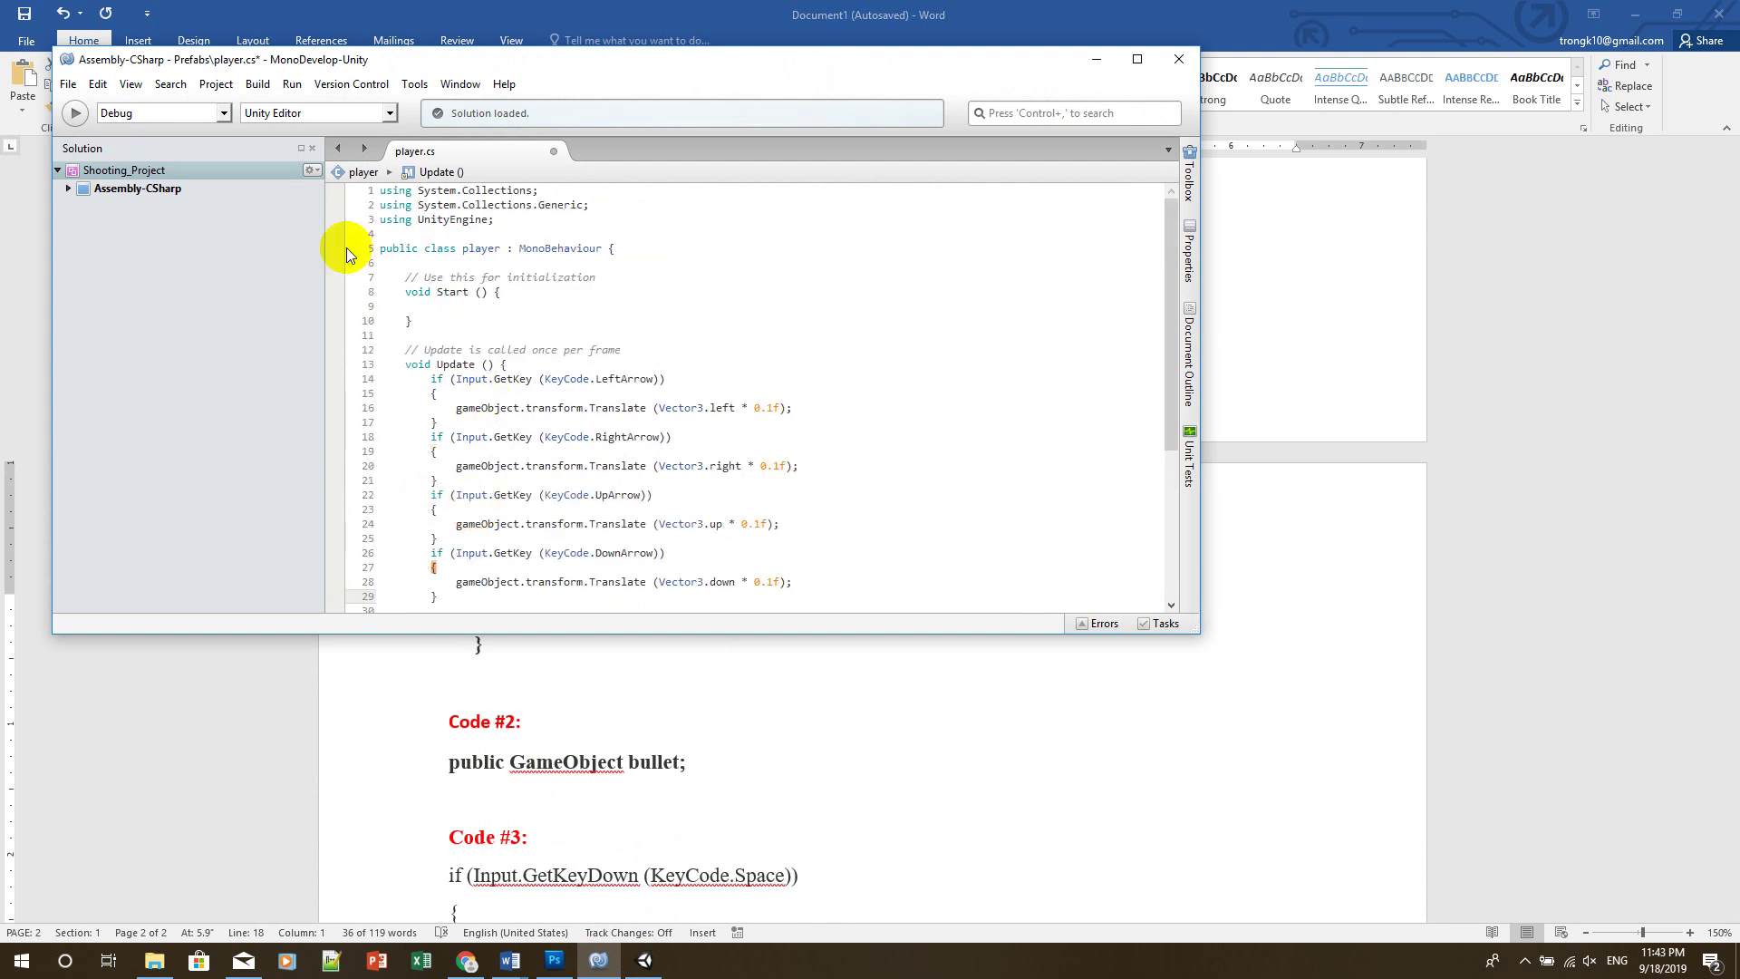
left_click(63, 84)
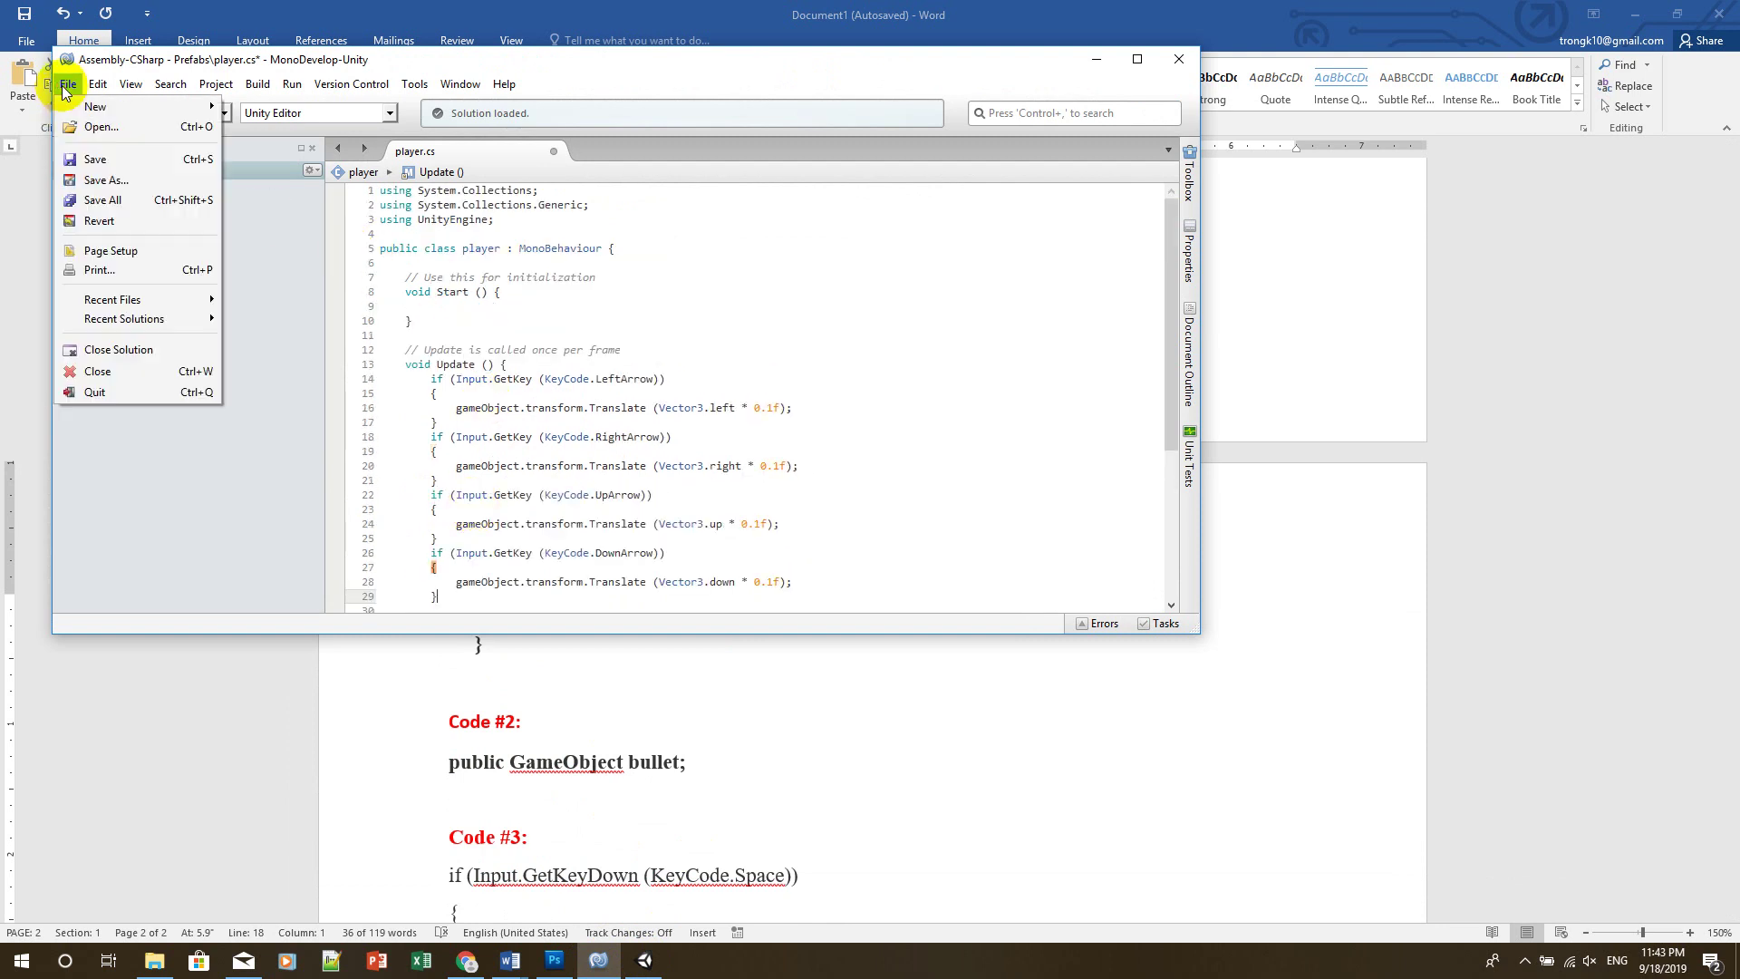
left_click(92, 161)
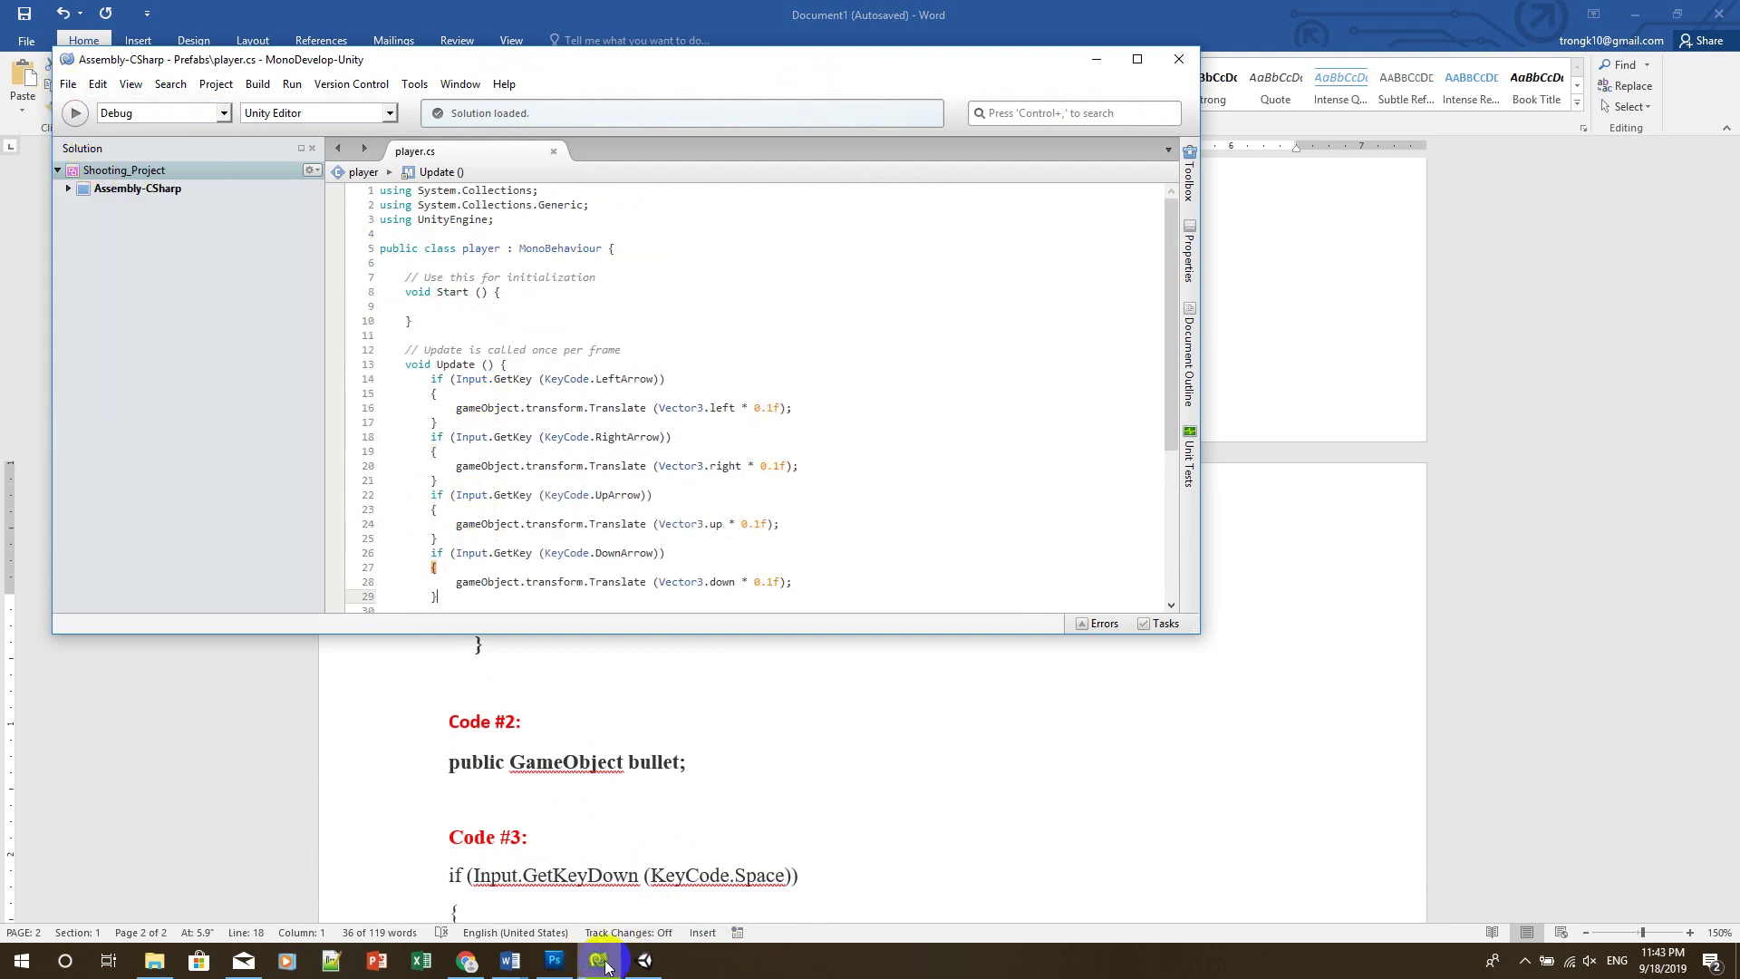
left_click(643, 964)
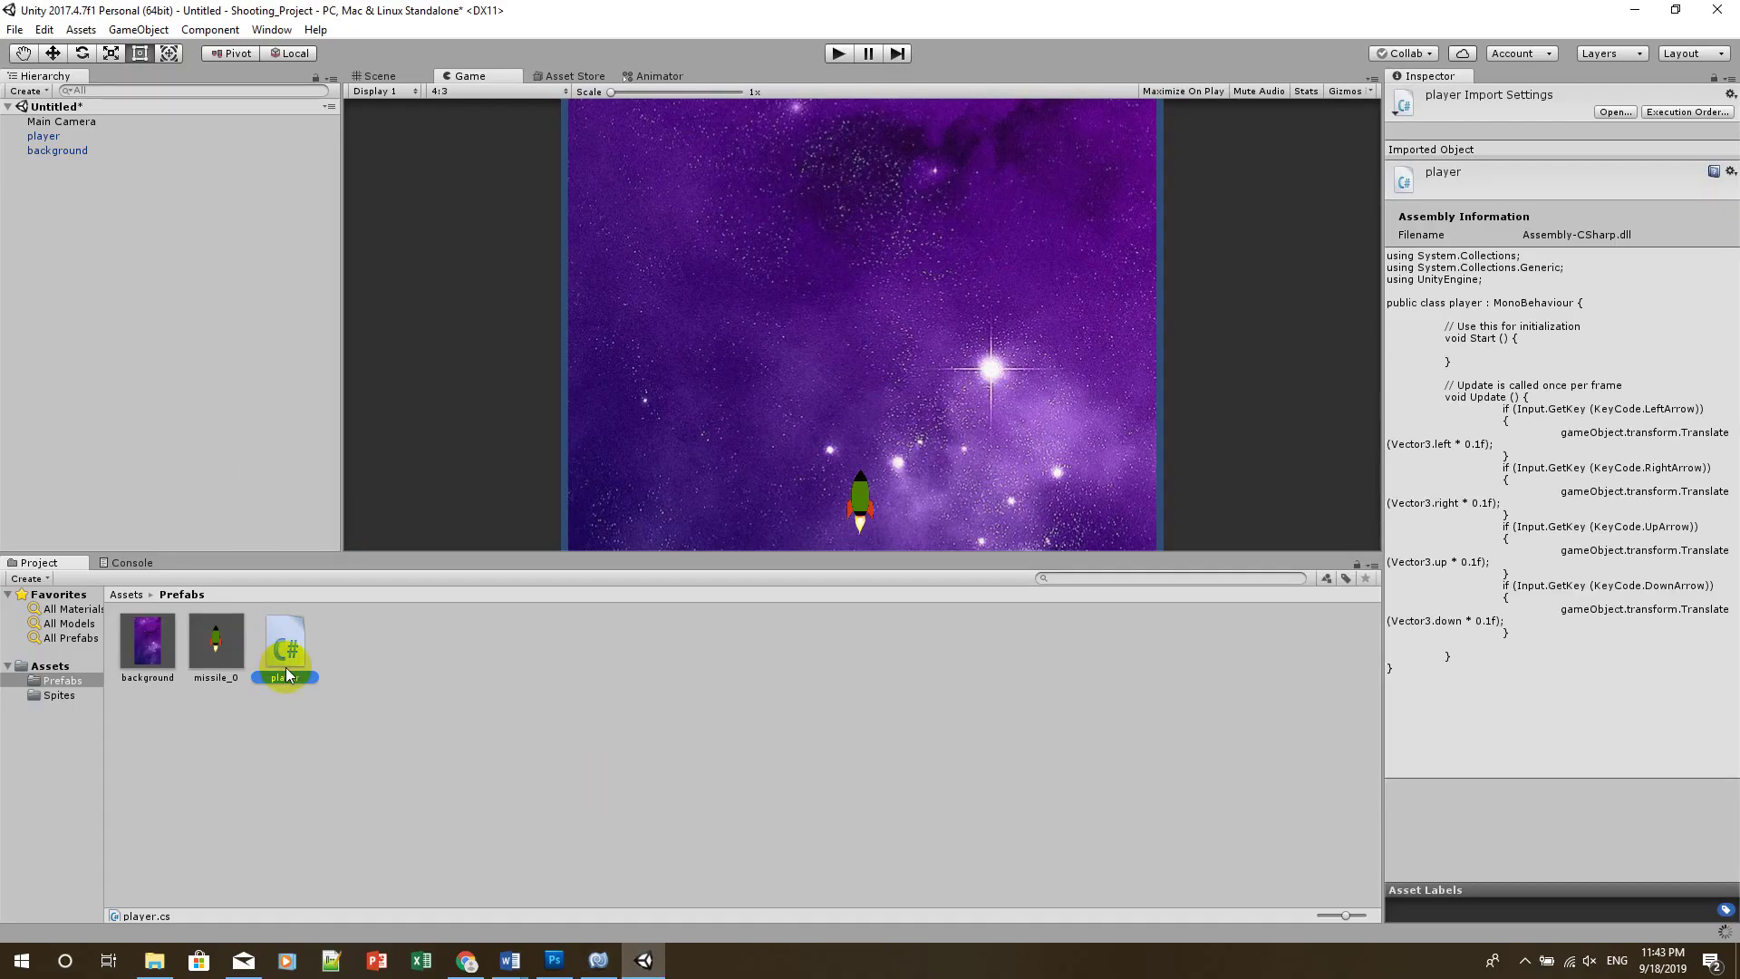
Drag the player script onto the player object in the Hierarchy and check its Inspector
left_click(465, 661)
left_click(280, 645)
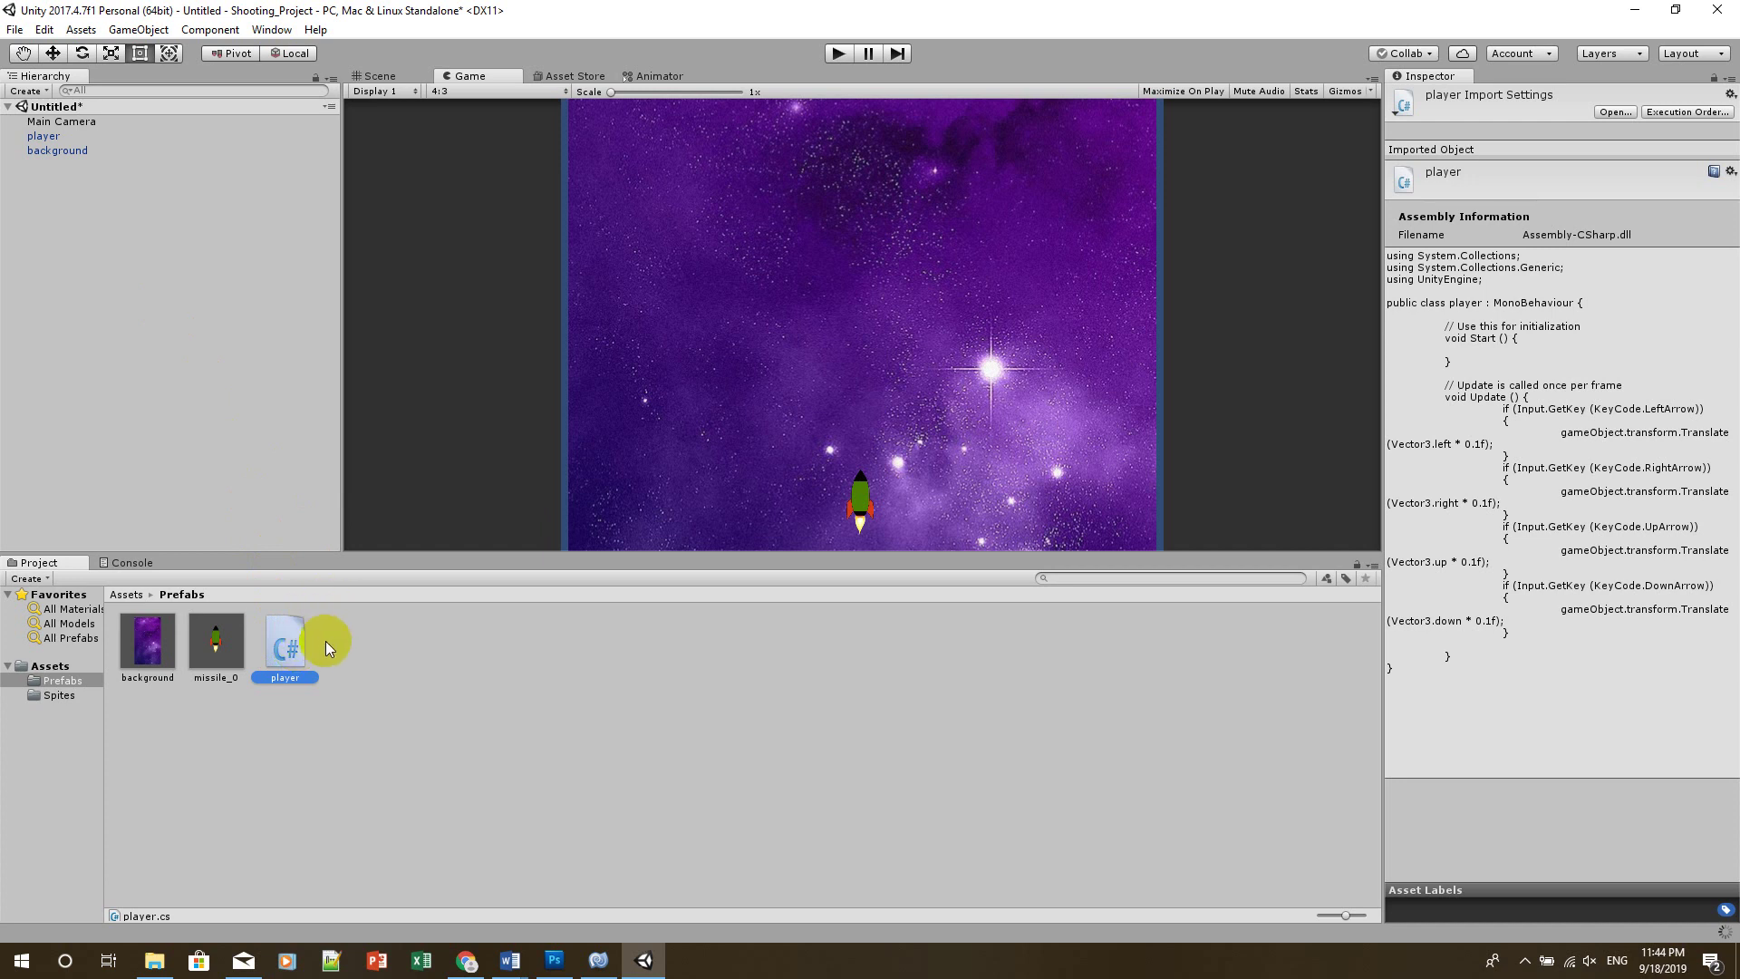
left_click_drag(286, 652, 47, 135)
left_click(856, 681)
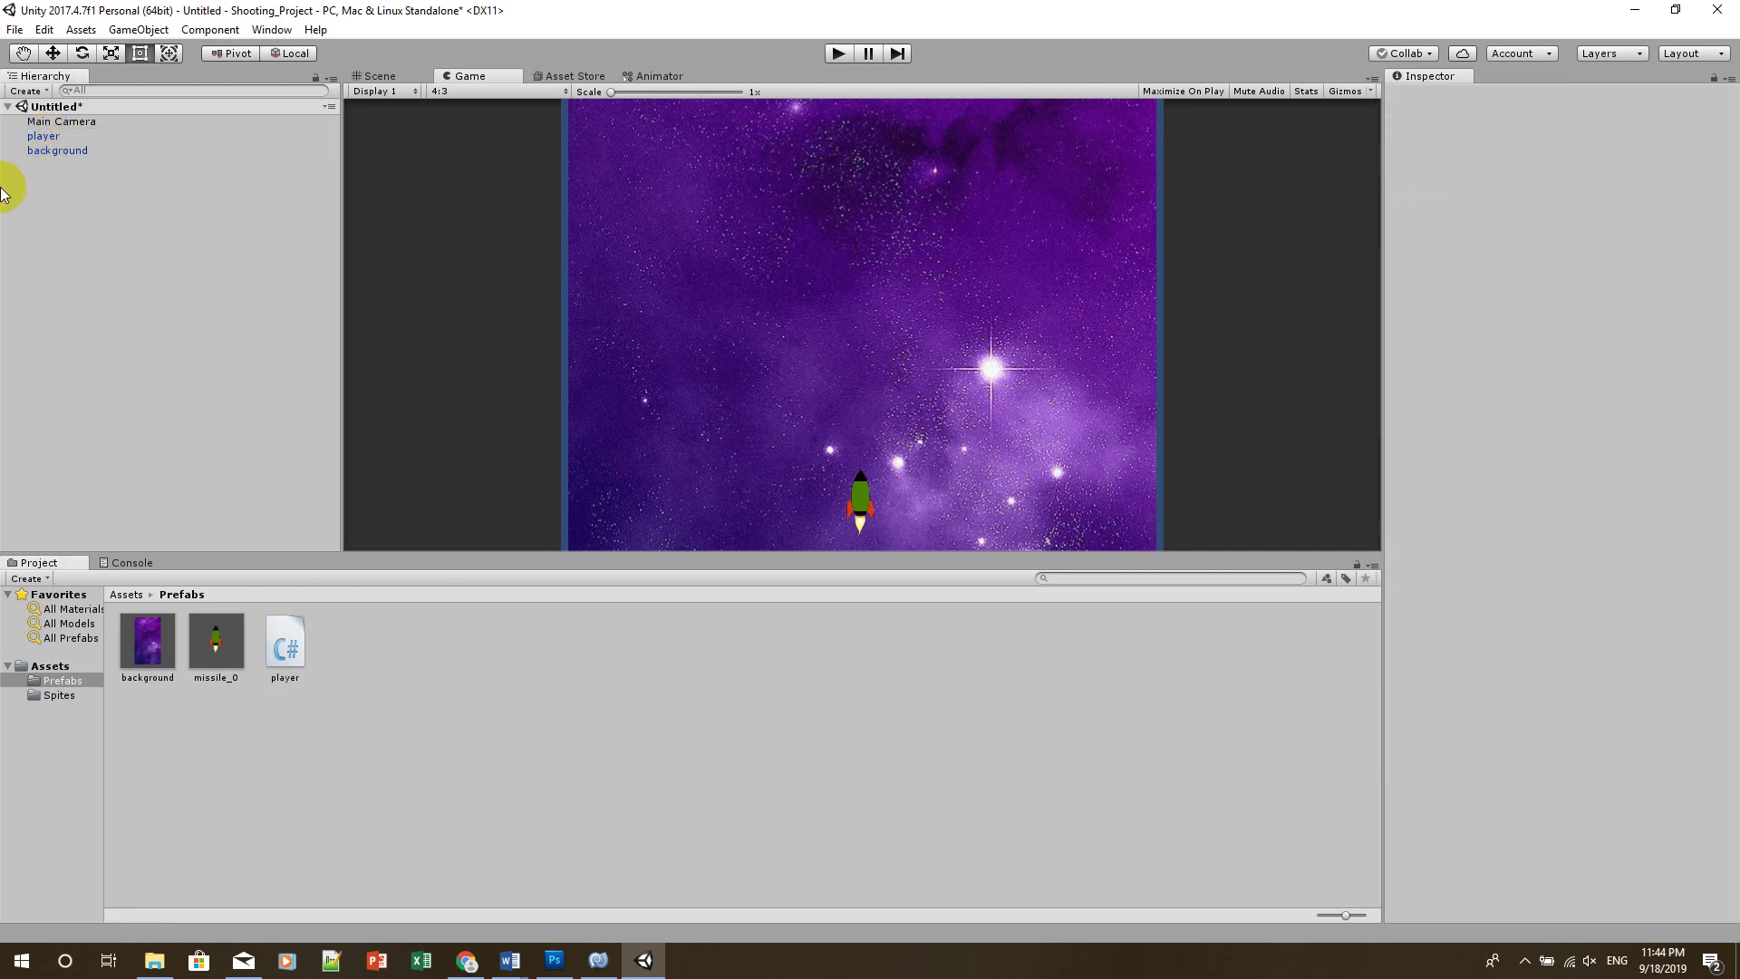
left_click(40, 137)
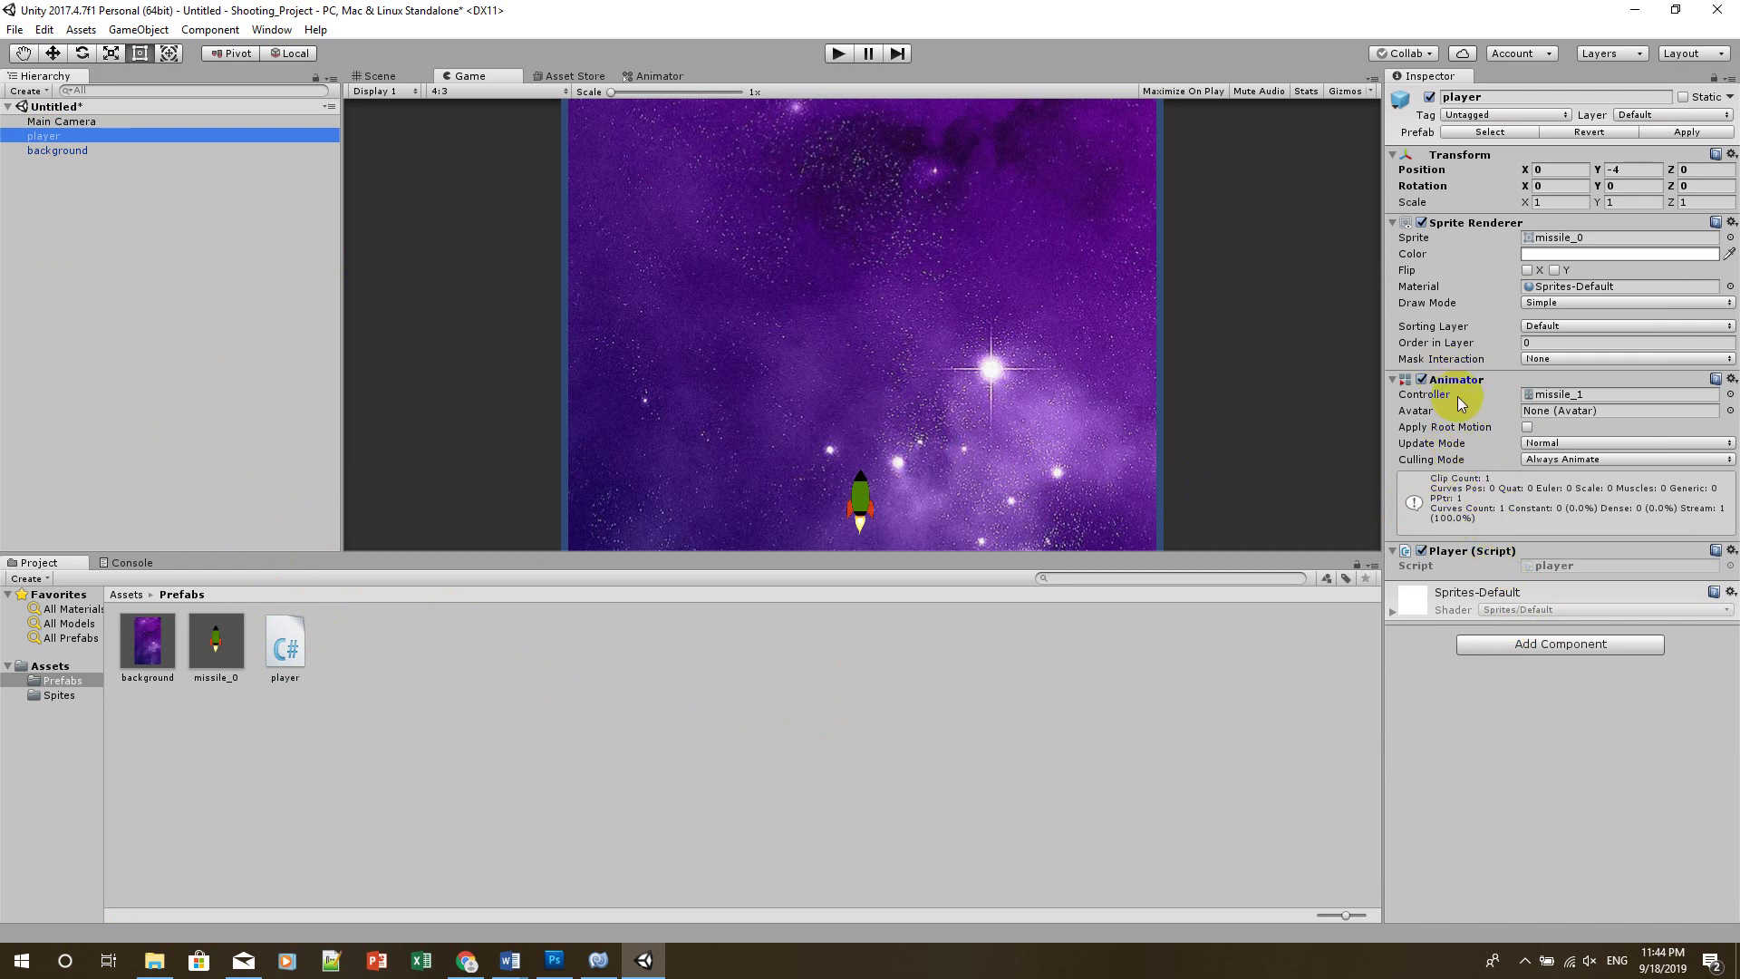
left_click(1481, 562)
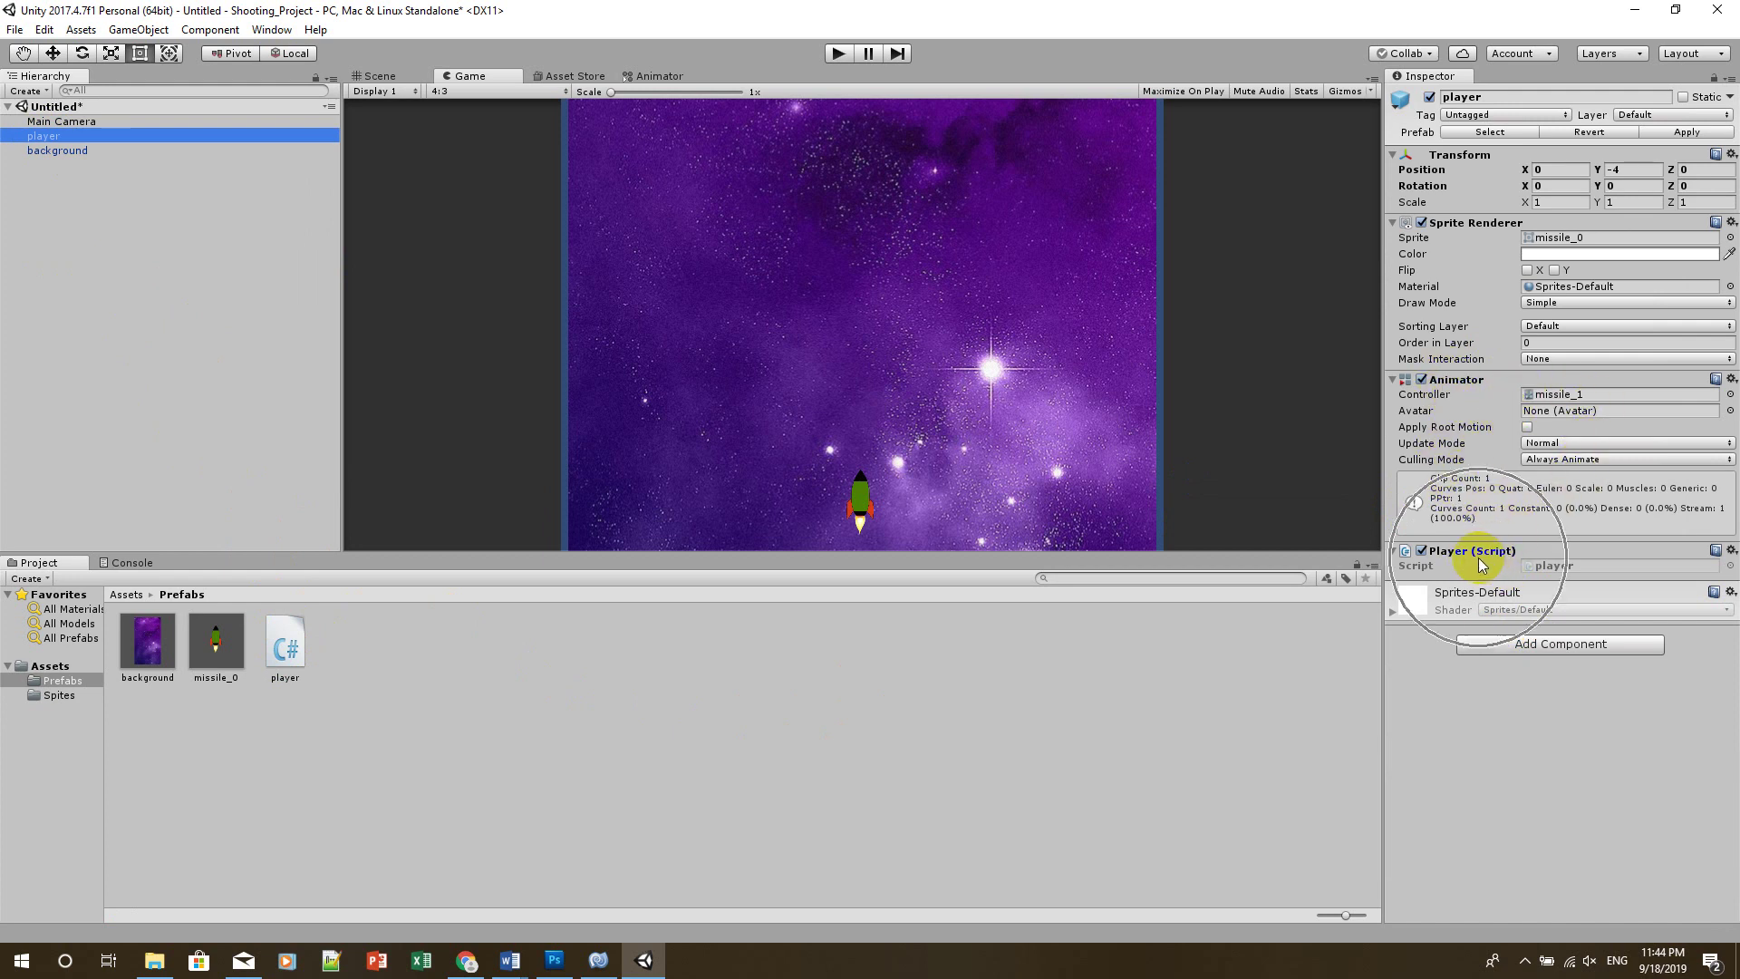
left_click(1457, 560)
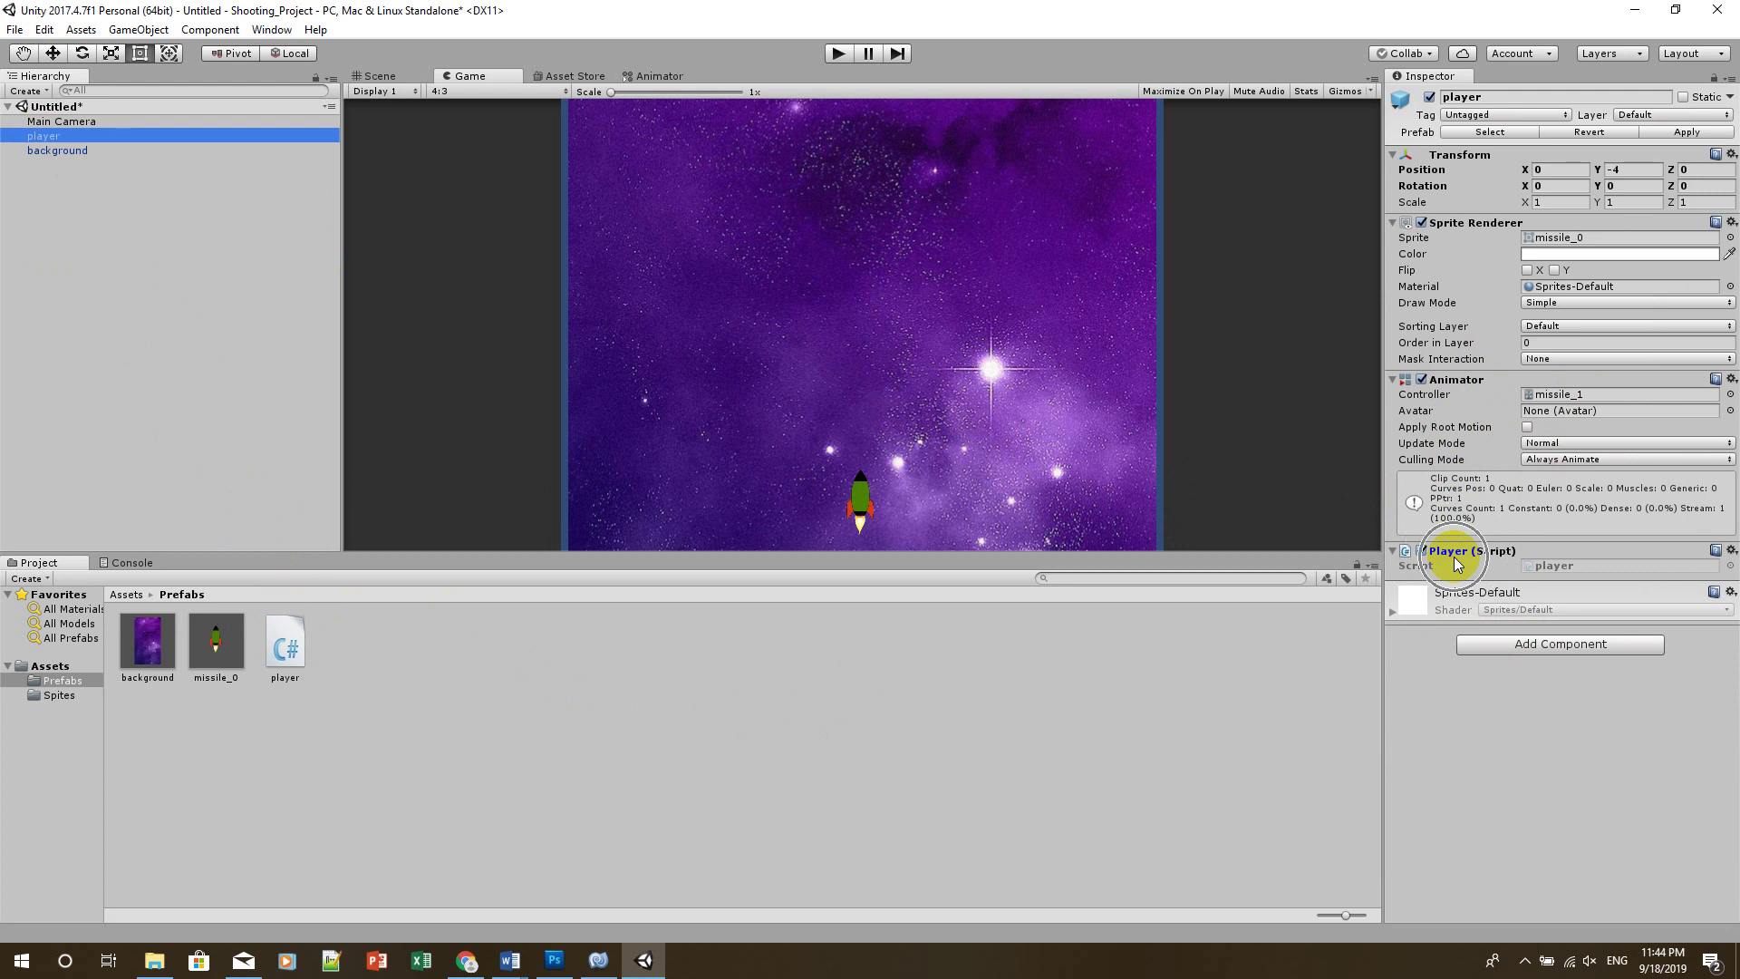
left_click_drag(1457, 561, 44, 143)
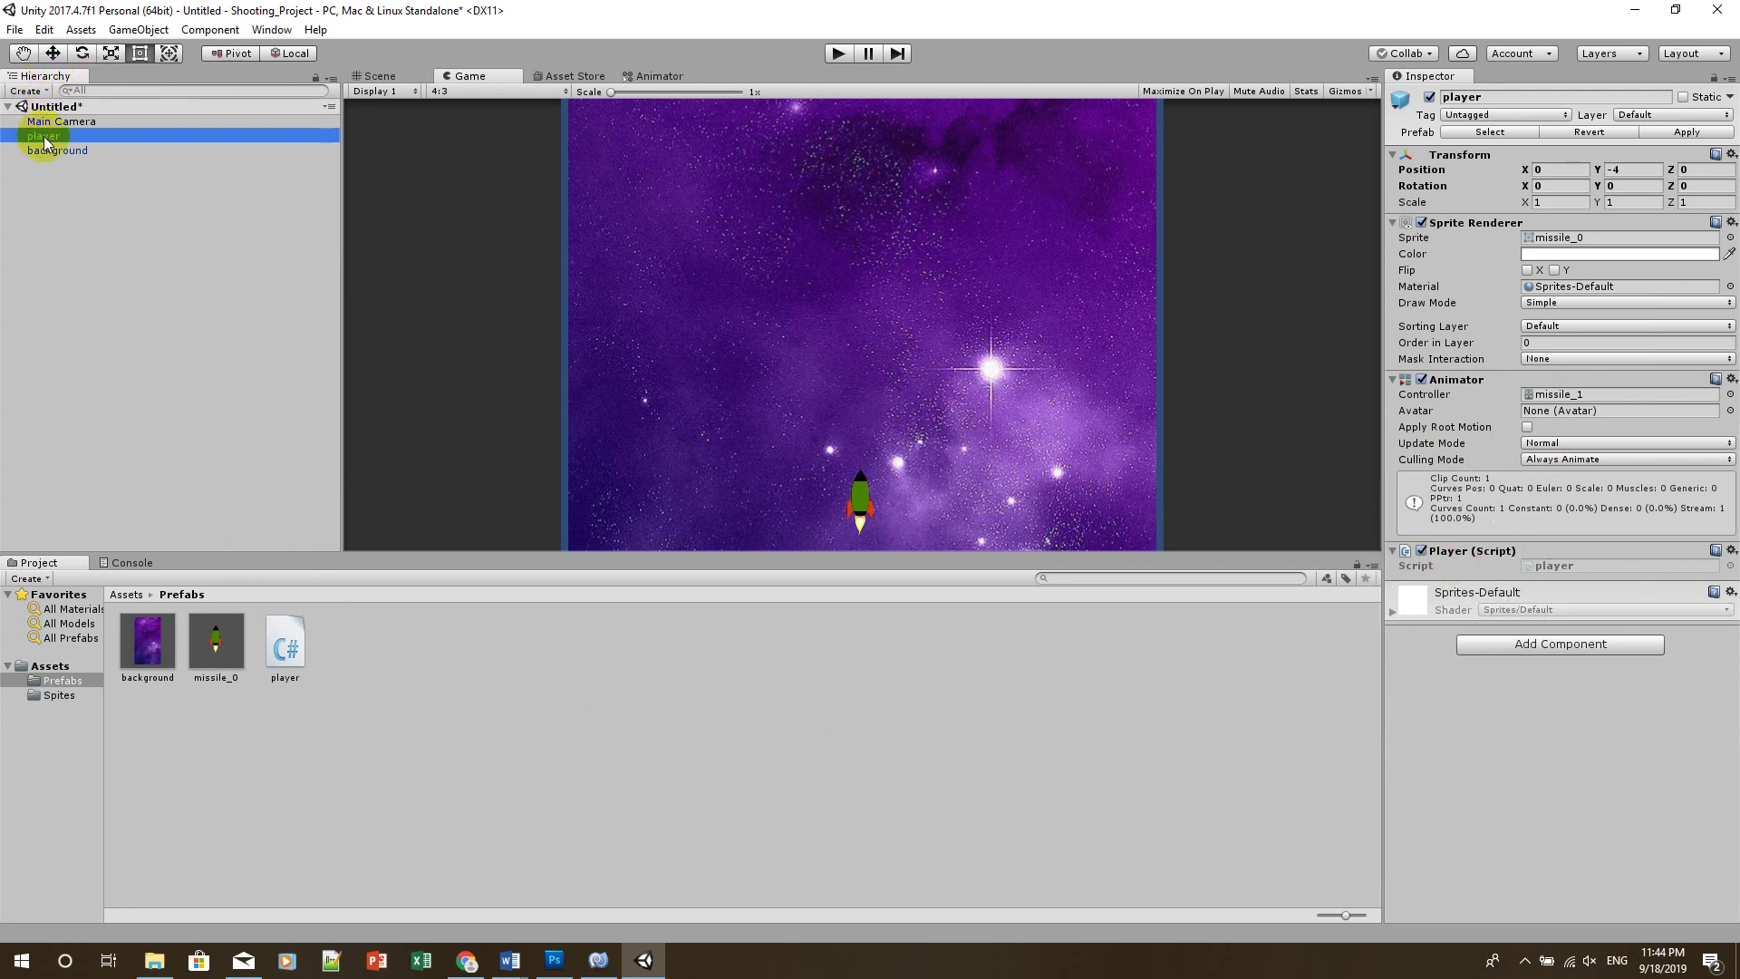
Run the game and steer the rocket with the Right, Left, Up and Down arrow keys
left_click(838, 54)
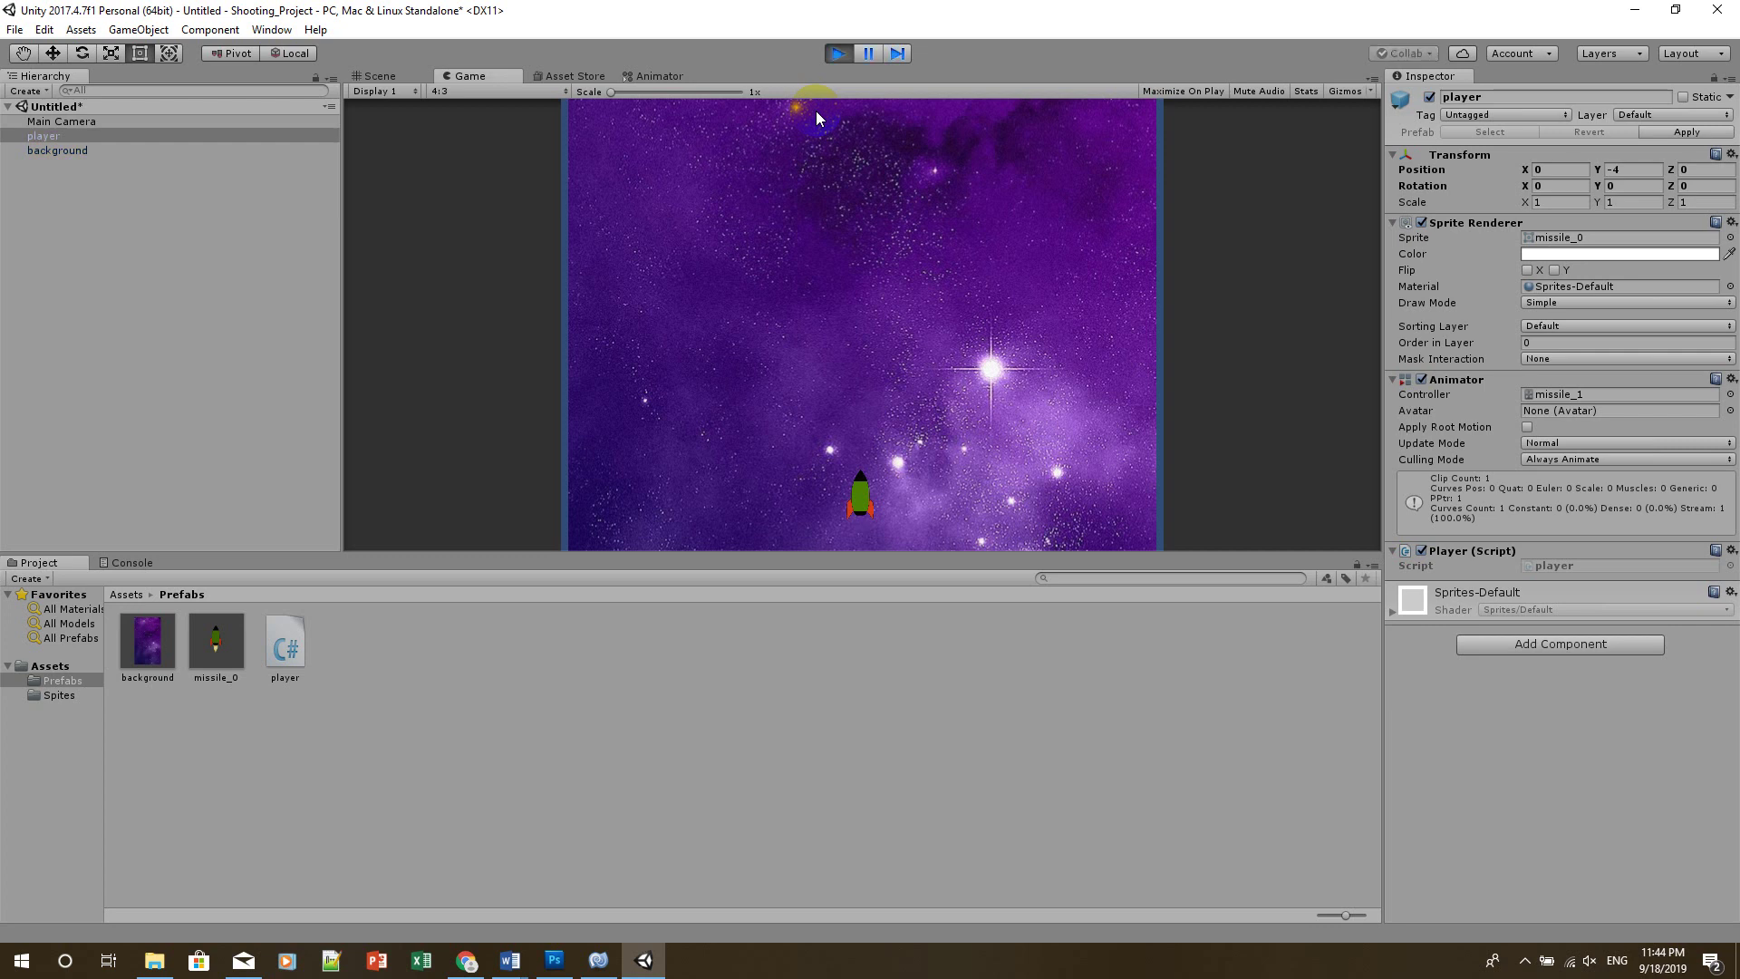
key("Right")
key("Left")
key("Up")
key("Right")
key("Down")
key("Left")
key("Right")
key("Left")
key("Up")
key("Right")
key("Down")
key("Left")
key("Right")
key("Down")
key("Right")
key("Right")
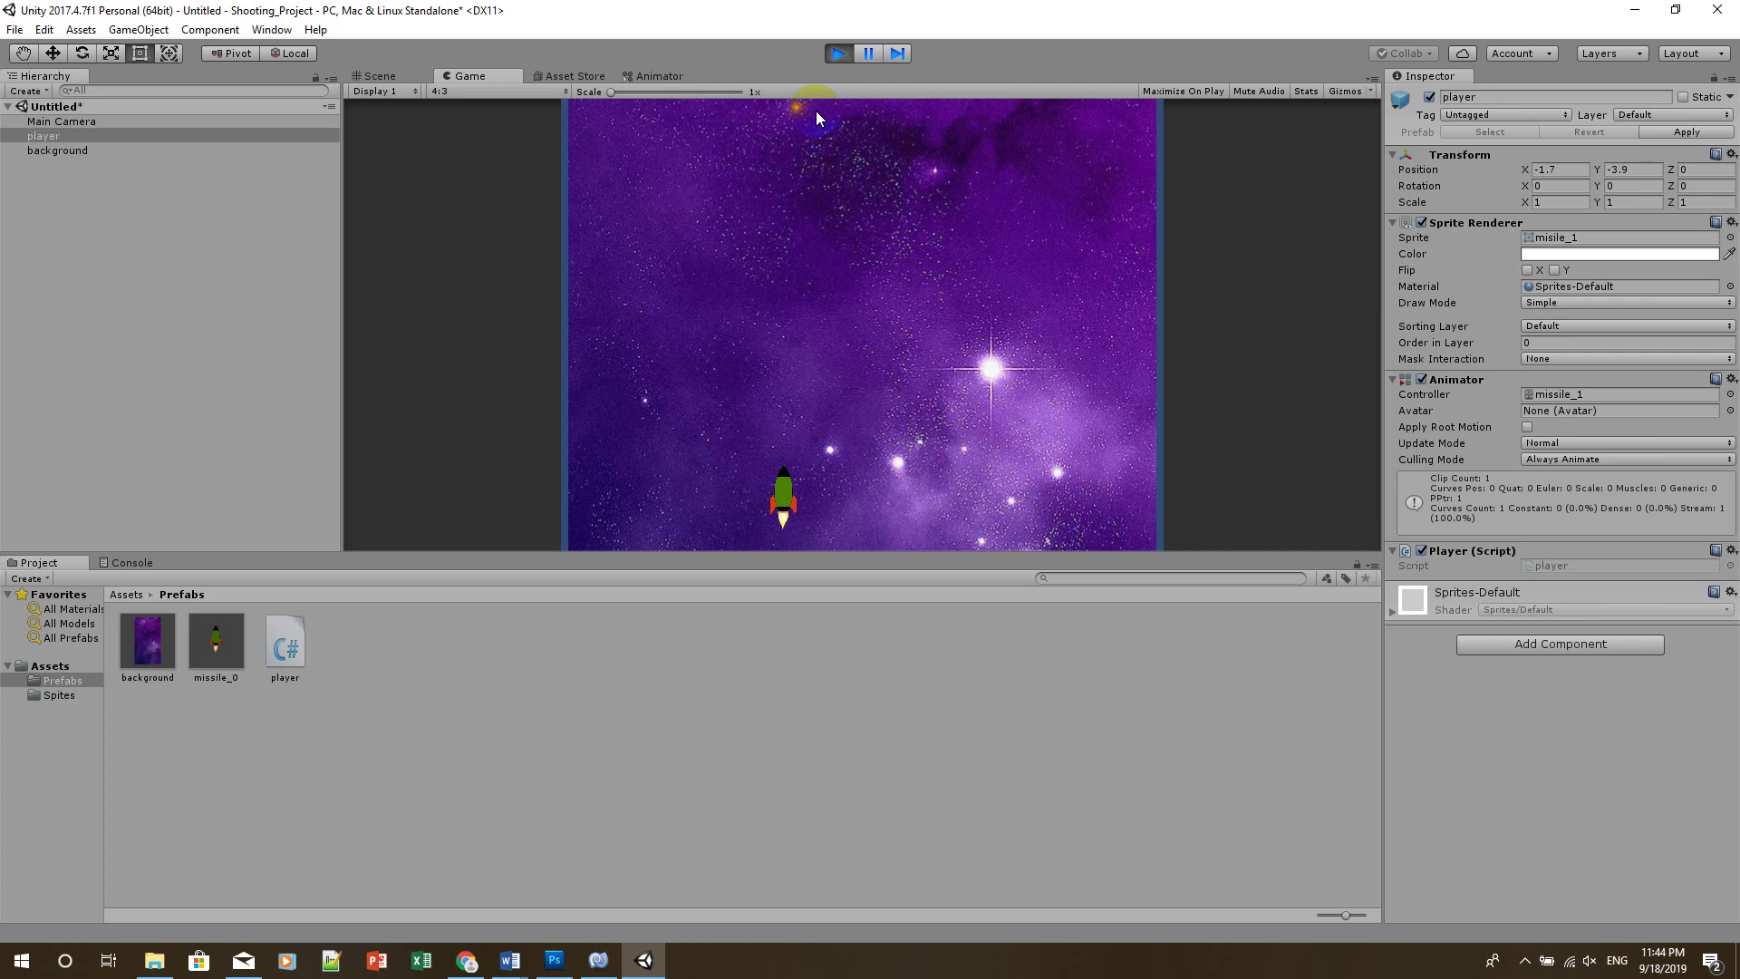
Fly the rocket up once more, then stop the game and clear the selection
key("Up")
left_click(838, 53)
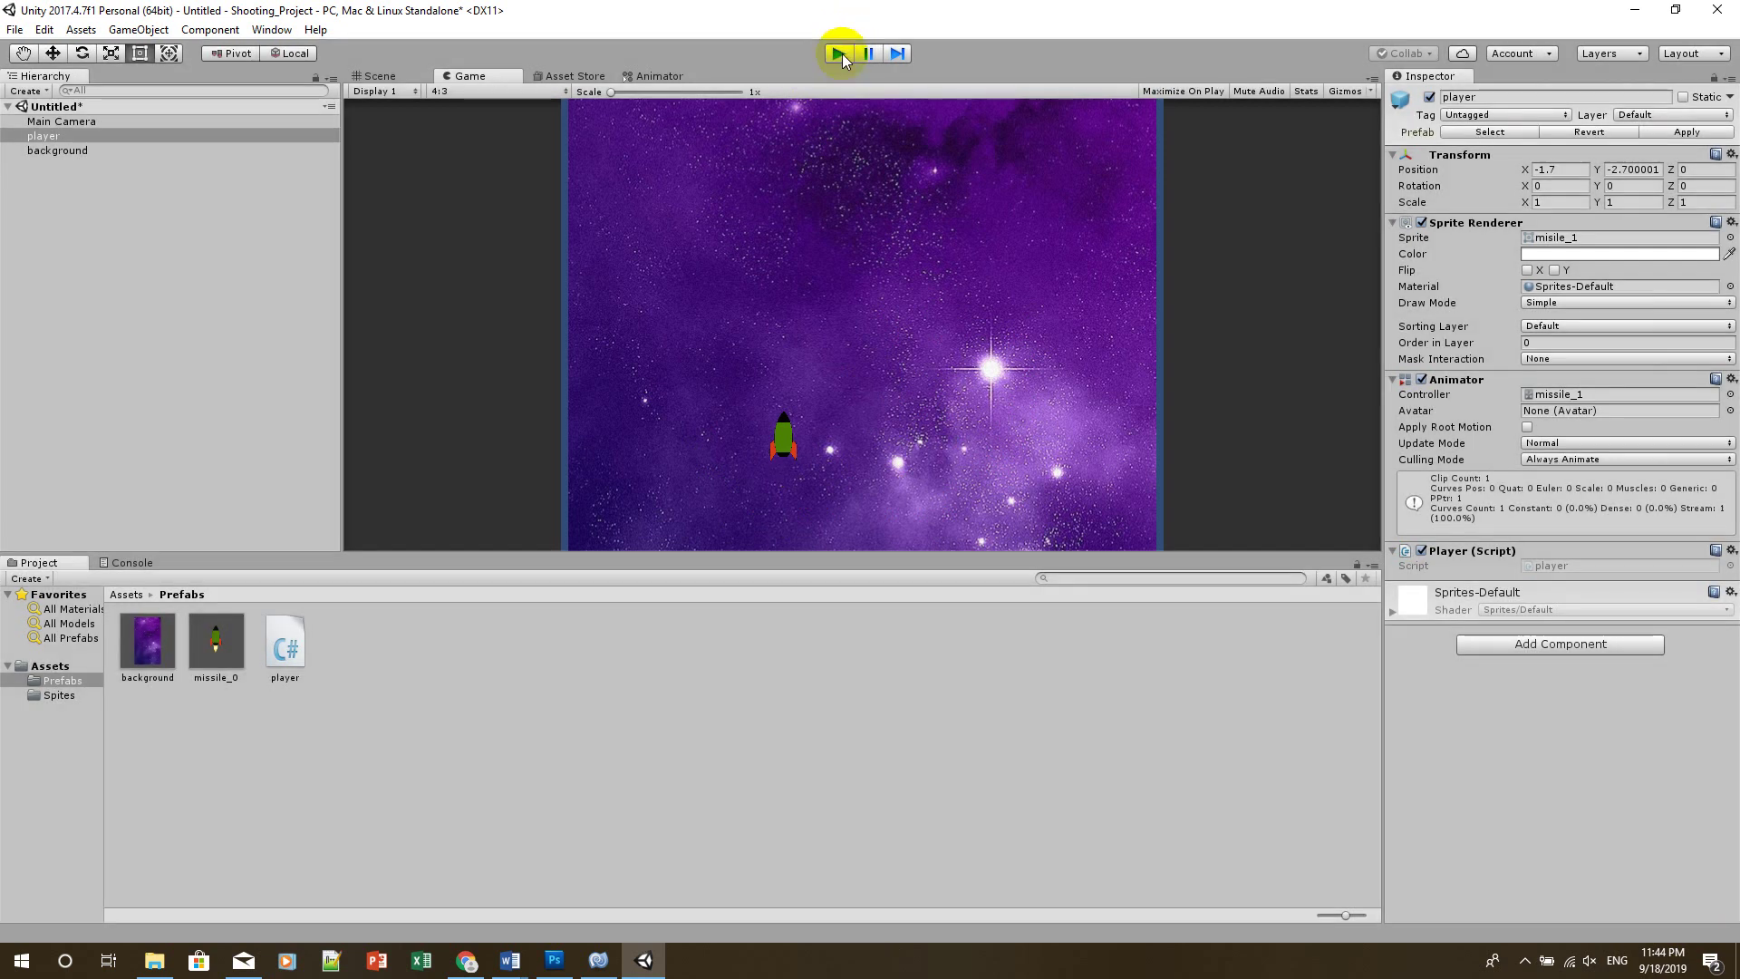
left_click(479, 687)
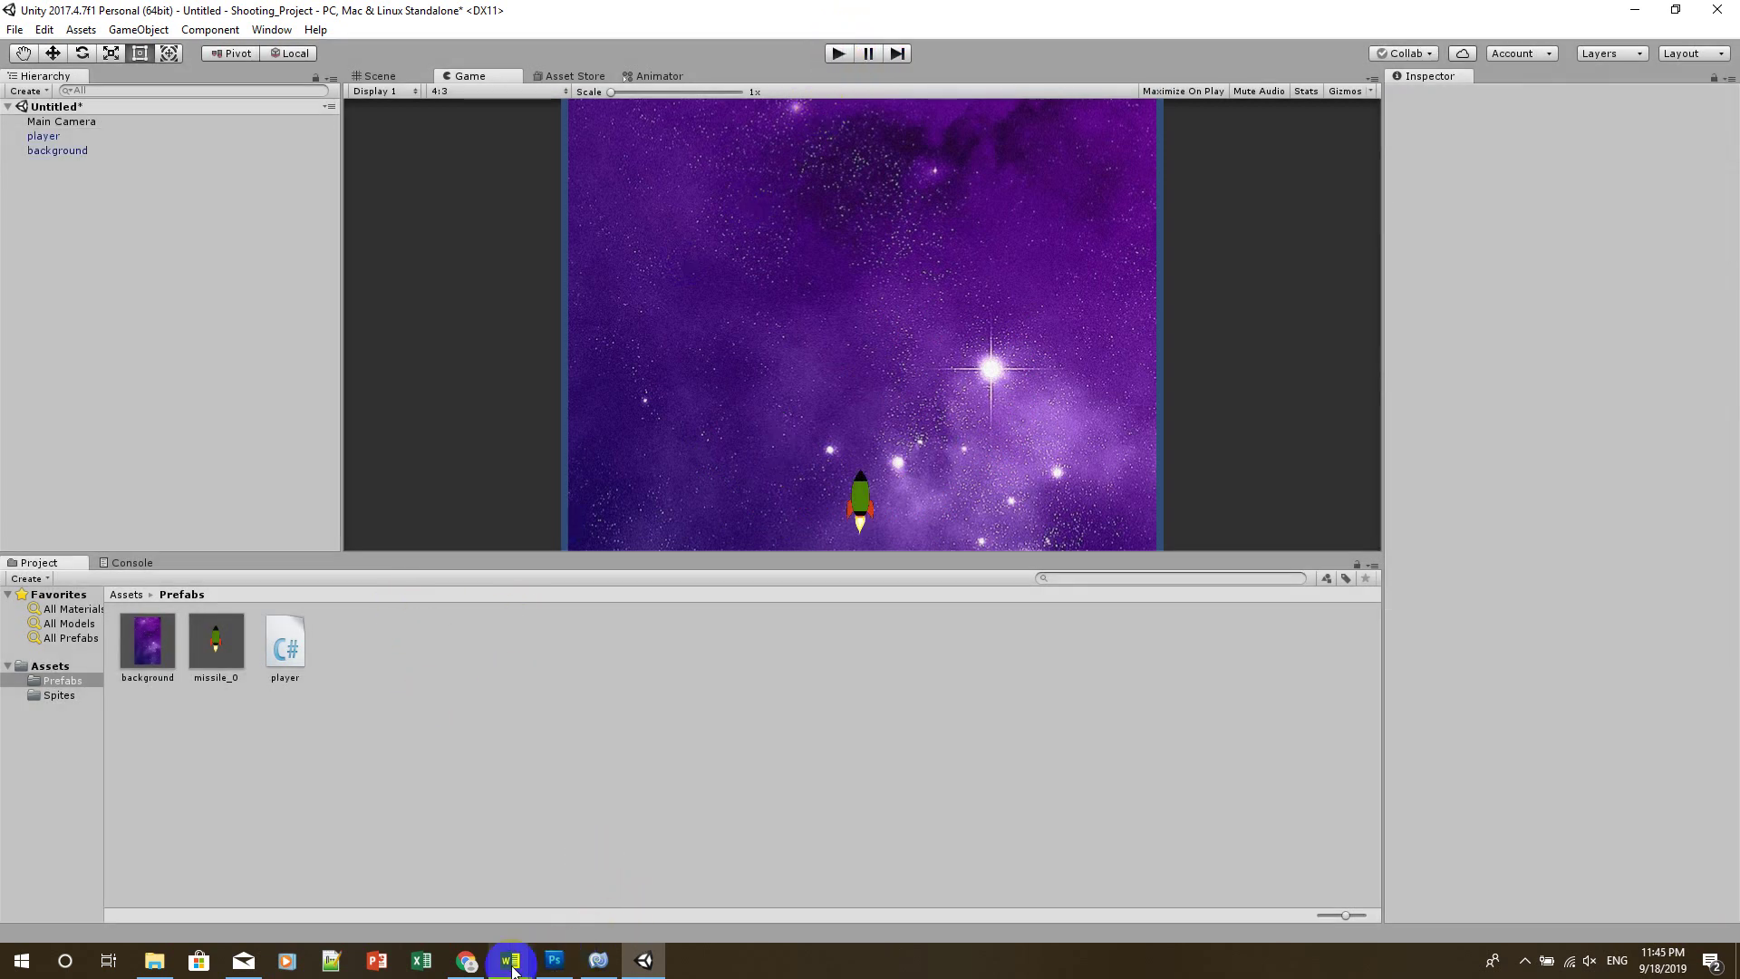
In Word, type 'We will create a bullet for player.' below the movement sentence
mouse_move(512, 968)
left_click(419, 911)
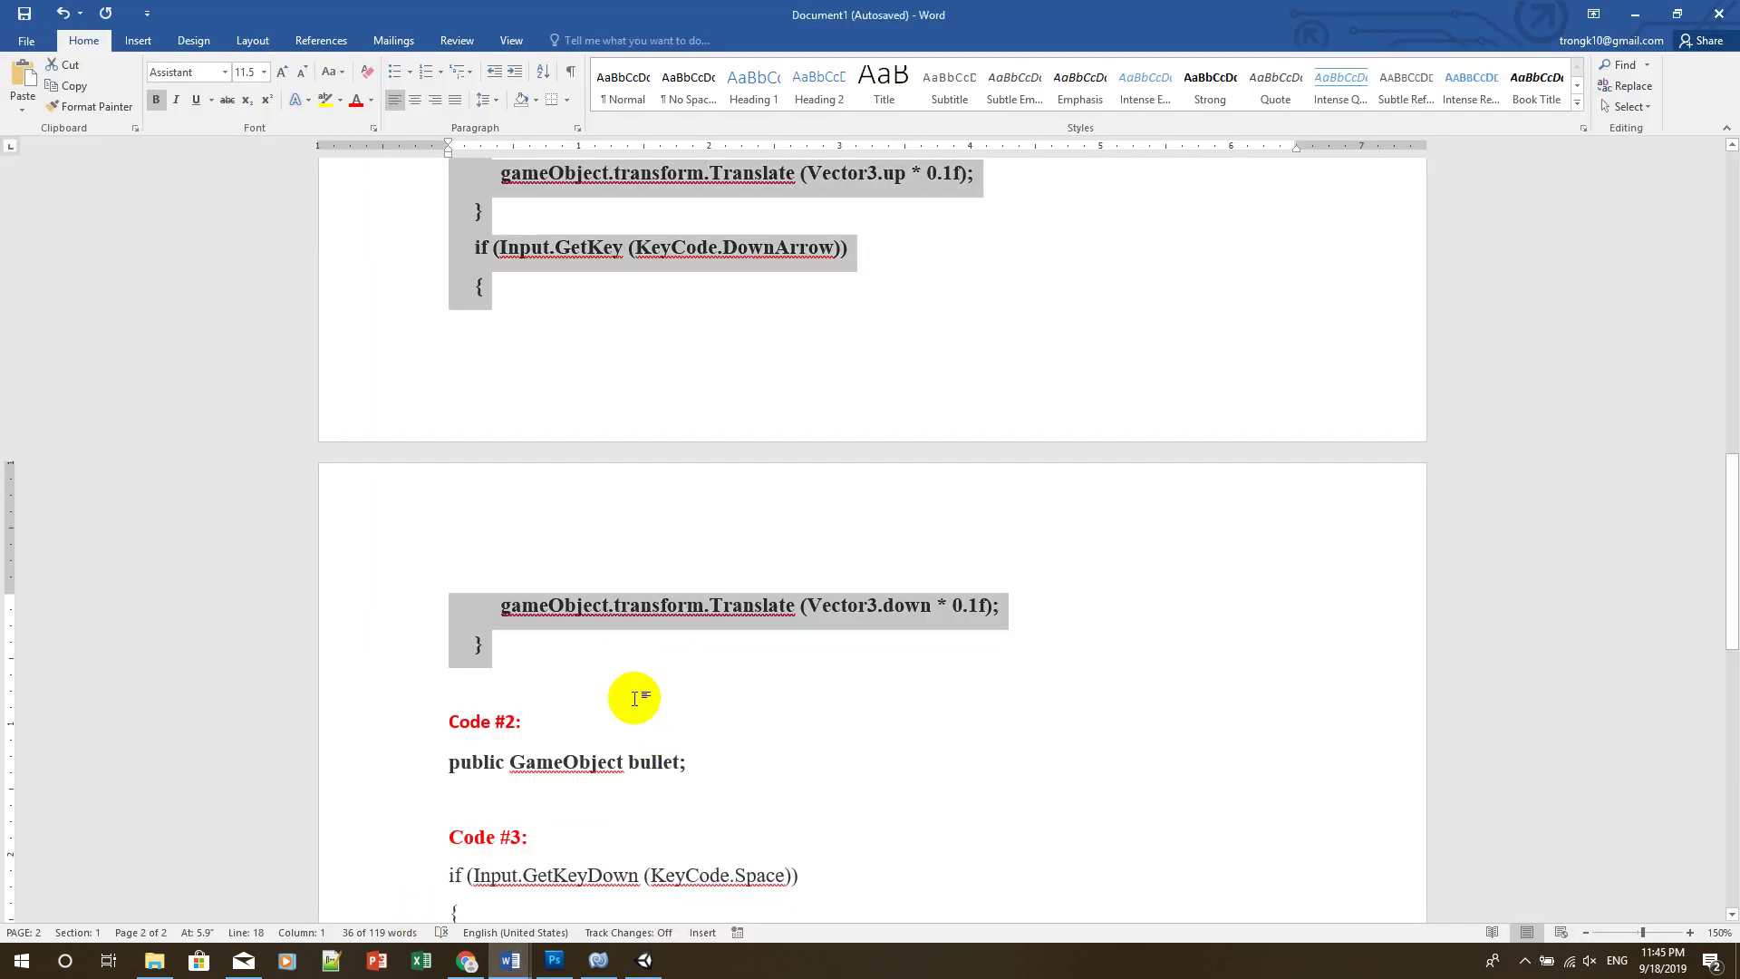
scroll(644, 571, "up", 12)
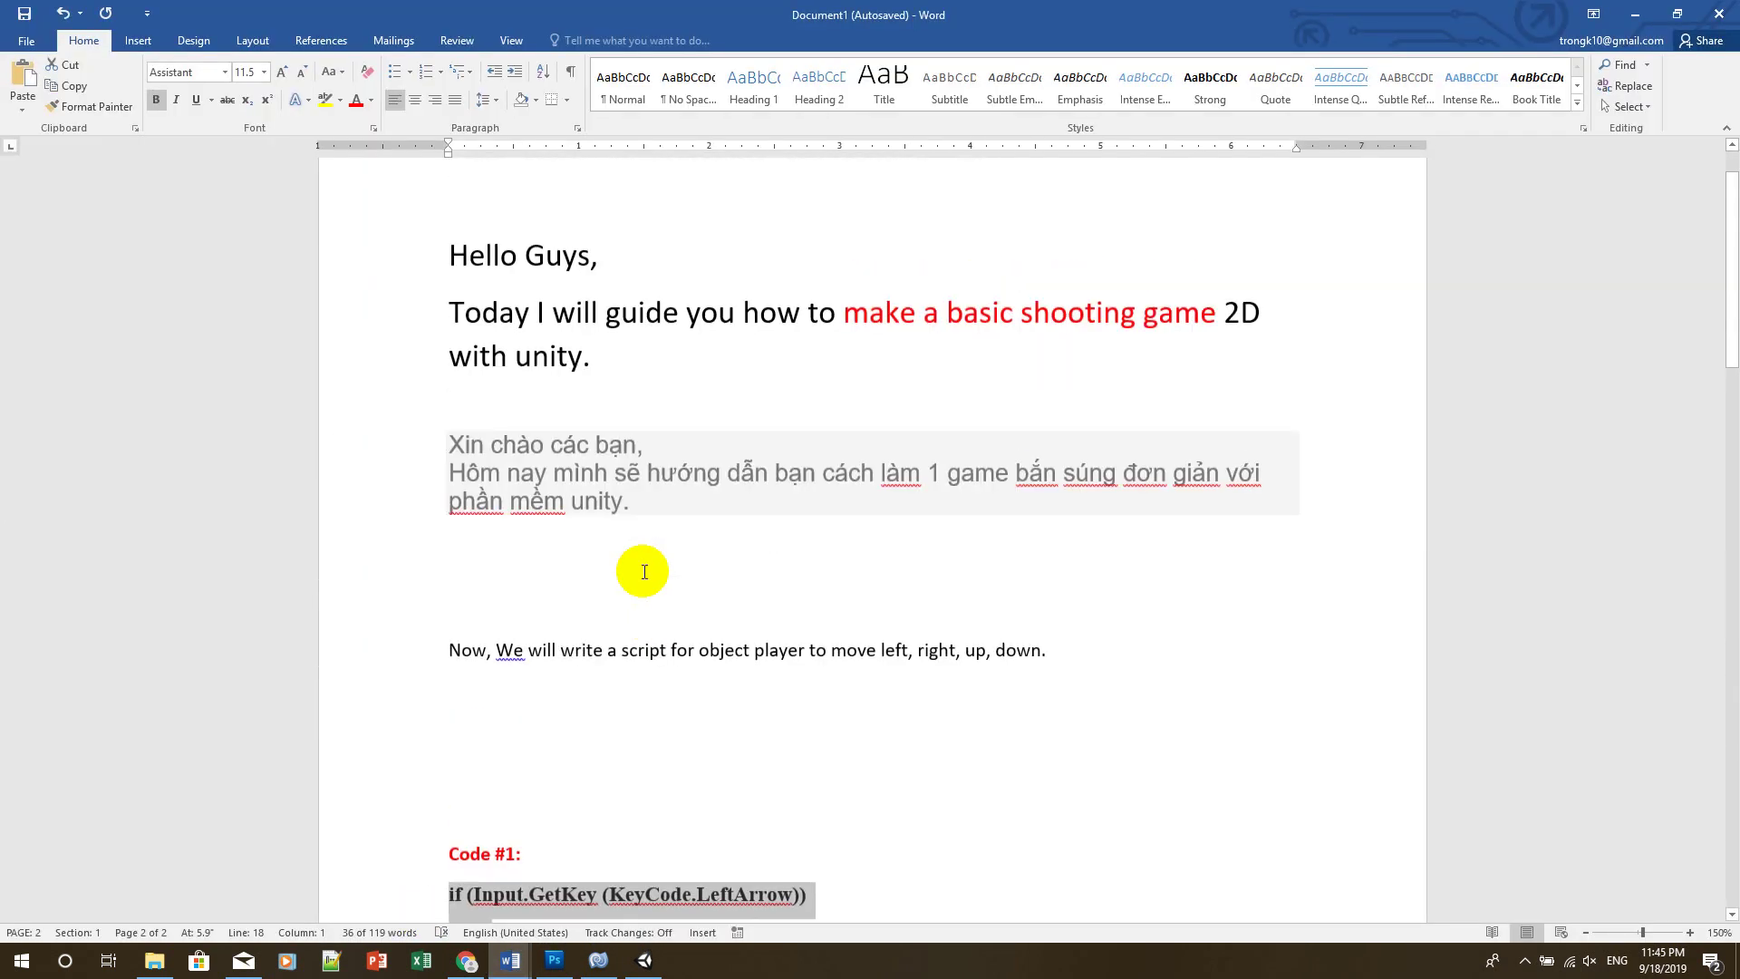
left_click(534, 700)
type("We will crea")
type("a bullet")
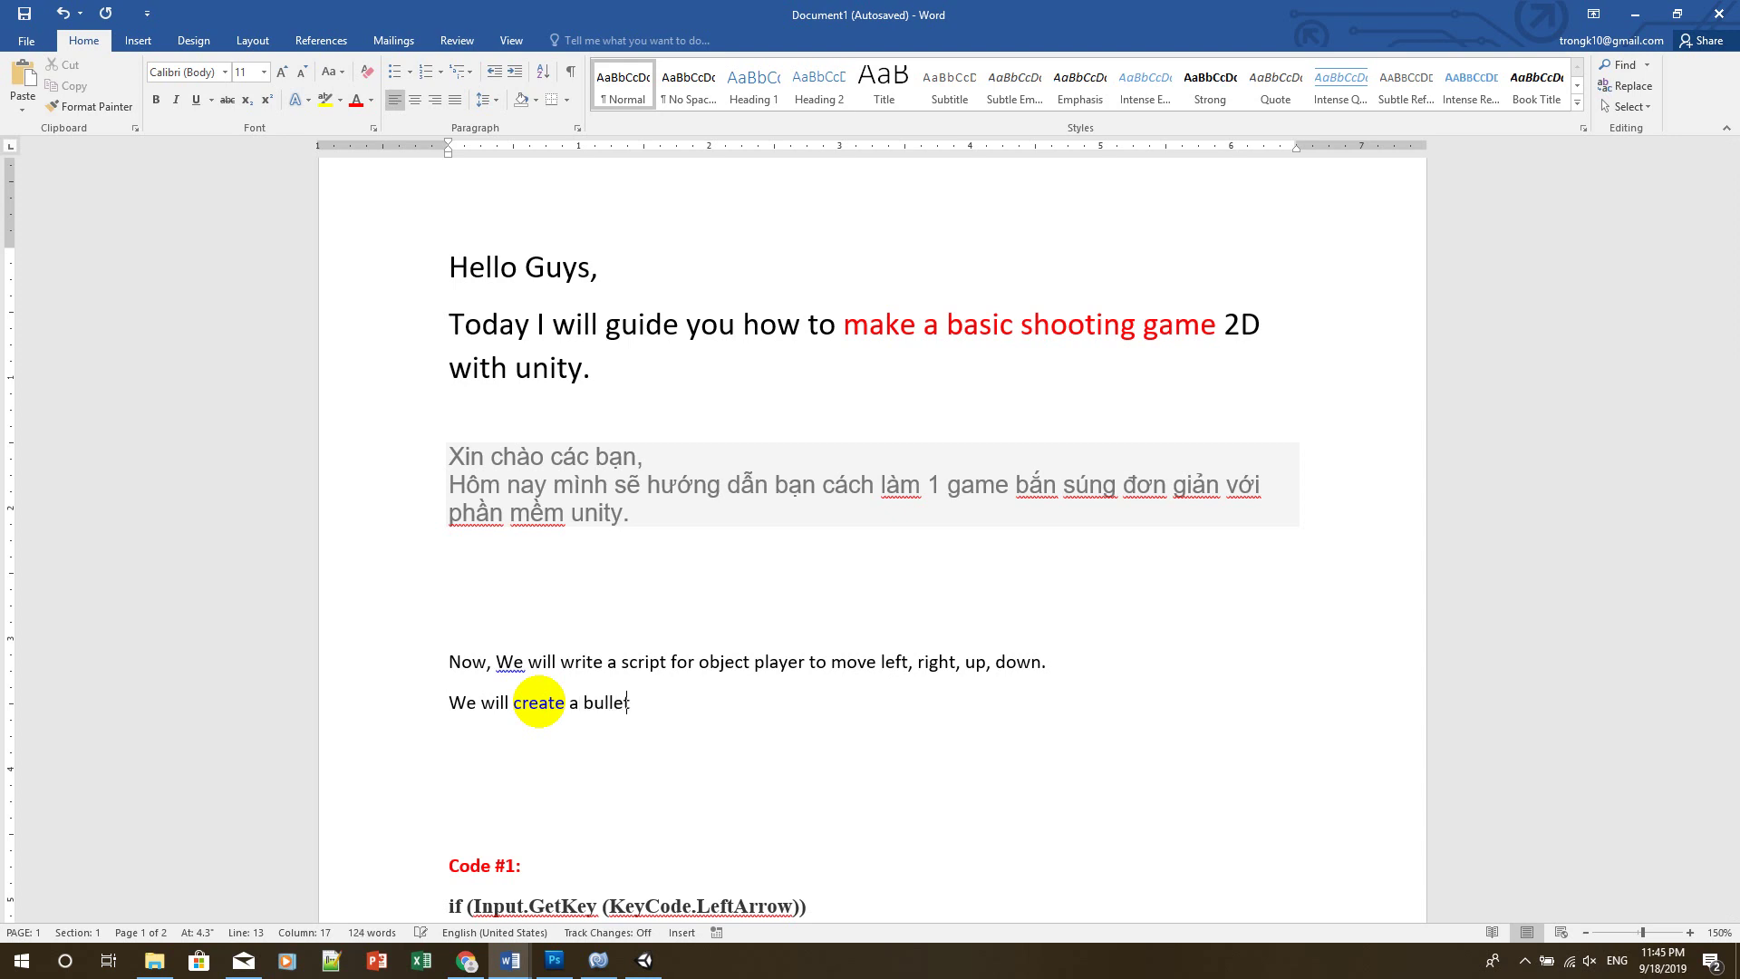
type("for pl")
type("ayer.")
key("Return")
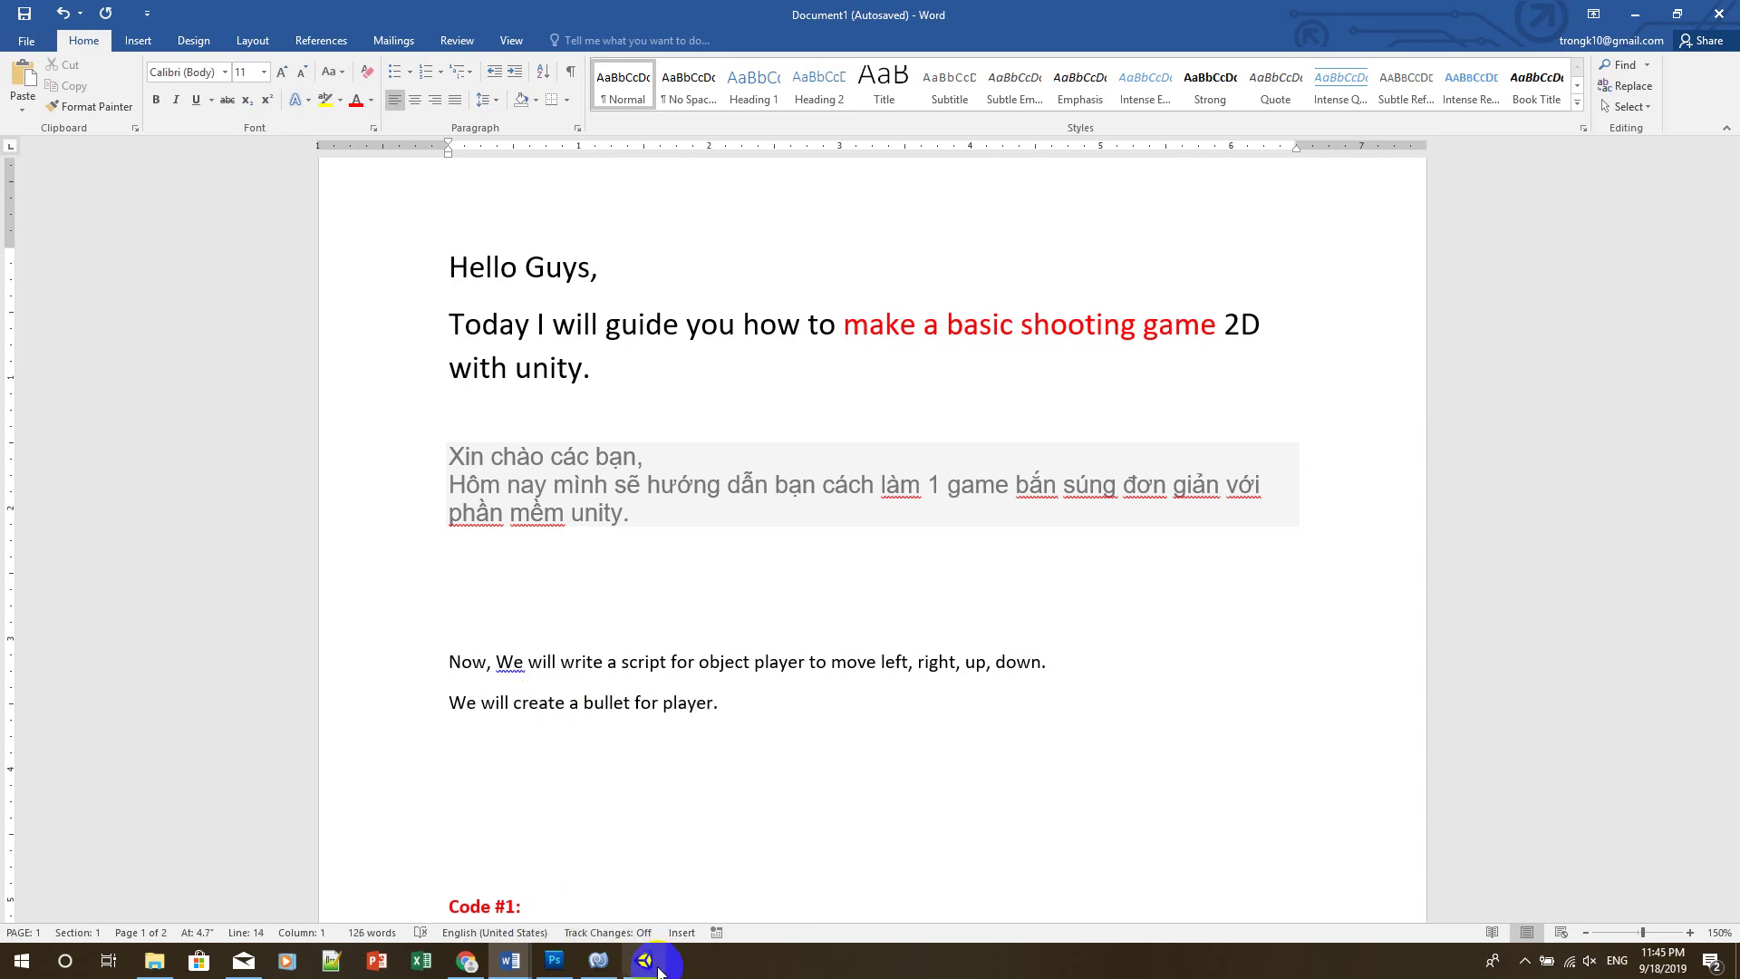
left_click(556, 962)
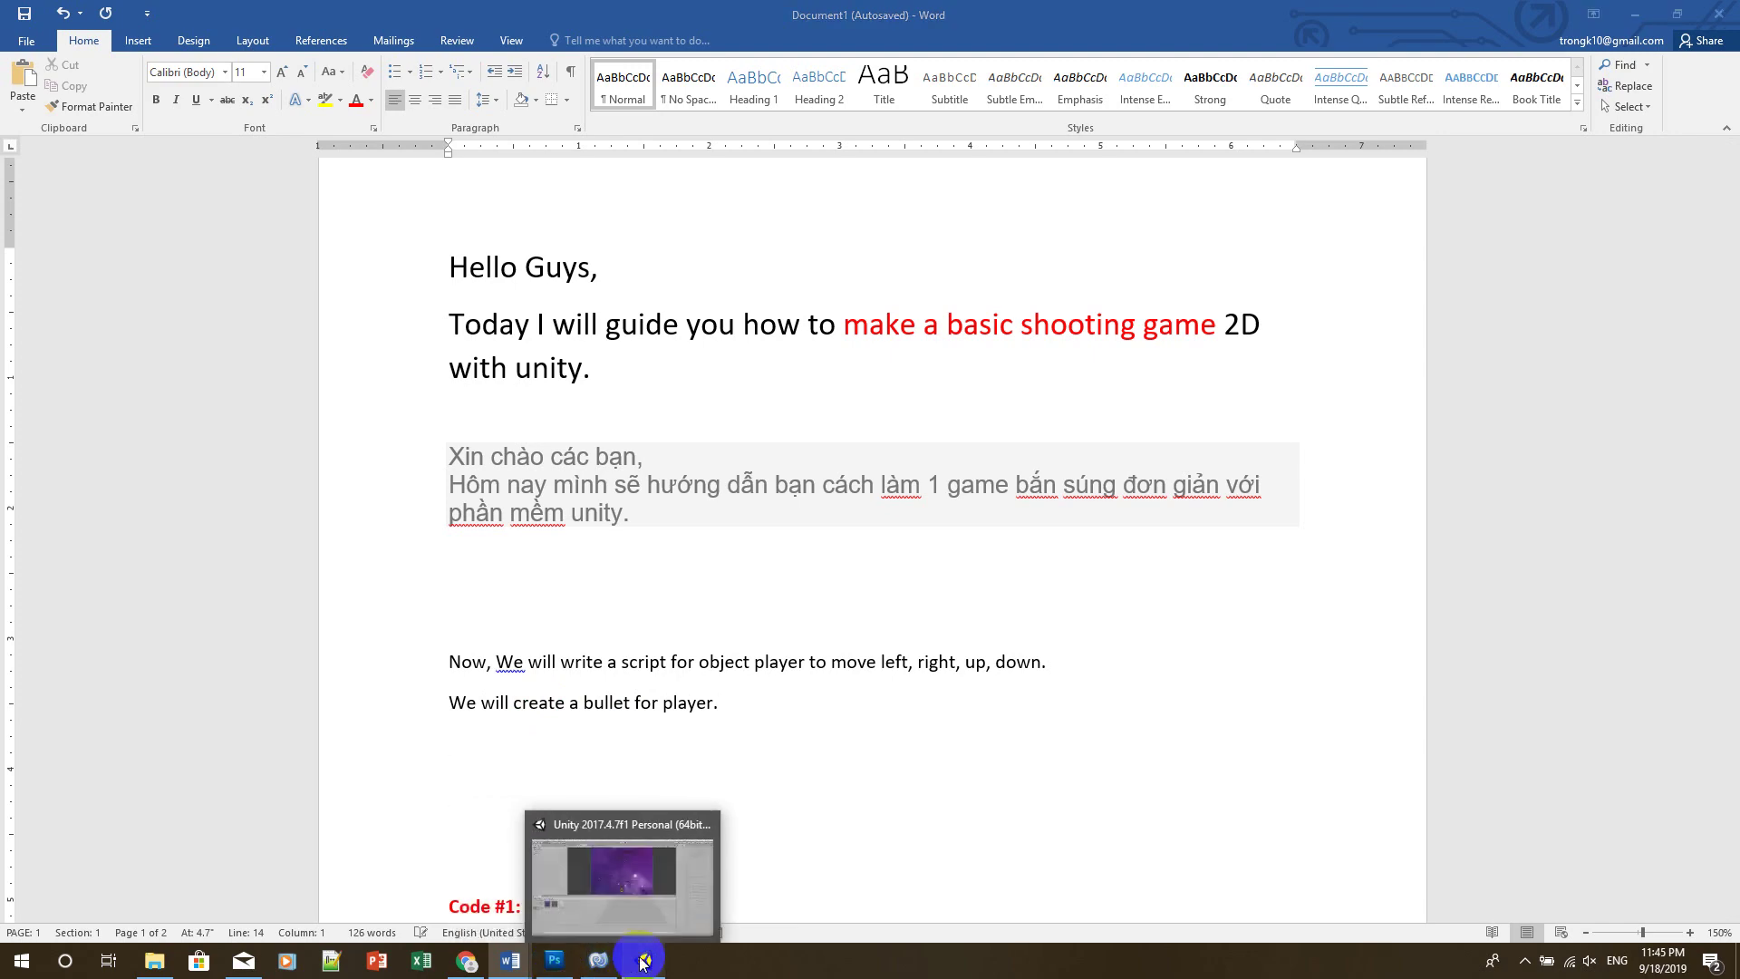
left_click(644, 961)
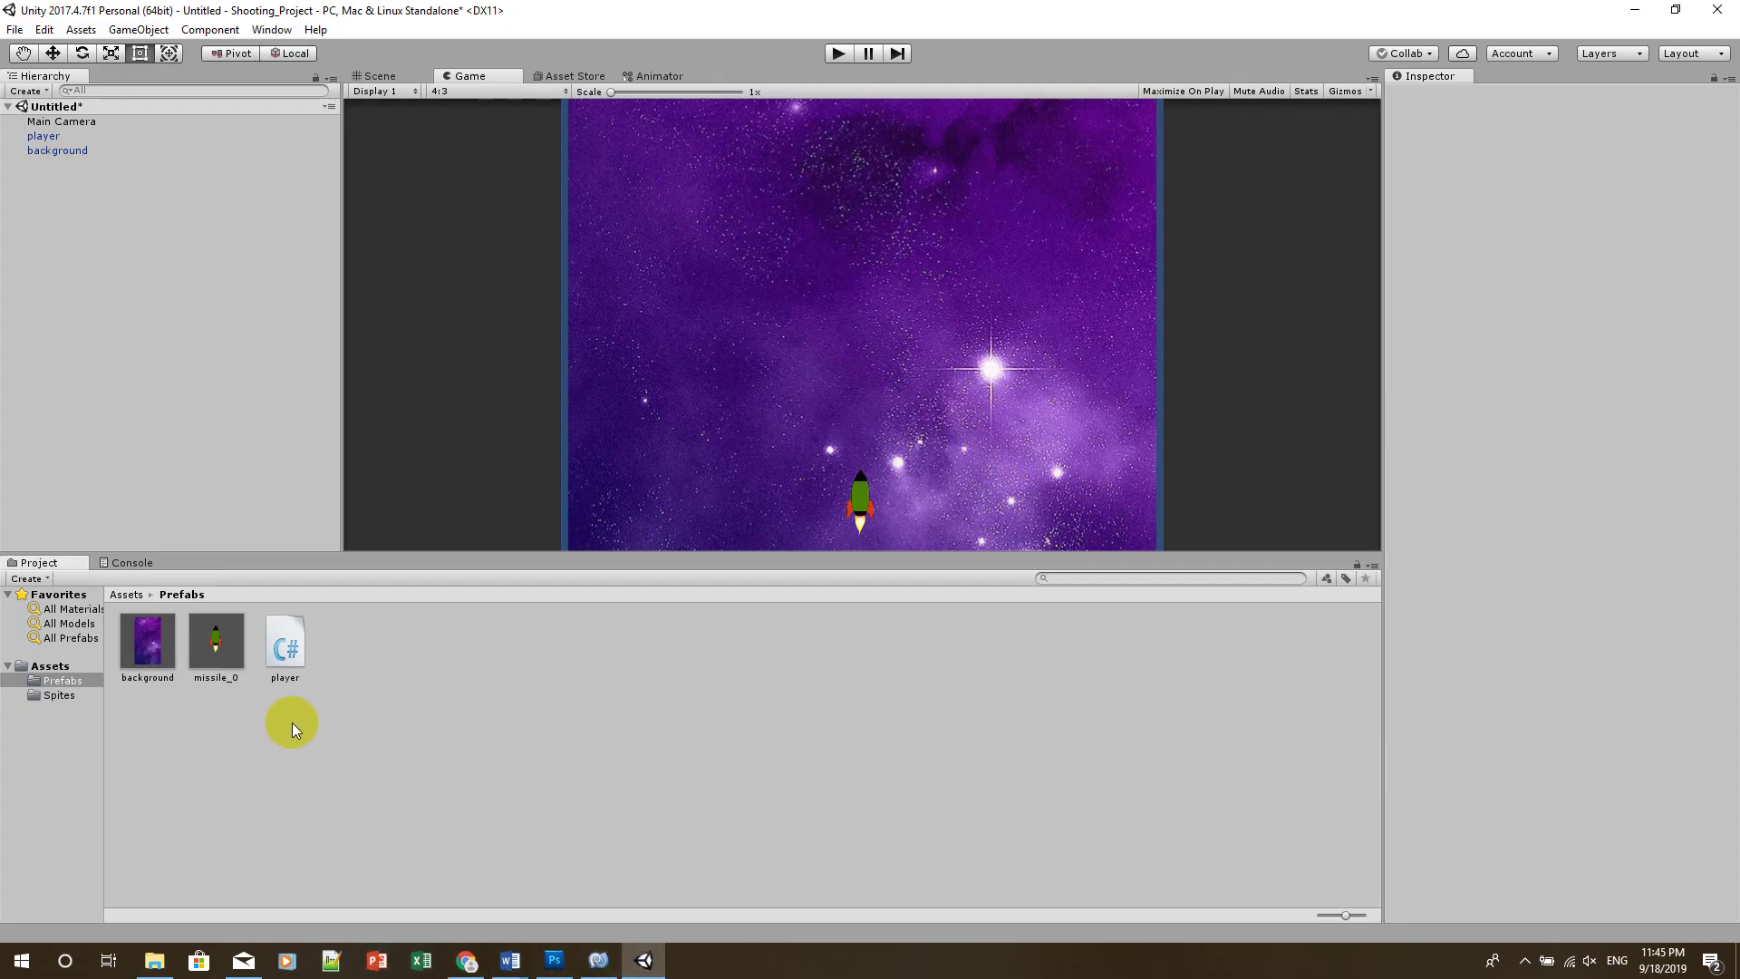
Place the watermelon dua sprite from the Spites folder into the scene
left_click(56, 695)
left_click(520, 752)
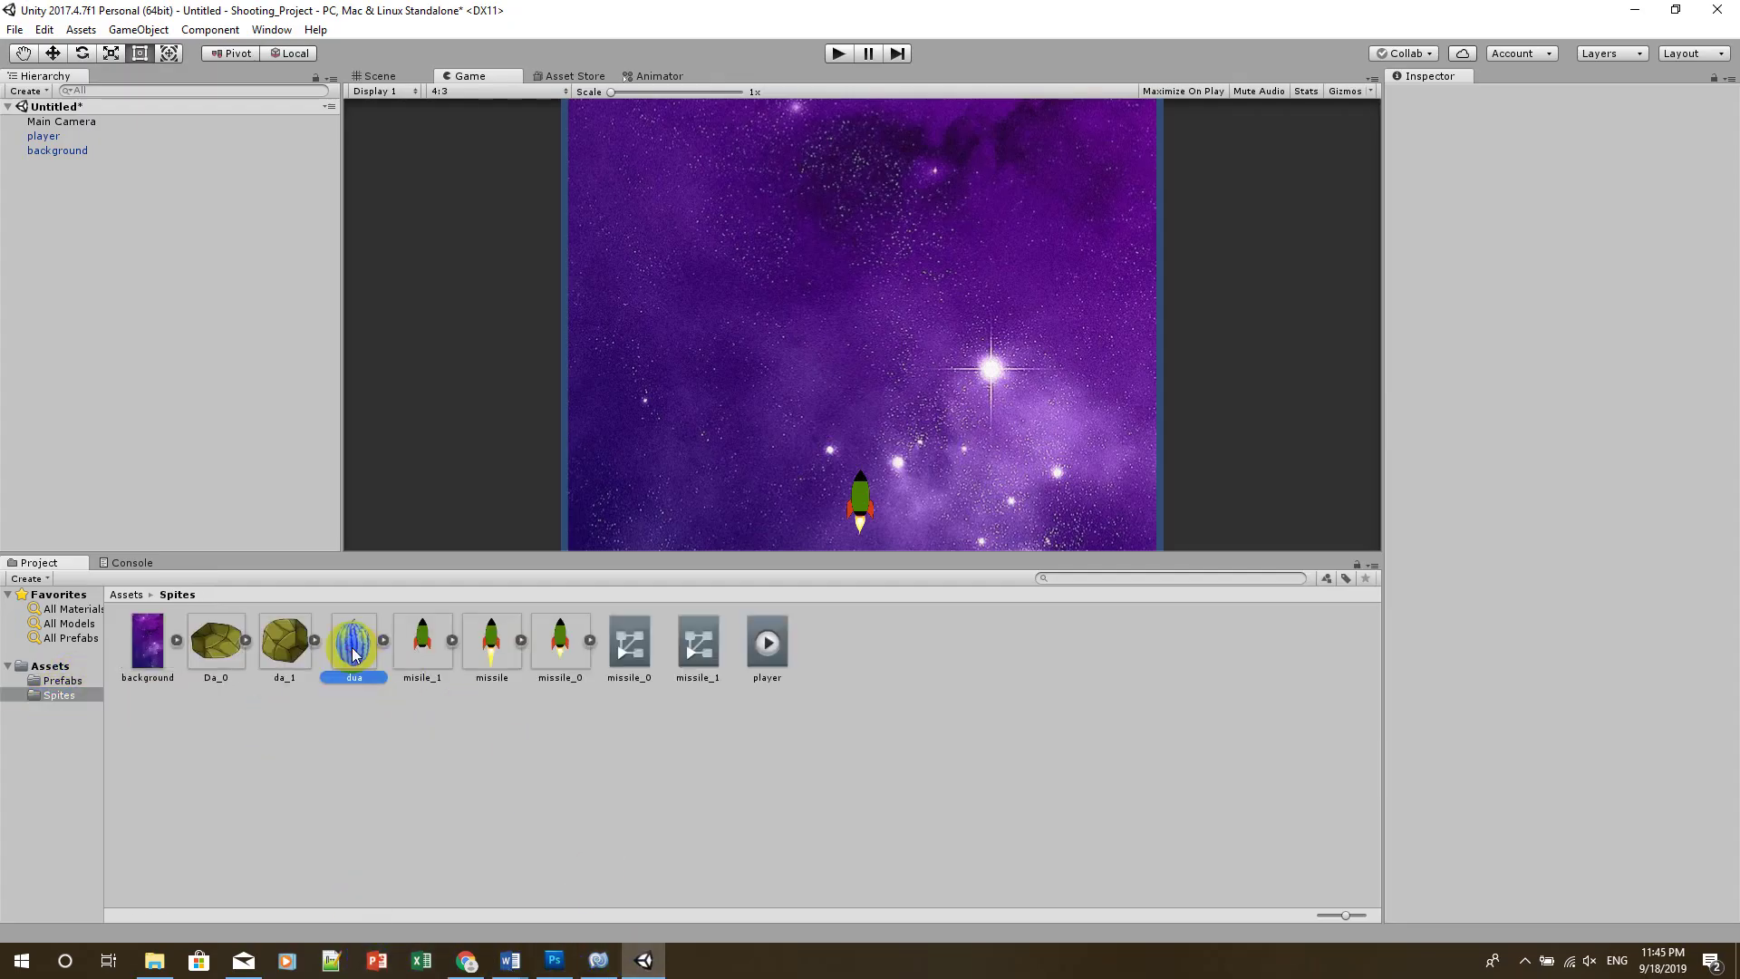
left_click_drag(355, 652, 248, 363)
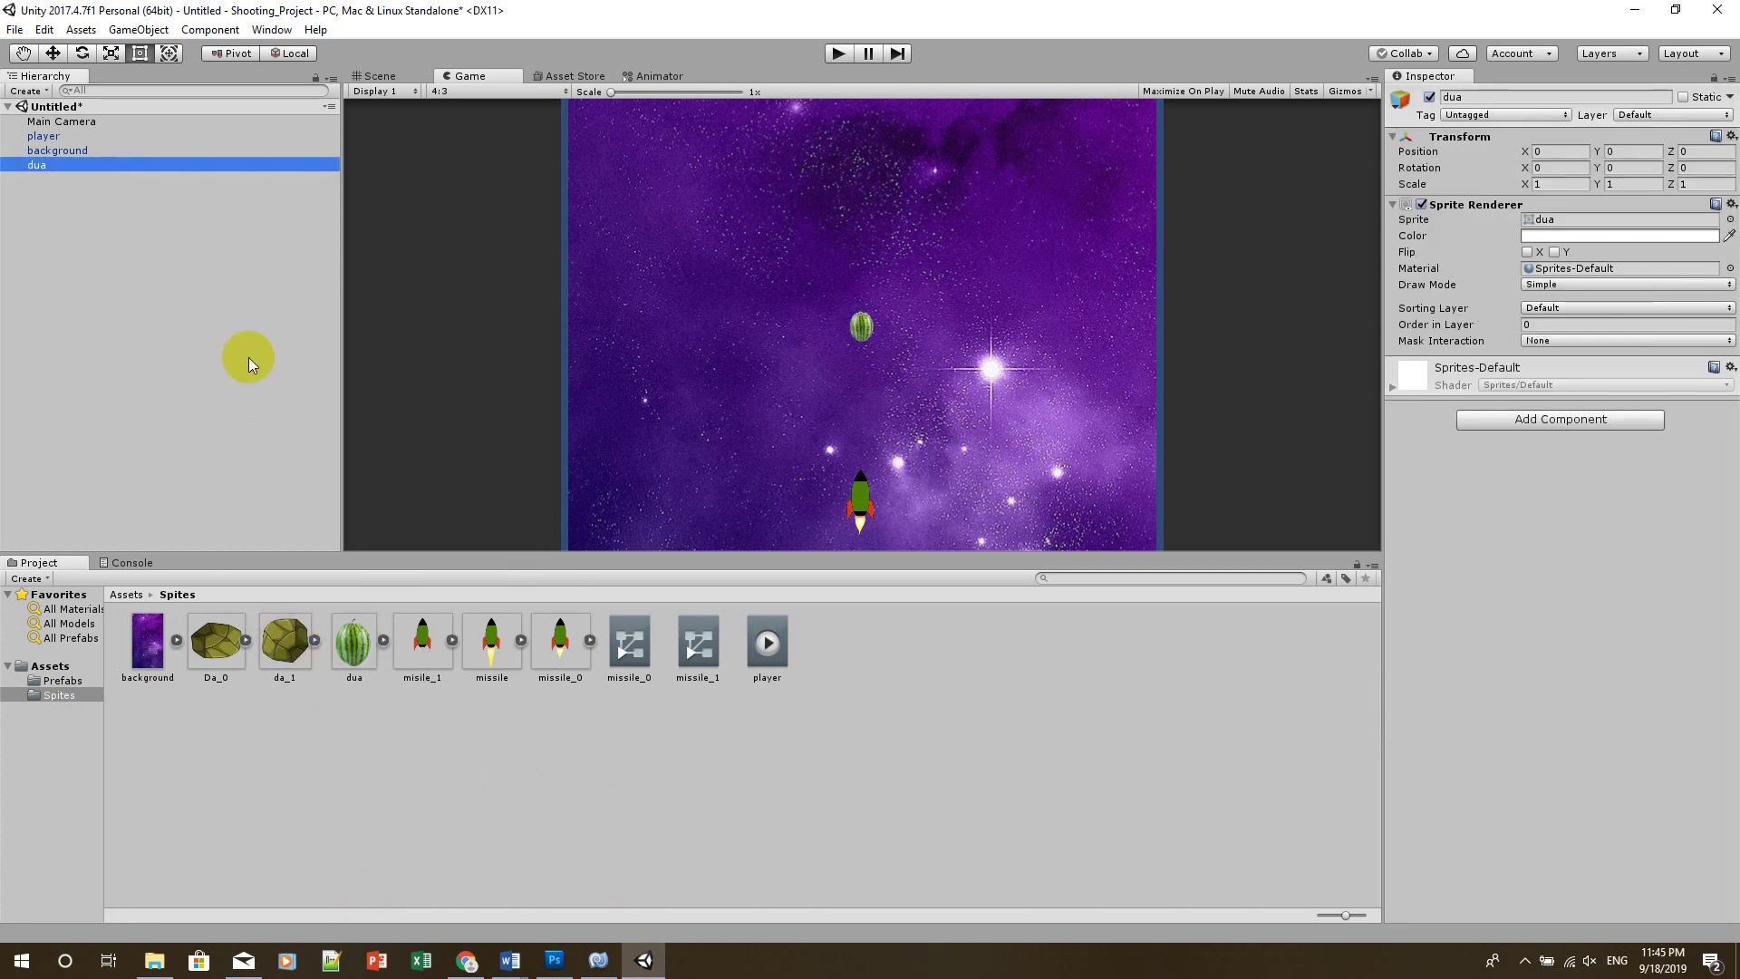
left_click(62, 682)
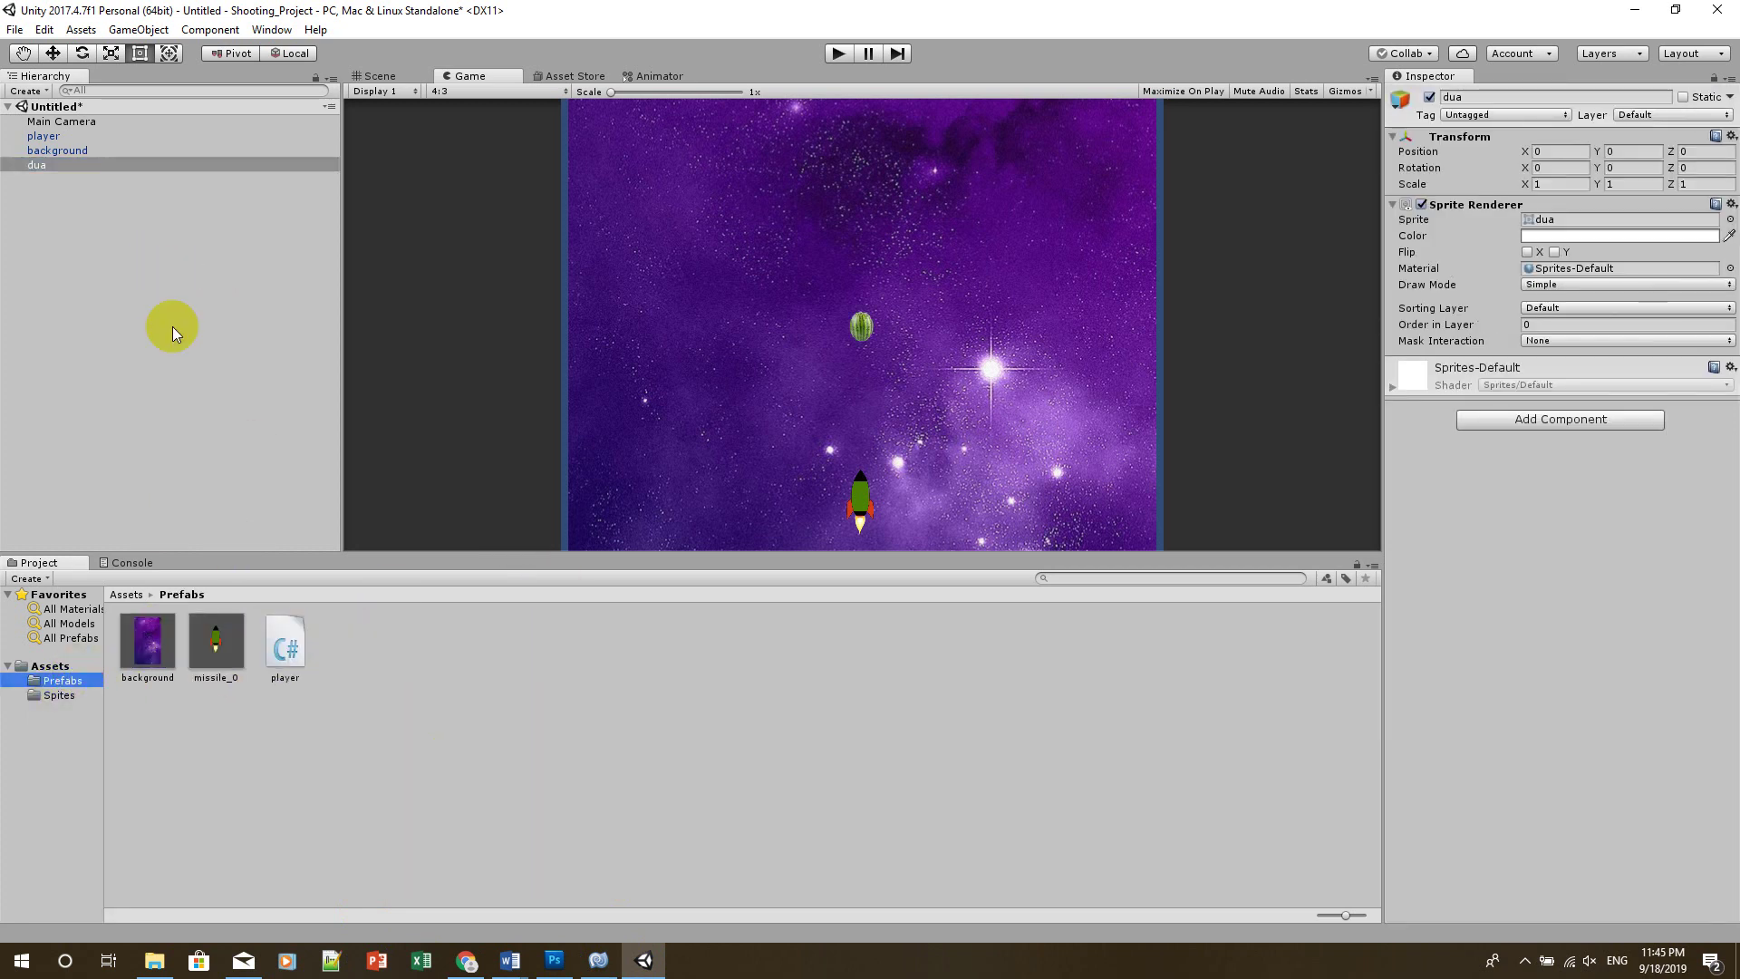
left_click(861, 328)
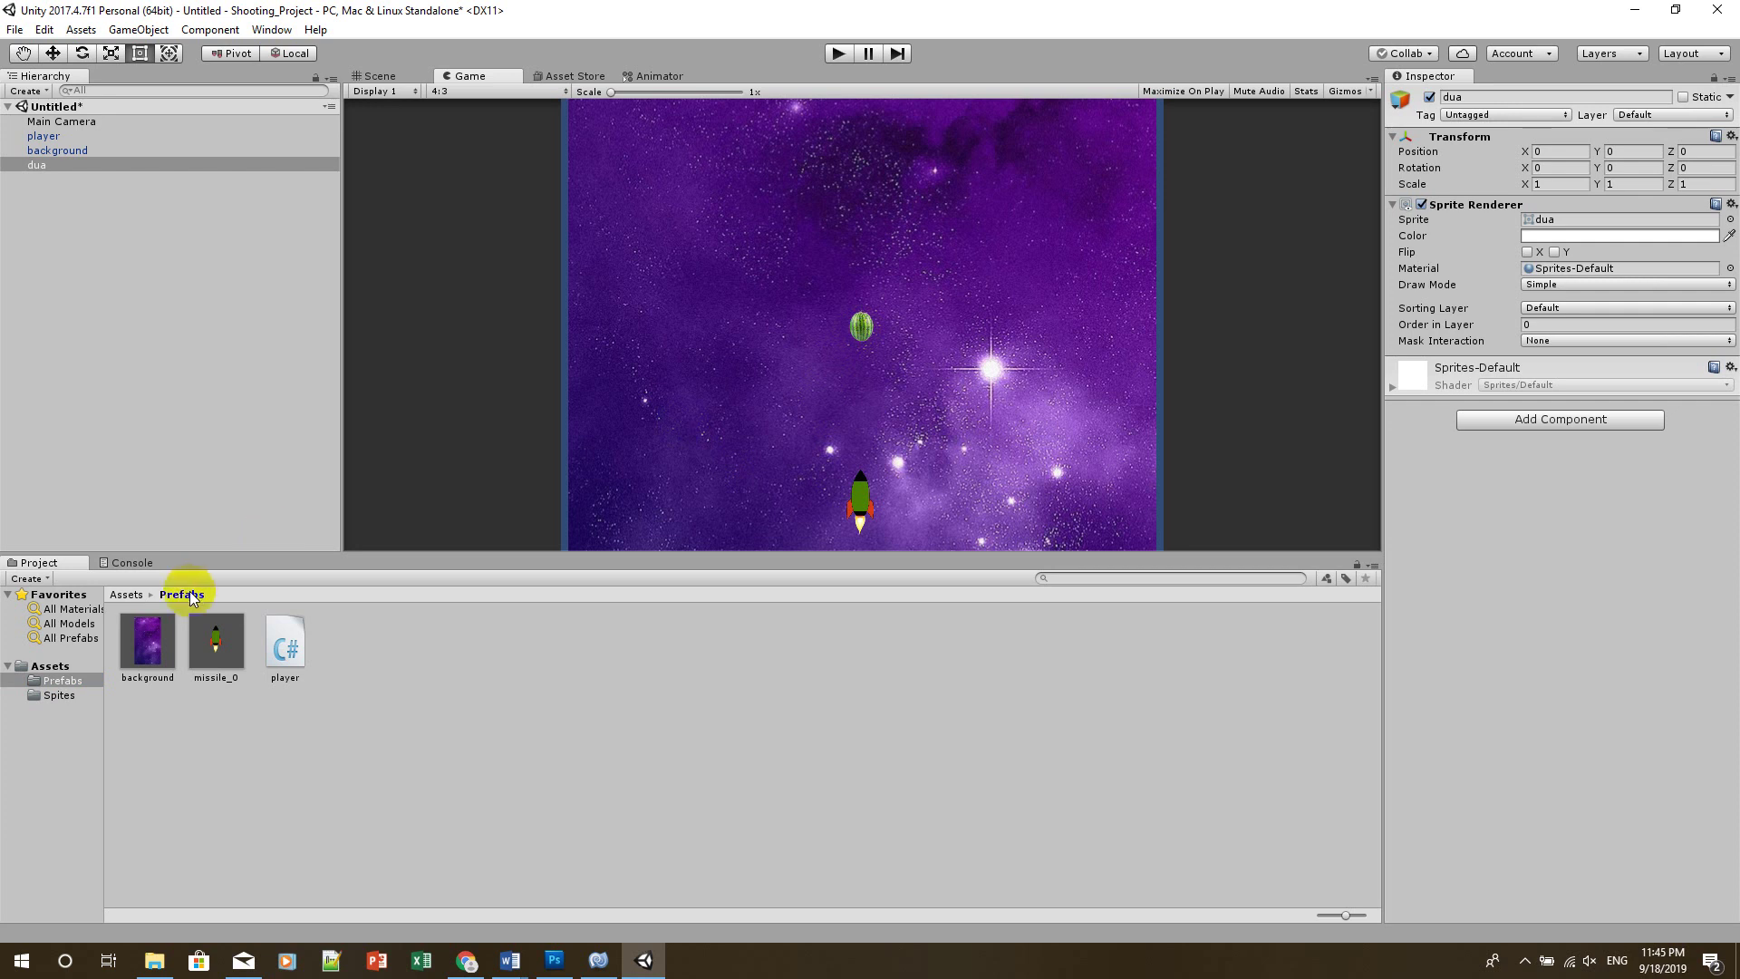
Set the dua sprite's Pixels Per Unit to 200 and apply the import settings
left_click(54, 695)
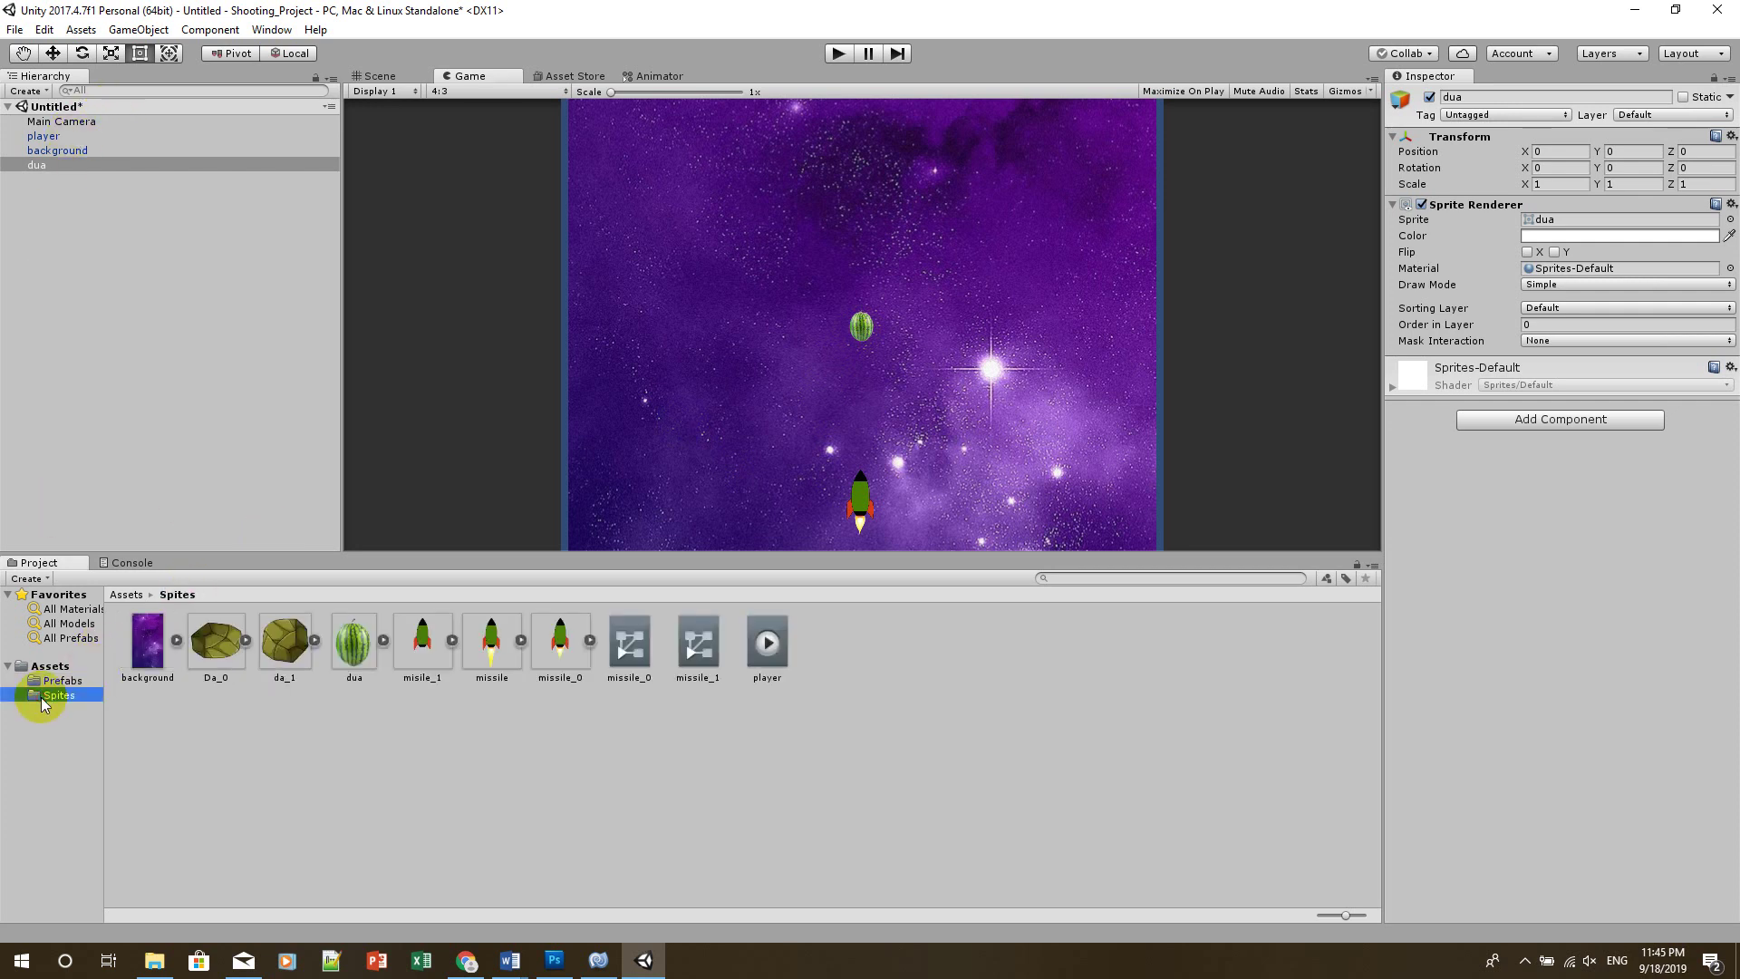
left_click(346, 667)
left_click(1575, 212)
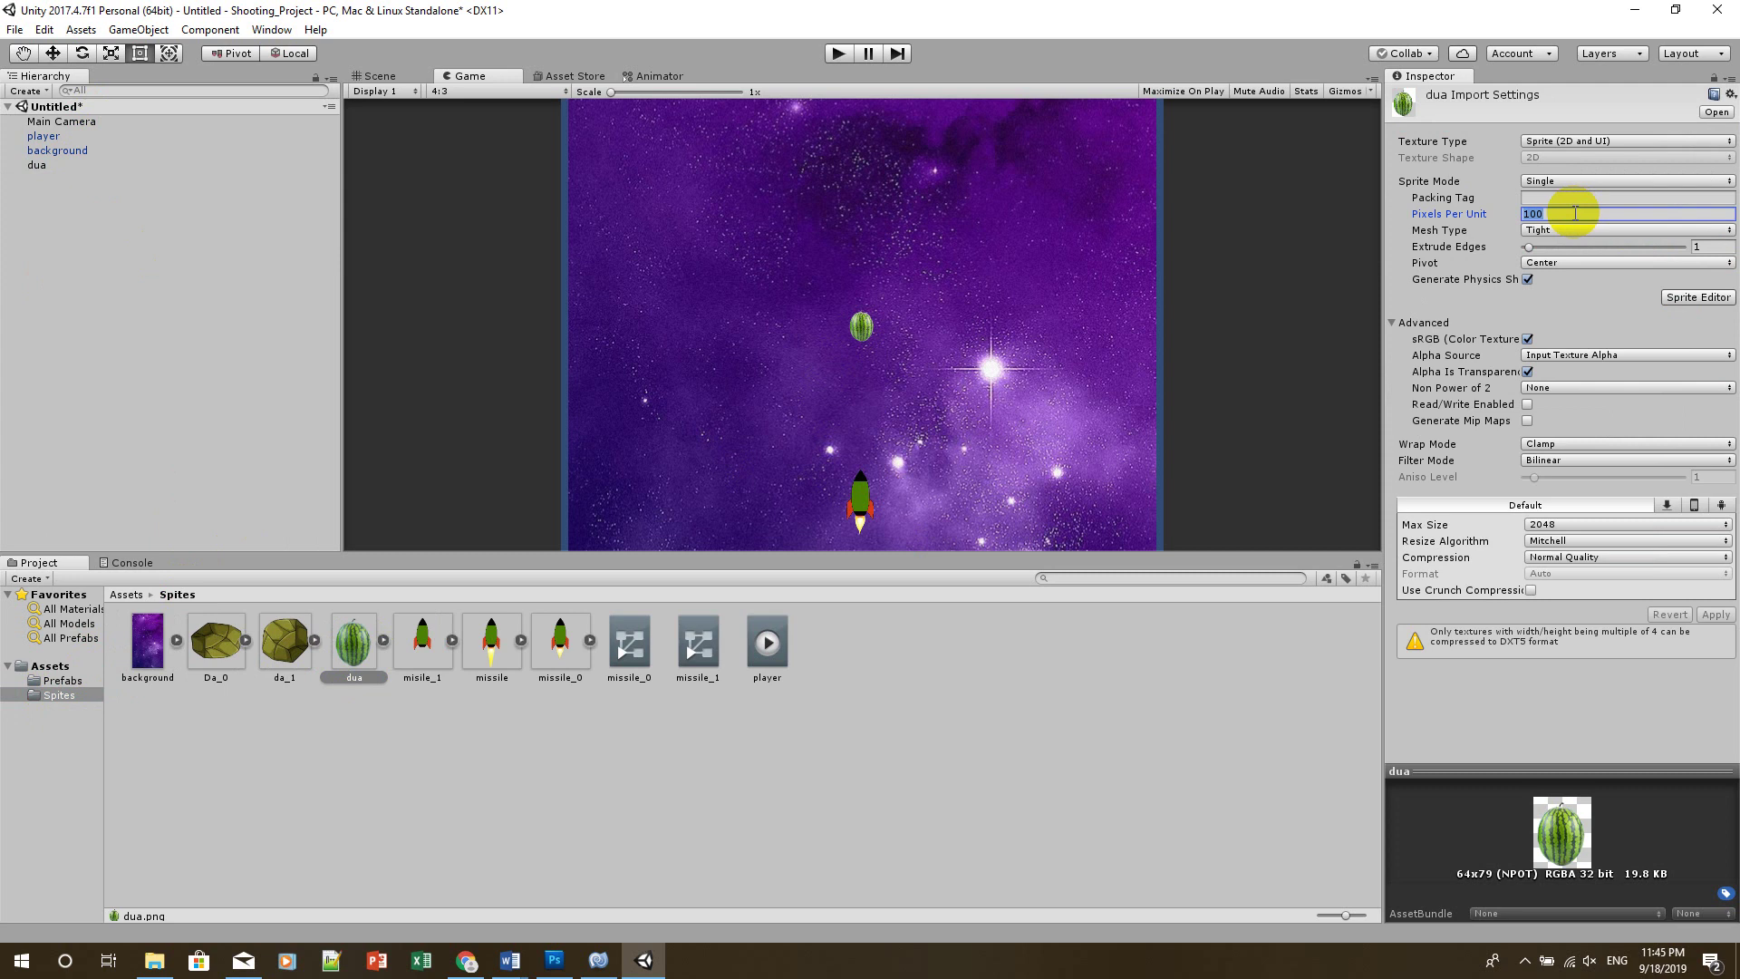
type("20")
left_click(1119, 598)
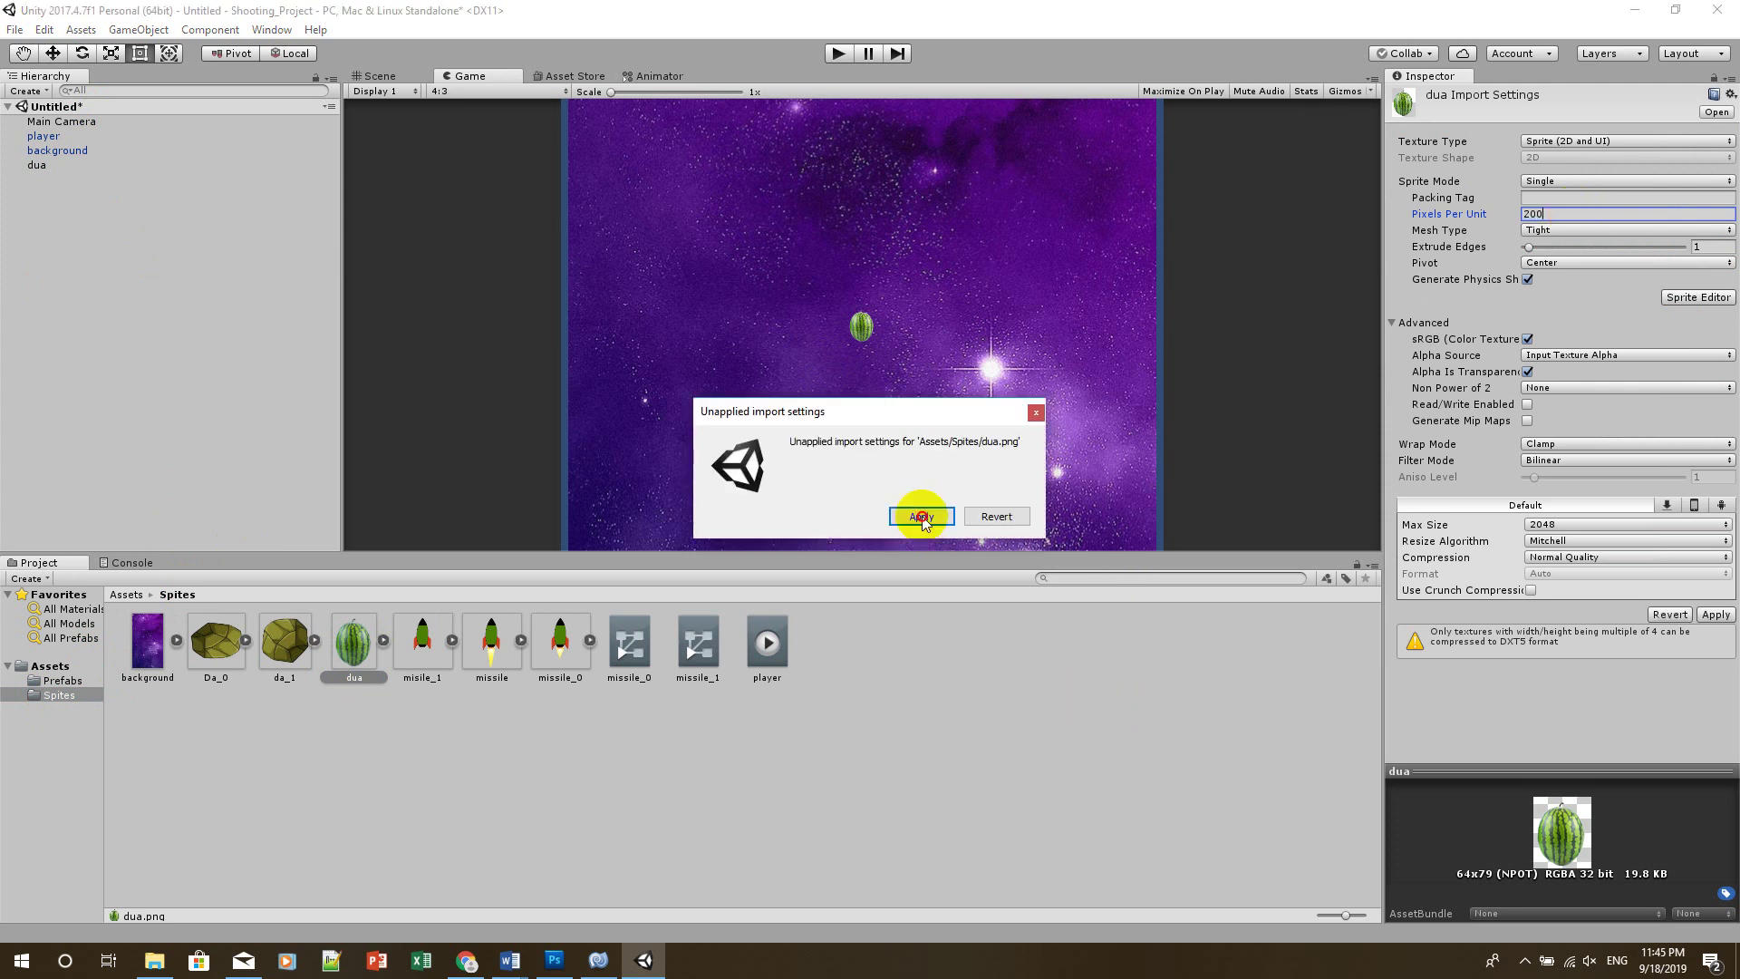
left_click(918, 518)
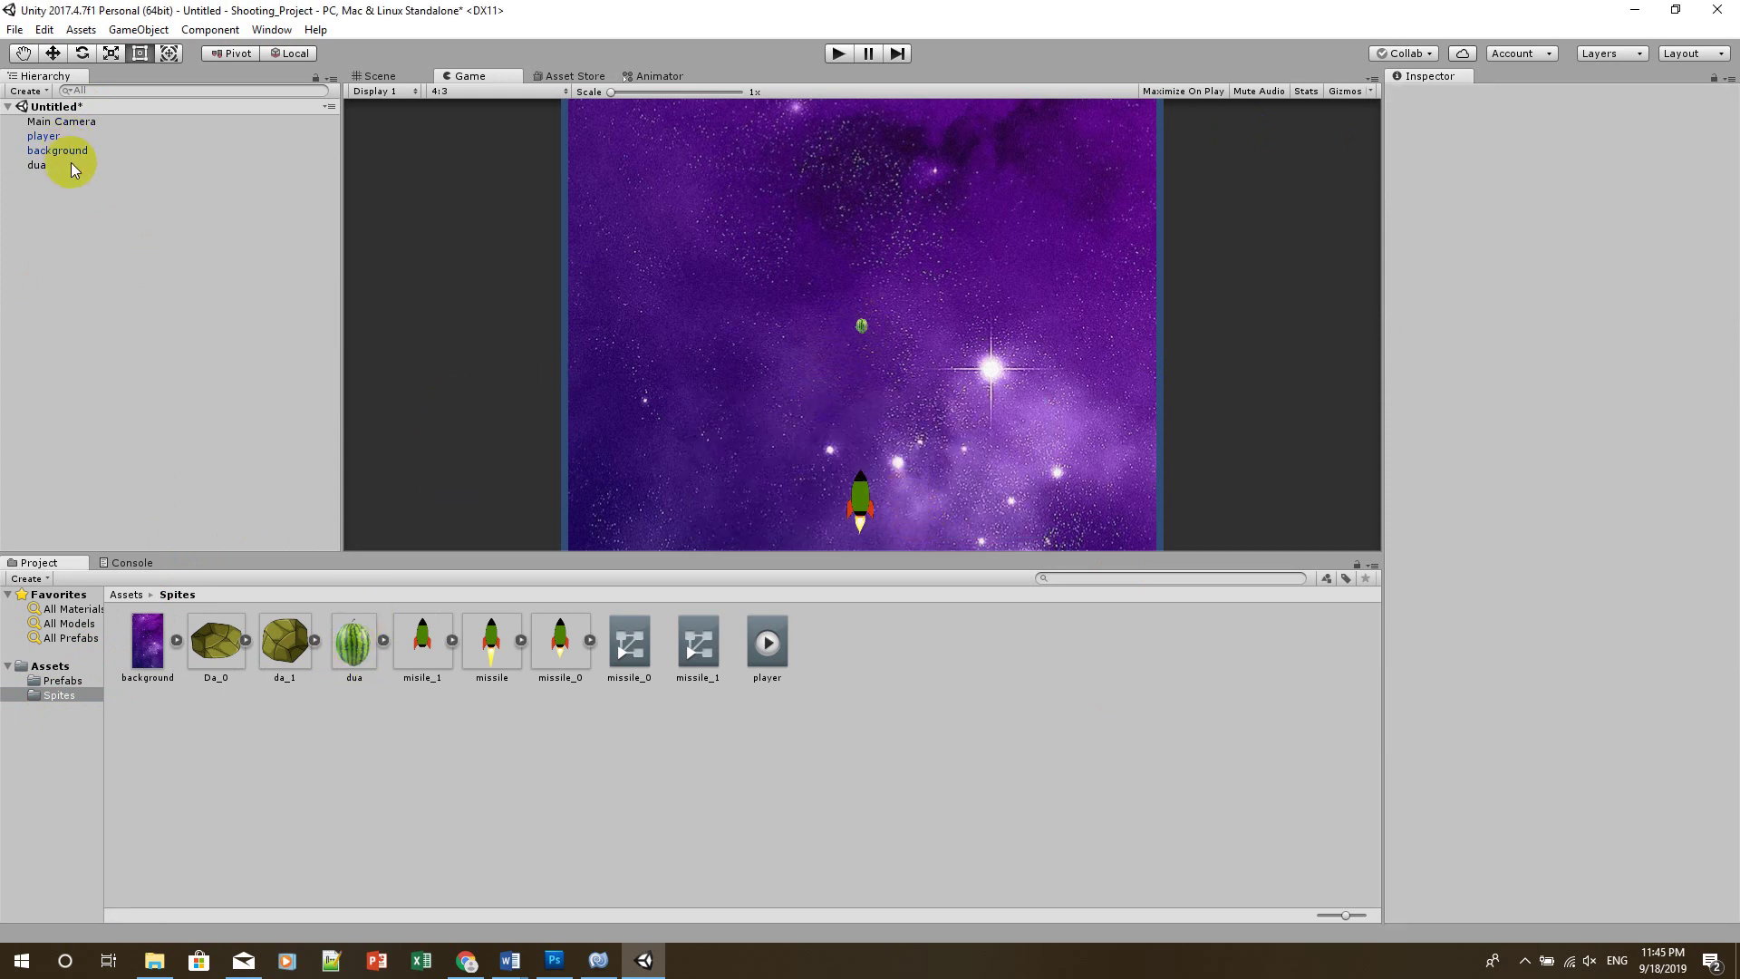
Save the dua object as a prefab in Prefabs and delete it from the scene
left_click(60, 680)
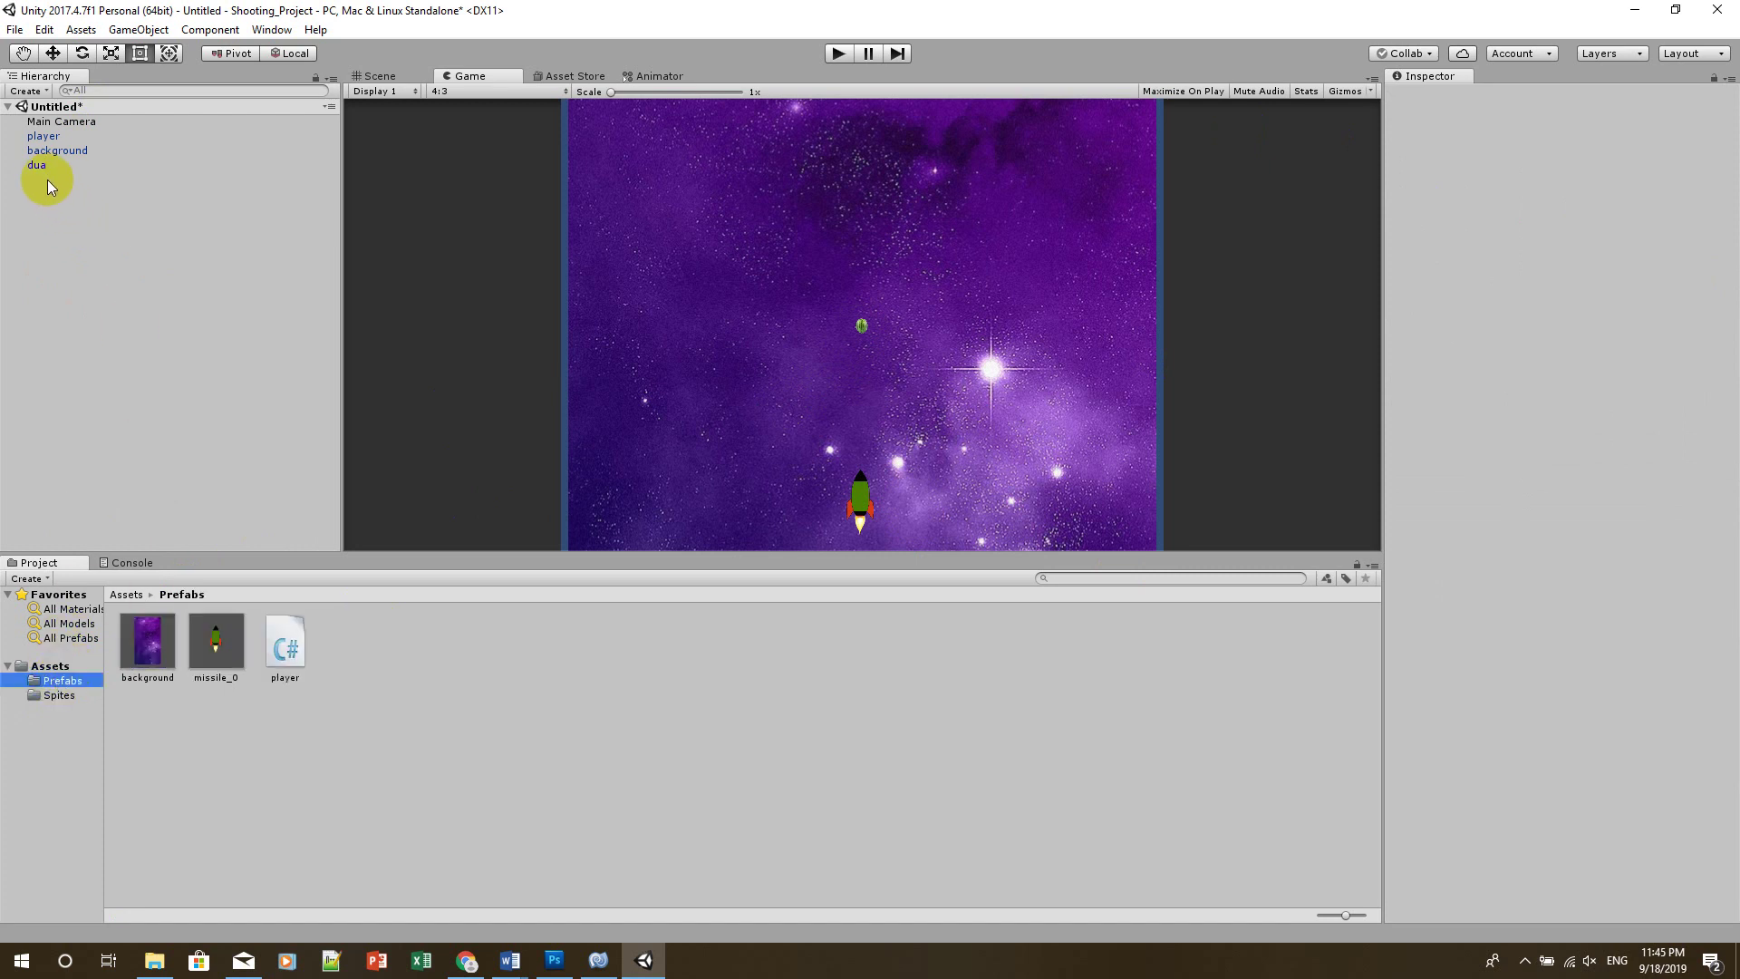
left_click_drag(41, 164, 208, 347)
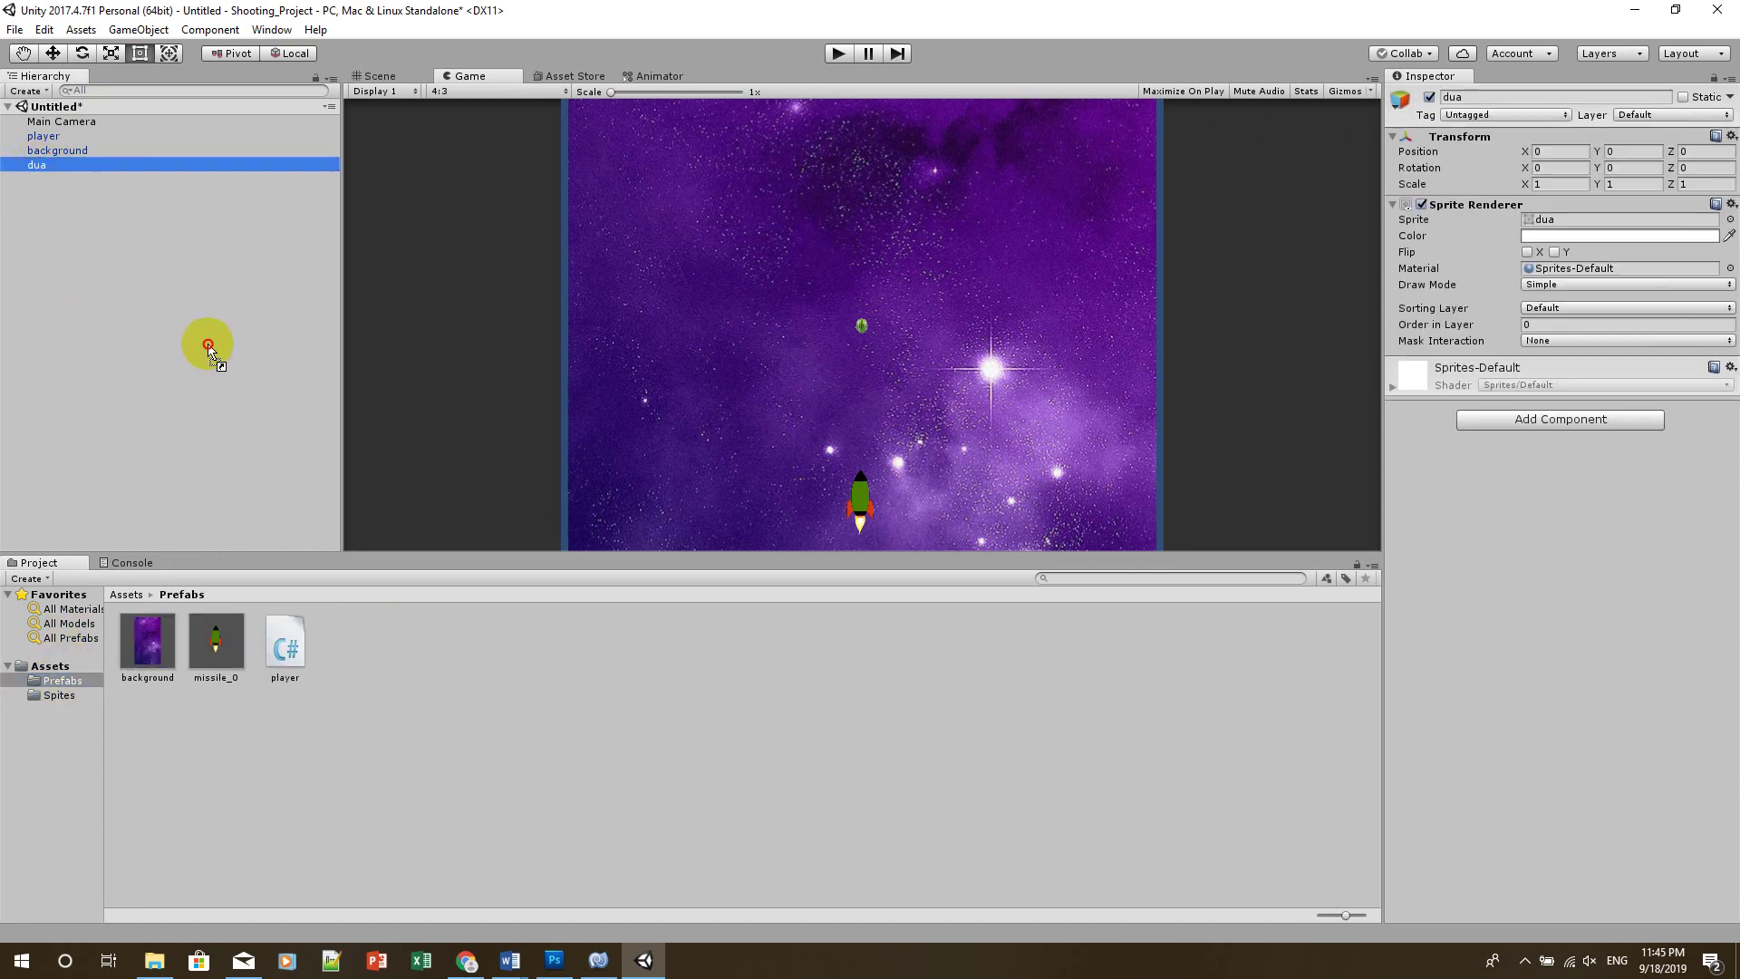
left_click_drag(208, 347, 382, 666)
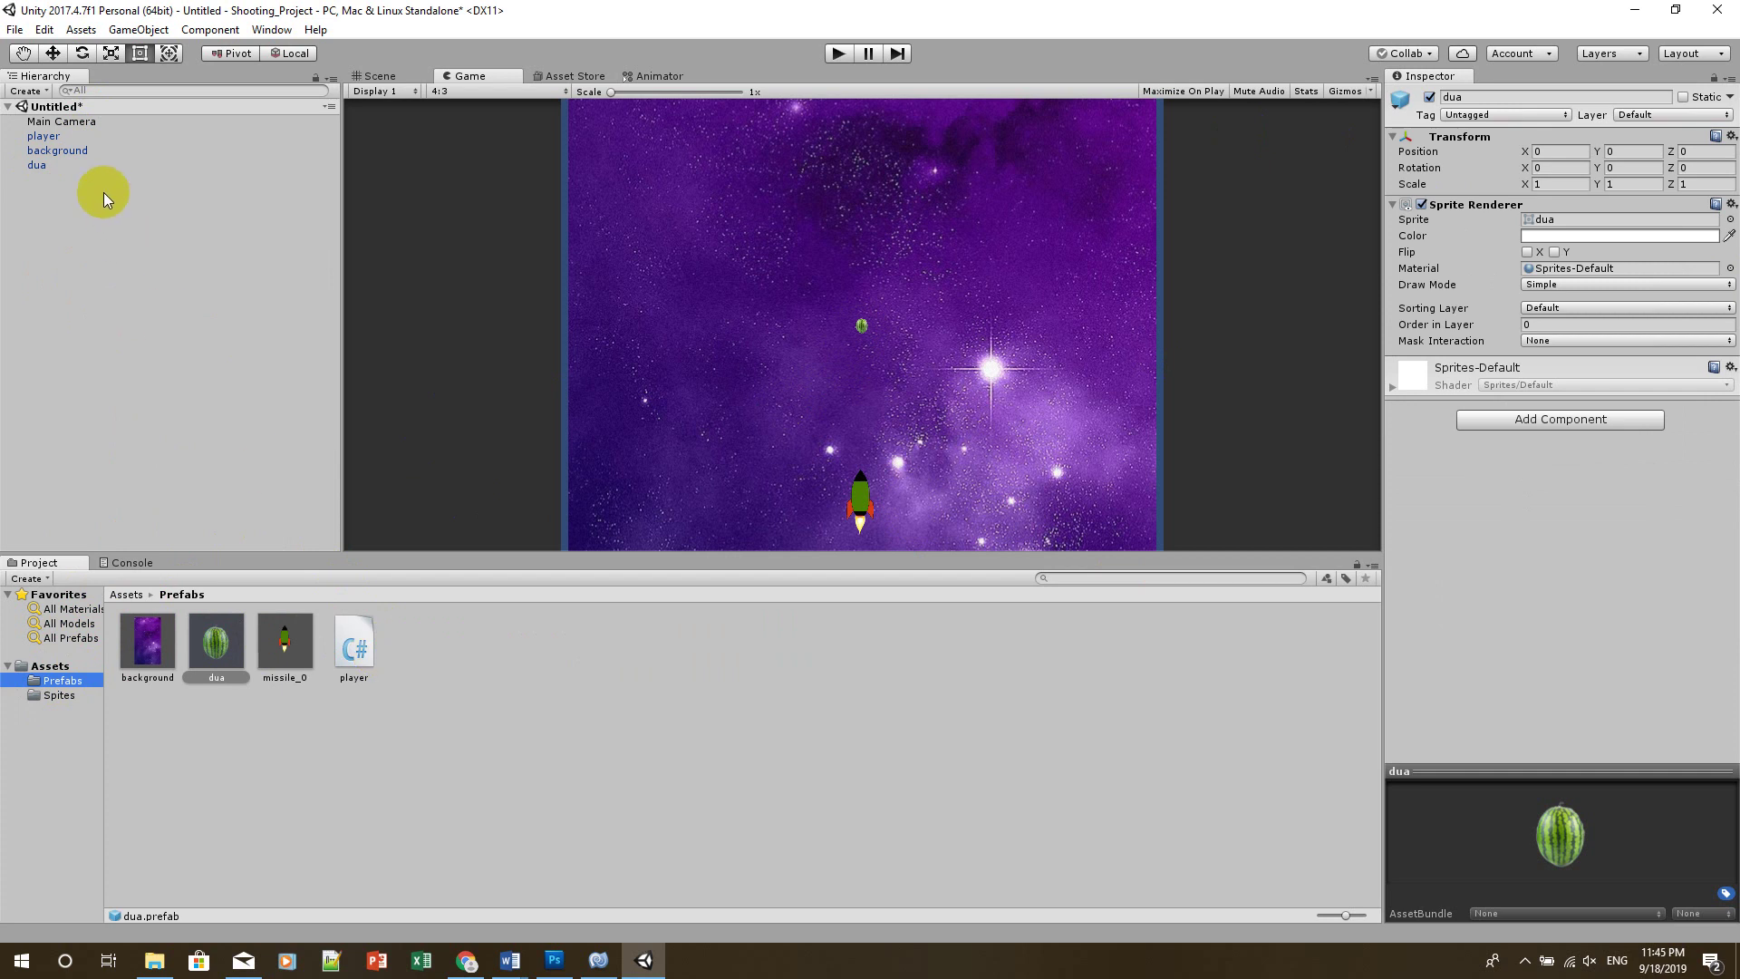
left_click(40, 164)
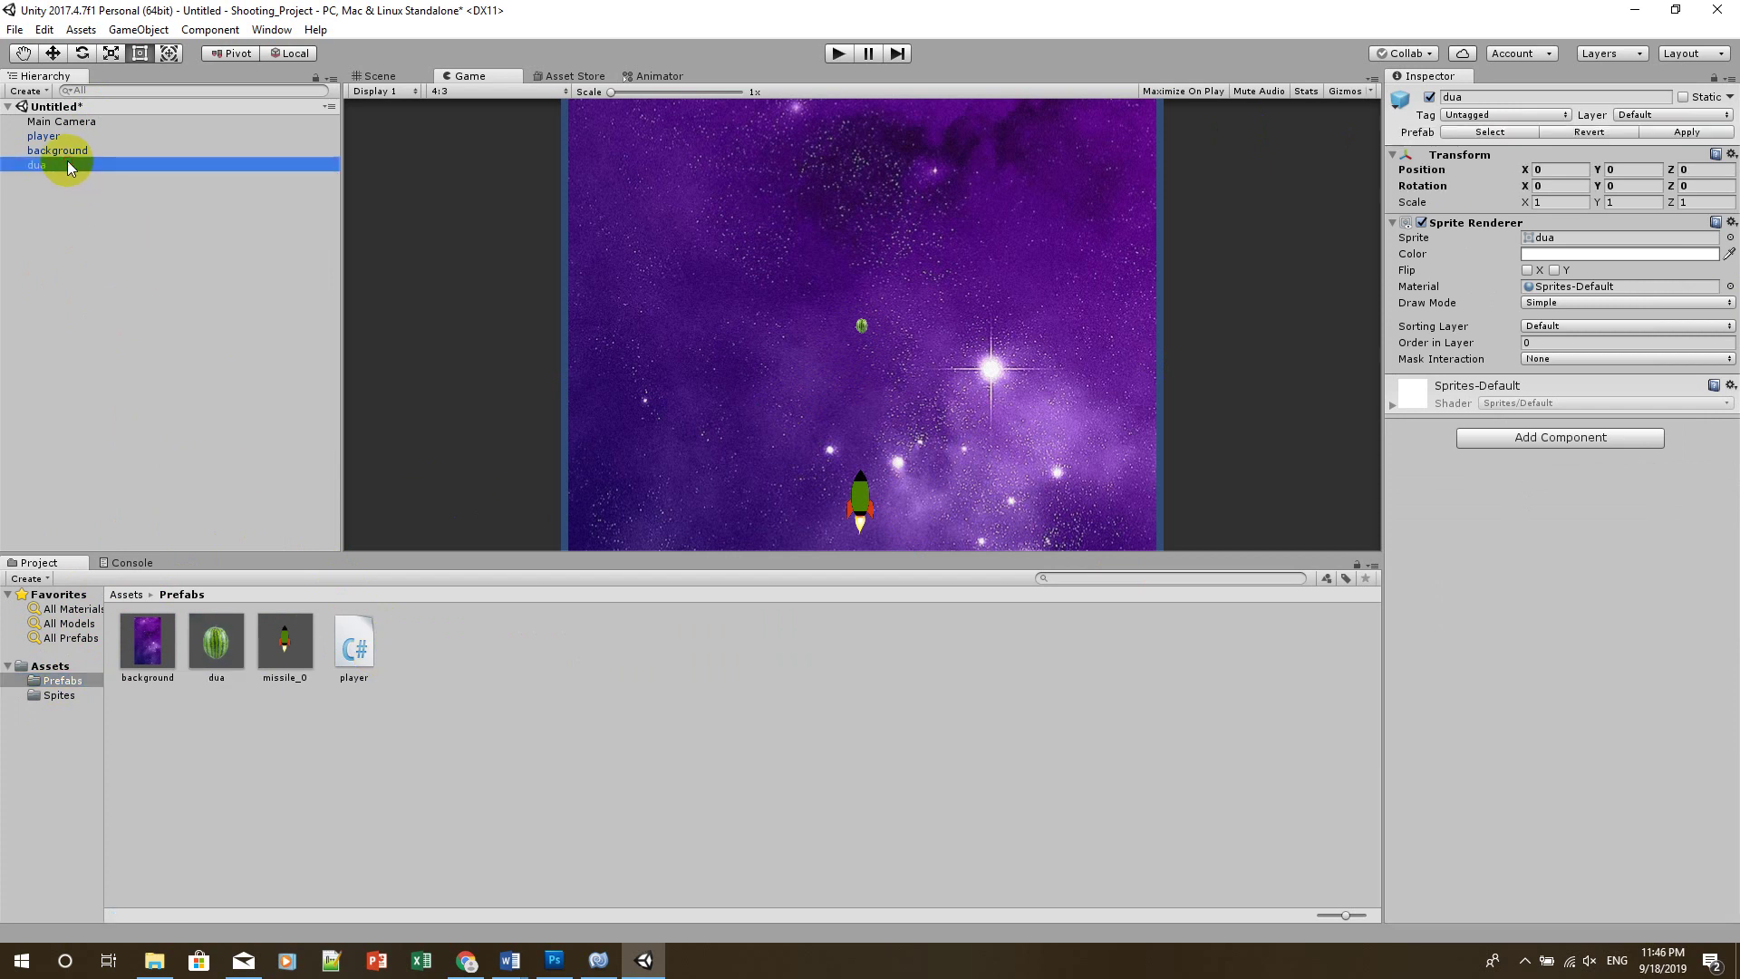
key("Delete")
mouse_move(218, 644)
left_mouse_down()
mouse_move(131, 319)
mouse_move(154, 290)
left_mouse_up()
In the Word tutorial, add 'We add some script into player script.' below the bullet sentence
left_click(774, 621)
left_click(710, 742)
left_click(503, 957)
left_click(459, 897)
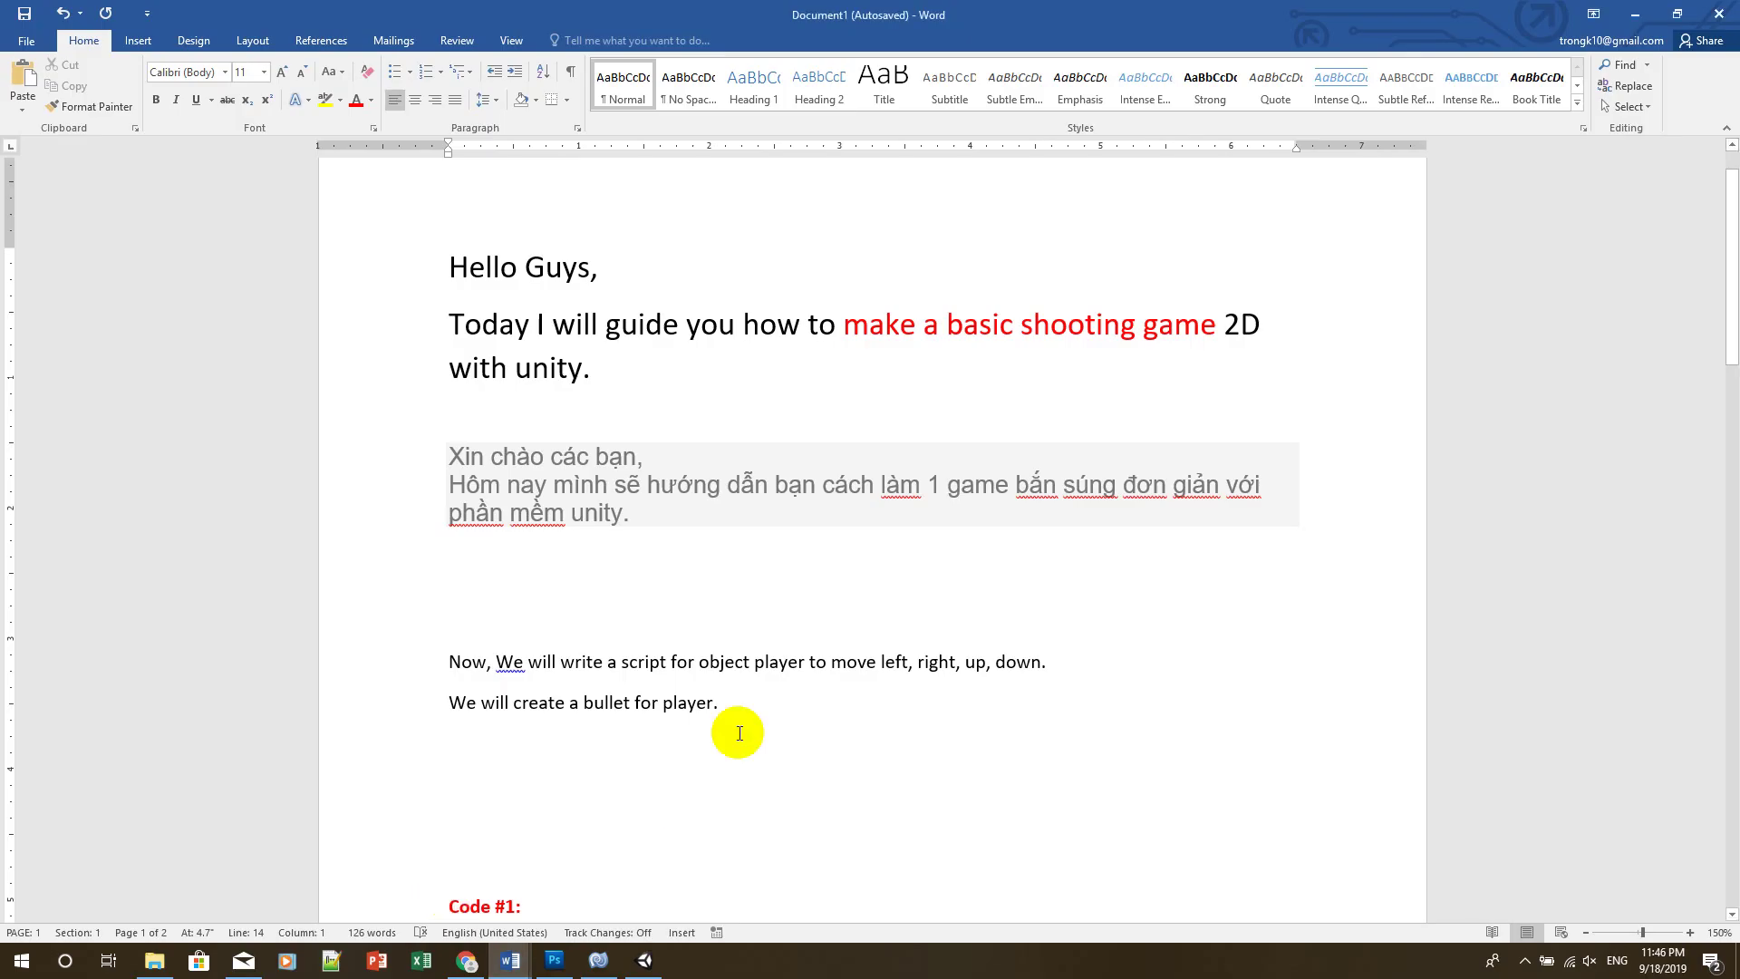
left_click(730, 704)
key("Return")
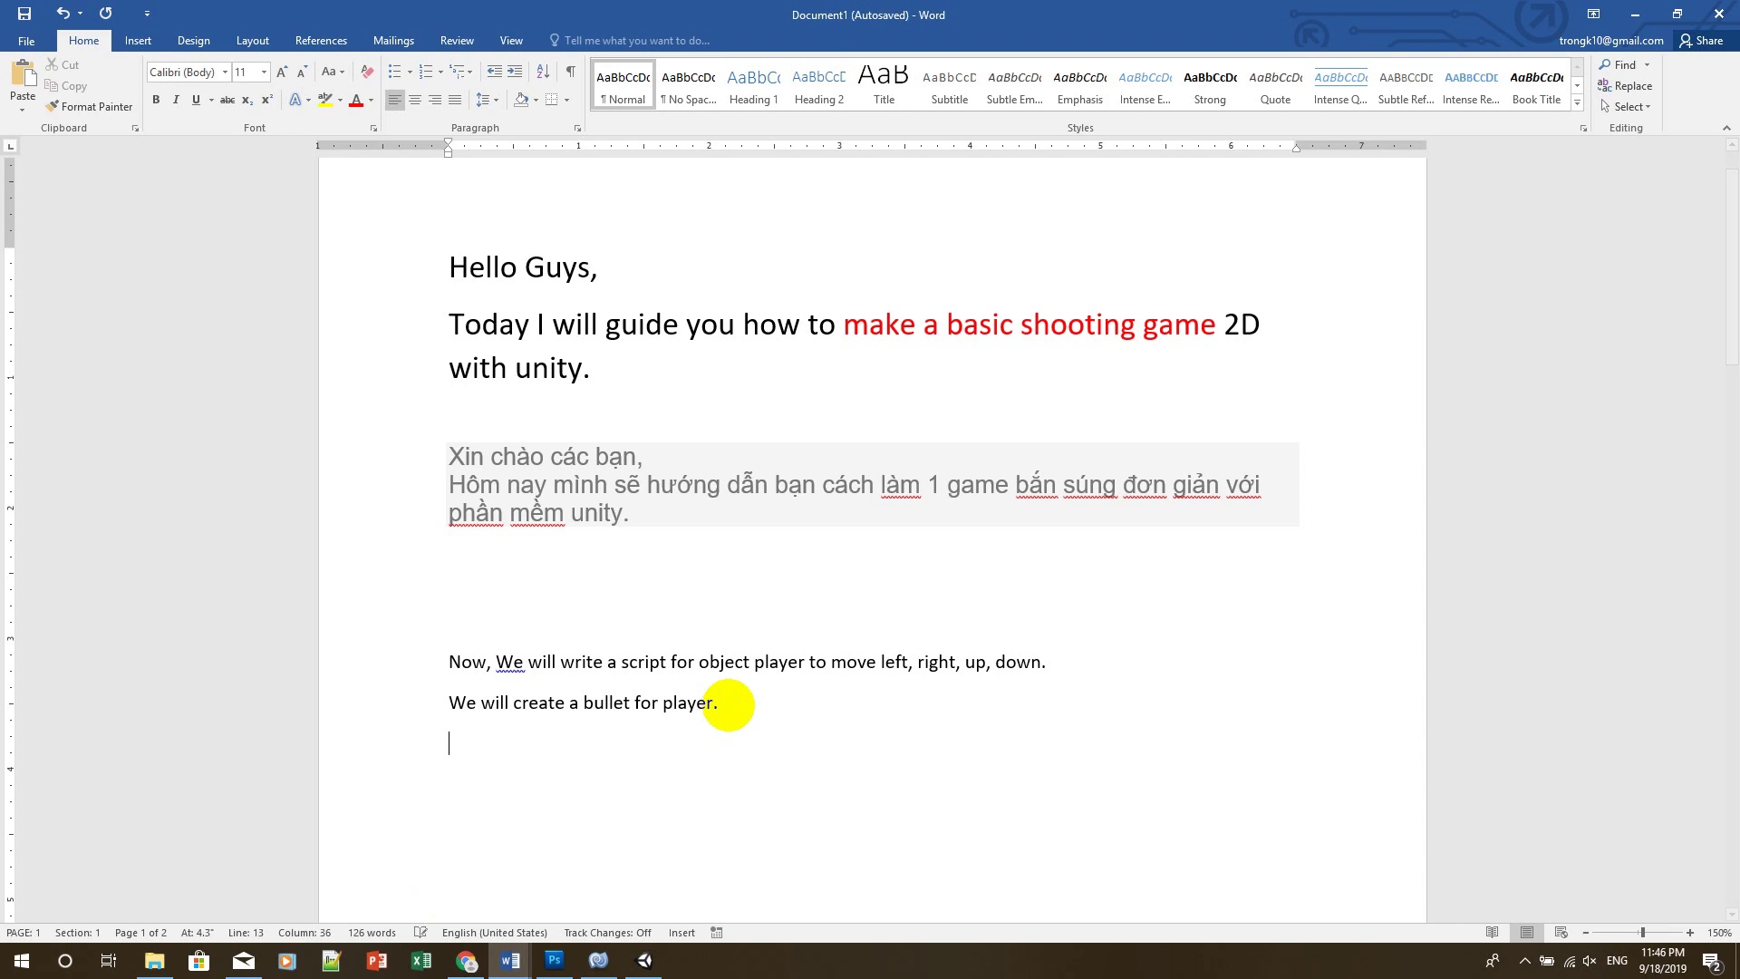
type("We a")
type("dd s")
type("ome sc")
type("py")
type("ipt into")
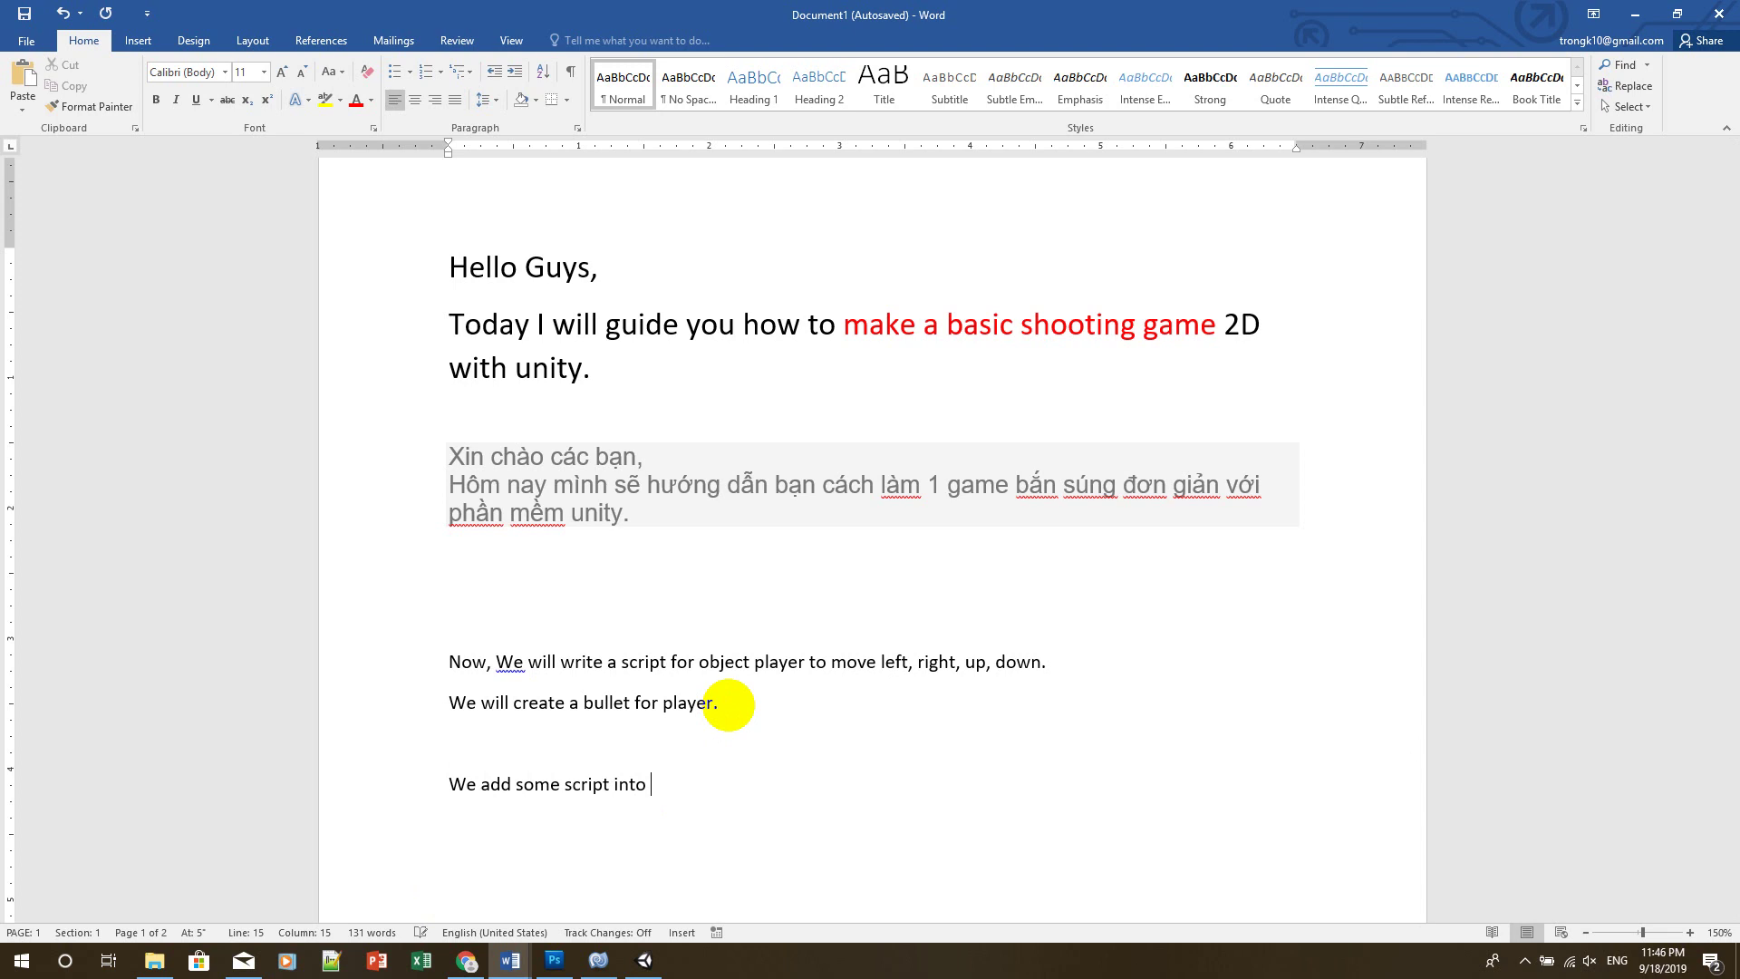
type("ayer ")
type("script.")
left_click(602, 956)
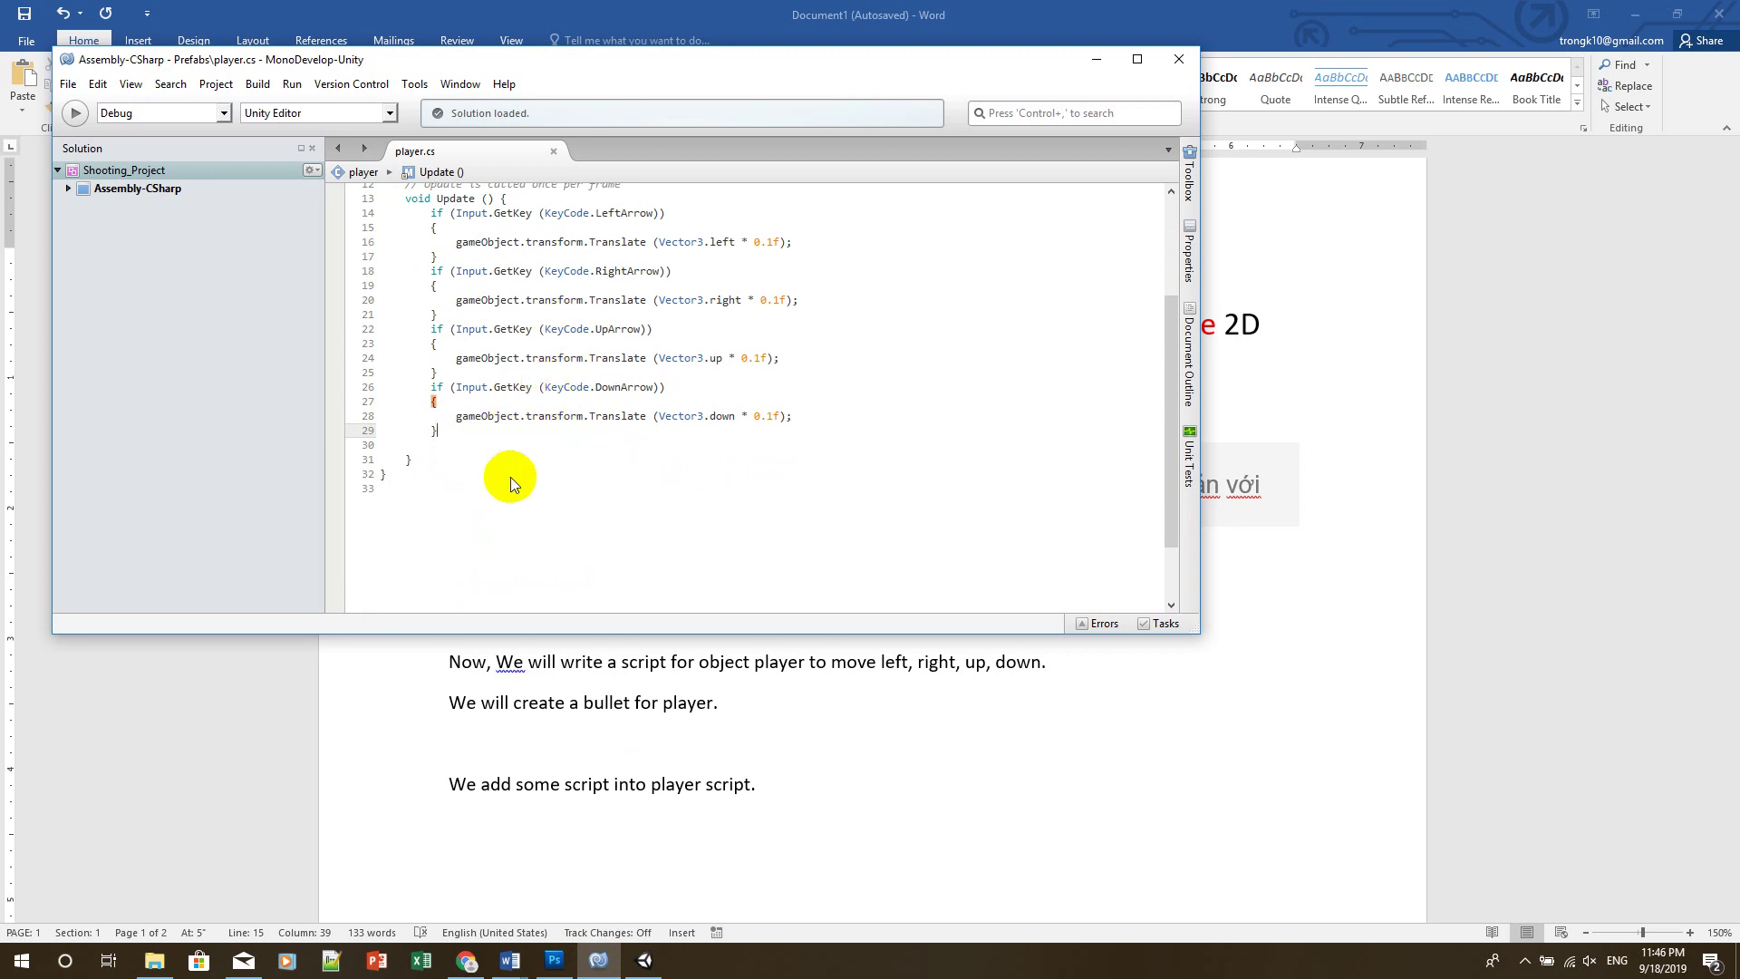
Copy the line 'public GameObject bullet;' from the Word notes
mouse_move(512, 961)
left_click(426, 874)
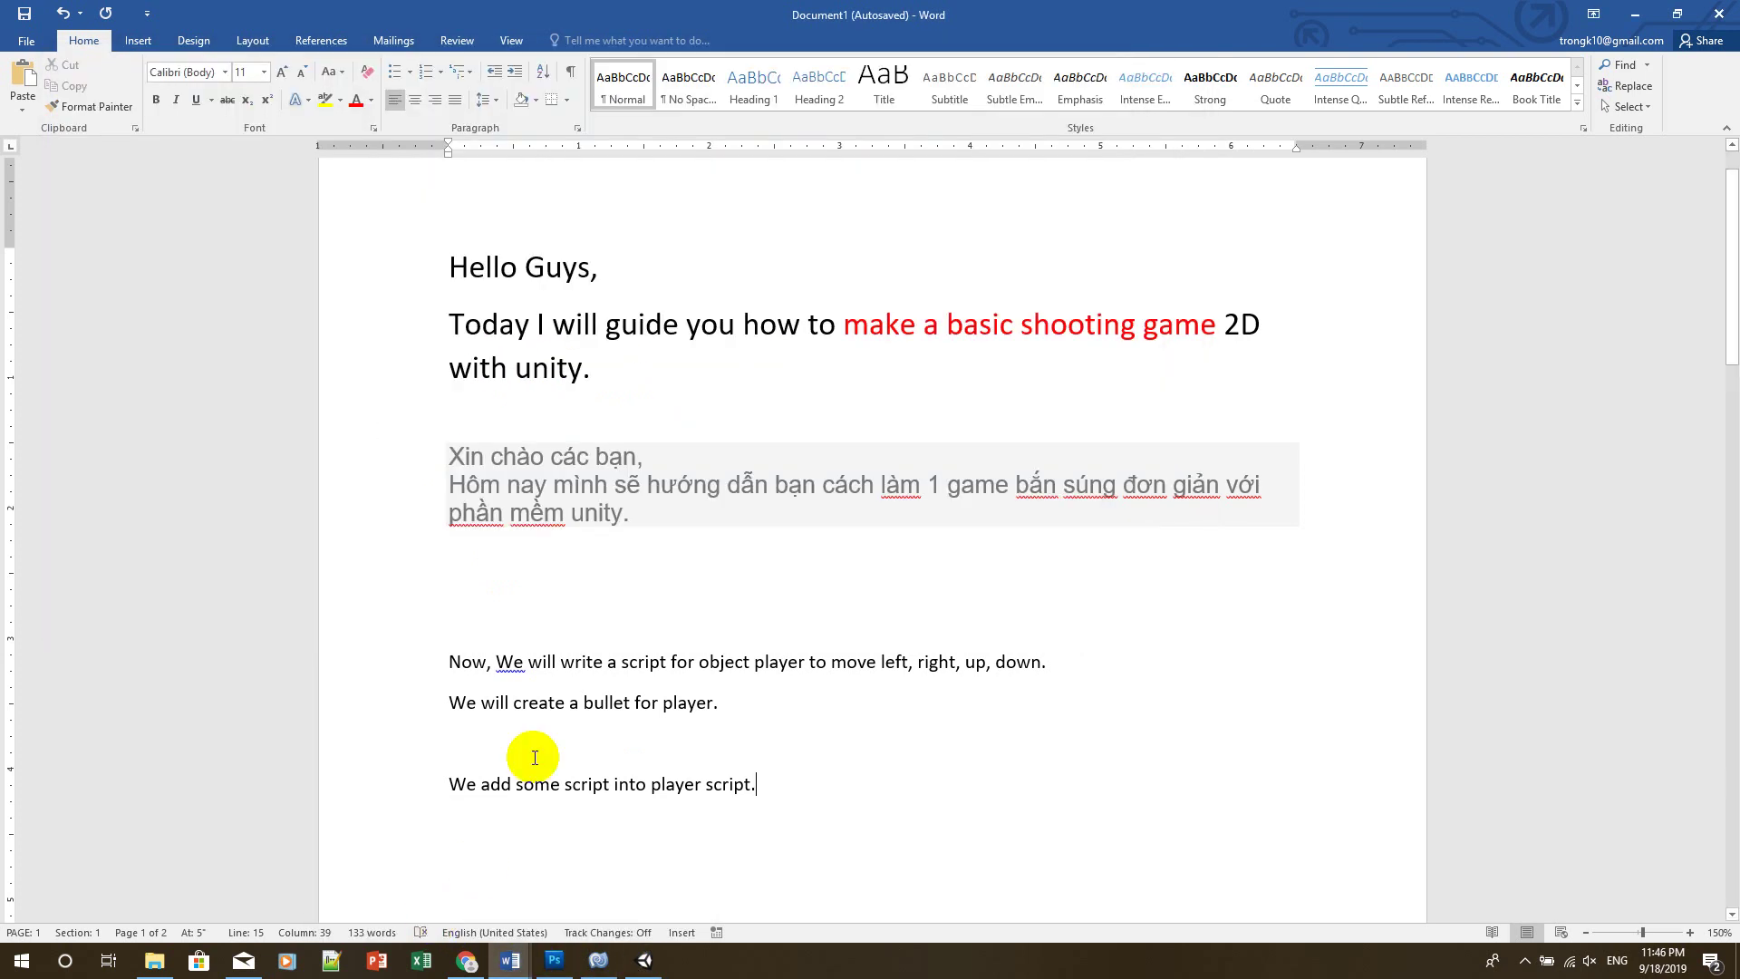
scroll(626, 546, "down", 3)
scroll(627, 548, "down", 3)
scroll(621, 507, "down", 4)
scroll(618, 556, "down", 5)
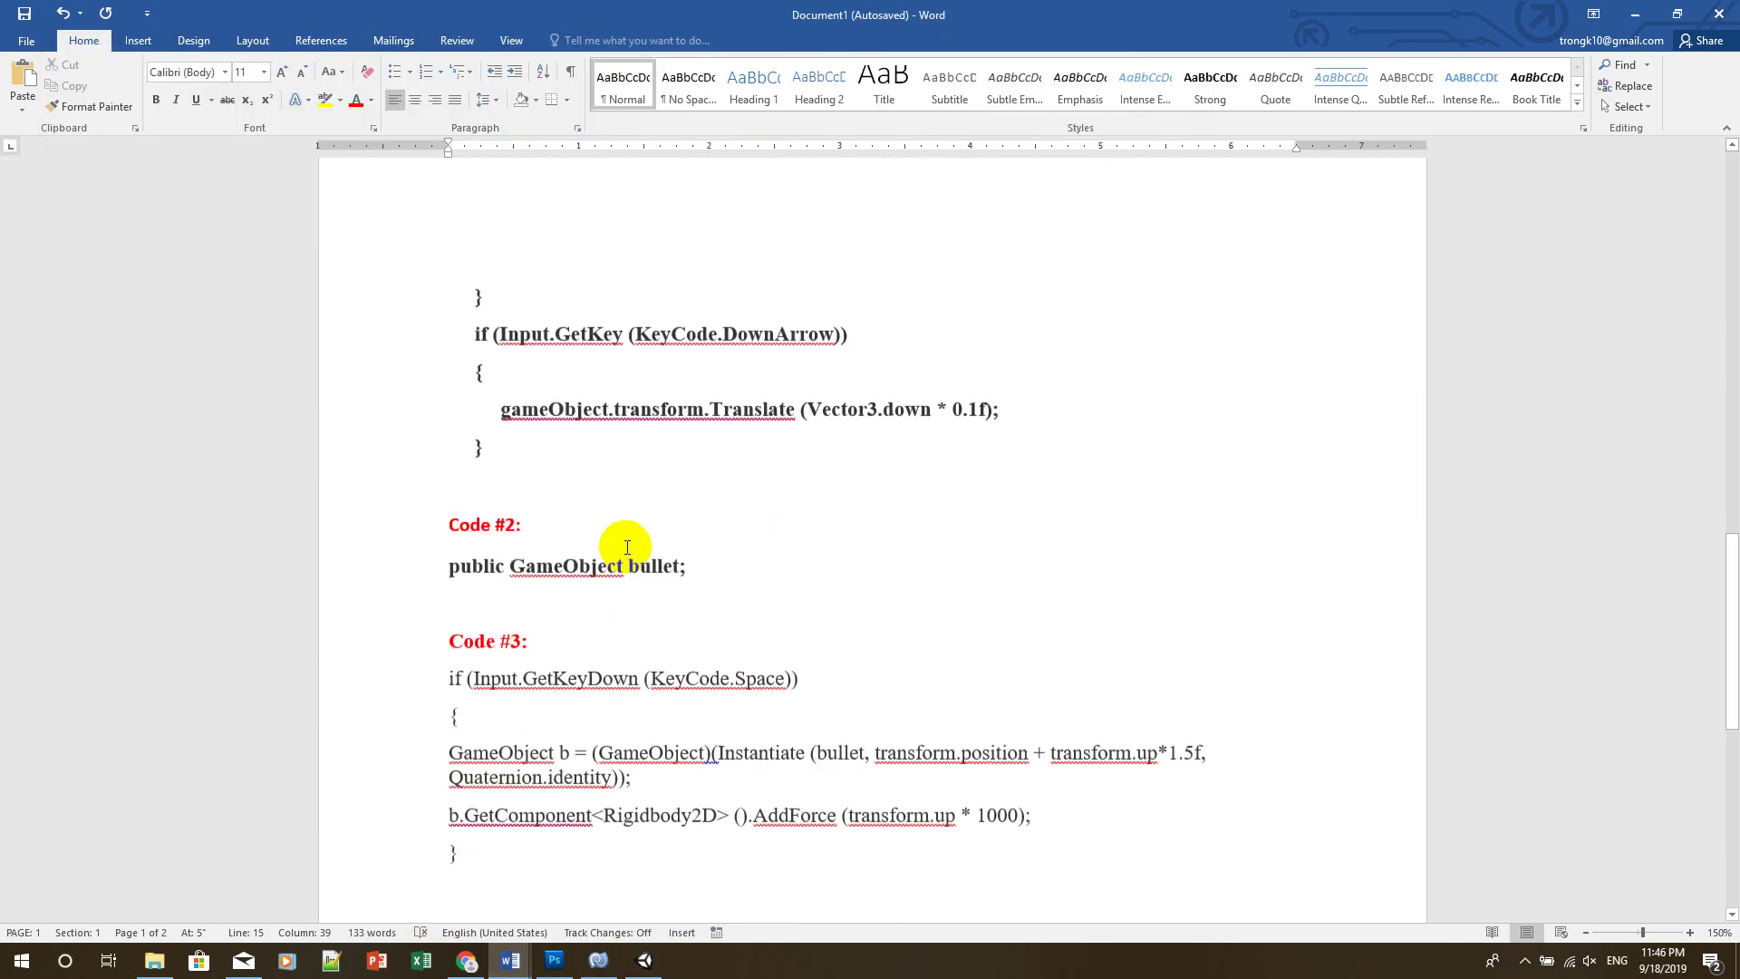
scroll(484, 569, "down", 1)
left_click_drag(450, 549, 691, 546)
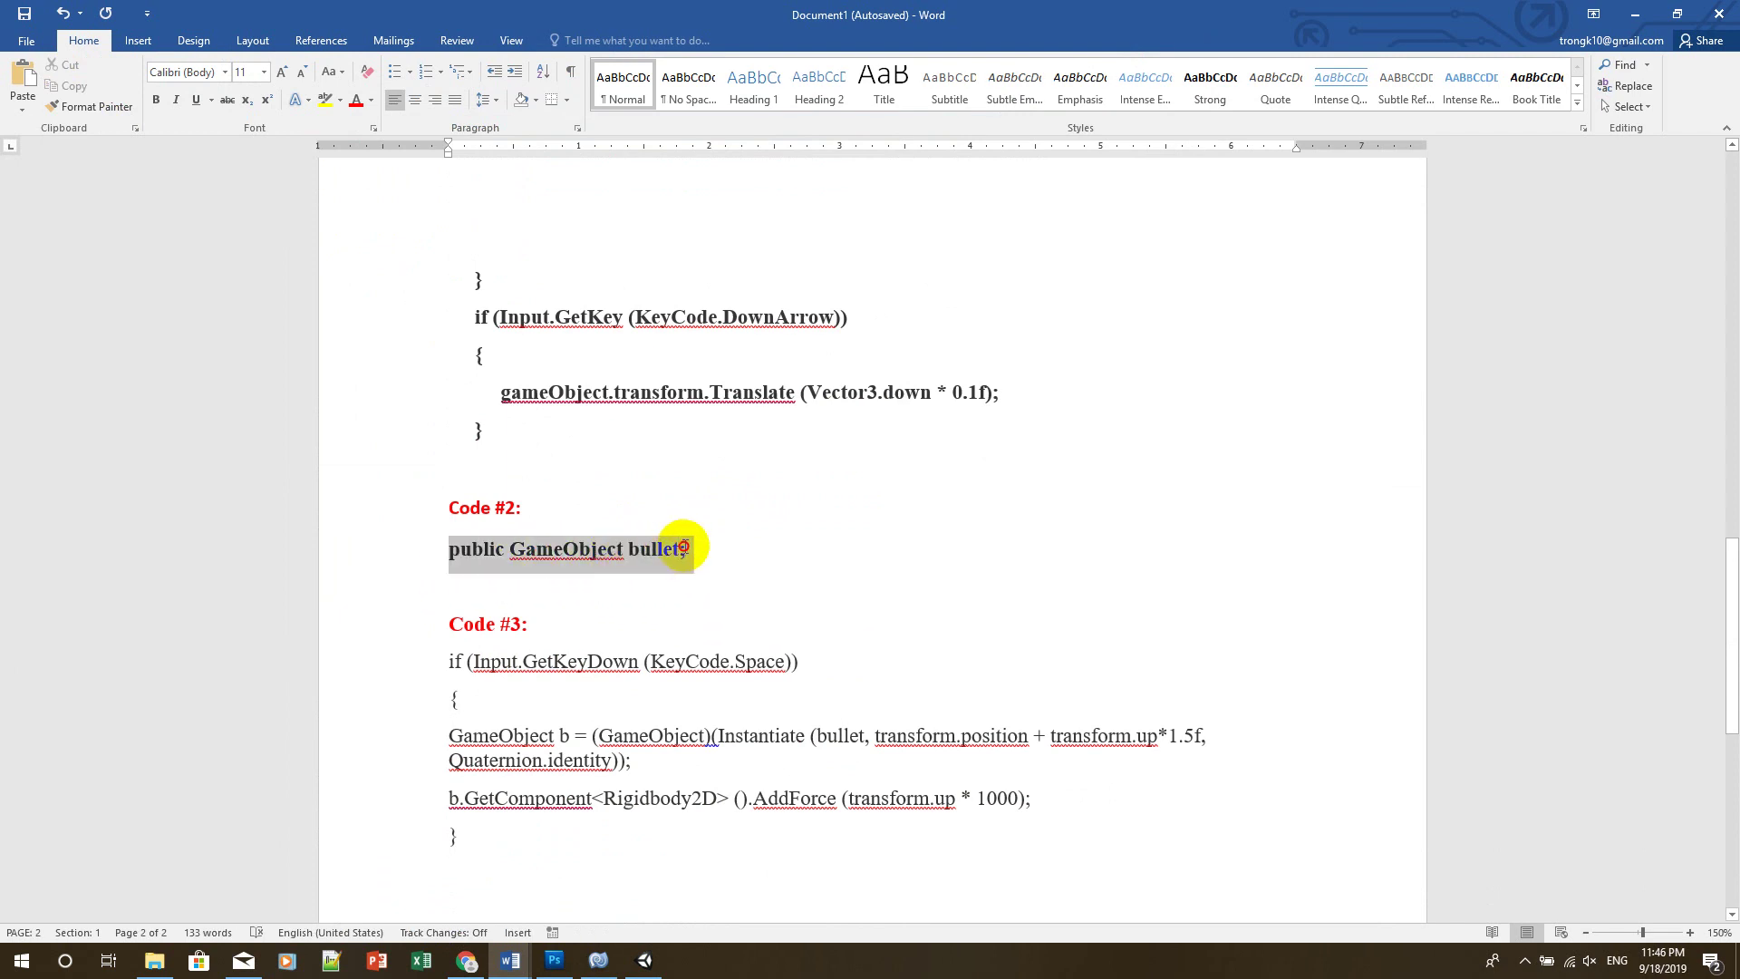
right_click(684, 551)
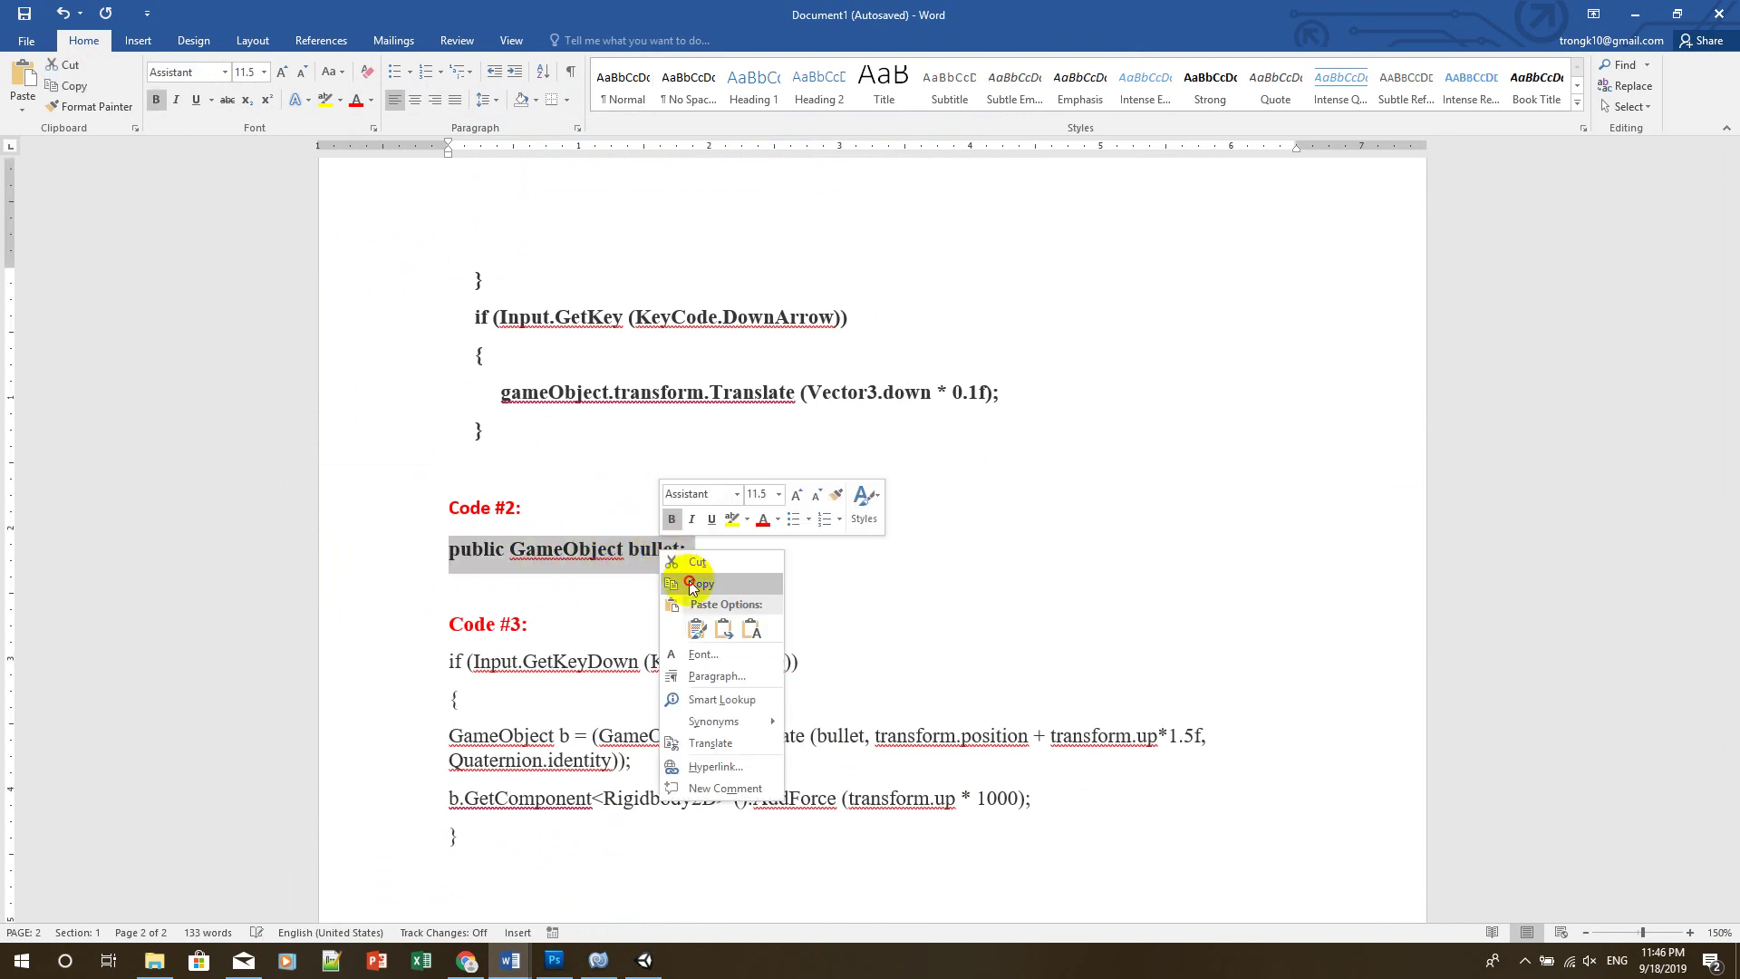
left_click(693, 582)
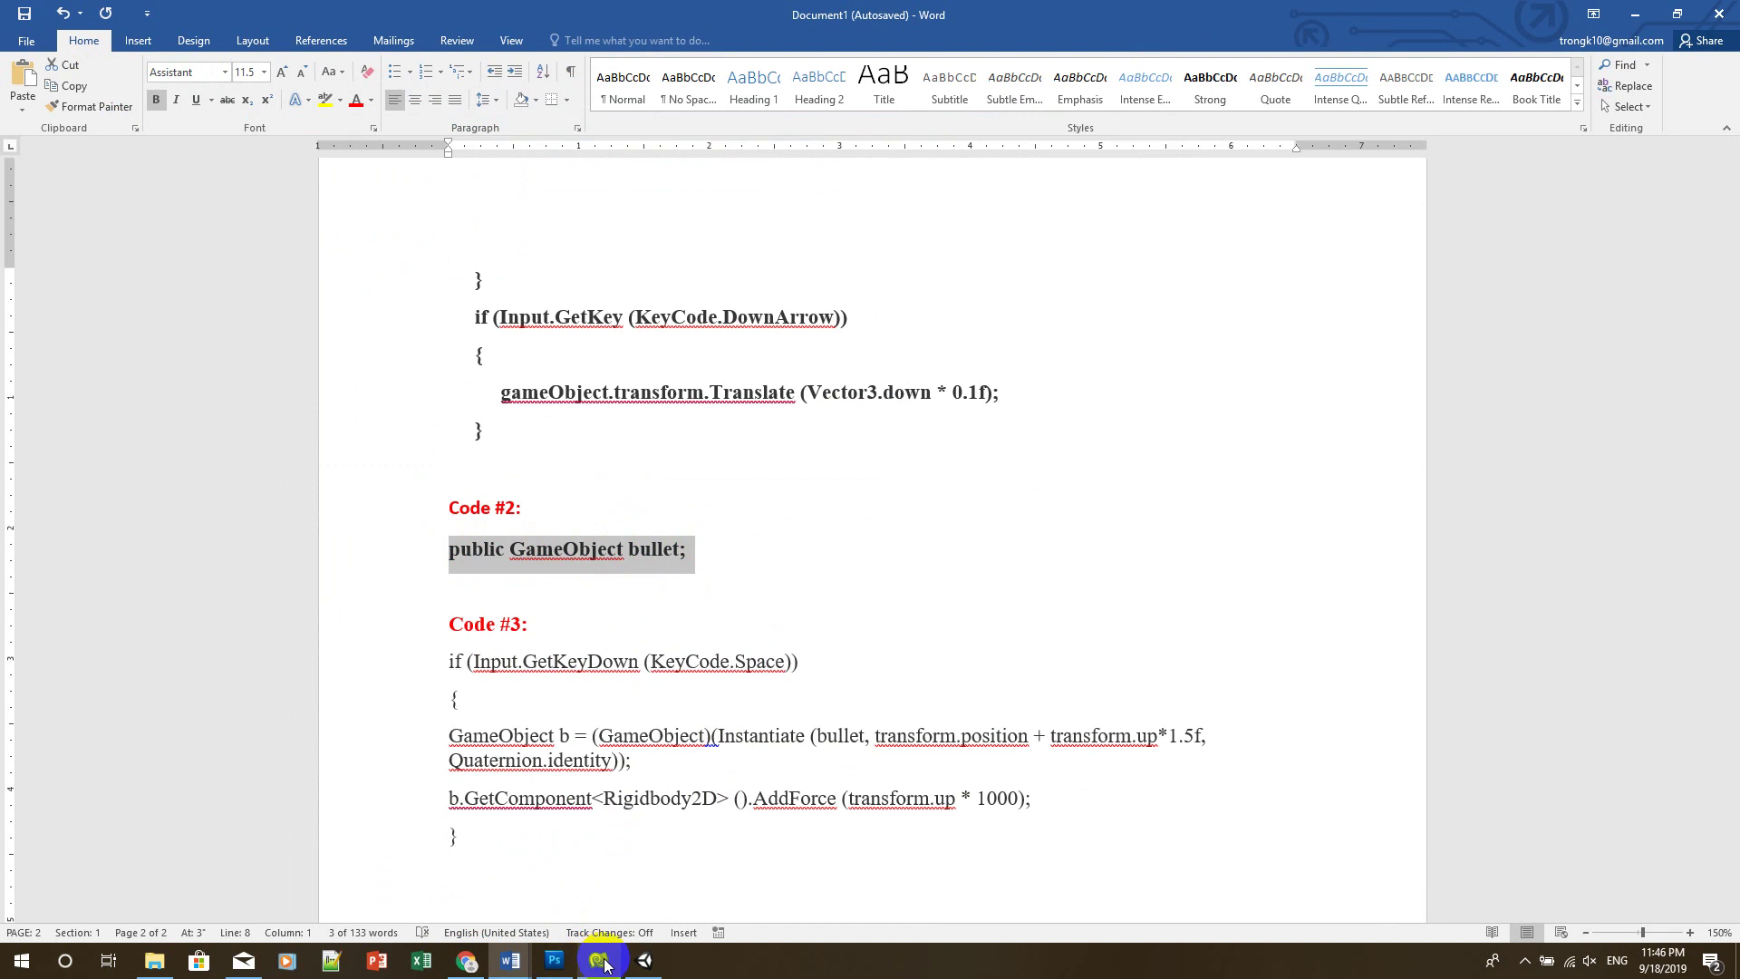
Paste the public GameObject bullet field onto line 6 of player.cs
left_click(602, 963)
scroll(471, 507, "up", 4)
left_click(498, 265)
key("ctrl+v")
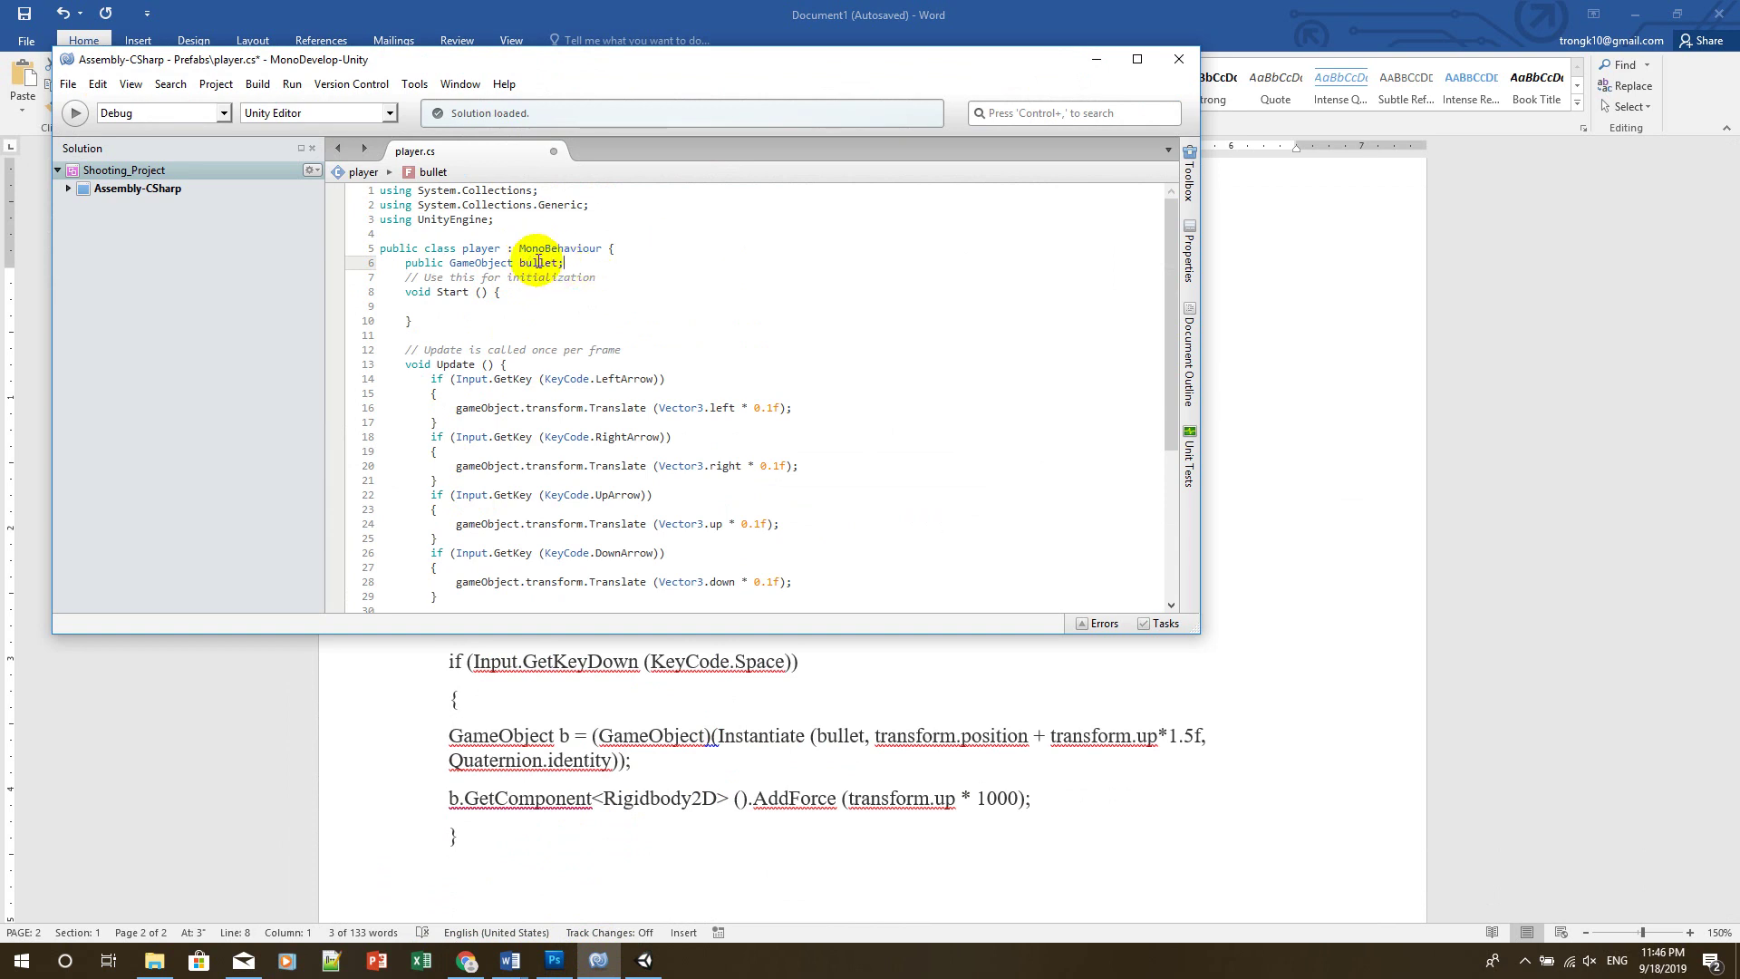
scroll(639, 820, "down", 3)
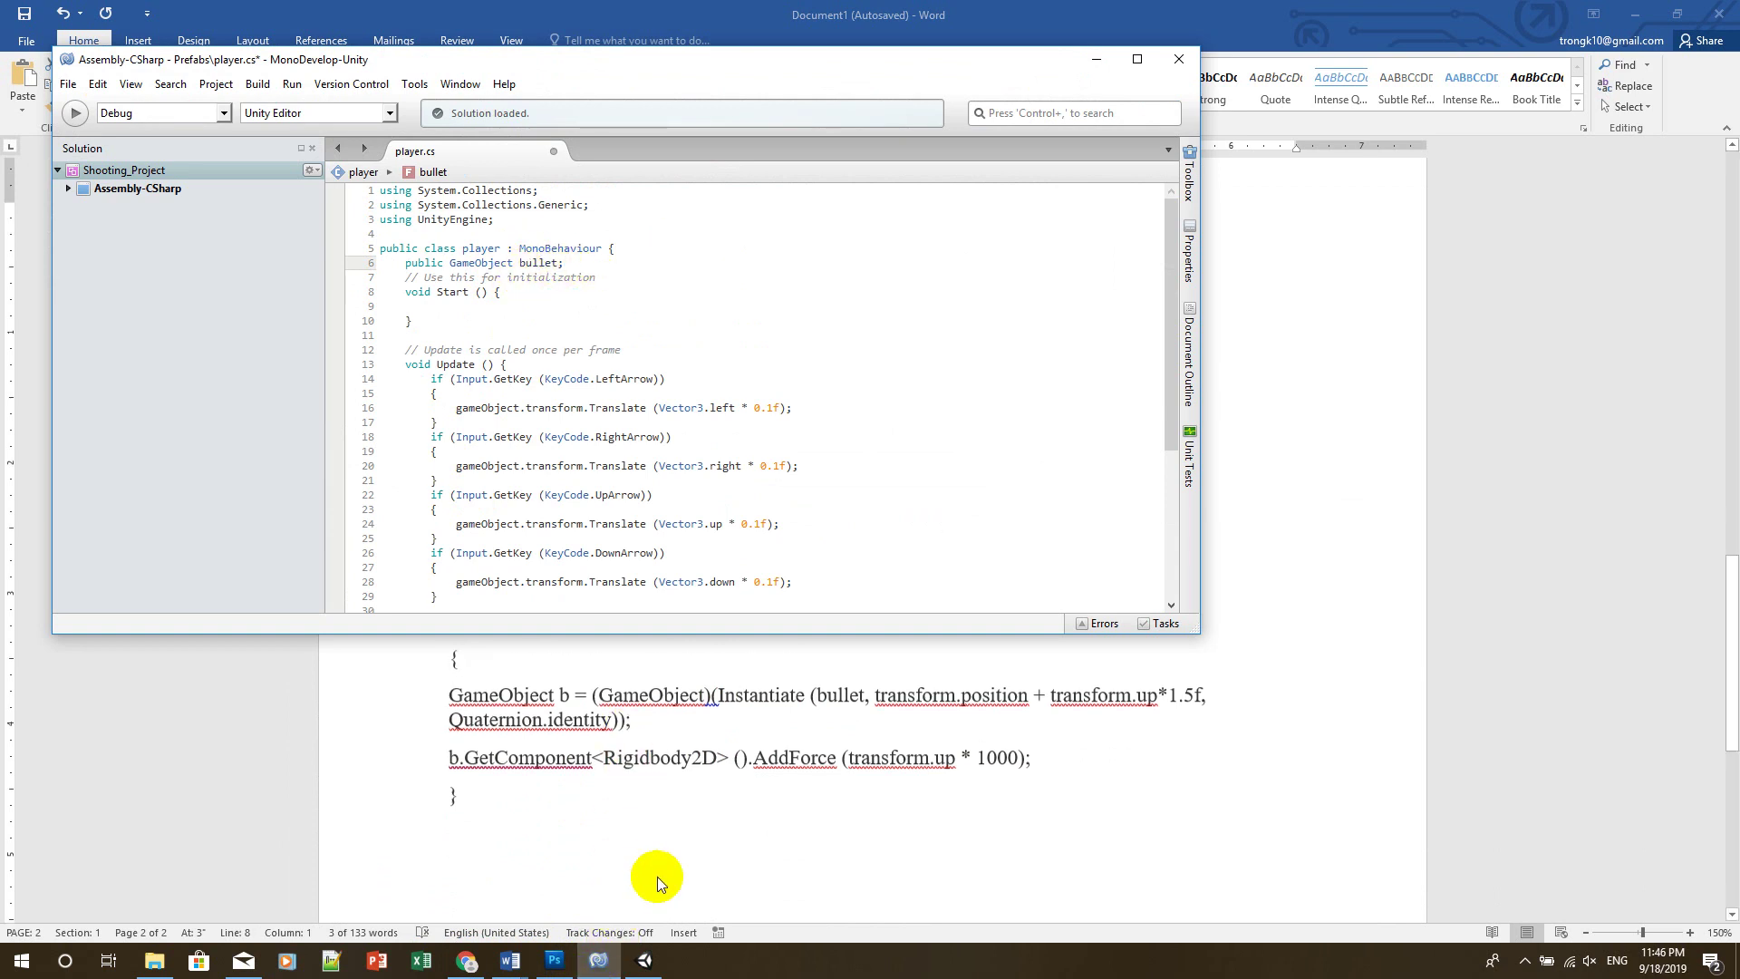
mouse_move(512, 962)
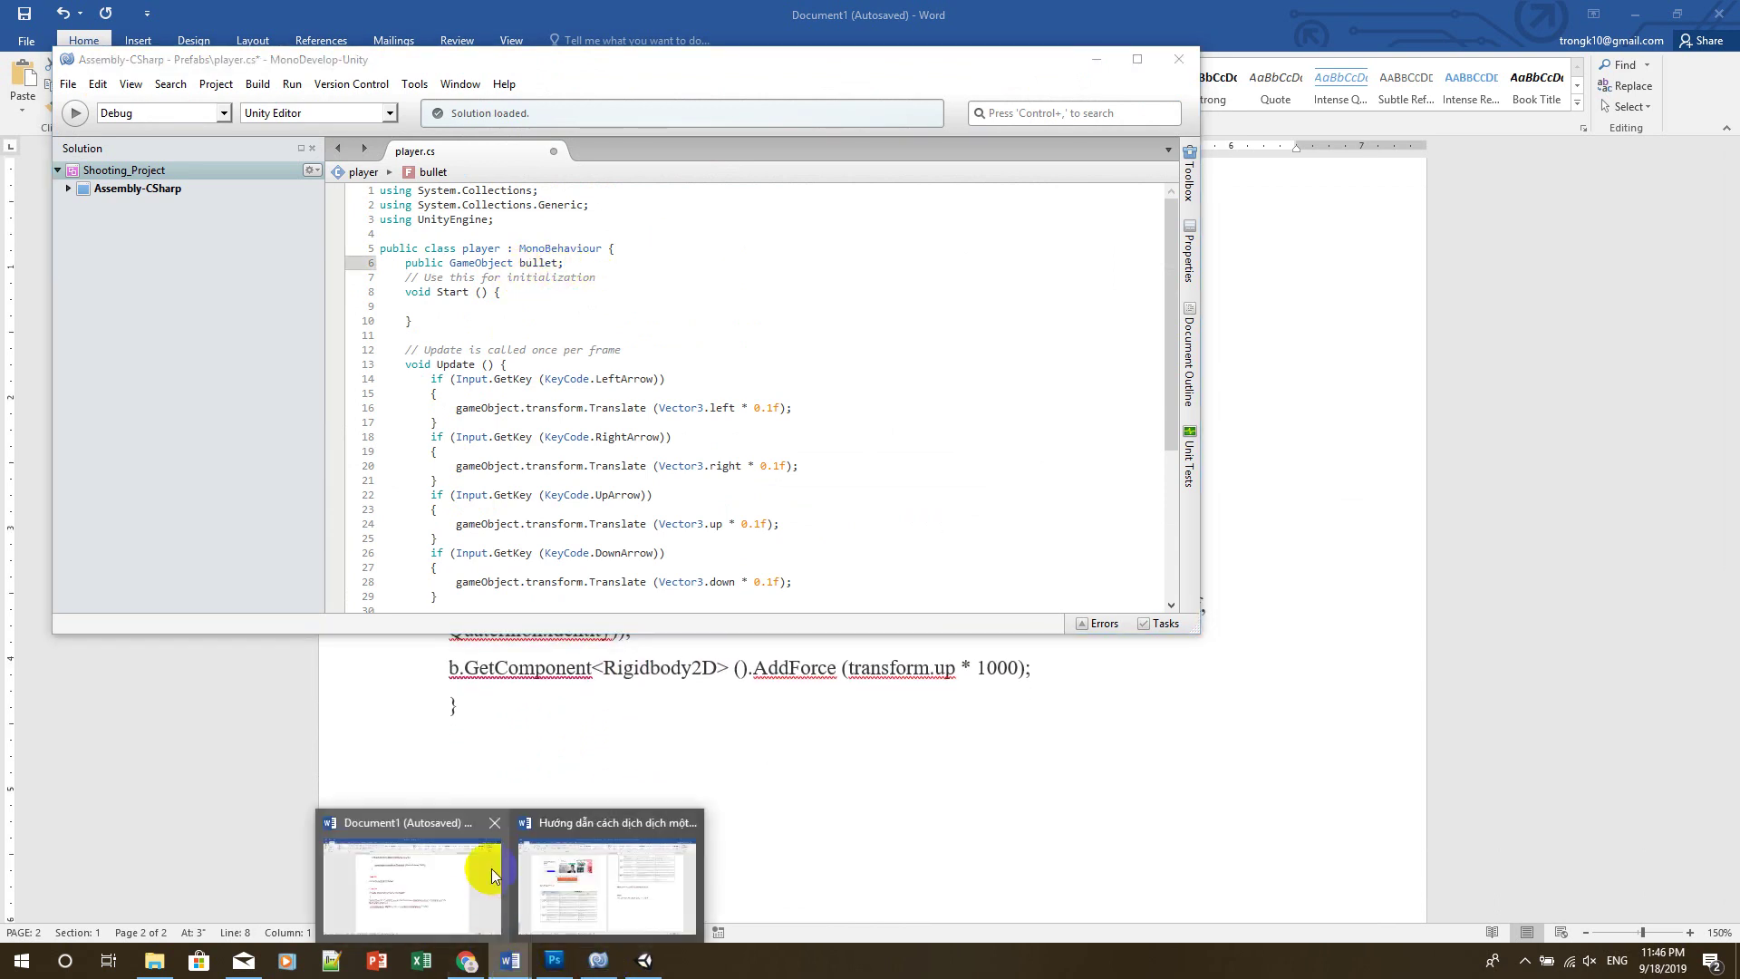
left_click(435, 874)
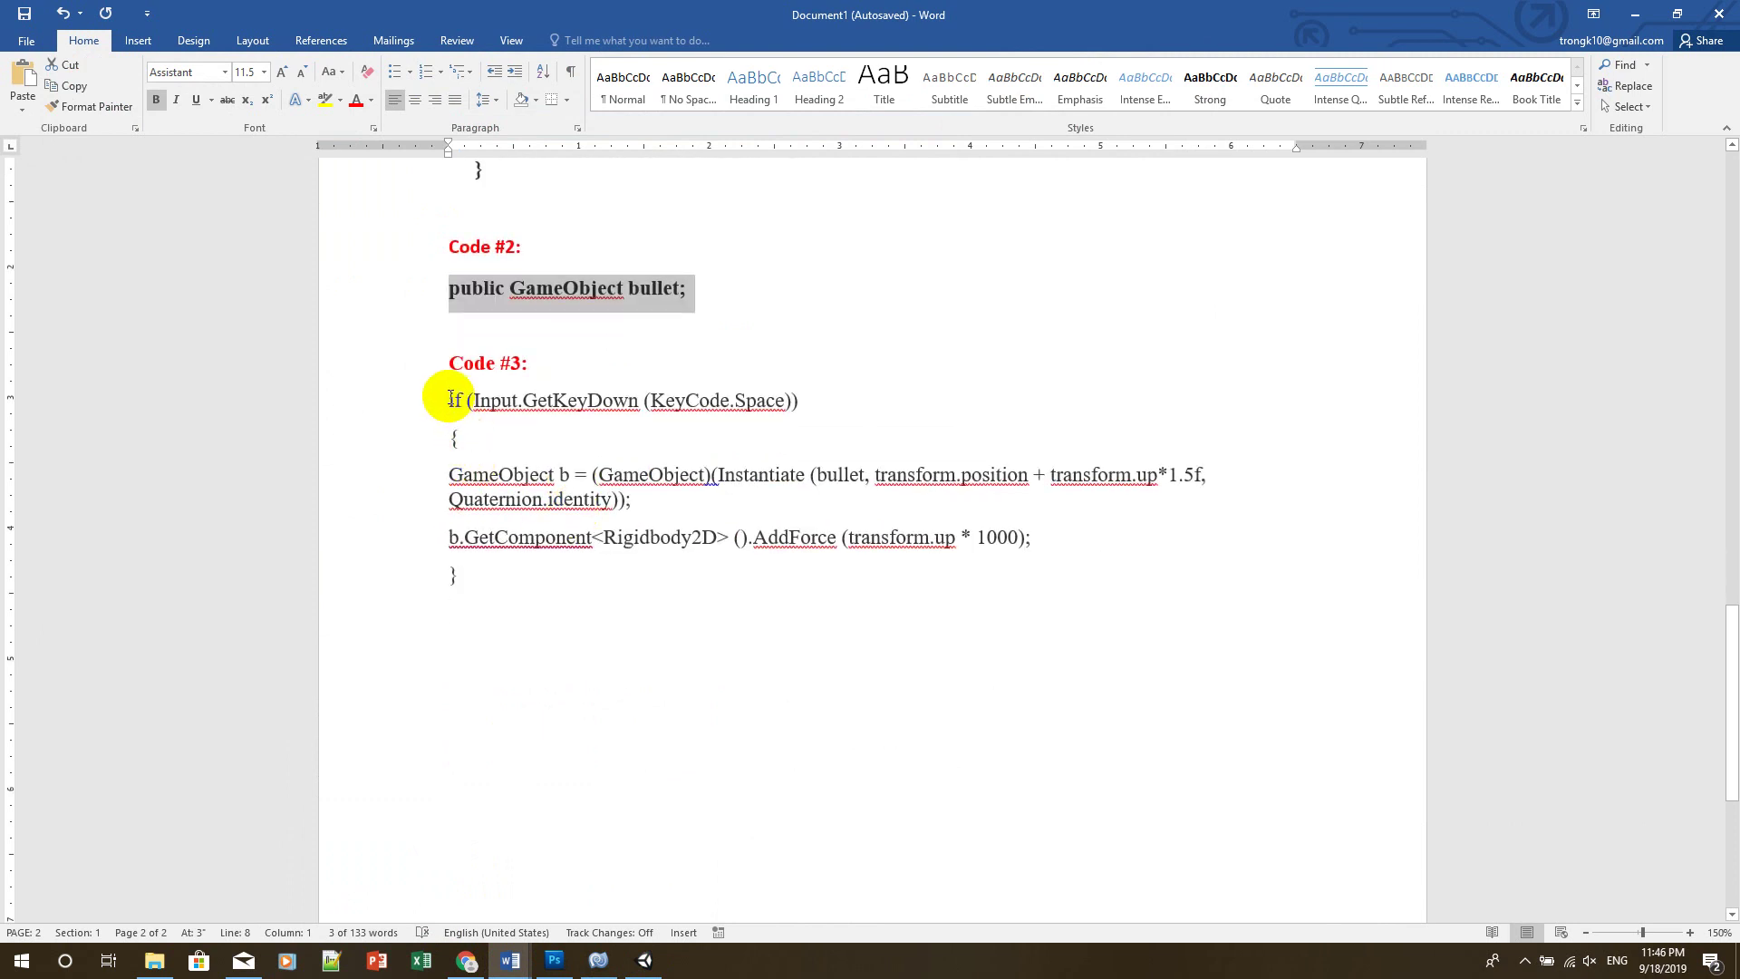
Copy the Code #3 Space-key firing block from Word and paste it after the DownArrow block
left_click_drag(450, 400, 542, 566)
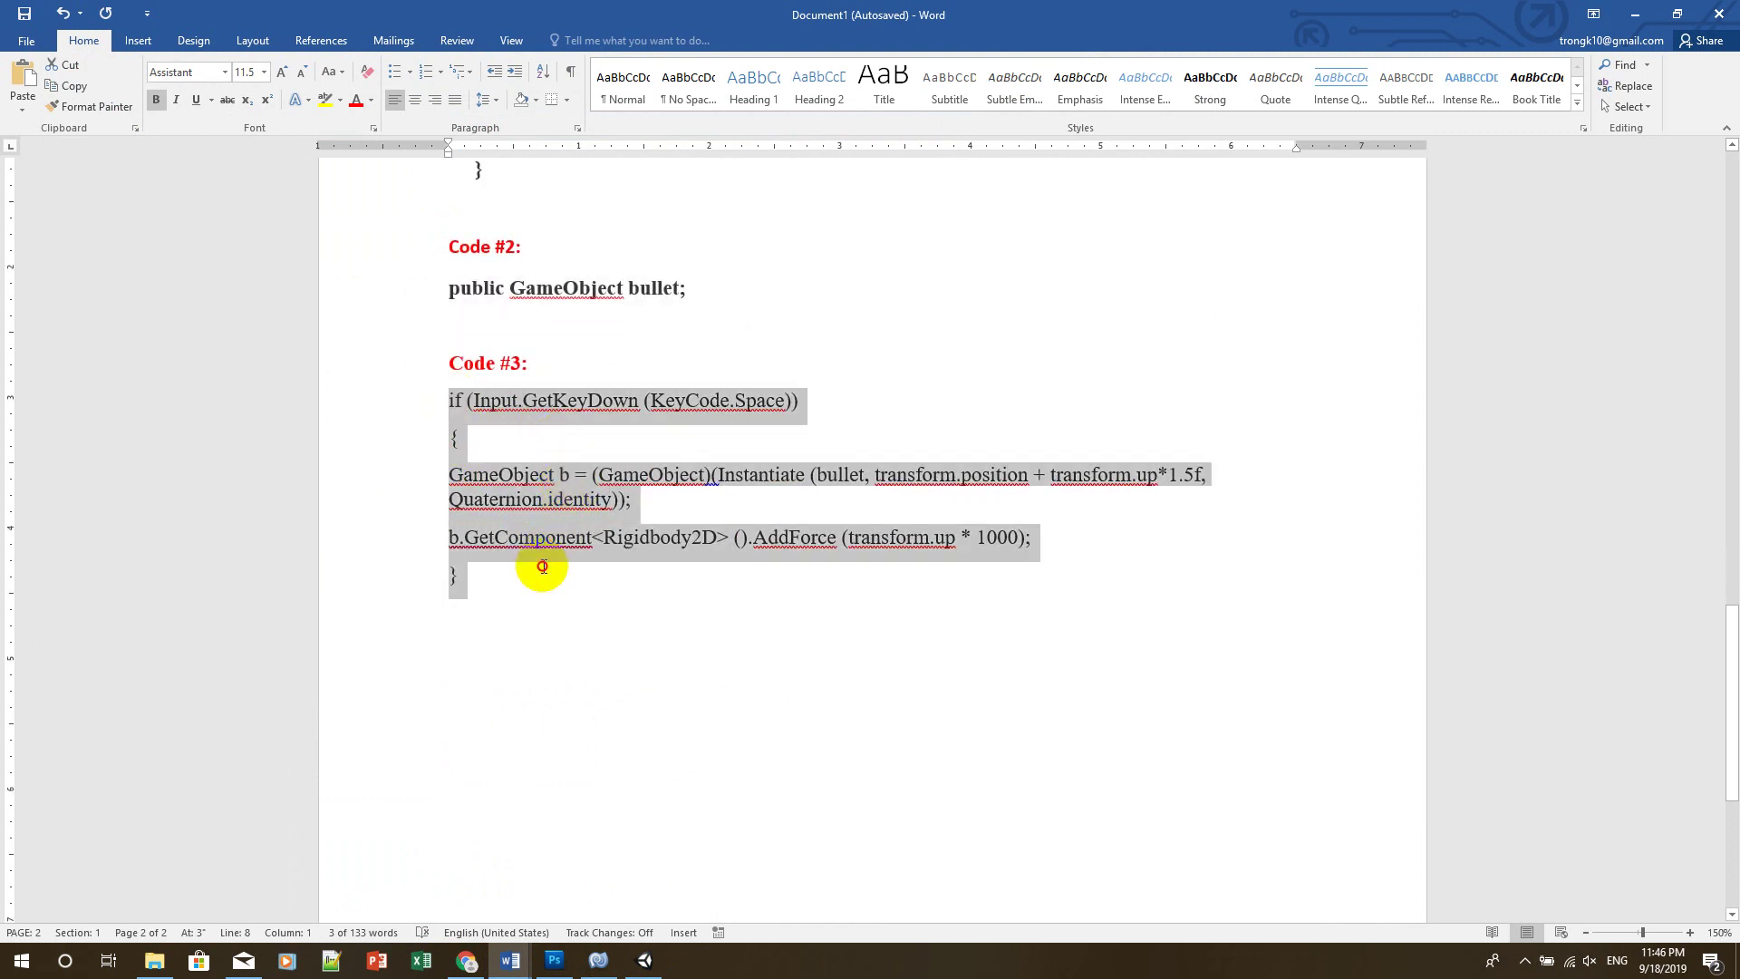
right_click(527, 528)
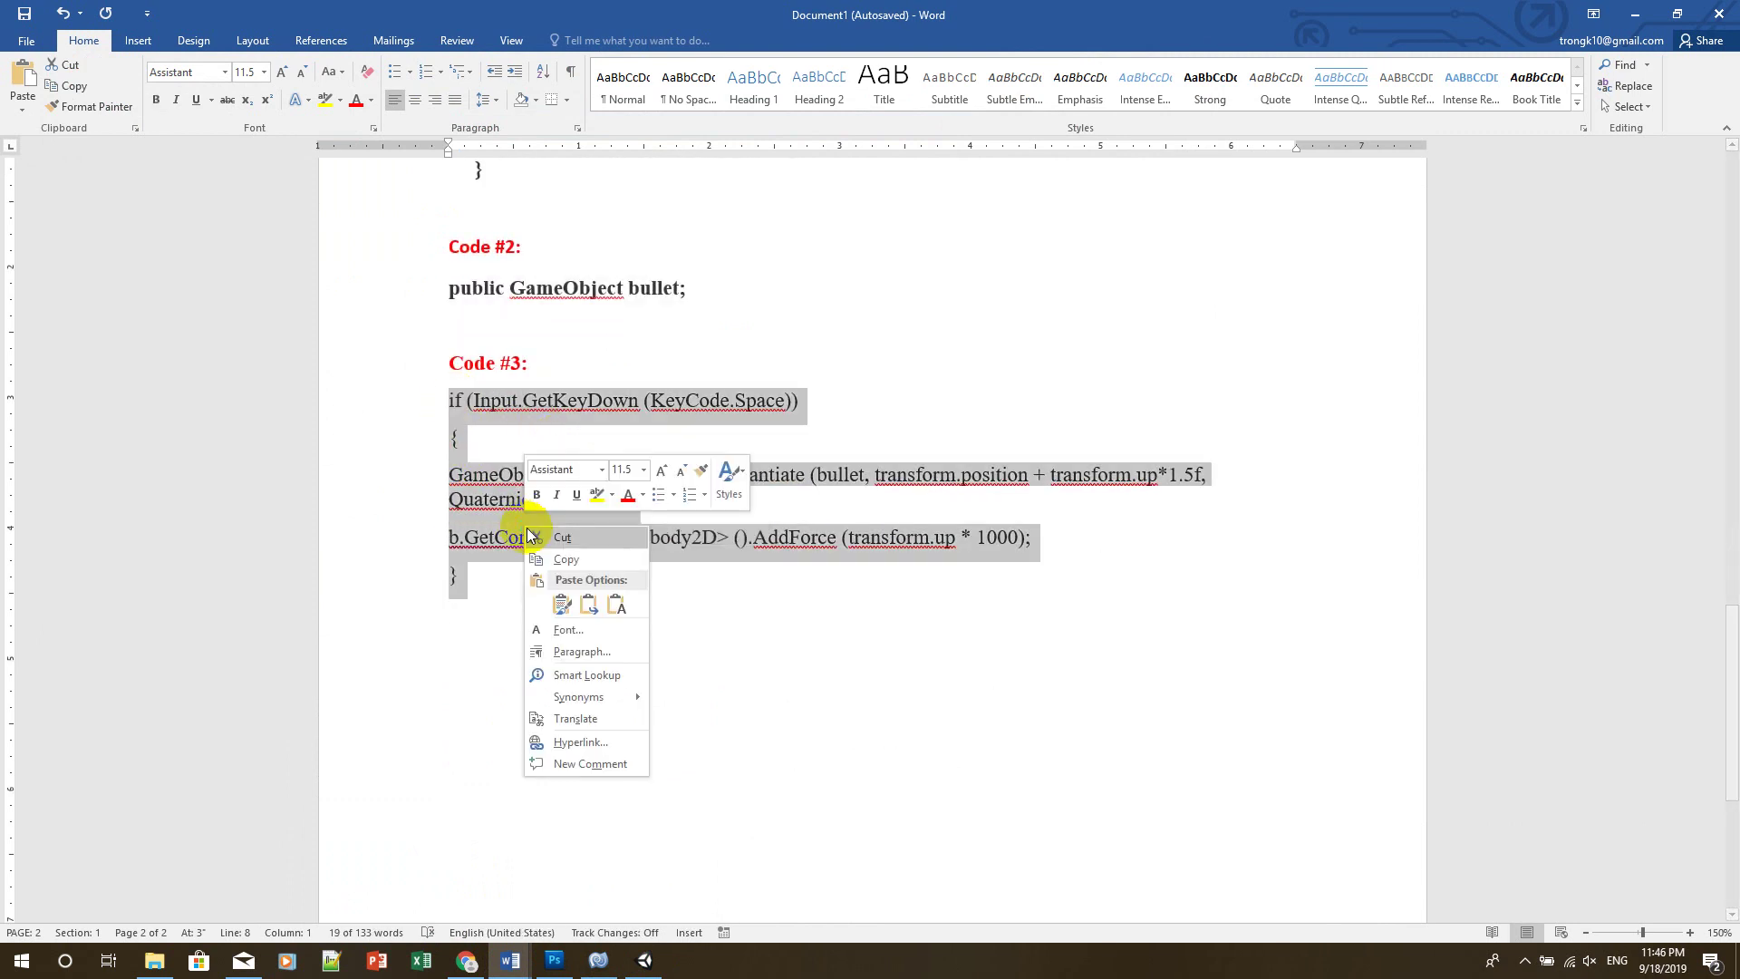
left_click(557, 560)
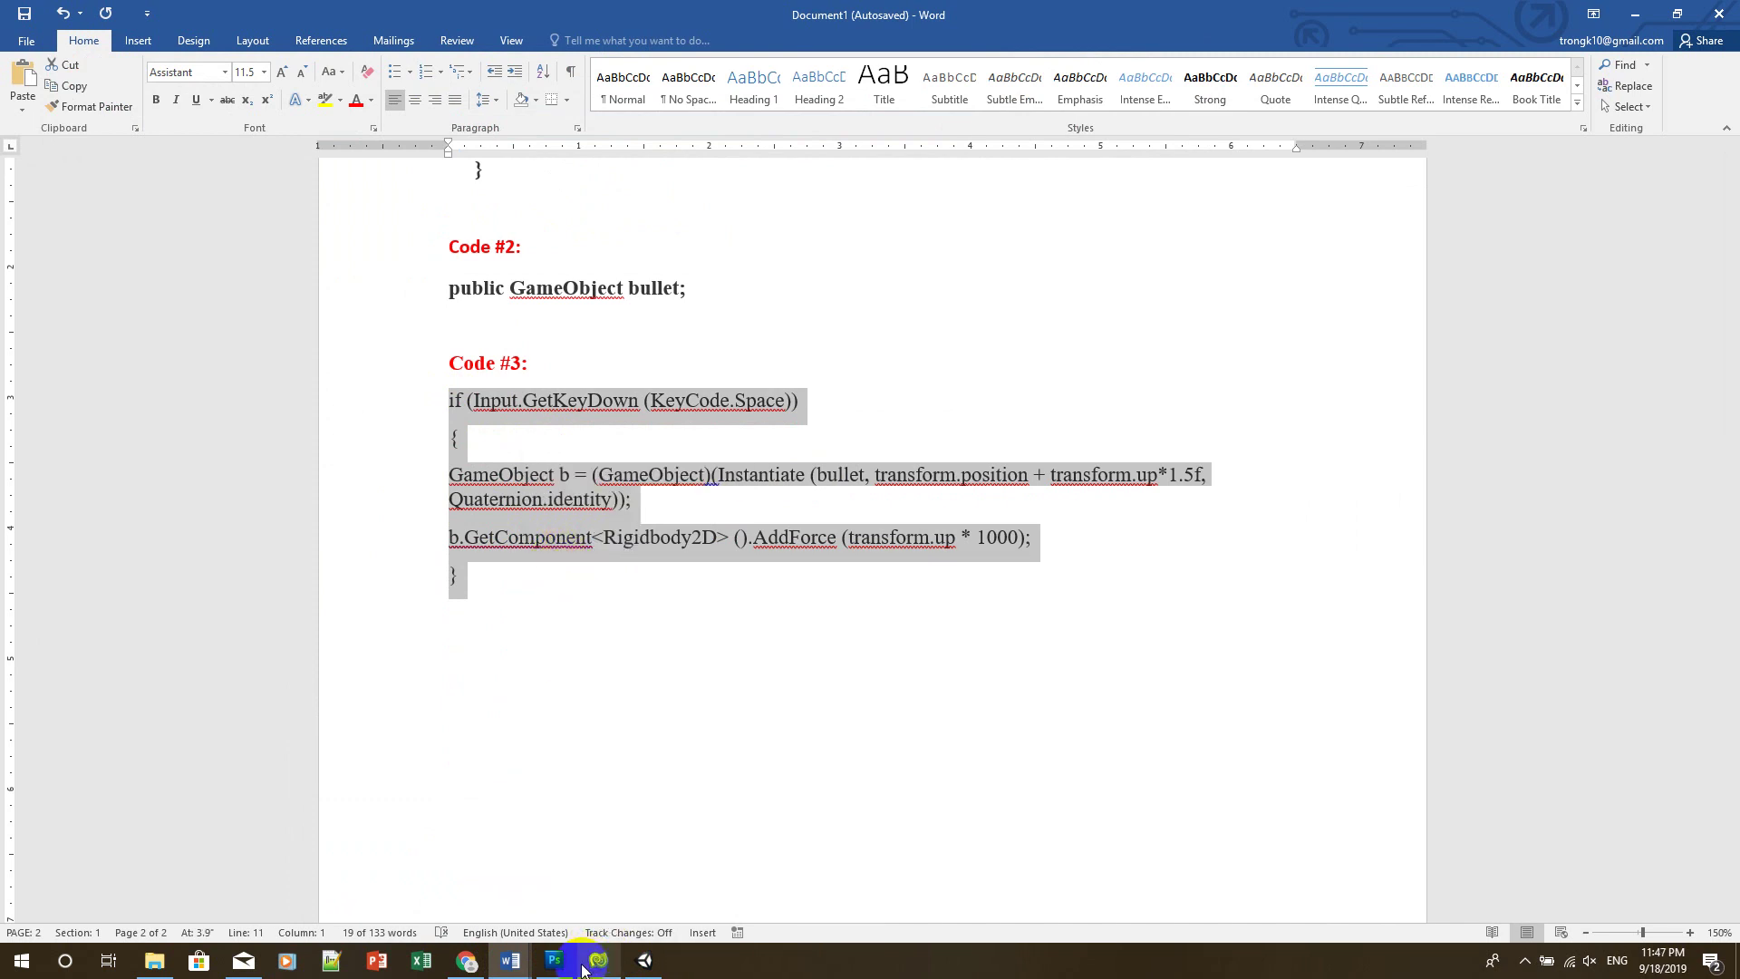
mouse_move(581, 968)
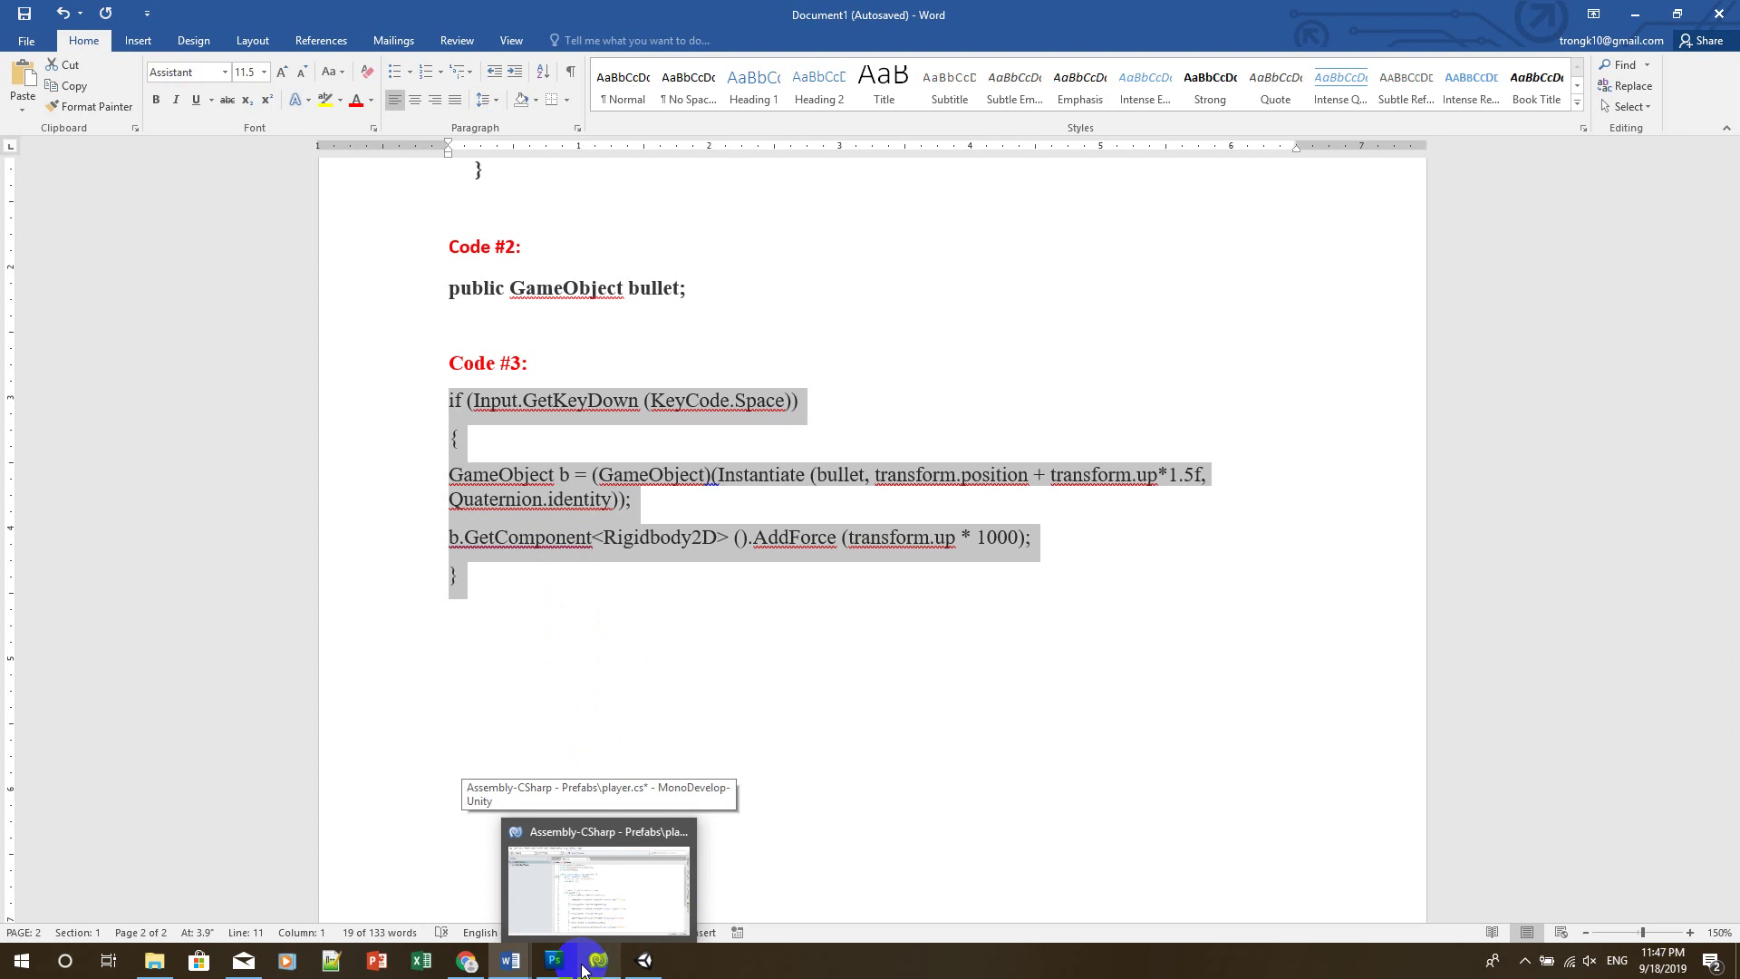
left_click(582, 968)
scroll(457, 526, "down", 3)
left_click(460, 490)
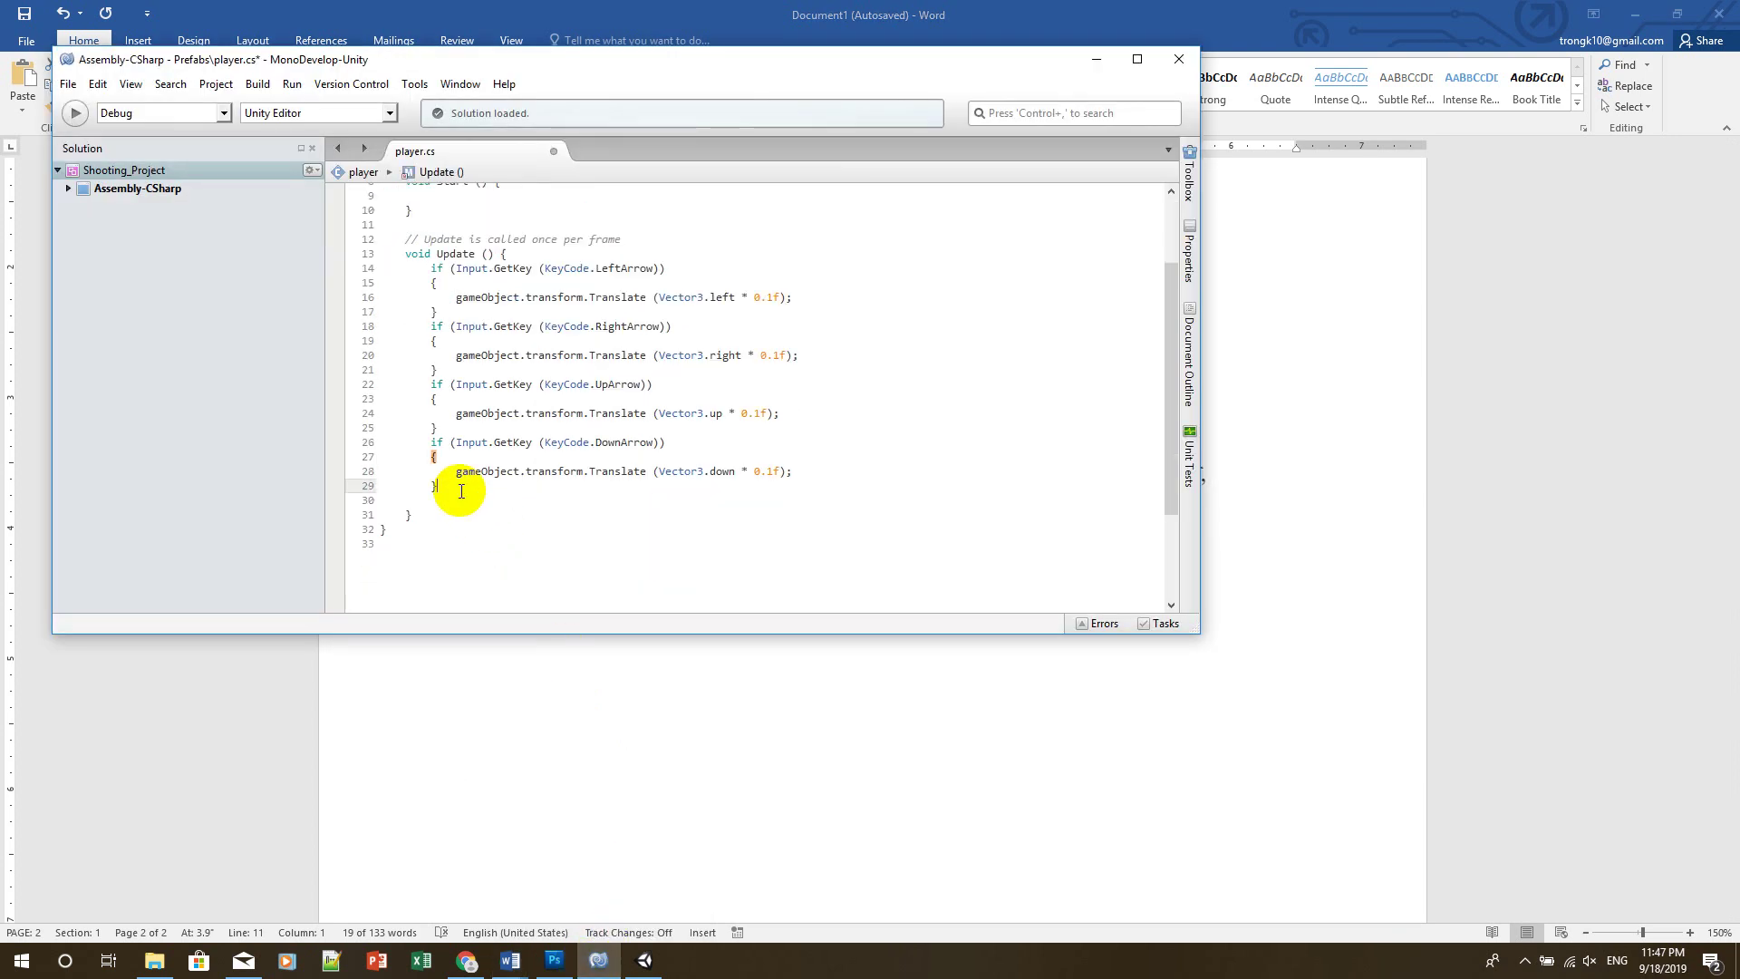
key("Return")
key("ctrl+v")
Save player.cs via File > Save and return to the Unity editor
scroll(506, 505, "down", 1)
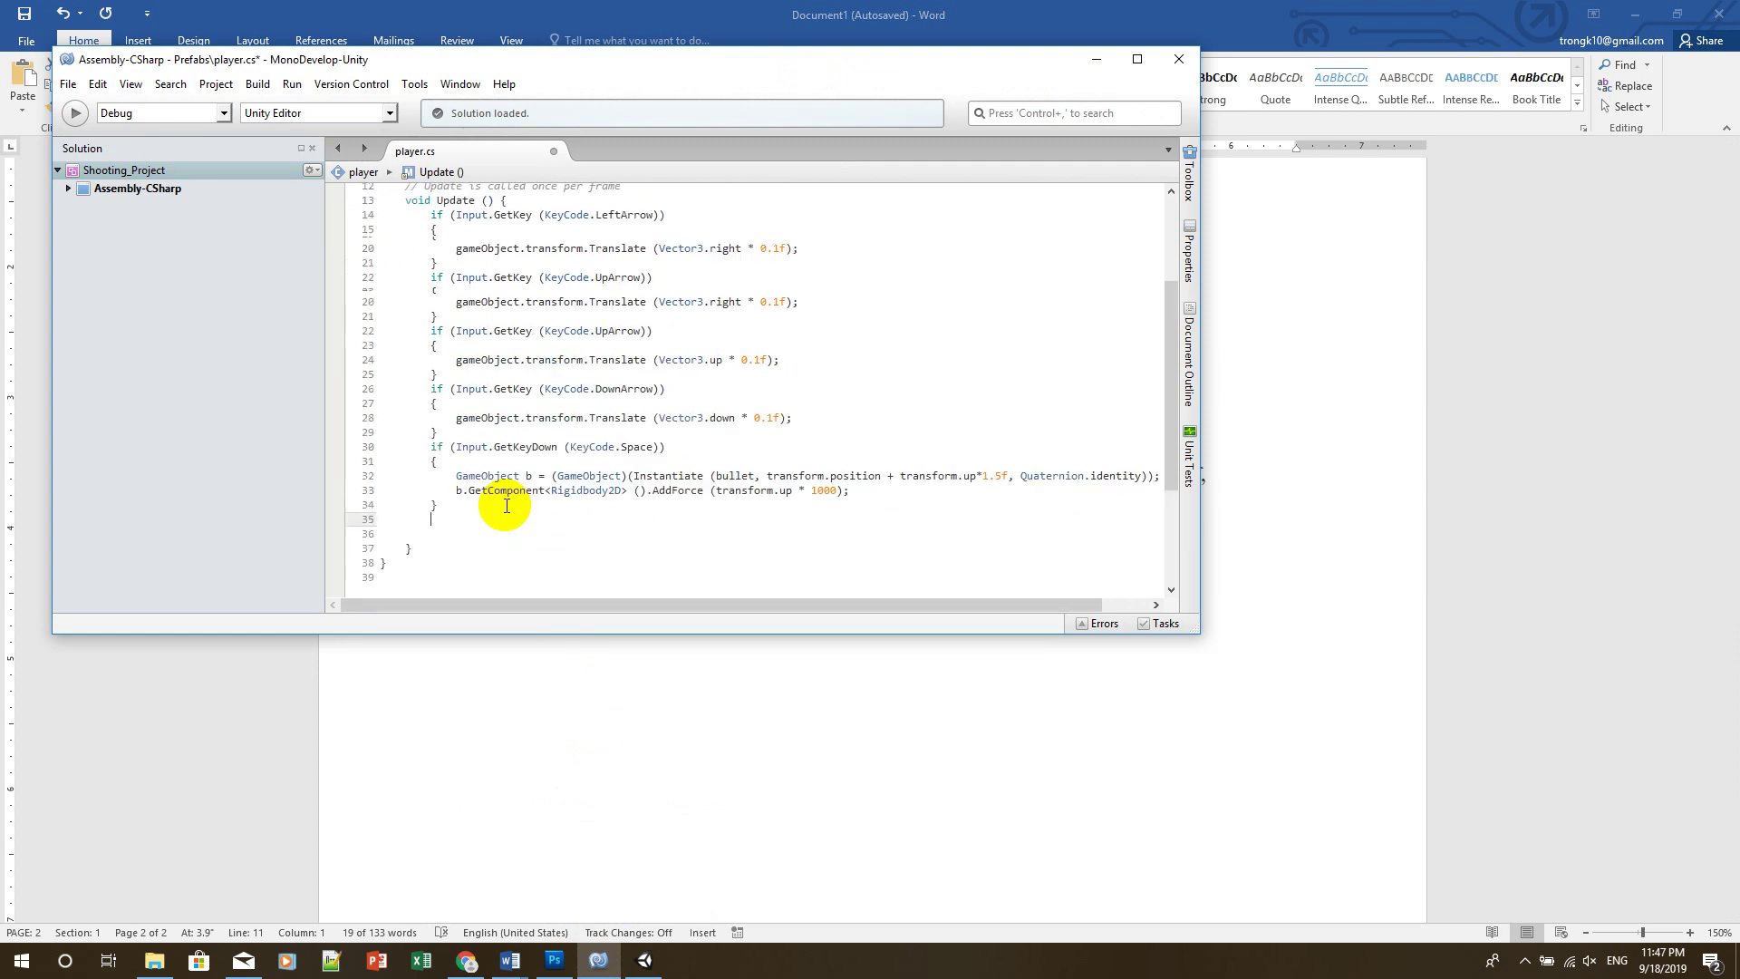
left_click(68, 84)
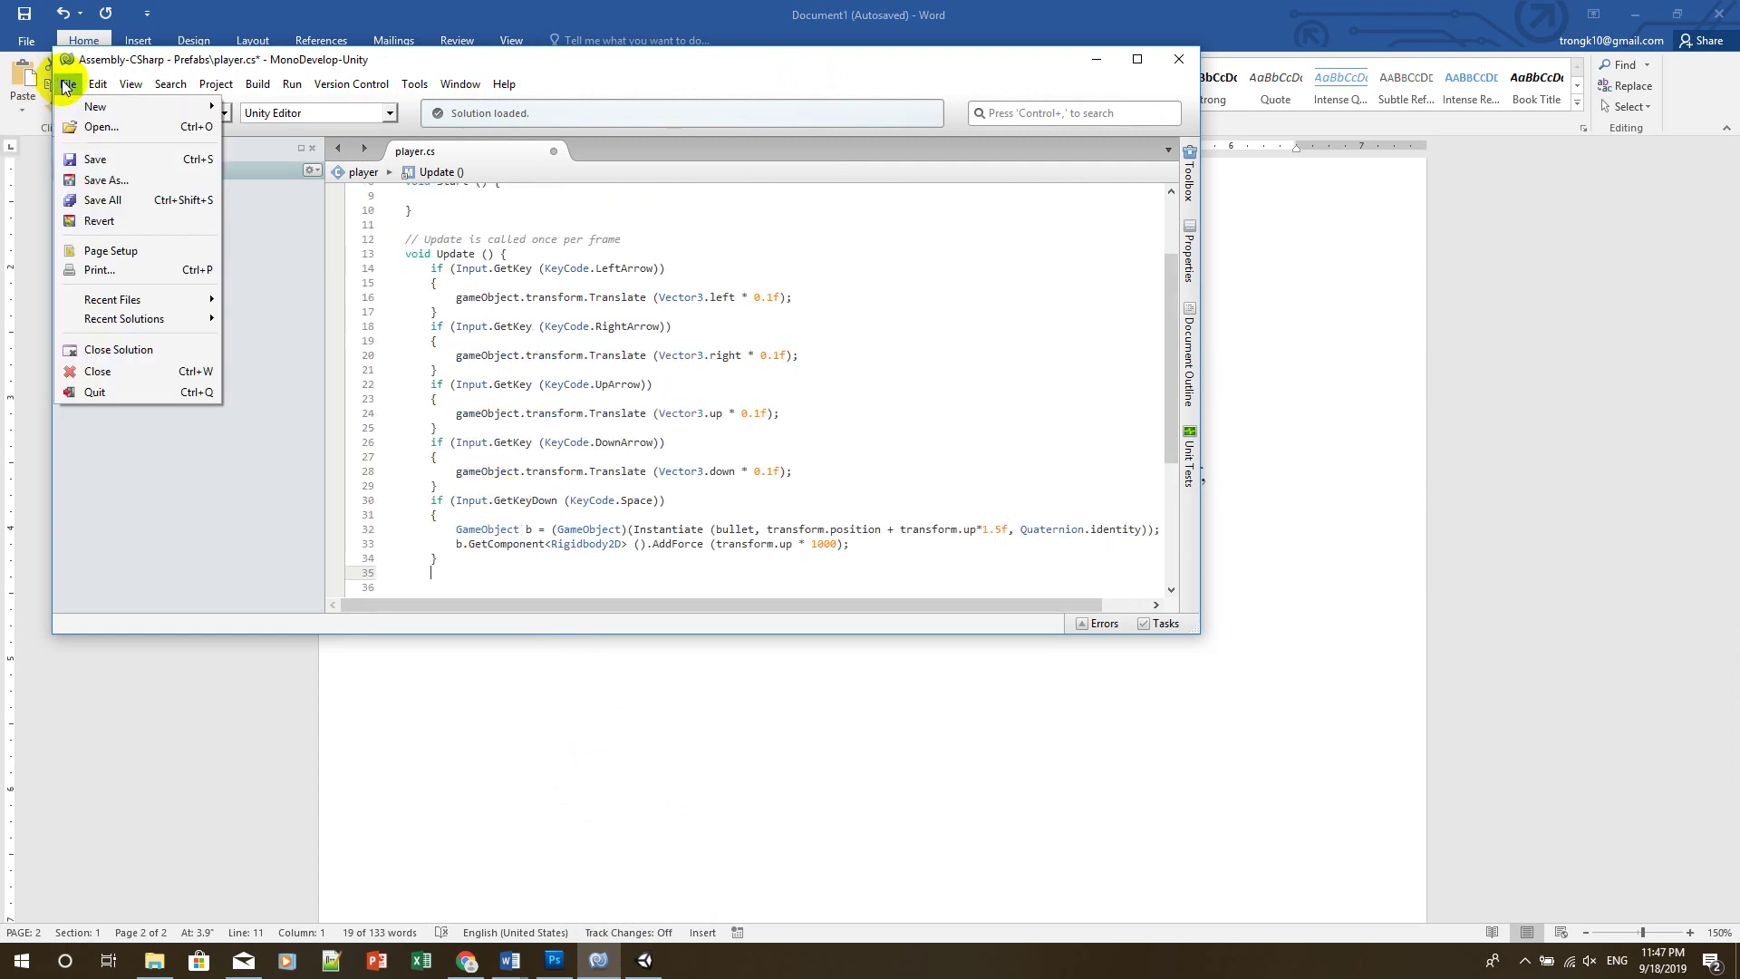
left_click(92, 160)
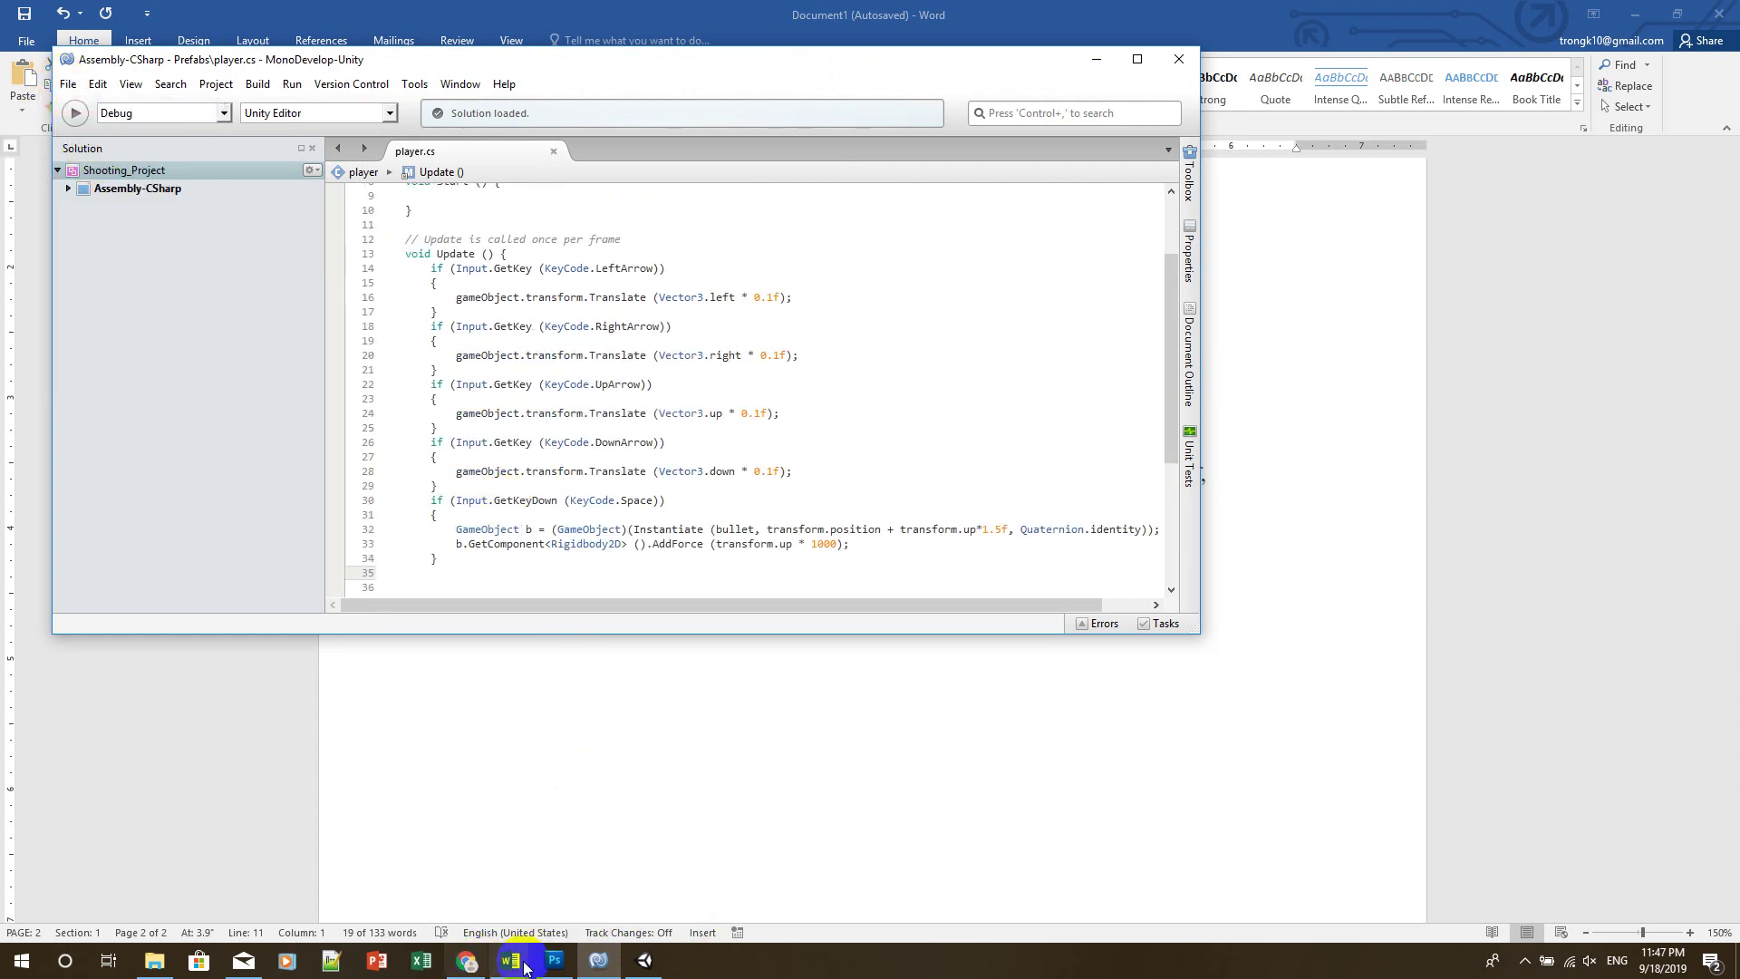
mouse_move(554, 962)
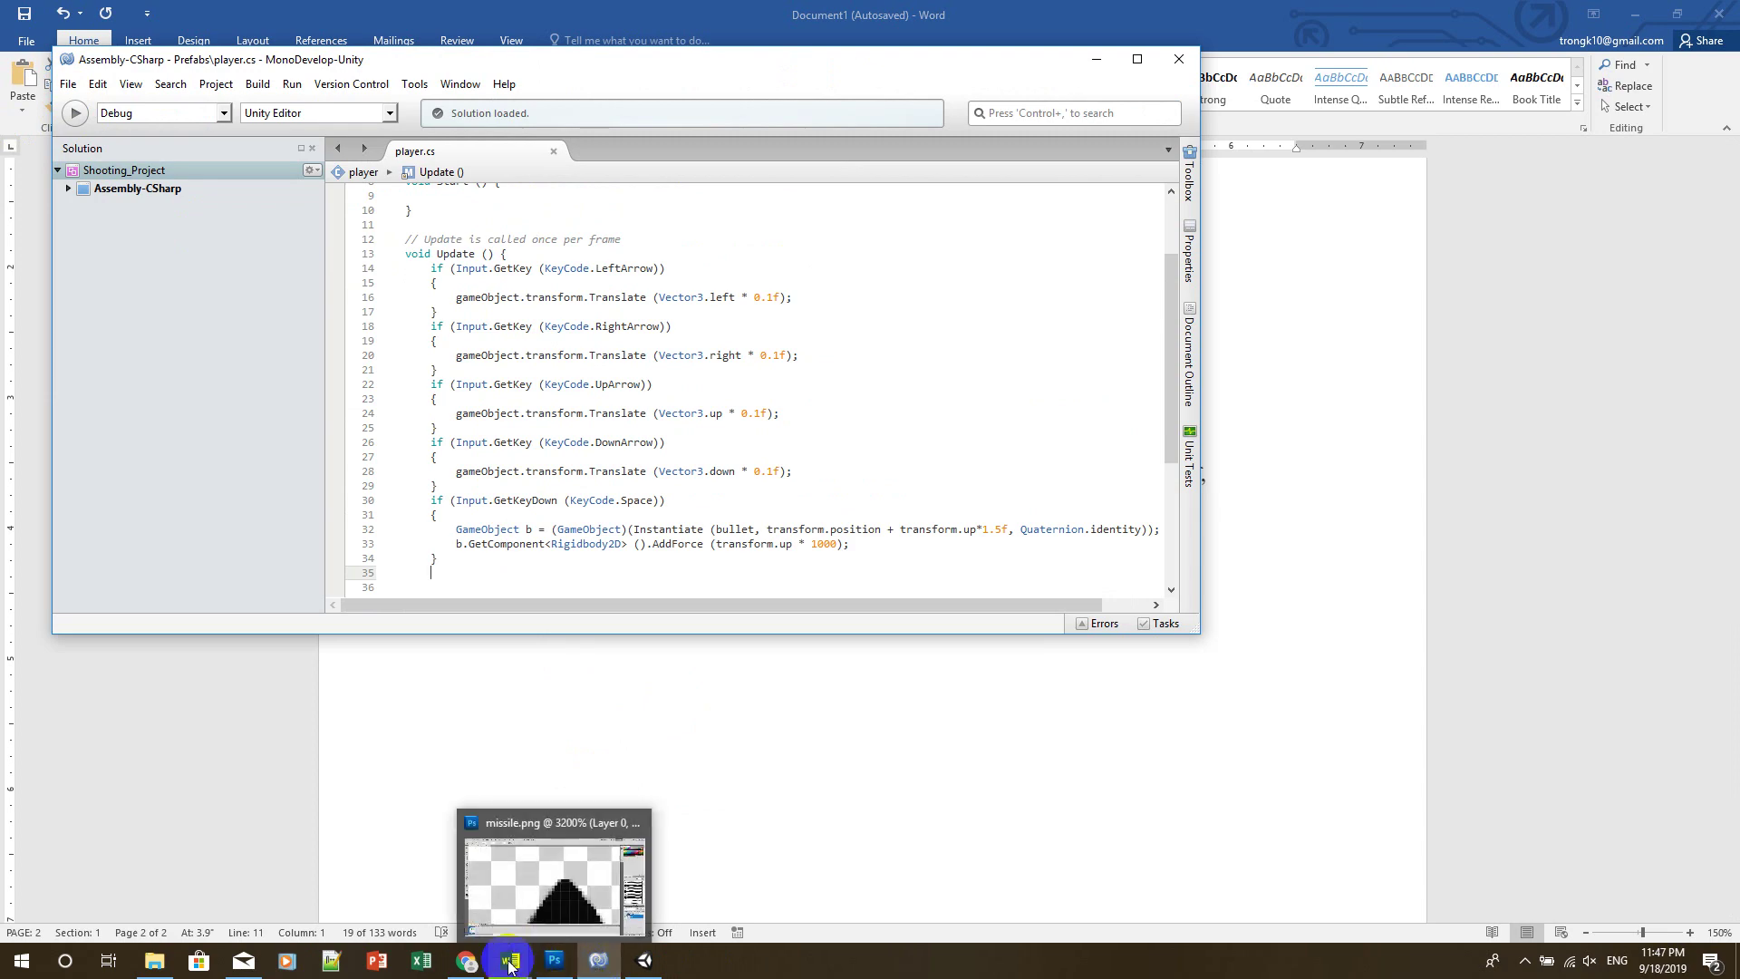
left_click(645, 960)
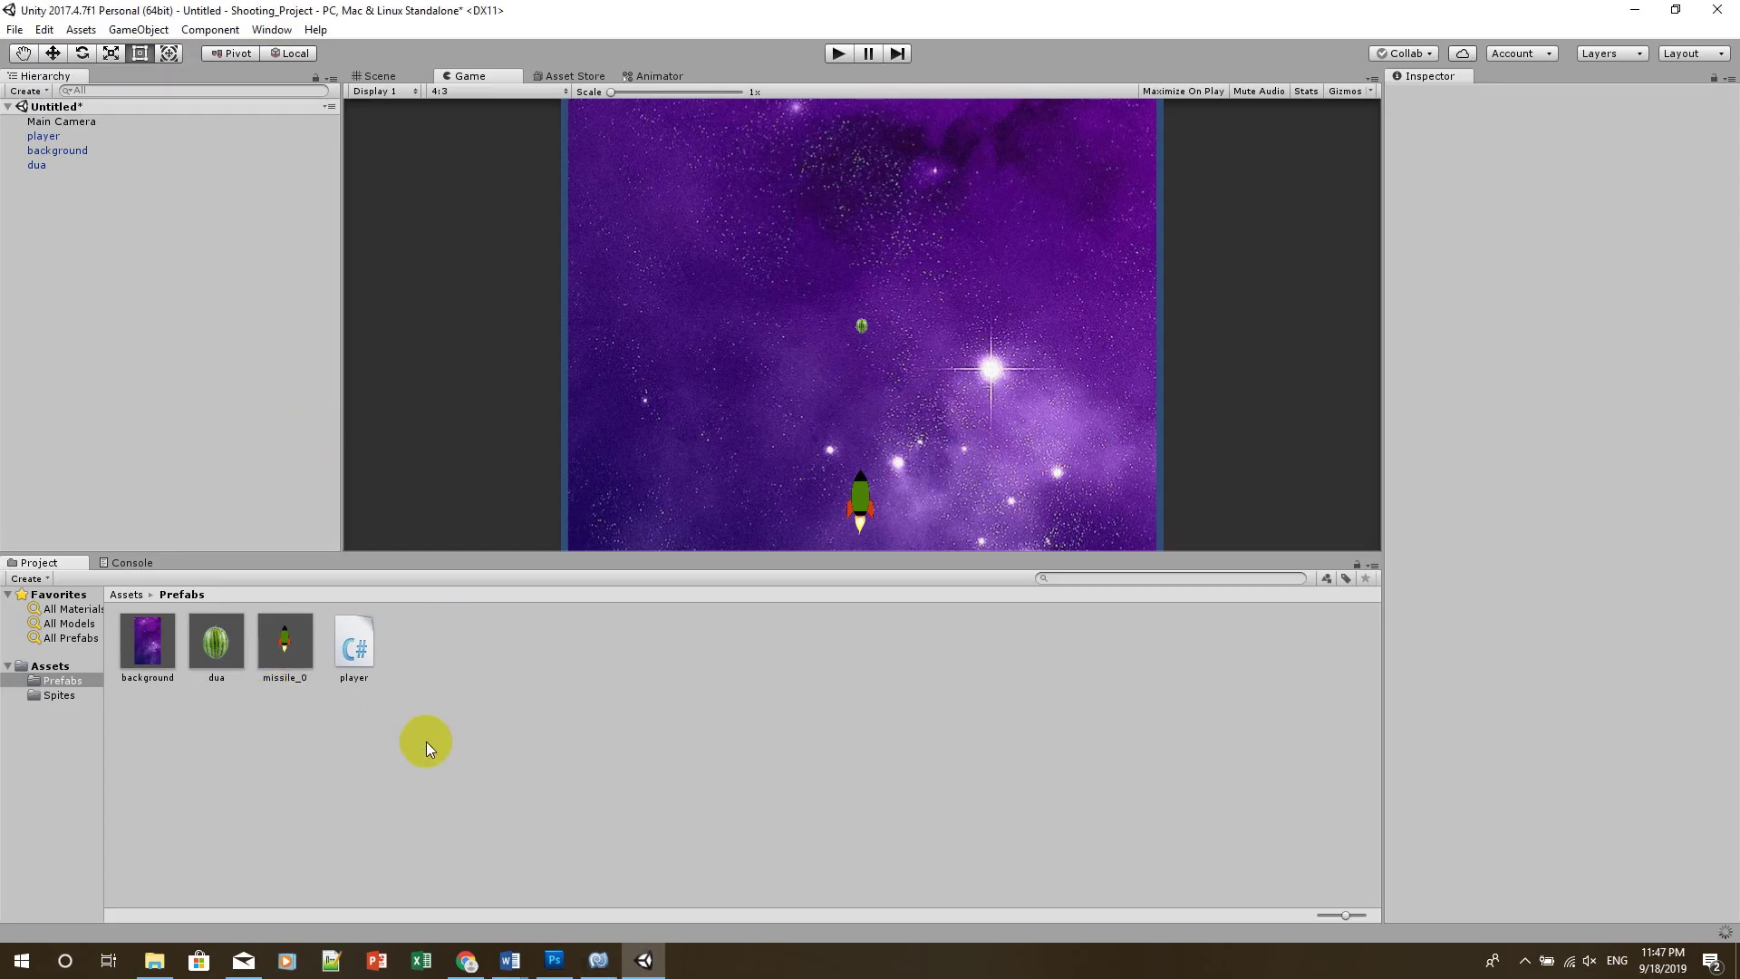
Inspect the player script's code and the player object's components
left_click(349, 660)
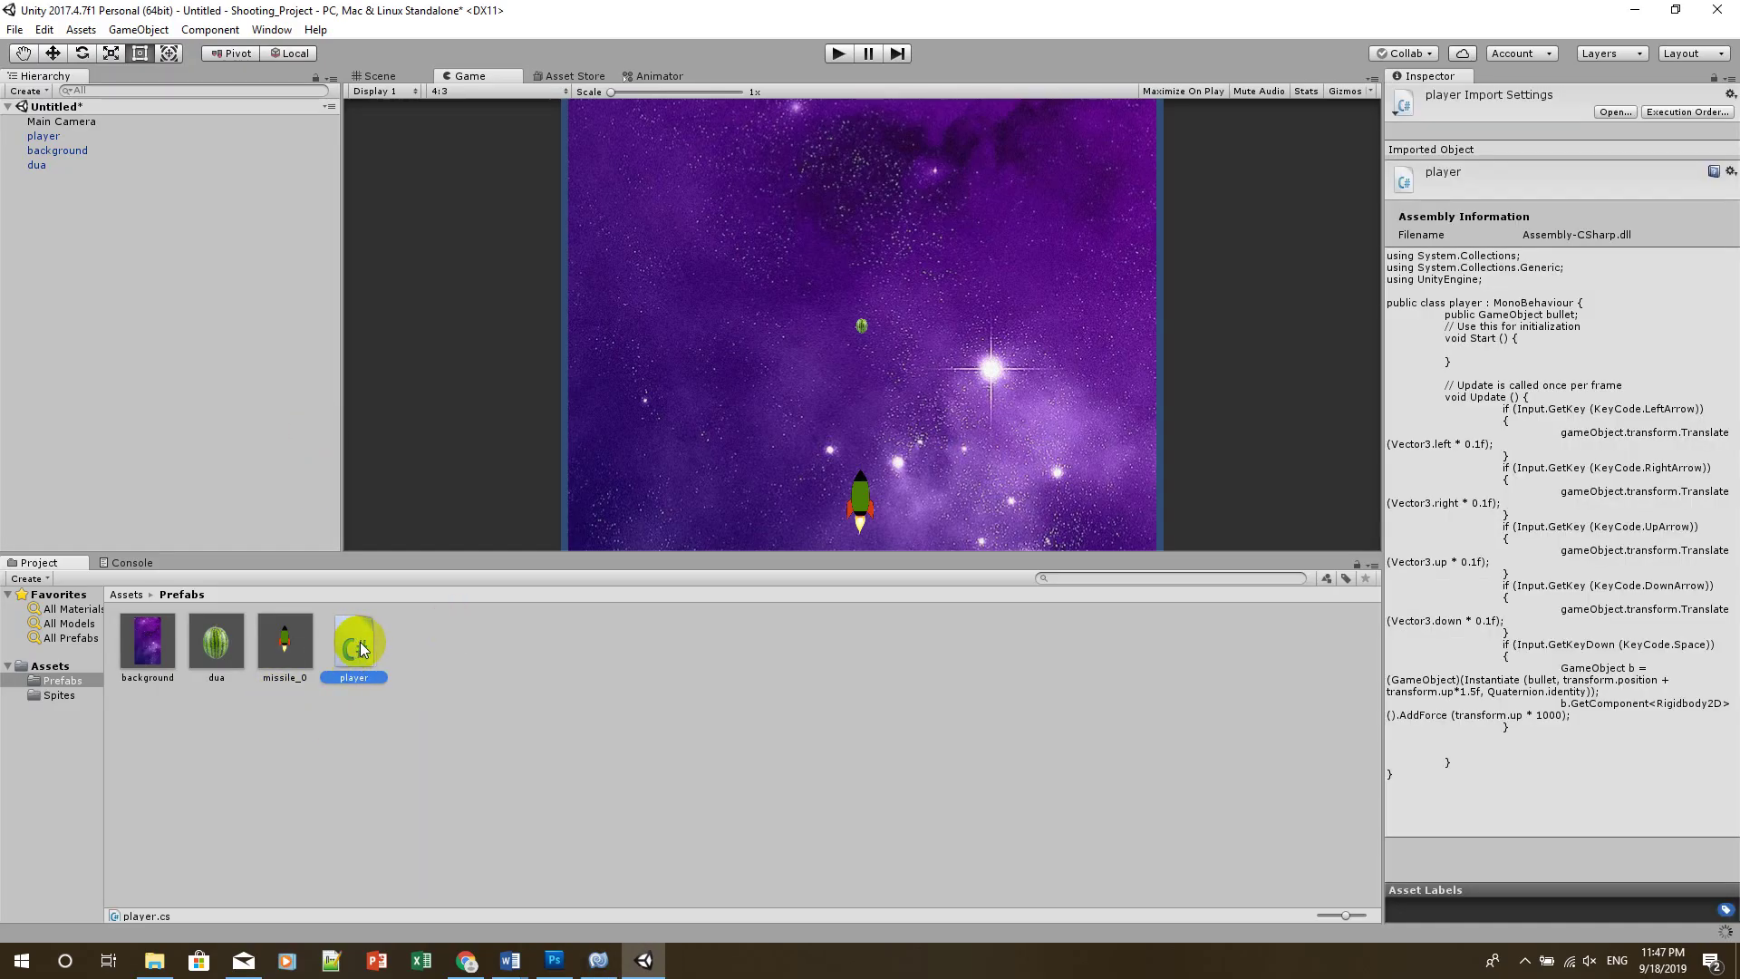
left_click(1529, 704)
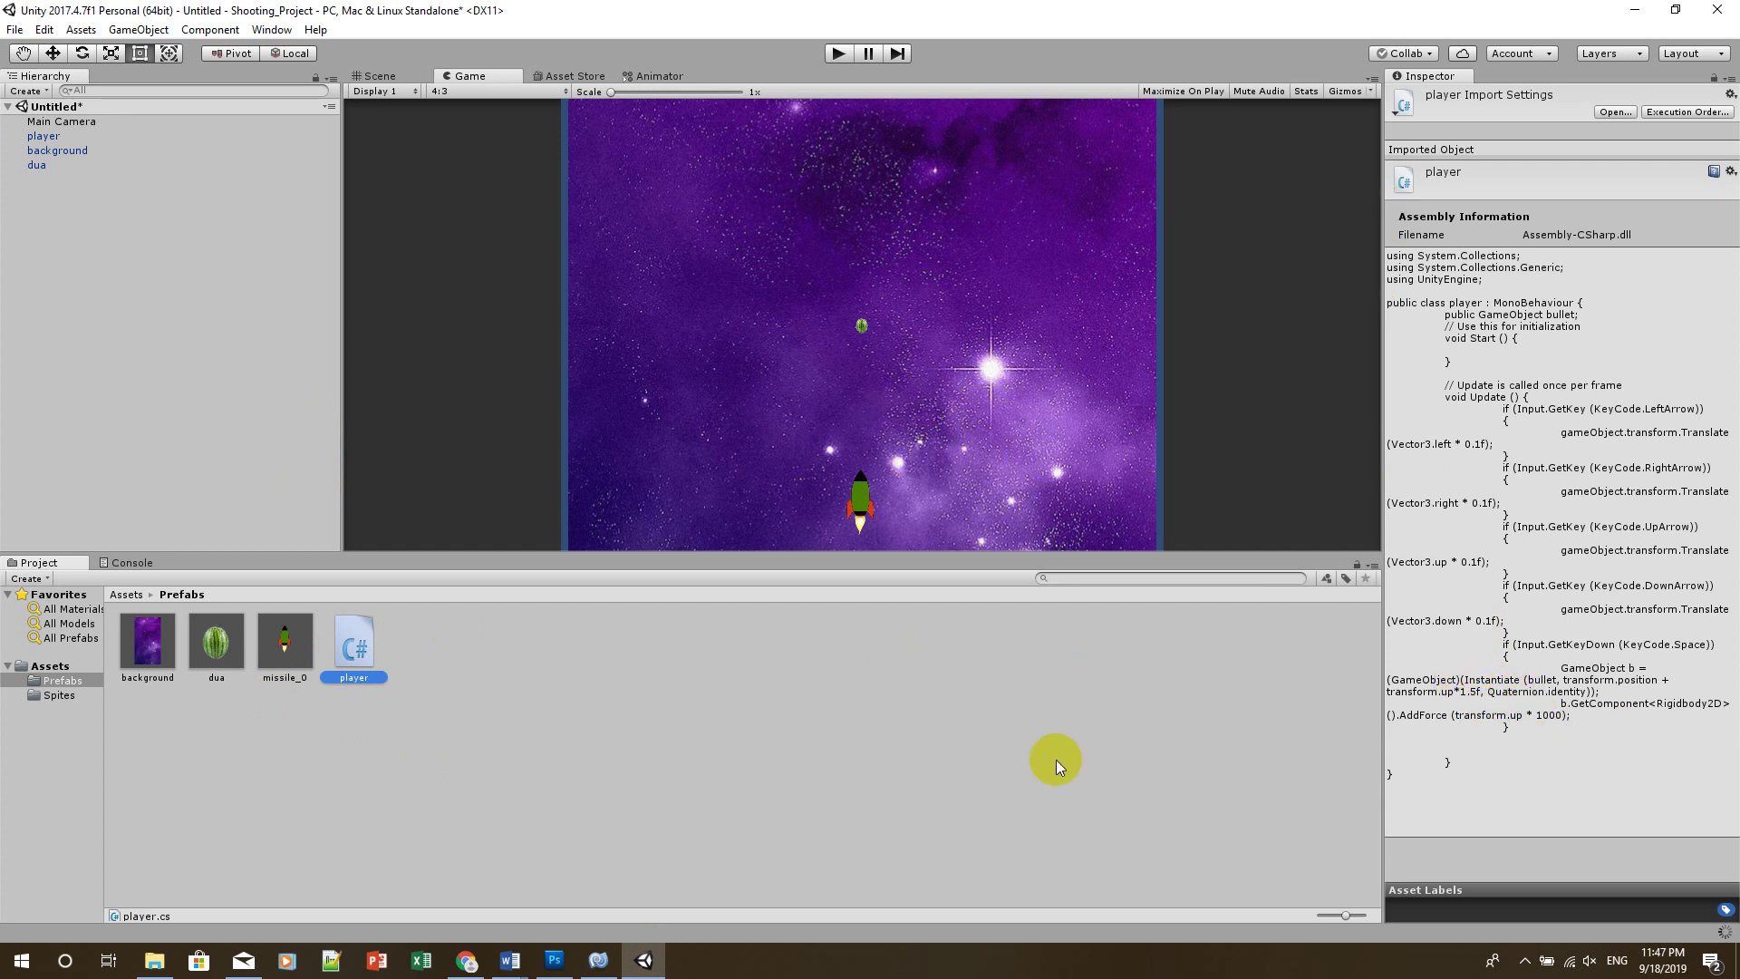
left_click(48, 137)
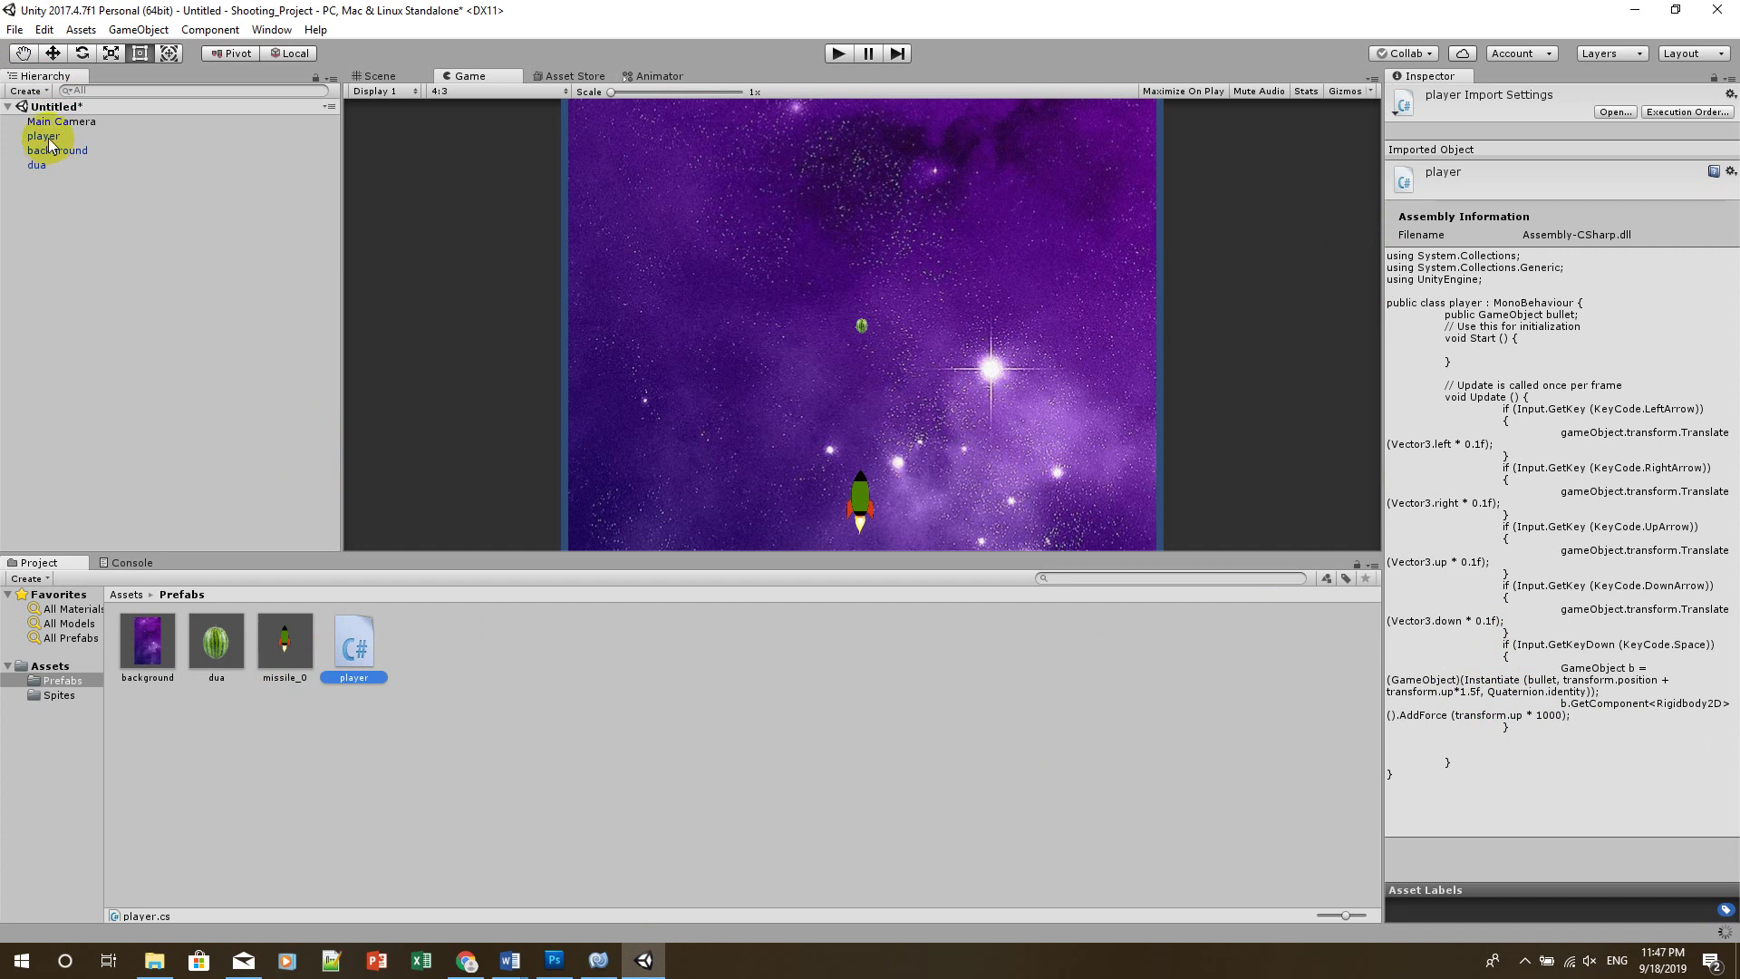
left_click(48, 138)
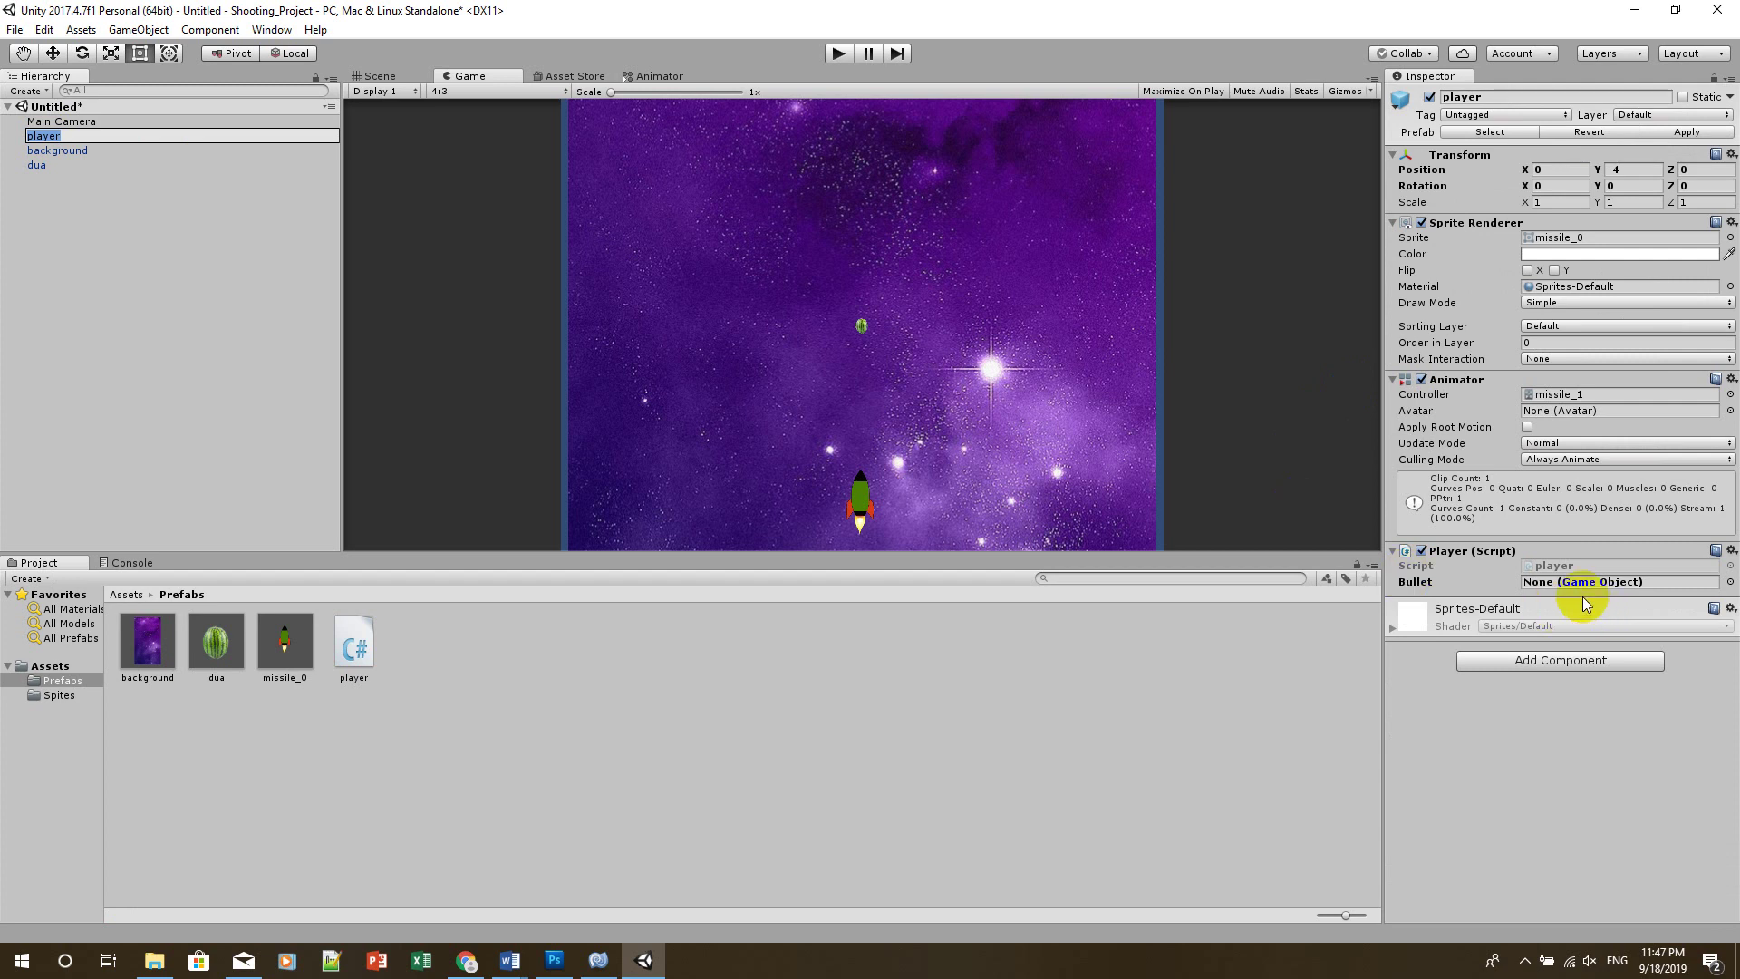
left_click(1573, 589)
Rename the dua object to bullet, save it as a prefab, and delete dua.prefab
left_click(41, 165)
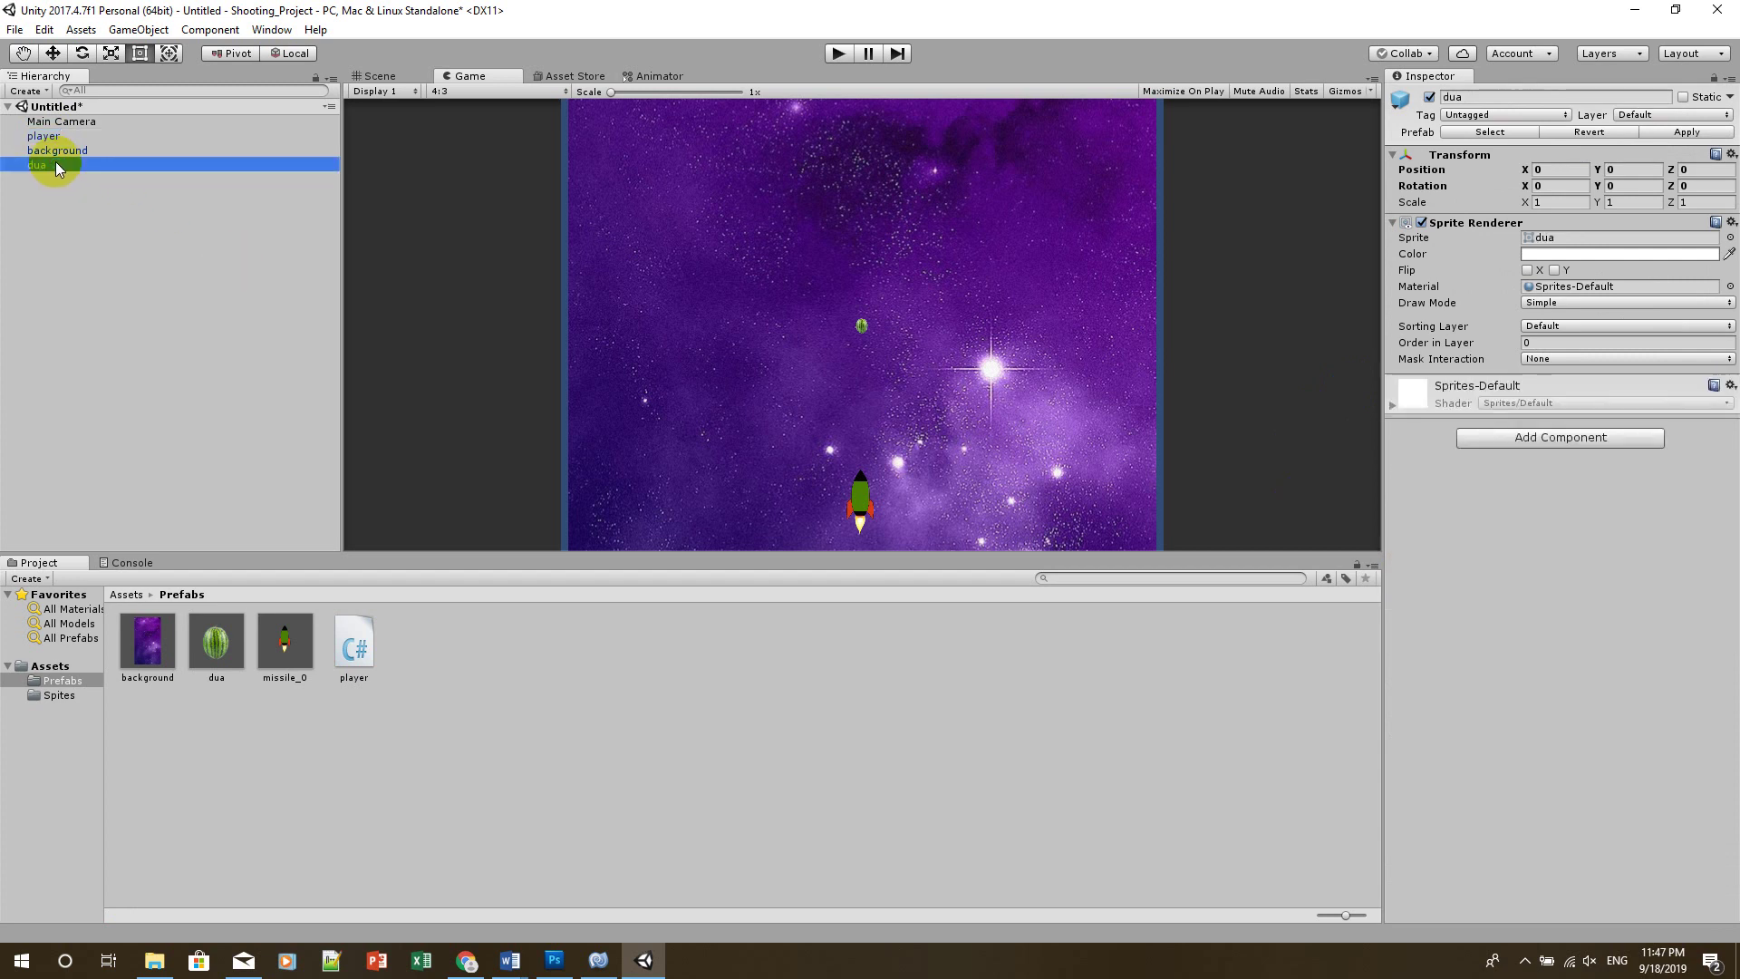
right_click(56, 163)
left_click(115, 222)
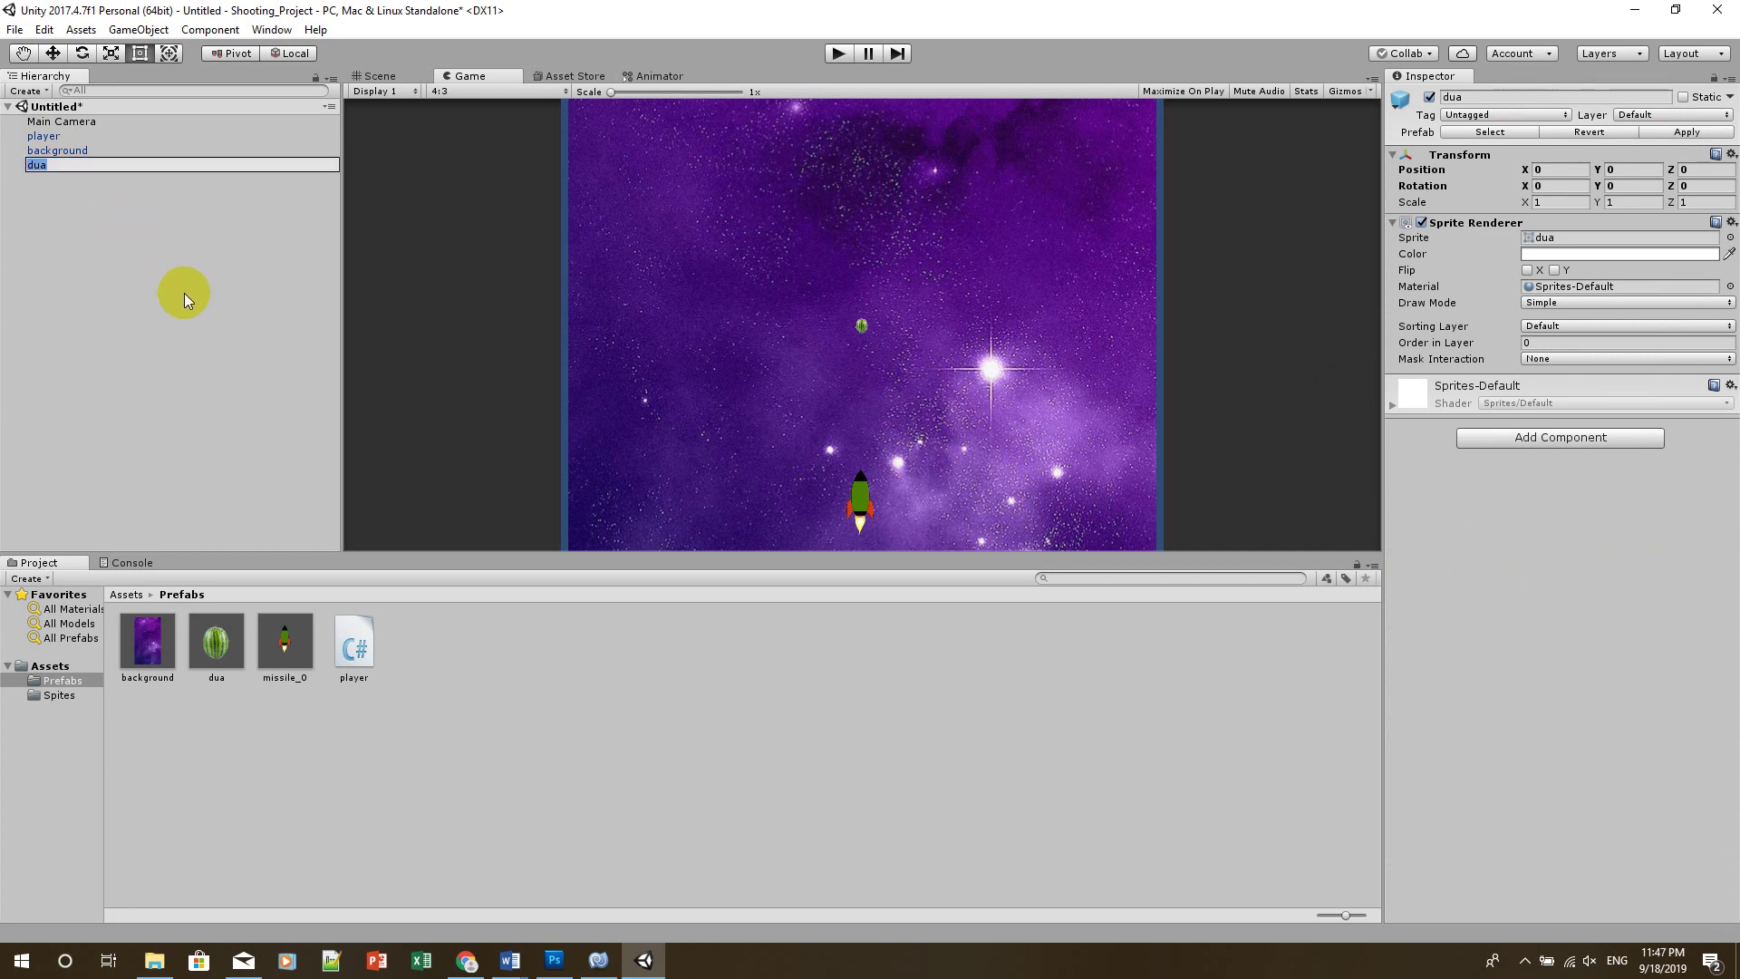
type("bullet")
key("Return")
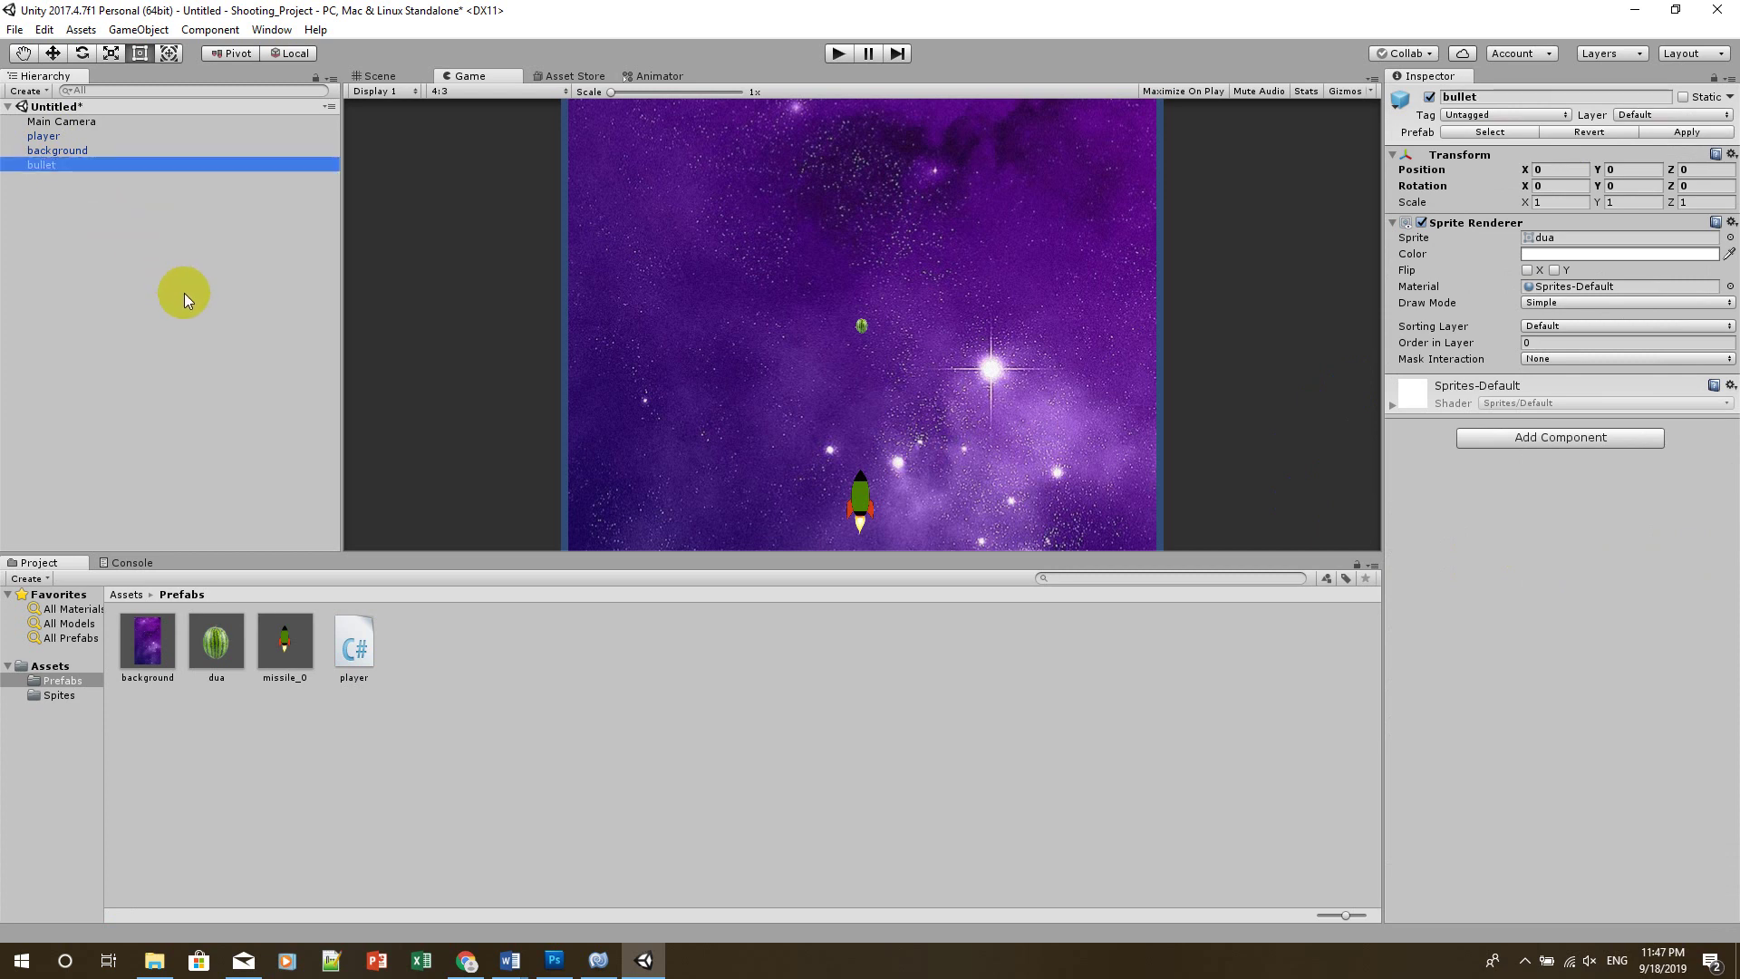
left_click(562, 696)
left_click_drag(76, 164, 399, 657)
left_click(271, 661)
key("Delete")
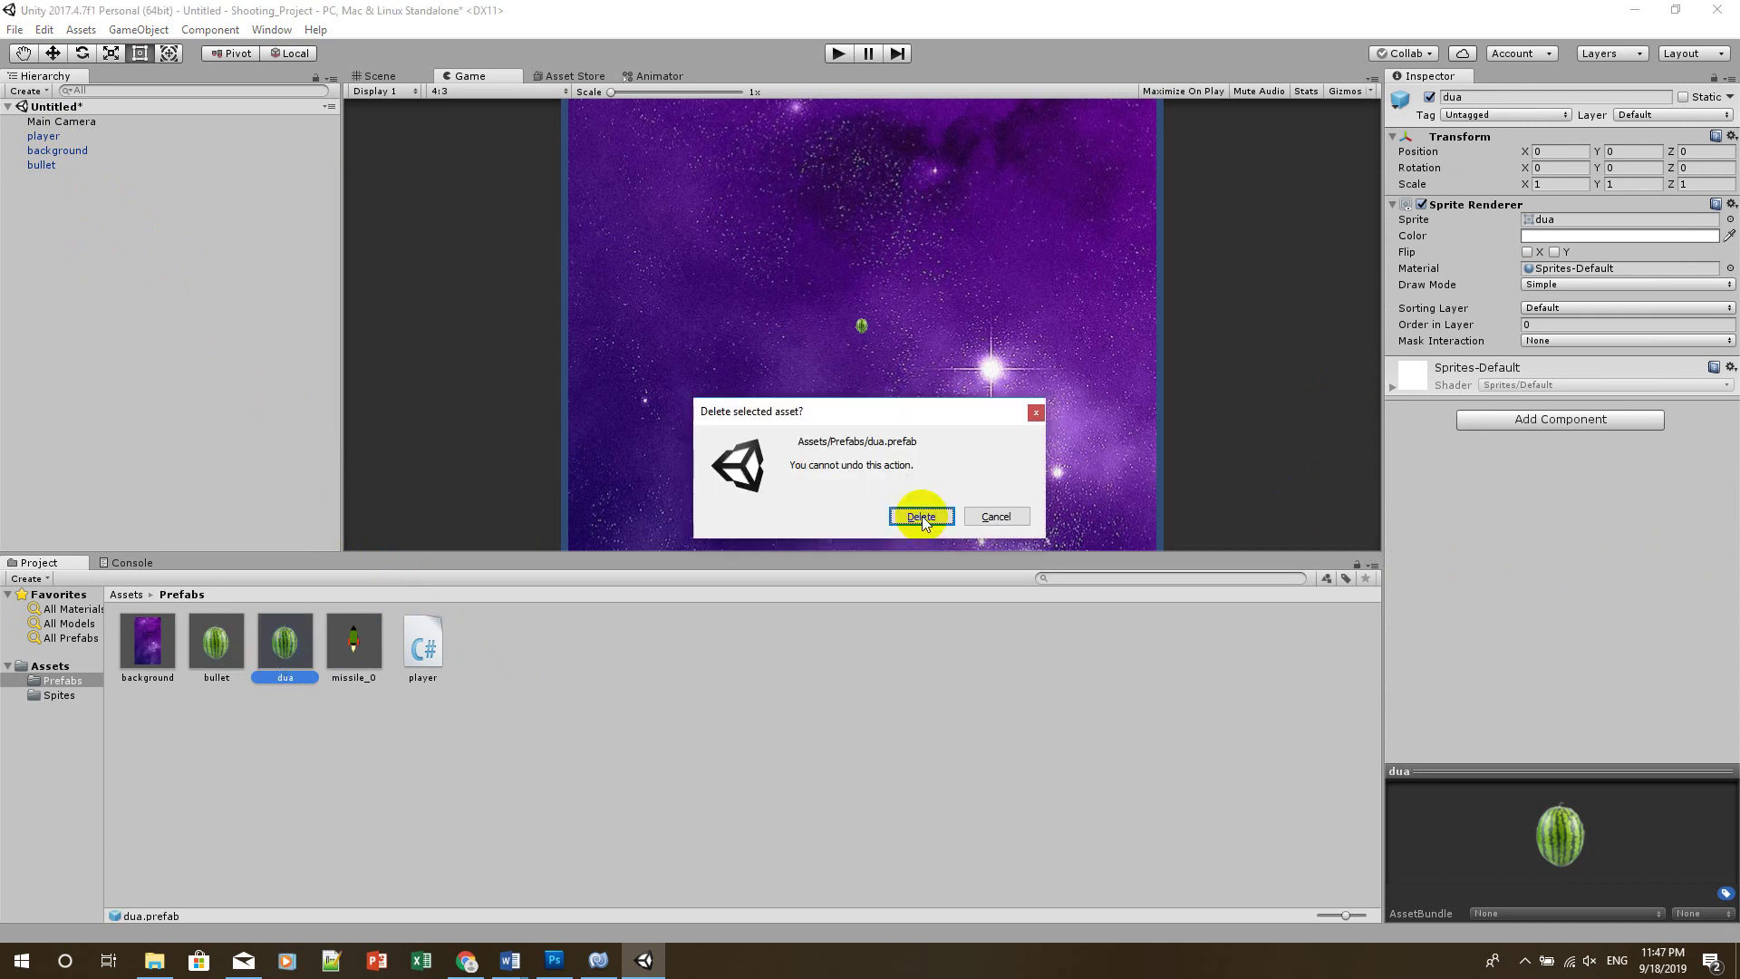
left_click(919, 517)
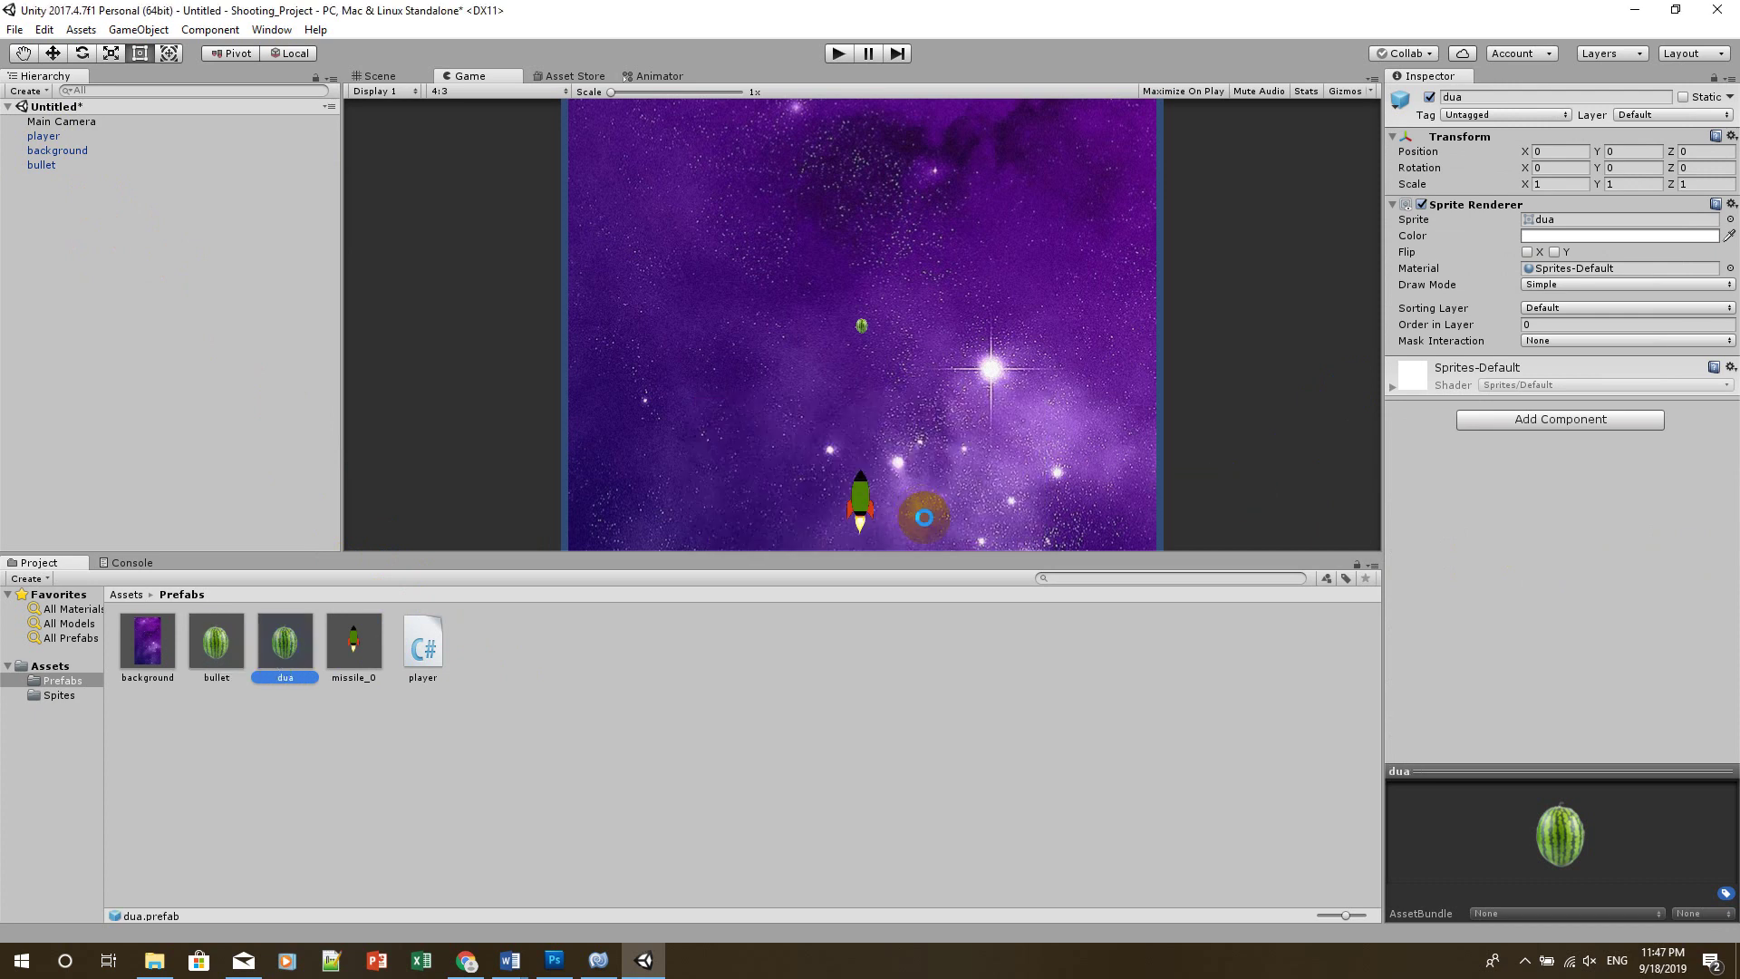
Place a bullet prefab instance, delete the original object, and rename the instance bullet
left_click_drag(201, 366, 236, 416)
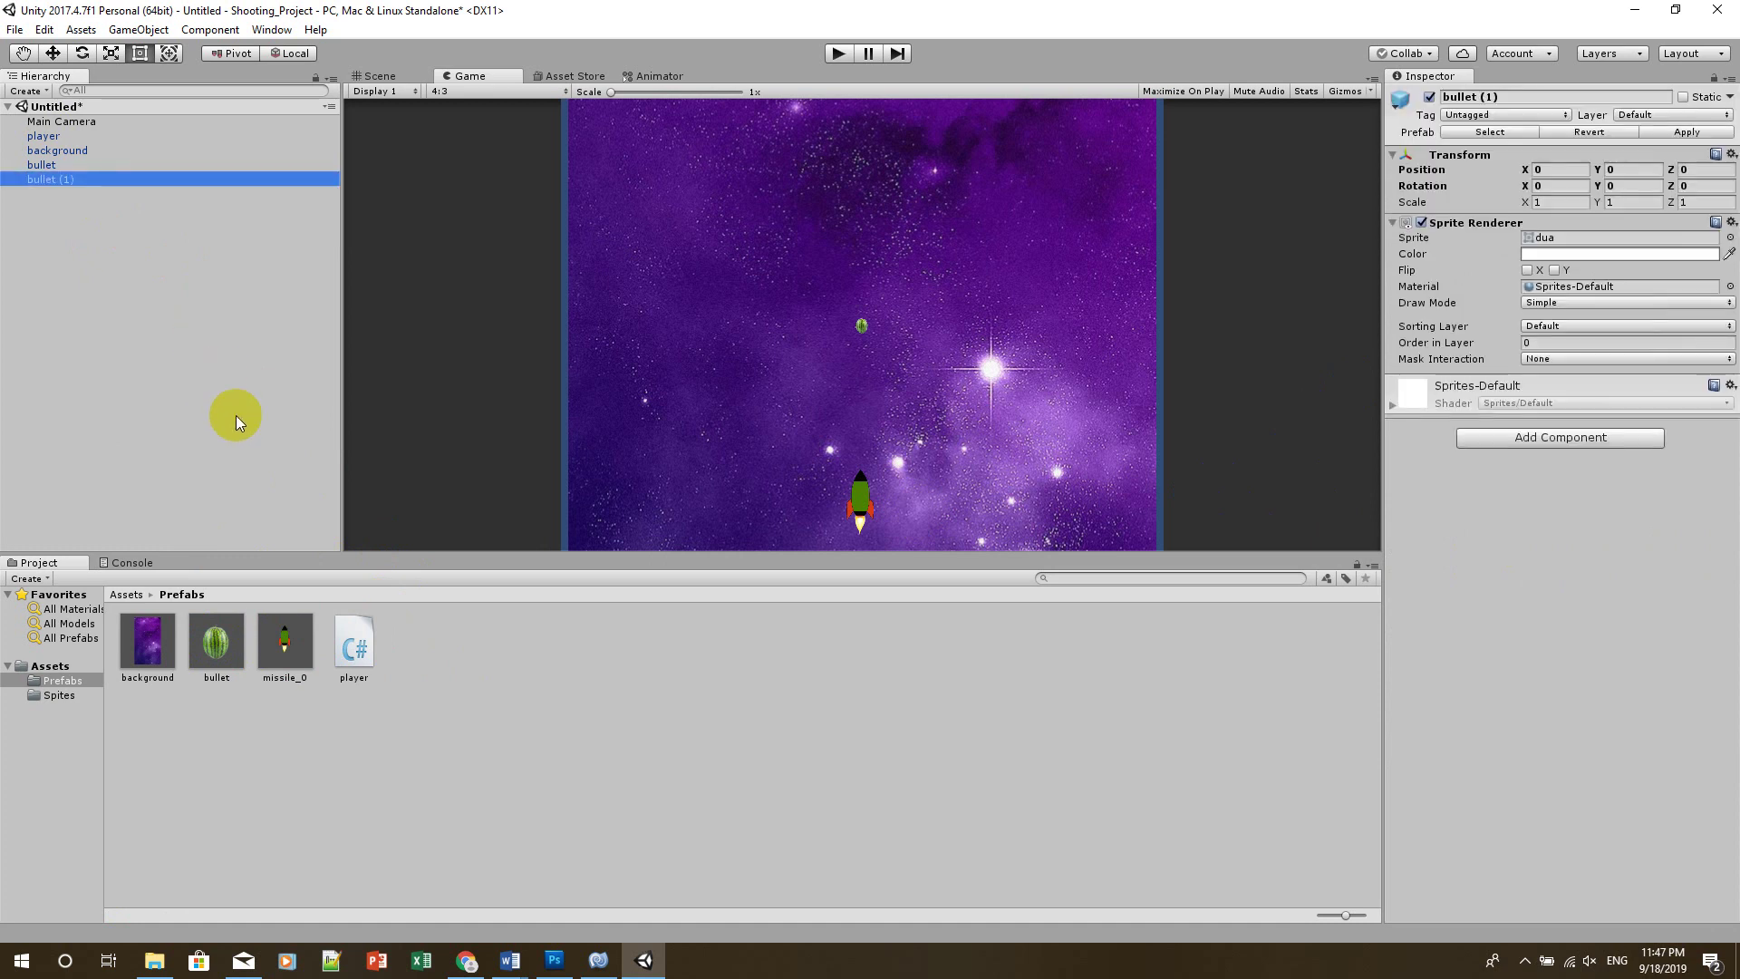
left_click(112, 164)
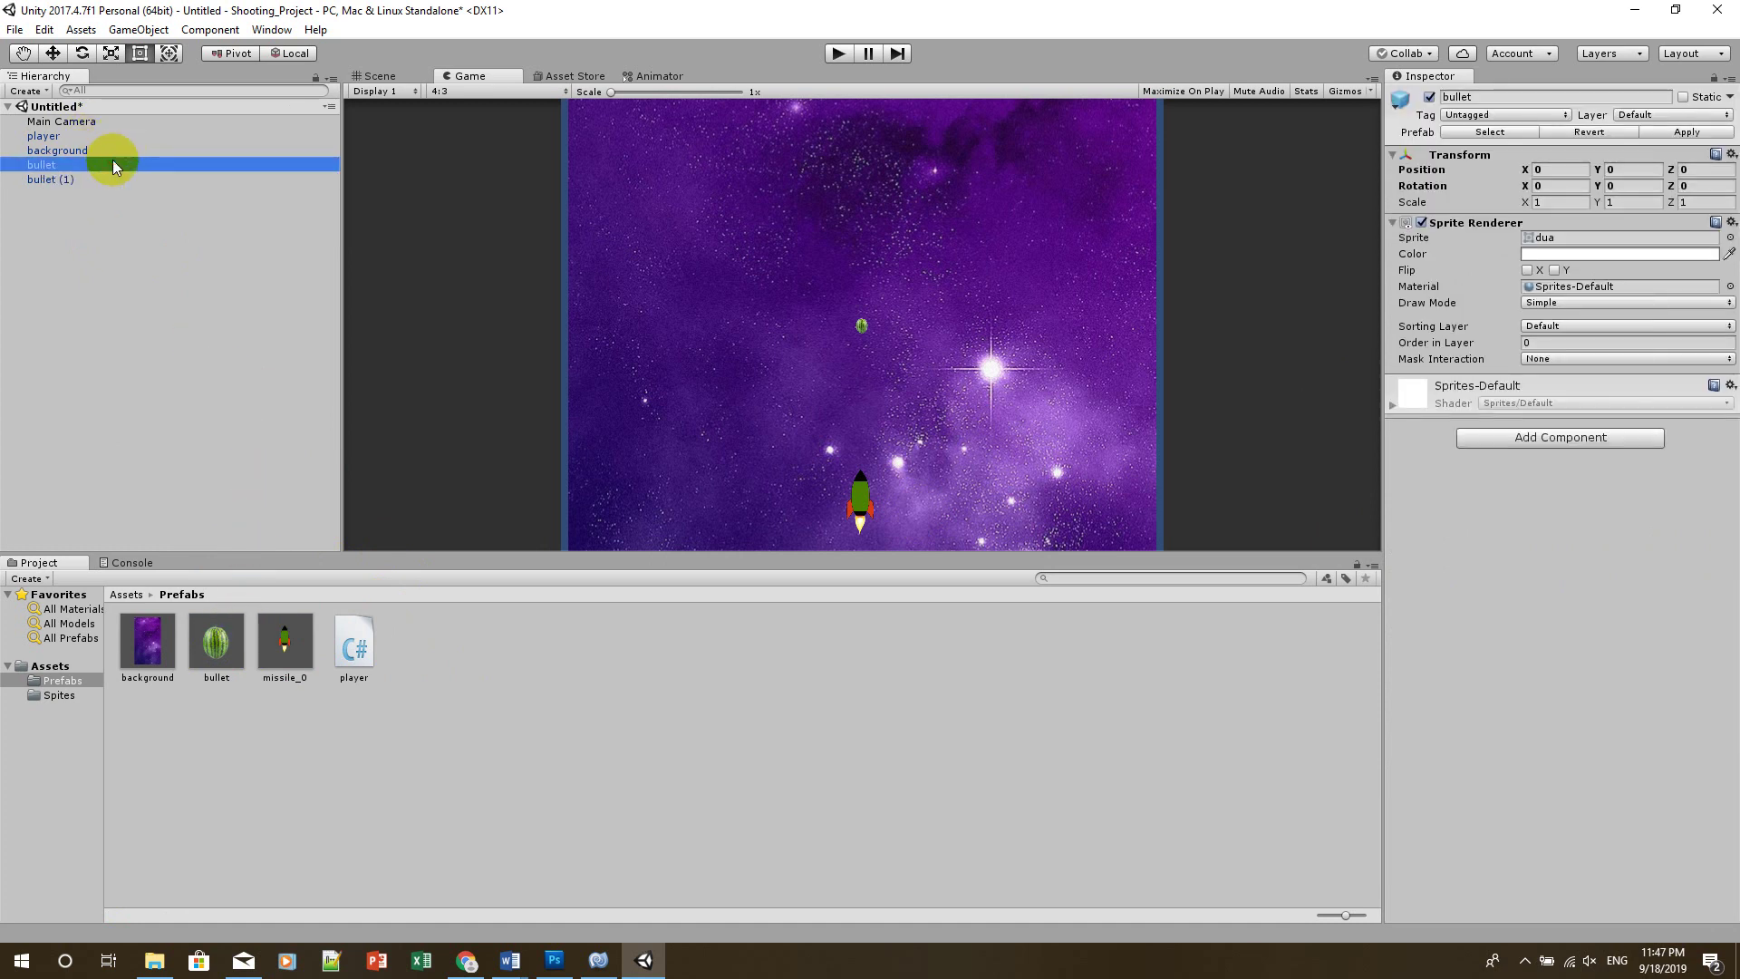
key("Delete")
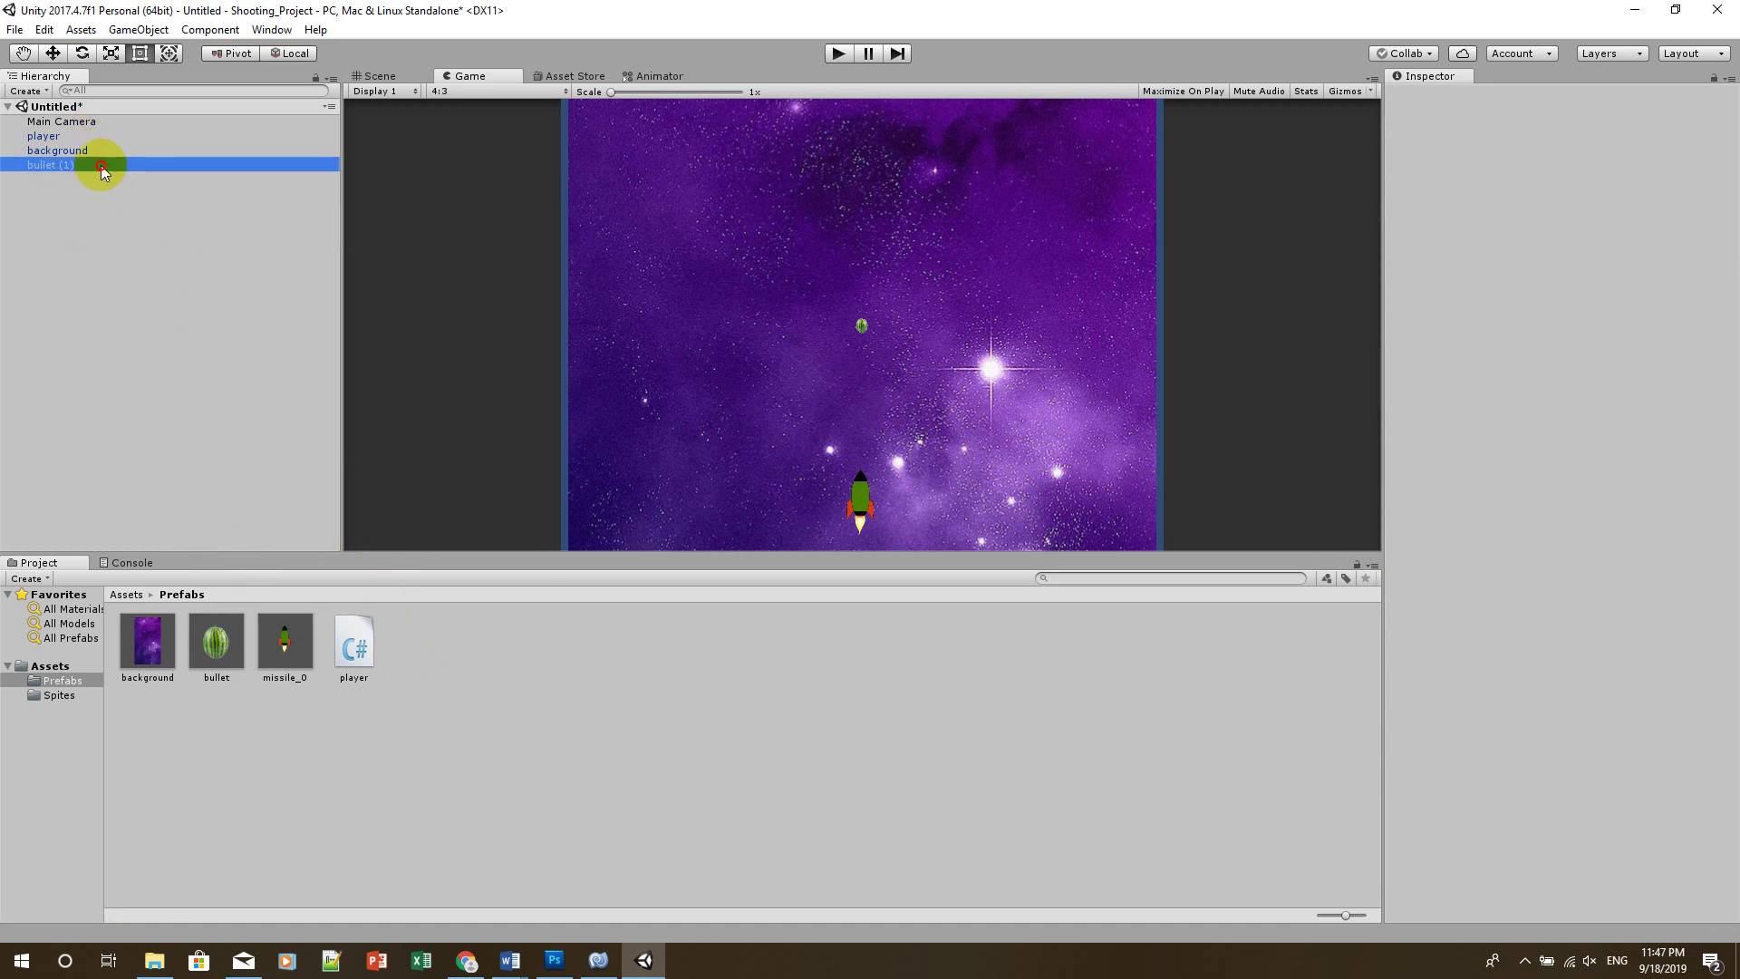
right_click(101, 166)
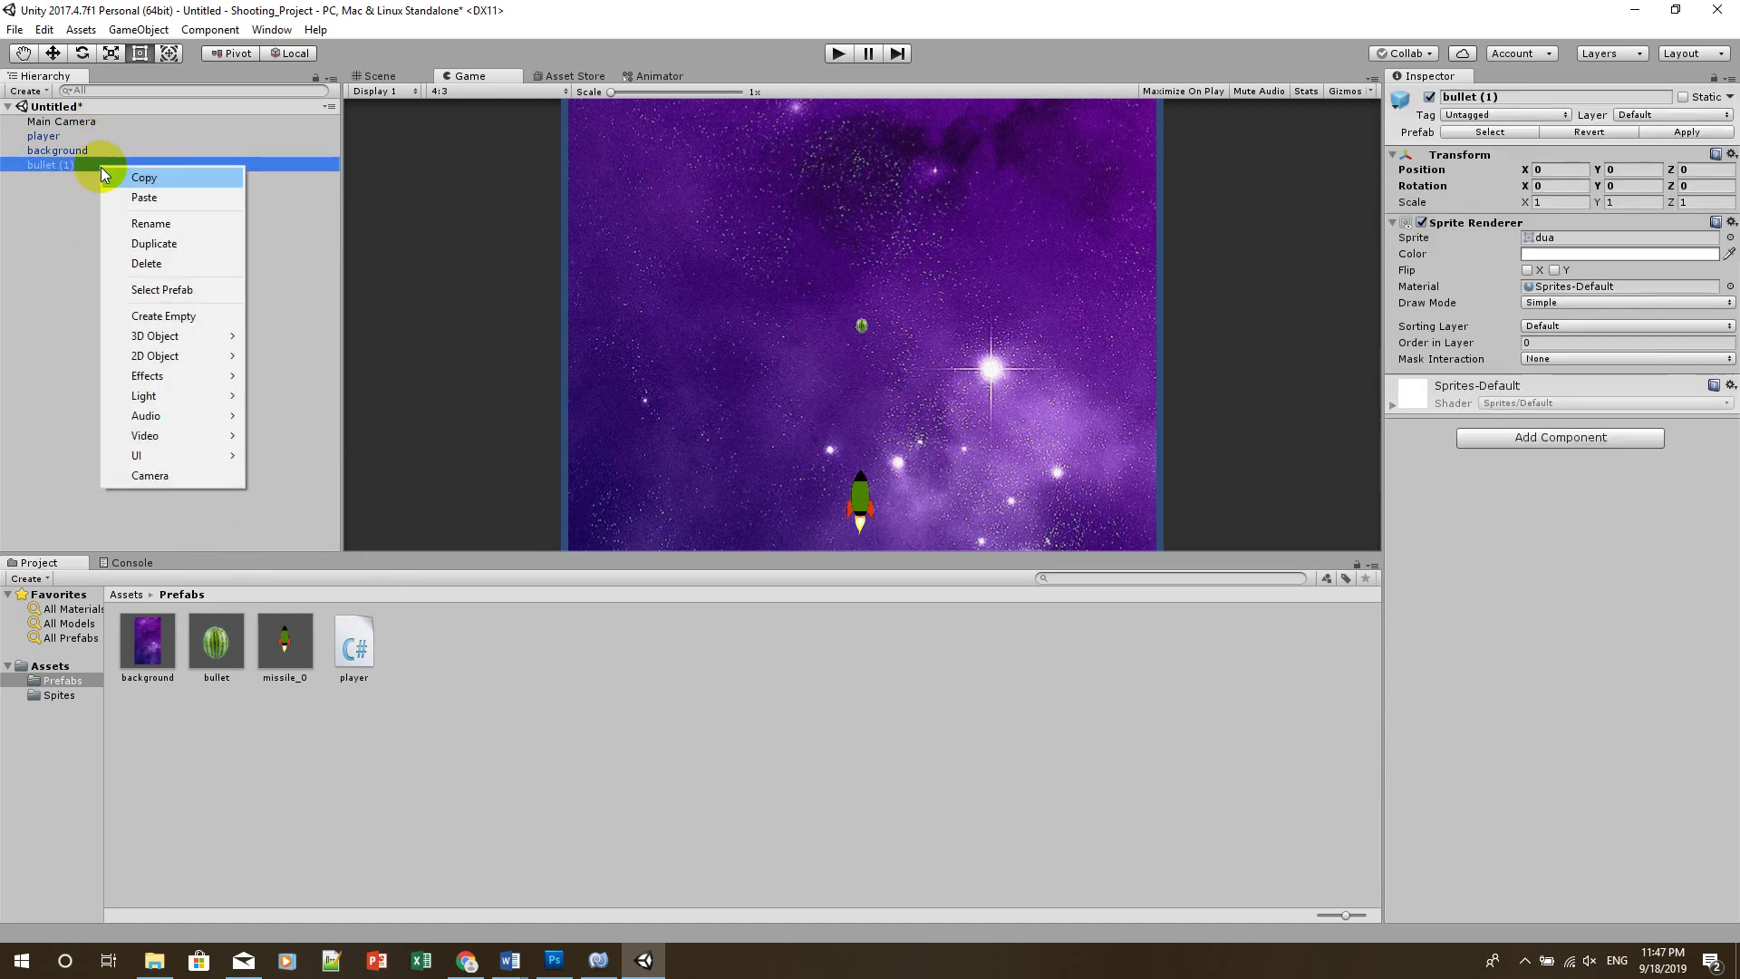
left_click(169, 225)
type("bullet")
key("Return")
left_click(197, 362)
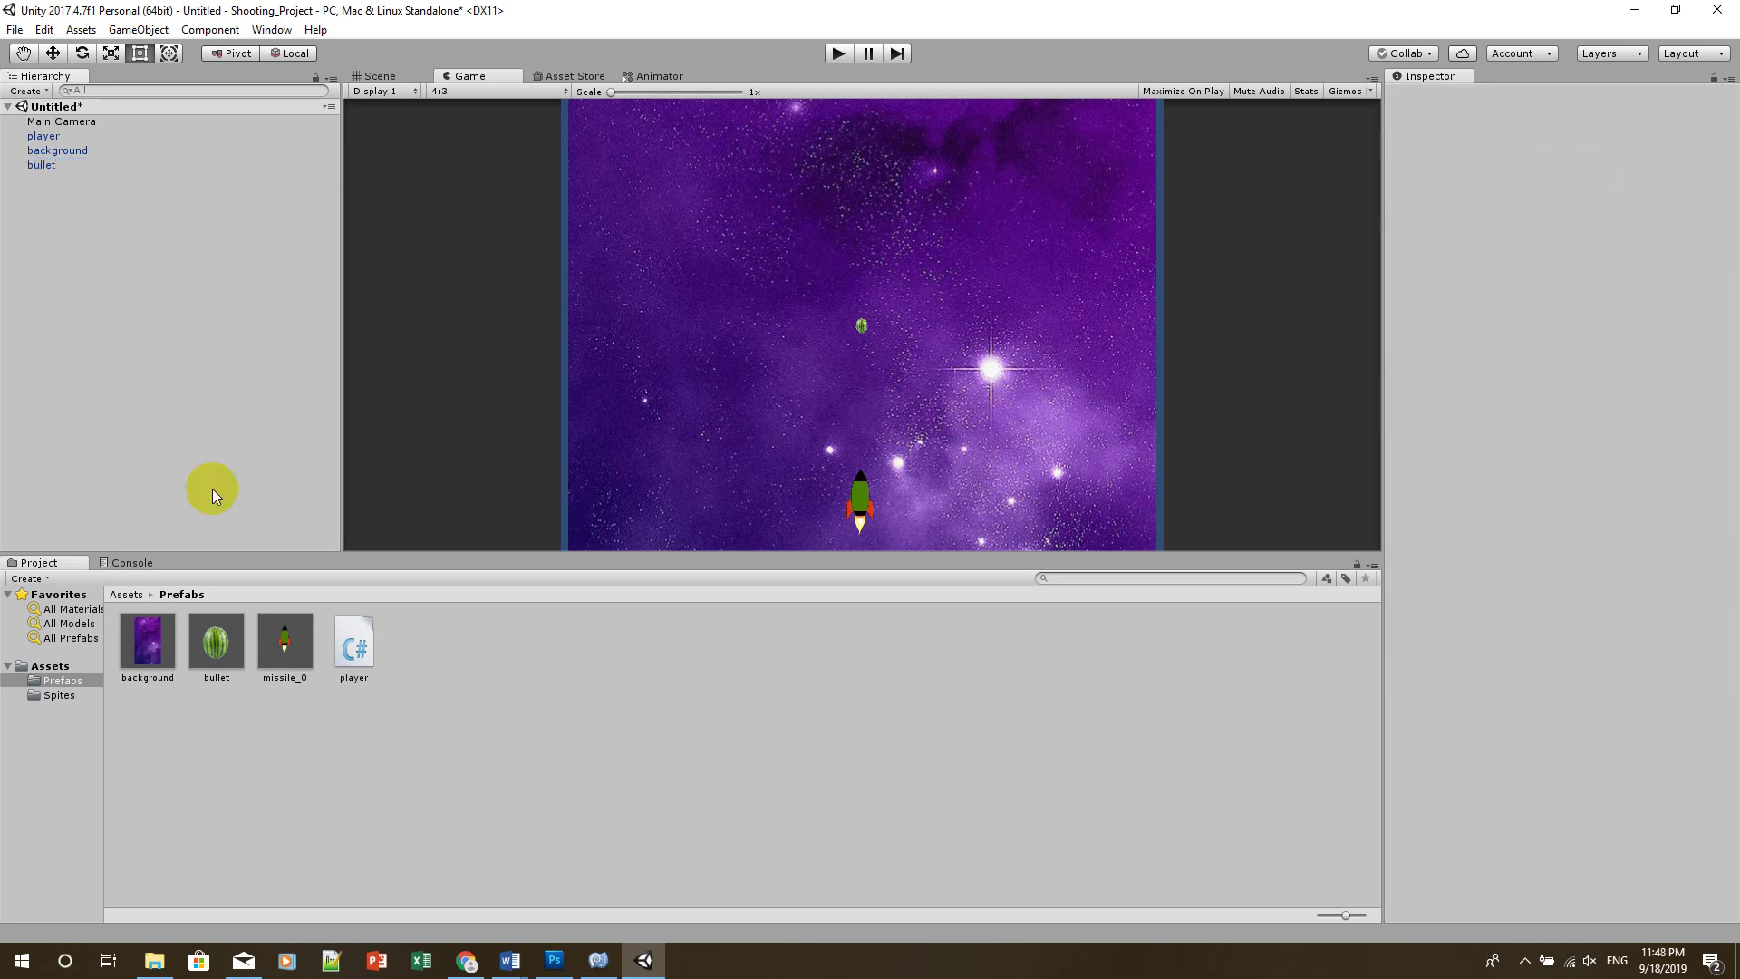
Assign the bullet prefab to the player script's Bullet field
left_click(216, 642)
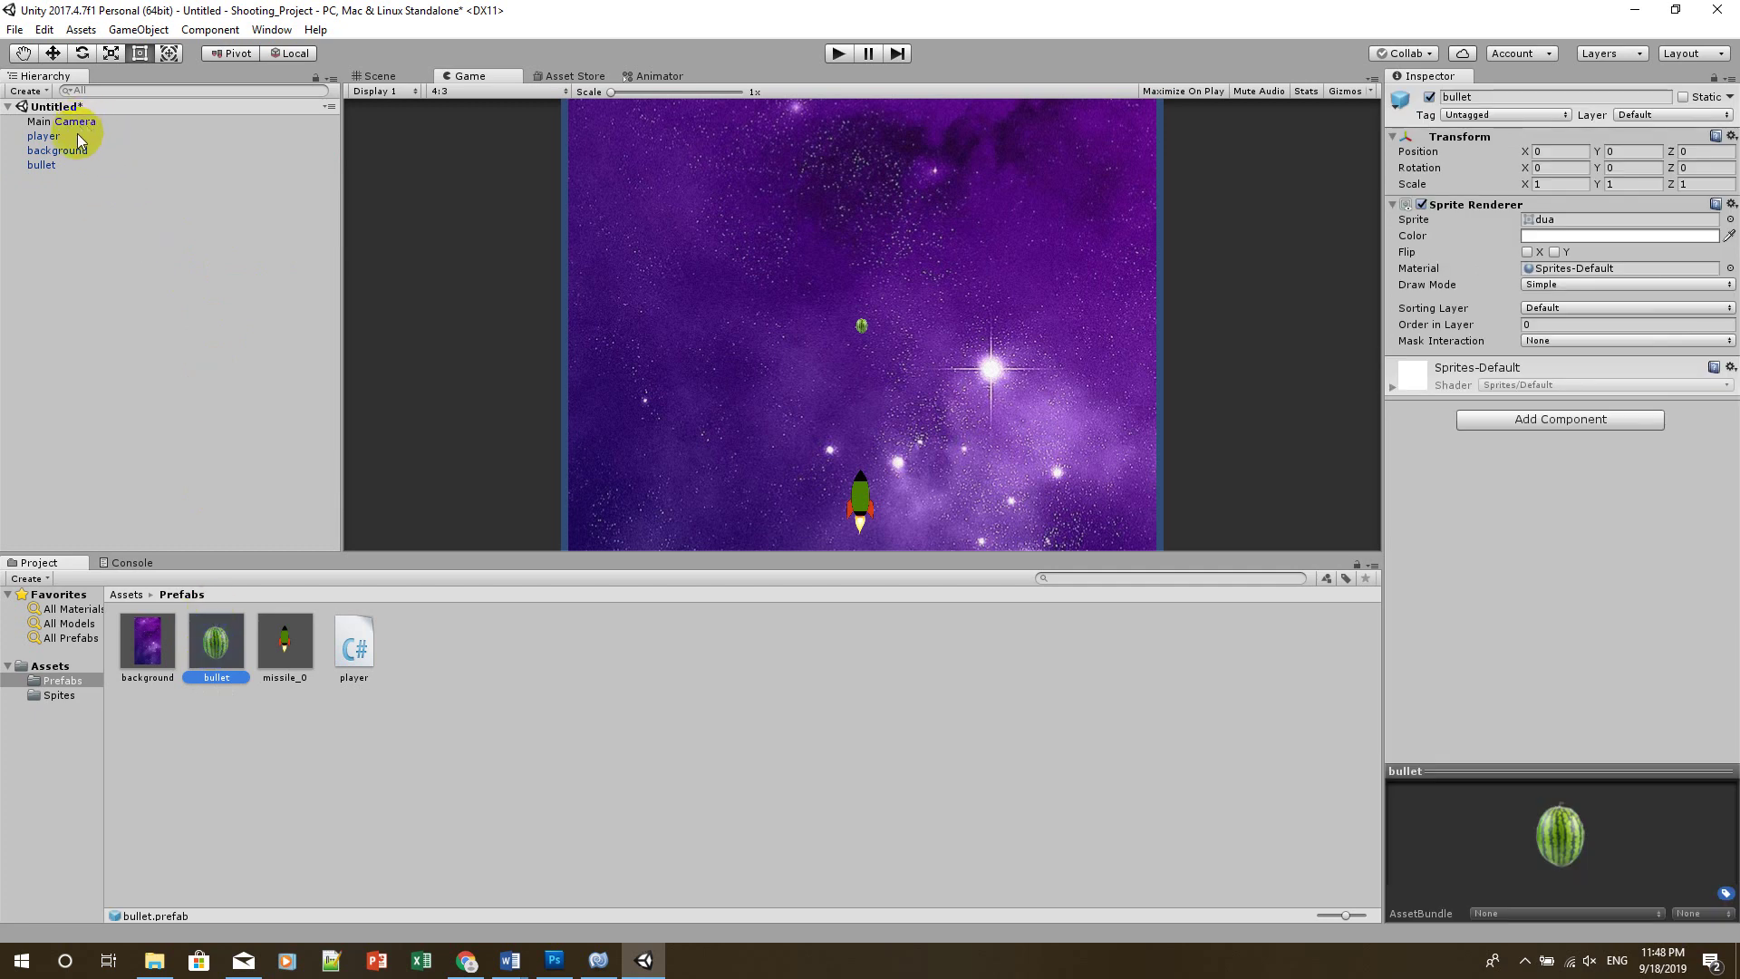
left_click(44, 136)
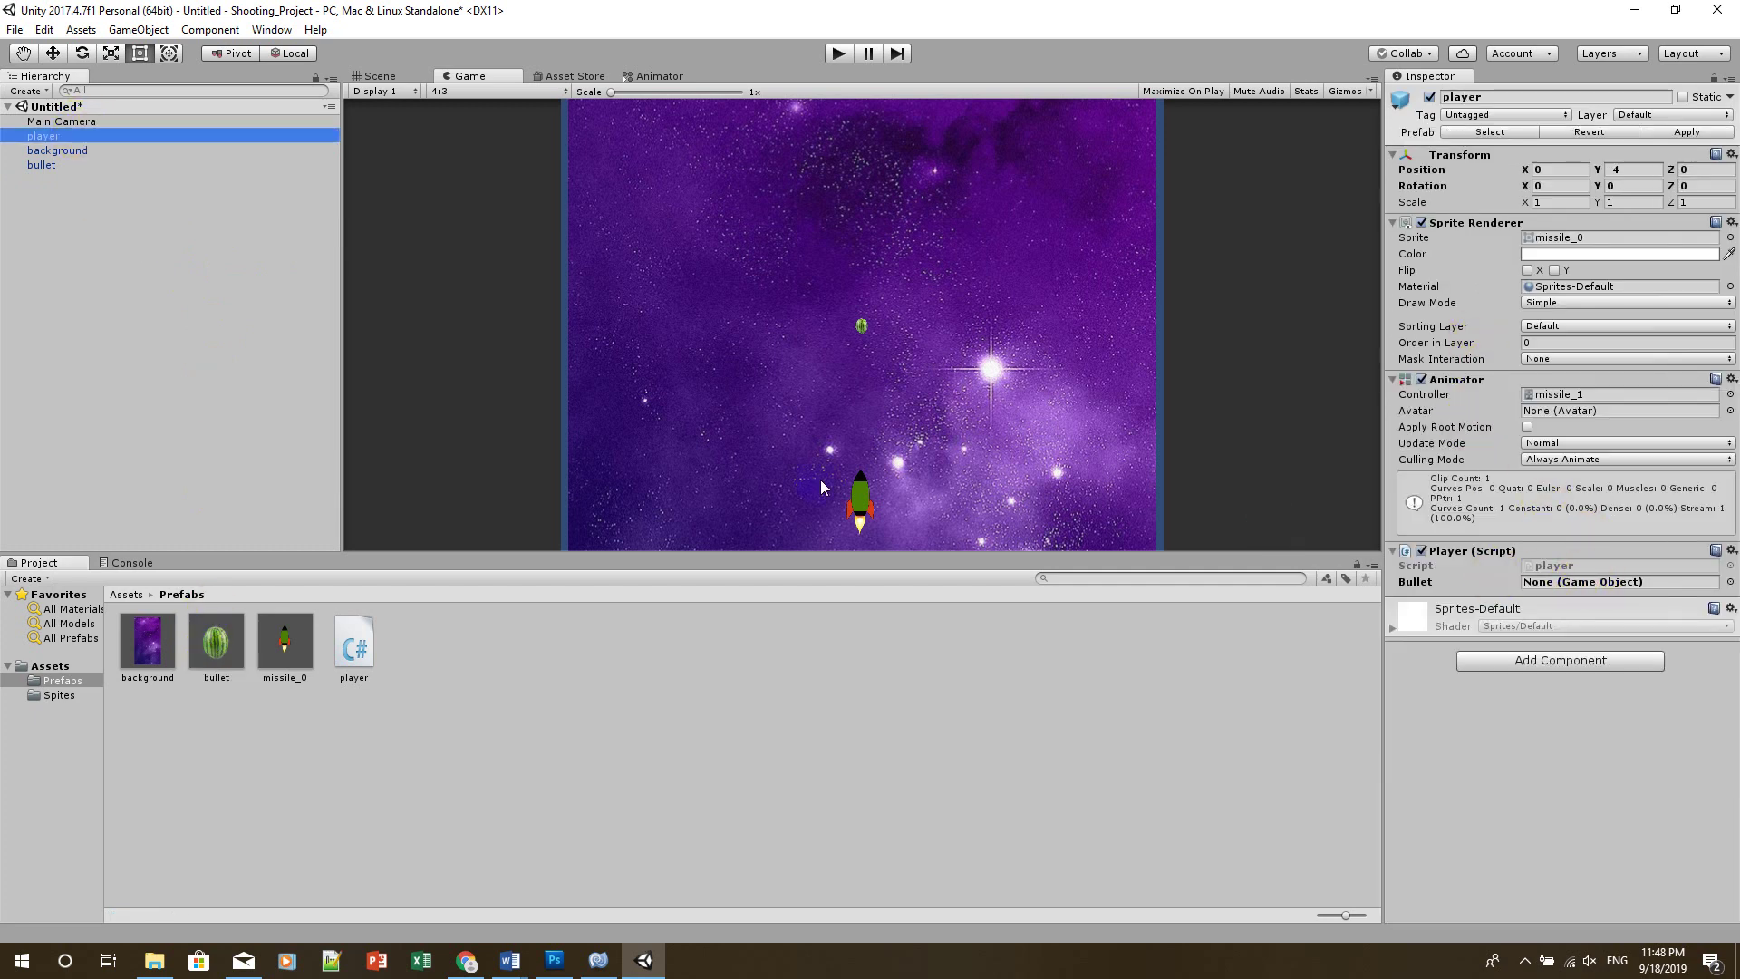
left_click_drag(216, 641, 1566, 589)
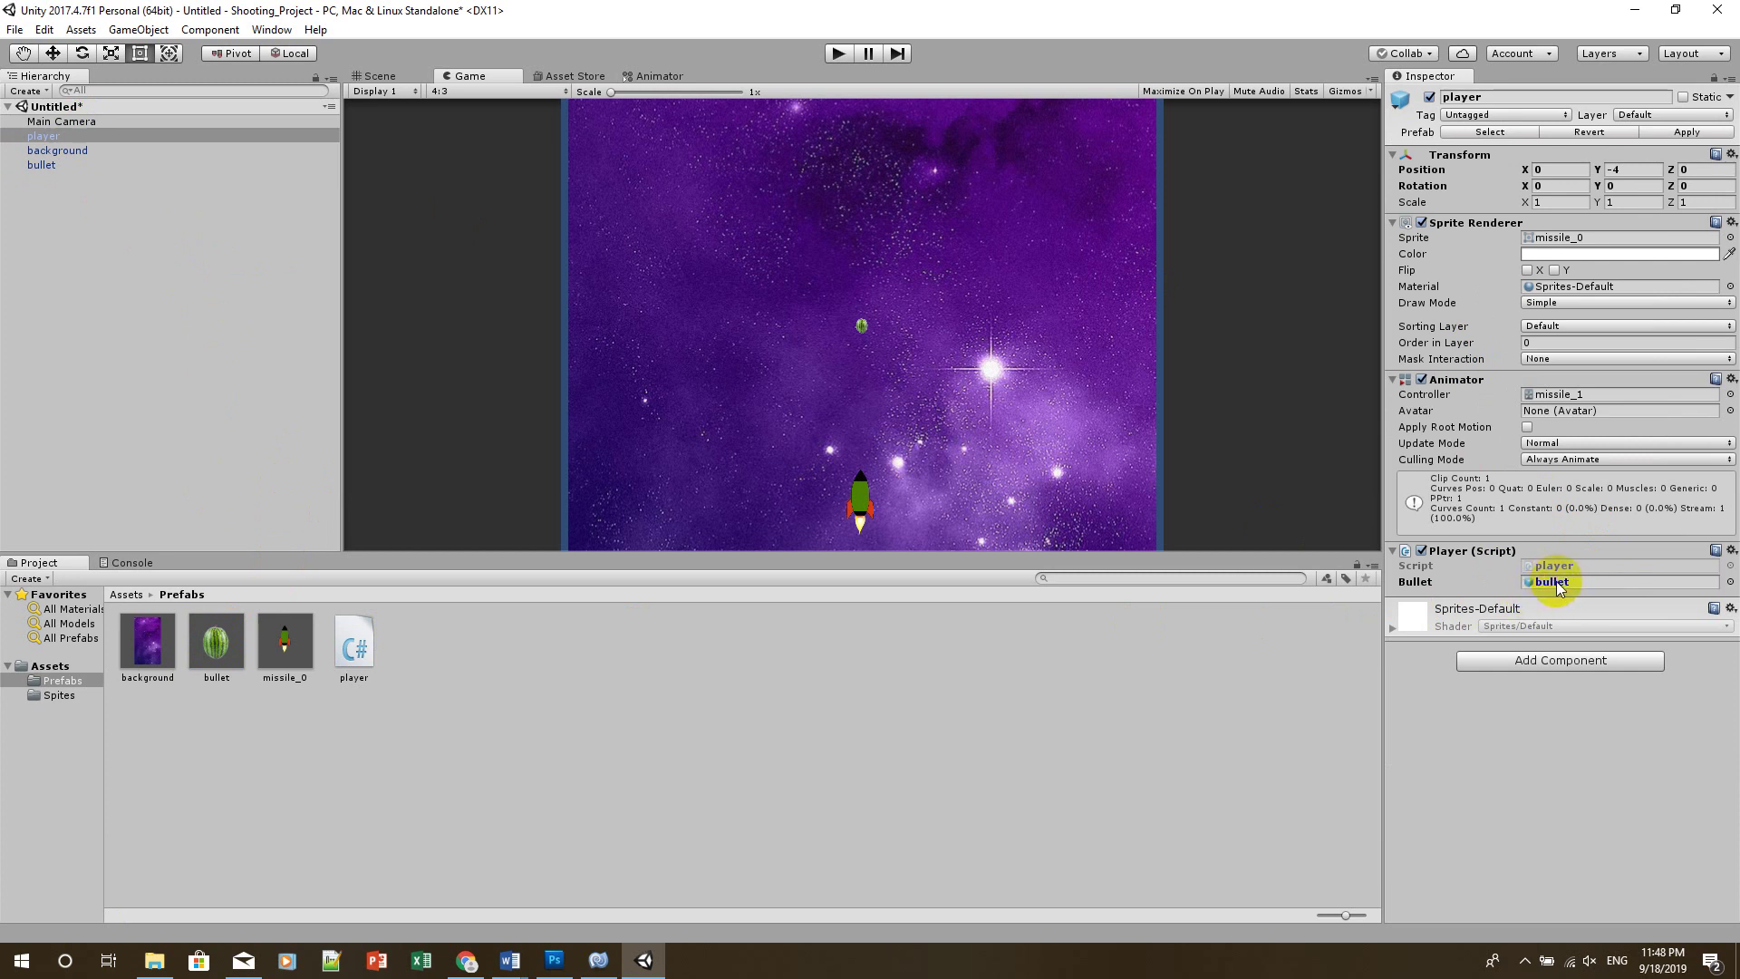
left_click(910, 384)
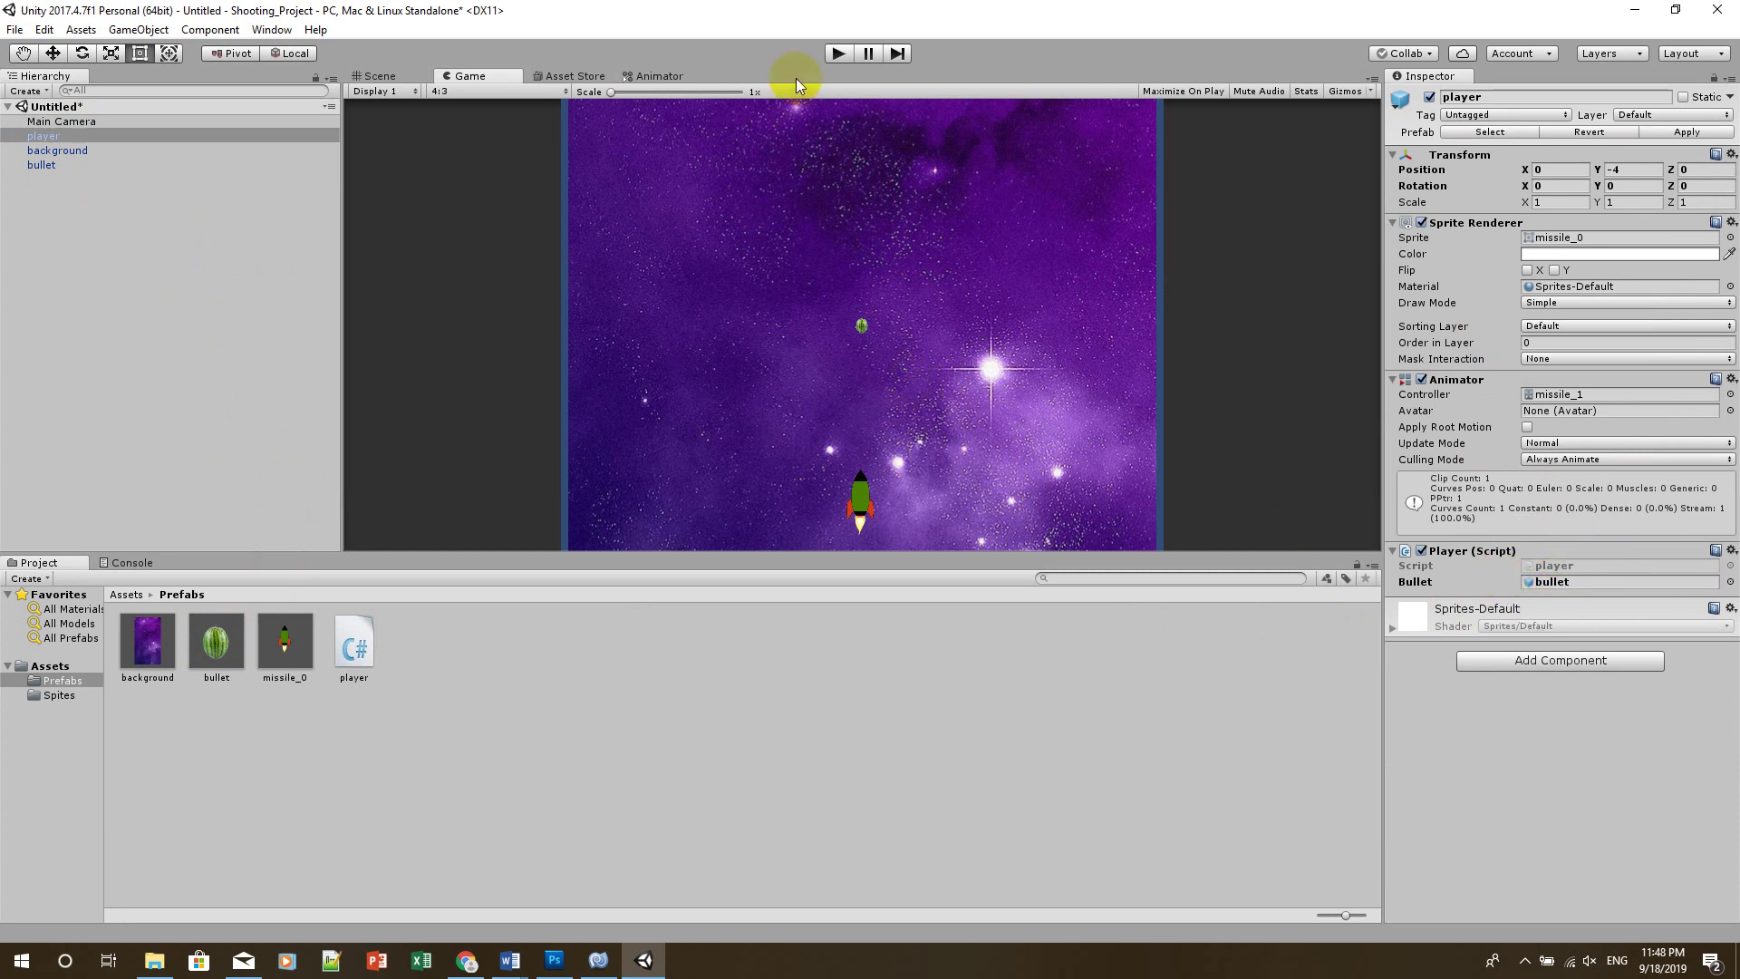
Replace the scene's bullet object with a fresh bullet prefab instance
left_click(80, 163)
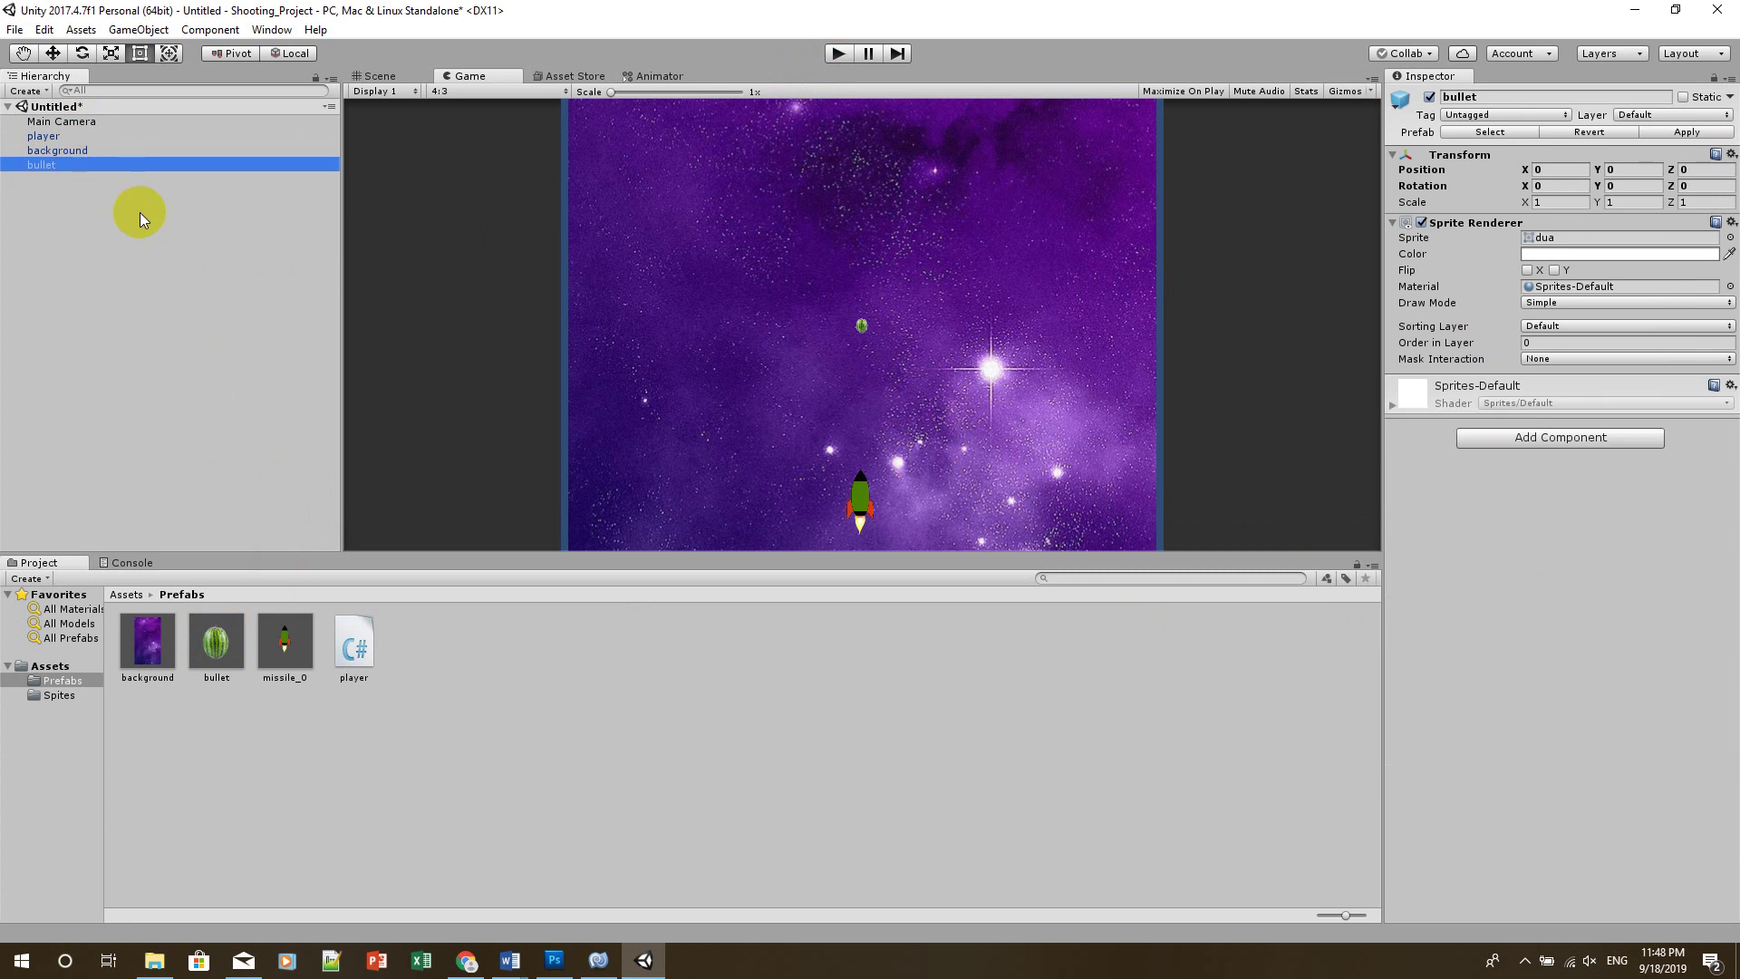
key("Delete")
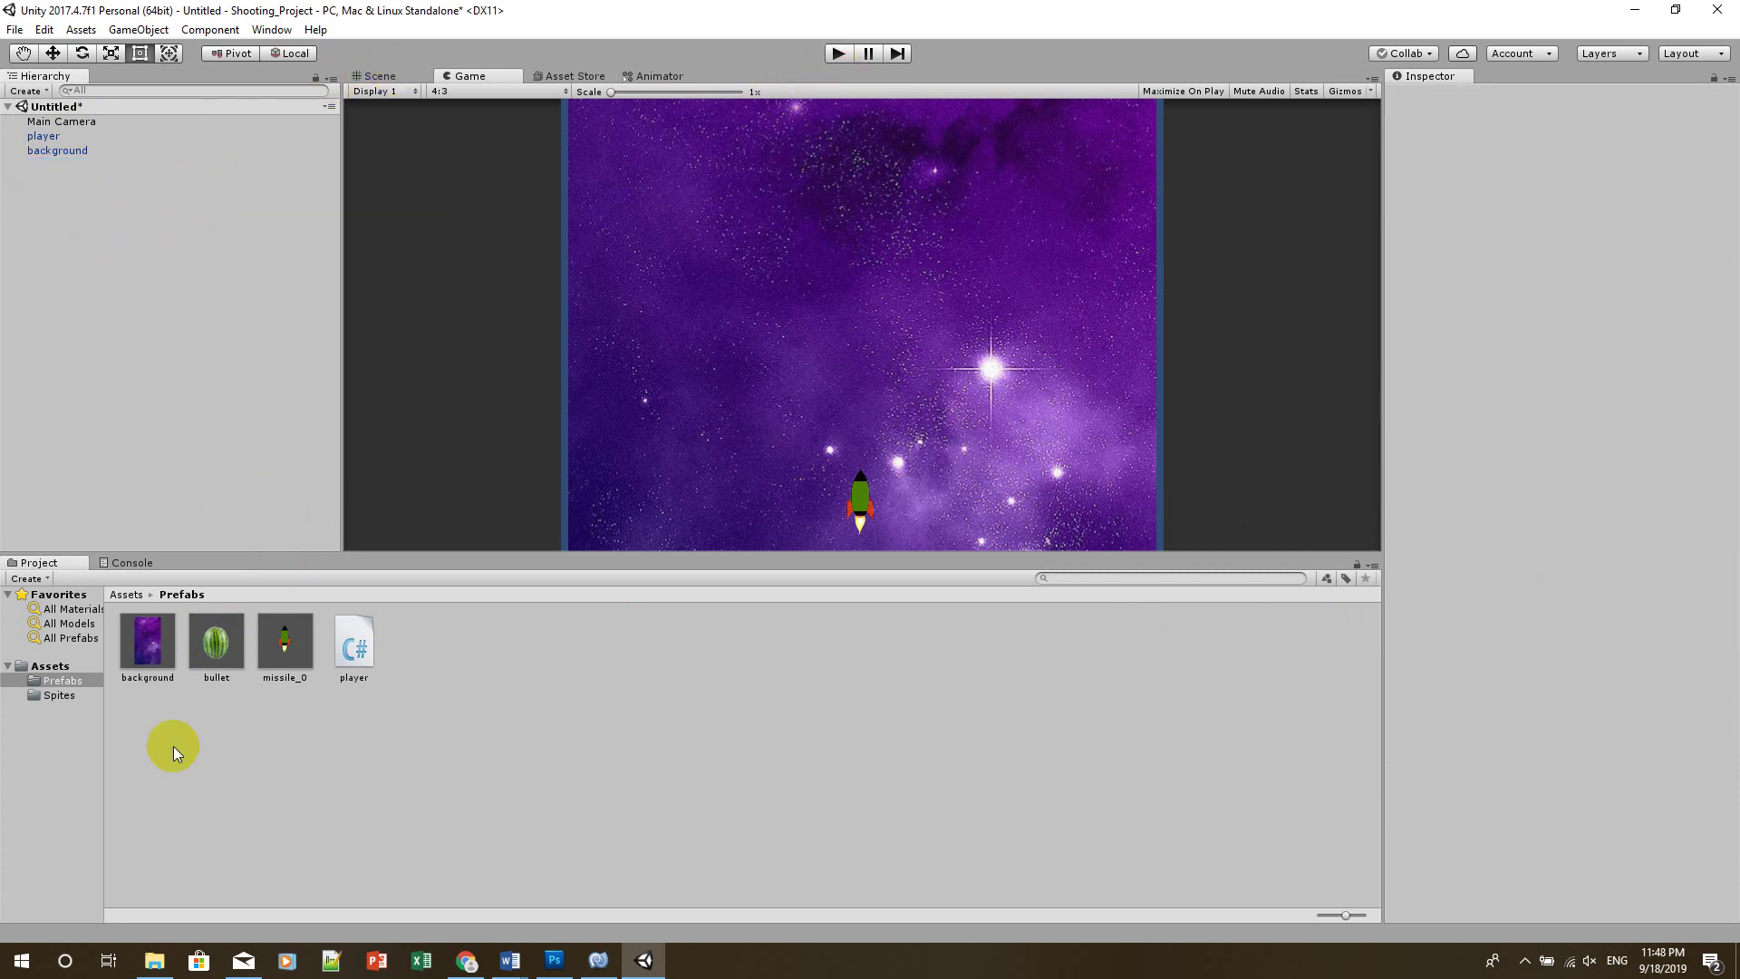
left_click_drag(223, 656, 127, 355)
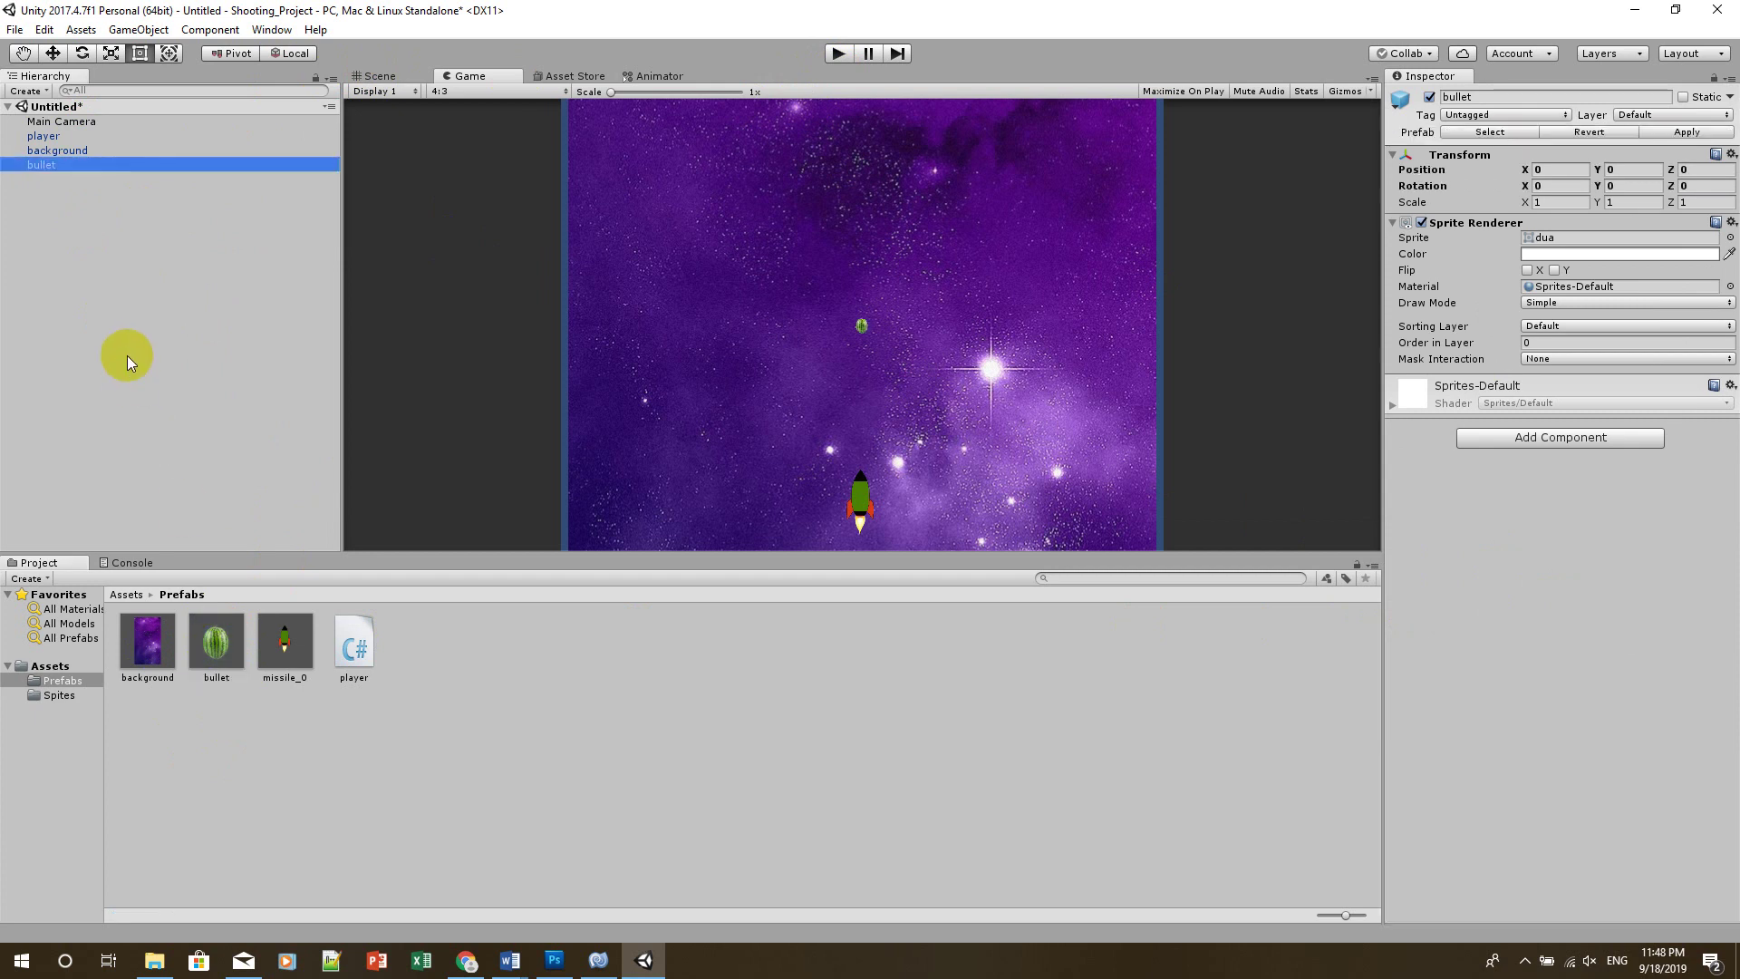
Add Rigidbody 2D and Box Collider 2D components to the bullet
left_click(1548, 442)
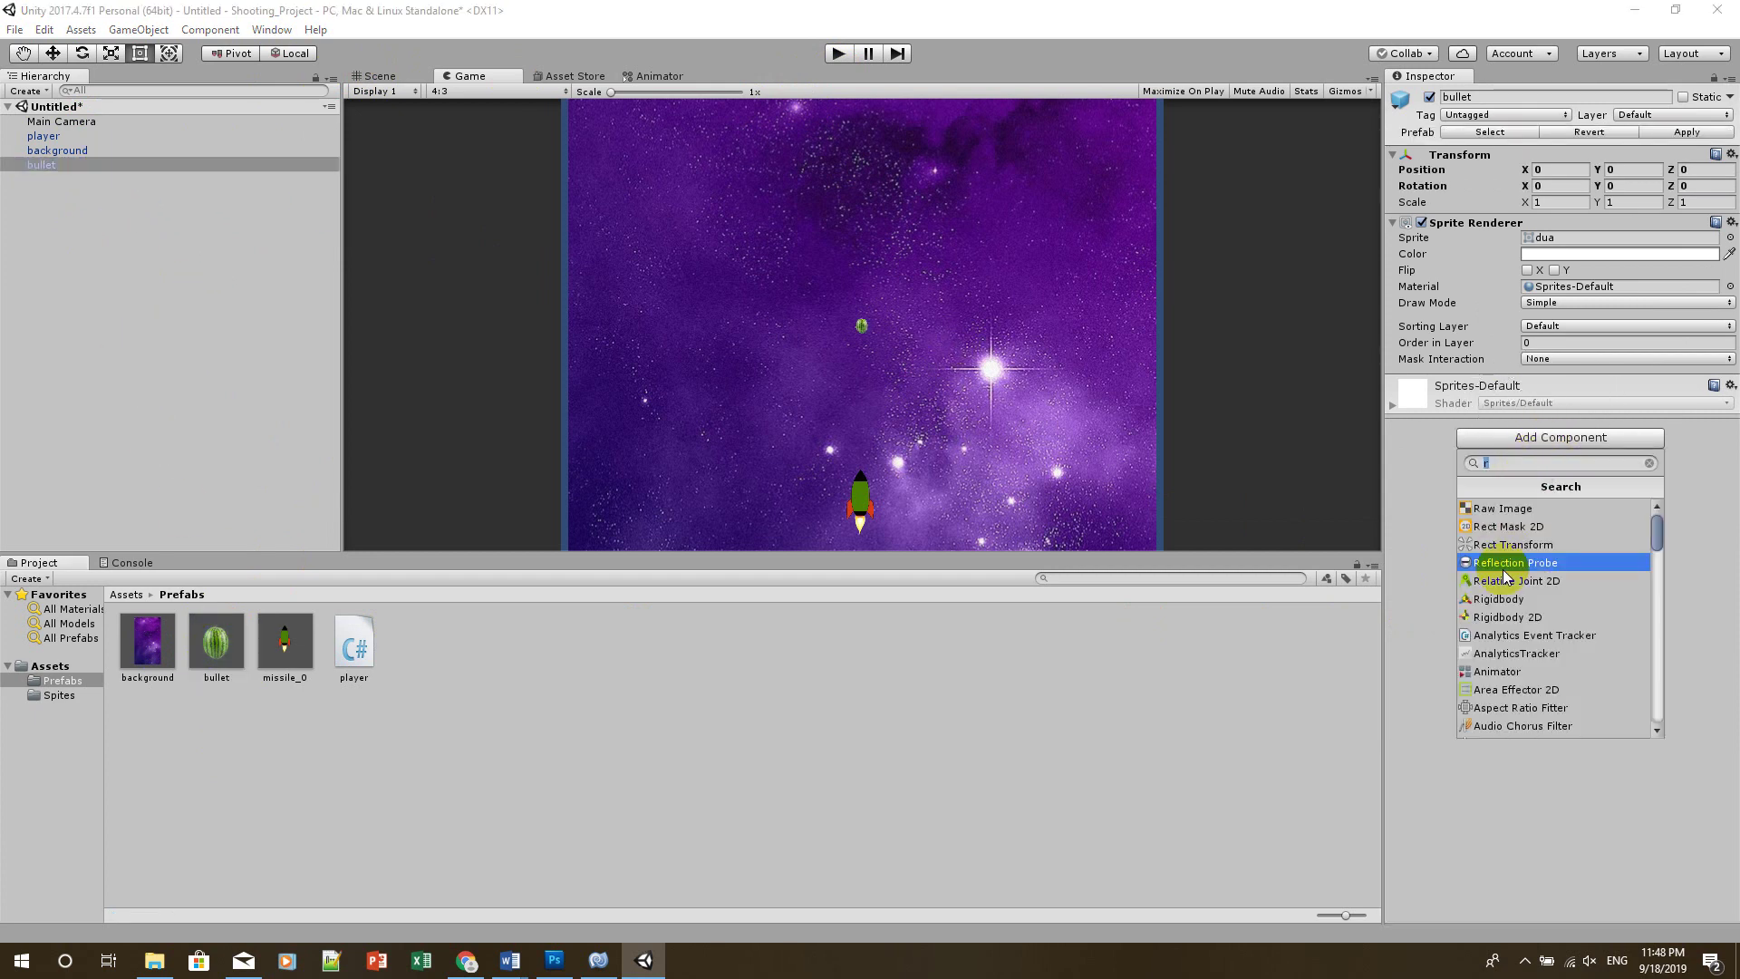
left_click(1511, 617)
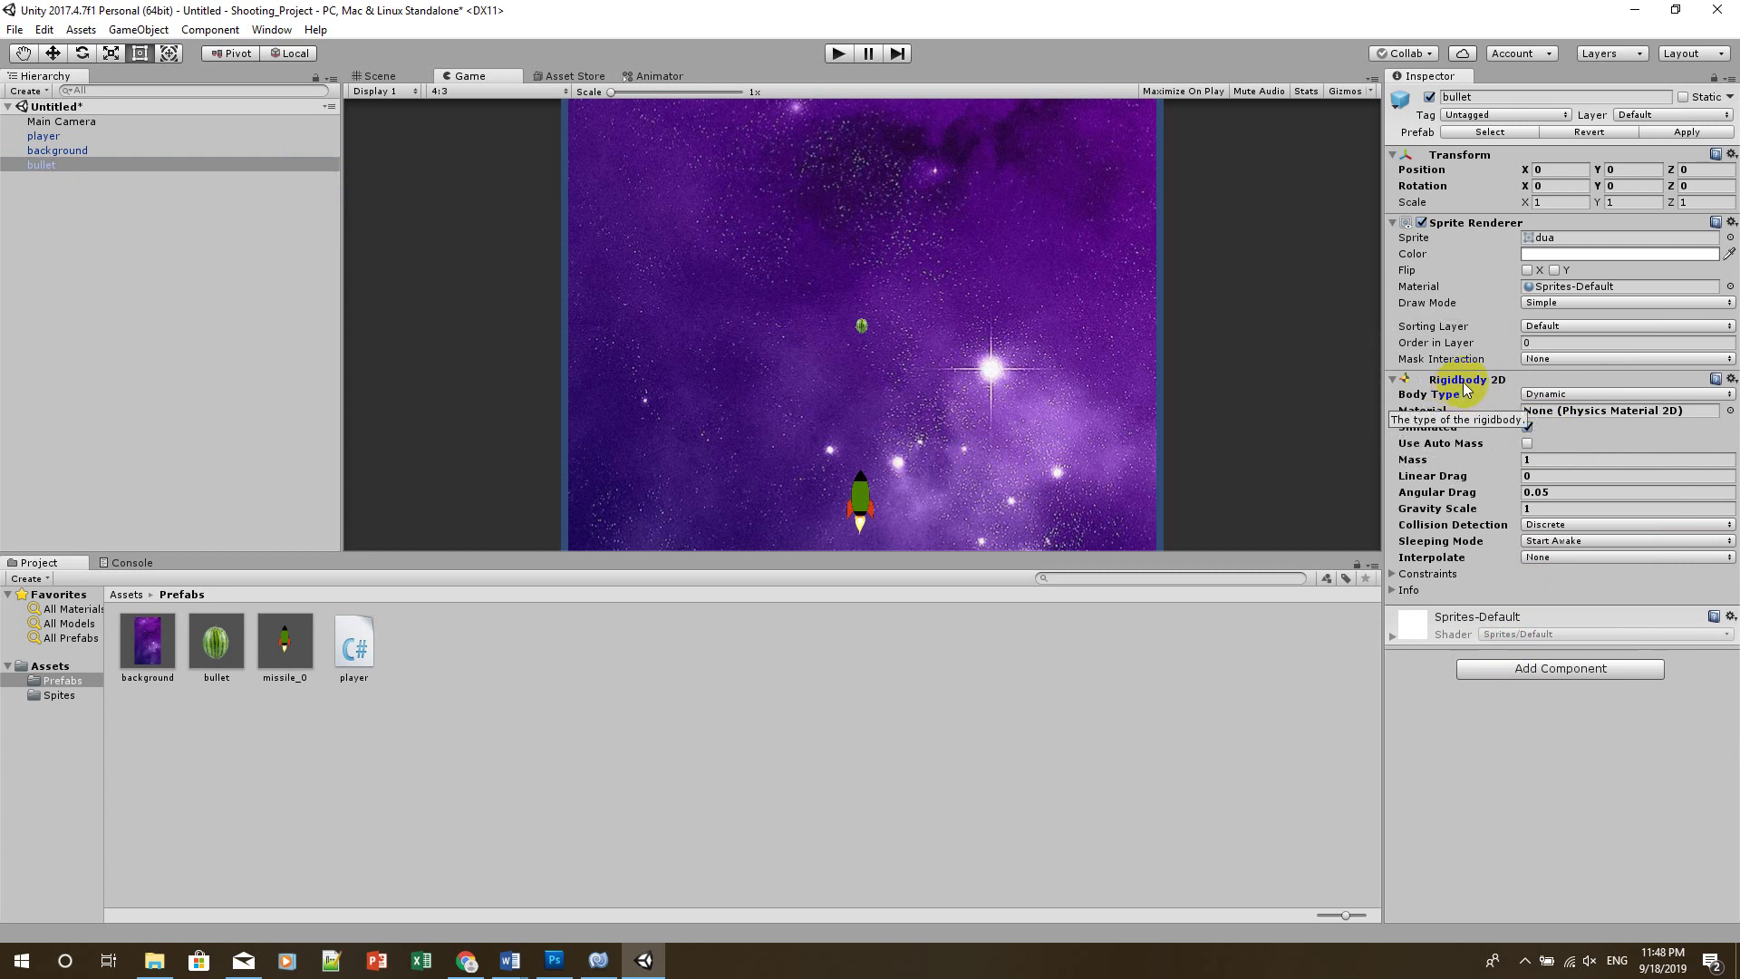
left_click(1558, 671)
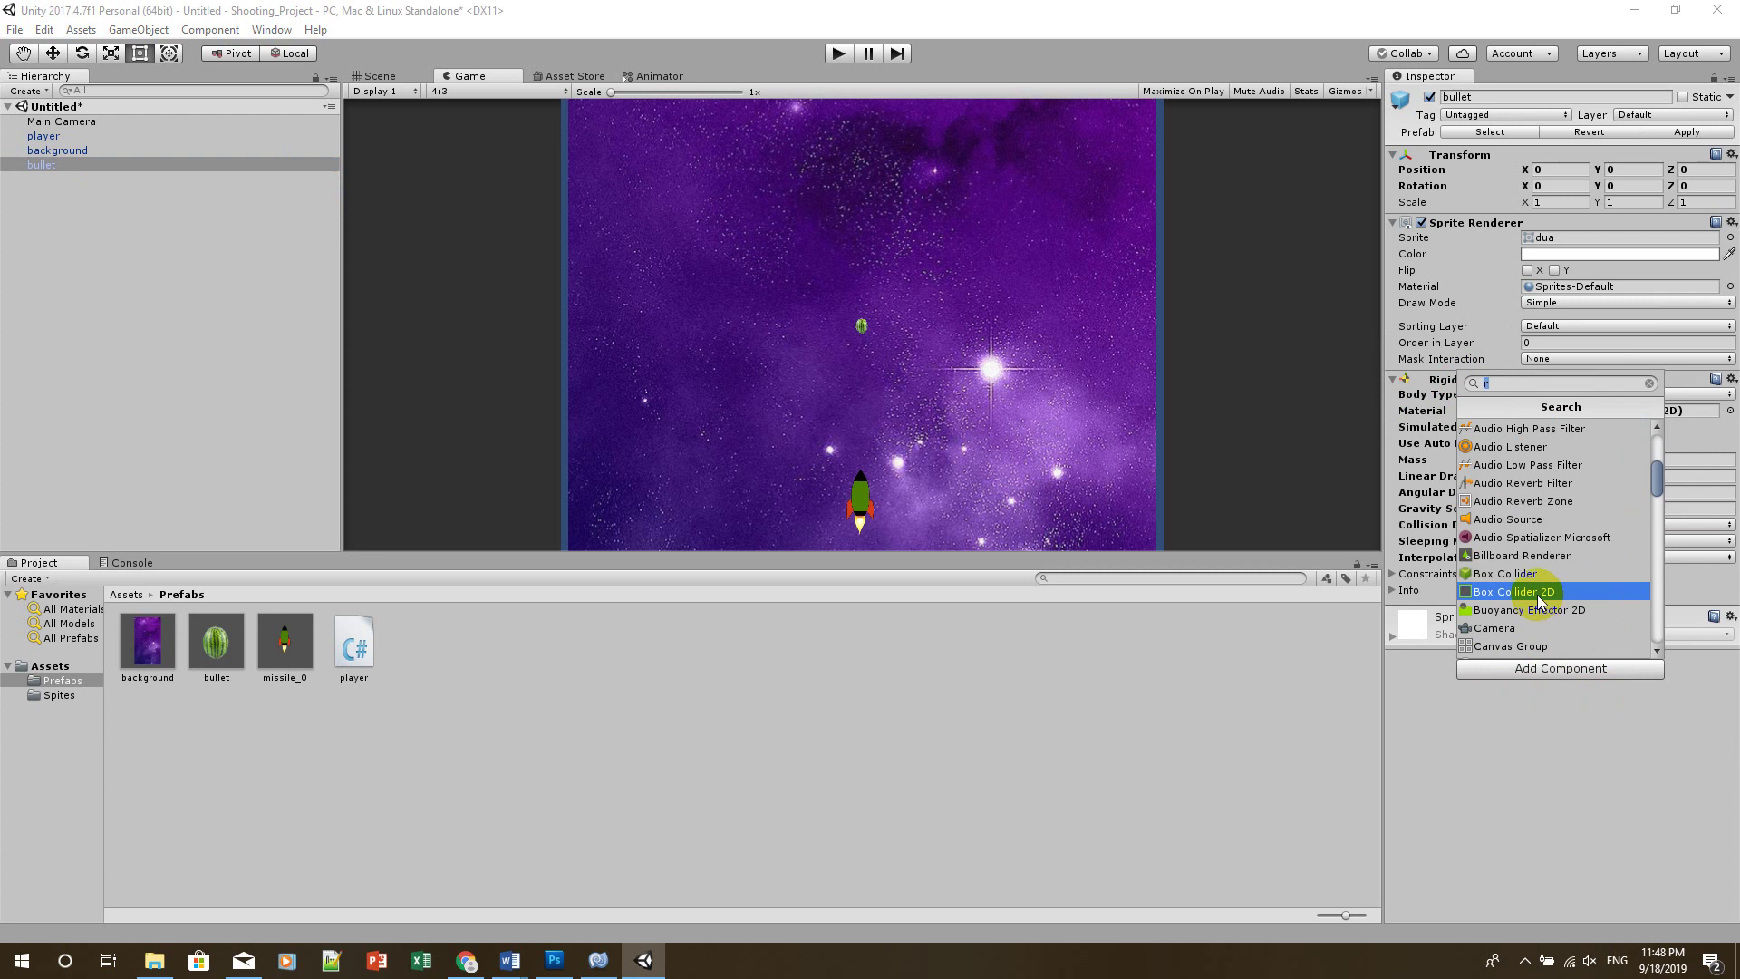
left_click(1539, 601)
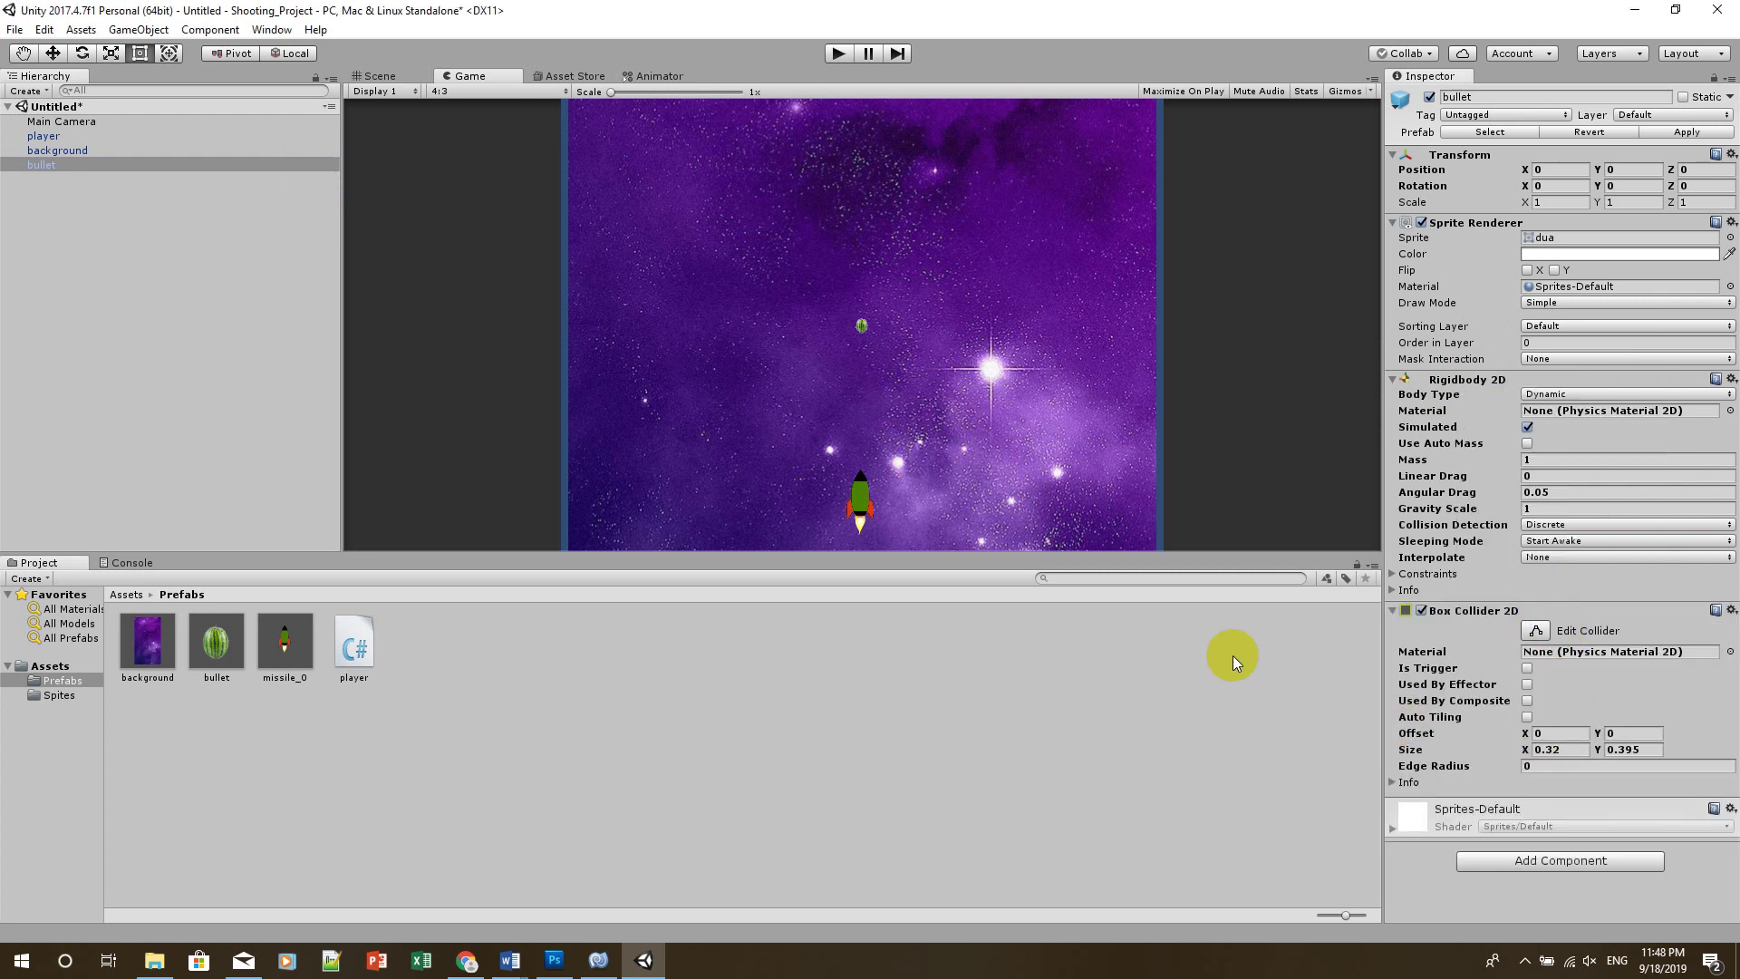
left_click(75, 220)
Save the physics bullet as prefab bullet 1, delete the old prefab, and assign bullet 1 to the player
left_click_drag(46, 164, 435, 671)
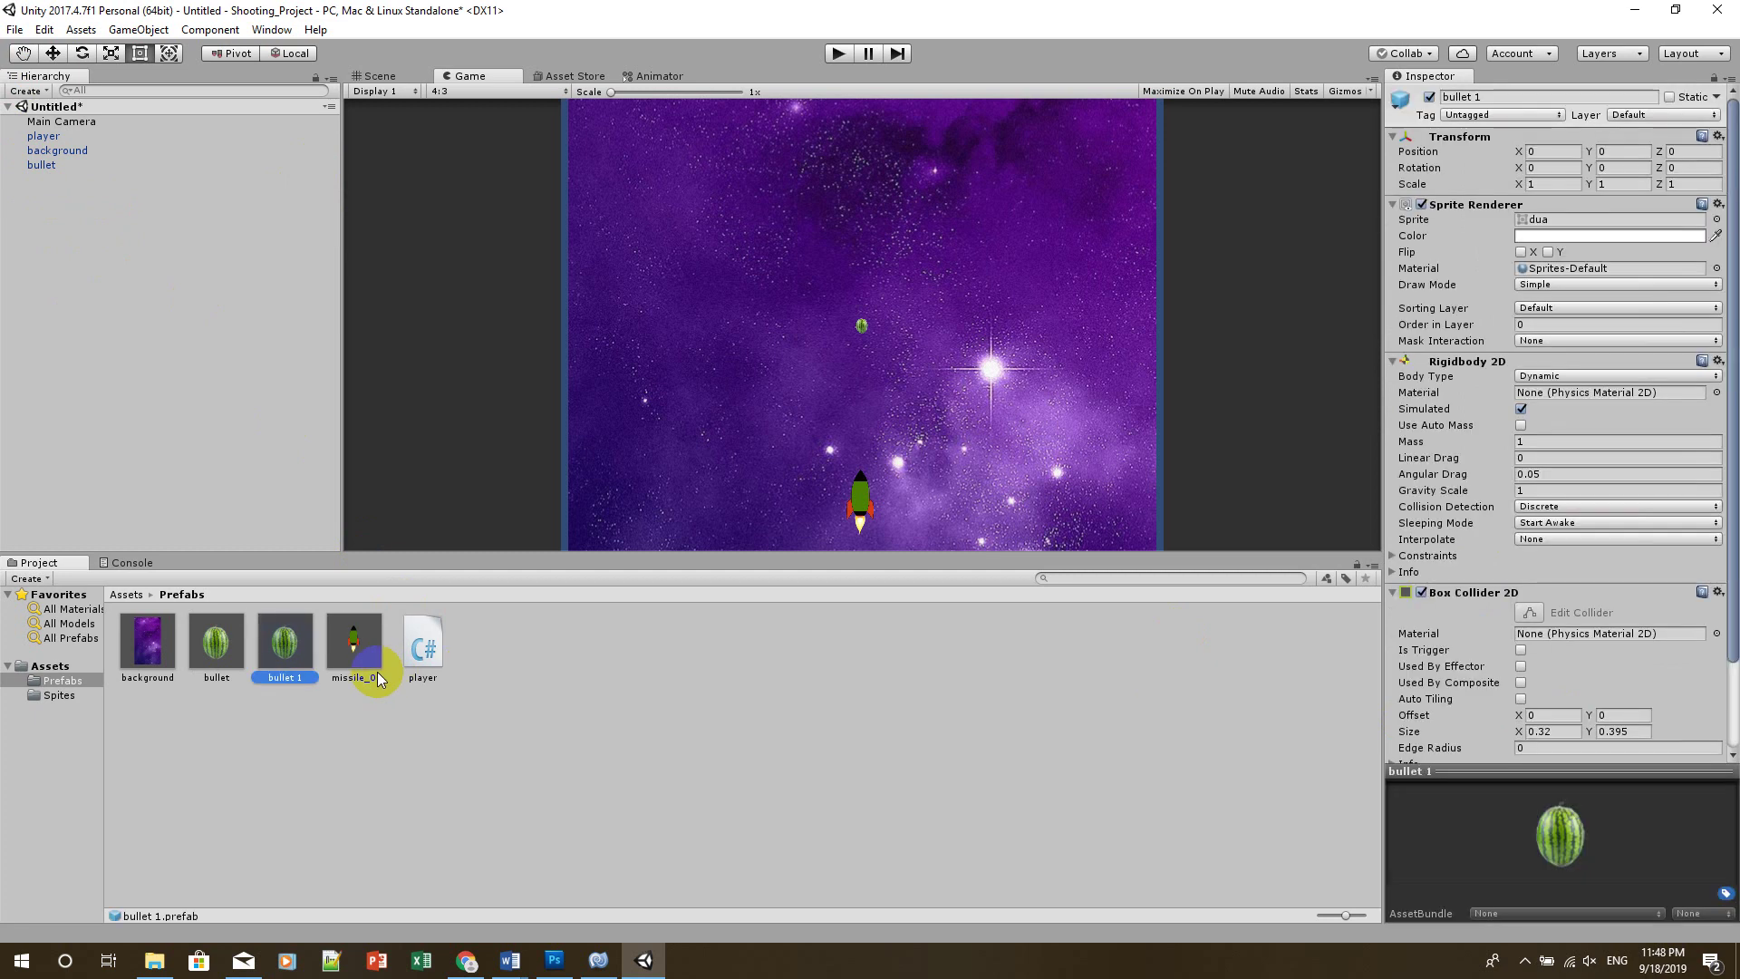
left_click(213, 654)
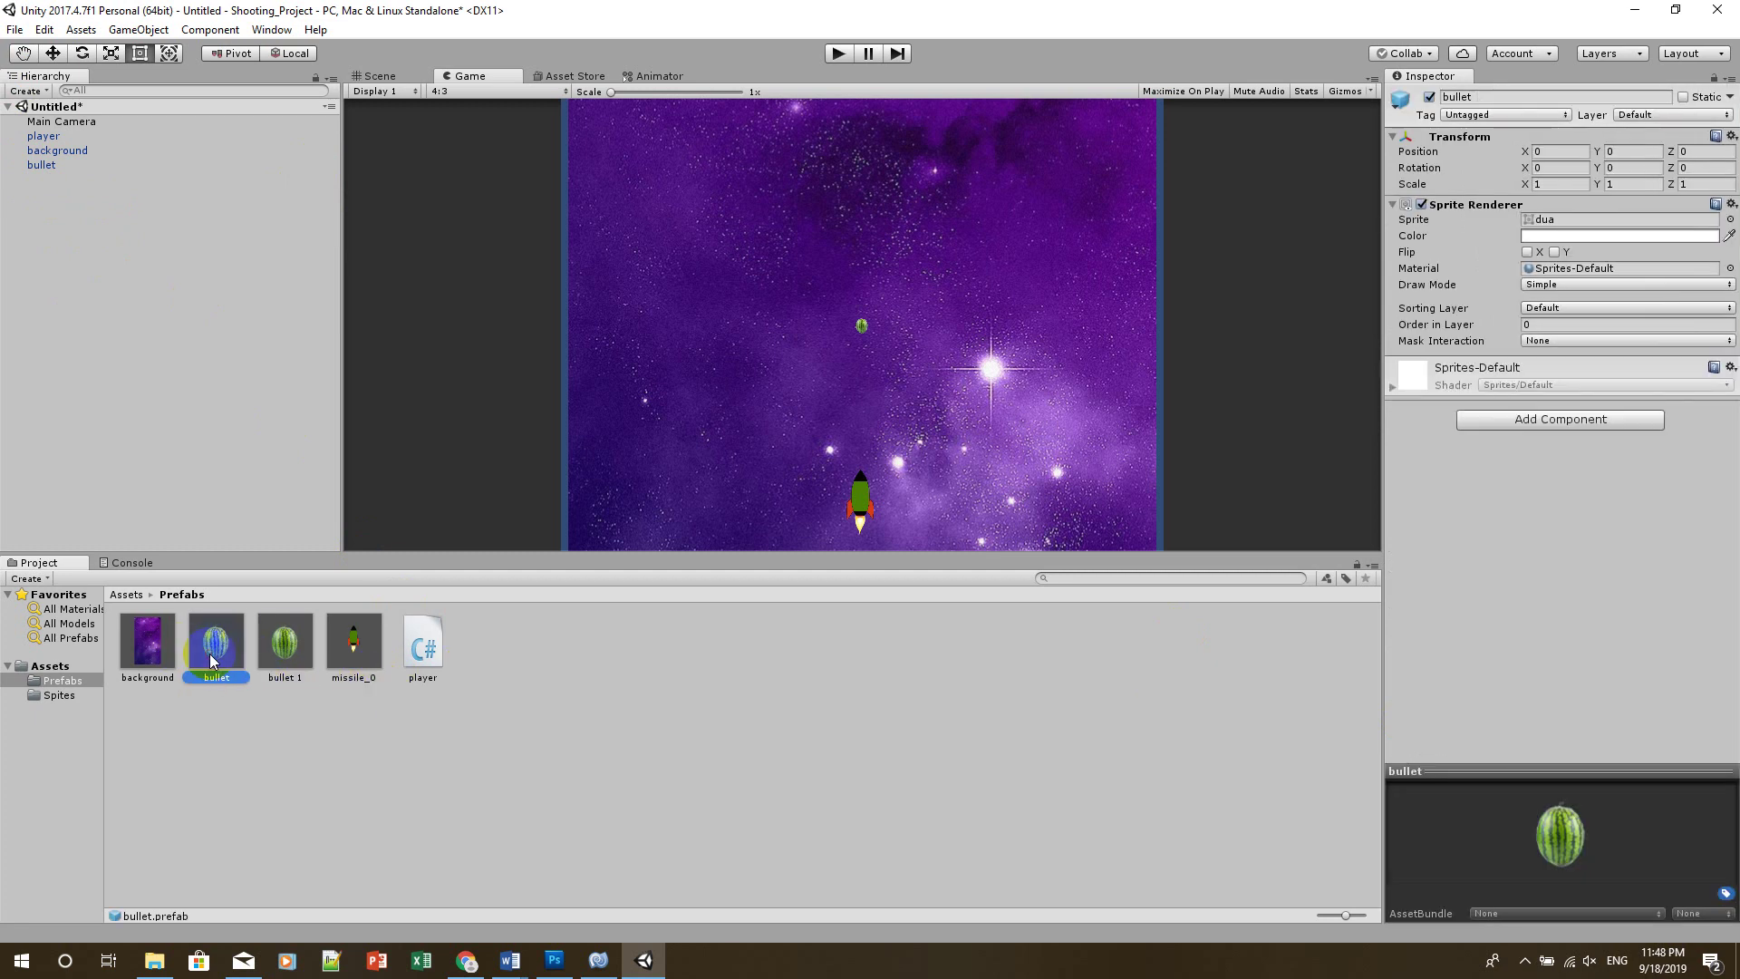
key("Delete")
left_click(922, 518)
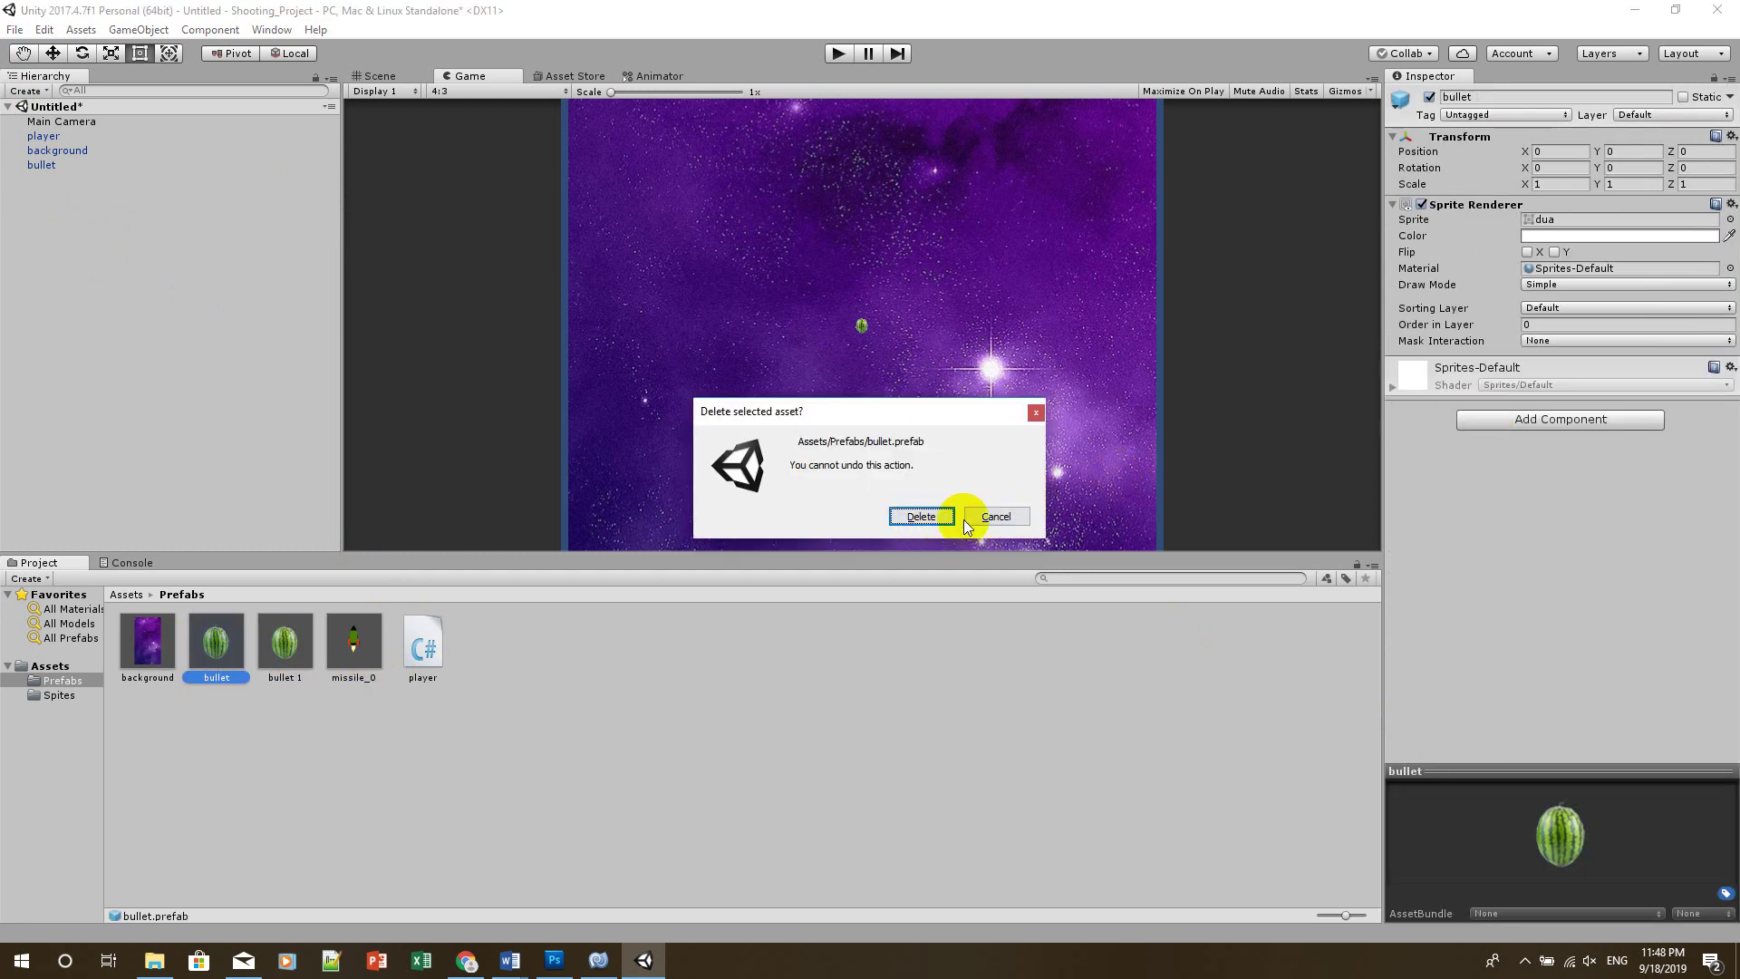
left_click(922, 518)
left_click(209, 626)
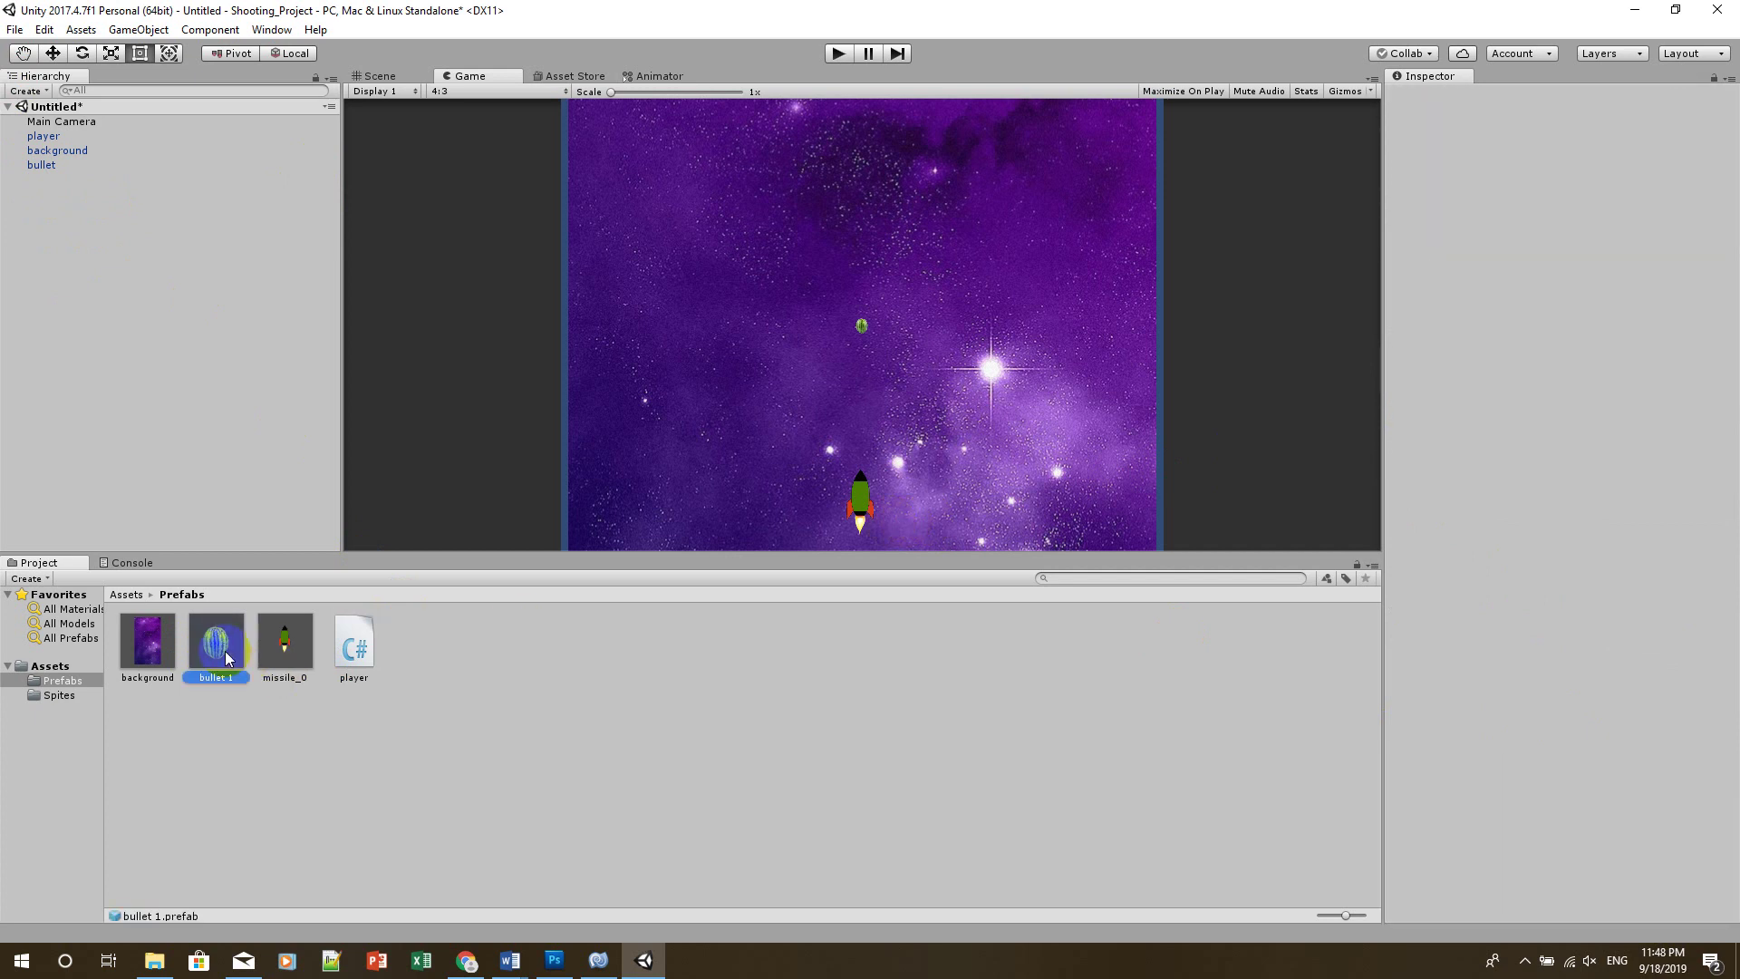
left_click(44, 136)
mouse_move(215, 637)
left_mouse_down()
mouse_move(231, 653)
mouse_move(1577, 587)
left_mouse_up()
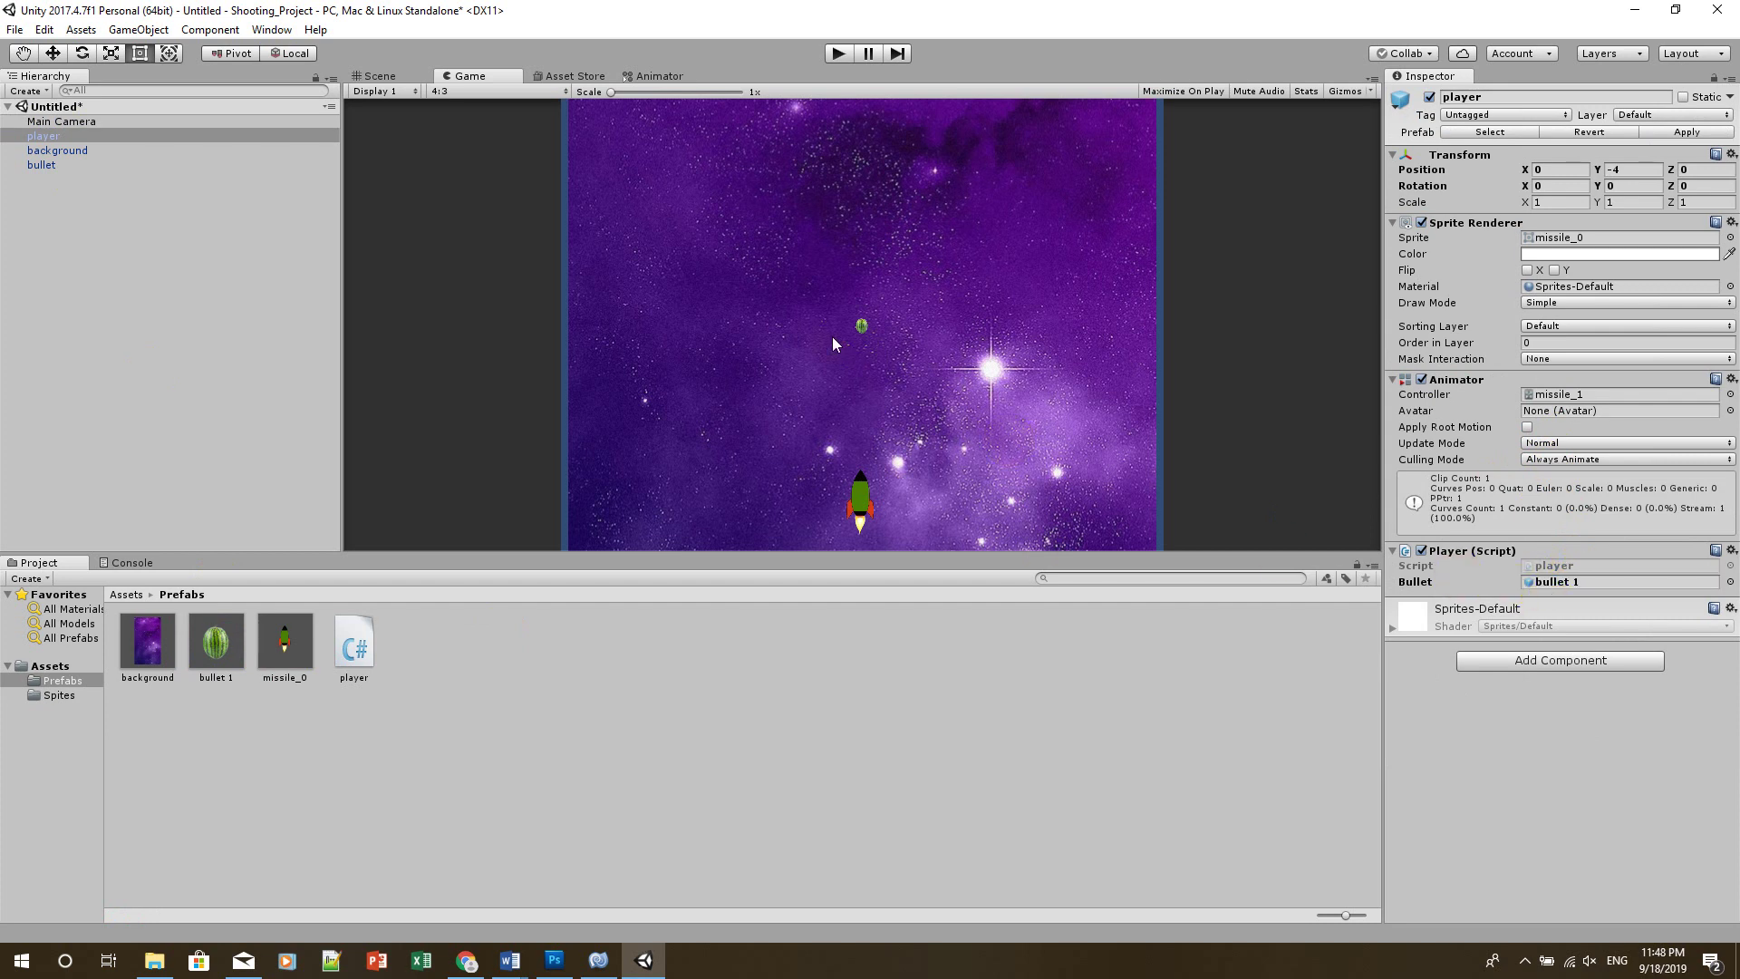
left_click(839, 54)
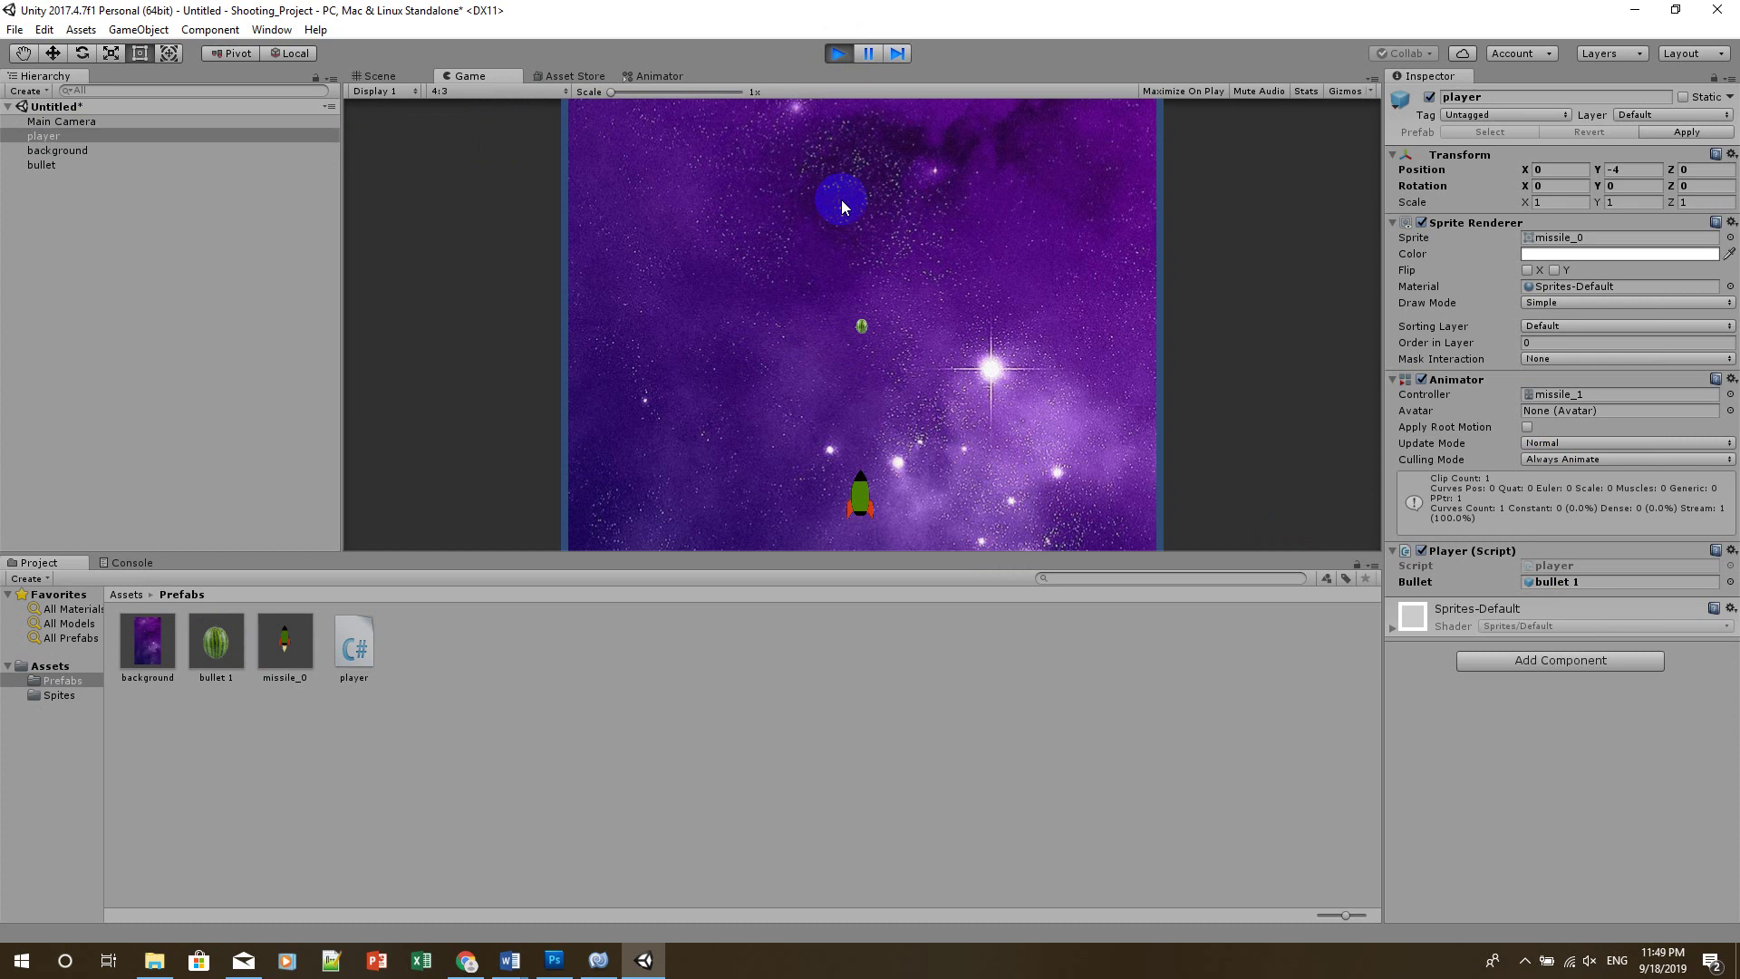
key("space")
key("Right")
key("Left")
key("Left")
key("space")
key("space")
key("space")
key("Up")
key("space")
key("Right")
key("space")
key("space")
key("space")
key("space")
key("Right")
key("space")
key("space")
key("Left")
key("space")
key("space")
key("space")
key("Right")
key("space")
key("space")
key("space")
key("space")
key("space")
key("Left")
key("space")
key("Left")
key("space")
key("space")
key("space")
key("Right")
key("Down")
key("Left")
key("Up")
key("Right")
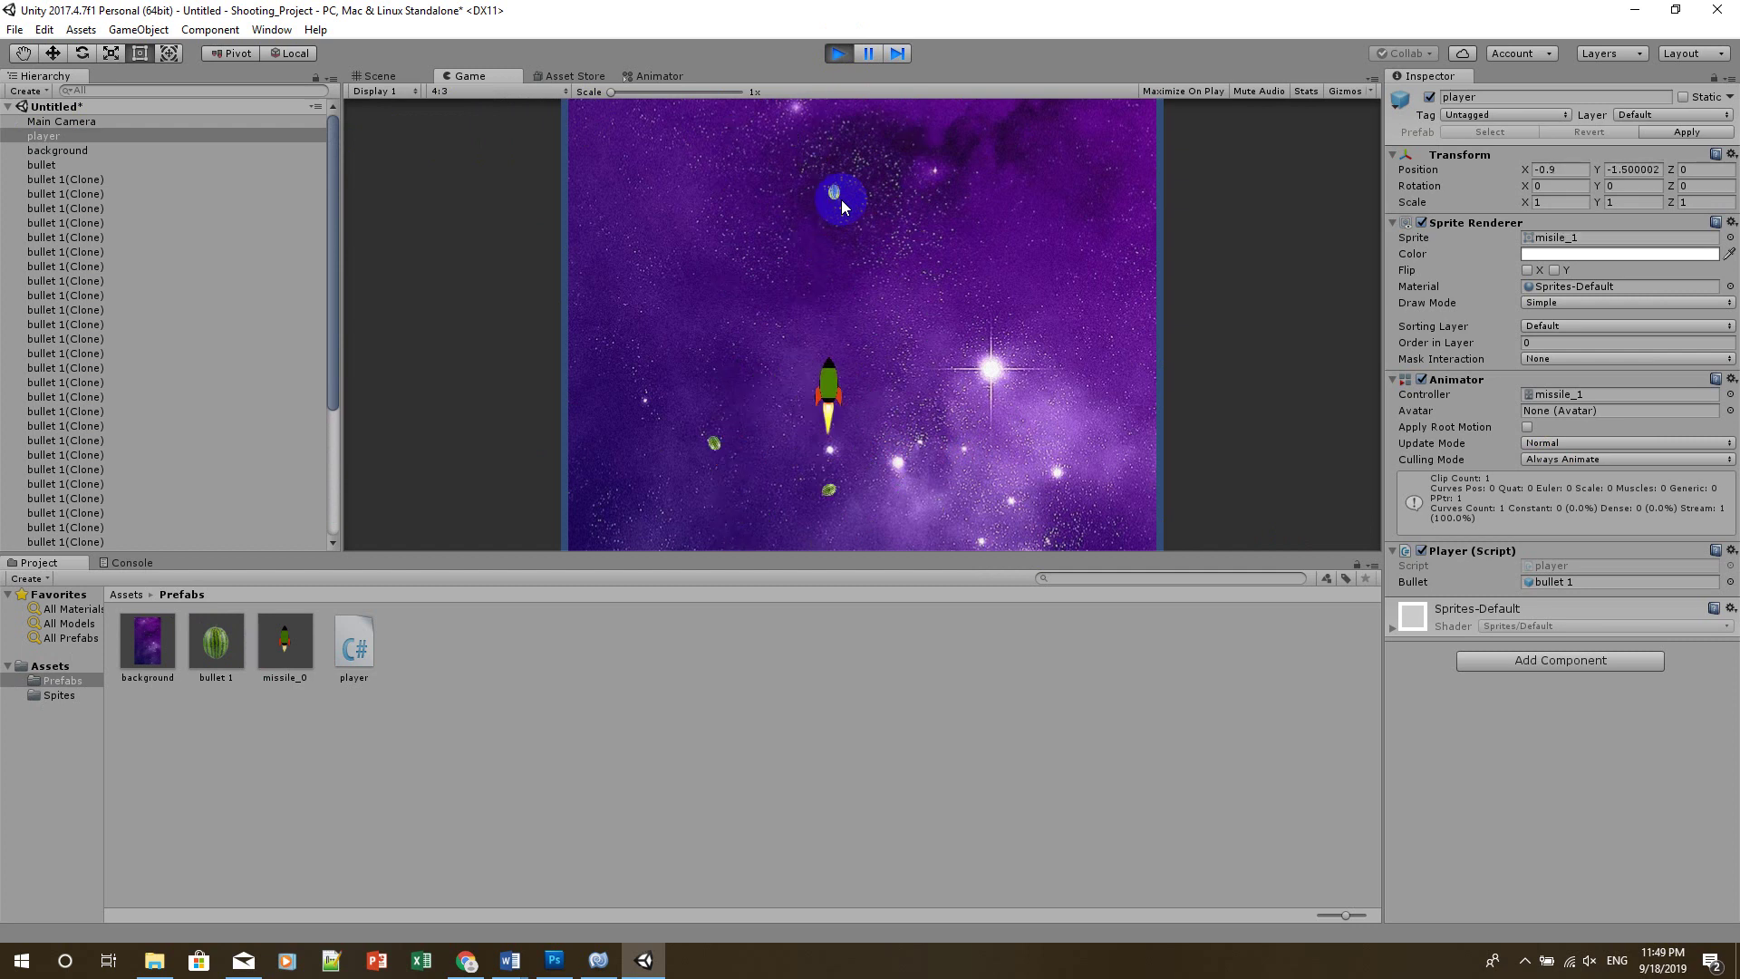
key("Right")
key("Right")
key("Left")
key("Left")
key("Right")
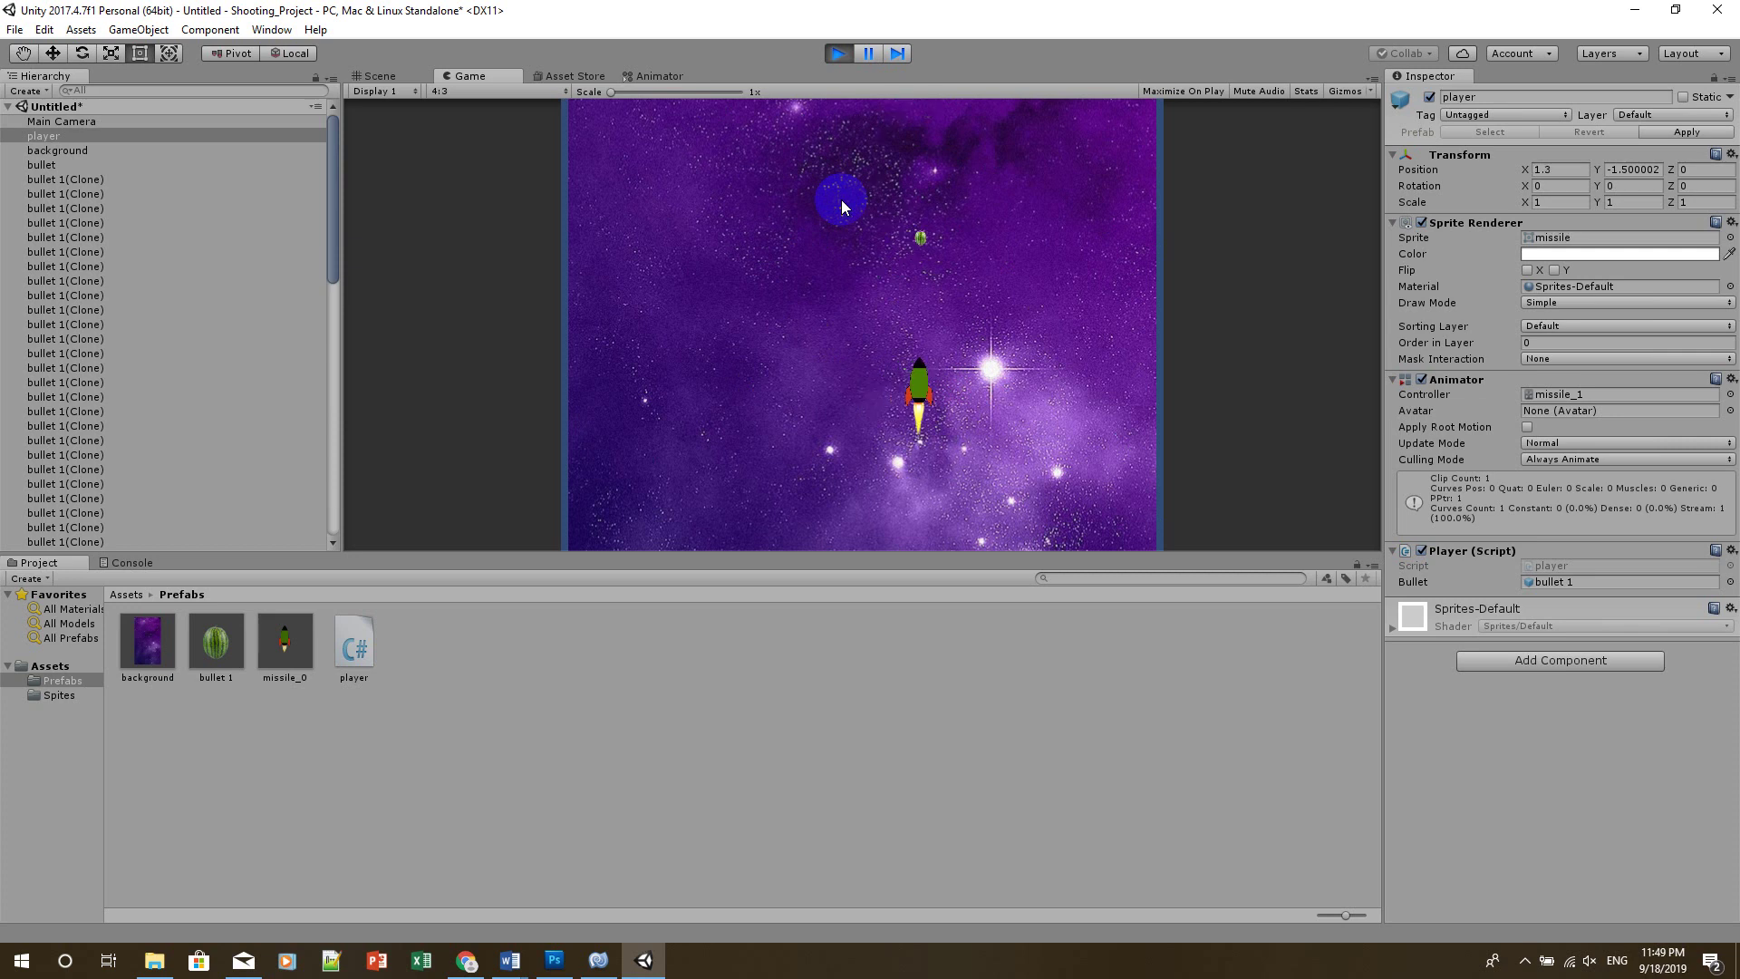
left_click(838, 52)
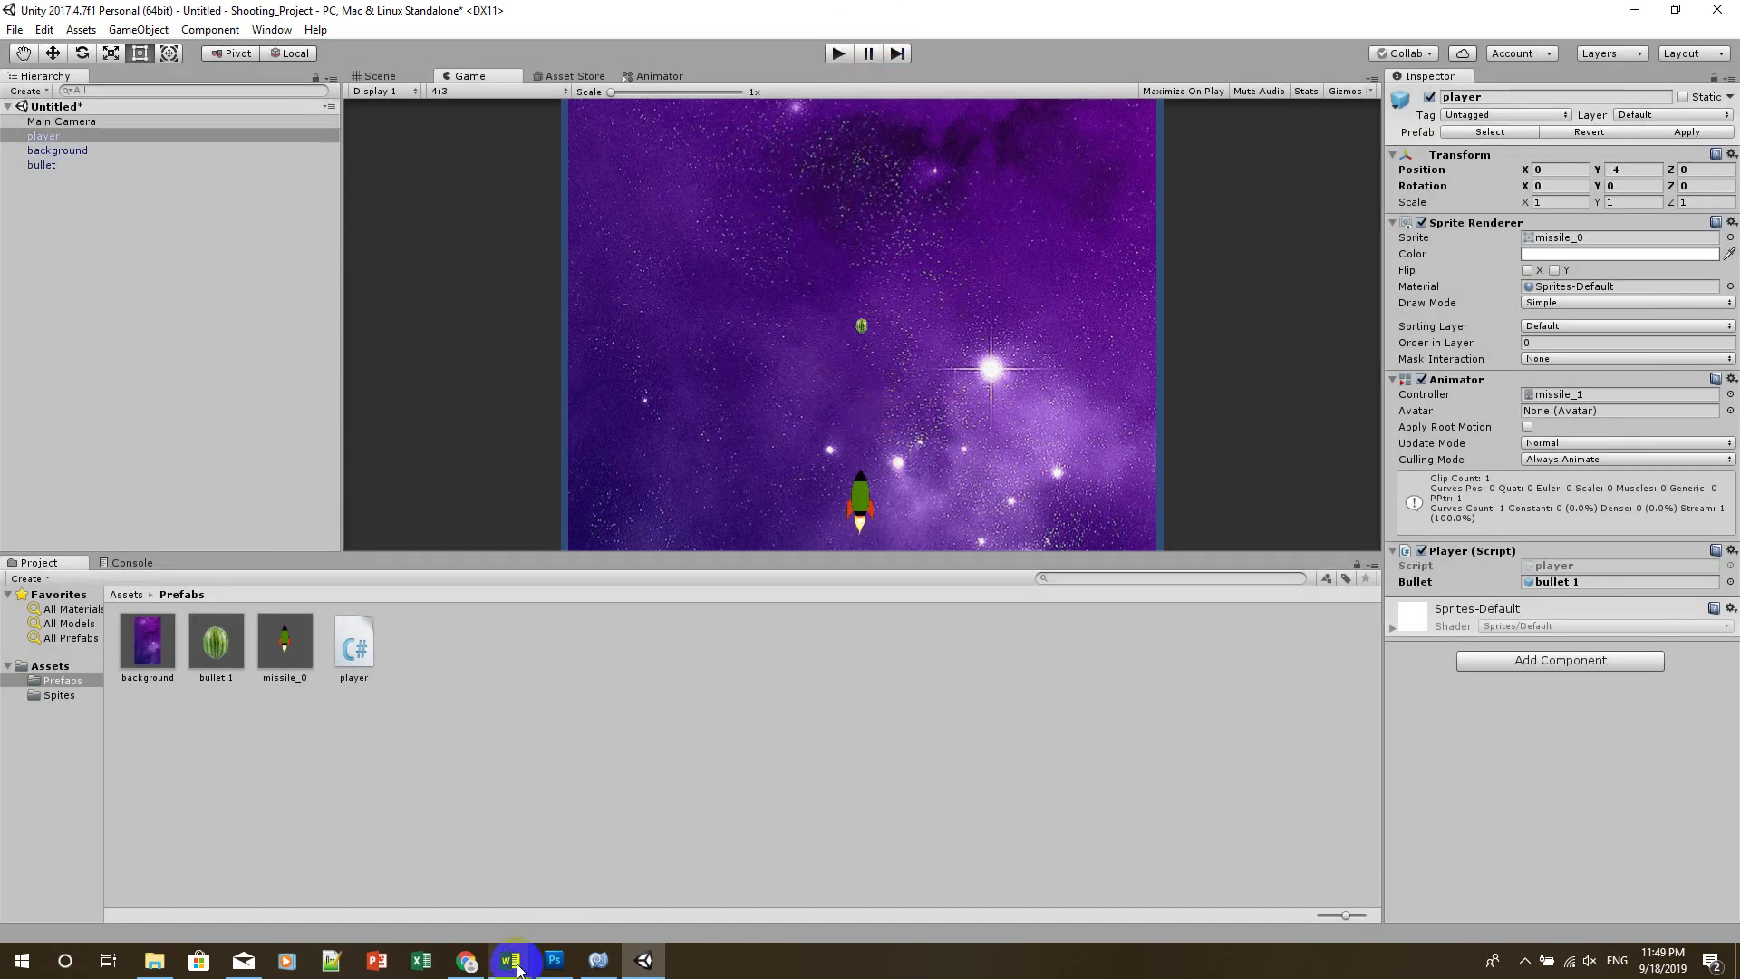
Add the closing line 'Thank you' to the Word tutorial
mouse_move(509, 959)
left_click(417, 905)
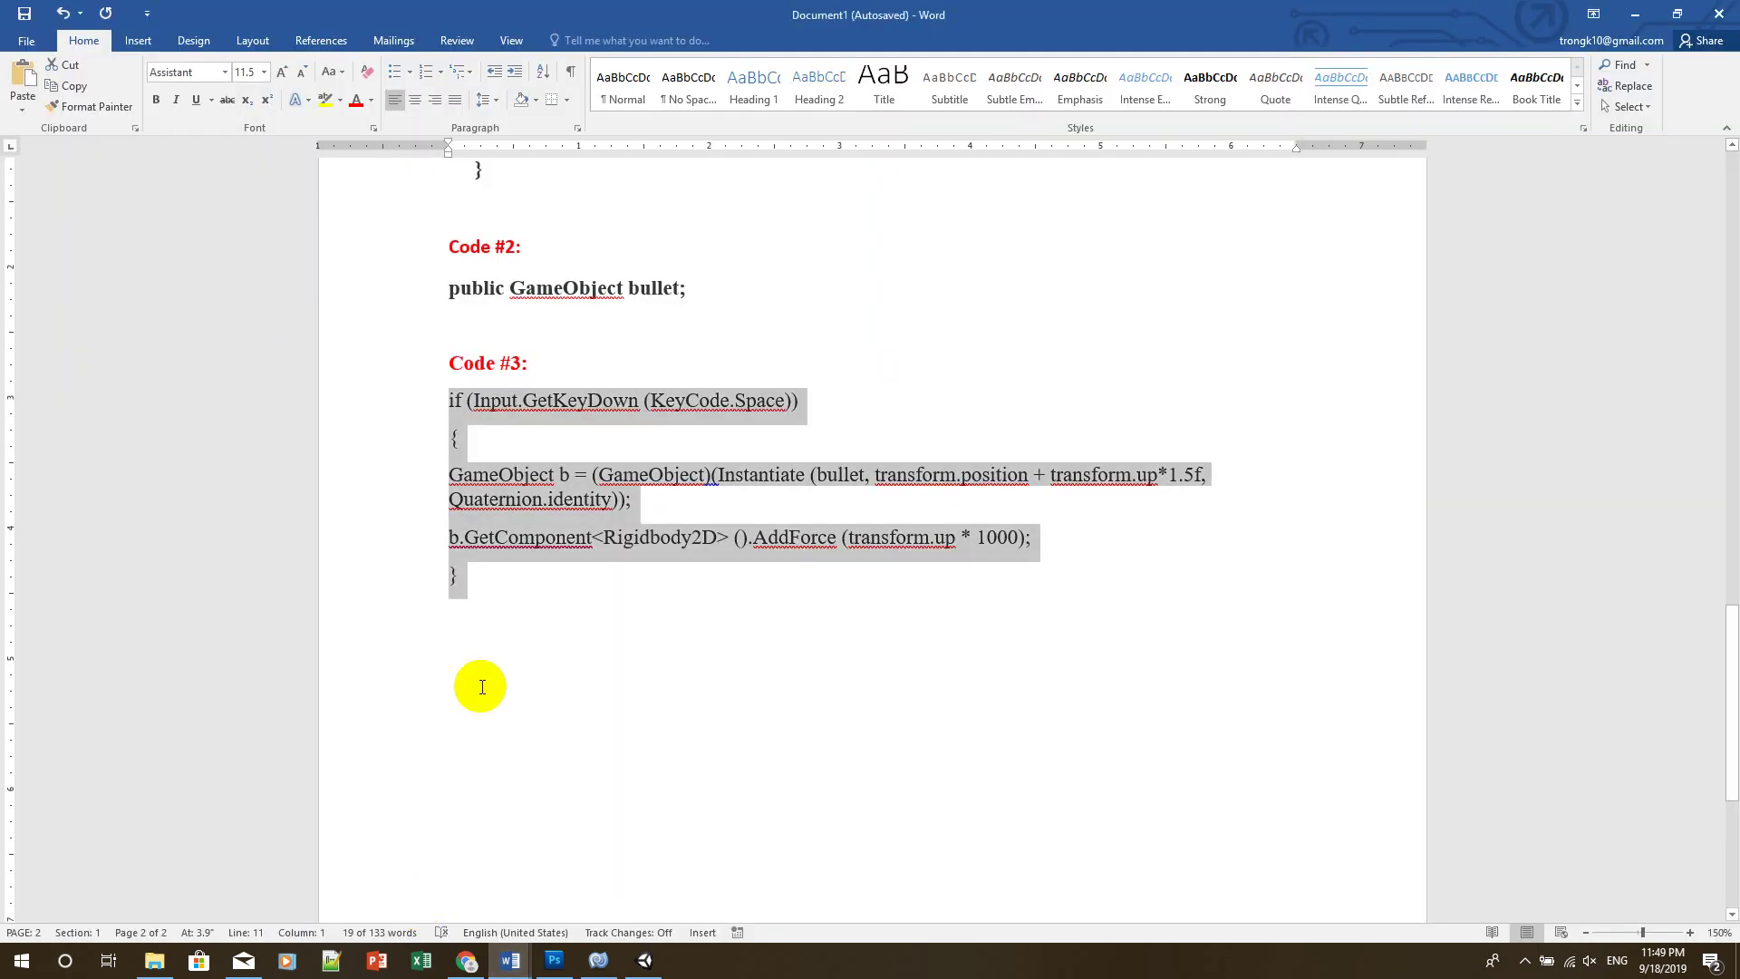
left_click(489, 640)
scroll(494, 638, "up", 1)
scroll(489, 640, "up", 5)
scroll(480, 641, "up", 3)
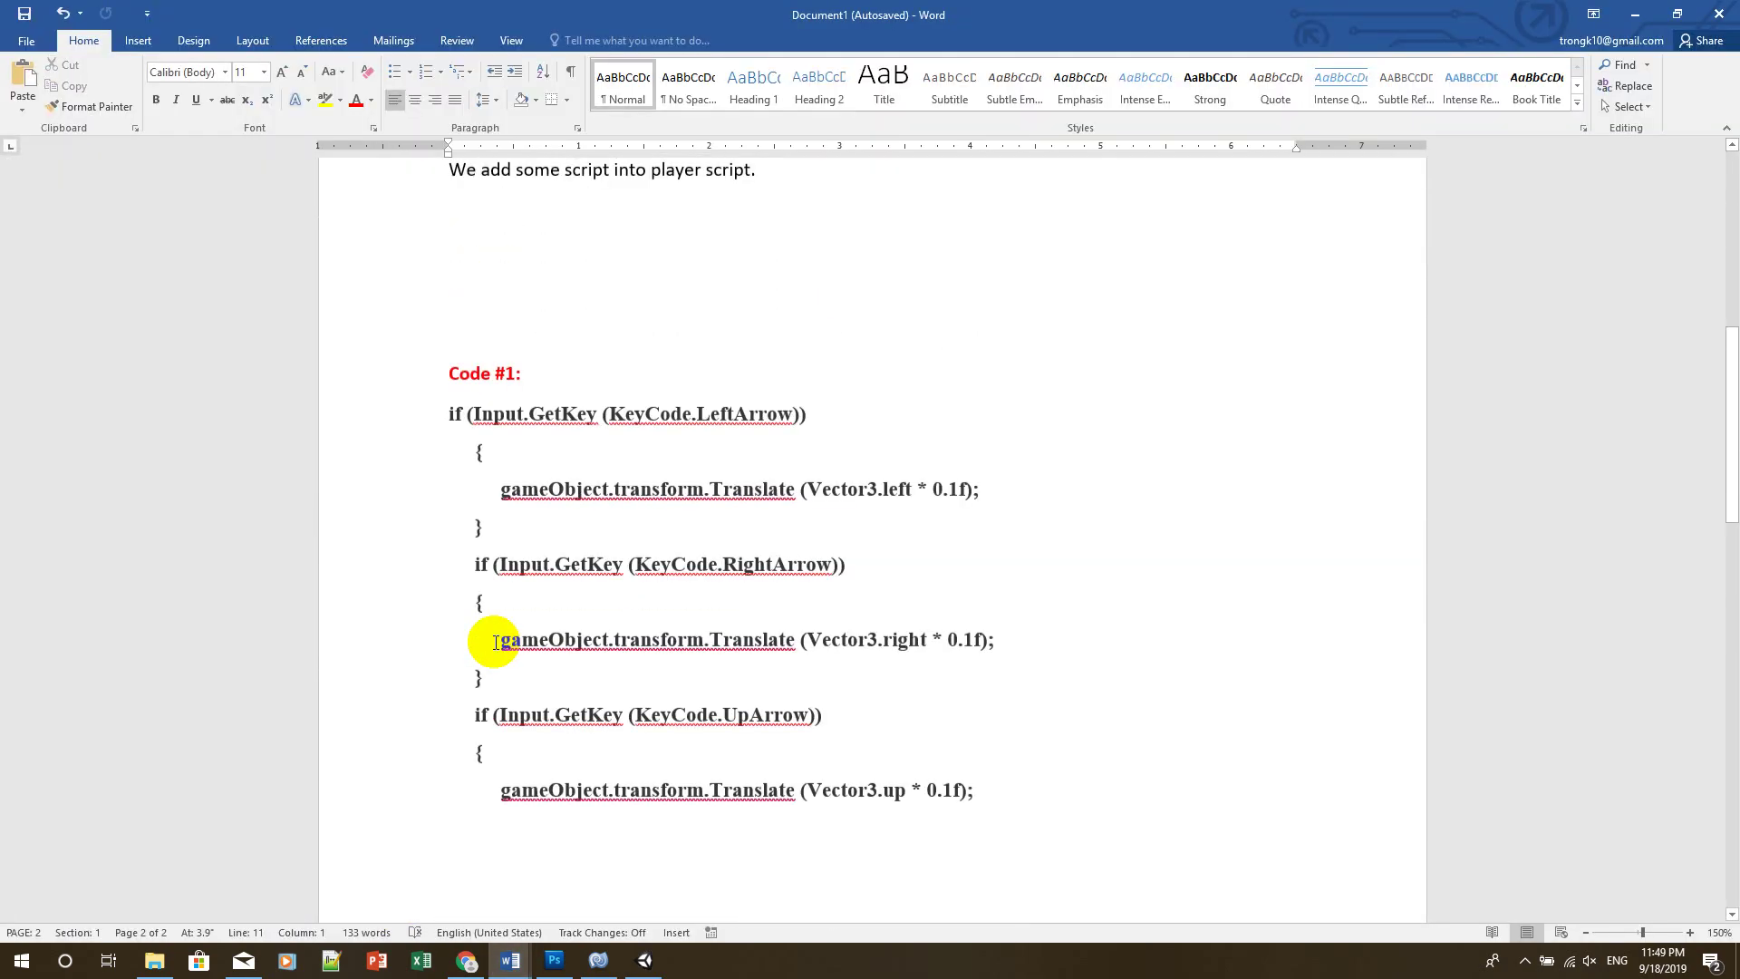
scroll(478, 630, "up", 4)
type("Thank you")
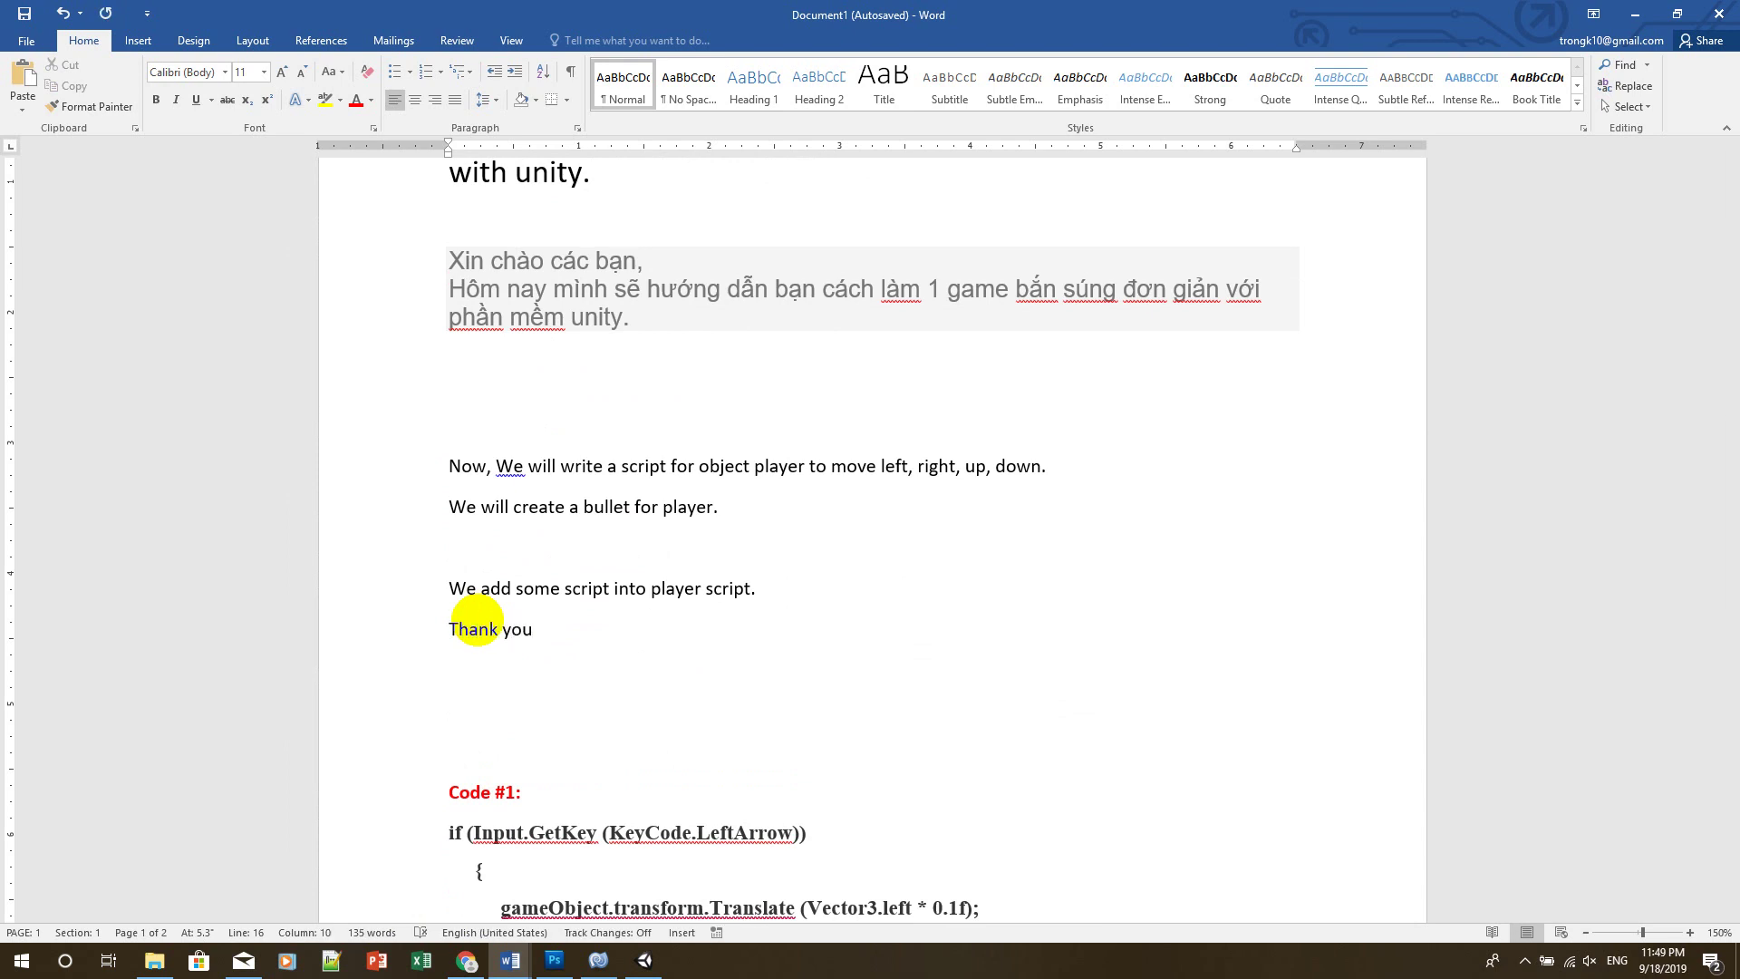
key("Return")
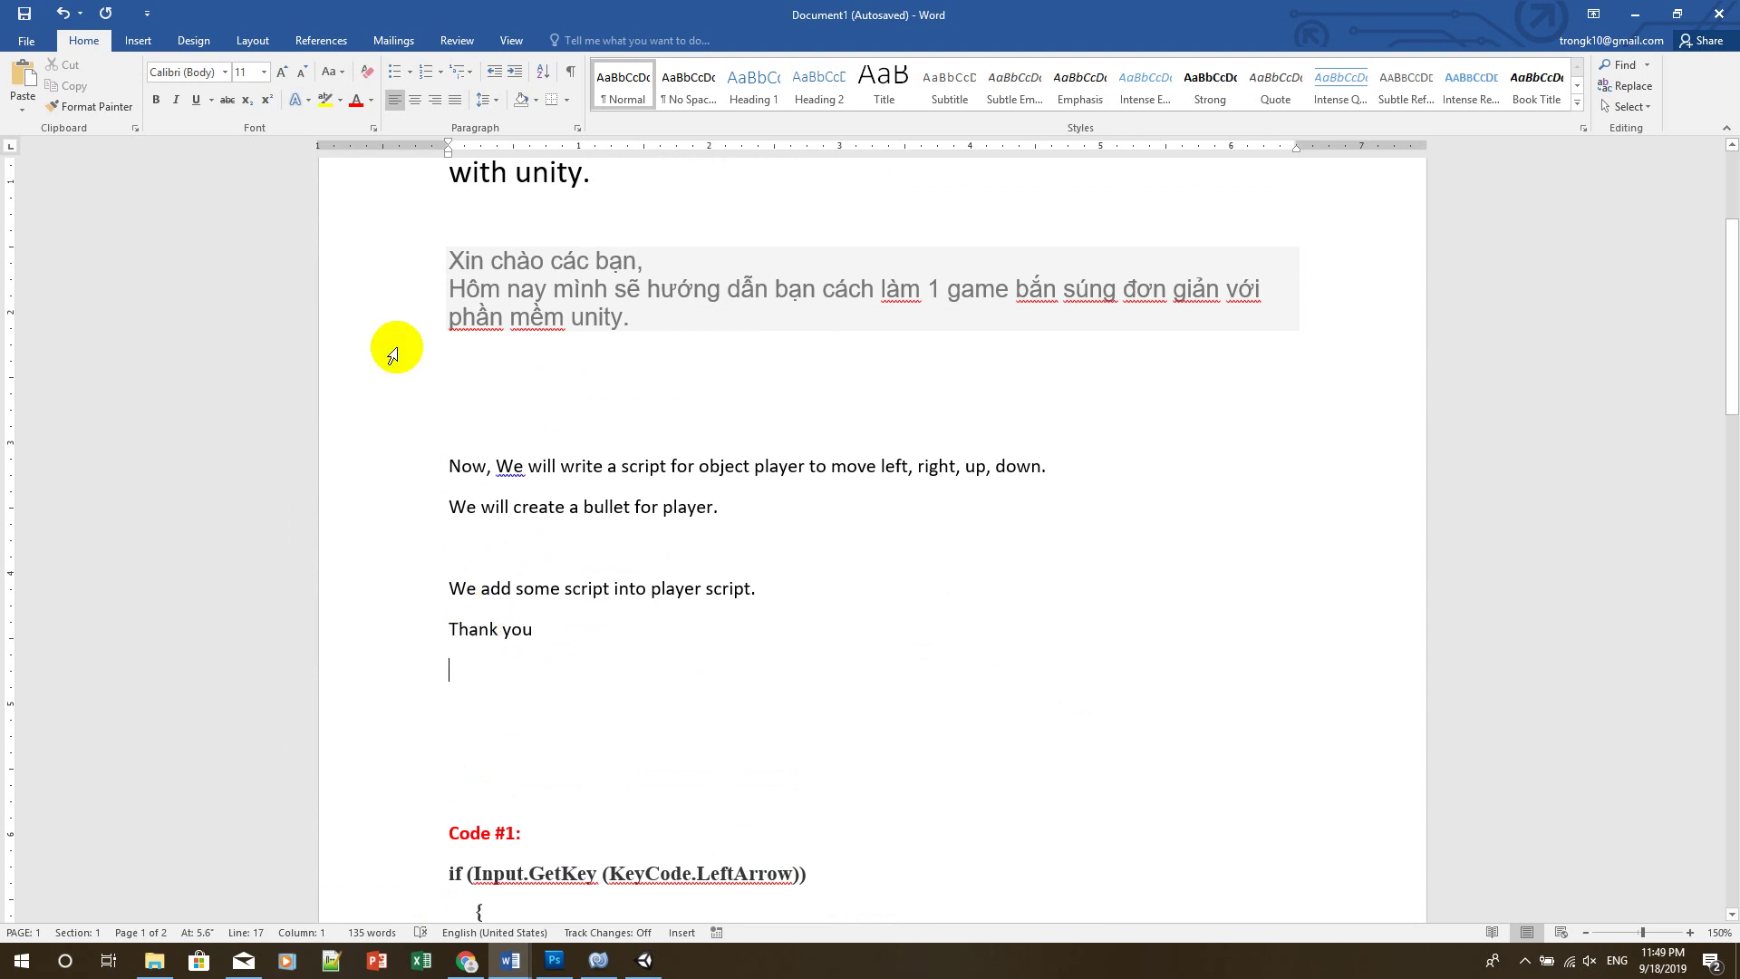
Type 'Please press subscribe to', correcting the misspelled subcribe to subscribe
type("Please press subcribe")
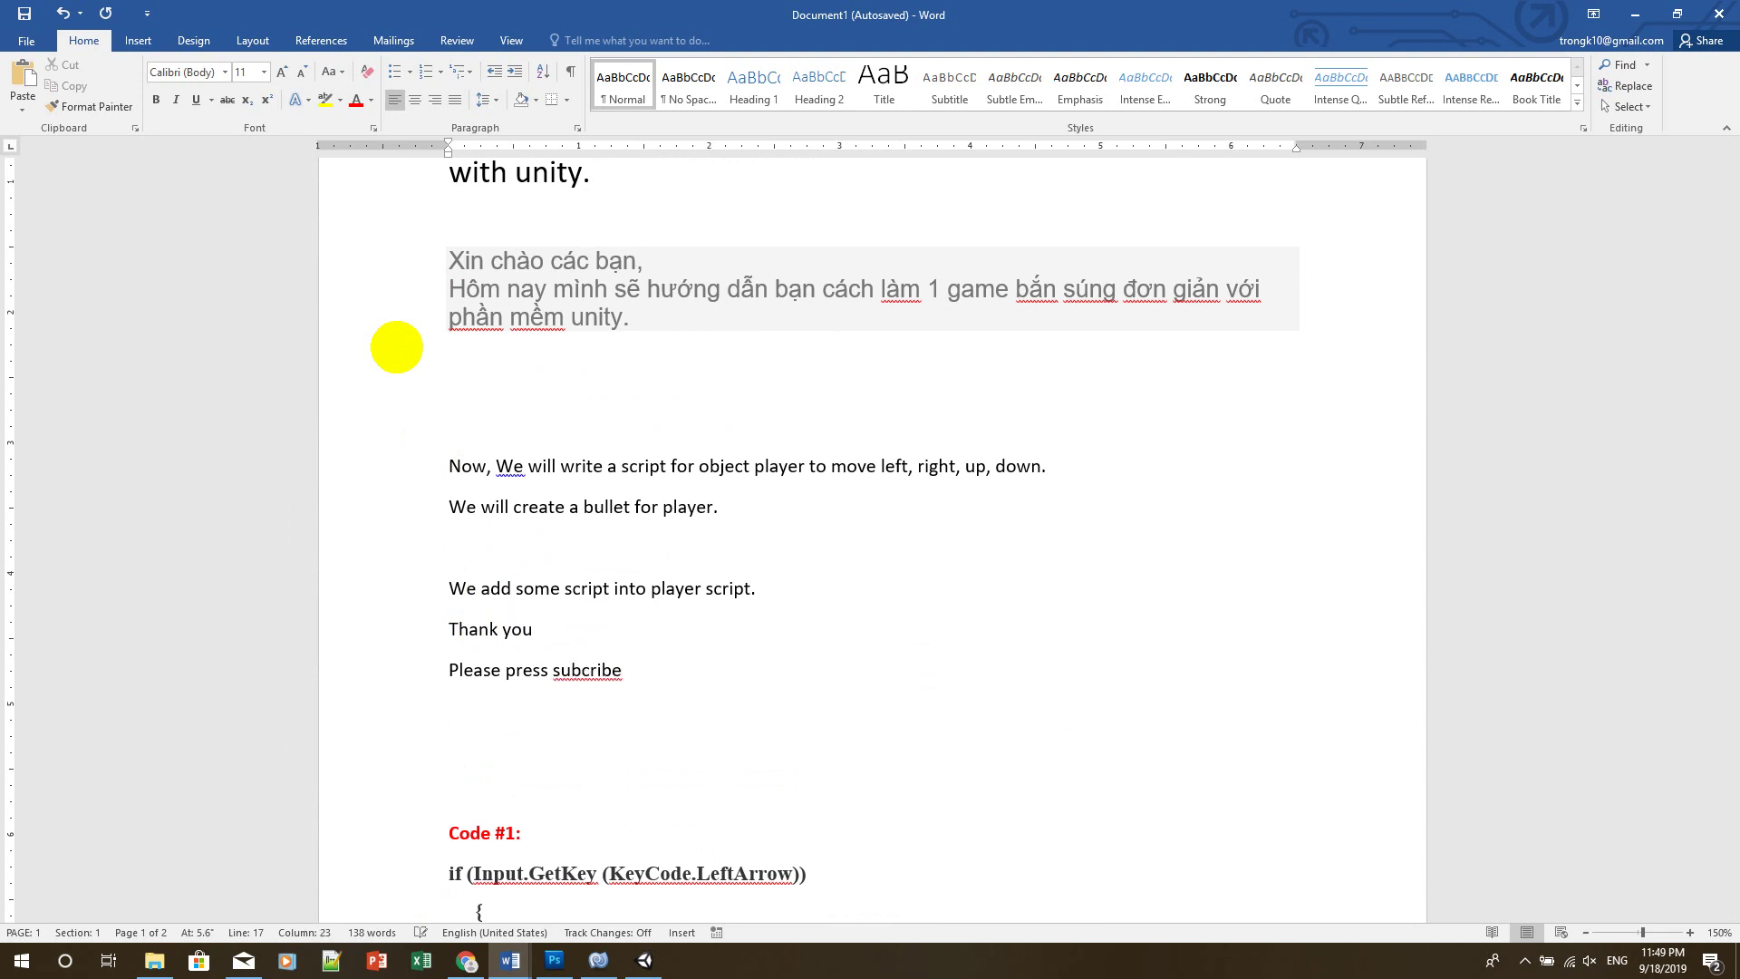
right_click(580, 671)
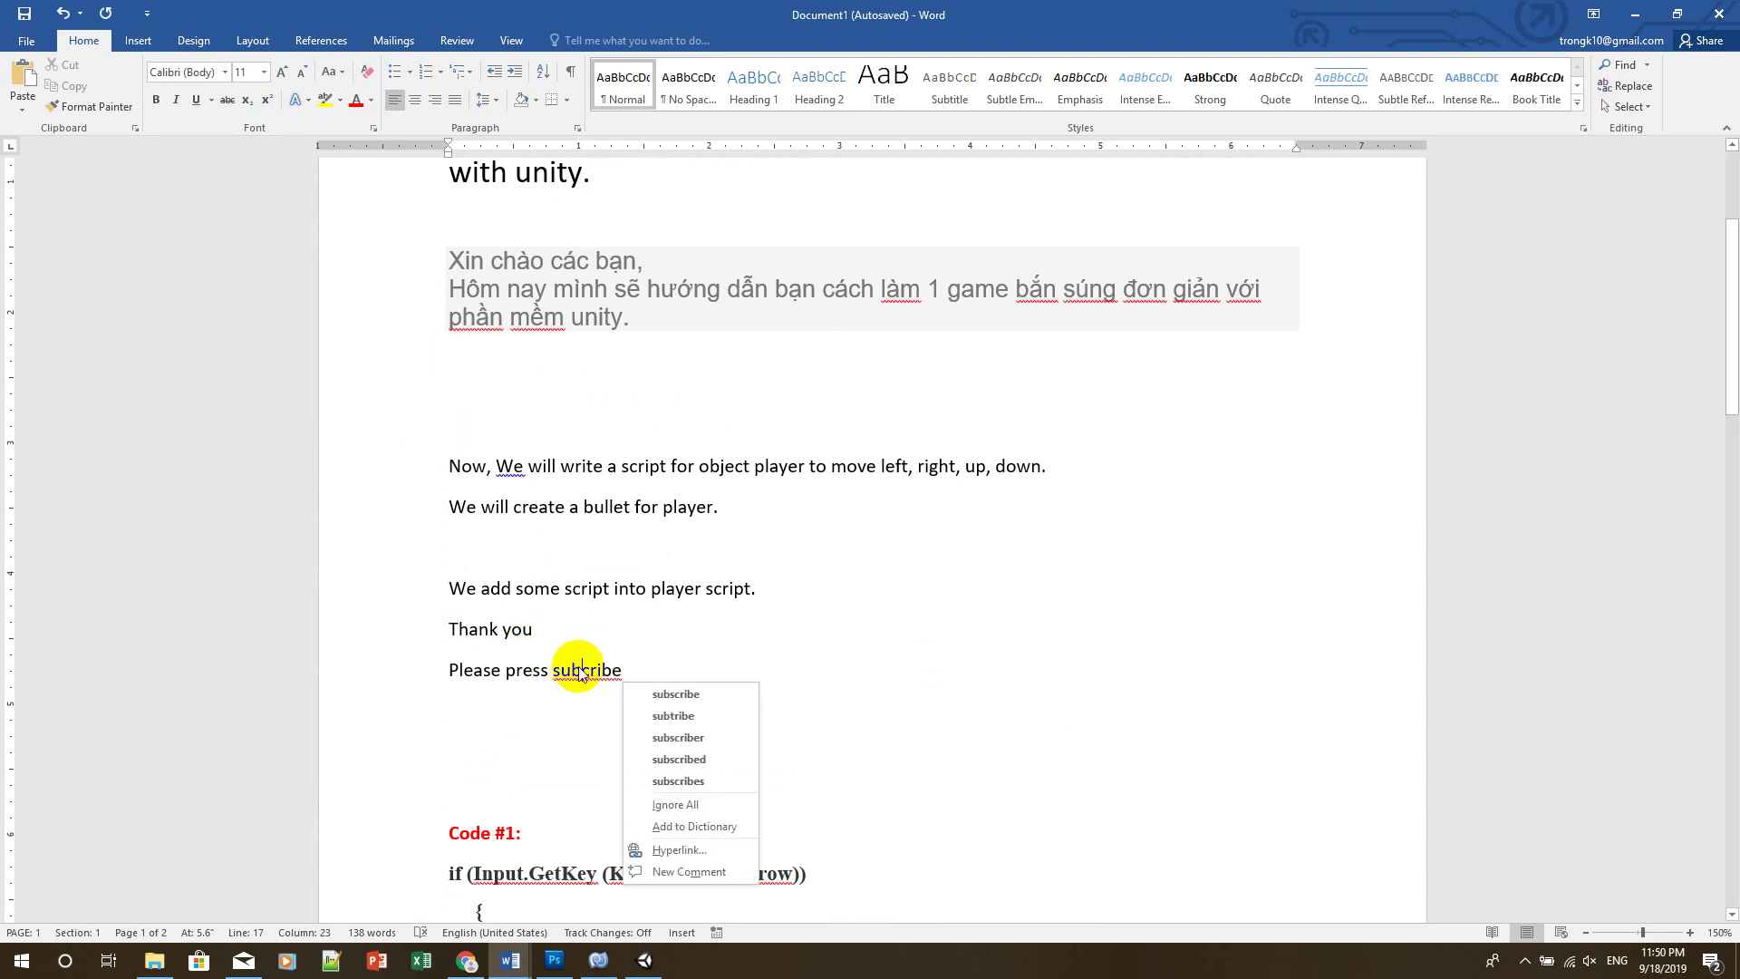
left_click(653, 692)
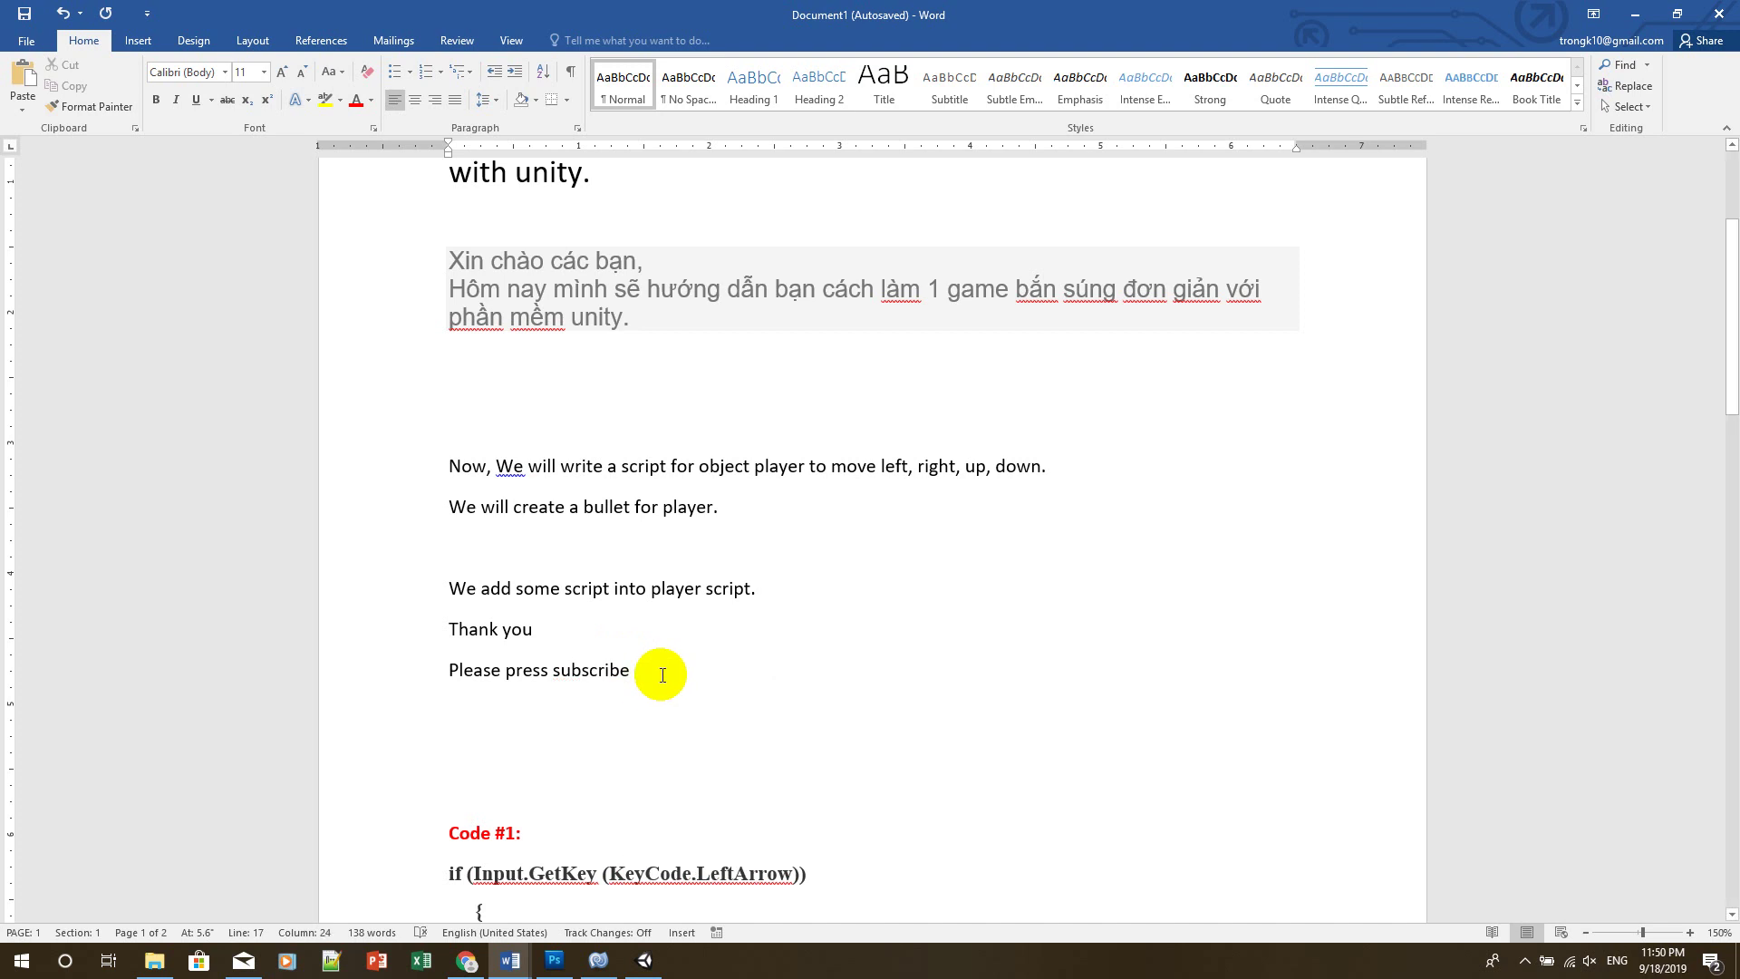
type("to s")
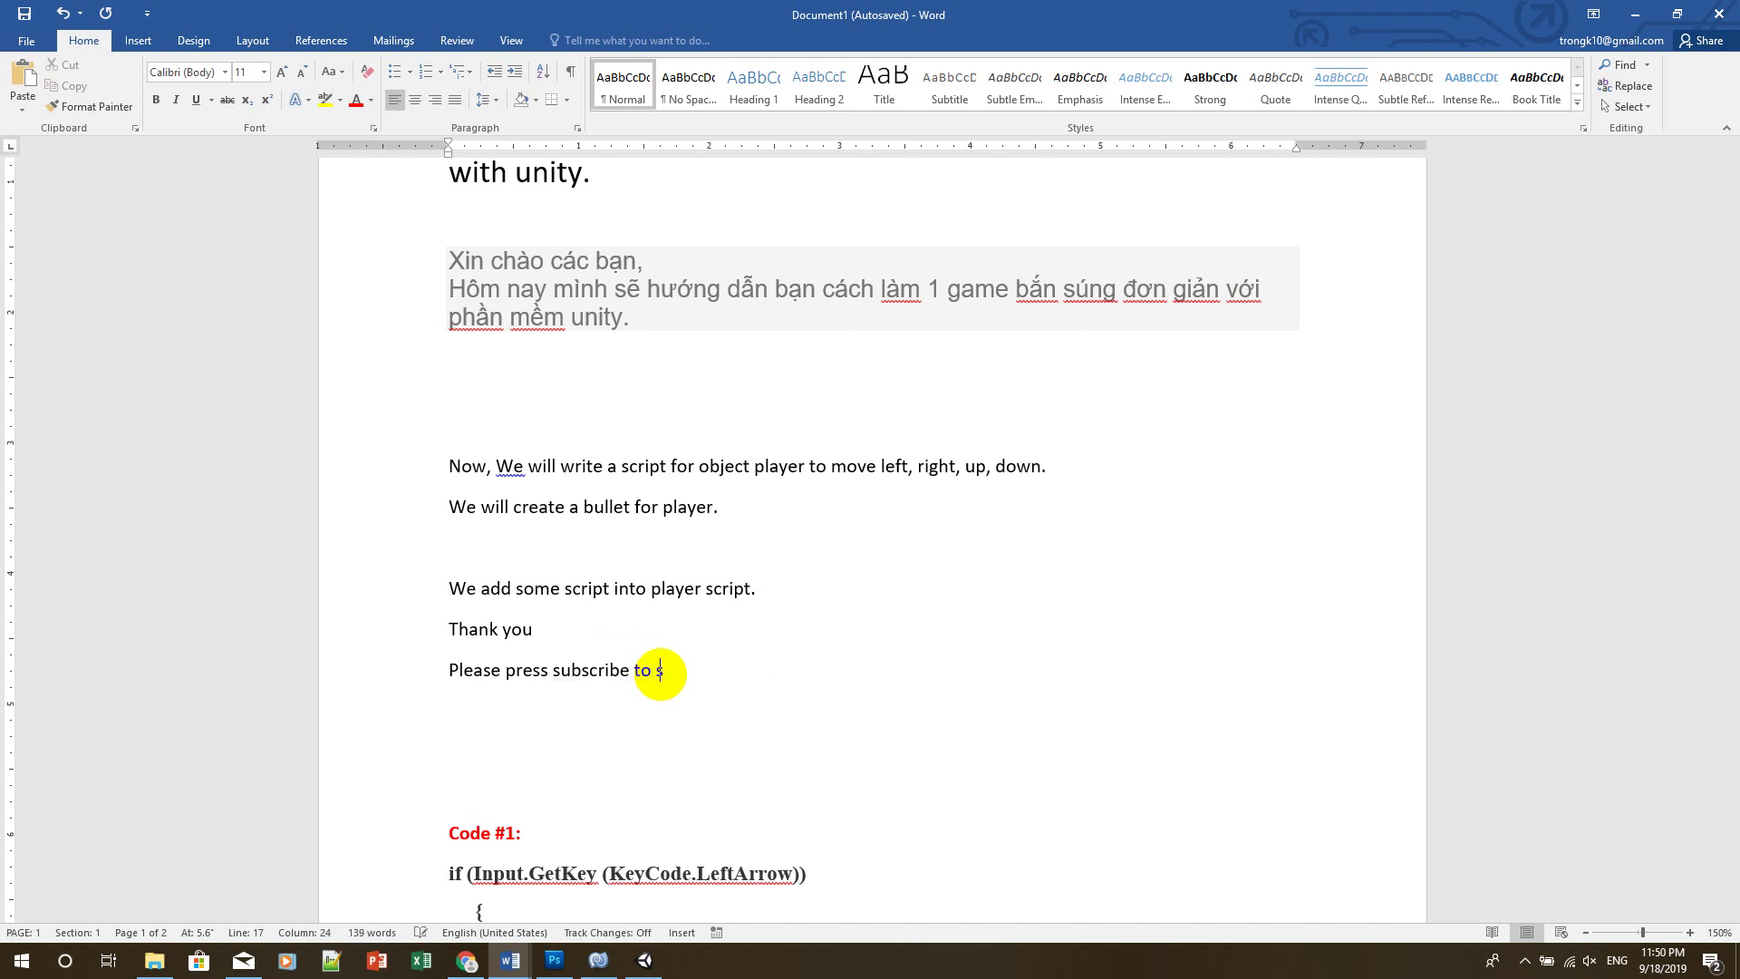